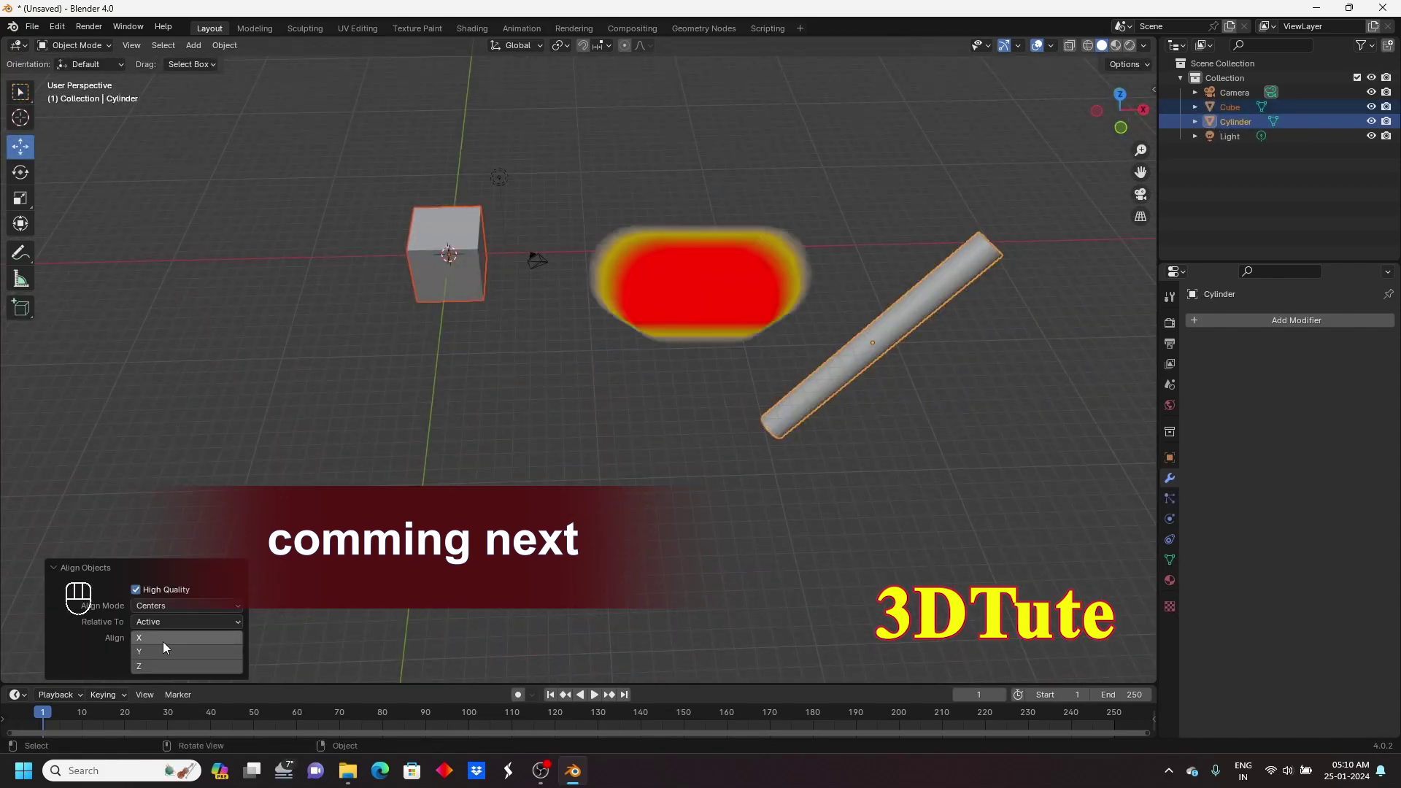
- Align the centers of the cube and cylinder along X, Y and Z, relative to the active object
left_click(182, 640)
left_click(171, 650)
left_click_drag(172, 665, 176, 634)
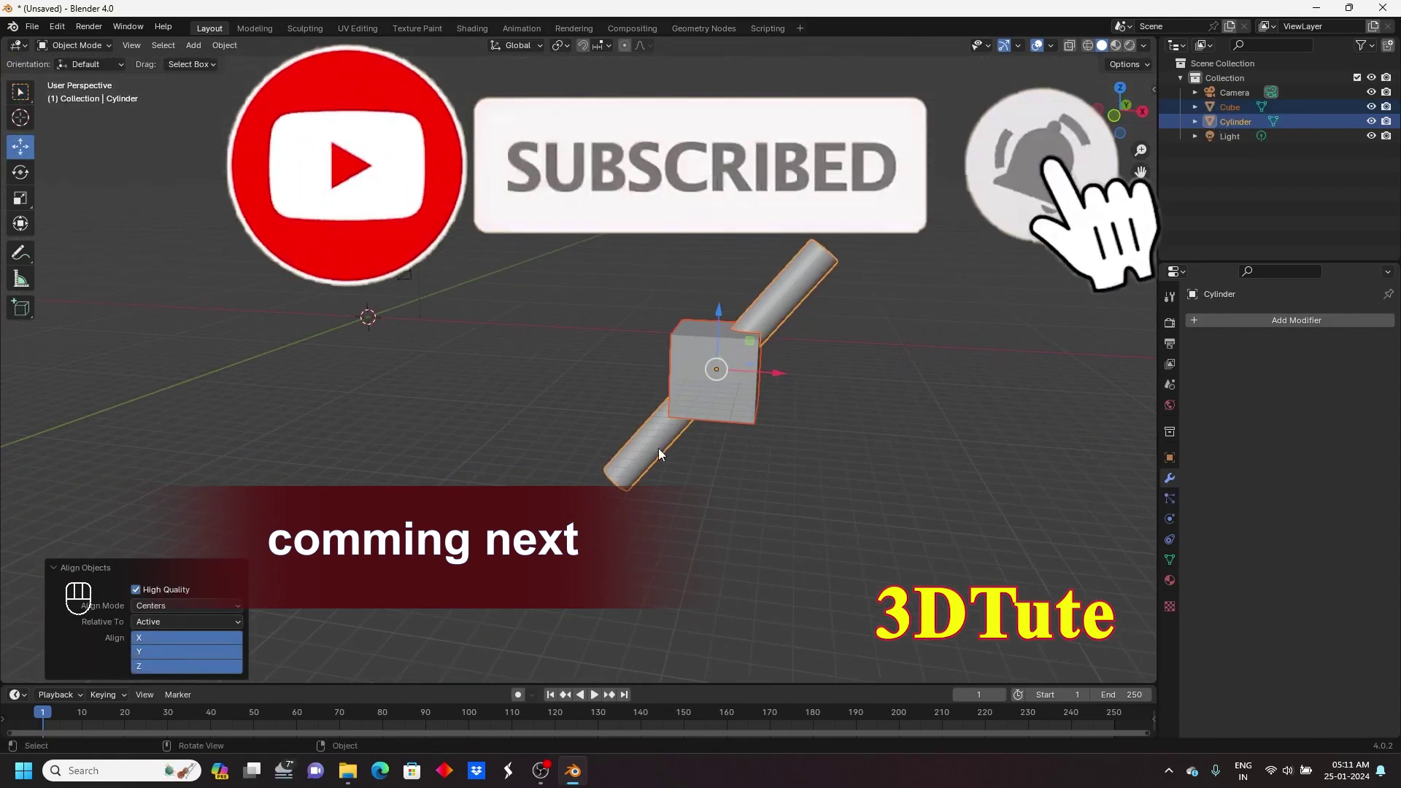
left_click(518, 45)
left_click(511, 95)
left_click(224, 46)
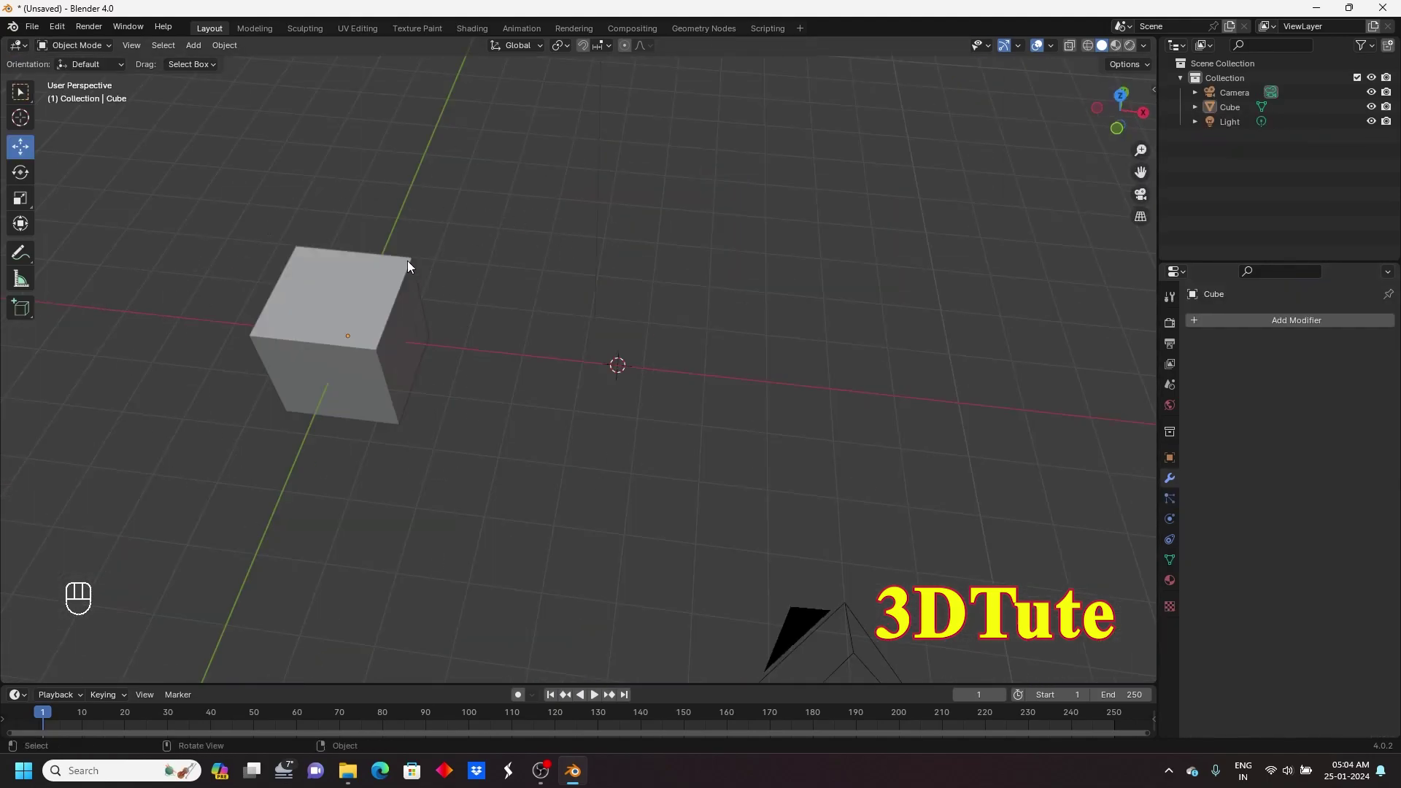
- Try rotating the cube about its own origin with the Rotate tool, and undo the rotation
left_click(327, 290)
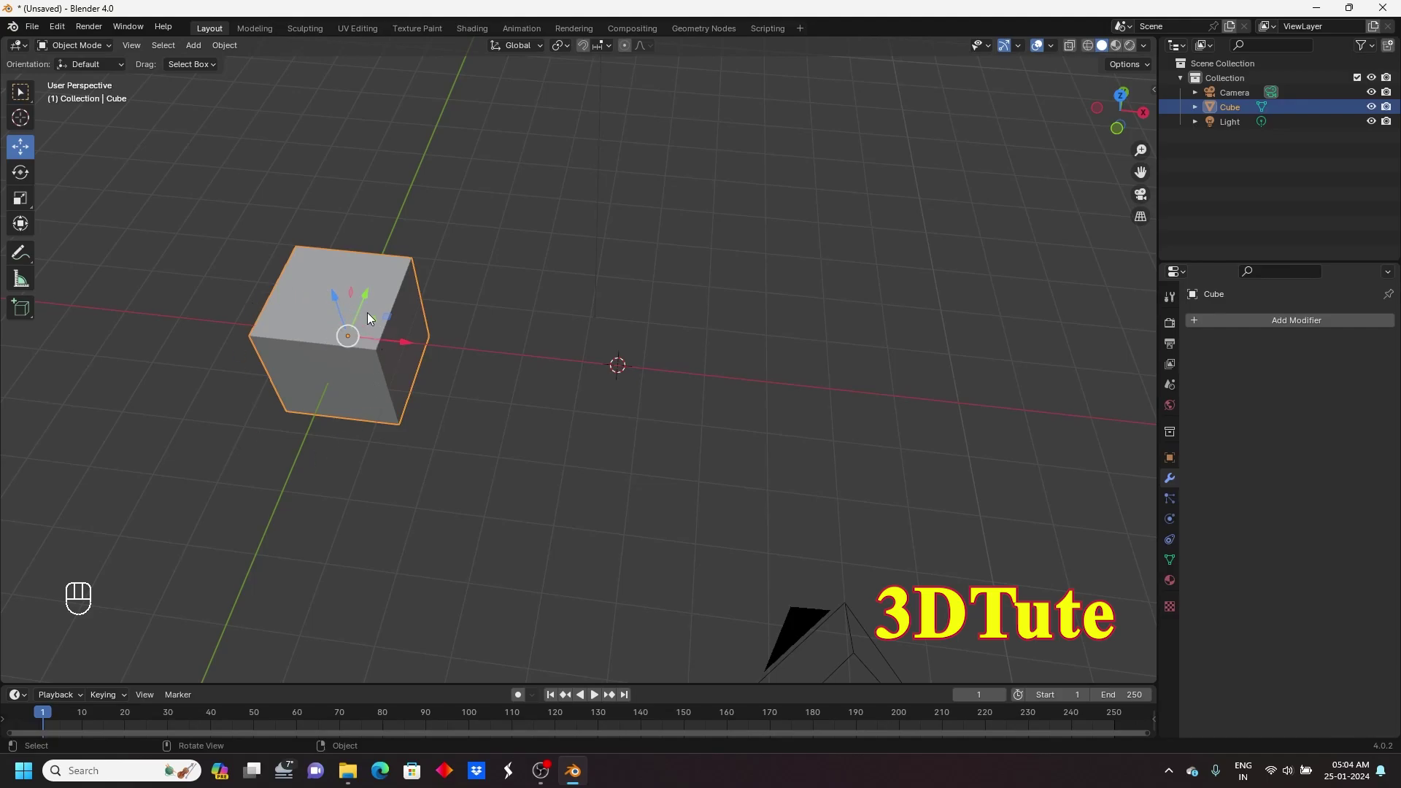
left_click(19, 171)
left_click_drag(368, 312, 341, 391)
key("ctrl+z")
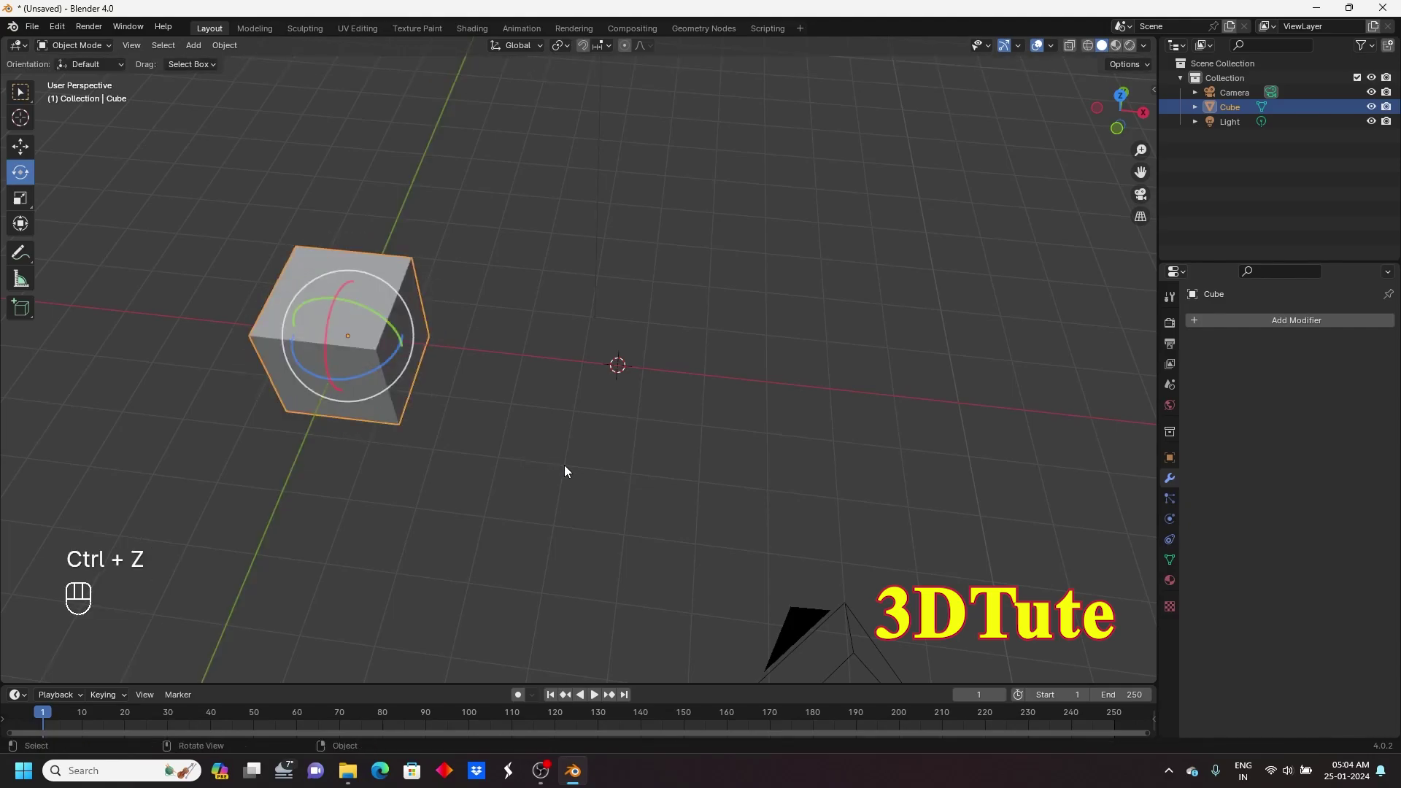
- Place the 3D cursor on the X axis a short distance beside the cube and set the cube's origin to it
middle_click_drag(462, 426, 510, 485)
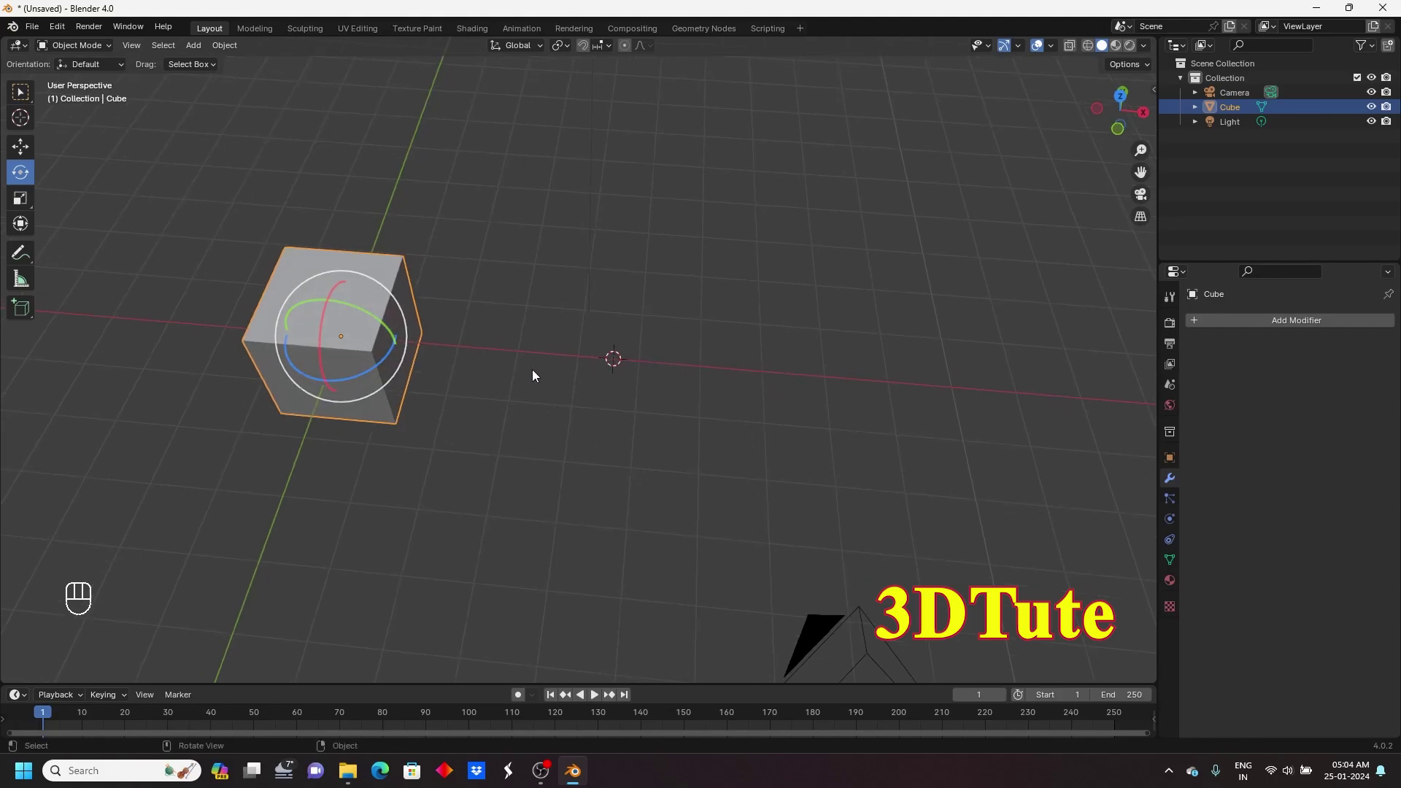
middle_click_drag(534, 373, 534, 385)
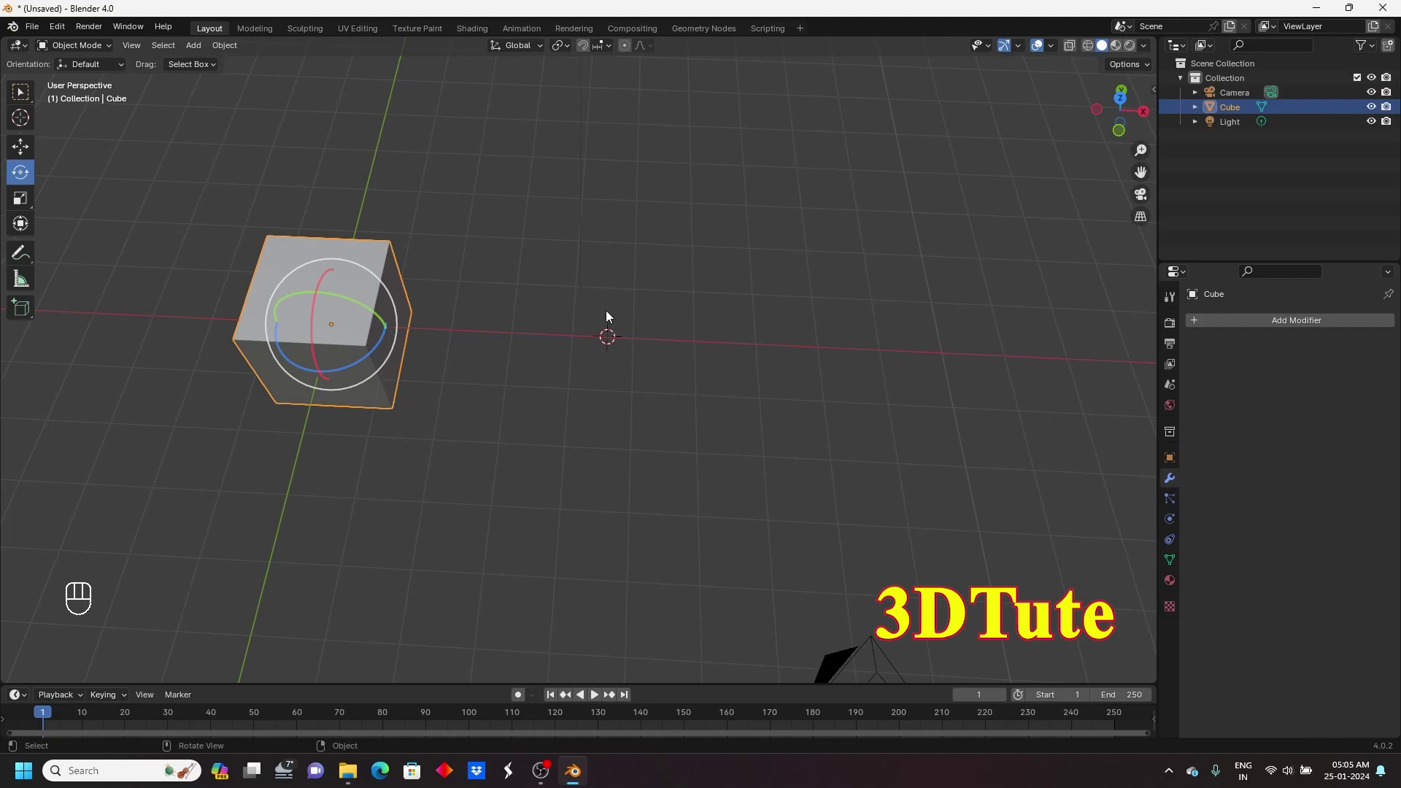
key("shift")
right_click(541, 333, "shift")
left_click(219, 46)
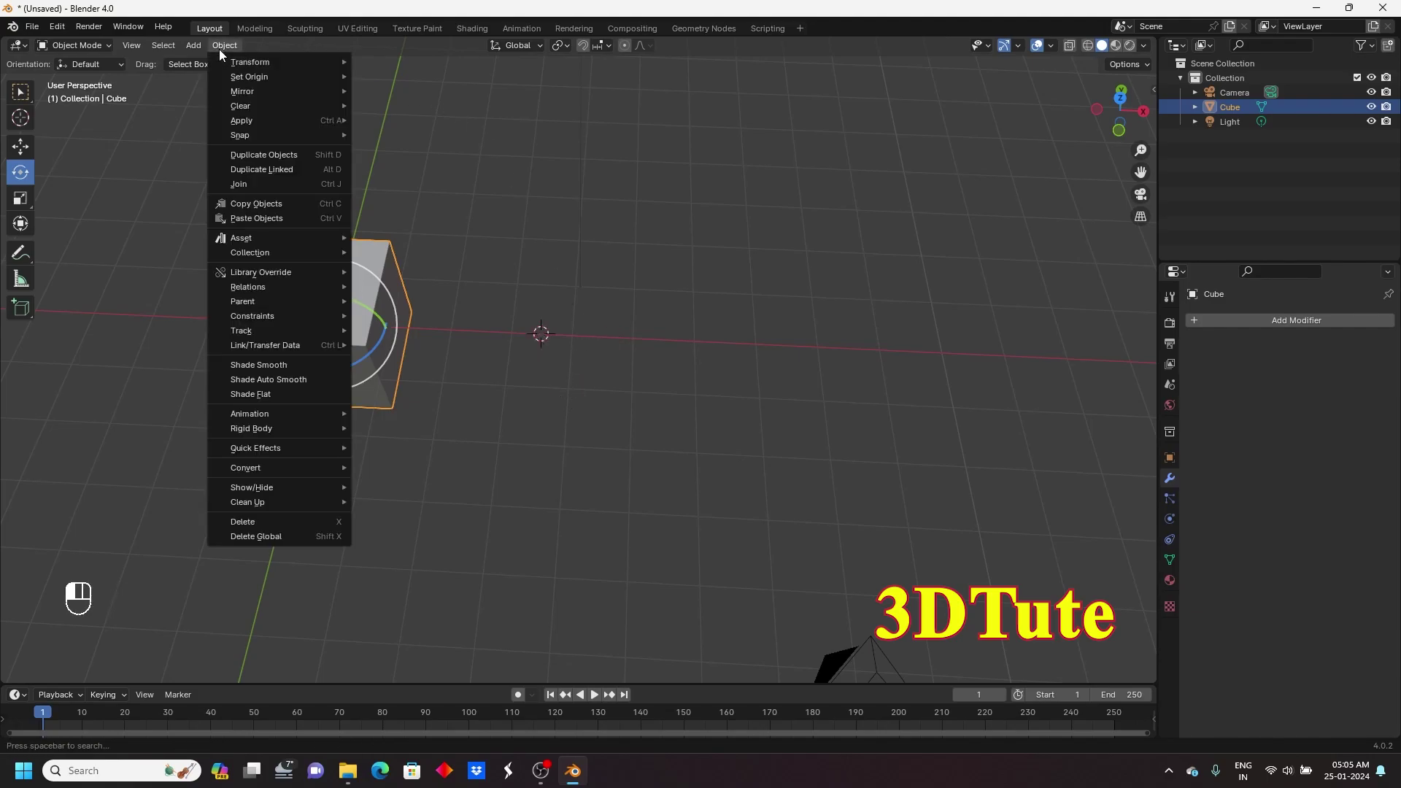
mouse_move(247, 76)
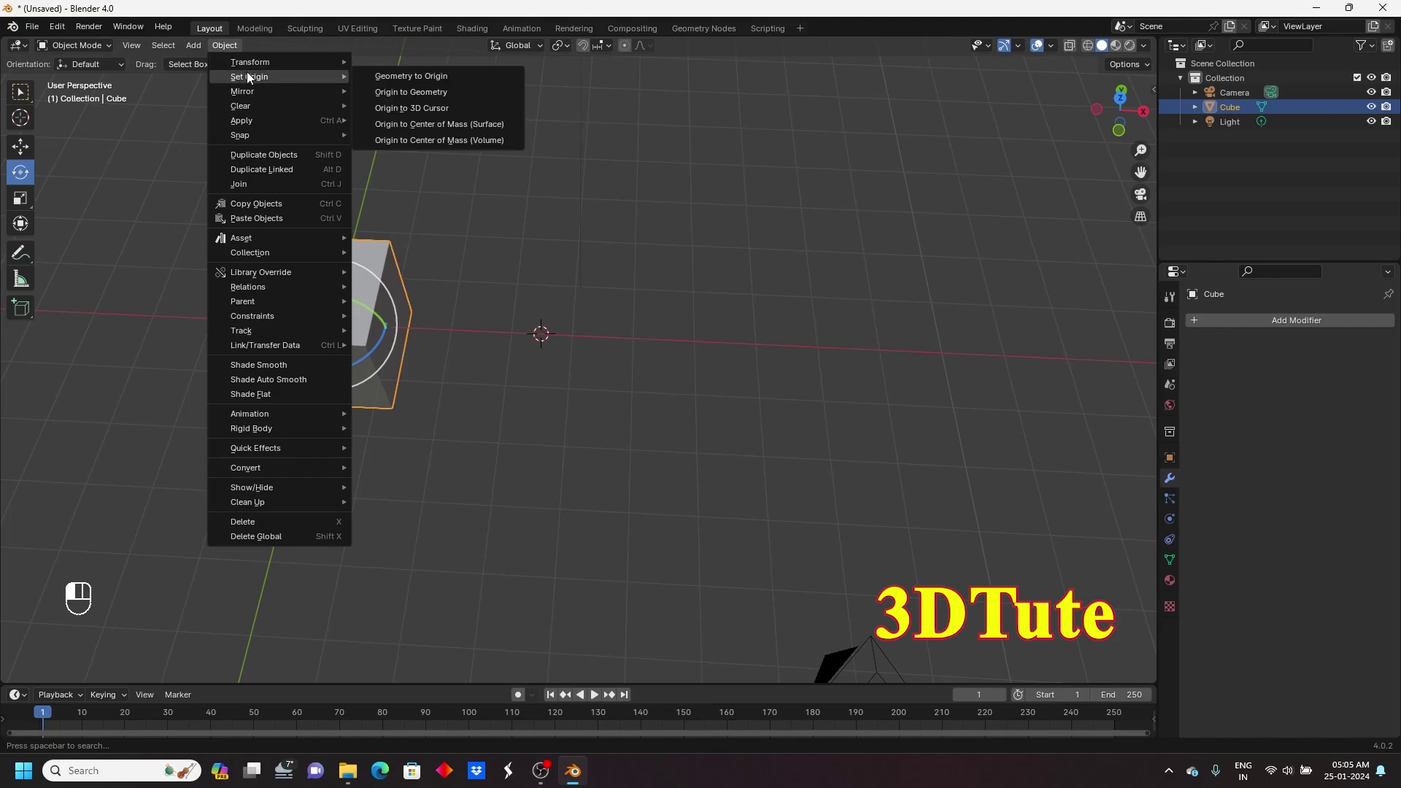
left_click(420, 109)
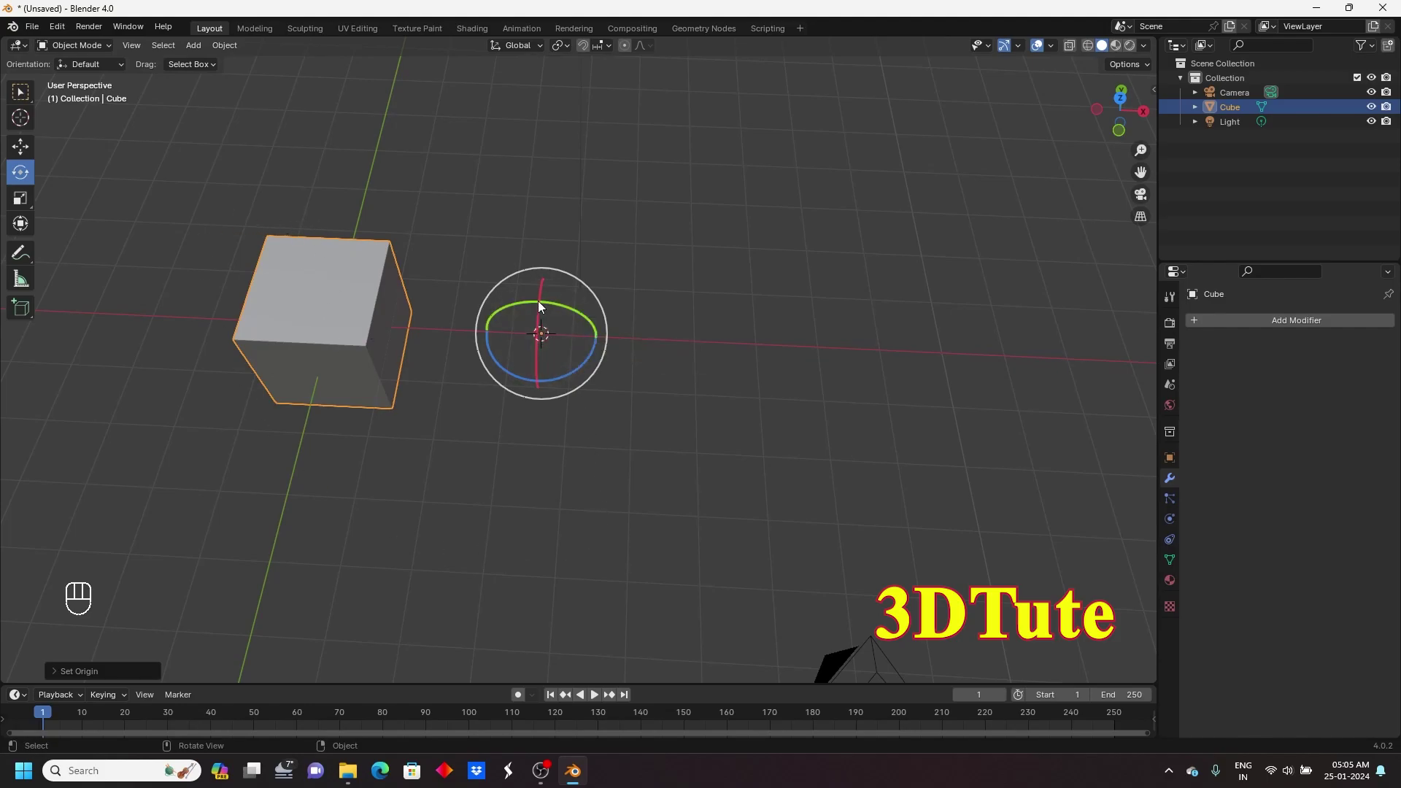
- Try rotating the cube around its offset origin, undo the rotation and switch to the Move tool
left_click_drag(563, 375, 663, 432)
key("ctrl+z")
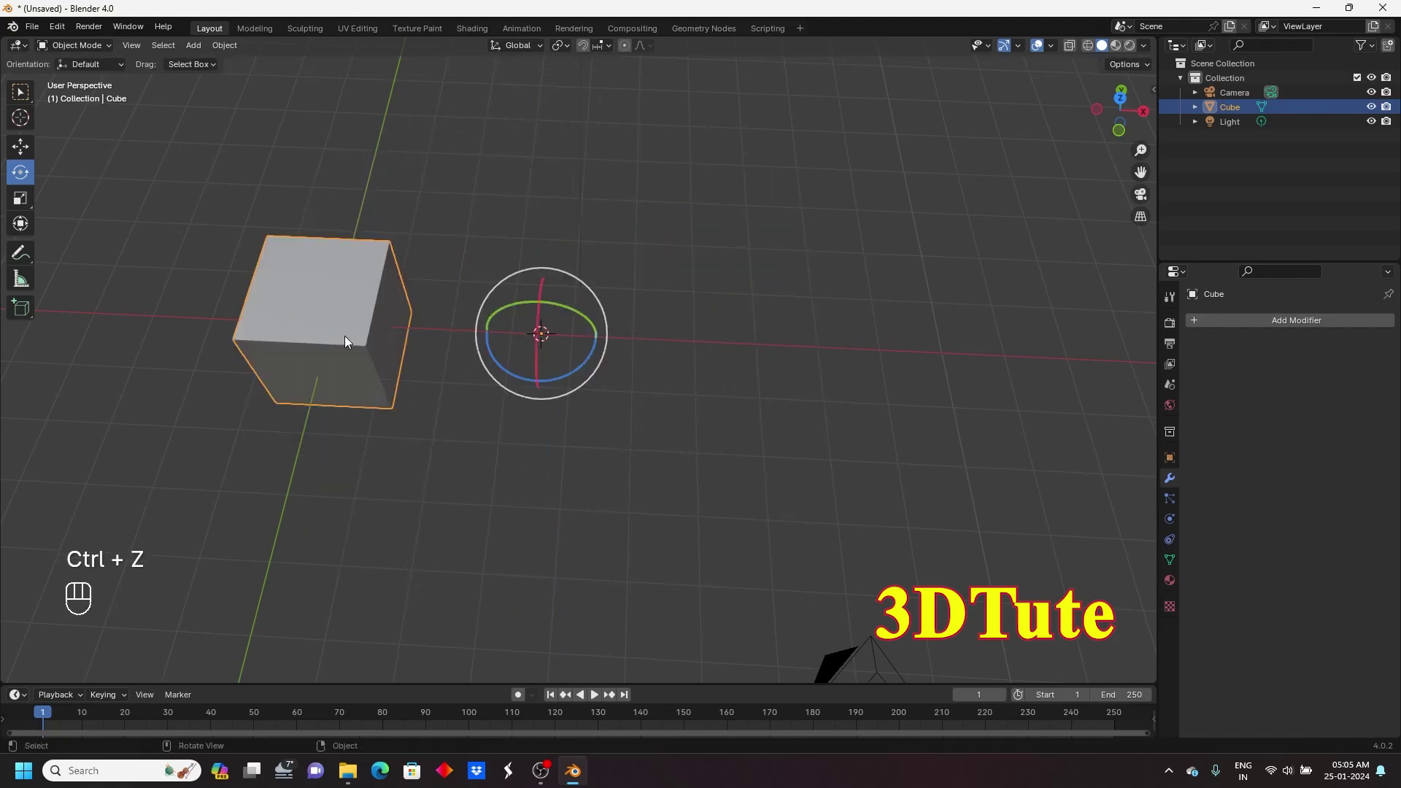
left_click(20, 146)
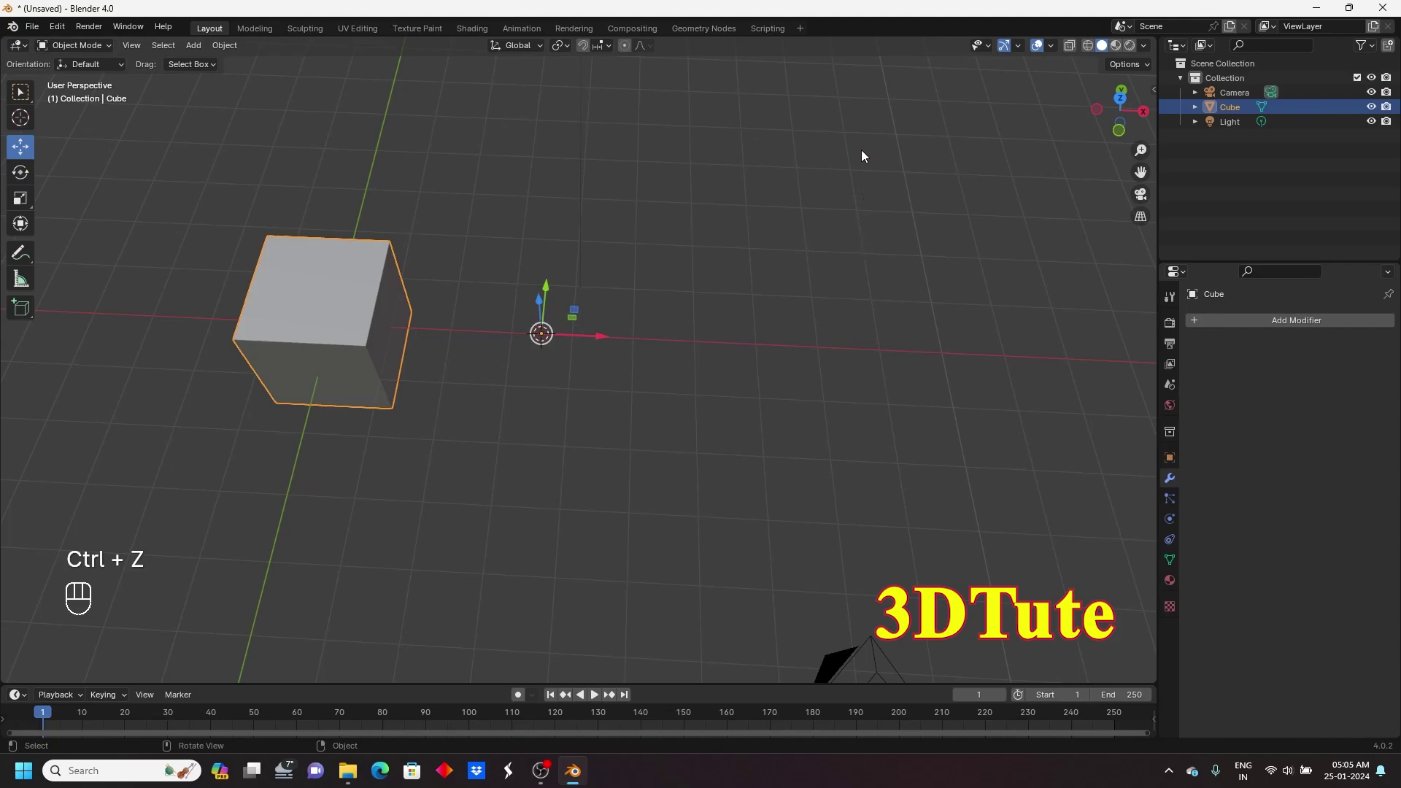
- Place the 3D cursor farther from the cube, off the X axis, and set the cube's origin to the 3D cursor
middle_click_drag(849, 173, 663, 321)
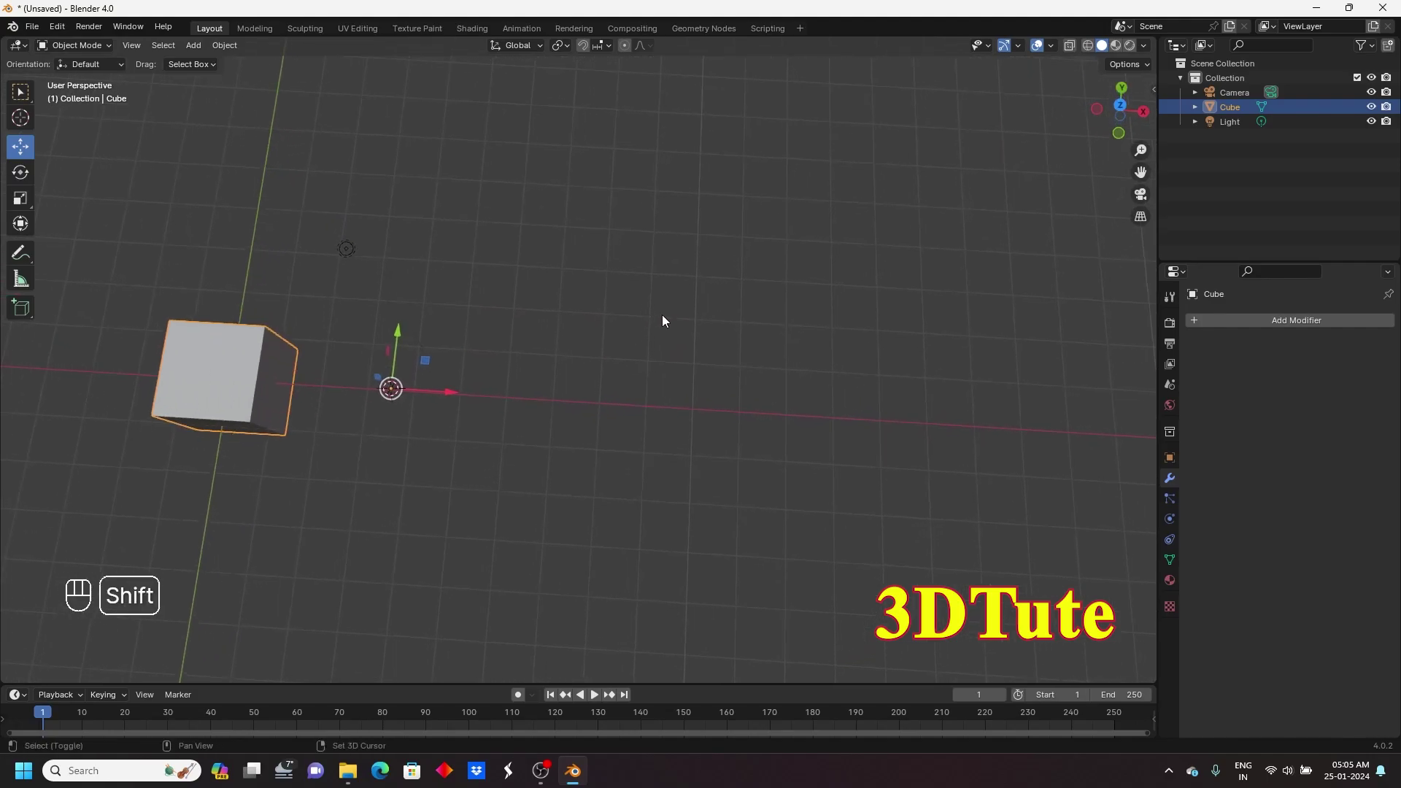
right_click(664, 227, "shift")
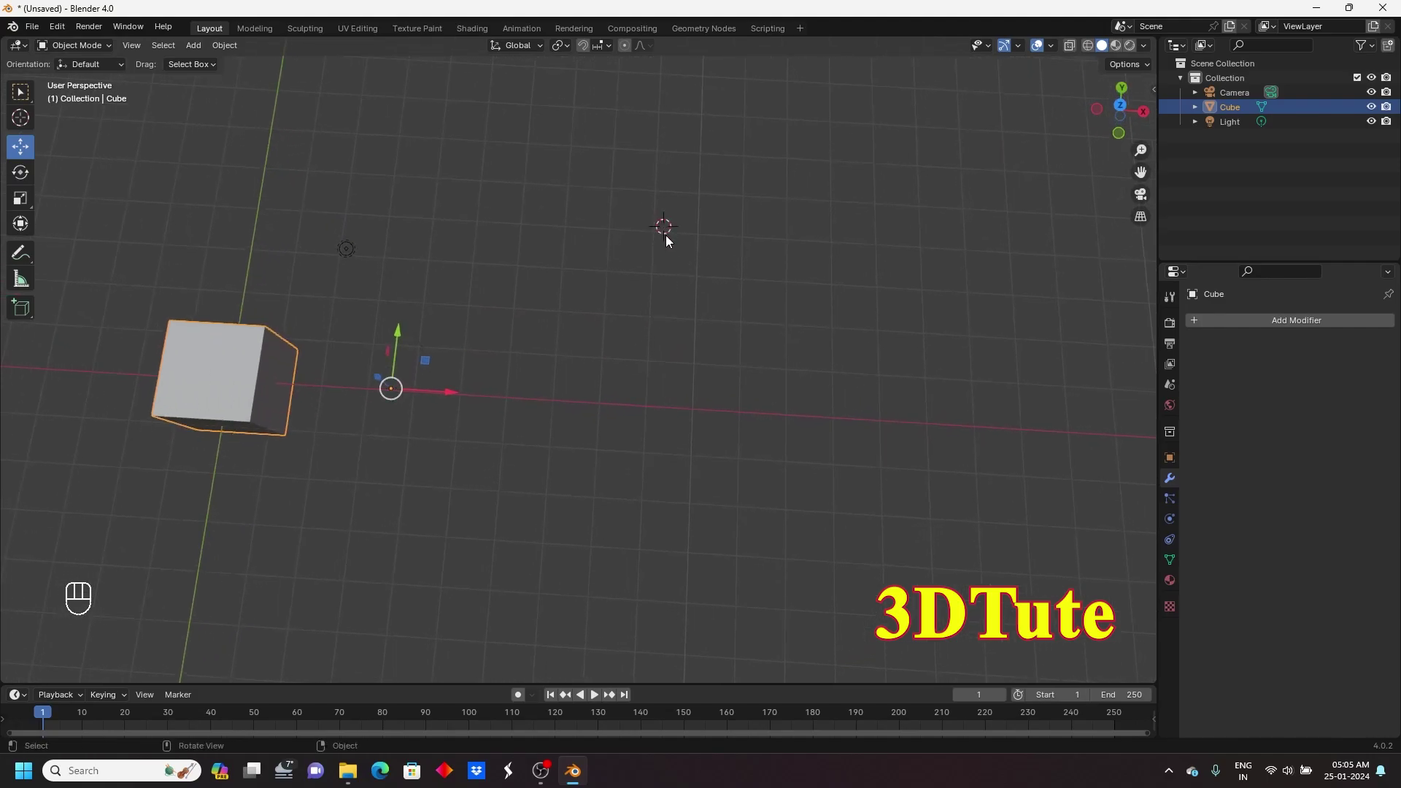
left_click(228, 46)
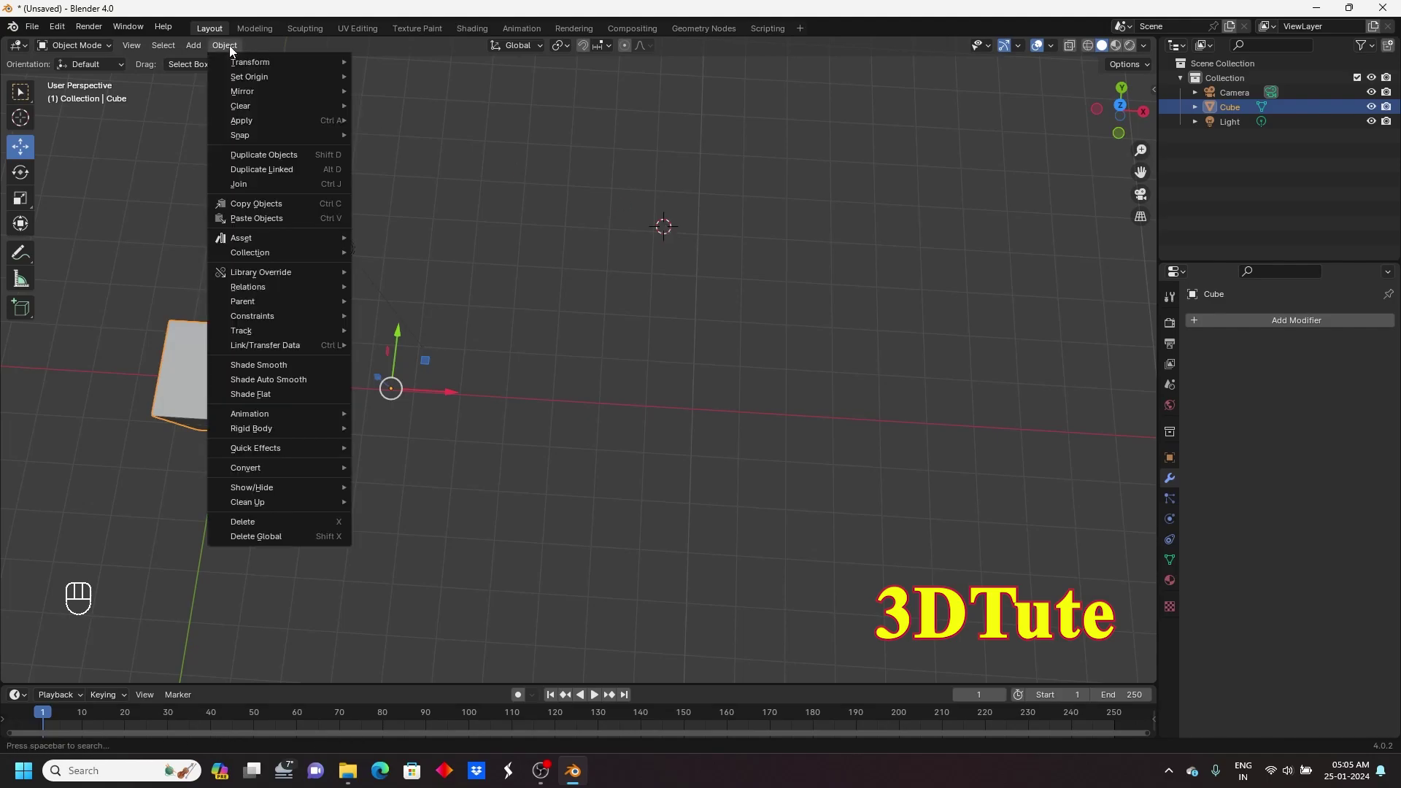
mouse_move(285, 75)
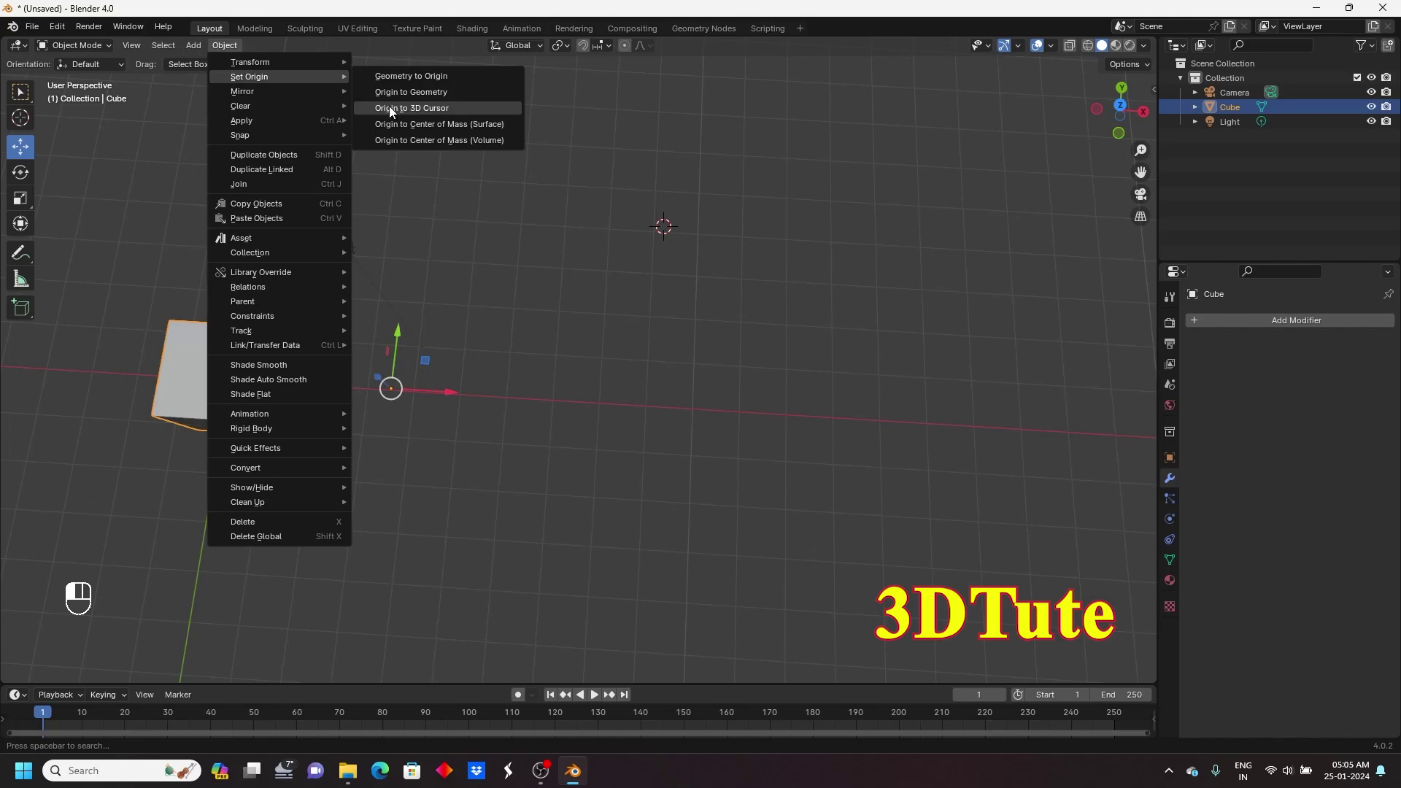
left_click(414, 110)
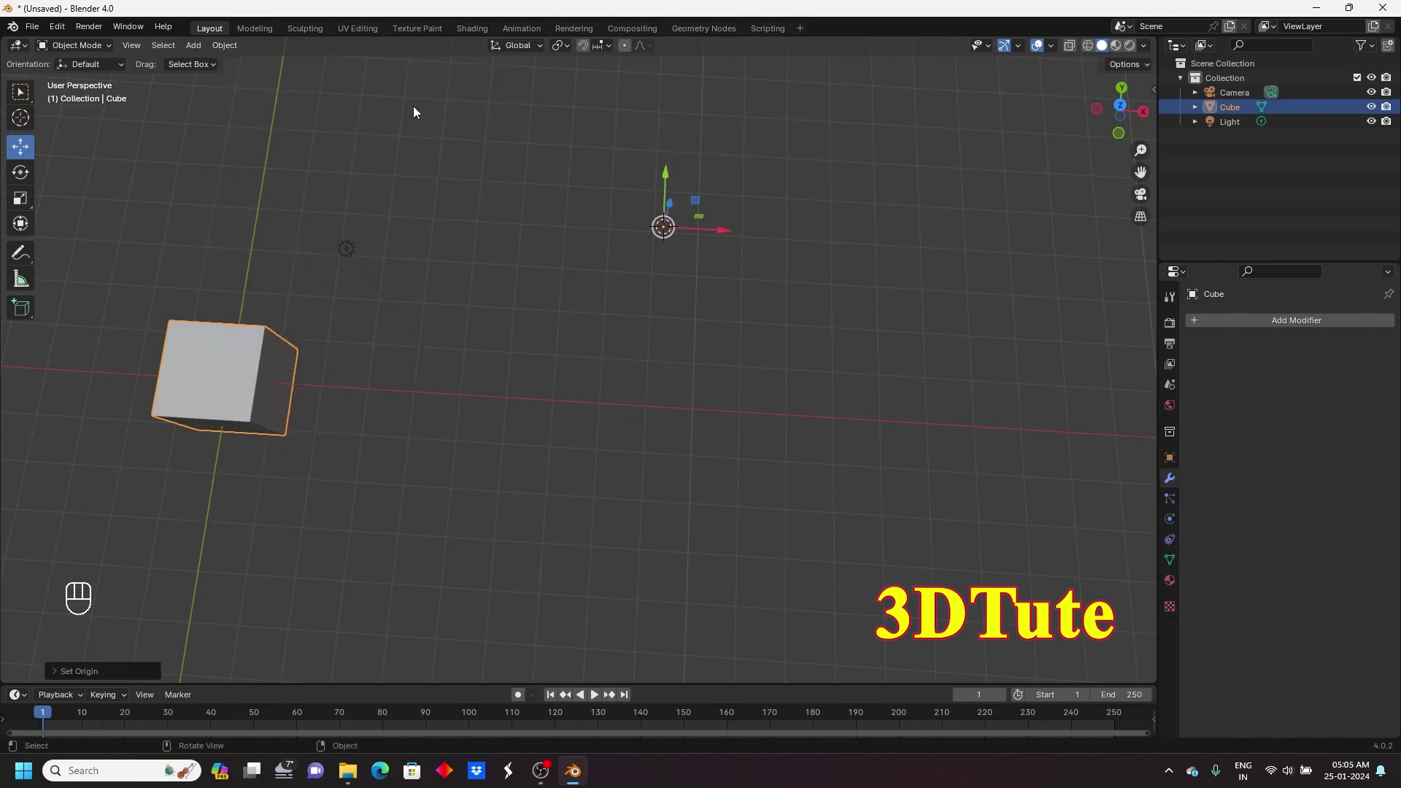
- Try rotating and scaling the cube around its distant origin, and undo the last transform
left_click(21, 171)
left_click_drag(616, 251, 519, 290)
left_click(20, 198)
mouse_move(670, 203)
left_mouse_down()
mouse_move(624, 221)
mouse_move(688, 233)
mouse_move(661, 224)
left_mouse_up()
key("ctrl+z")
- Try moving the cube's geometry to its origin with Geometry to Origin, and undo it
left_click(19, 147)
middle_click_drag(520, 358, 568, 351)
left_click(223, 46)
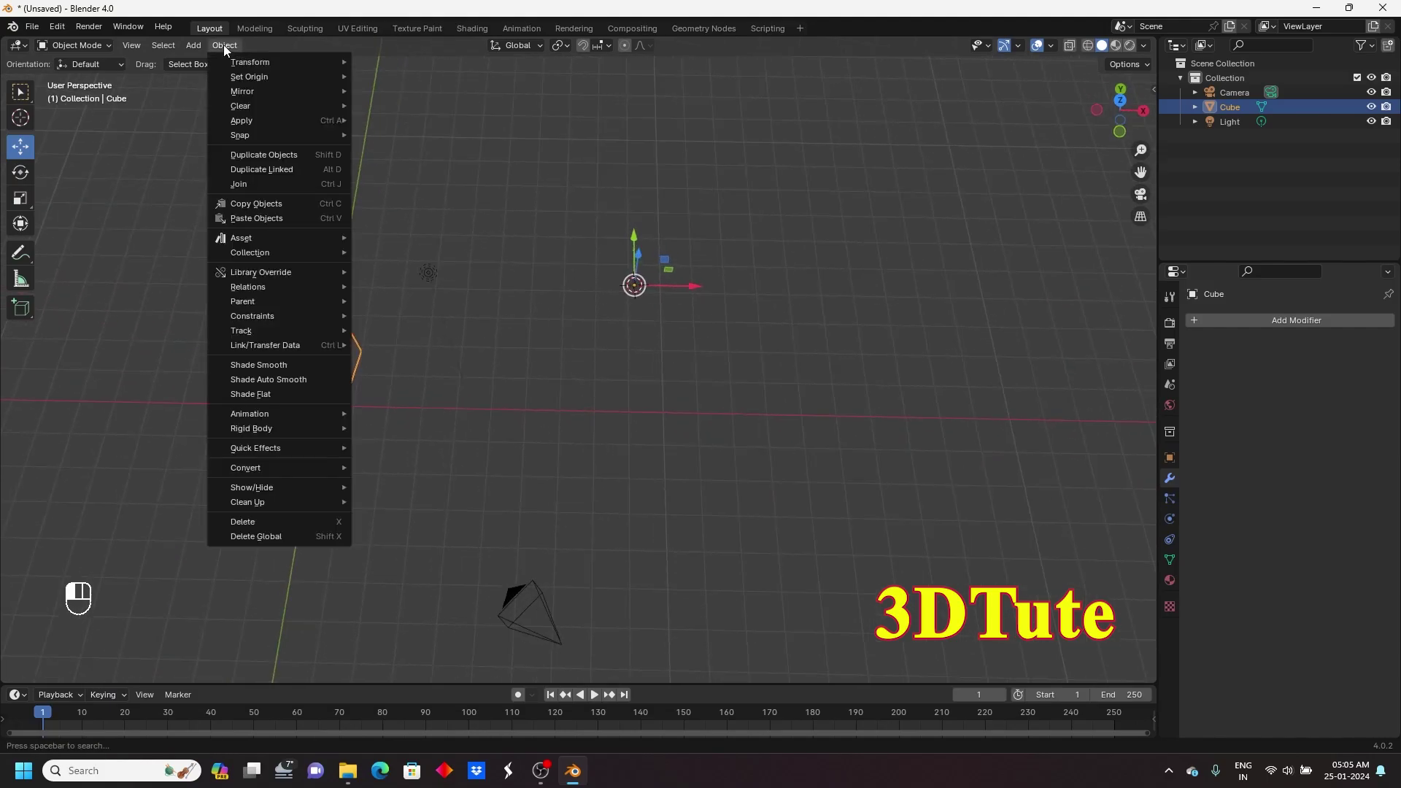
mouse_move(252, 81)
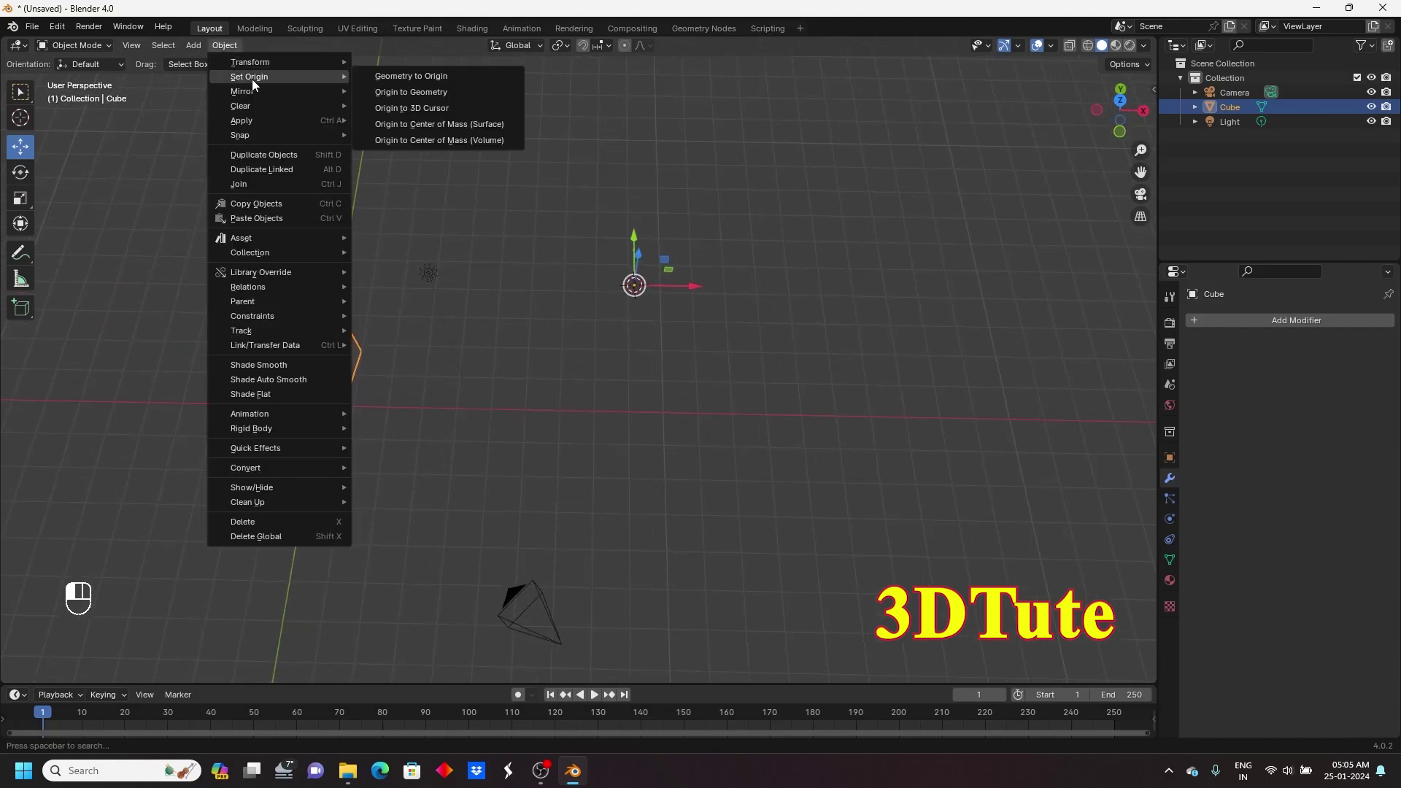
left_click(412, 77)
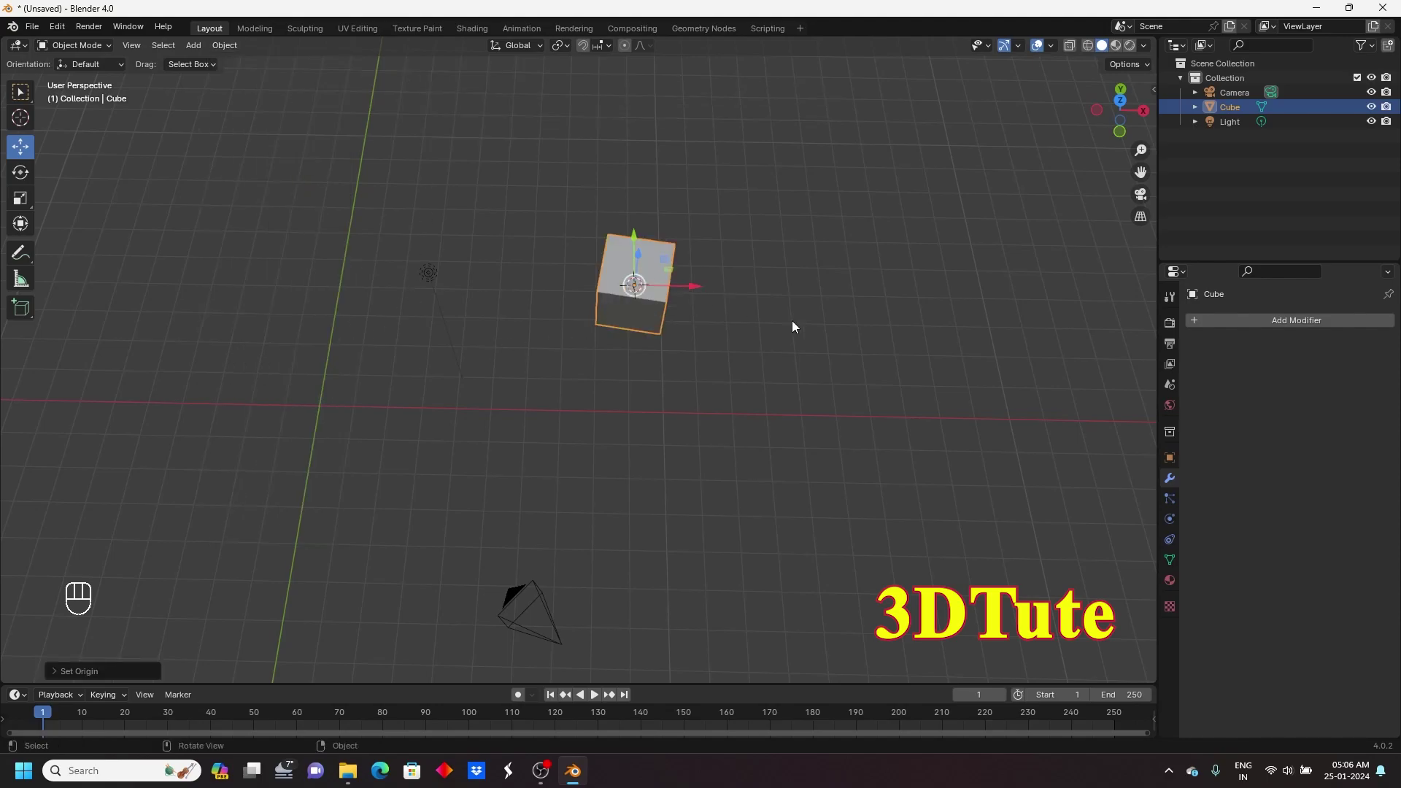
key("ctrl+z")
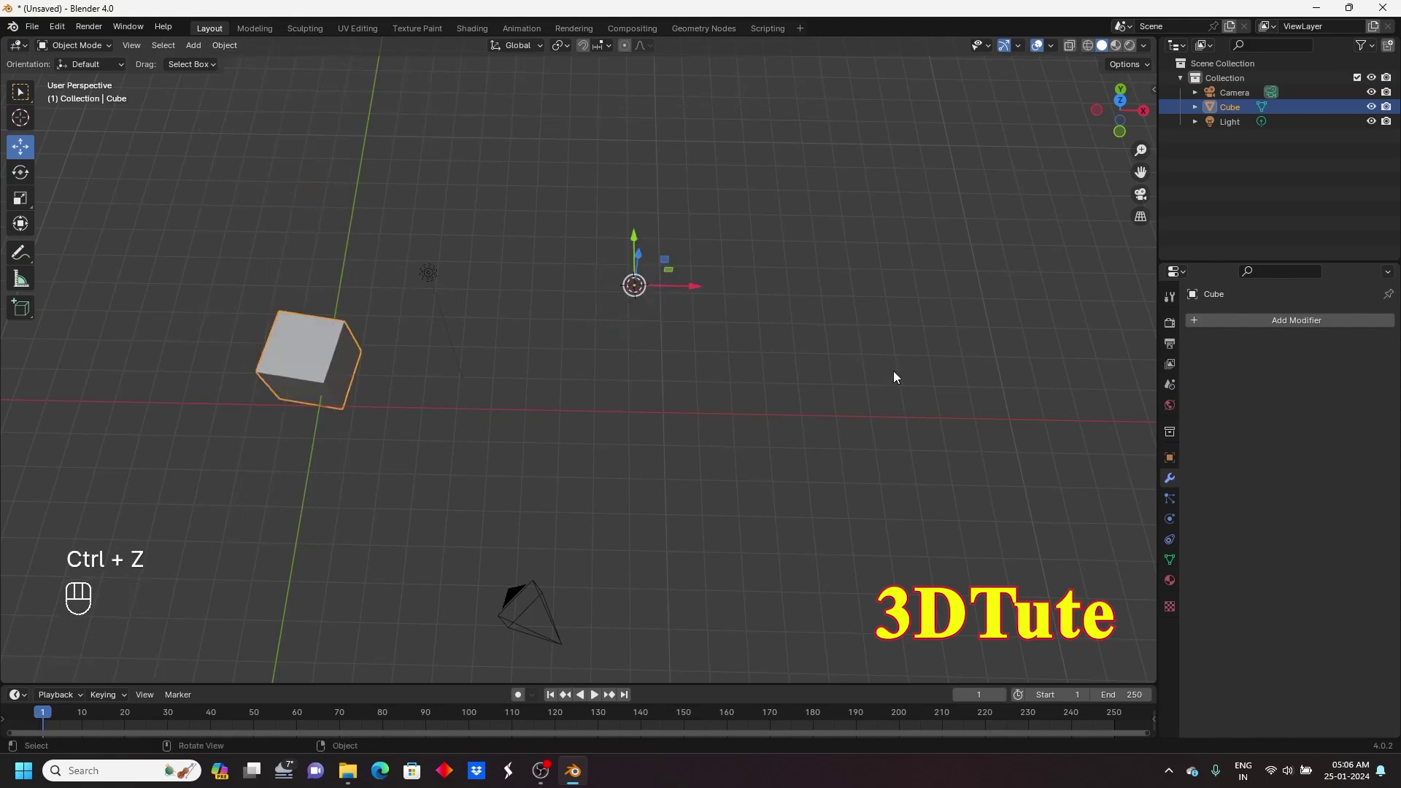
- Set the cube's origin back to its center with Origin to Geometry
left_click(221, 45)
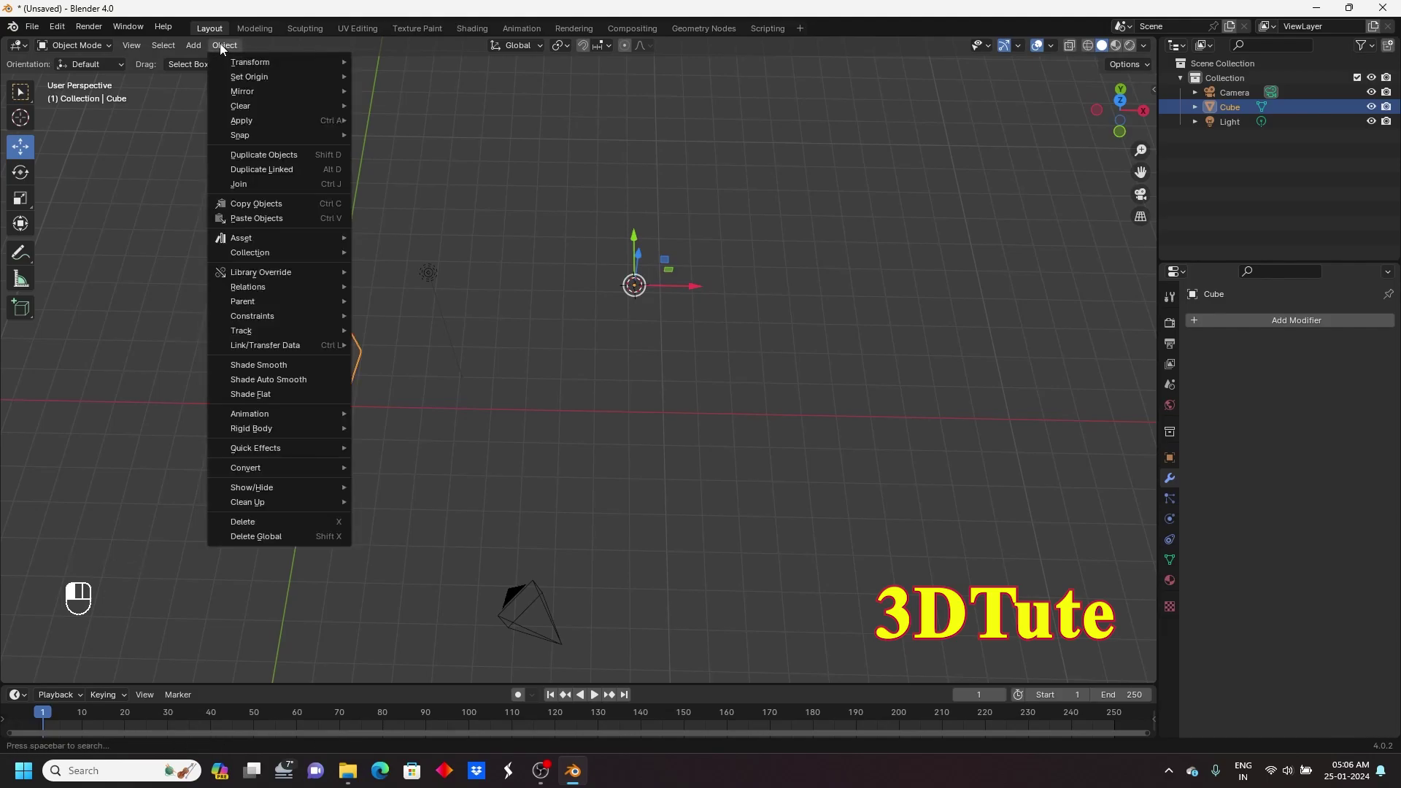
mouse_move(332, 76)
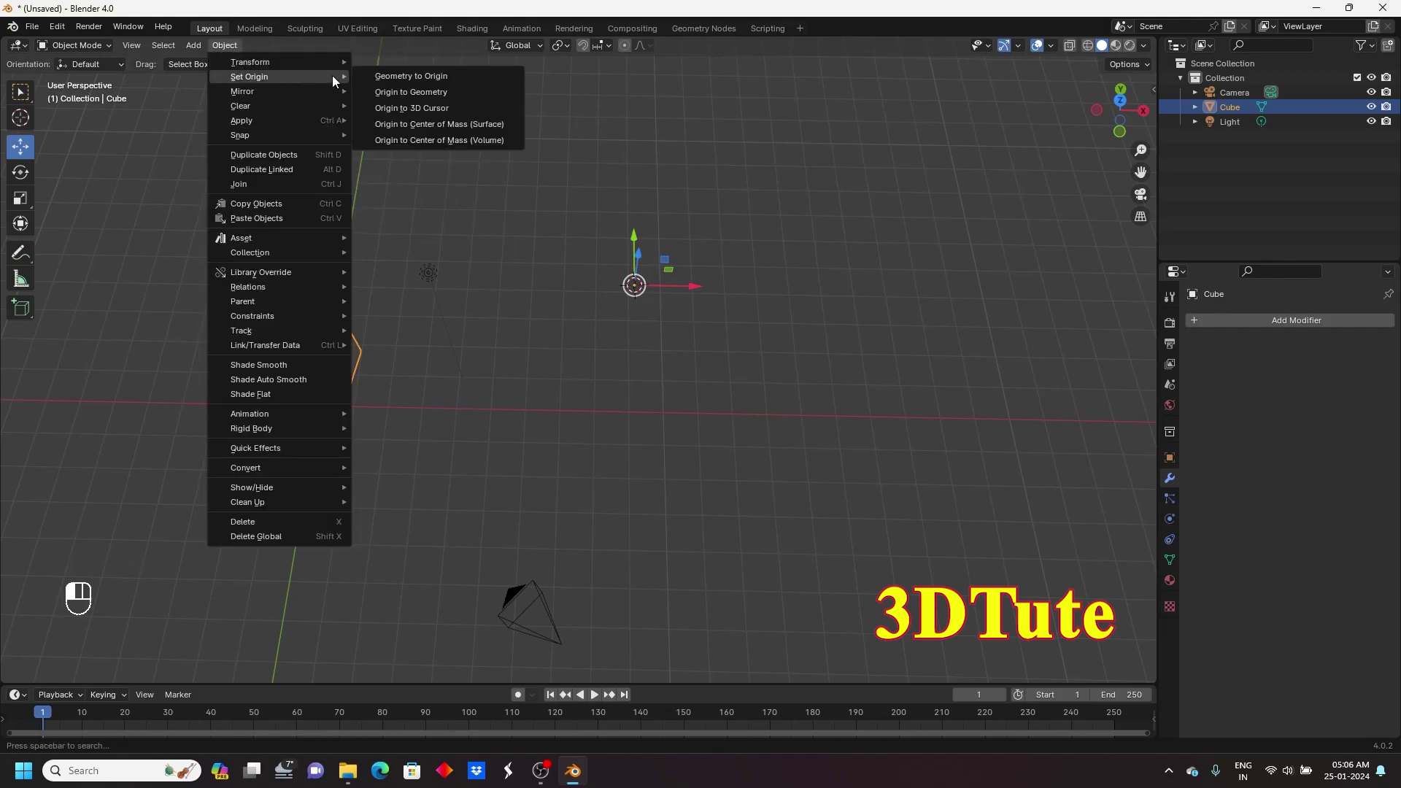
left_click(419, 93)
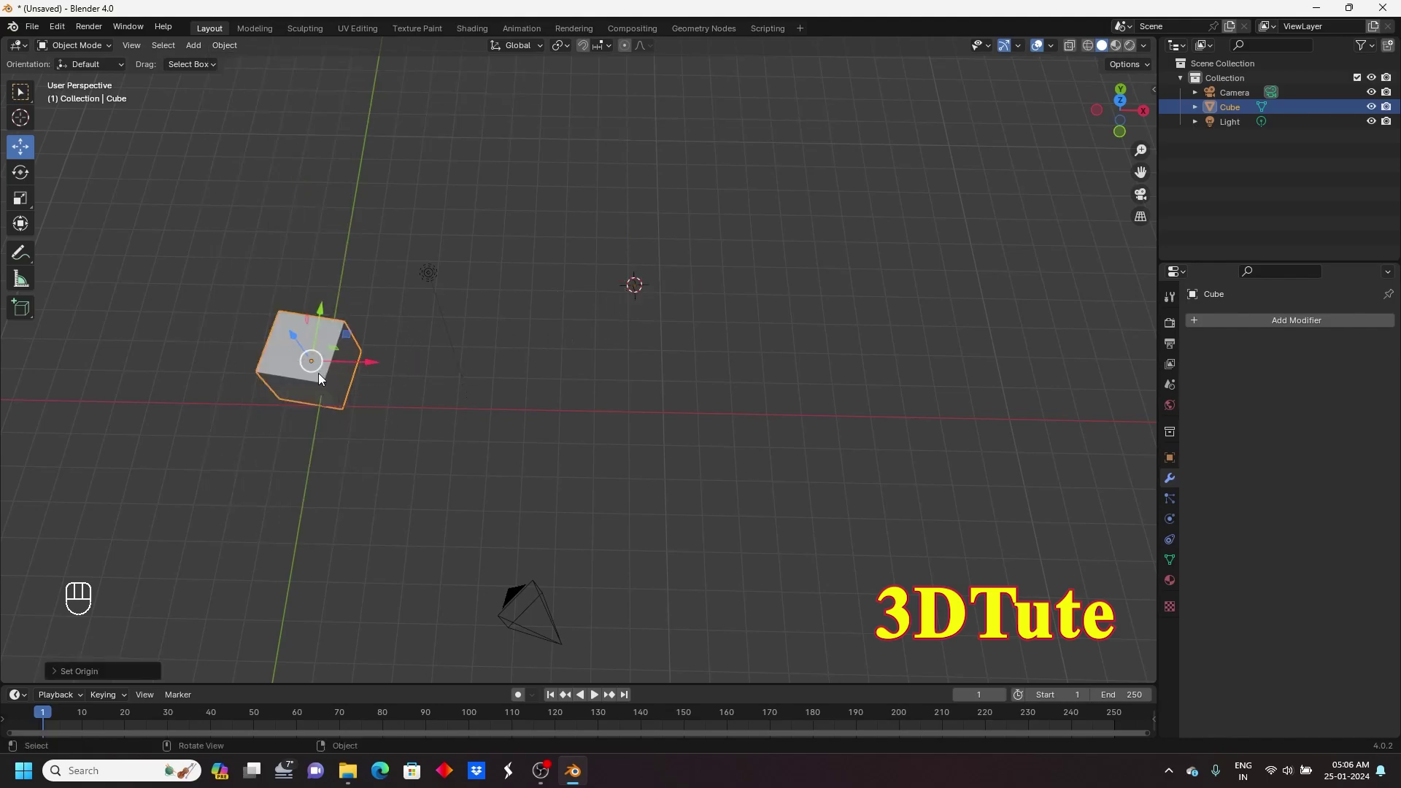
- Try rotating the cube around its recentered origin, and undo the rotation
left_click(20, 172)
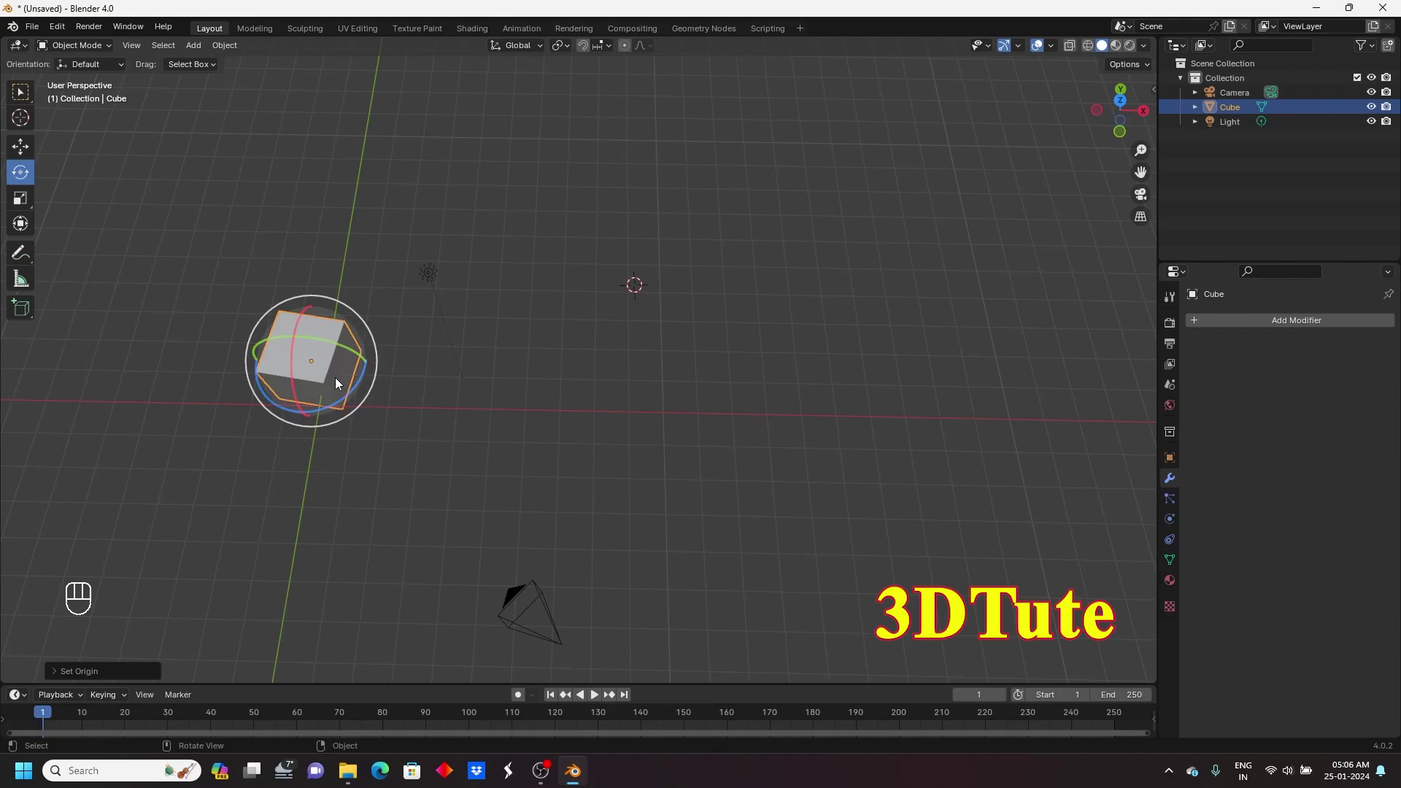
left_click_drag(346, 400, 229, 321)
key("ctrl+z")
- Switch to the Move tool and clear the cube's location and rotation
middle_click_drag(431, 470, 452, 343)
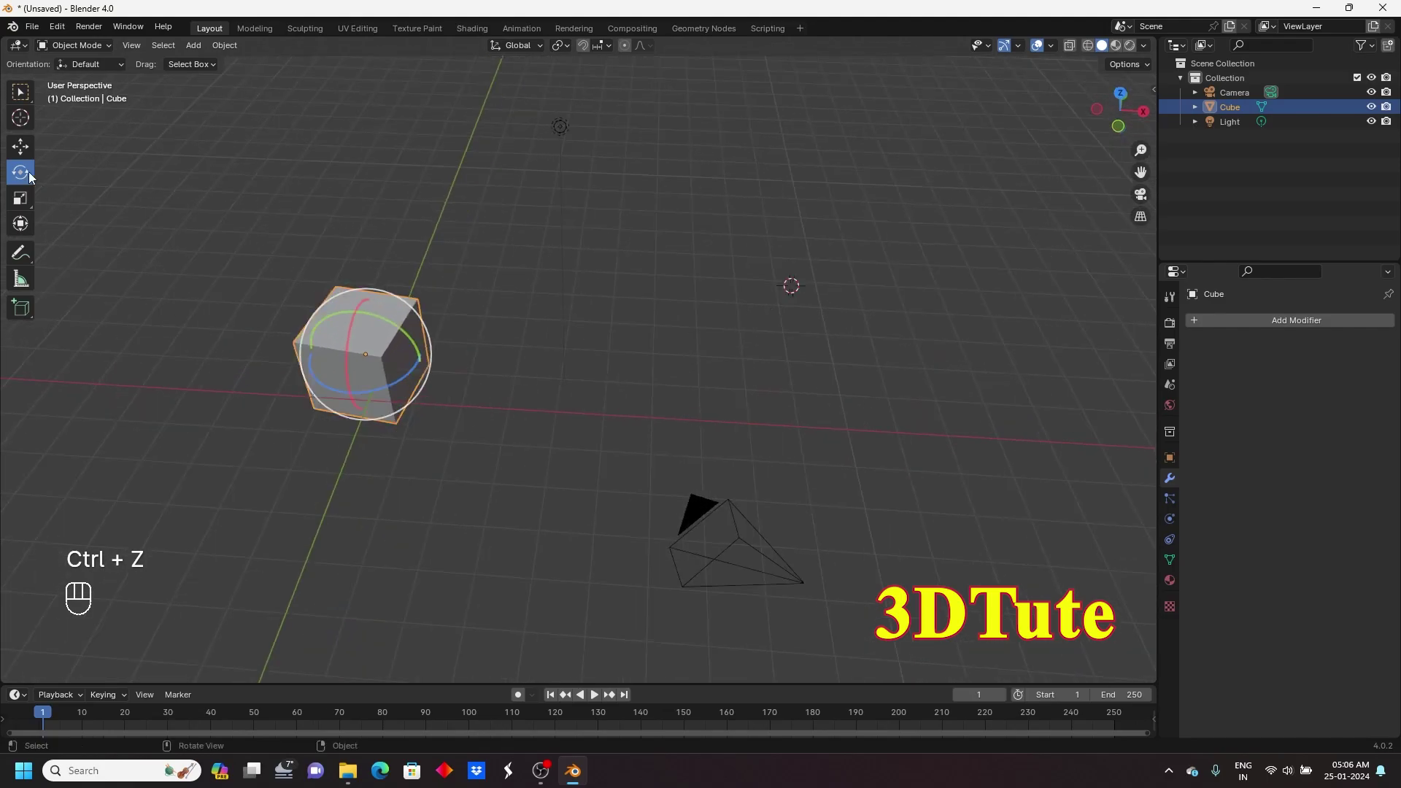
left_click(20, 146)
middle_click_drag(366, 415, 468, 442)
key("alt+g")
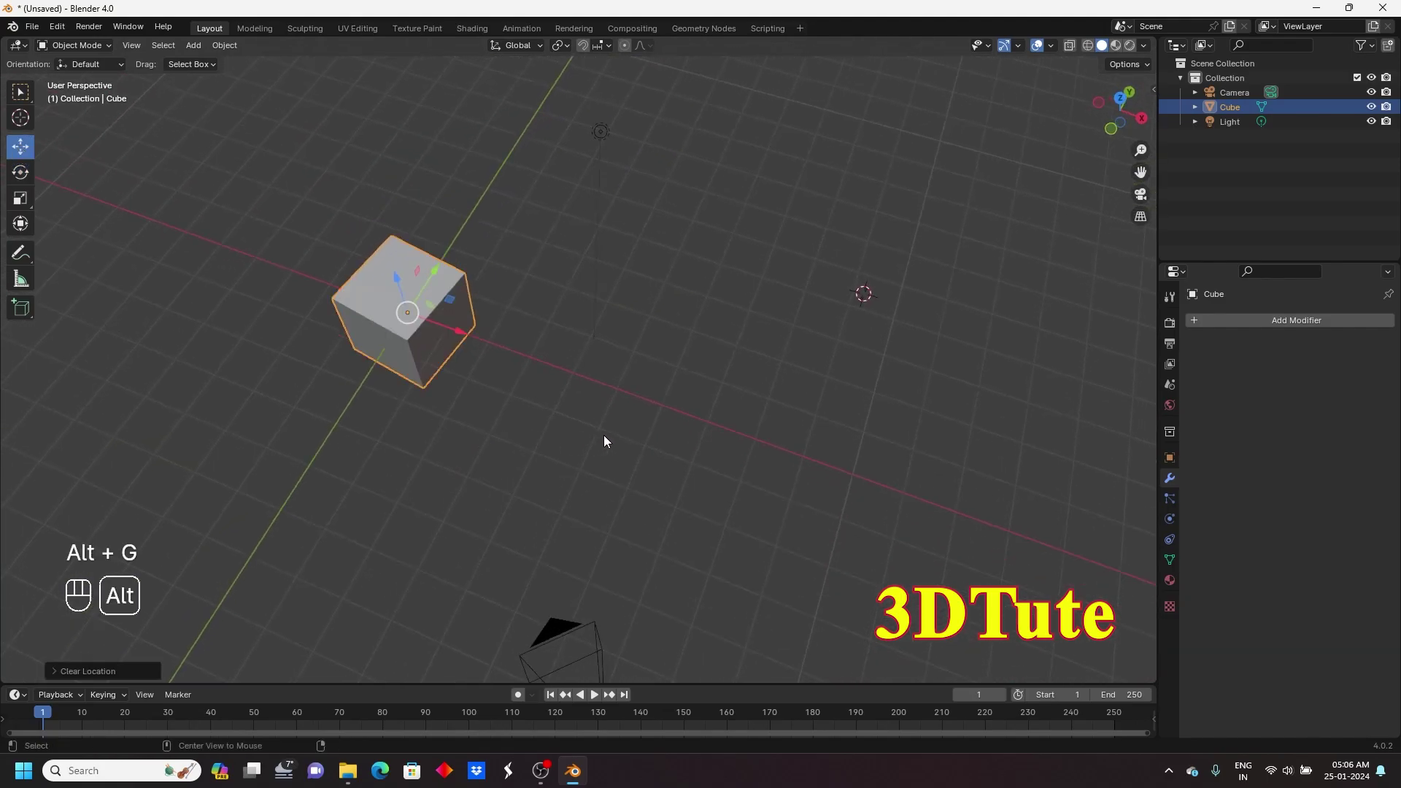
key("alt+r")
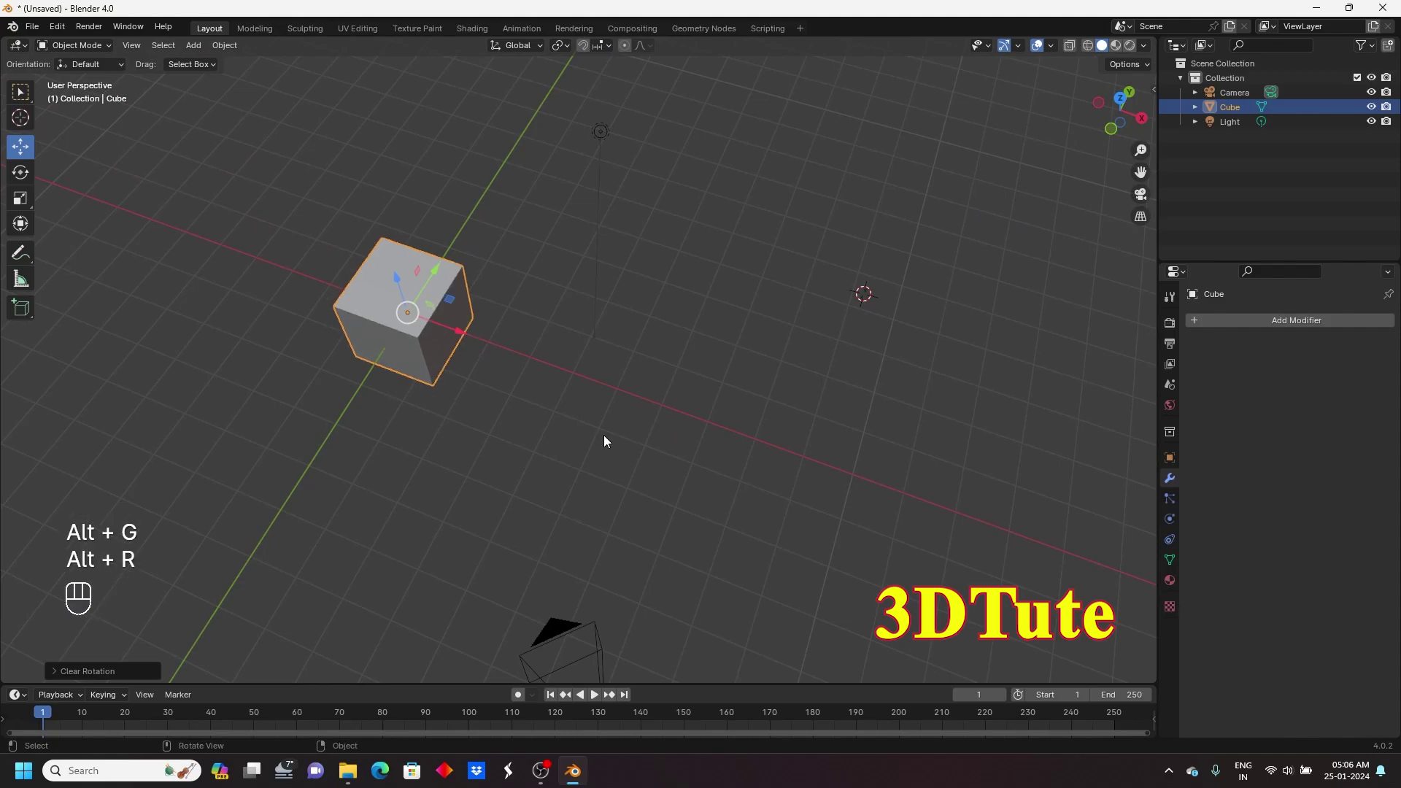
middle_click_drag(612, 406, 469, 202)
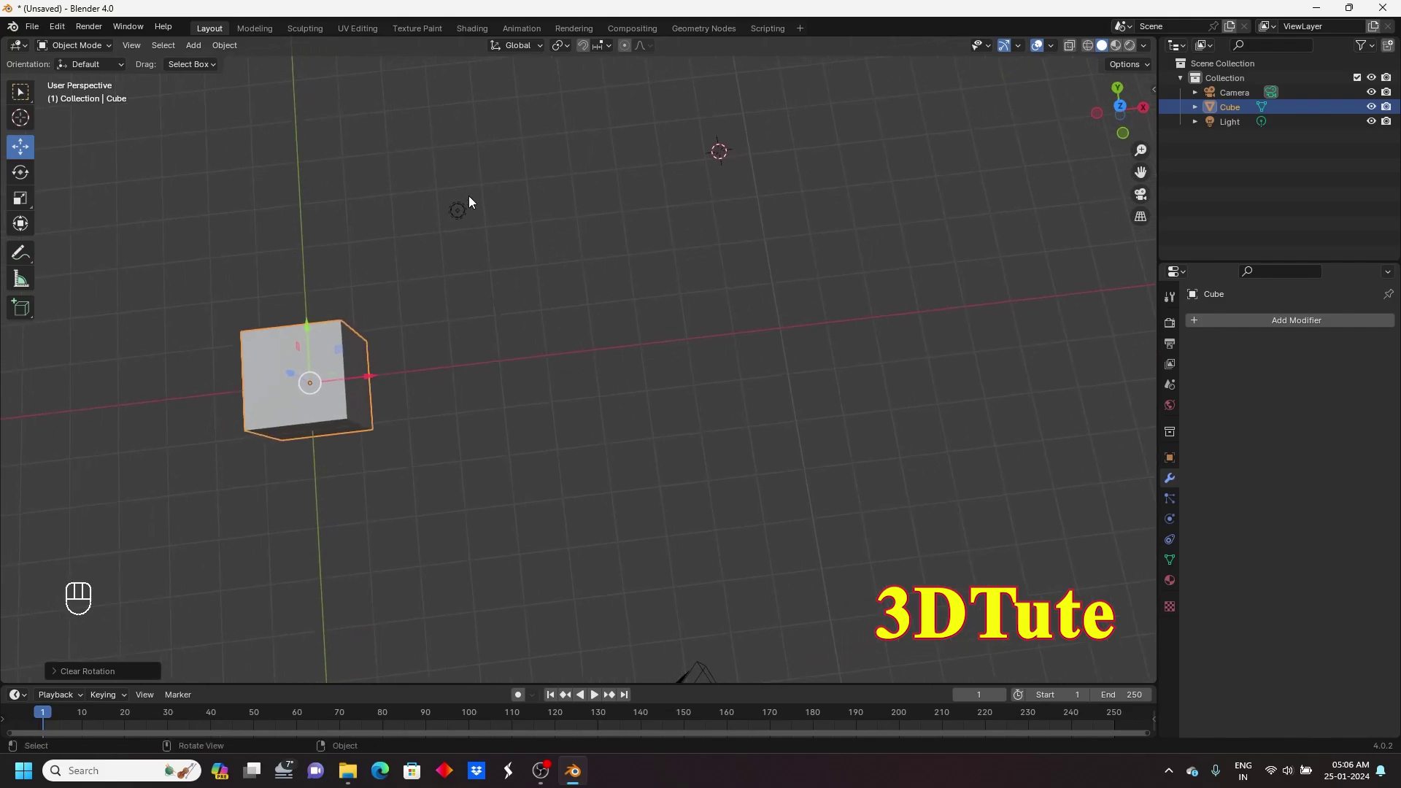
left_click(563, 44)
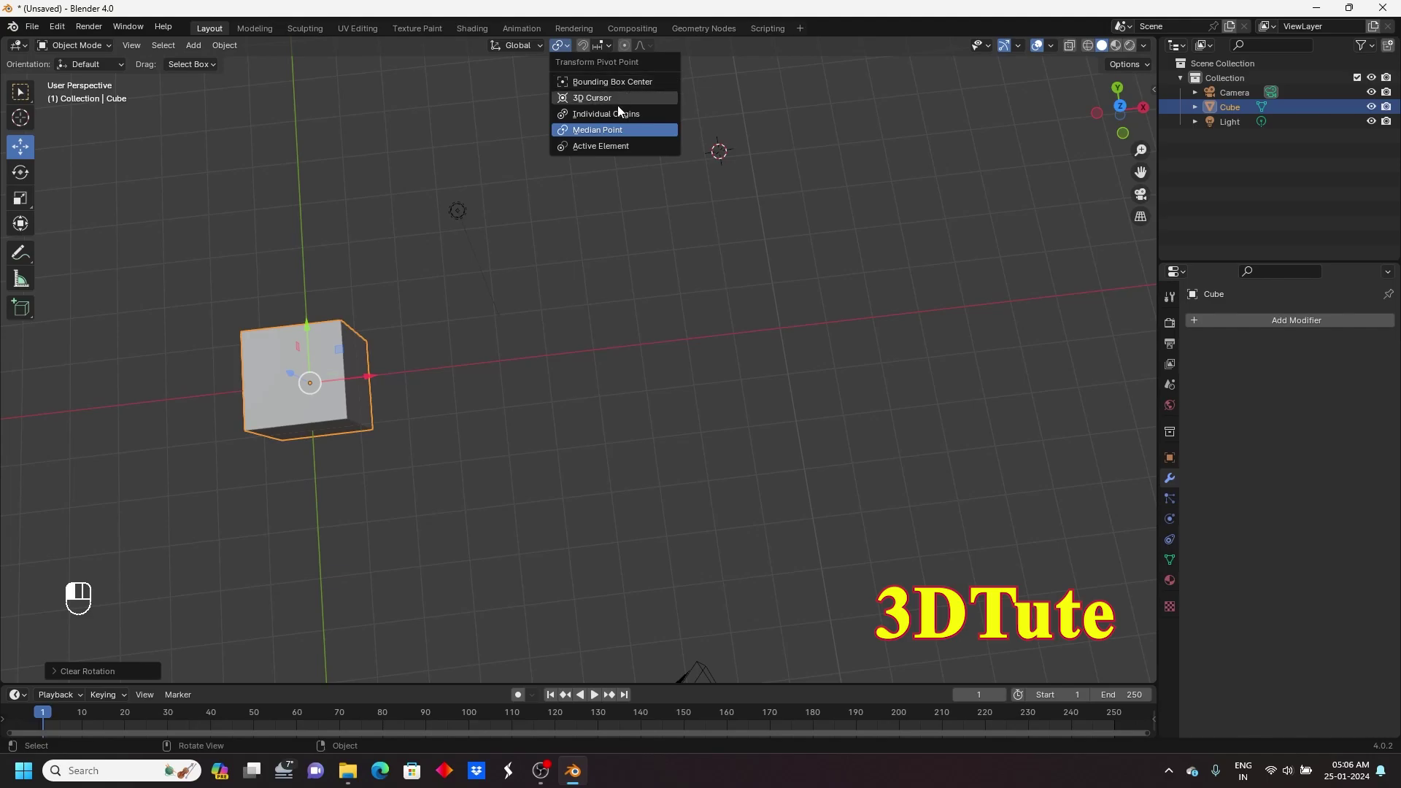
left_click(431, 281)
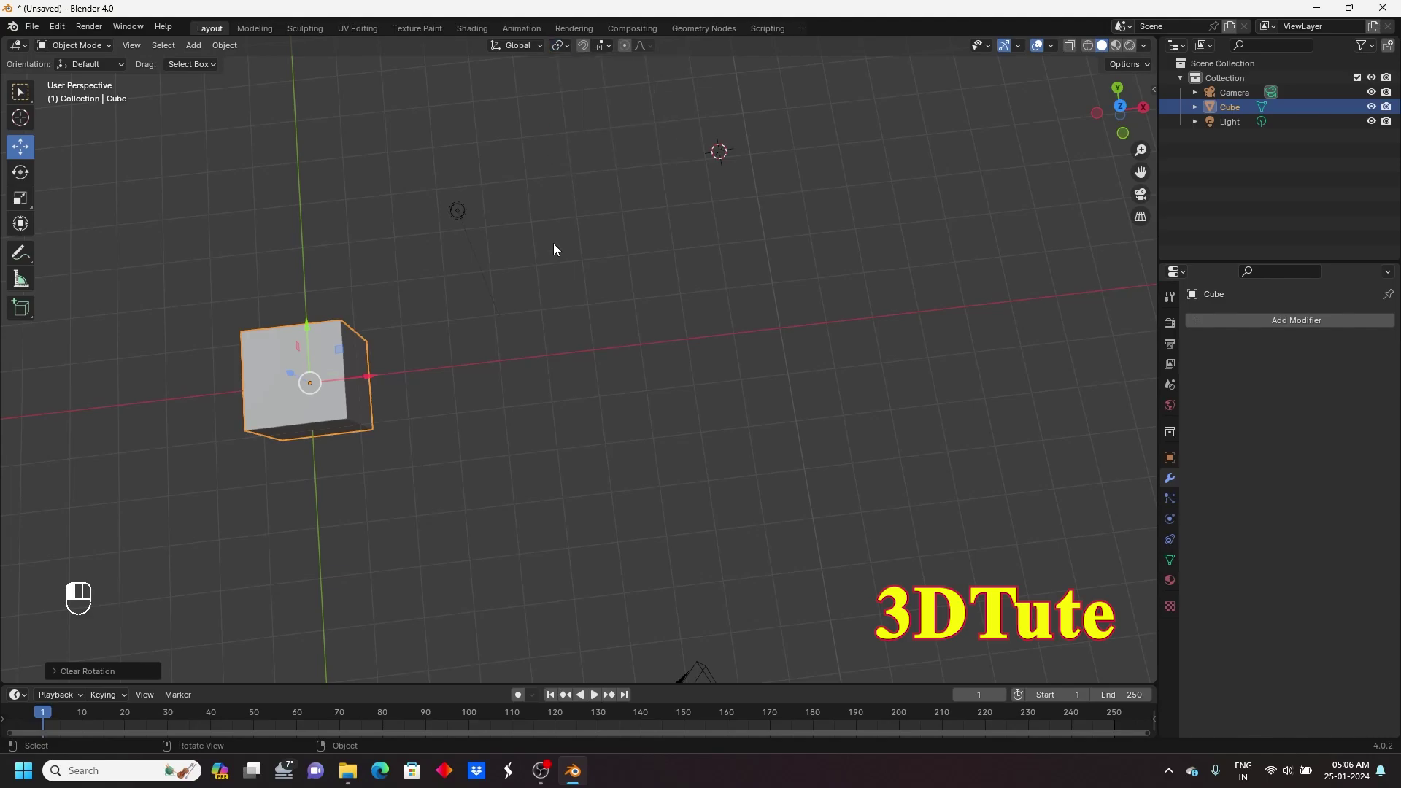
- Duplicate the cube and place the copy about 9 m away along the global X axis
left_click(274, 361)
middle_click_drag(447, 367, 430, 311)
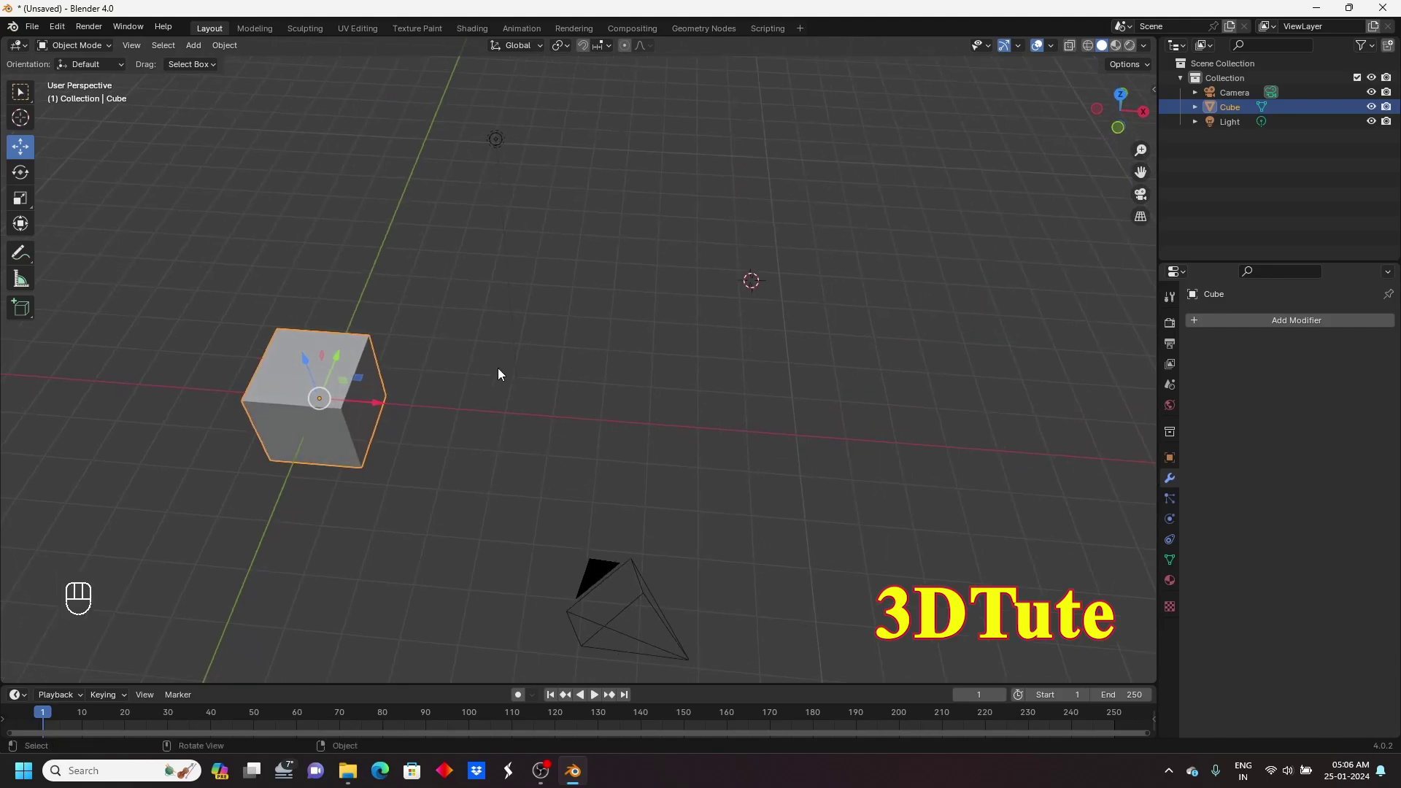
key("shift+d")
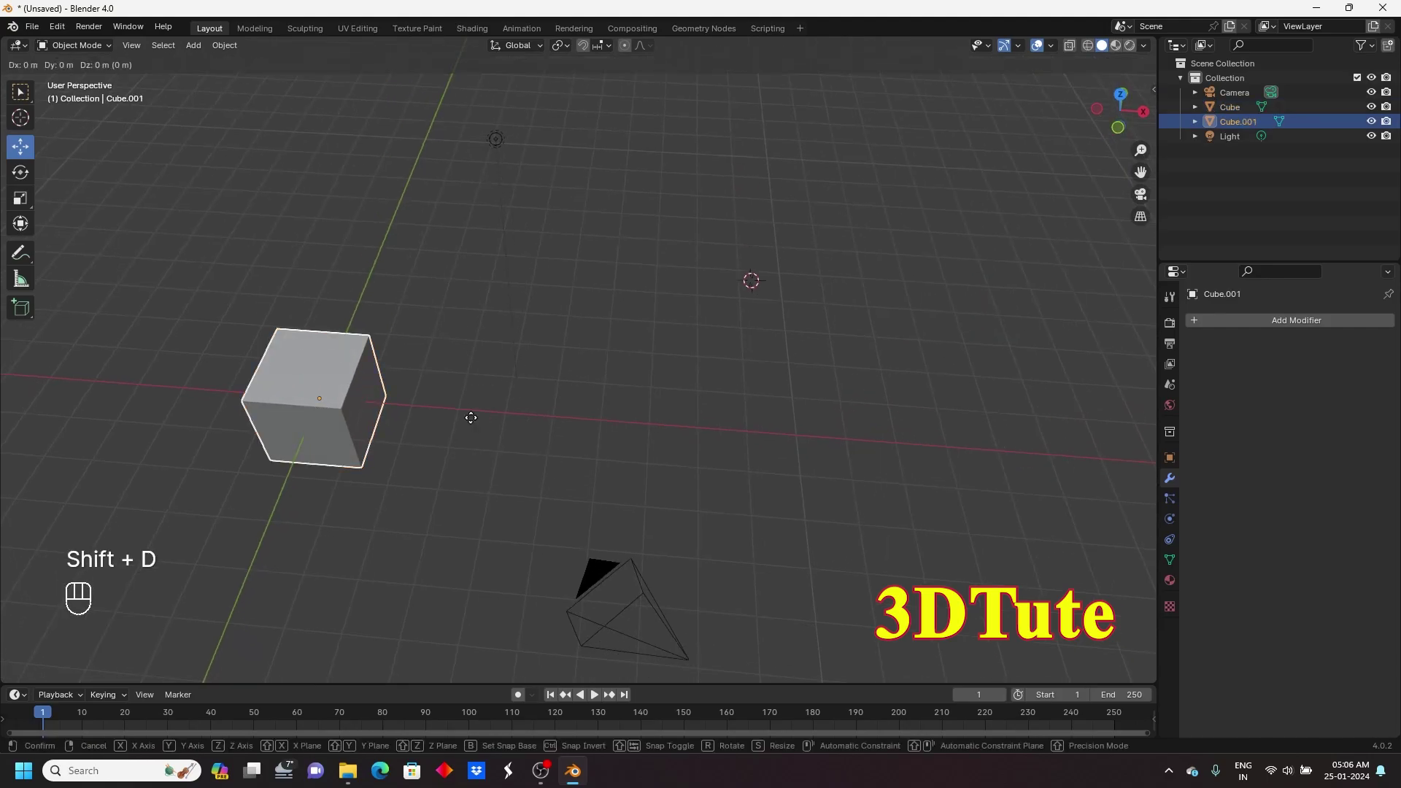
key("x")
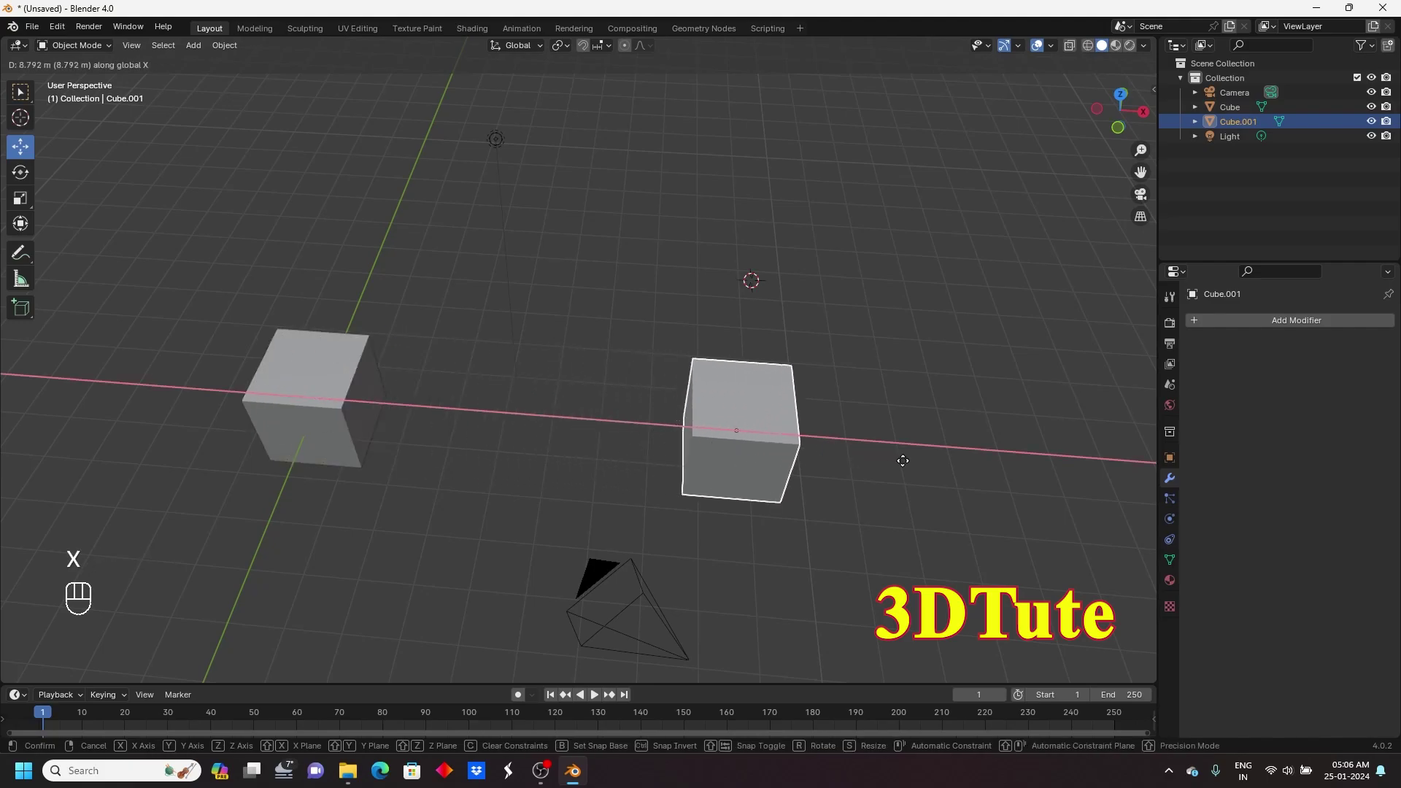
left_click(916, 466)
- Select both cubes together and set the transform pivot point to Median Point
scroll(805, 462, "down", 2)
left_click_drag(270, 387, 821, 410)
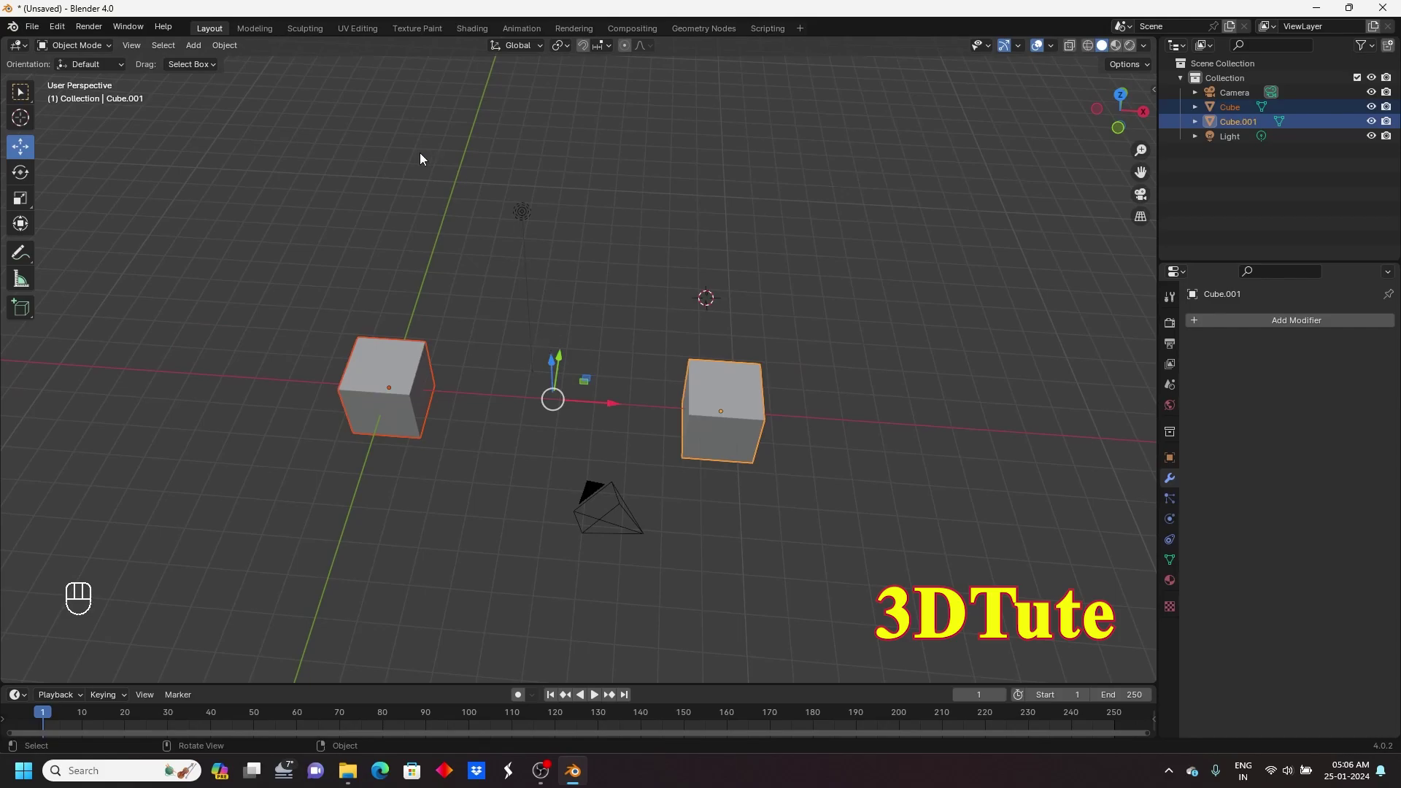
left_click(563, 44)
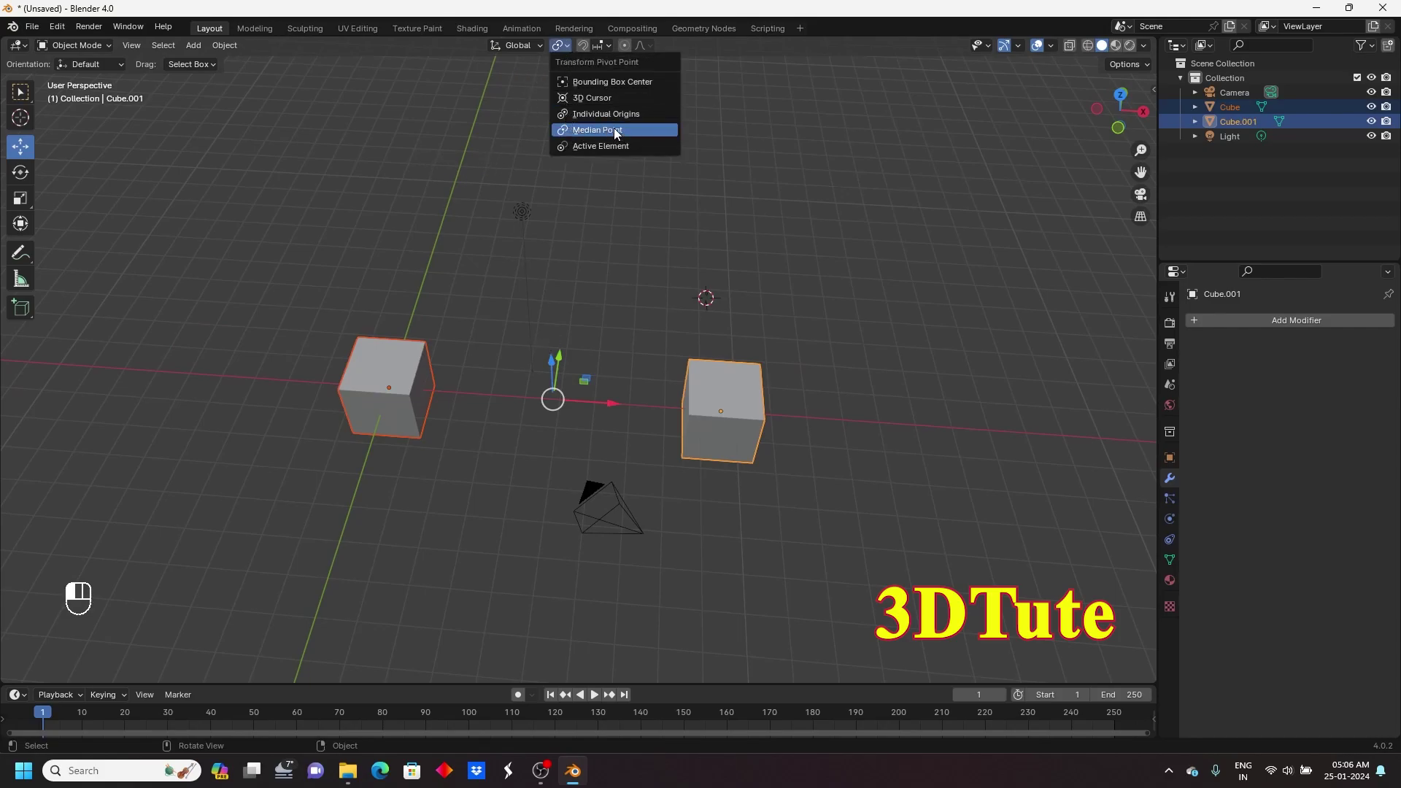
left_click(615, 130)
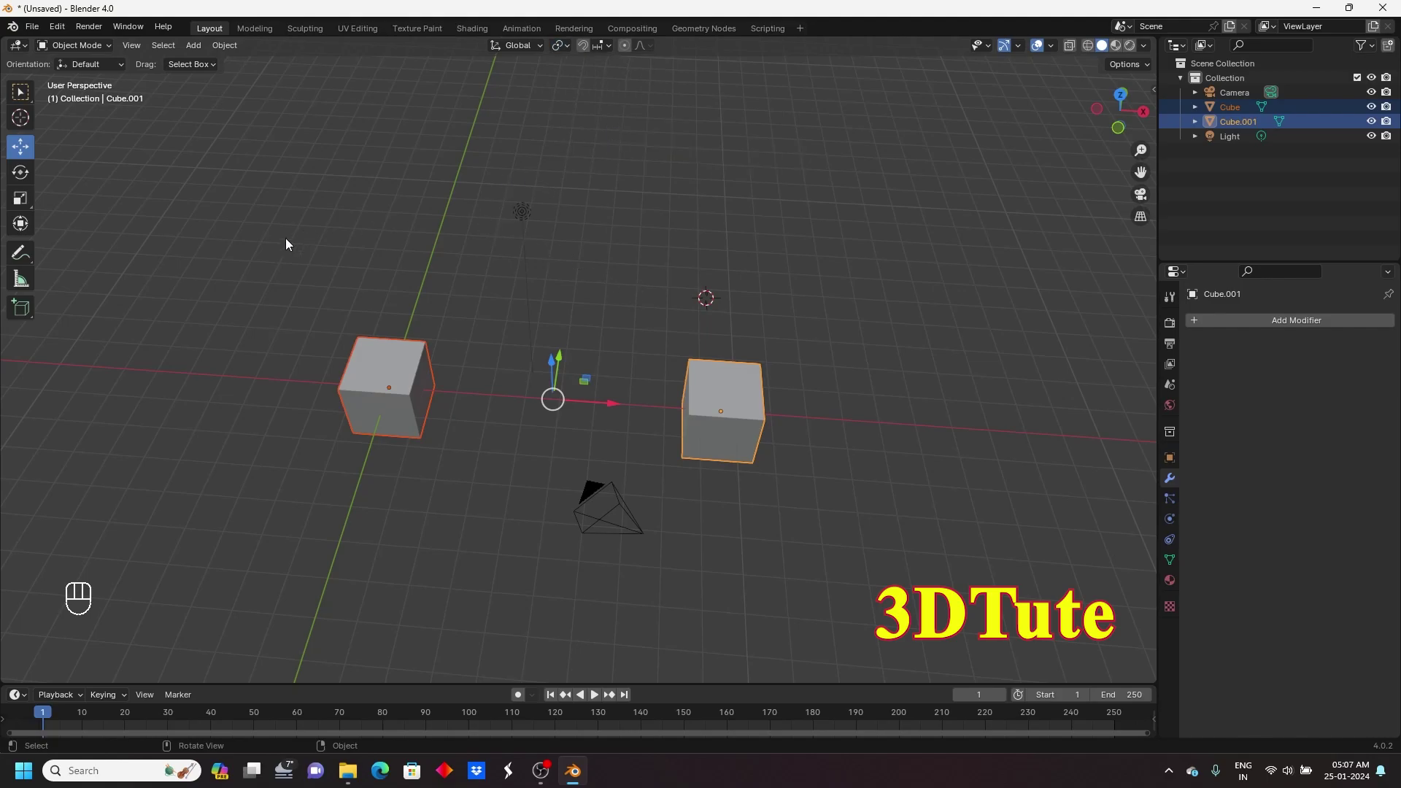
- Try rotating both cubes around their shared median point with the Rotate tool, and undo the rotation
left_click(20, 173)
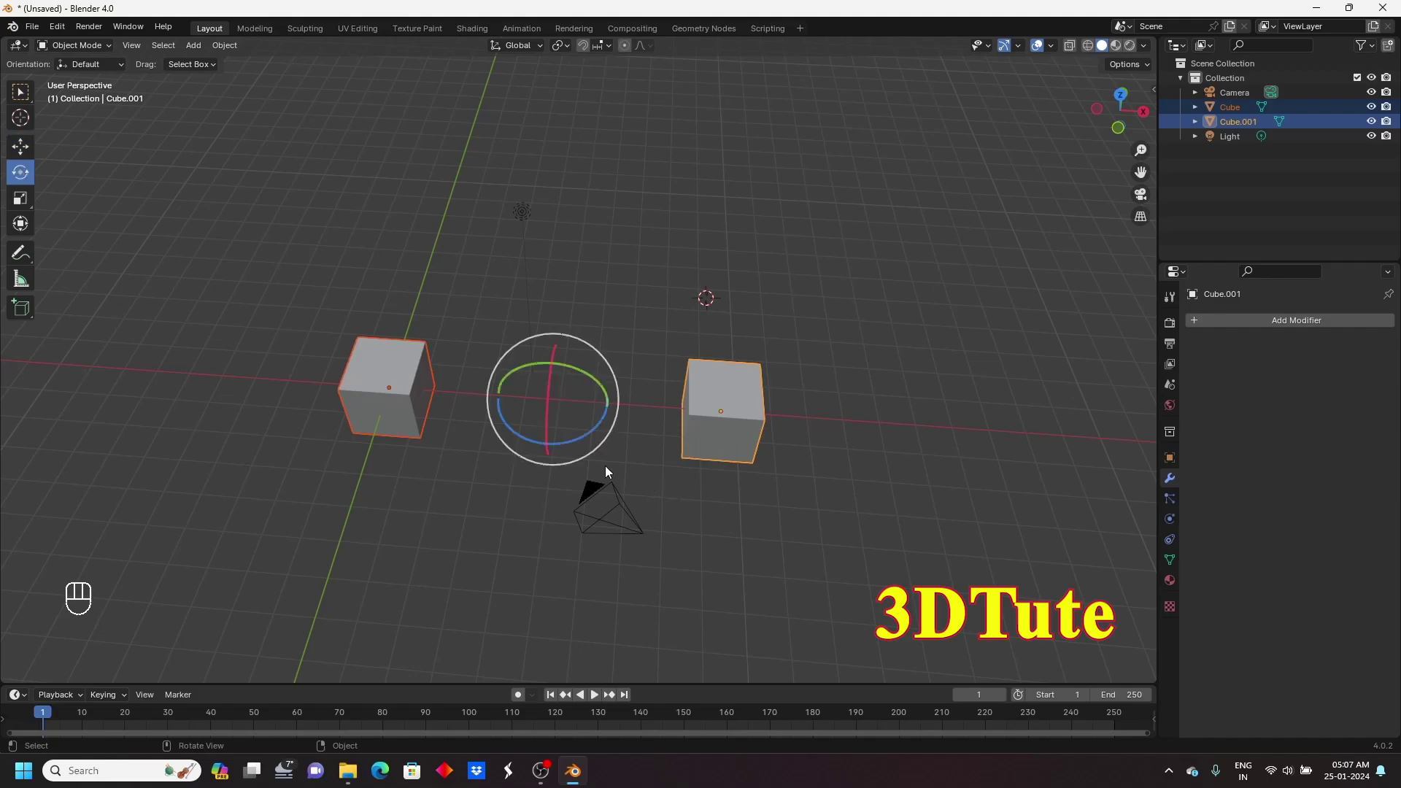
left_click_drag(512, 431, 516, 374)
key("ctrl+z")
- Set the pivot point to Individual Origins, try rotating both cubes around their own origins, and undo the rotation
left_click(564, 45)
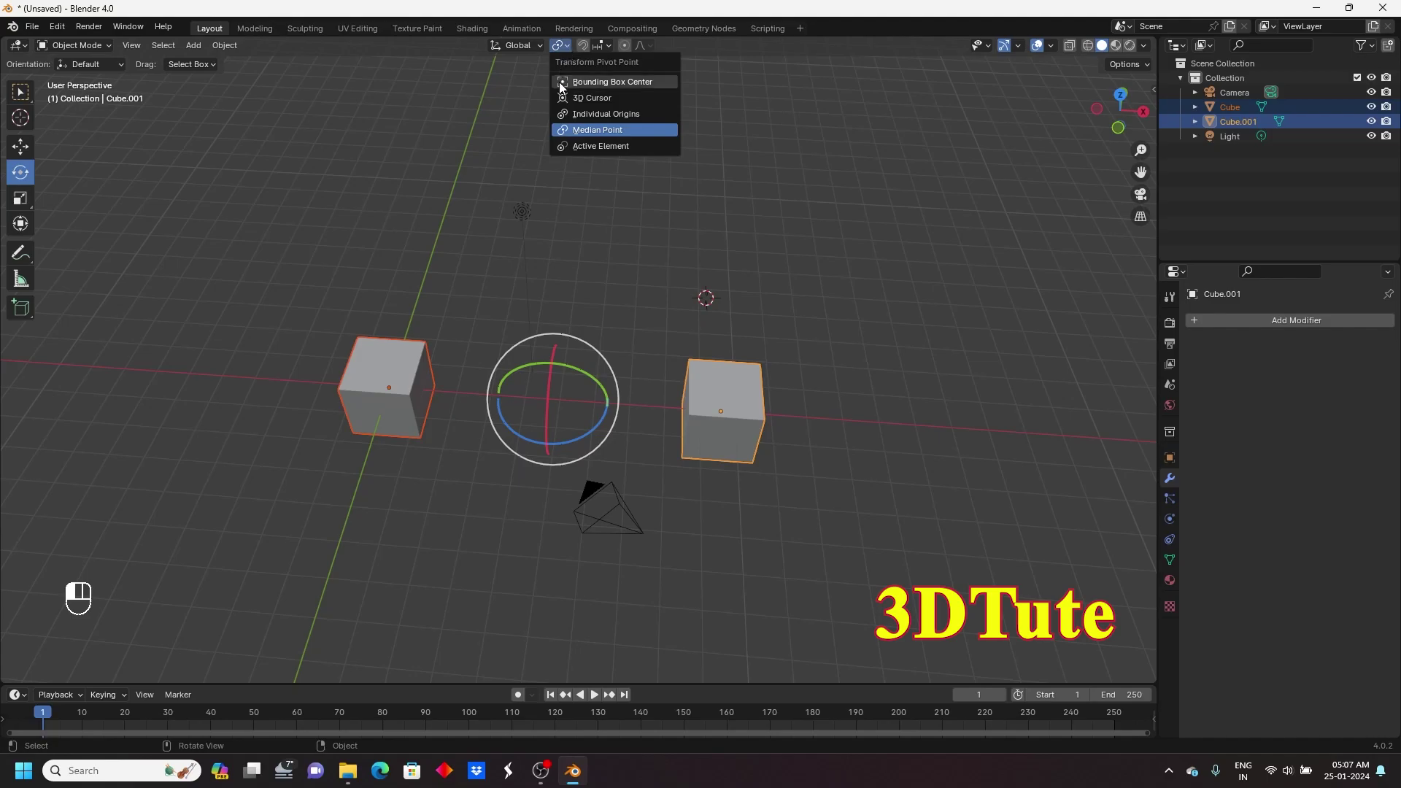
left_click(595, 115)
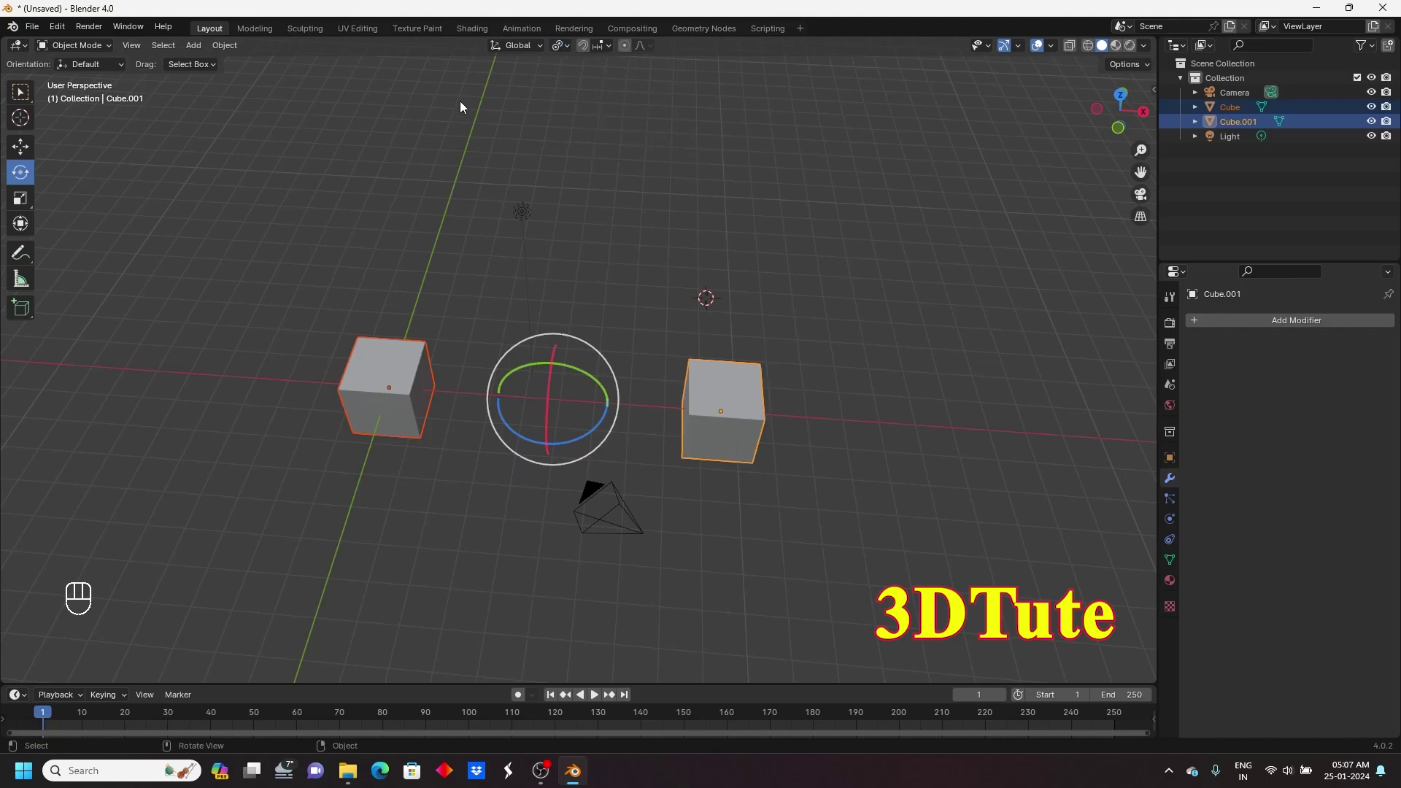
left_click_drag(508, 419, 571, 295)
key("ctrl+z")
- Set the pivot point to 3D Cursor, try rotating both cubes around the cursor several times, and undo each rotation
left_click(566, 44)
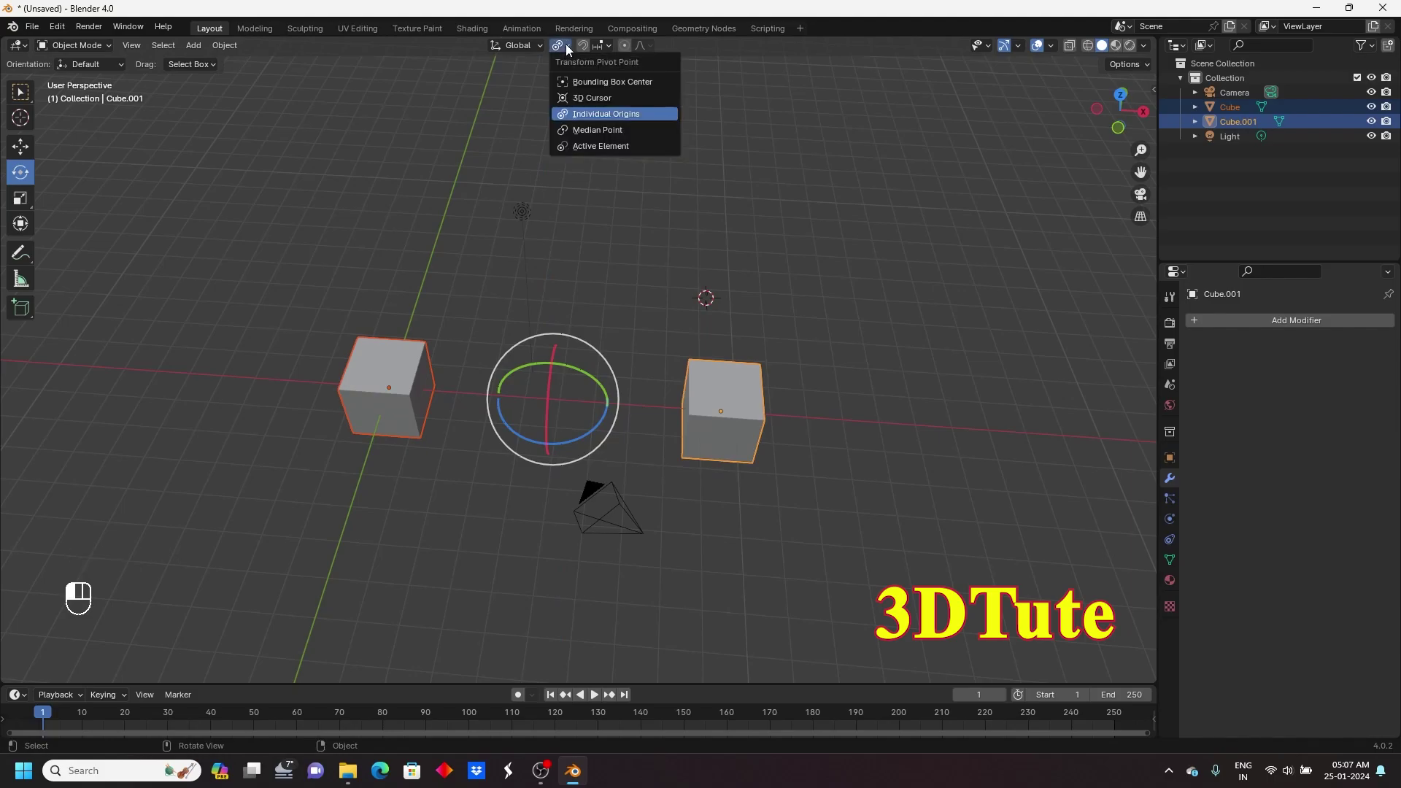
left_click(600, 97)
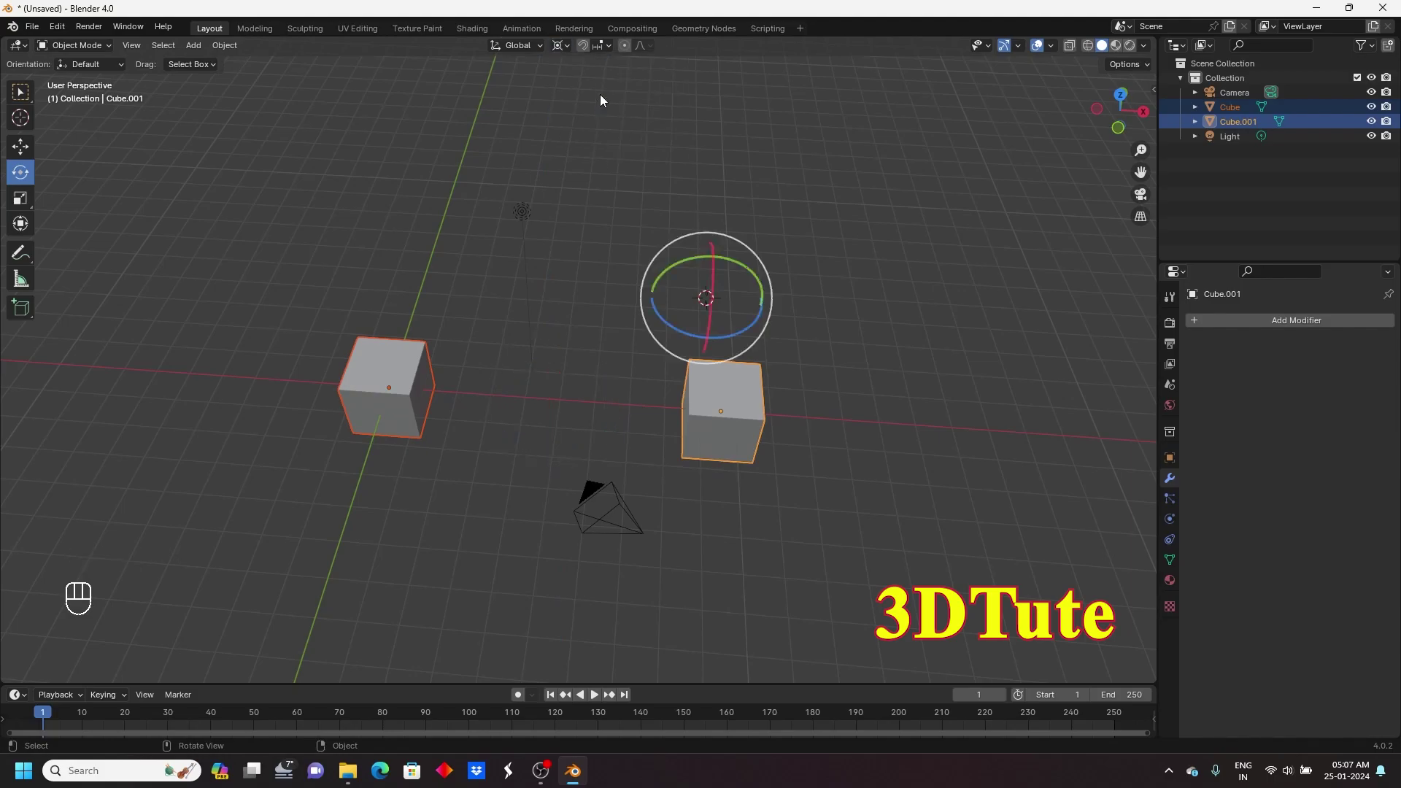
middle_click_drag(591, 337, 523, 373)
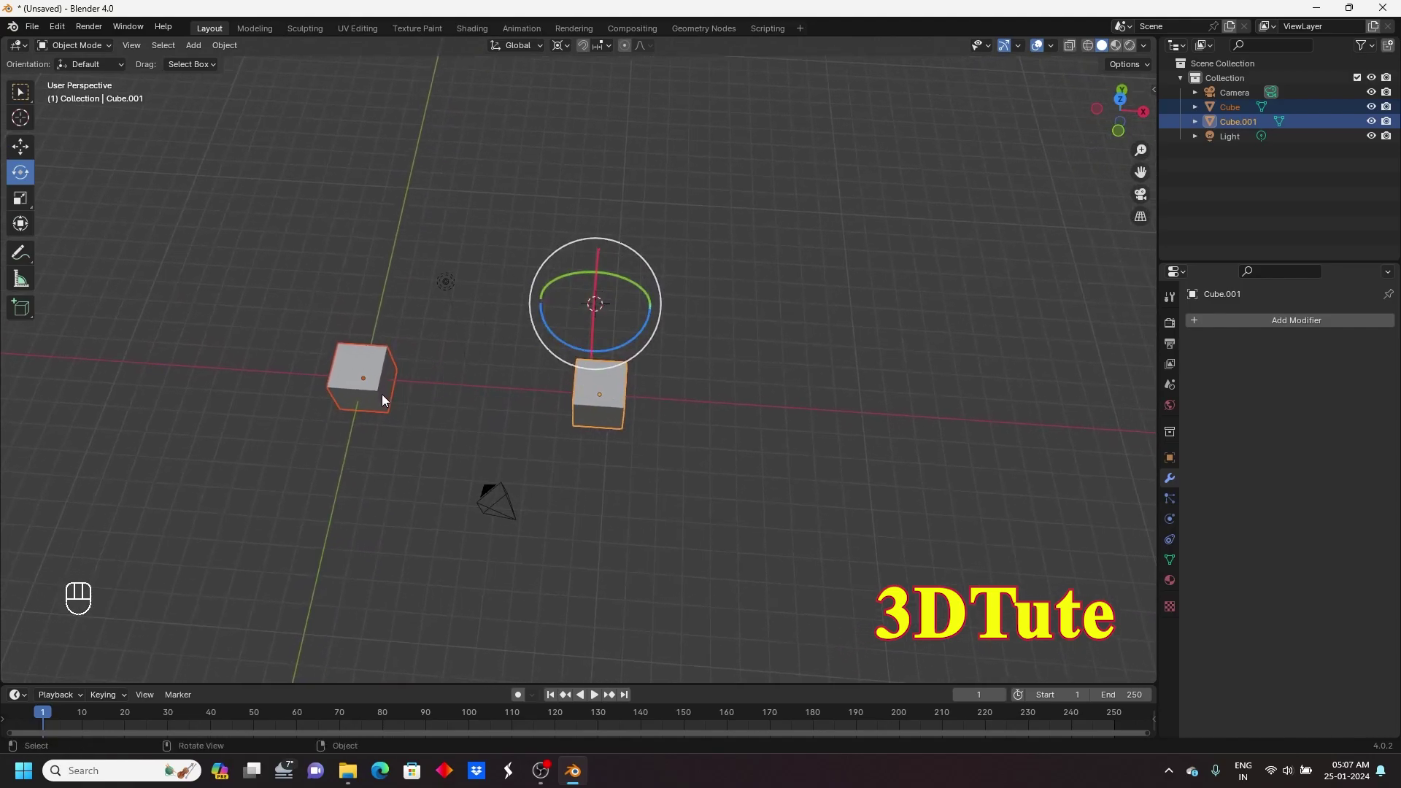
scroll(382, 398, "up", 2)
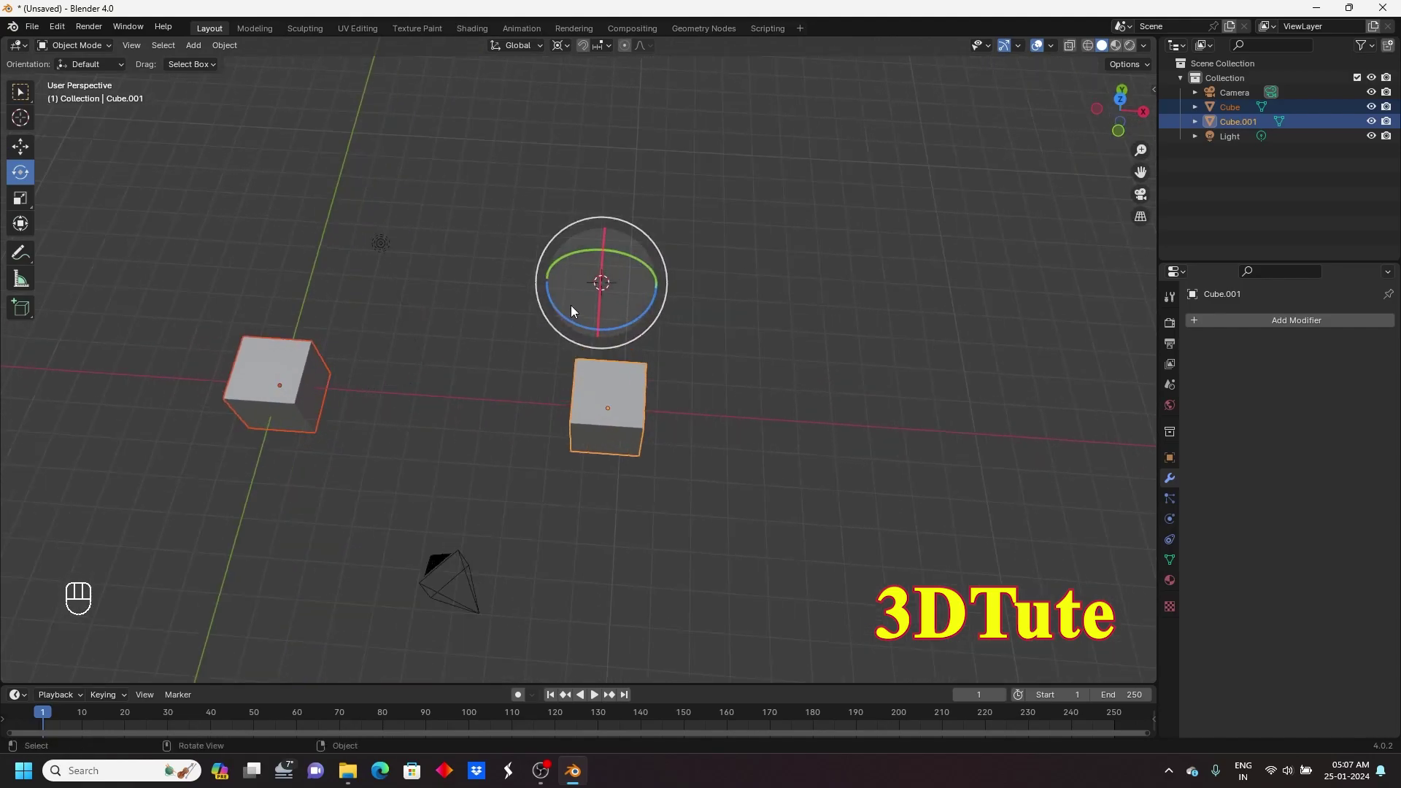
left_click_drag(553, 305, 516, 144)
key("ctrl+z")
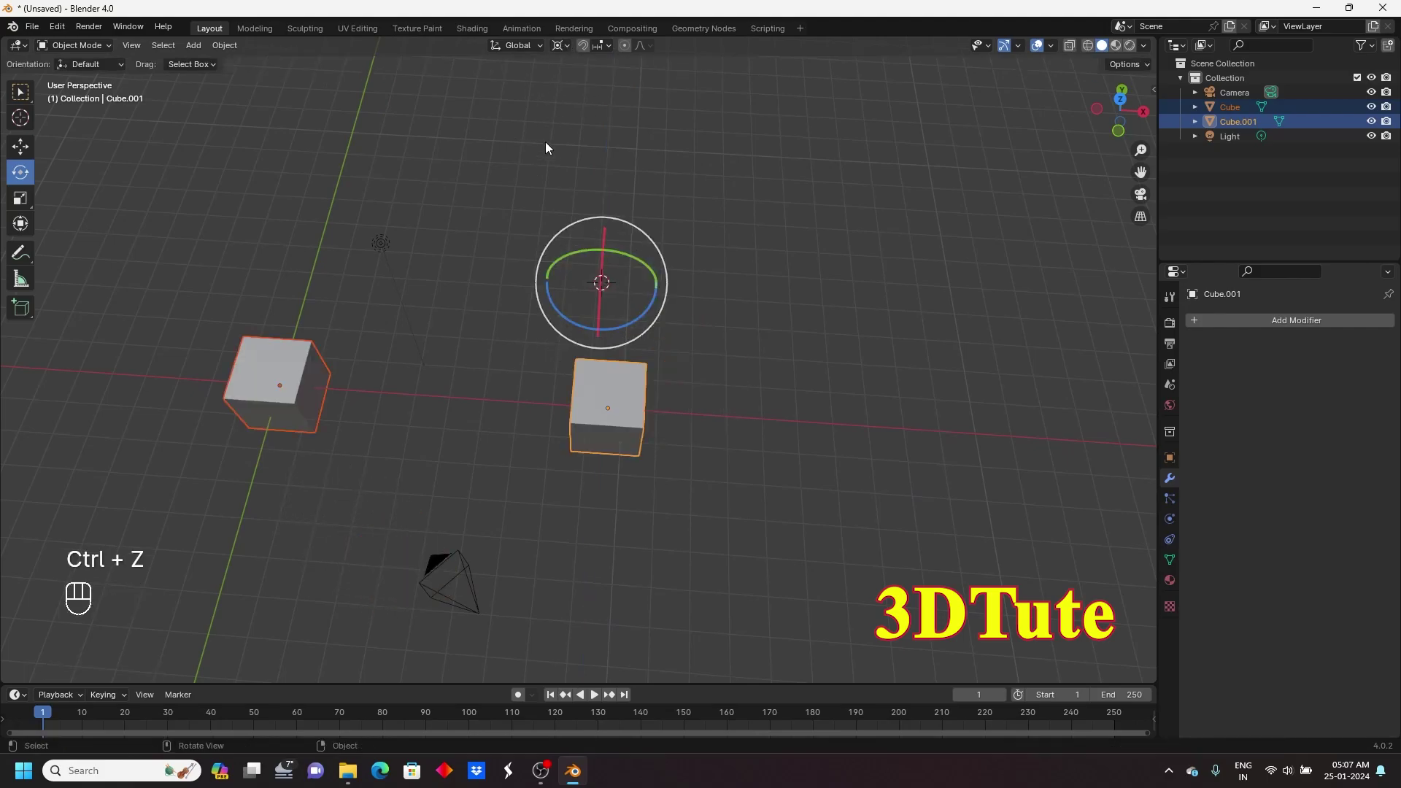
left_click_drag(547, 297, 617, 331)
key("ctrl+z")
left_click(560, 45)
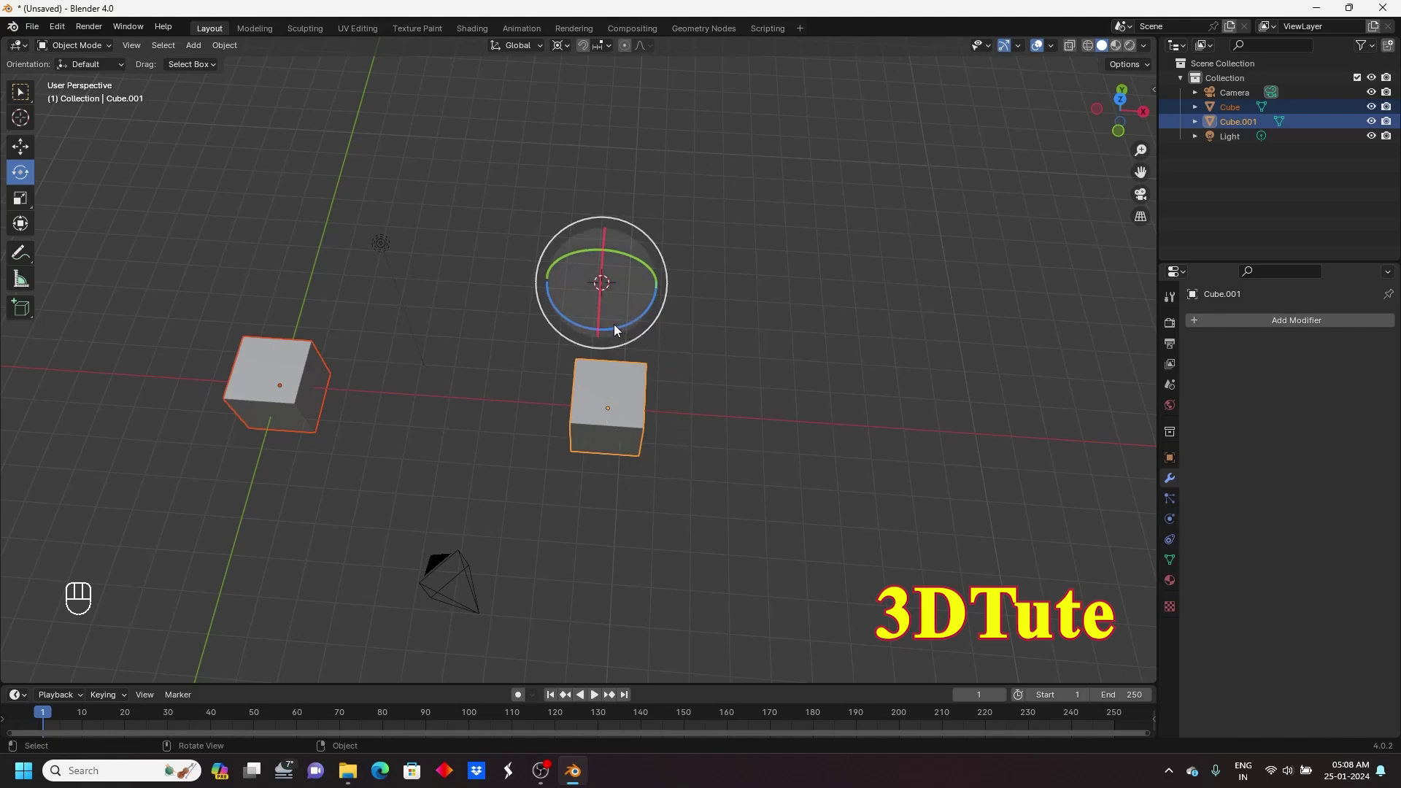
left_click_drag(615, 324, 570, 321)
key("ctrl+z")
key("ctrl+z")
- Set the pivot point to Active Element, try rotating both cubes around the active cube, and undo the rotation
left_click(562, 45)
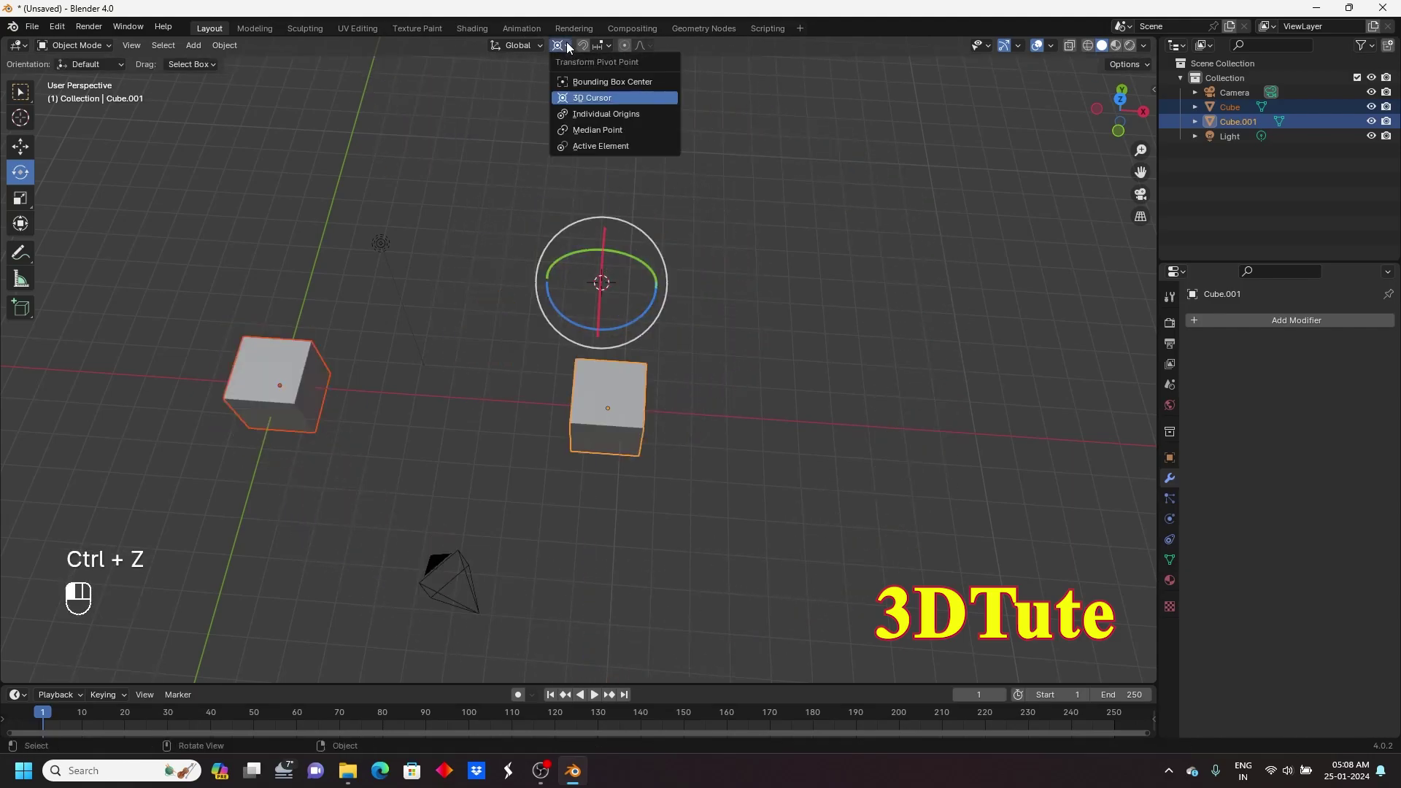
left_click(593, 146)
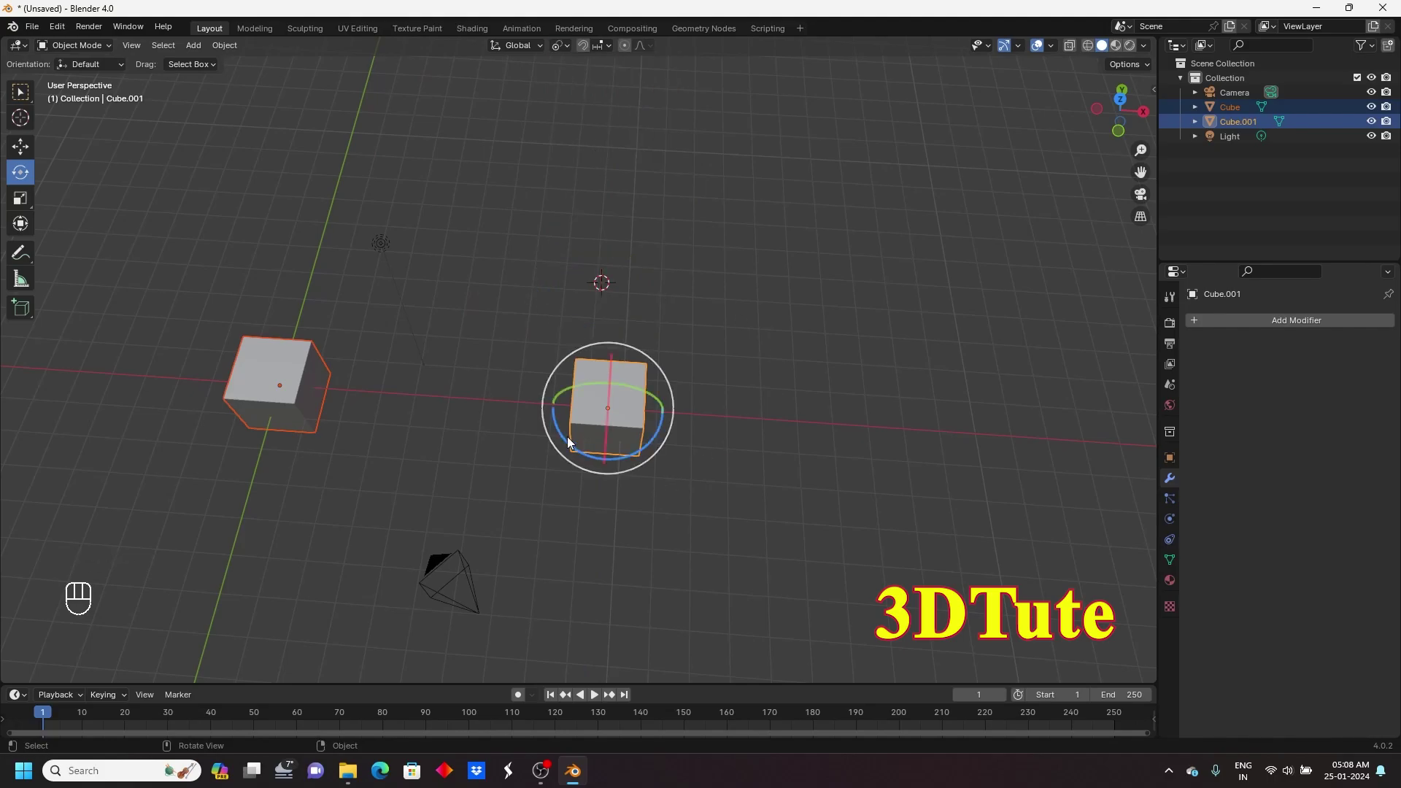
left_click_drag(561, 428, 657, 350)
key("ctrl+z")
key("ctrl+z")
- Select only the original cube, set the pivot point to Median Point, and try a rotation that is undone
middle_click_drag(453, 406, 660, 414, "shift")
left_click(564, 44)
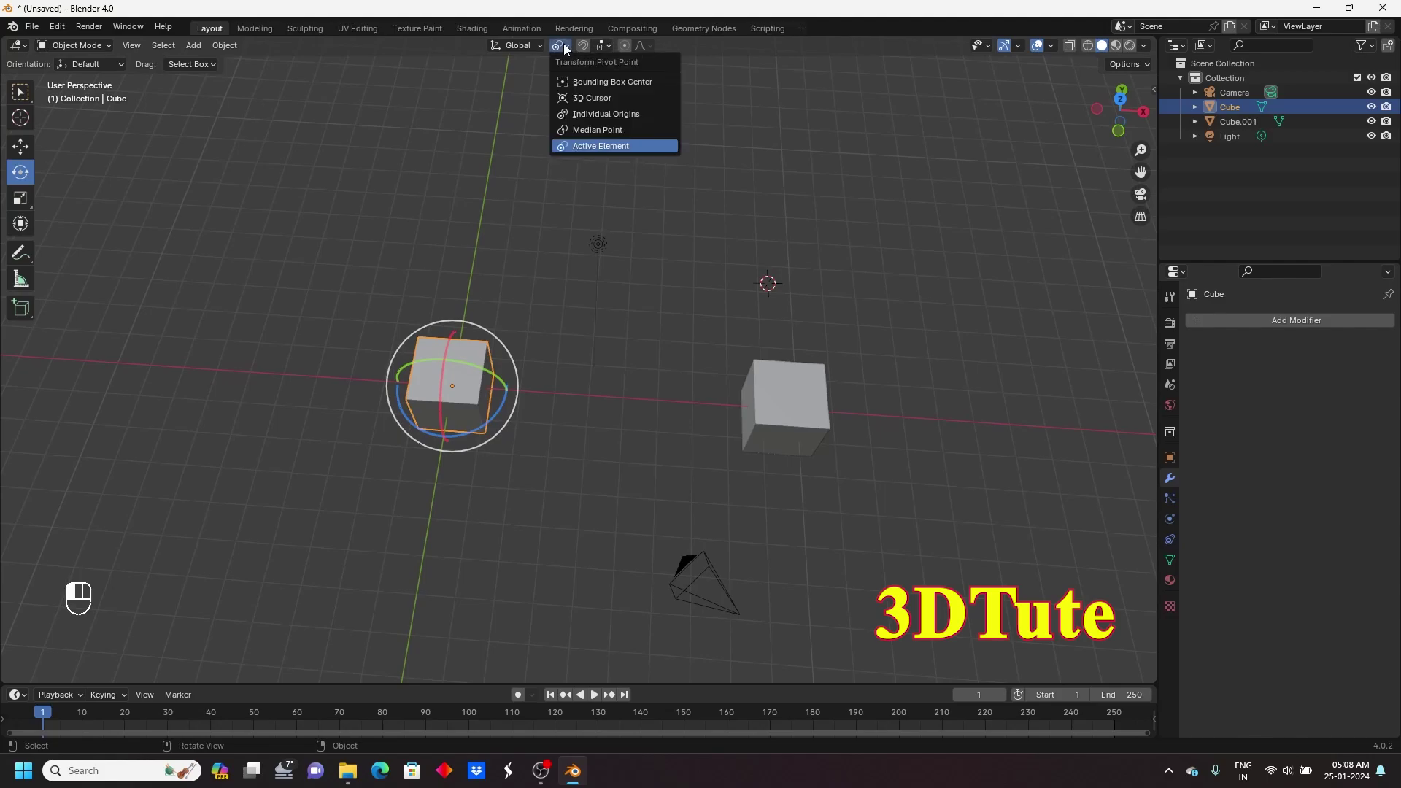
left_click(602, 130)
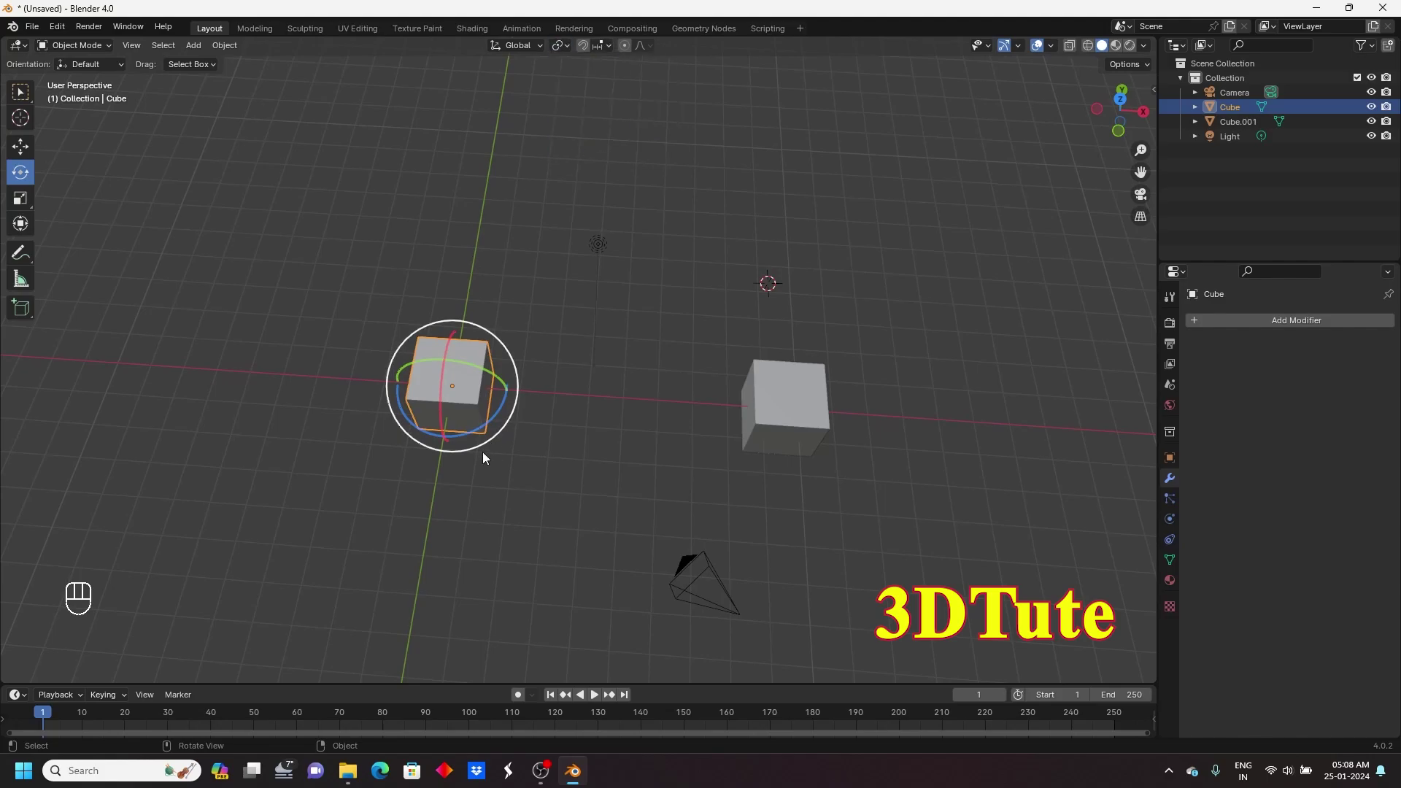
left_click_drag(467, 429, 409, 315)
key("ctrl+z")
- Move the original cube's origin to the 3D cursor, try rotating the cube around it, and undo the rotation
middle_click_drag(631, 331, 553, 344, "shift")
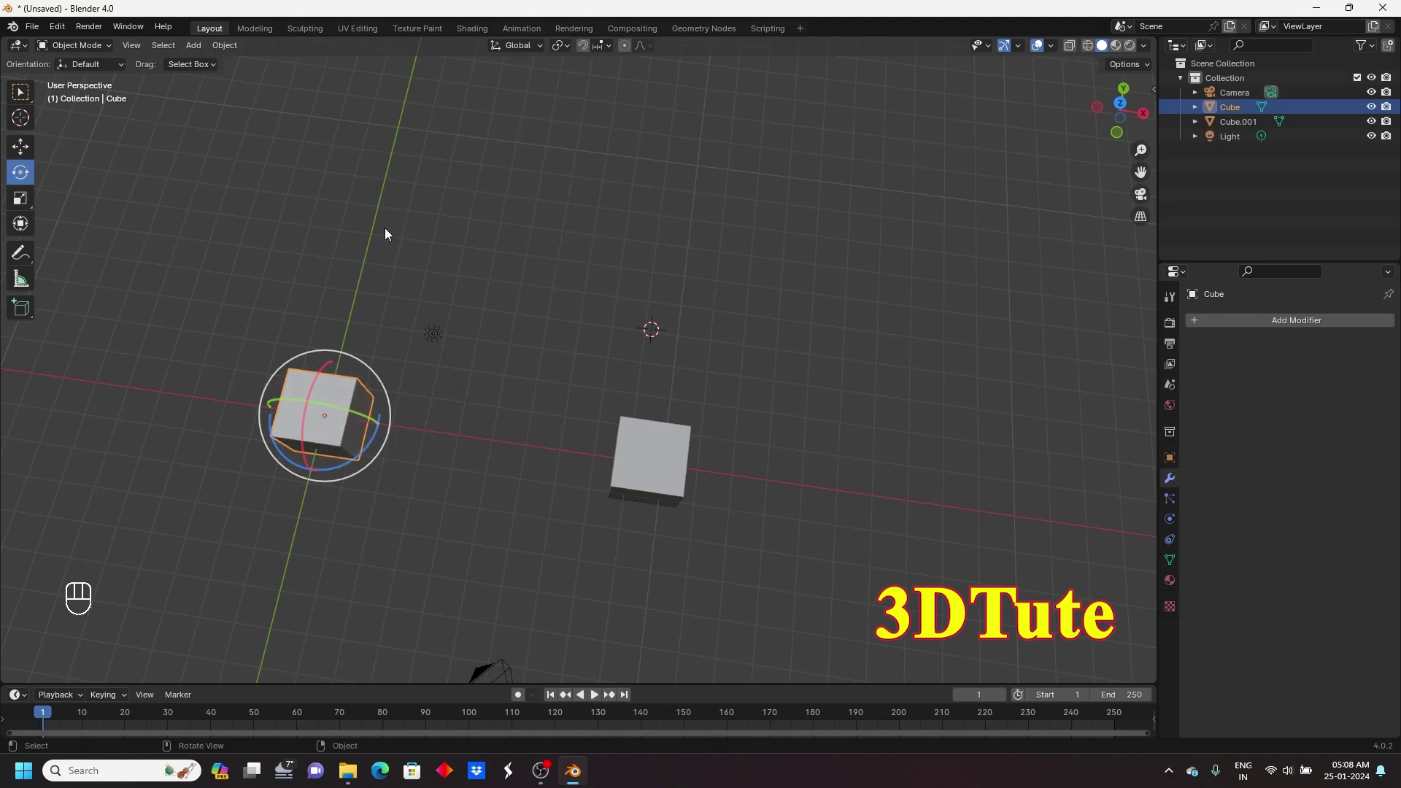
left_click(224, 45)
mouse_move(256, 77)
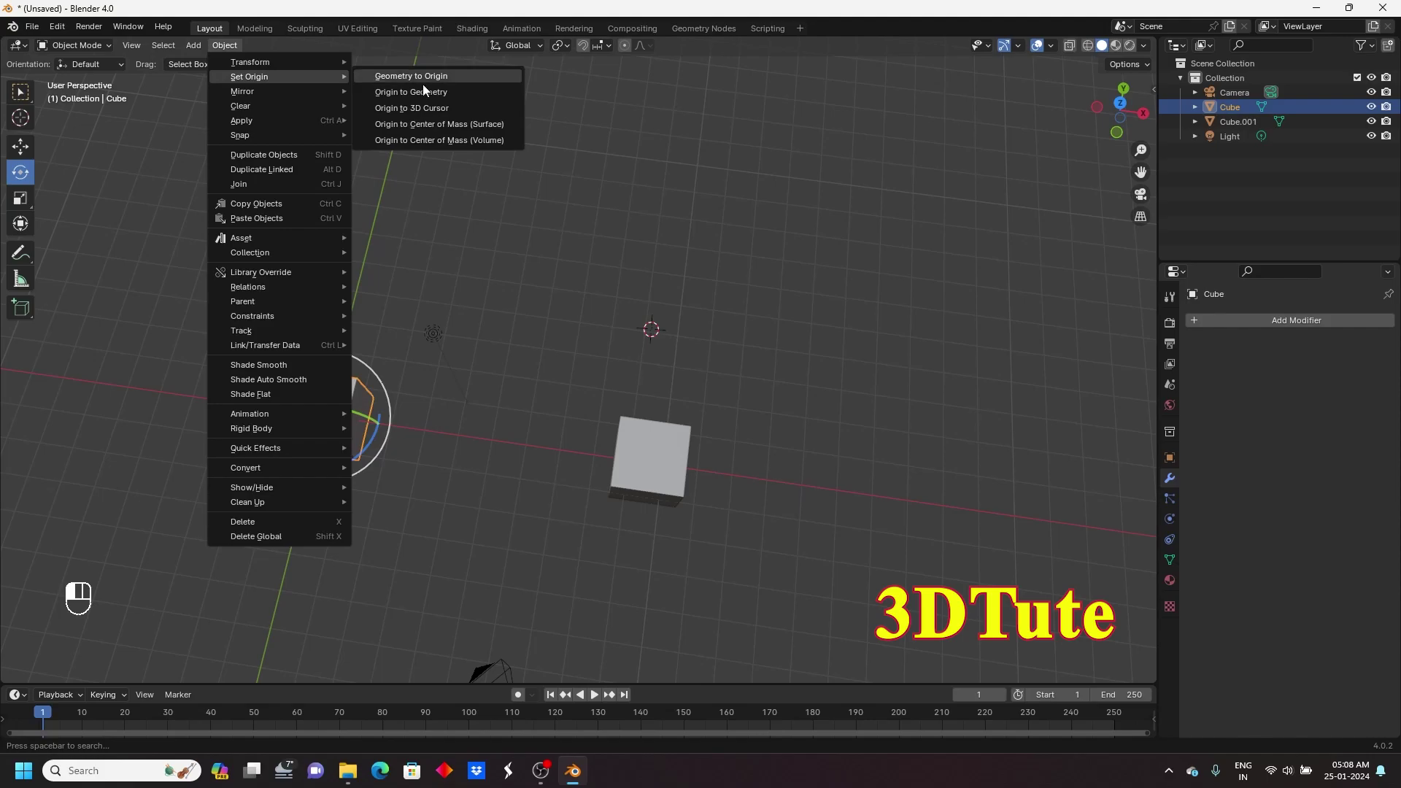
left_click(436, 106)
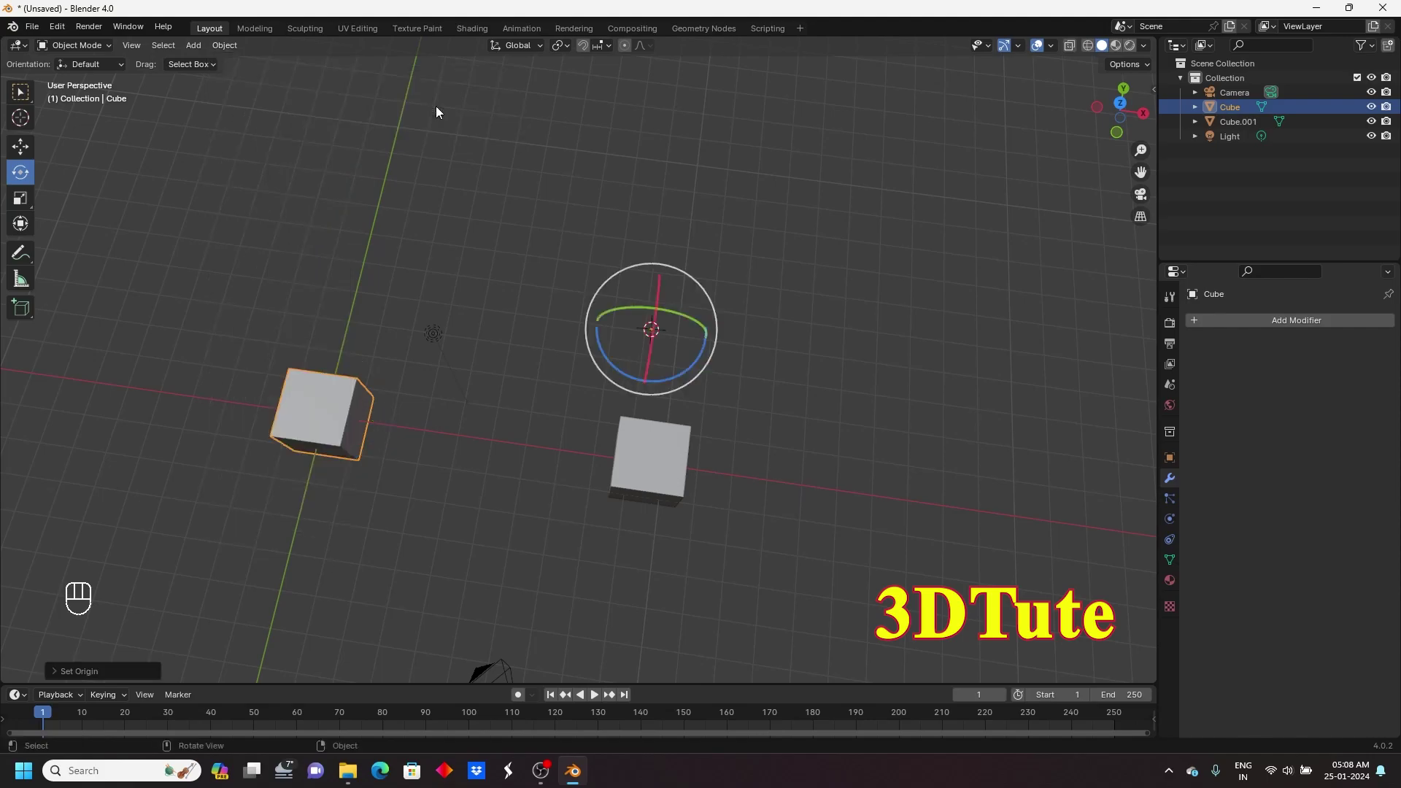
left_click_drag(604, 348, 672, 371)
key("ctrl+z")
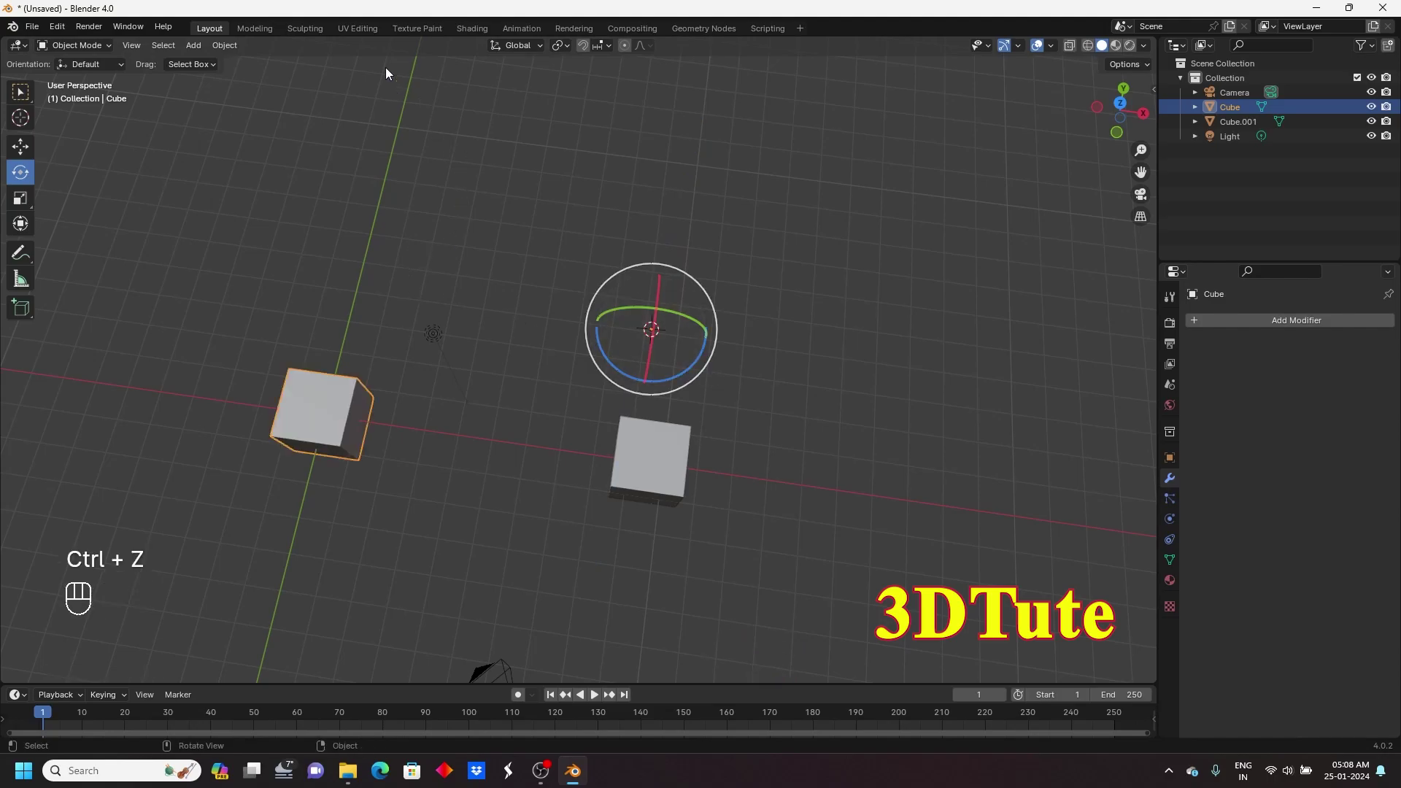
- Return the original cube's origin to its center with Origin to Geometry
left_click(225, 46)
mouse_move(279, 76)
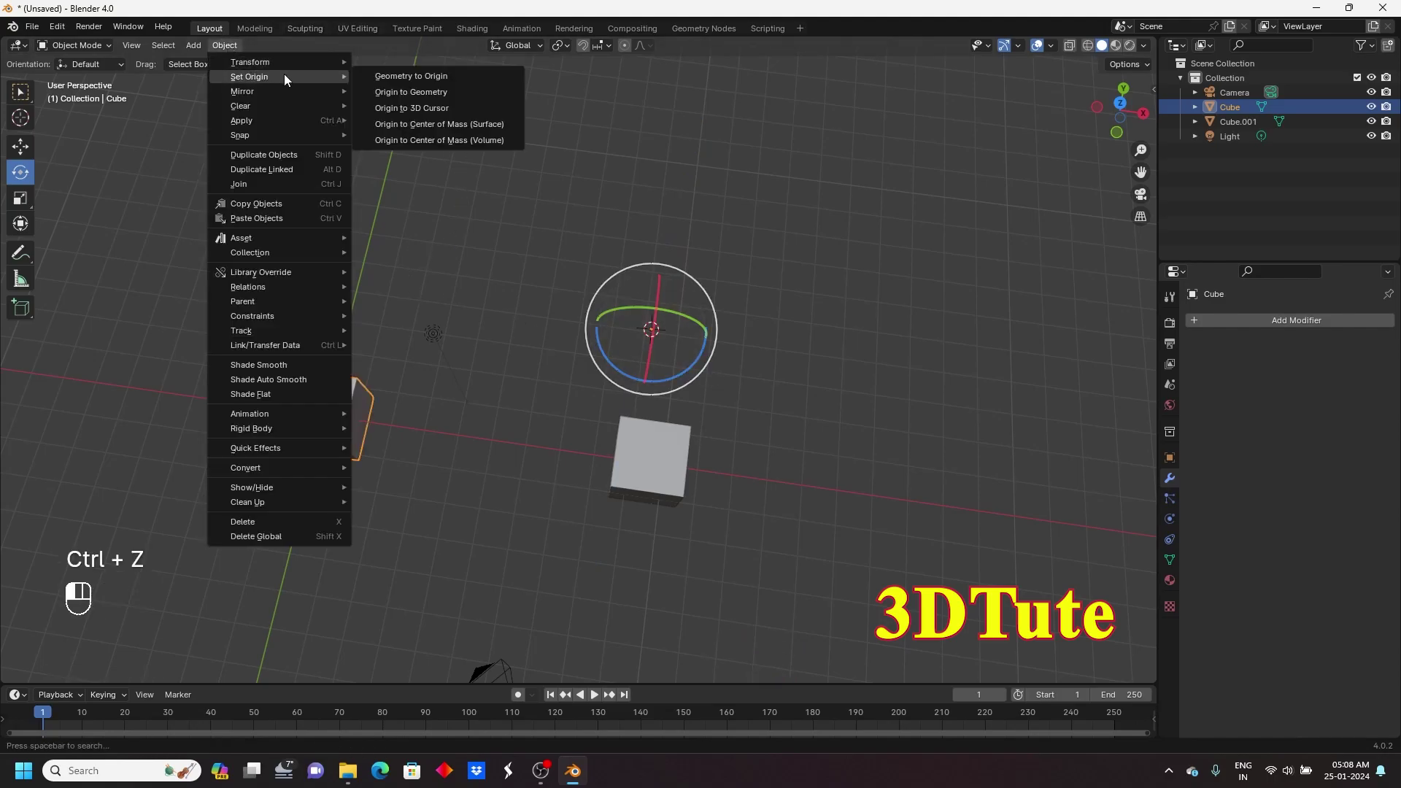
left_click(400, 93)
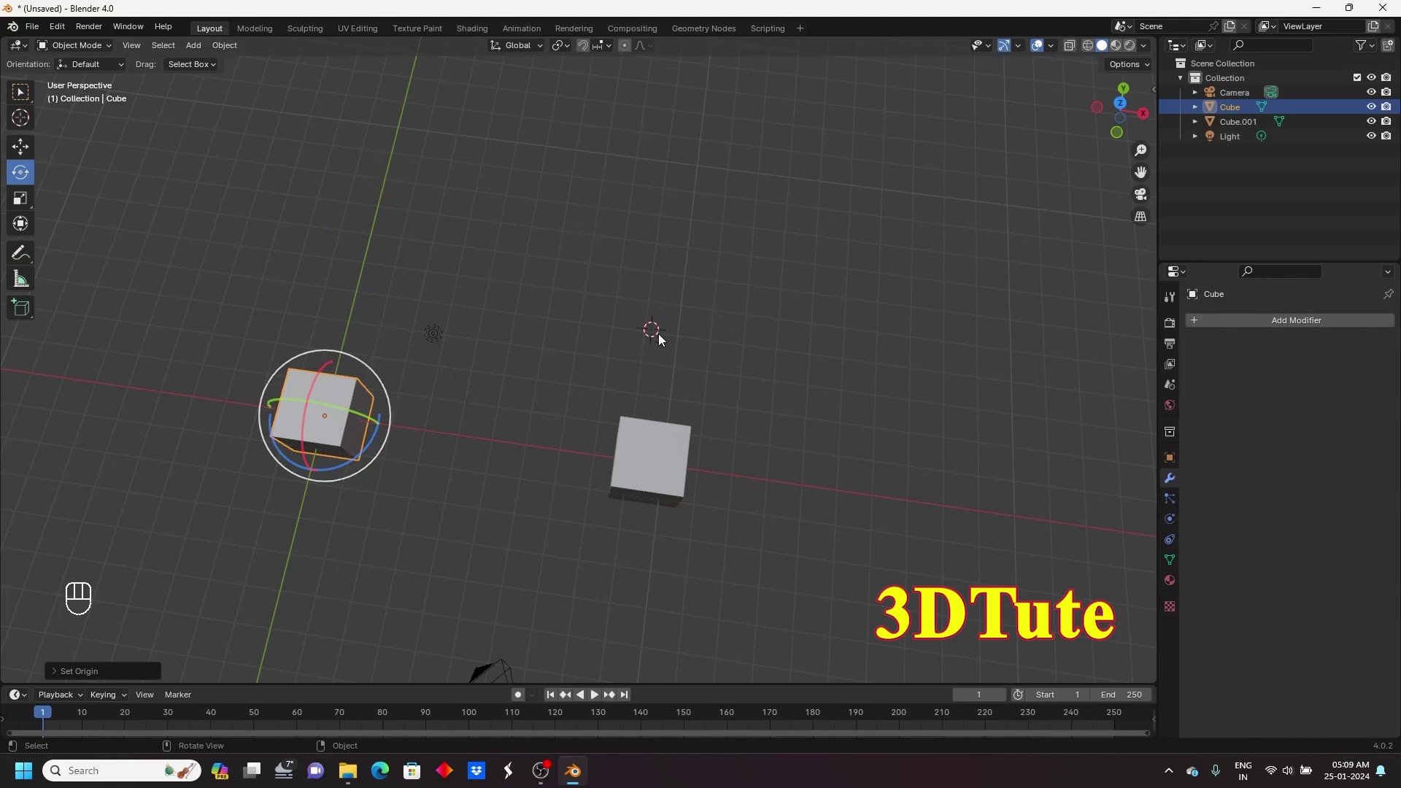
- Try rotating the original cube with the 3D Cursor pivot, undo the rotation, and restore the Median Point pivot
left_click(563, 46)
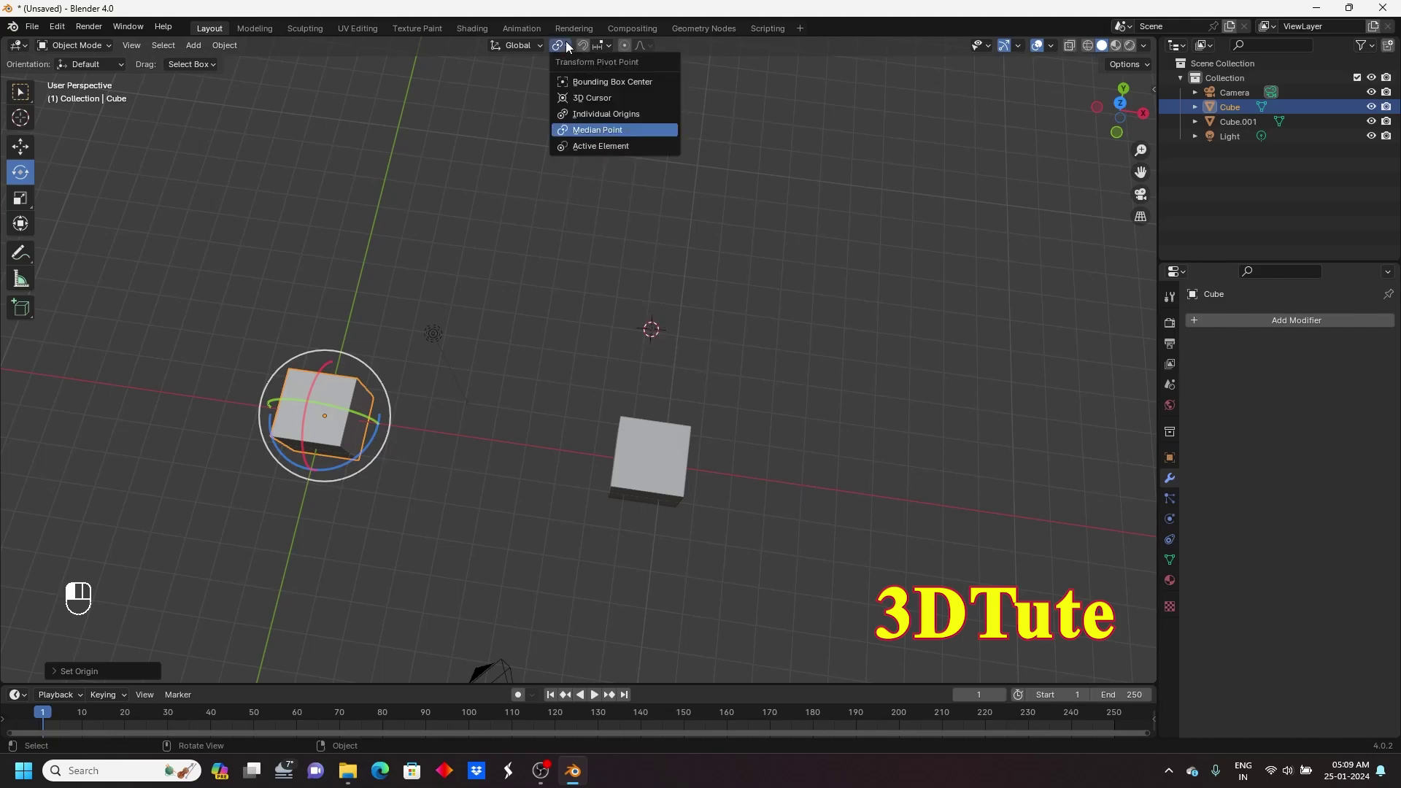
left_click(590, 97)
mouse_move(614, 364)
left_mouse_down()
mouse_move(629, 376)
mouse_move(702, 267)
mouse_move(734, 381)
mouse_move(617, 305)
mouse_move(632, 358)
mouse_move(619, 346)
left_mouse_up()
key("ctrl+z")
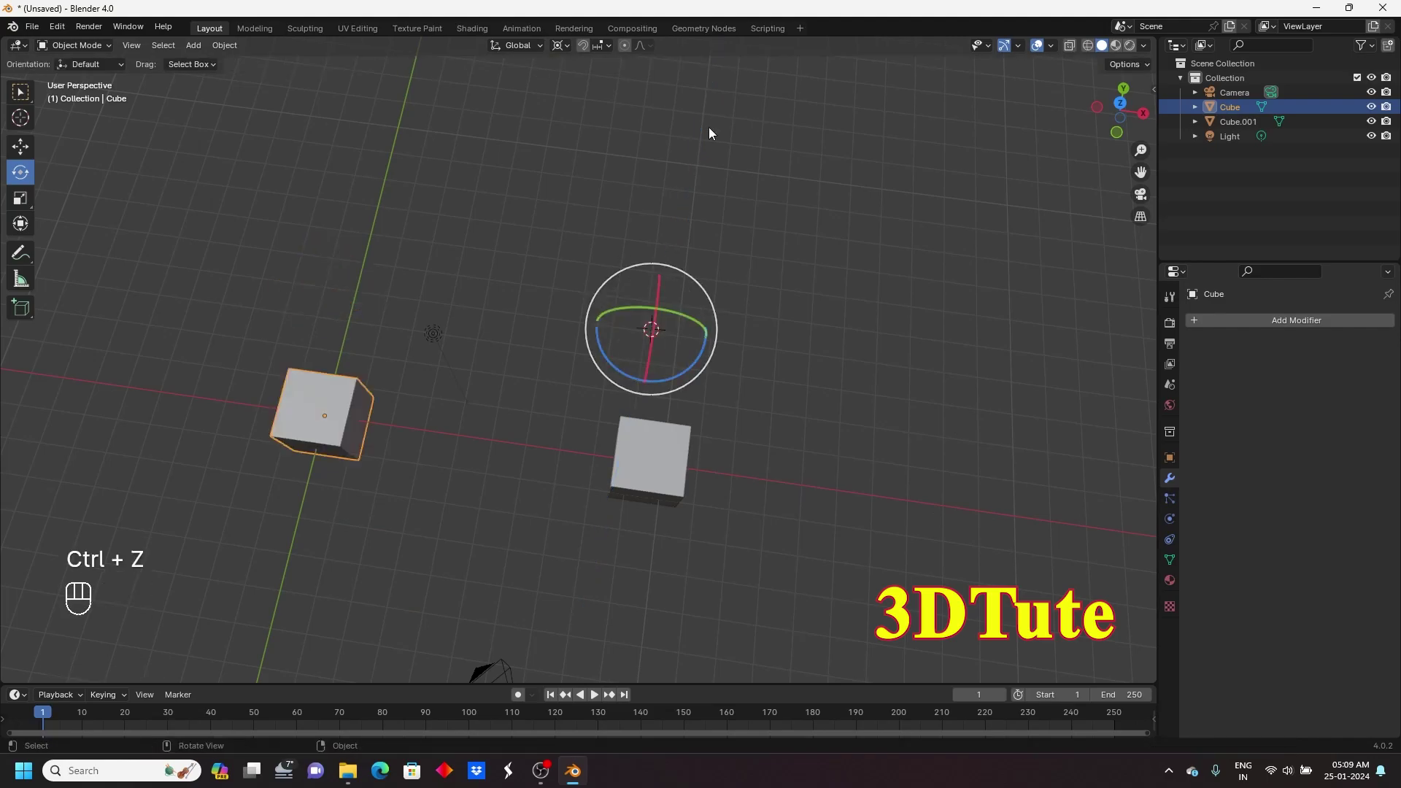
left_click(567, 46)
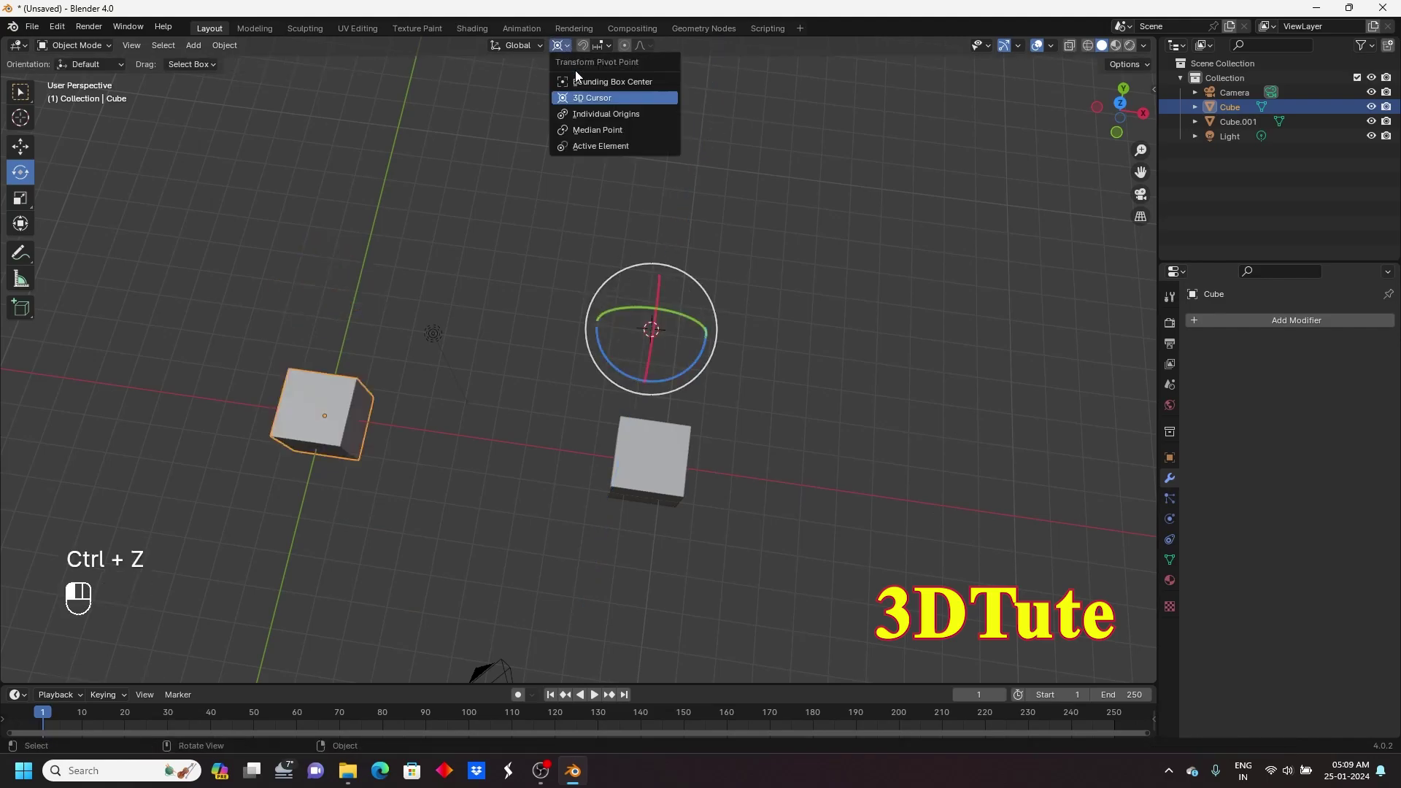
left_click(597, 132)
- Switch to the Move tool and delete the duplicated cube
left_click(19, 147)
middle_click_drag(629, 479, 593, 308)
left_click(690, 479)
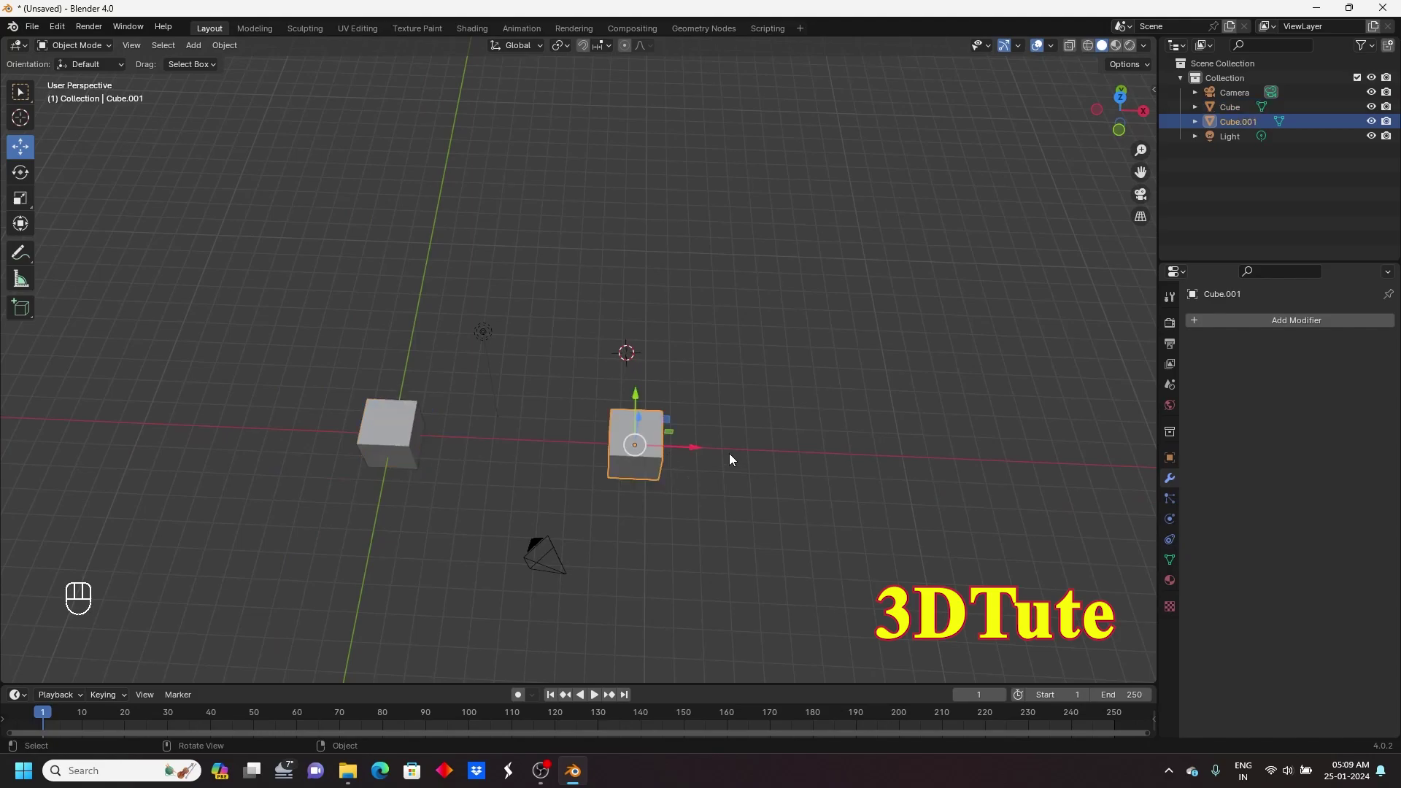
key("Delete")
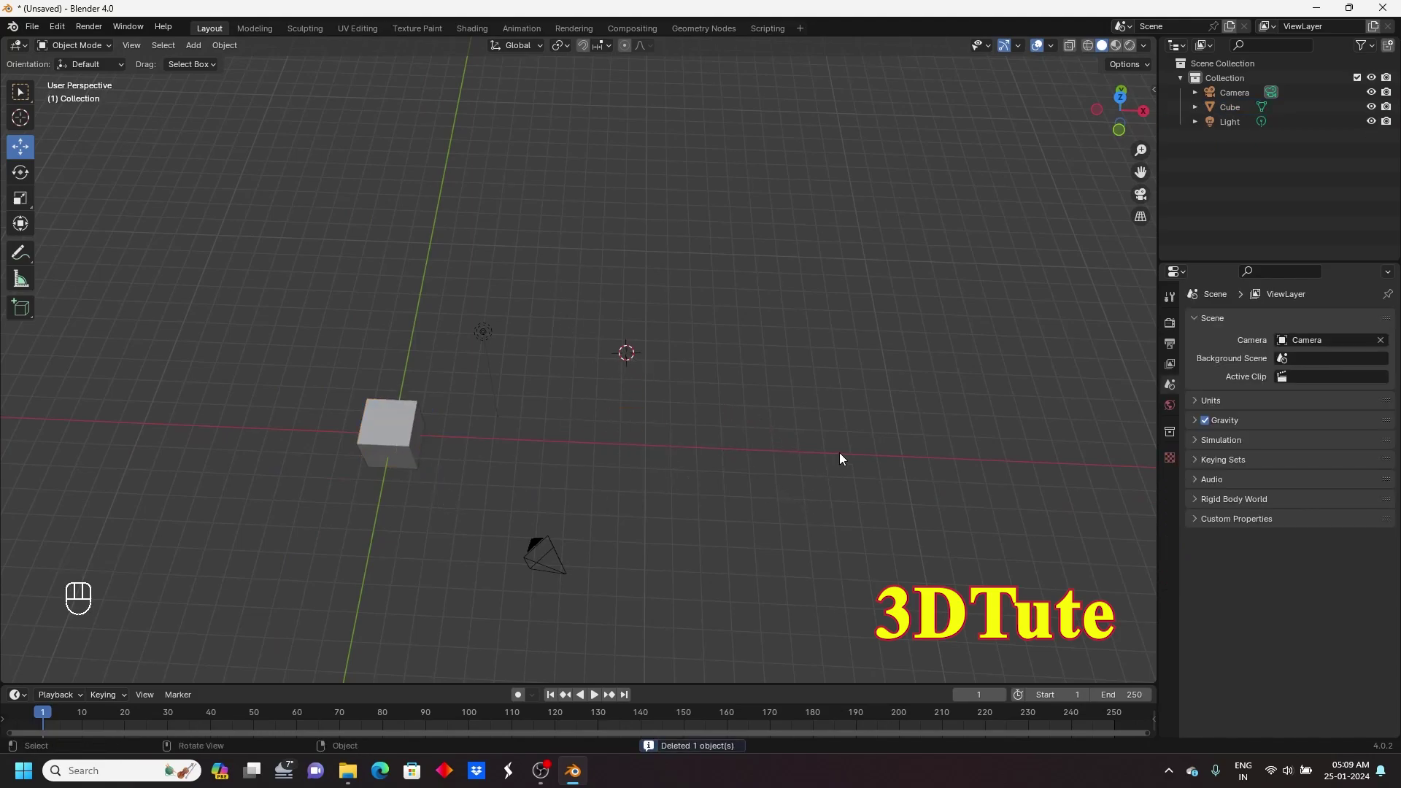
- Reset the 3D cursor to the world origin and add a cylinder mesh there
key("shift+c")
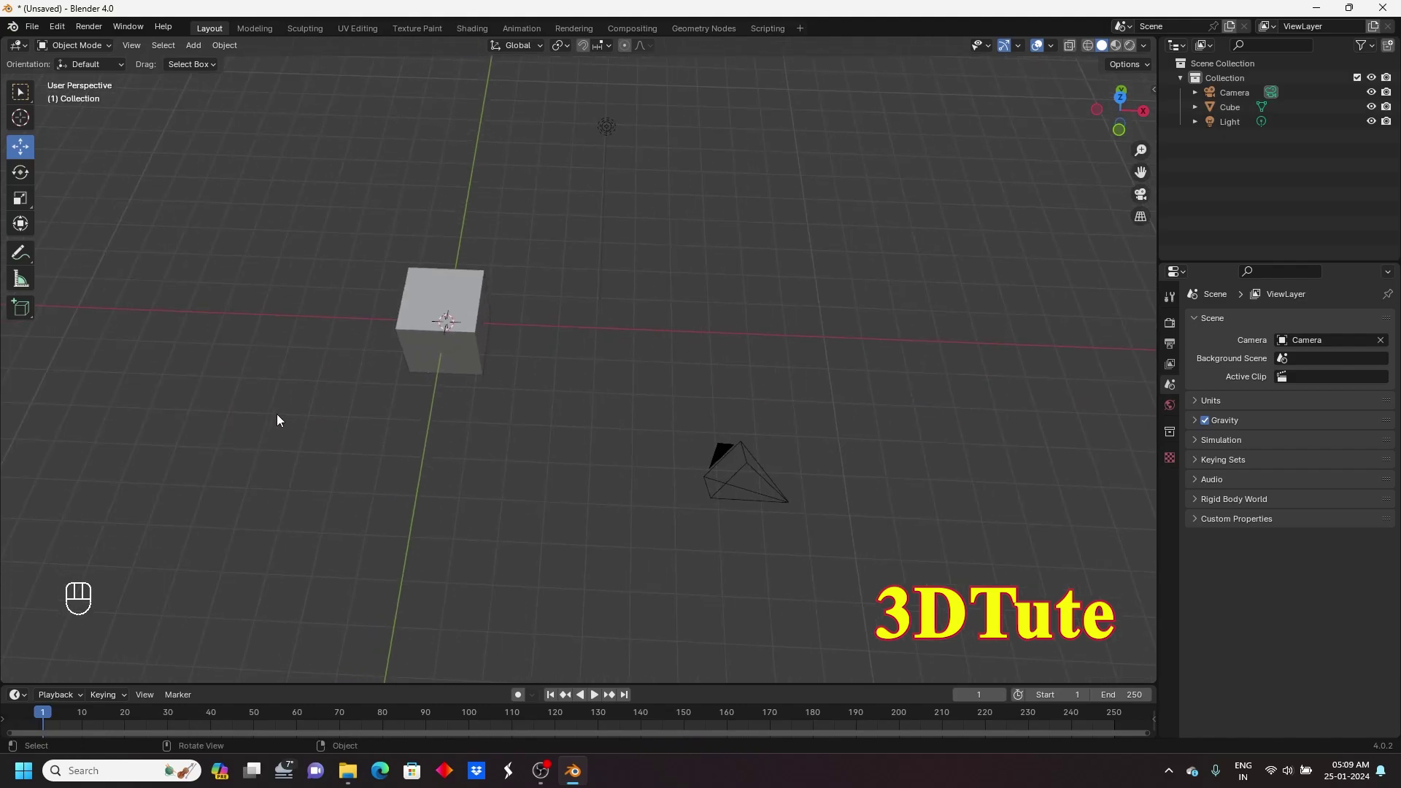
key("shift")
key("shift+a")
mouse_move(268, 323)
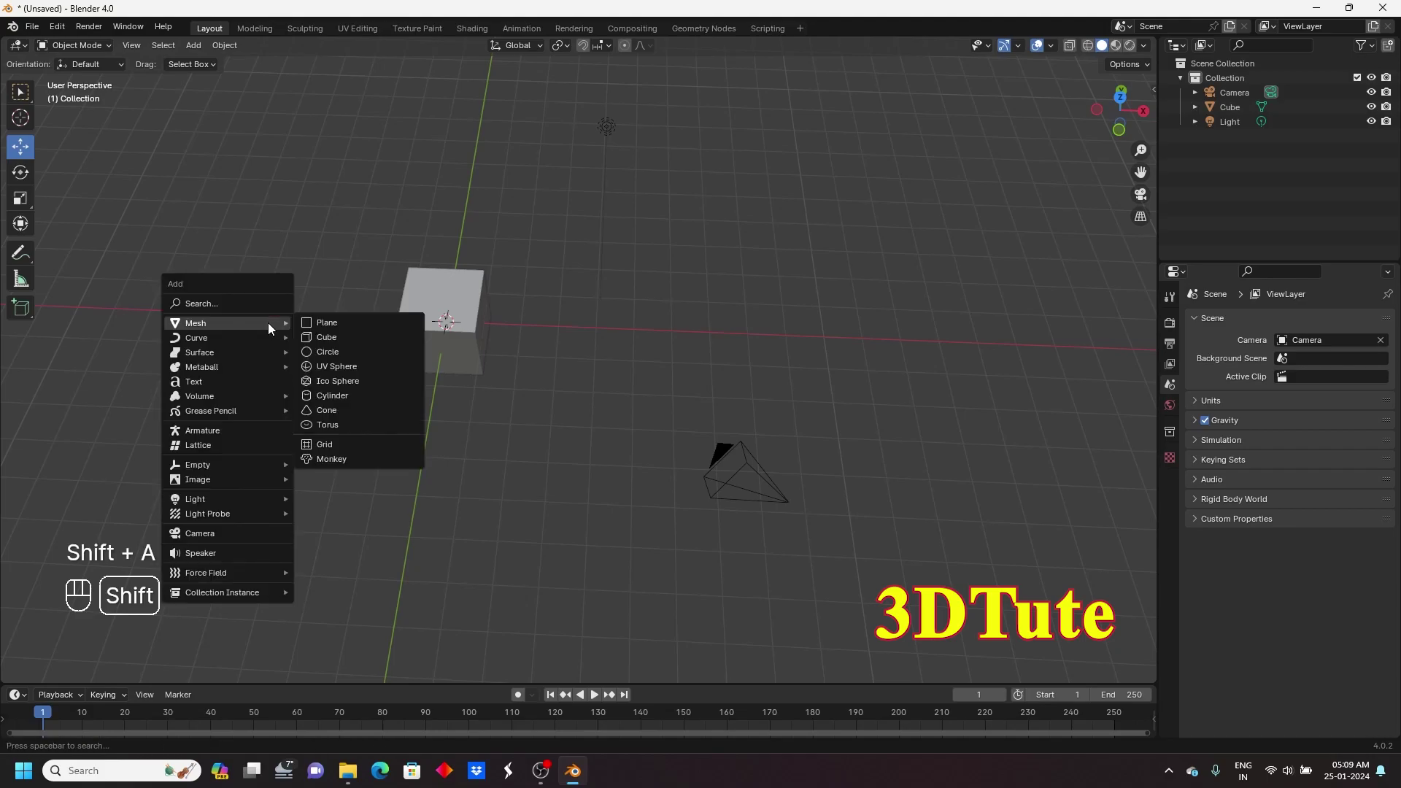
left_click(343, 397)
- Scale the cylinder along the Z axis into a tall column
left_click(18, 206)
middle_click_drag(260, 322, 463, 352)
left_click_drag(457, 349, 538, 566)
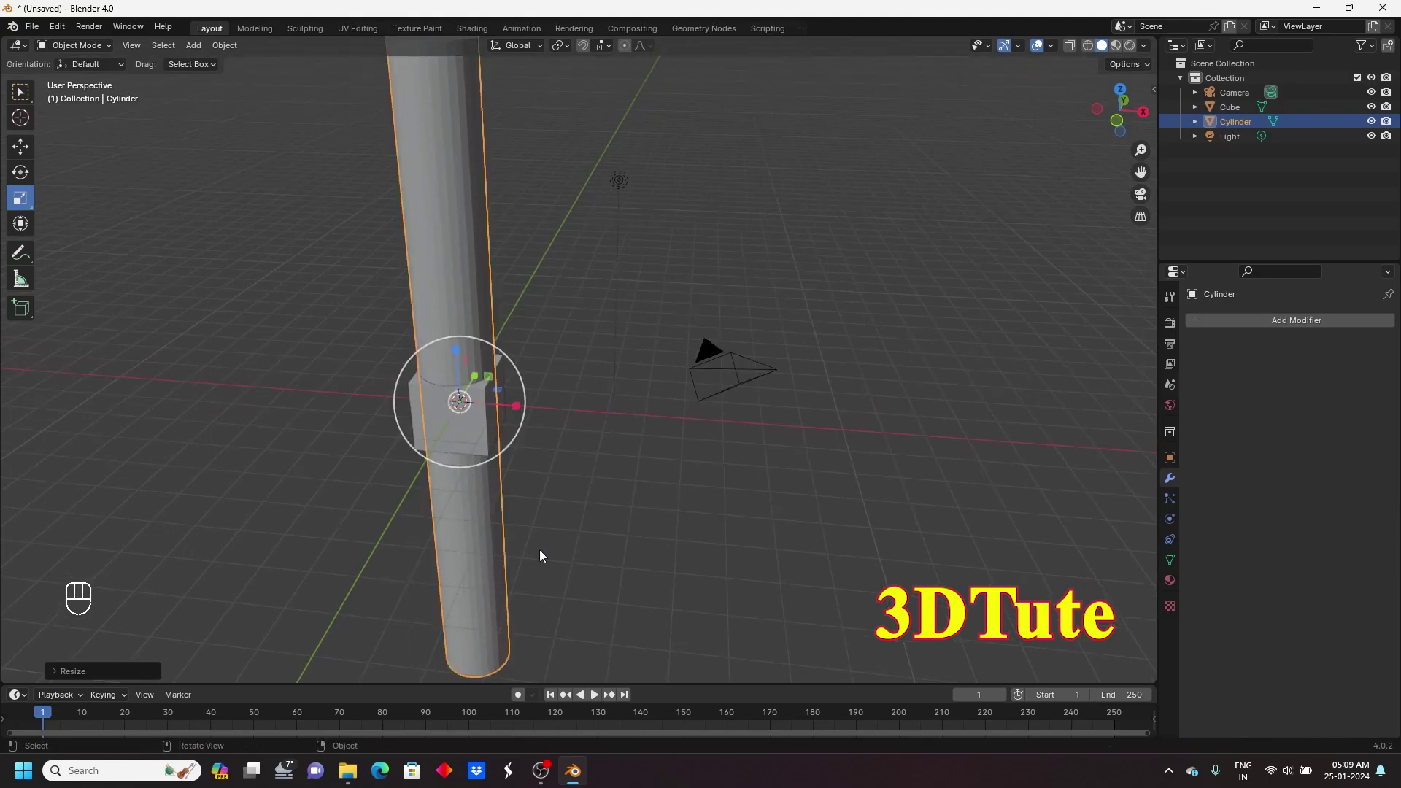
- Move the tall cylinder along the X axis, well clear of the cube
left_click(20, 146)
scroll(475, 365, "down", 3)
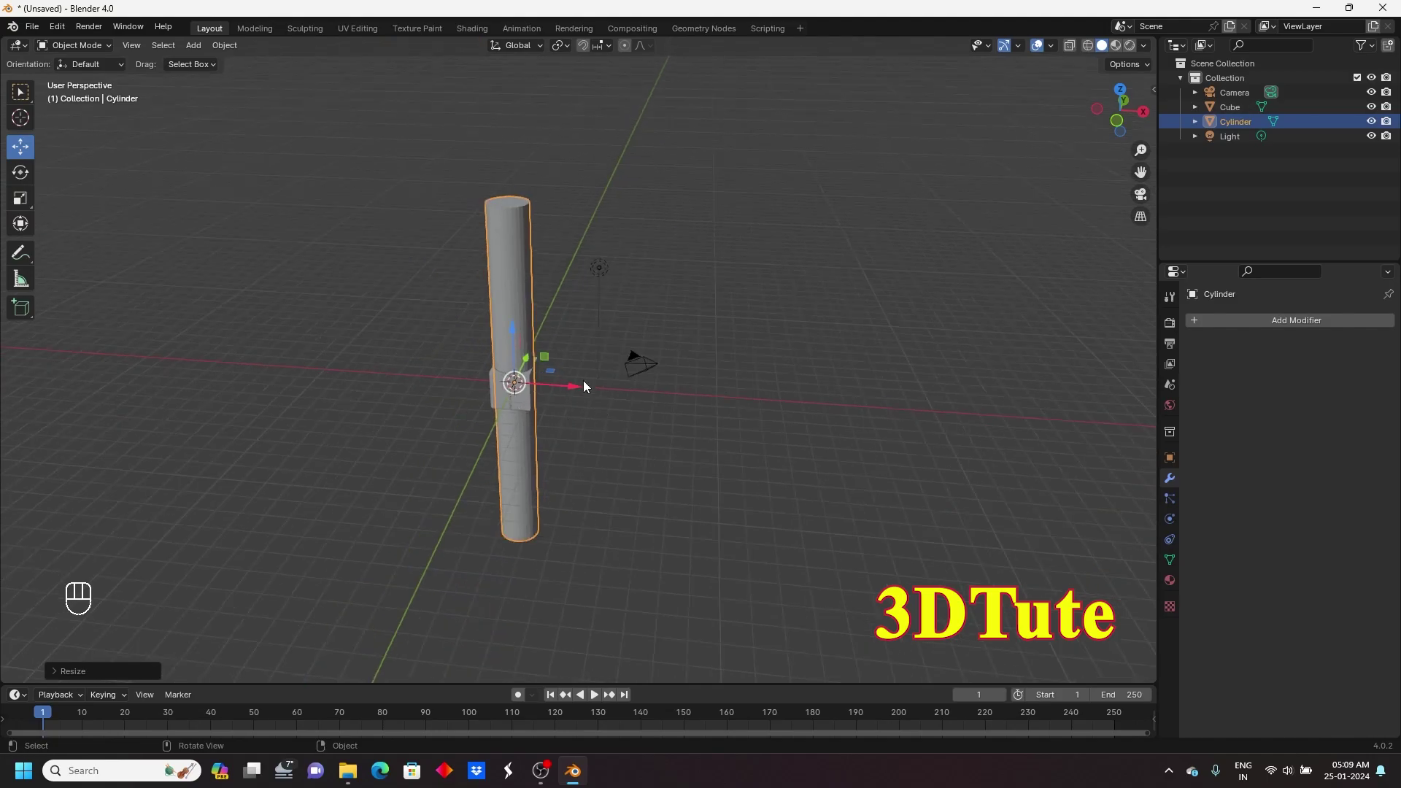
left_click_drag(558, 384, 942, 409)
- Select the cube at the world origin and scale it up uniformly
left_click(519, 406)
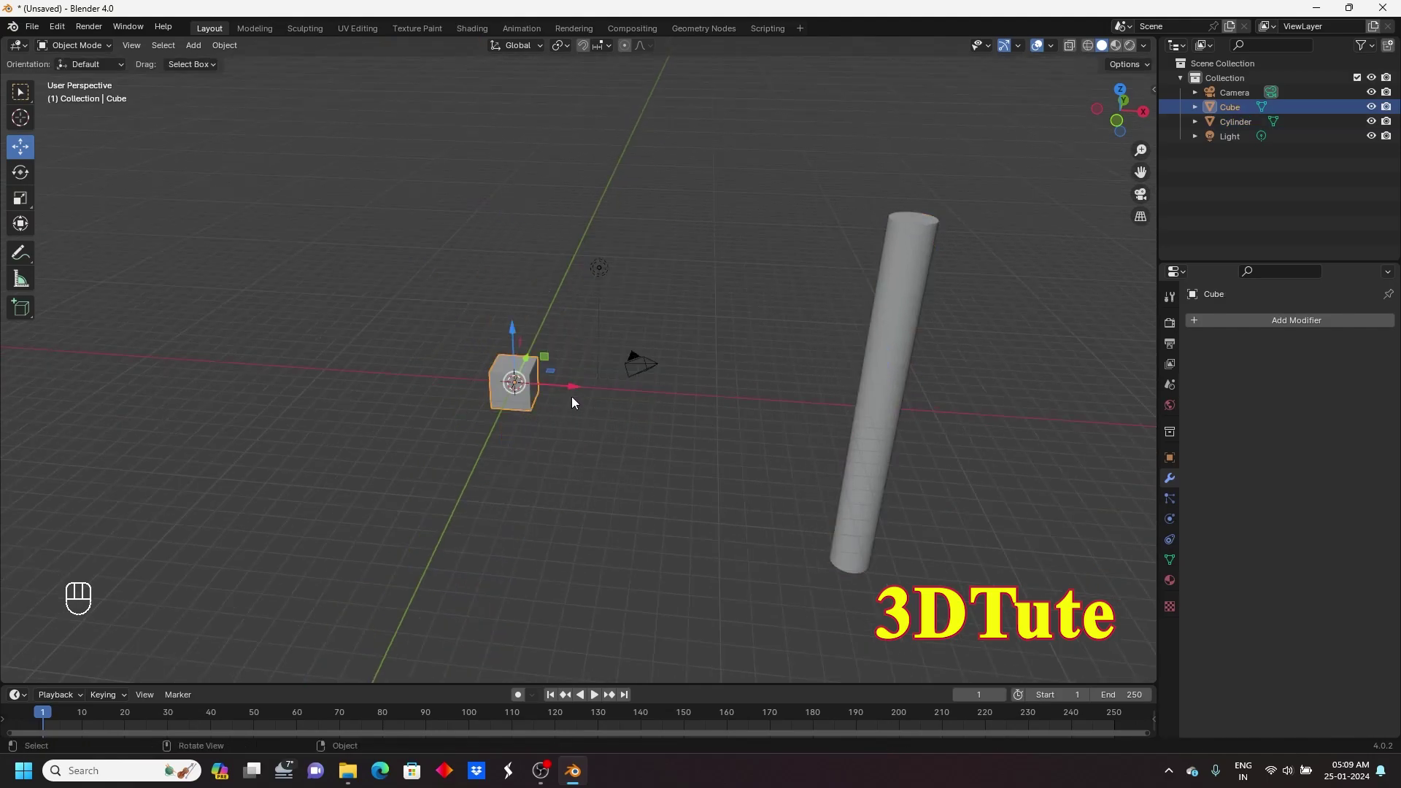
key("s")
left_click(620, 348)
- Shift the cylinder farther from the cube and rotate it into a diagonal tilt
scroll(707, 353, "down", 2)
left_click_drag(775, 375, 860, 375)
left_click(20, 173)
middle_click_drag(860, 375, 756, 312)
left_click_drag(731, 315, 765, 311)
left_click_drag(760, 262, 784, 330)
- Move the tilted cylinder farther away from the cube with the Move tool
left_click(22, 148)
middle_click_drag(822, 409, 501, 356)
left_click_drag(765, 341, 922, 346)
- Select the cube and the tilted cylinder together, with the cylinder as the active object
left_click(533, 492)
left_click(435, 290)
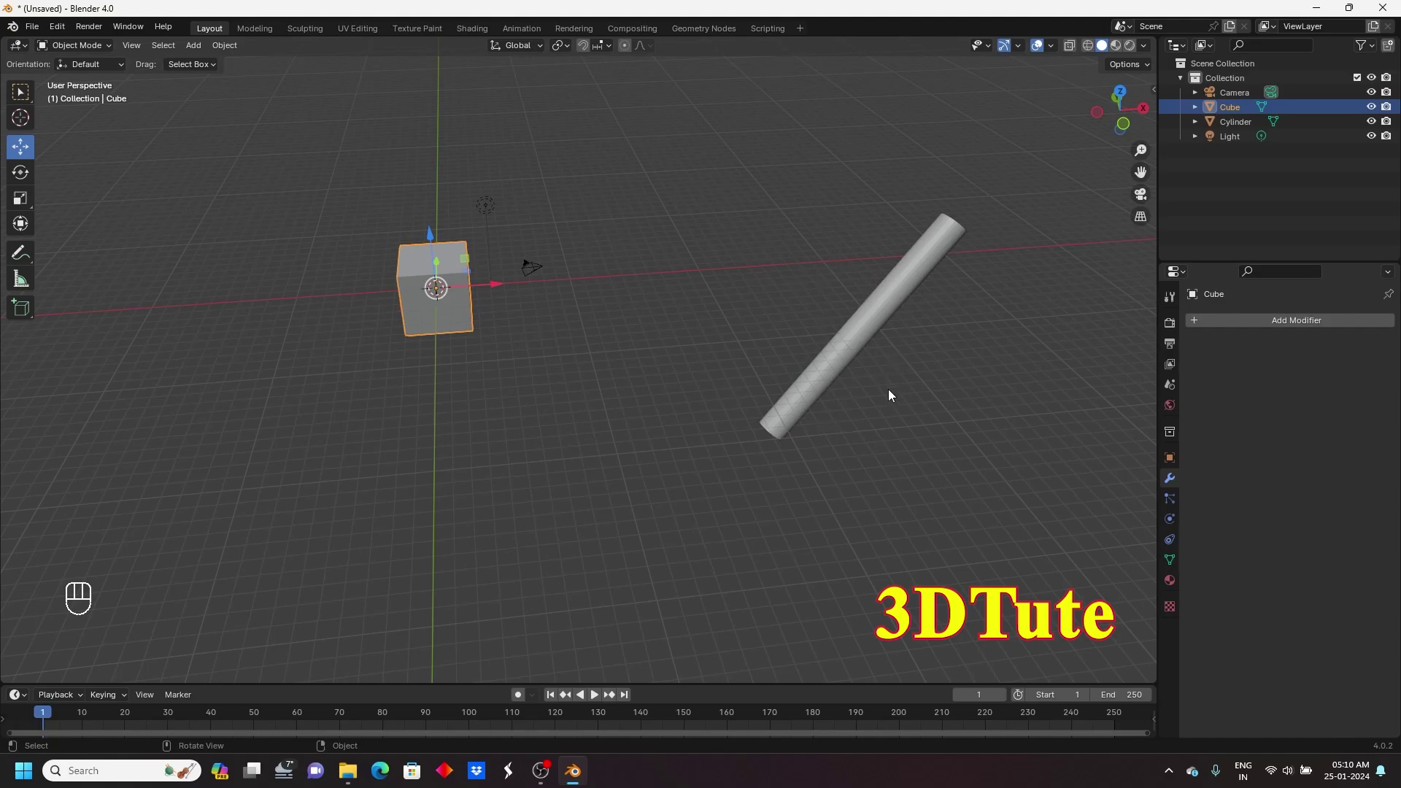
middle_click_drag(921, 333, 885, 335)
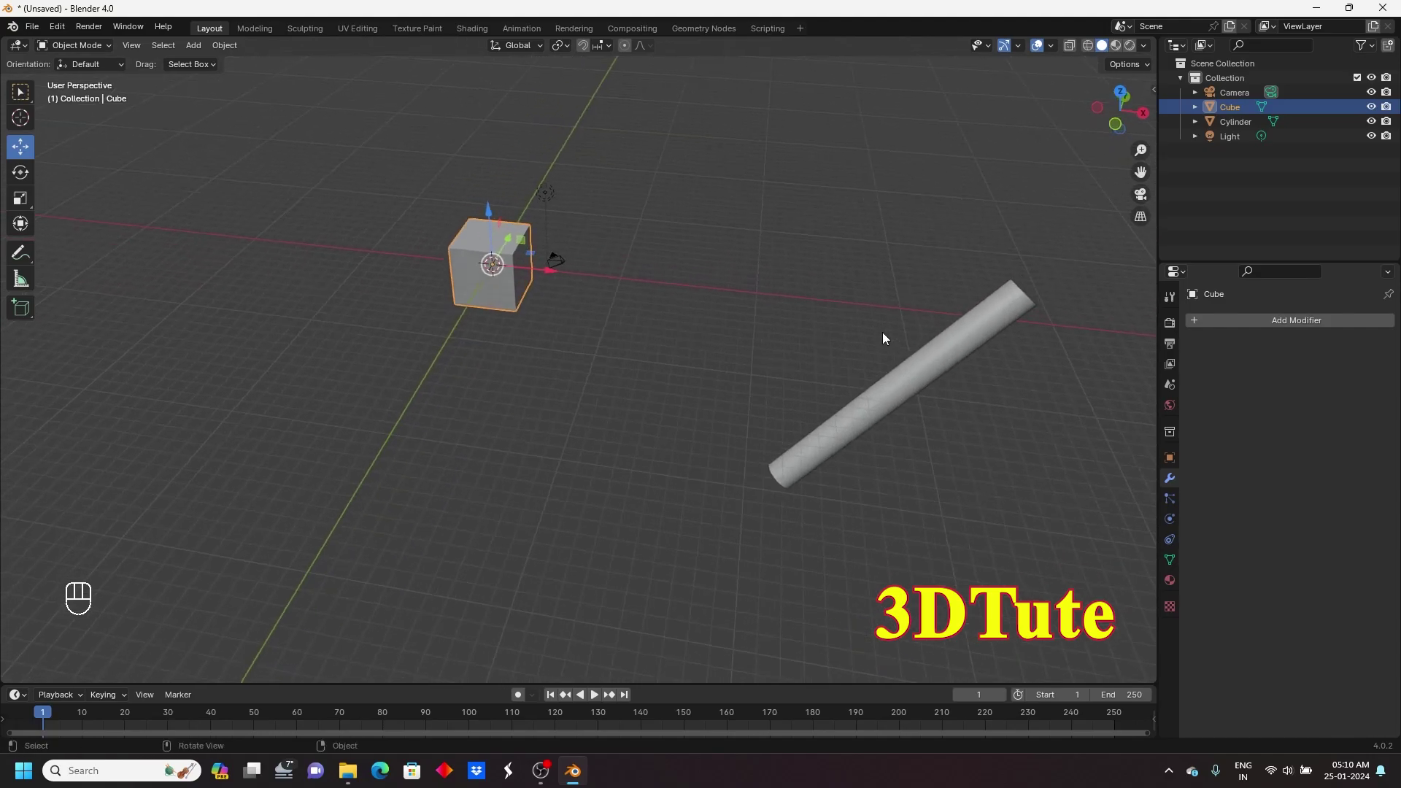
left_click(908, 383)
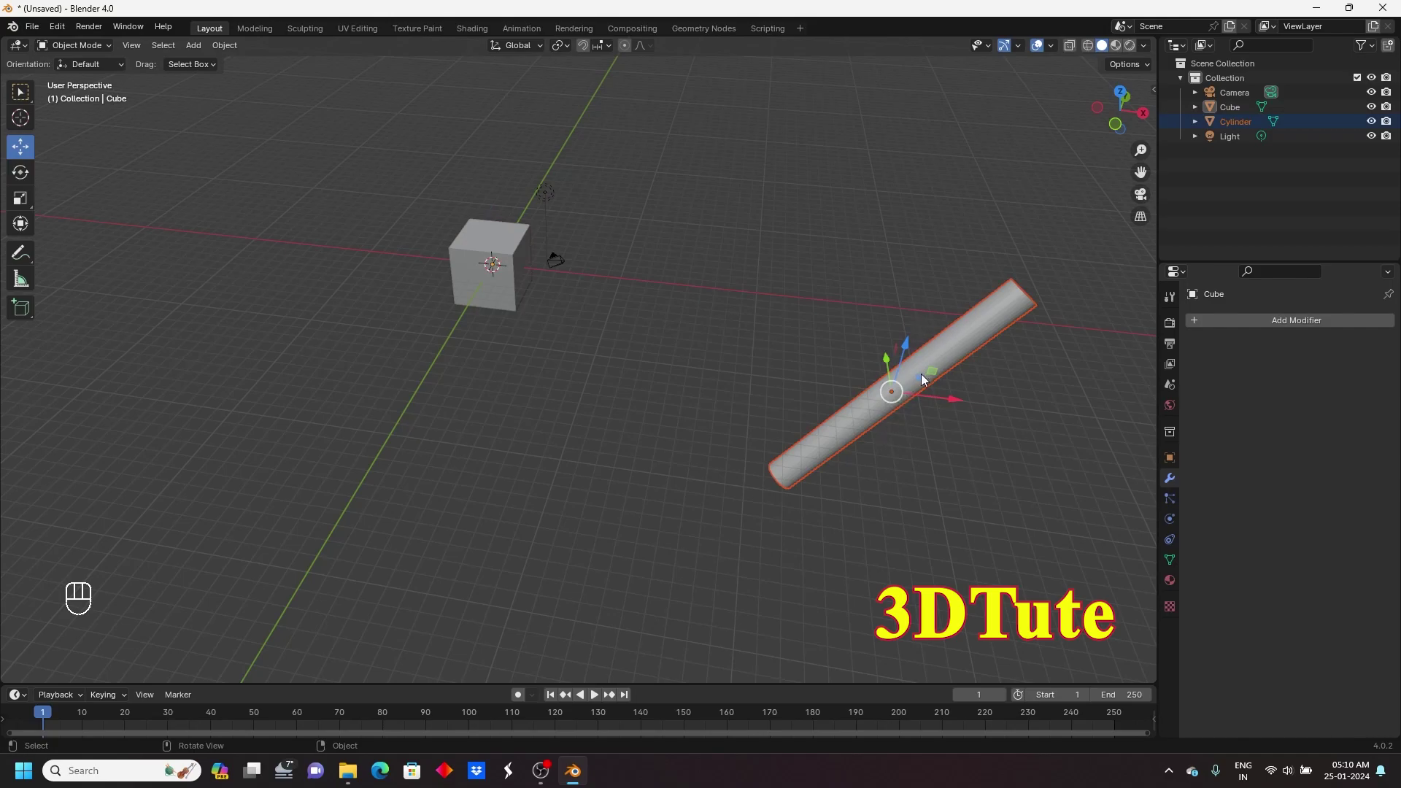
left_click(475, 343)
left_click(467, 271)
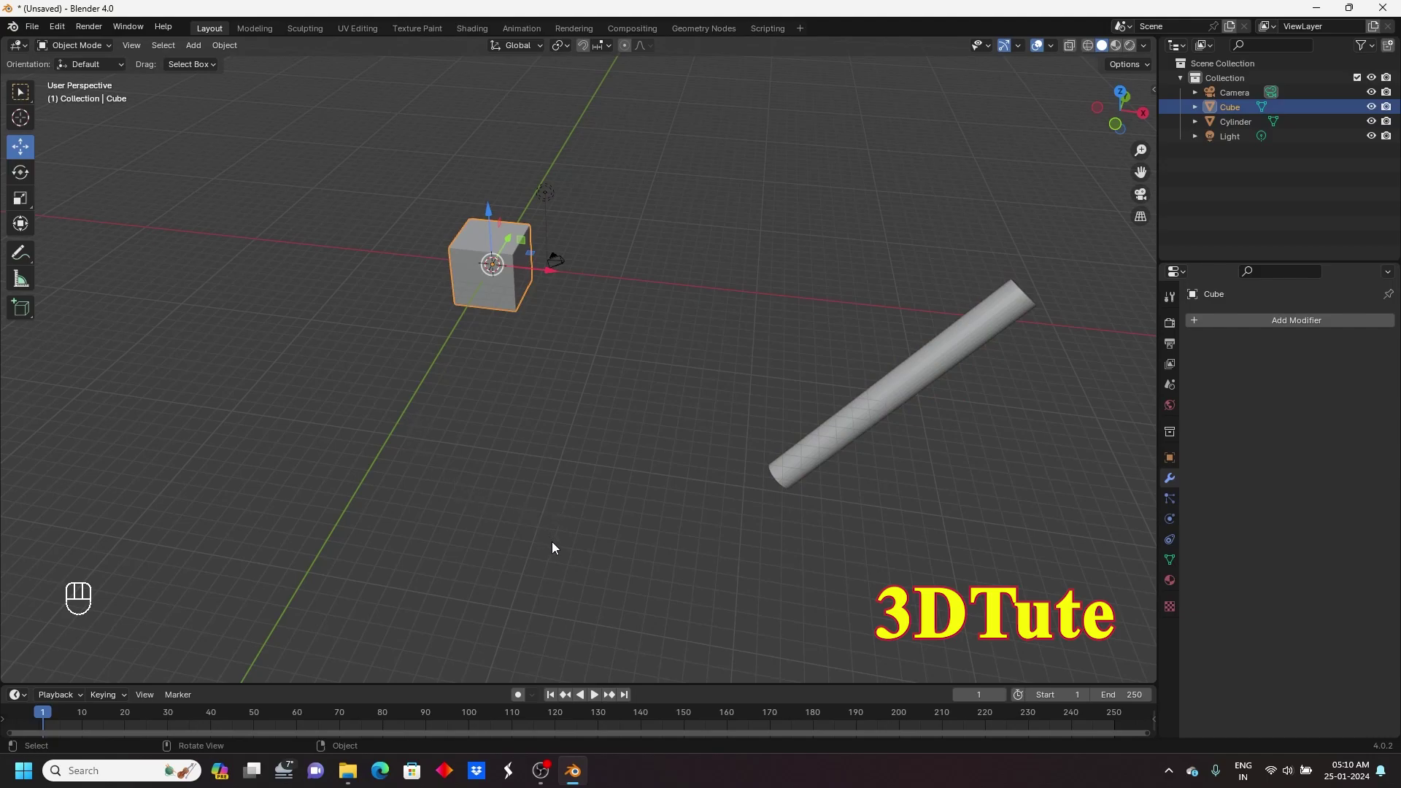
left_click(897, 391, "shift")
middle_click_drag(577, 462, 613, 481)
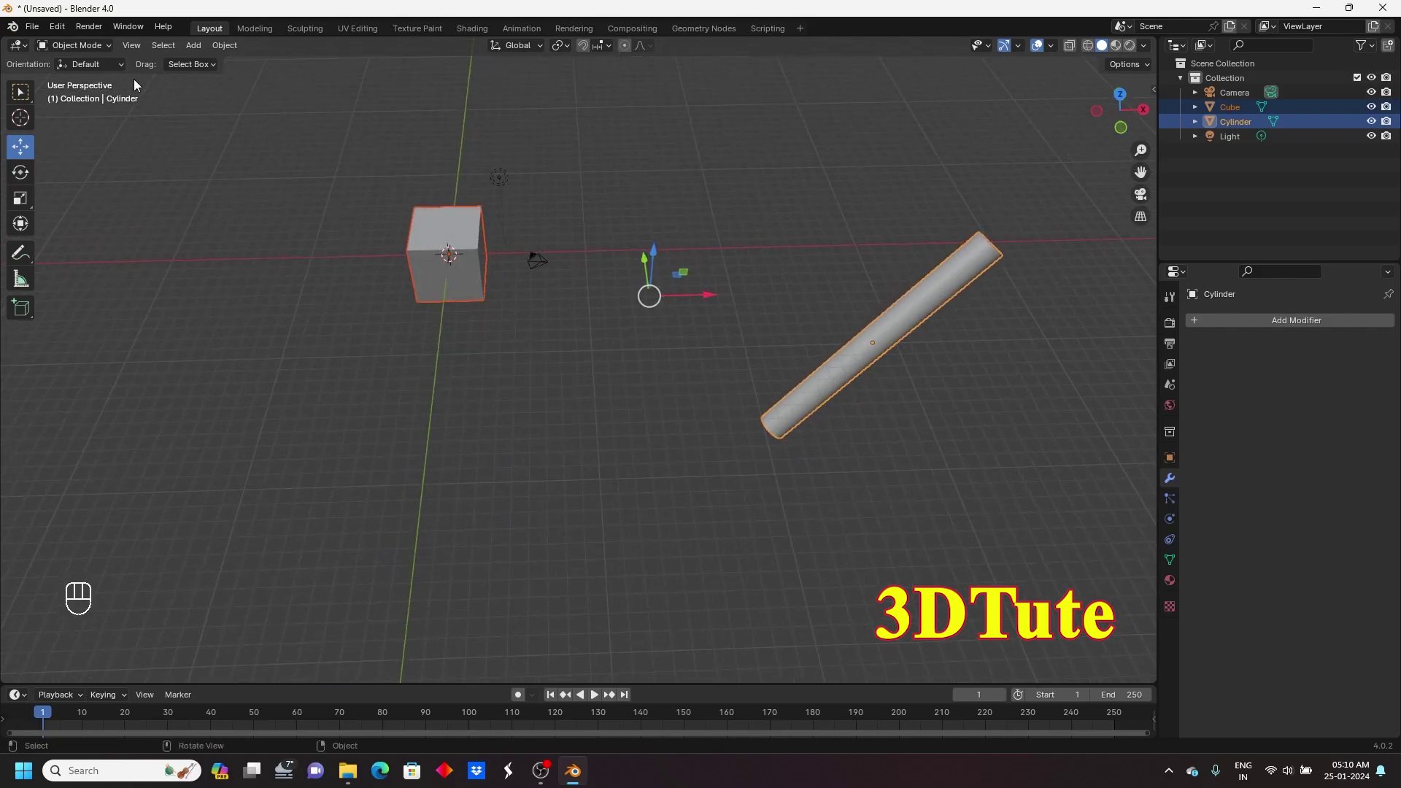
- Run Align Objects on the cube and cylinder, trying the X, Y and Z axes one at a time
left_click(225, 45)
mouse_move(276, 62)
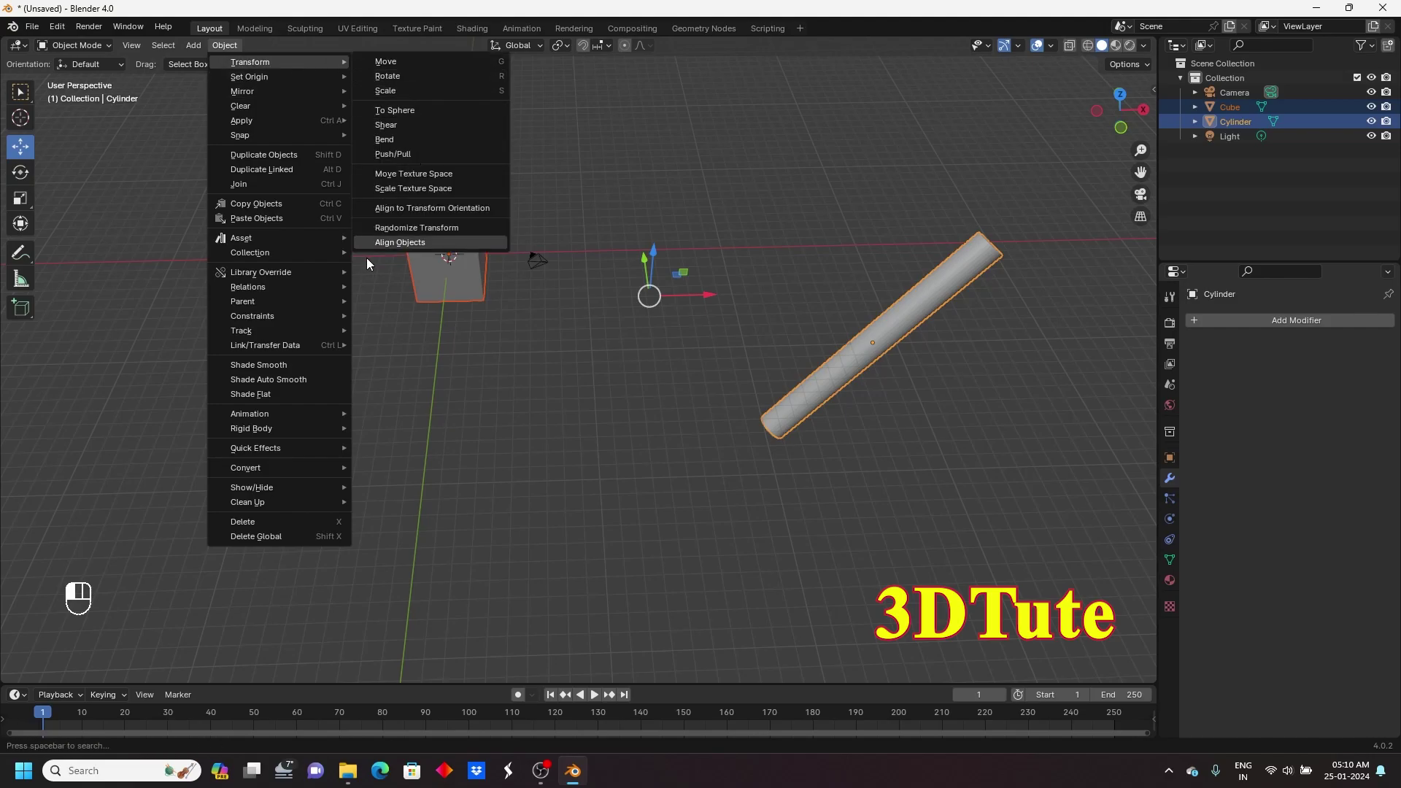
left_click(403, 241)
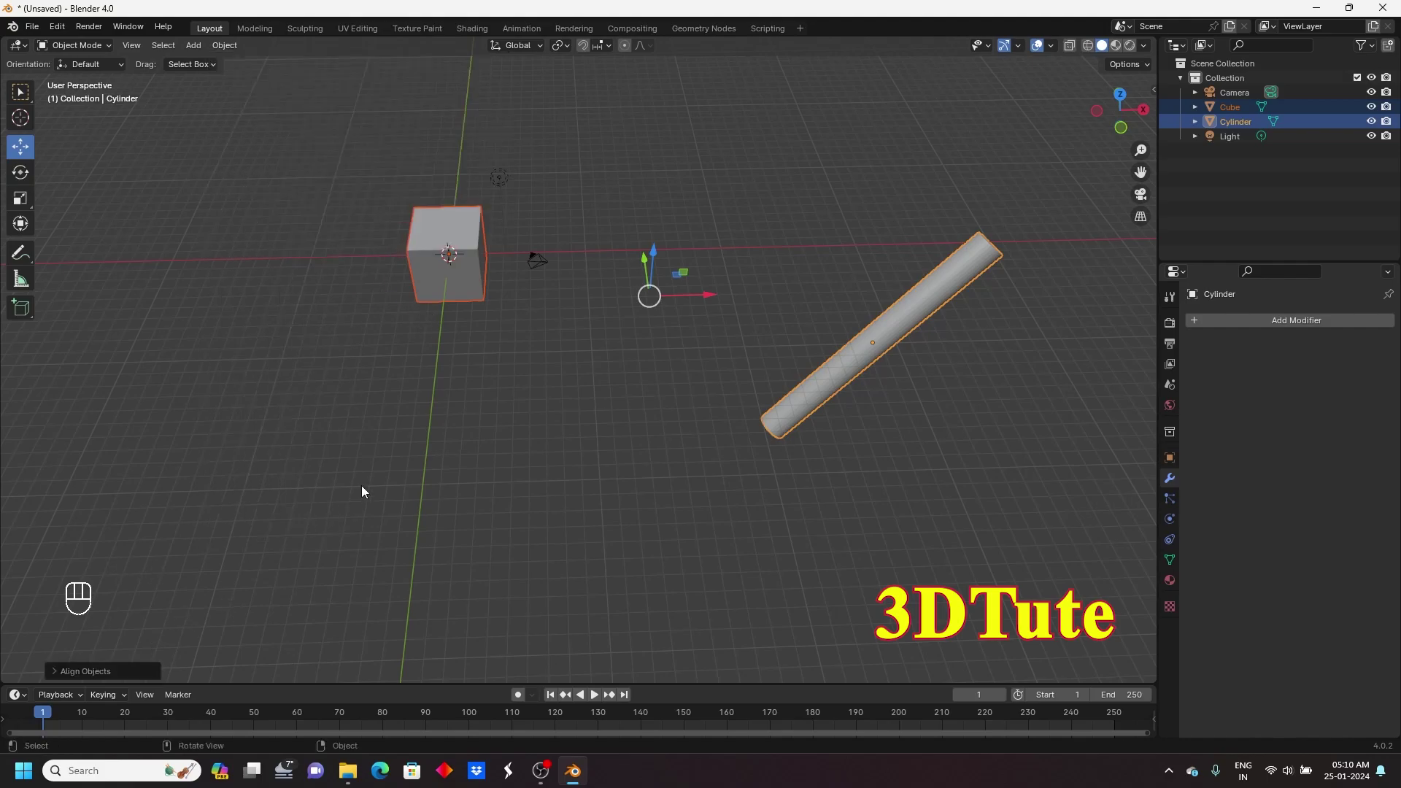
left_click(54, 673)
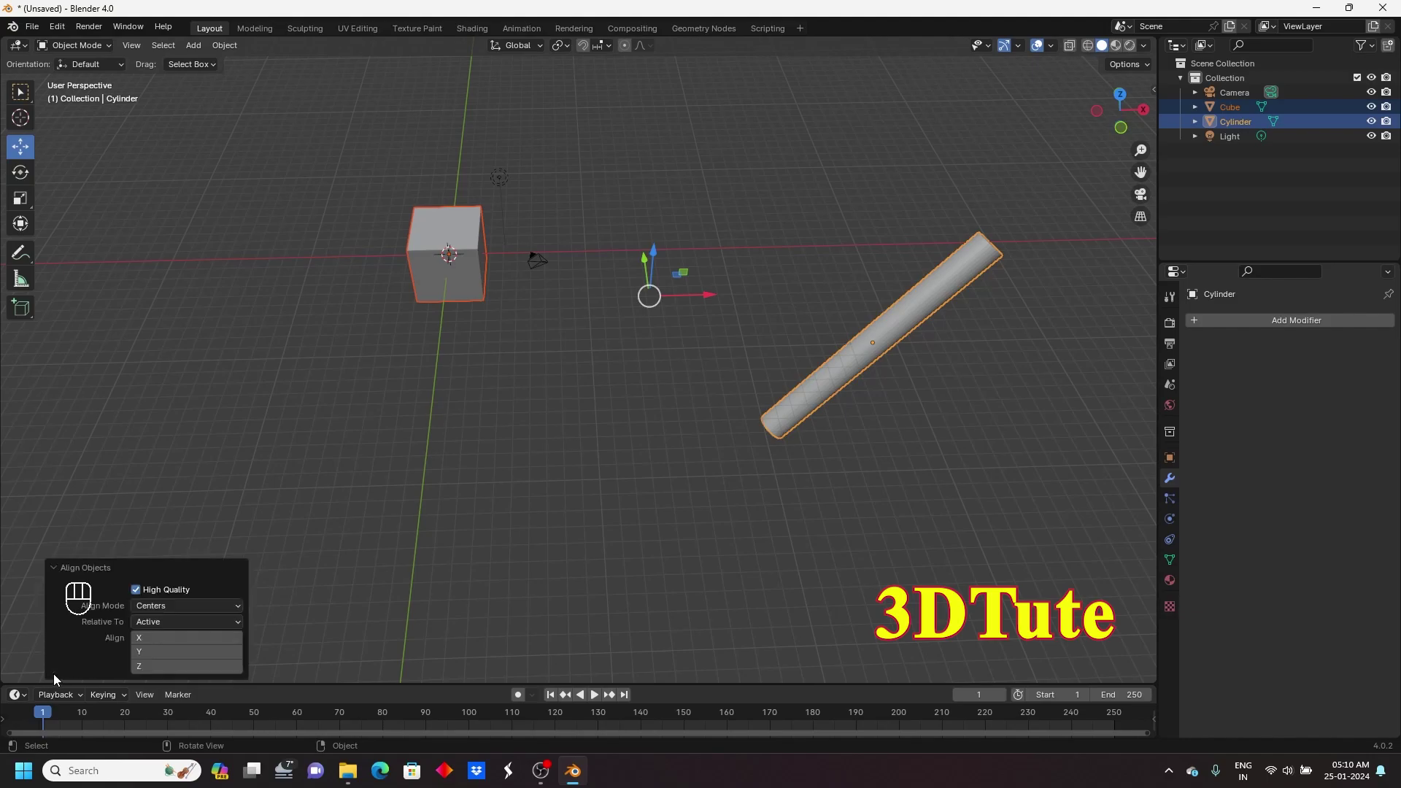
left_click(187, 640)
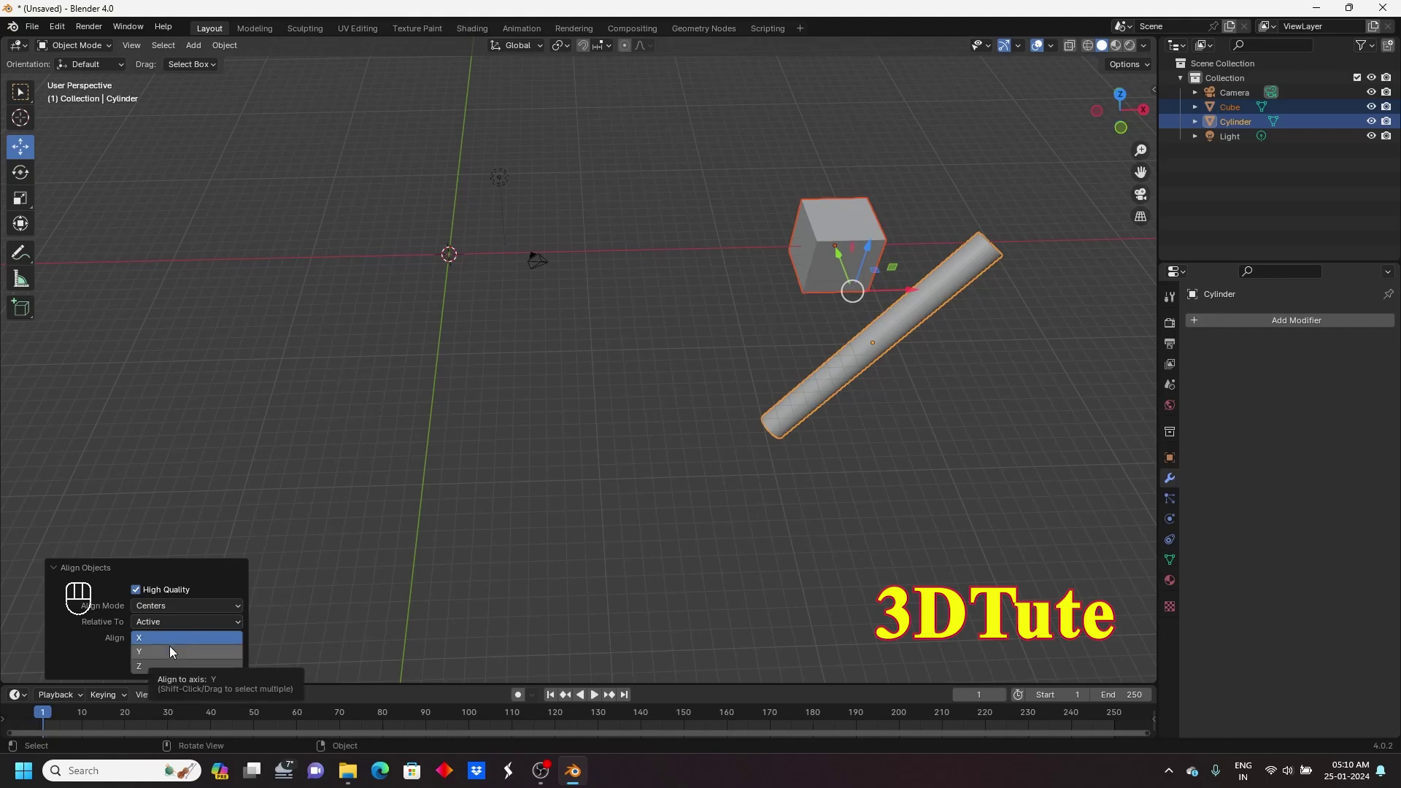
left_click(173, 653)
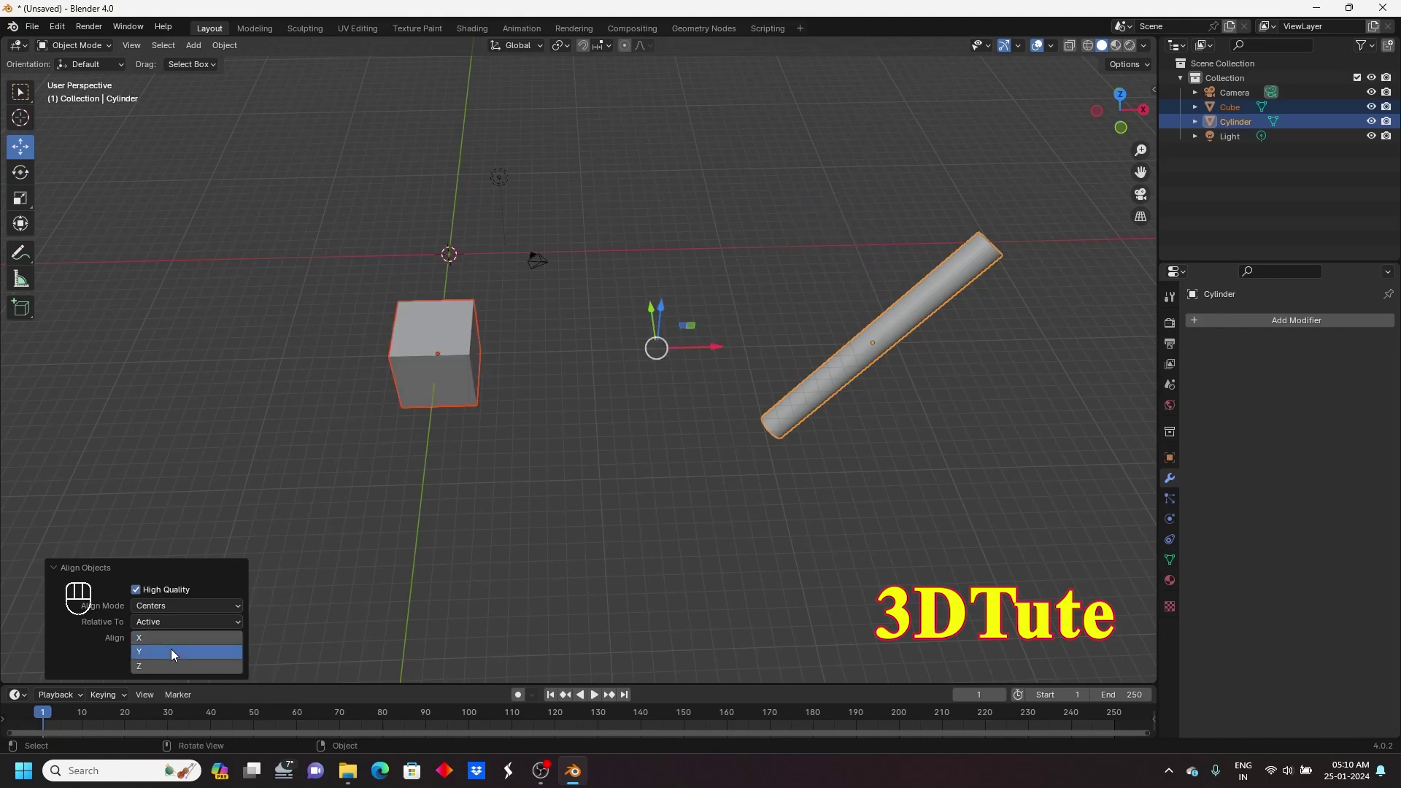
left_click(181, 668)
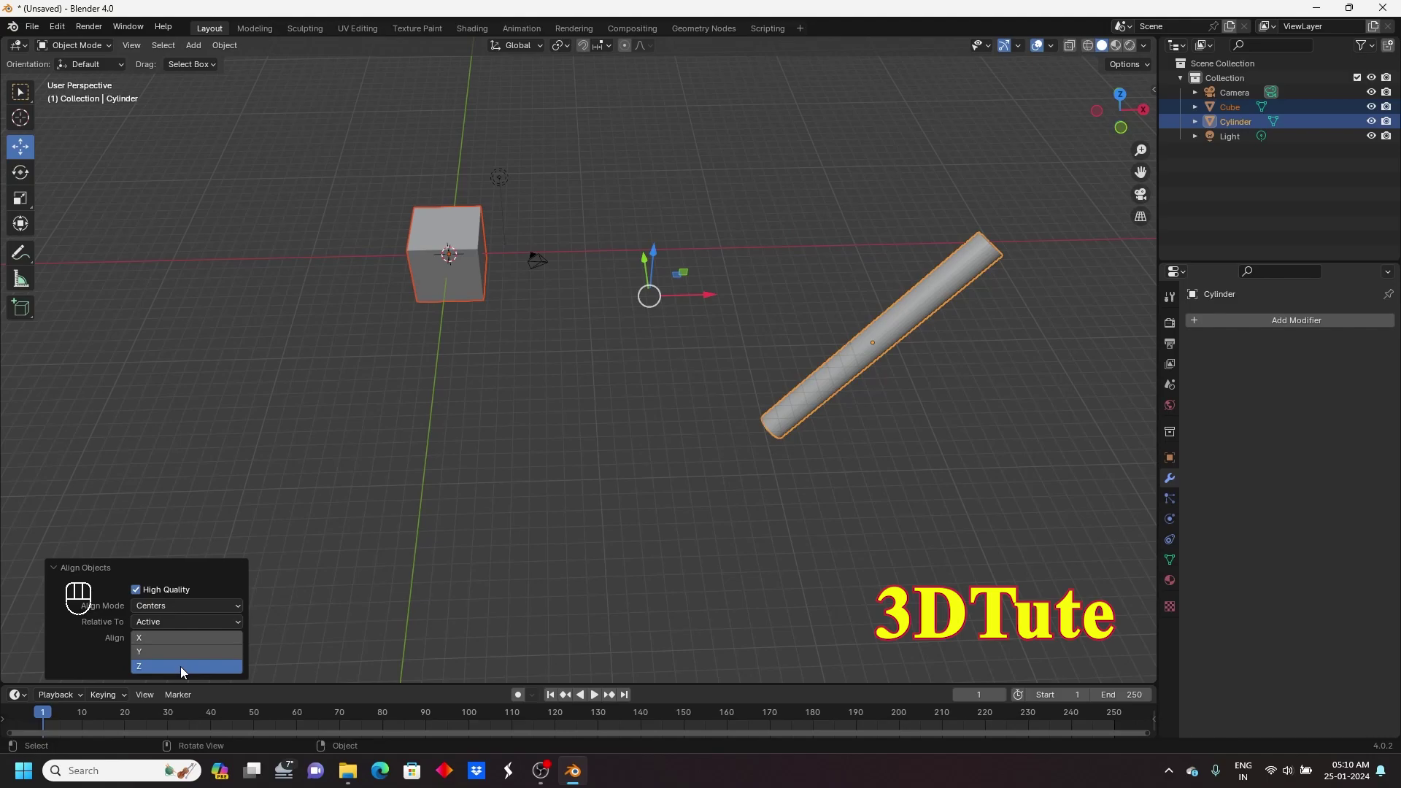
- Extend the alignment to Y and X as well, so the cube centers on the active cylinder along all three axes
left_click(182, 651, "shift")
left_click(179, 638, "shift")
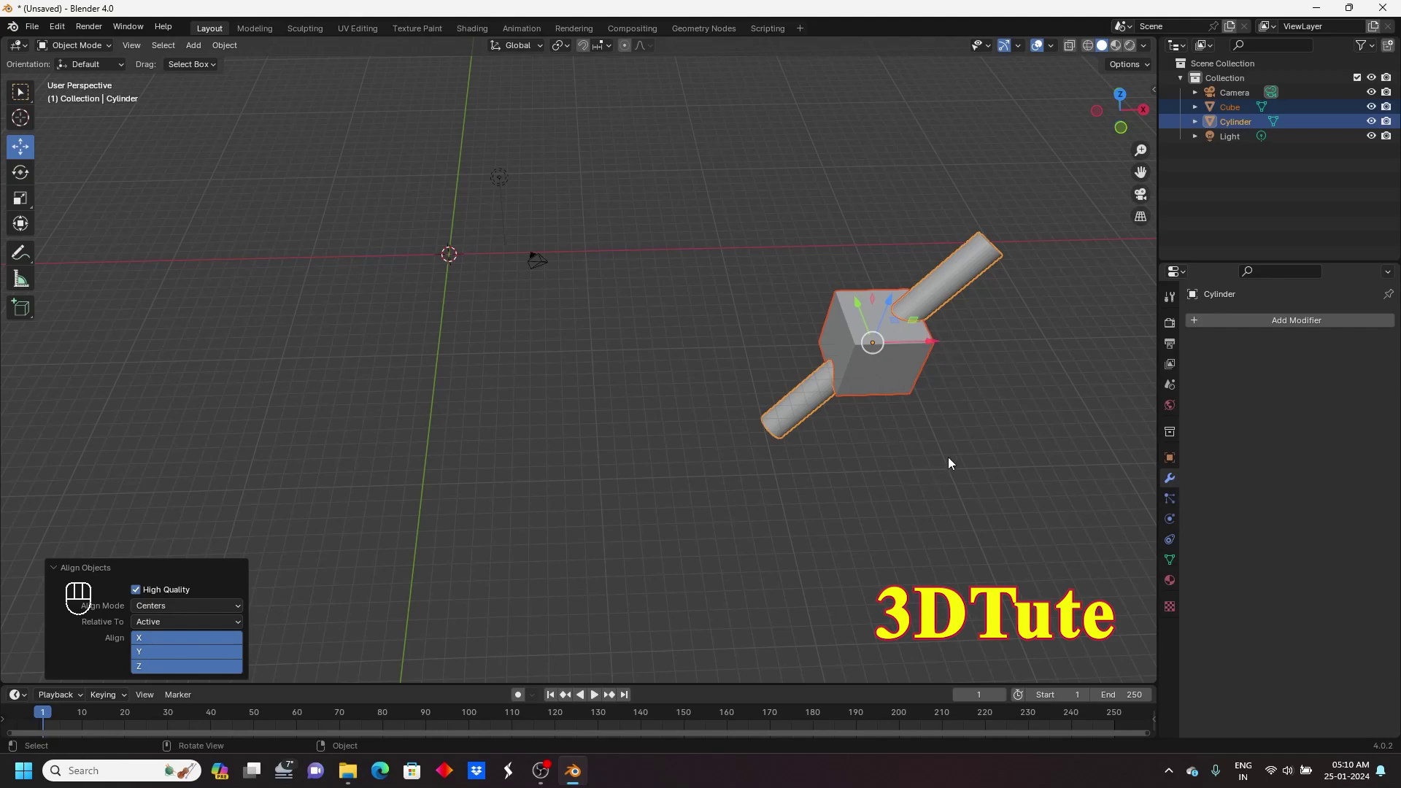
middle_click_drag(966, 422, 810, 383)
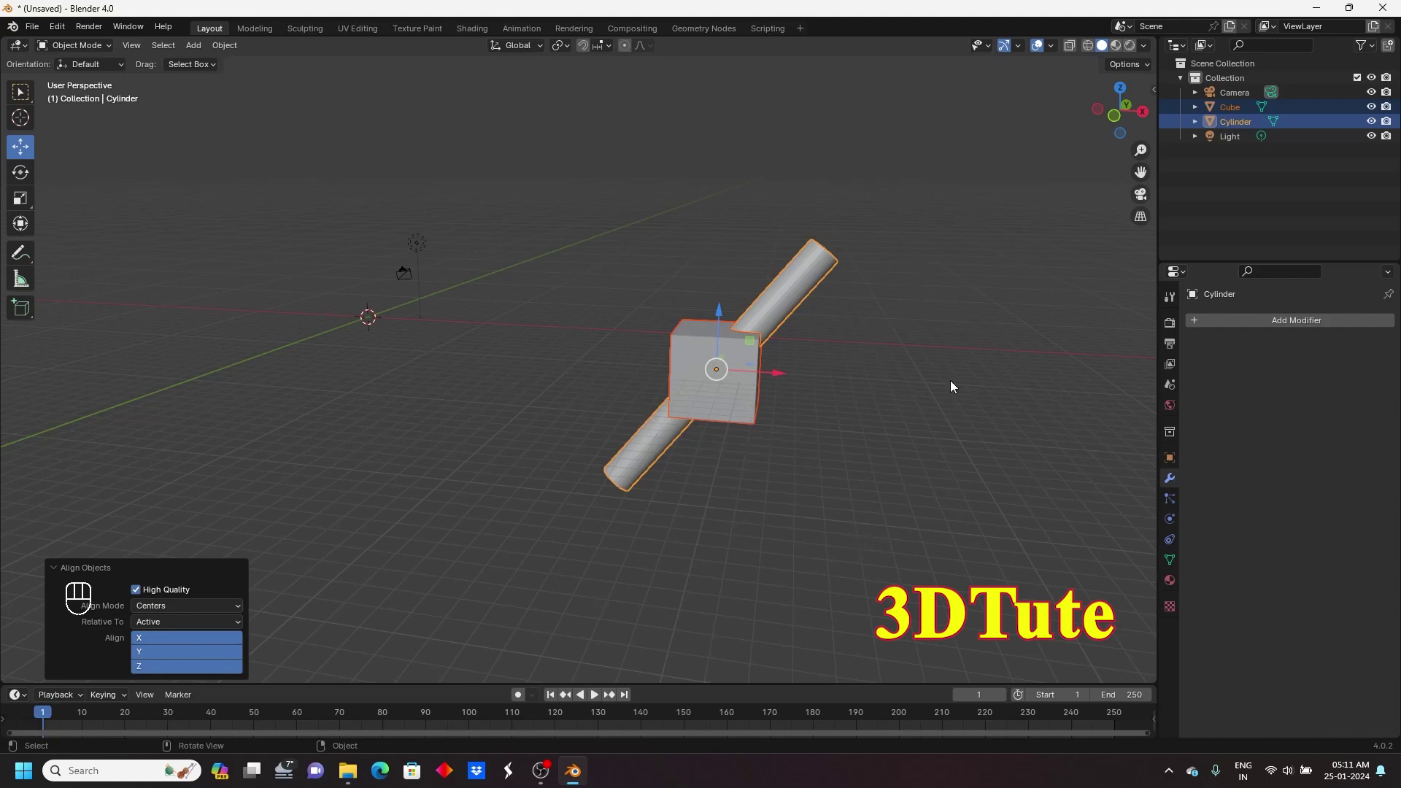
- Set the transform orientation to Normal and align the cube's rotation to it with Align to Transform Orientation
left_click(538, 43)
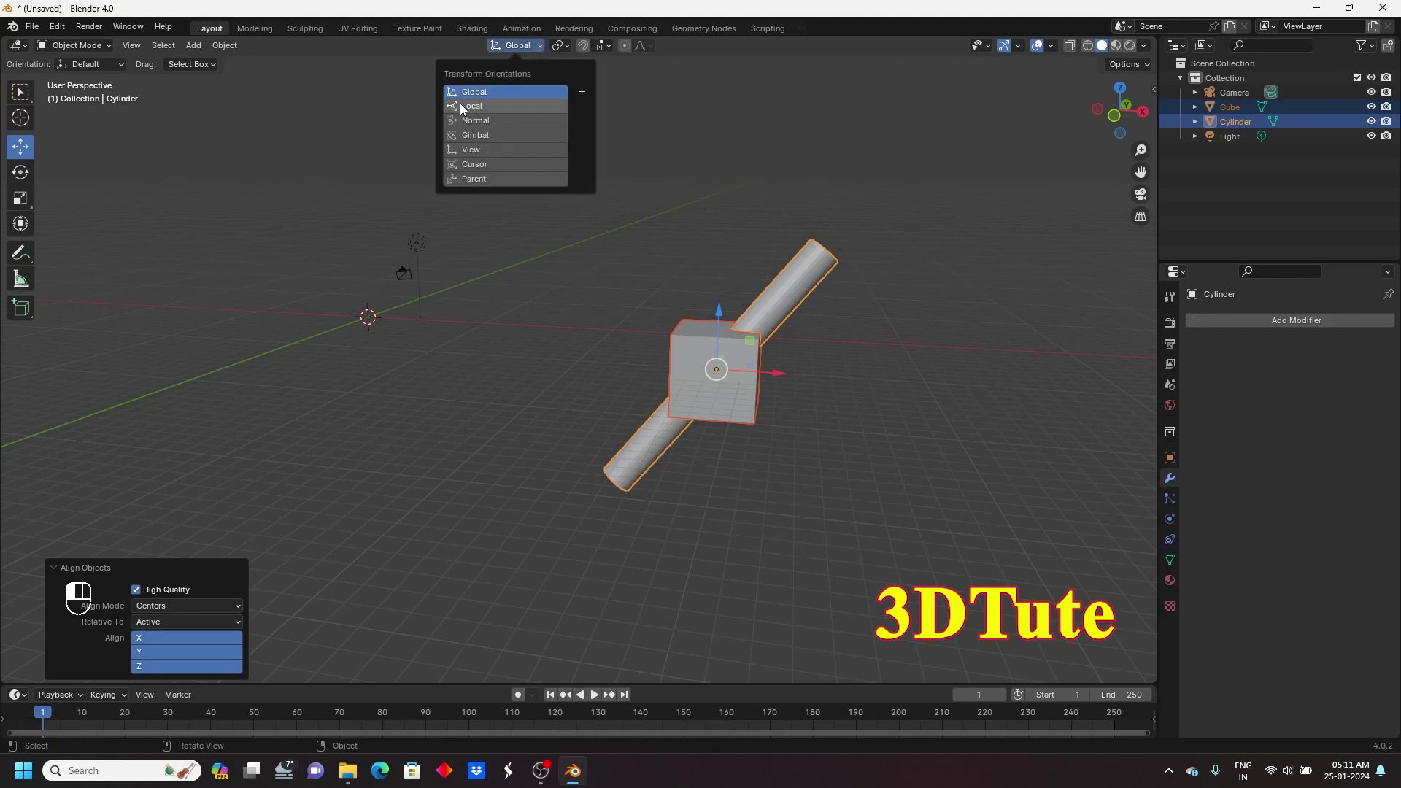
left_click(479, 120)
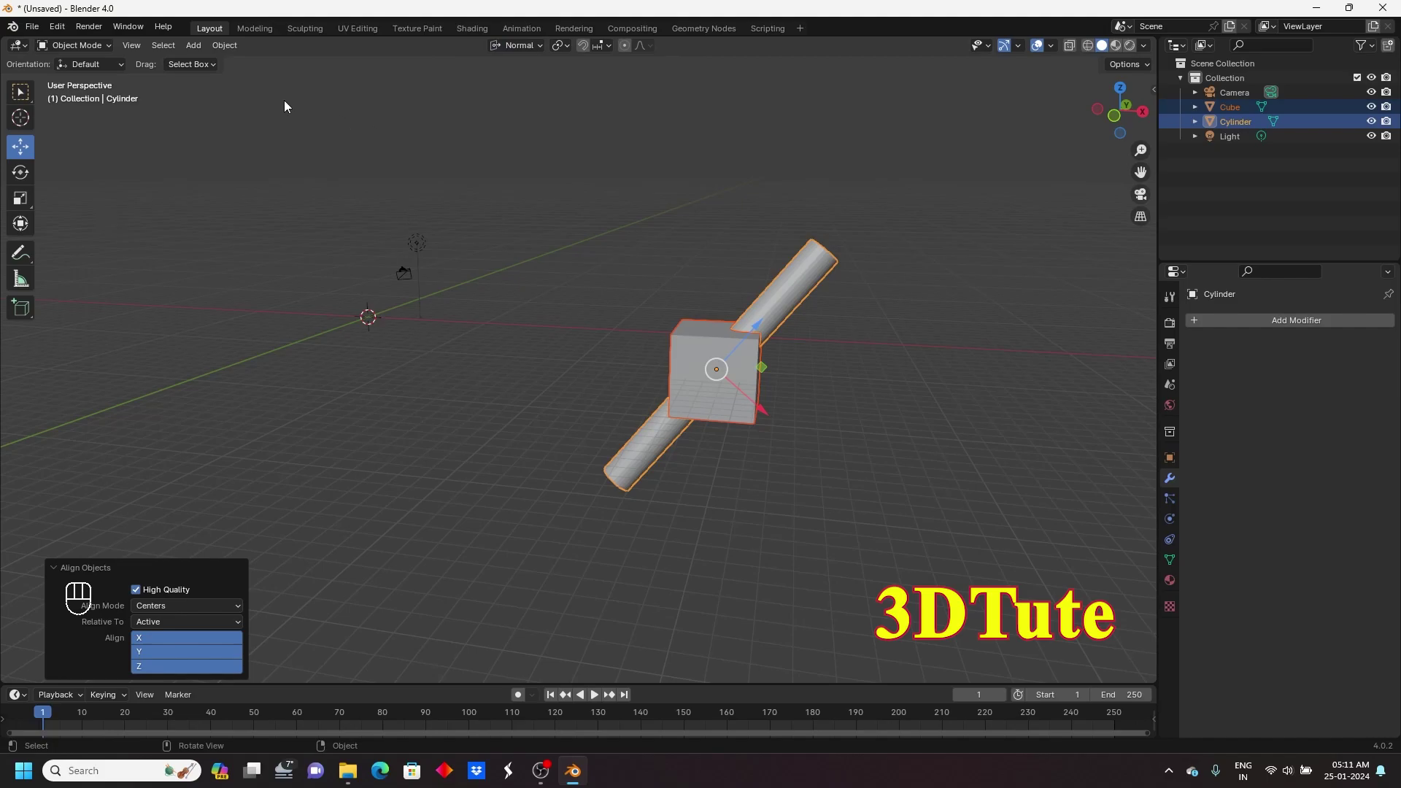
left_click(224, 46)
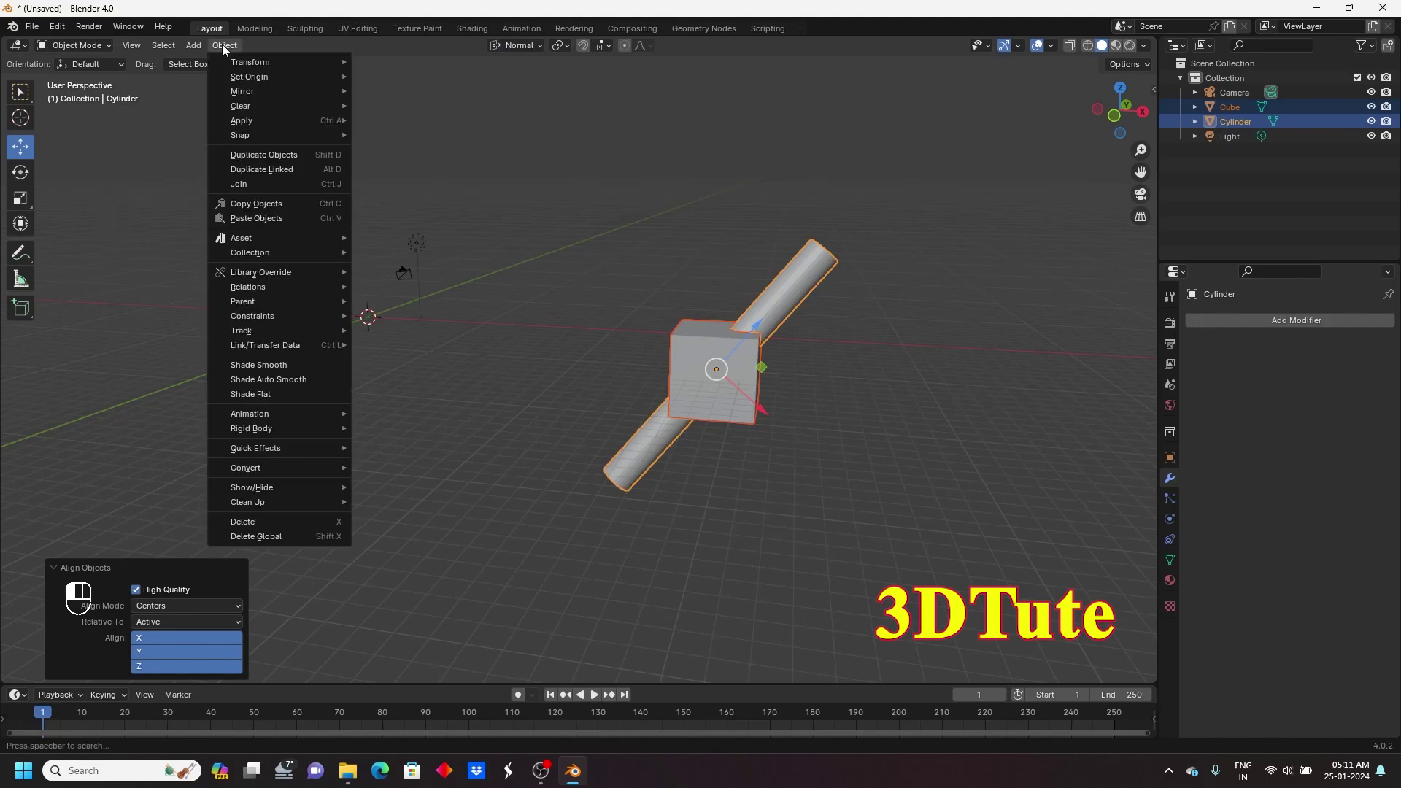
mouse_move(234, 66)
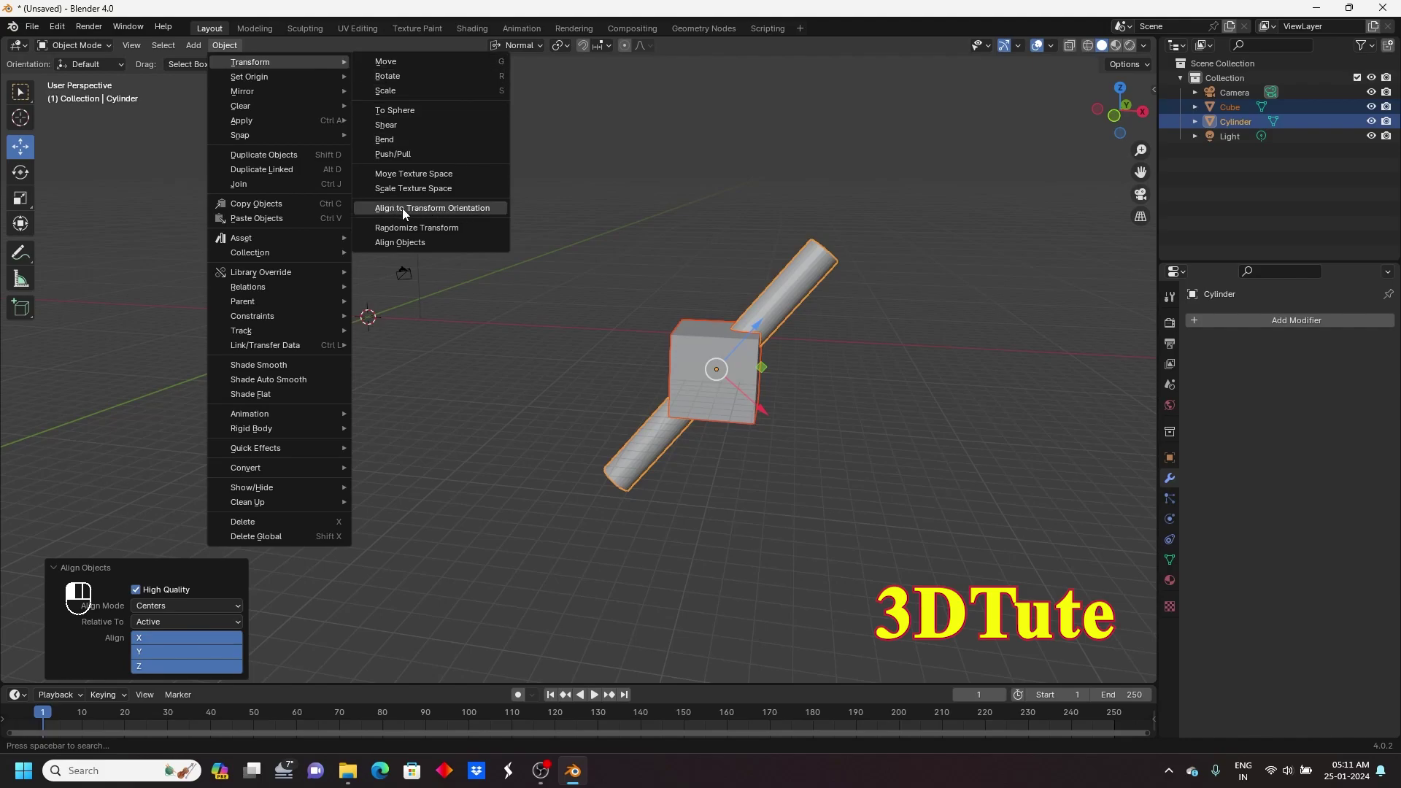
left_click(453, 210)
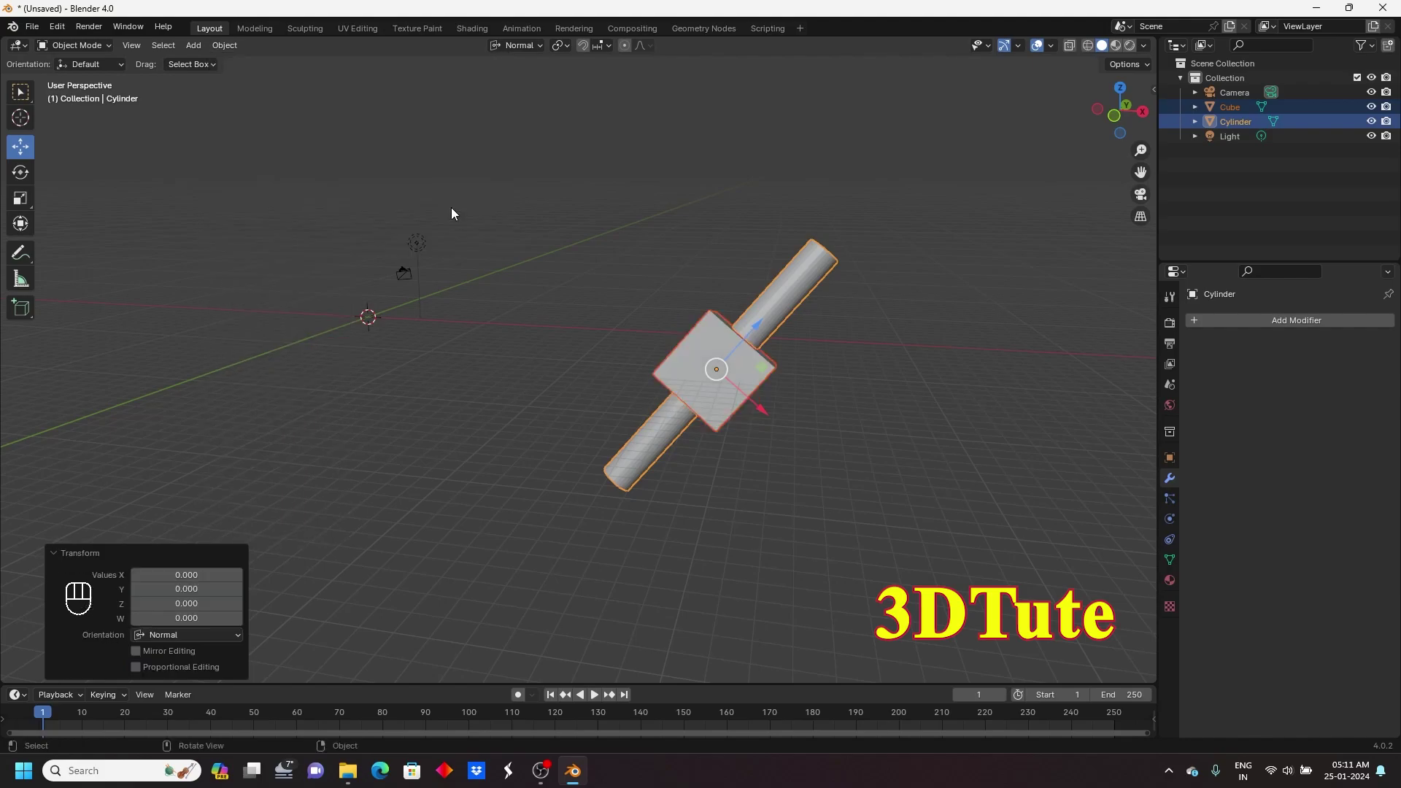
- Box-select the cube and the tilted cylinder and delete them both
left_click(817, 453)
middle_click_drag(671, 504, 835, 341)
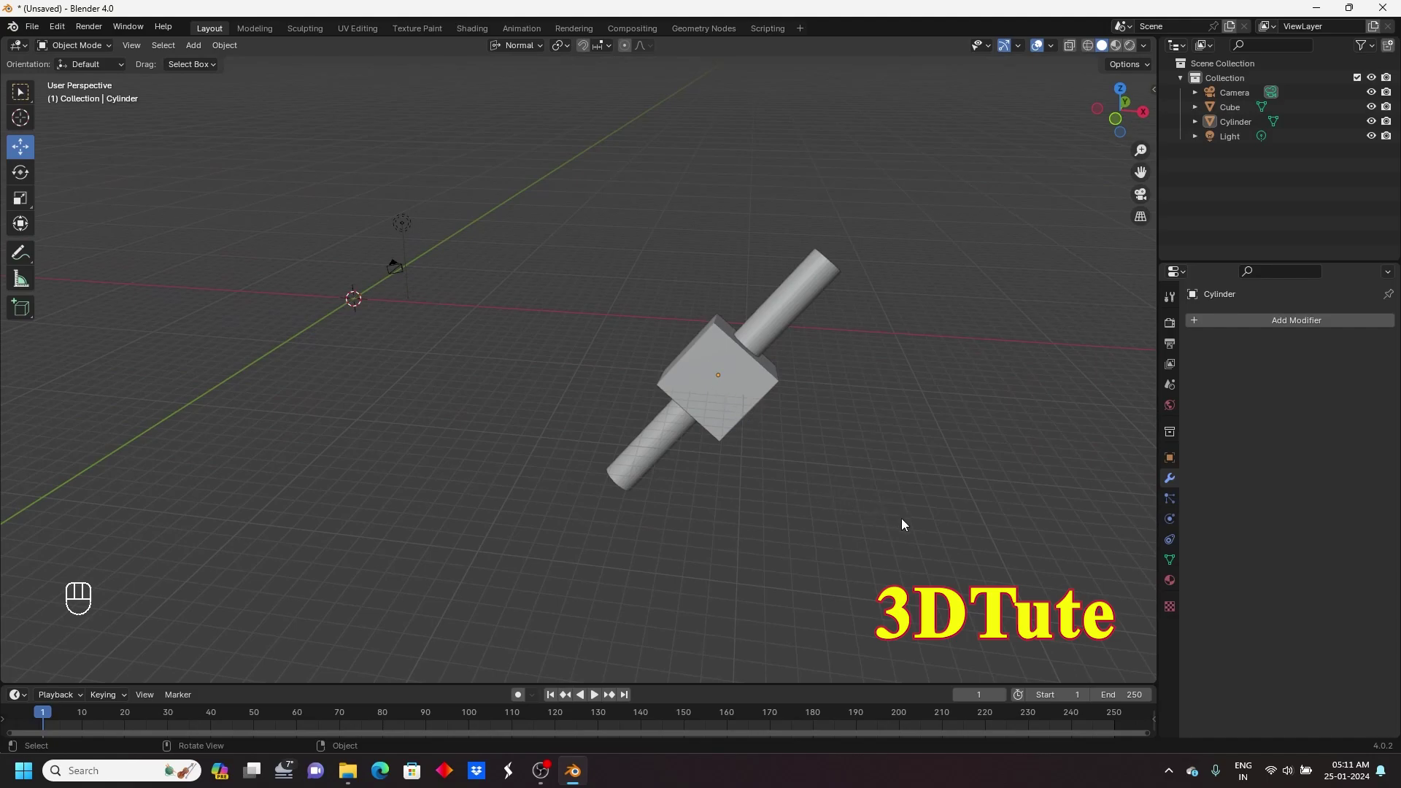
left_click_drag(913, 525, 598, 294)
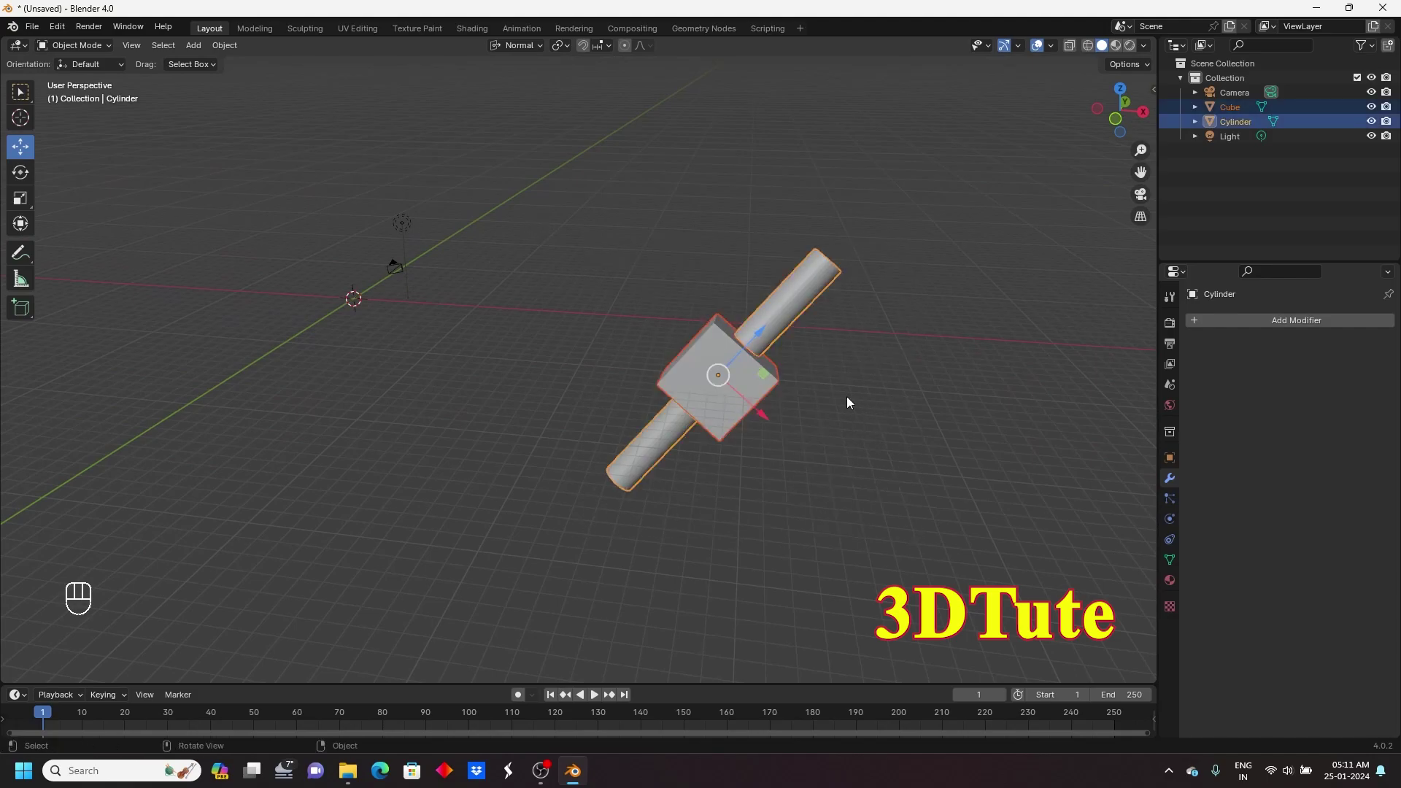
key("Delete")
middle_click_drag(719, 379, 556, 196)
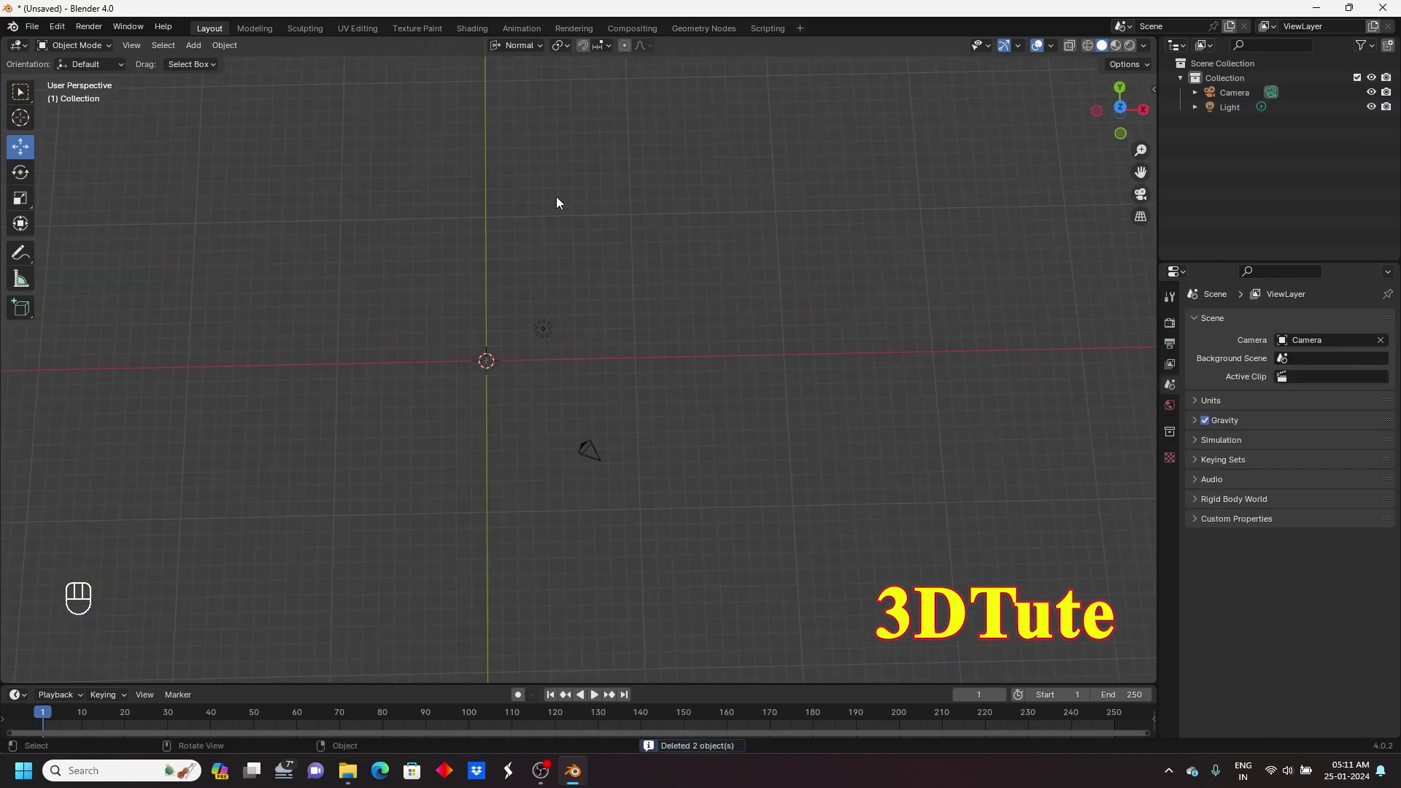
- Add a mesh cylinder at the world origin
left_click(566, 44)
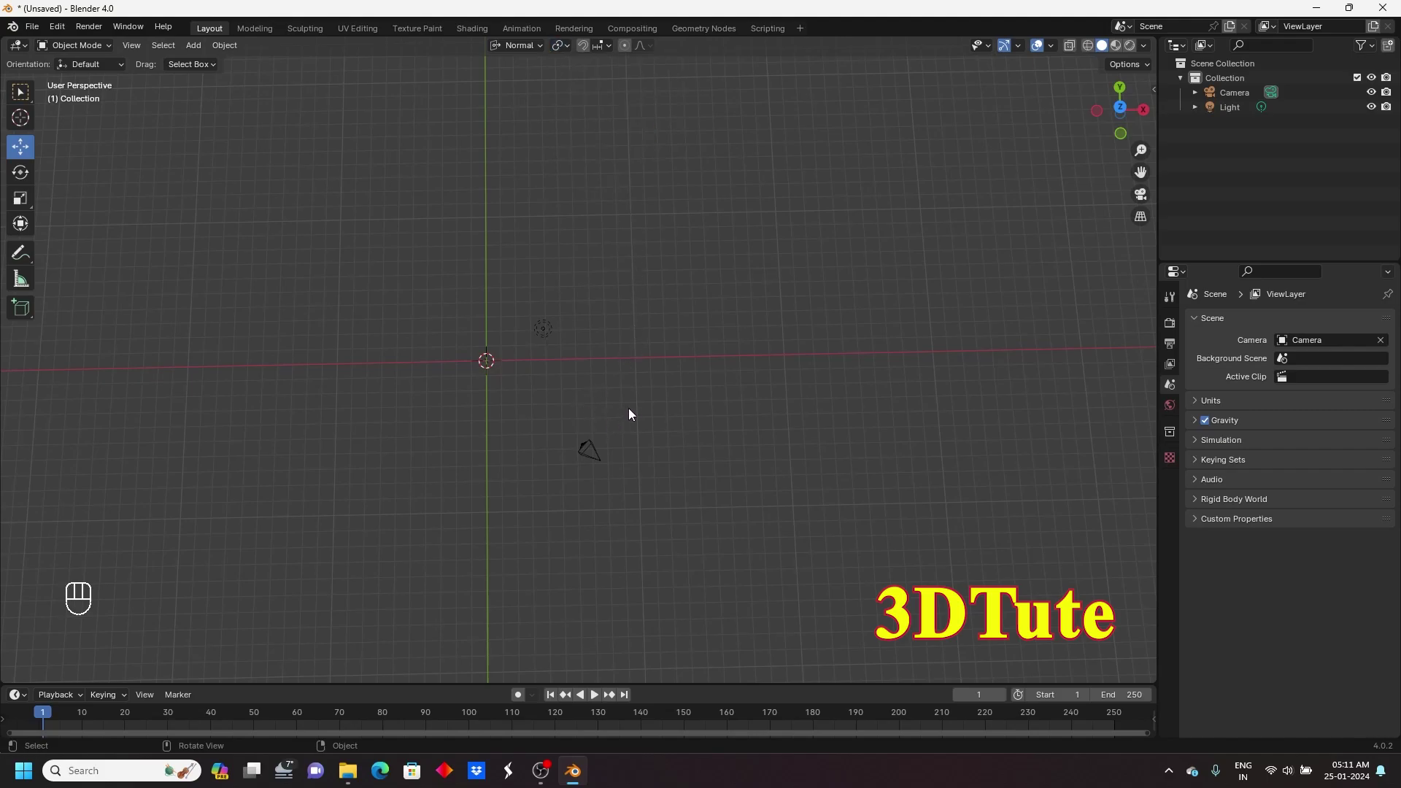
middle_click_drag(588, 379, 625, 366, "shift")
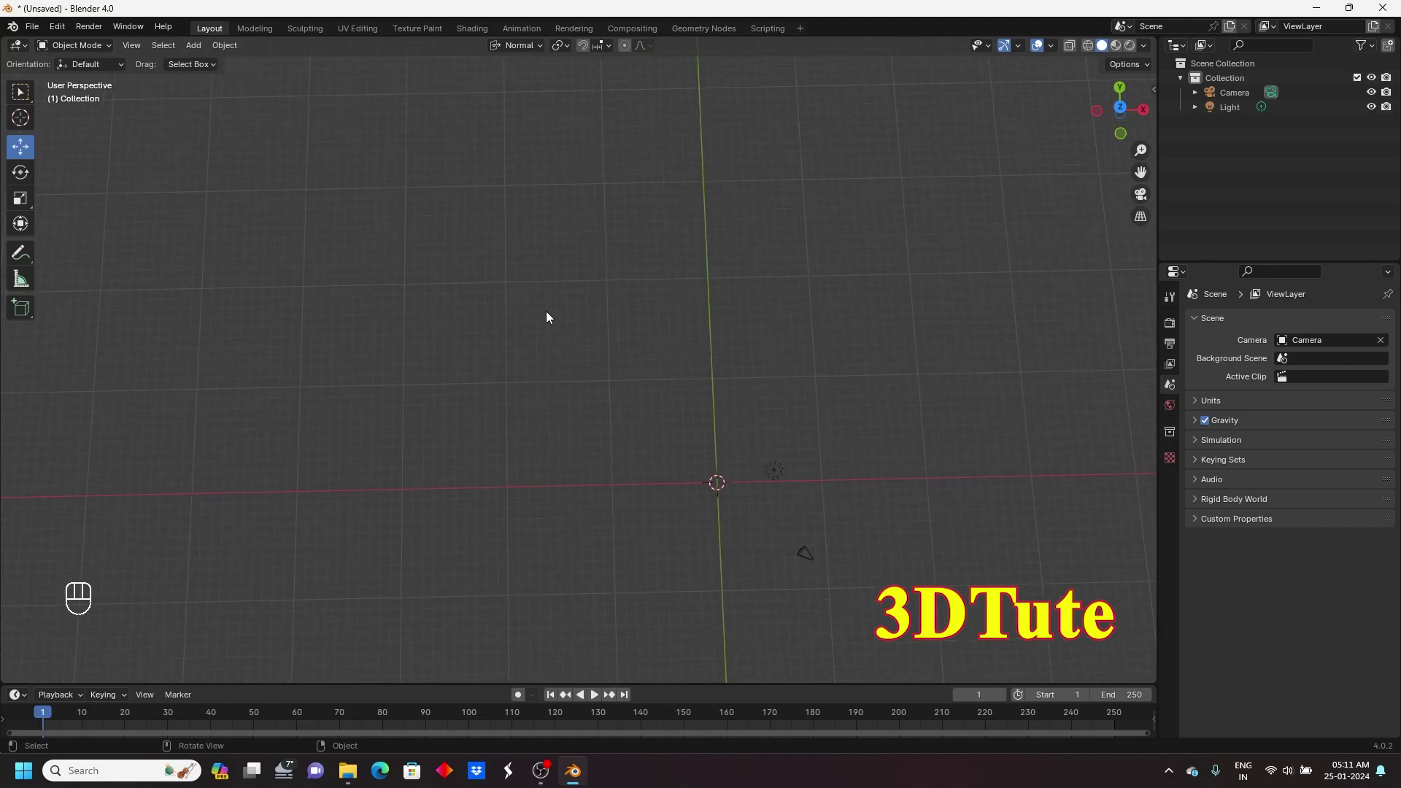
key("shift+a")
mouse_move(494, 320)
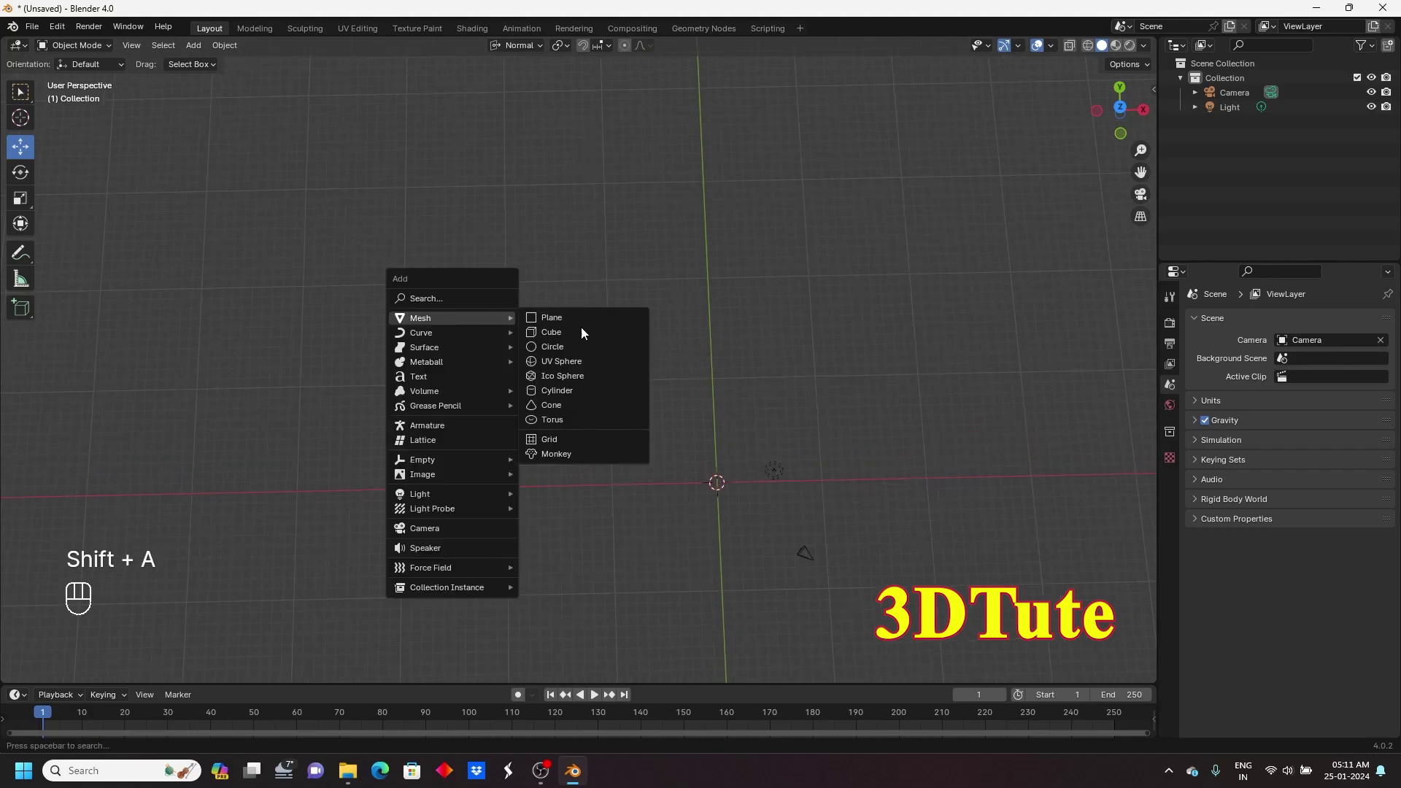
left_click(566, 392)
middle_click_drag(799, 543, 674, 503)
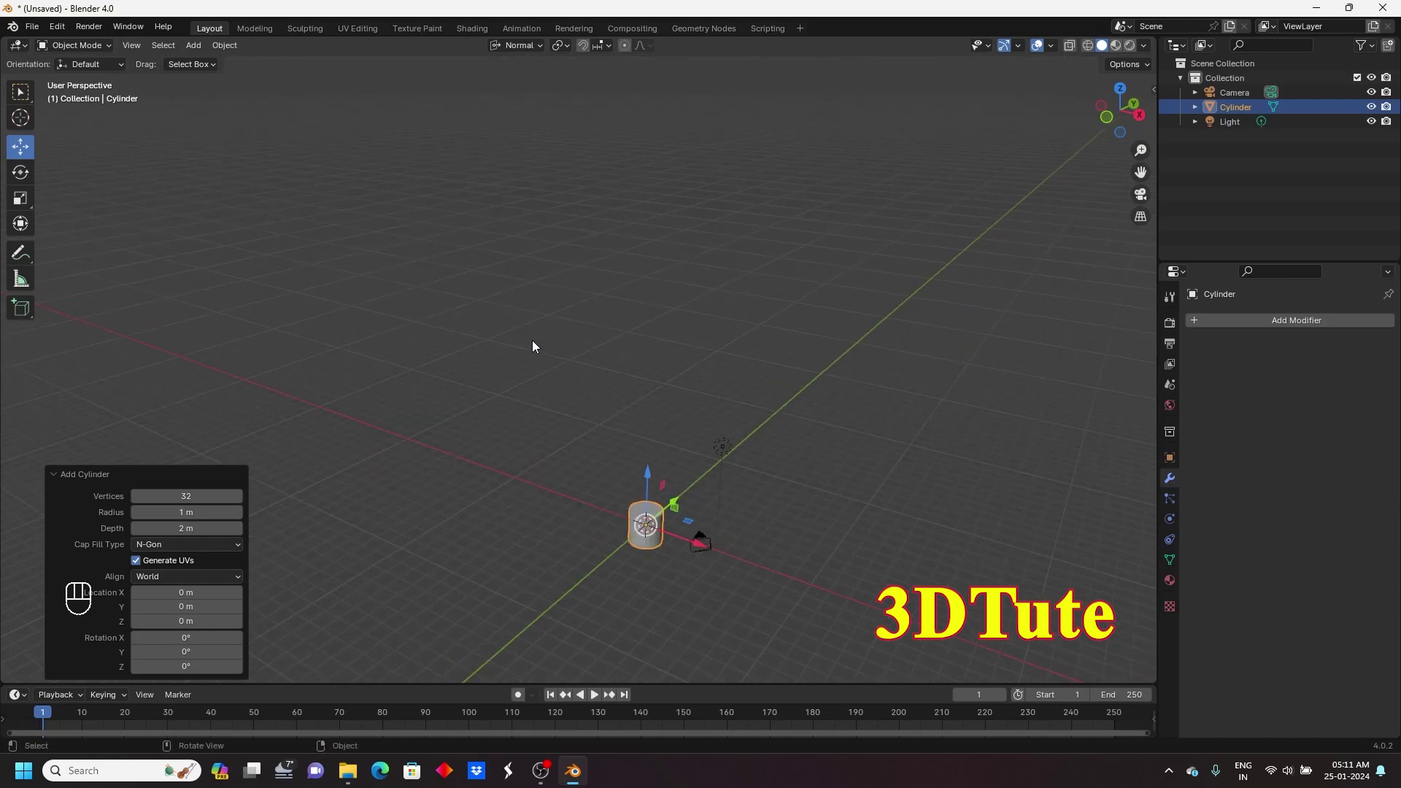
- Add a mesh cube and move it along the X axis until it stands beside the cylinder
key("shift+a")
mouse_move(532, 342)
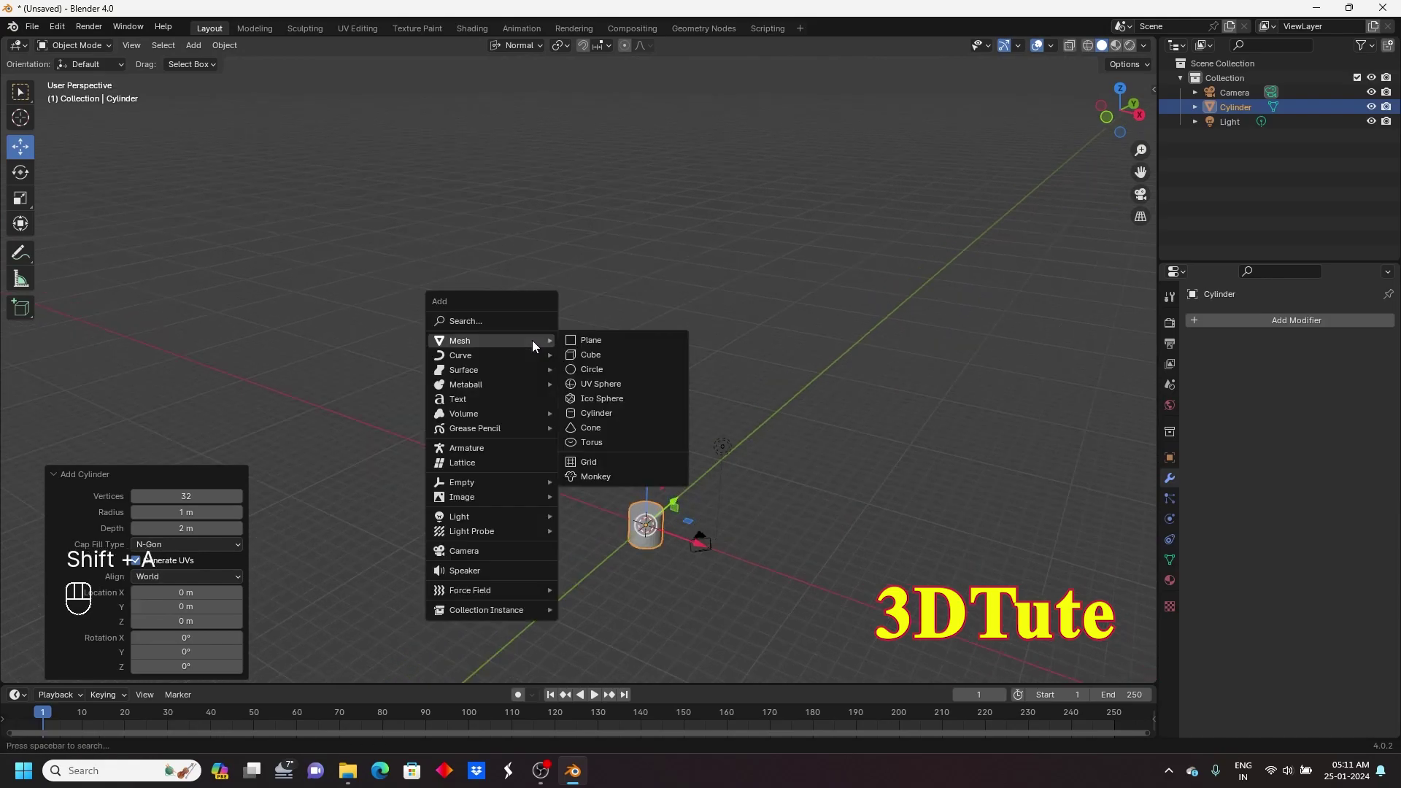
left_click(628, 358)
left_click_drag(691, 544, 751, 550)
middle_click_drag(751, 550, 659, 196, "shift")
- Flatten the cube to about 0.19 on Z and stretch it along X into a slab reaching the cylinder
scroll(693, 387, "up", 2)
left_click(20, 197)
left_click_drag(657, 121, 658, 169)
middle_click_drag(657, 170, 781, 498)
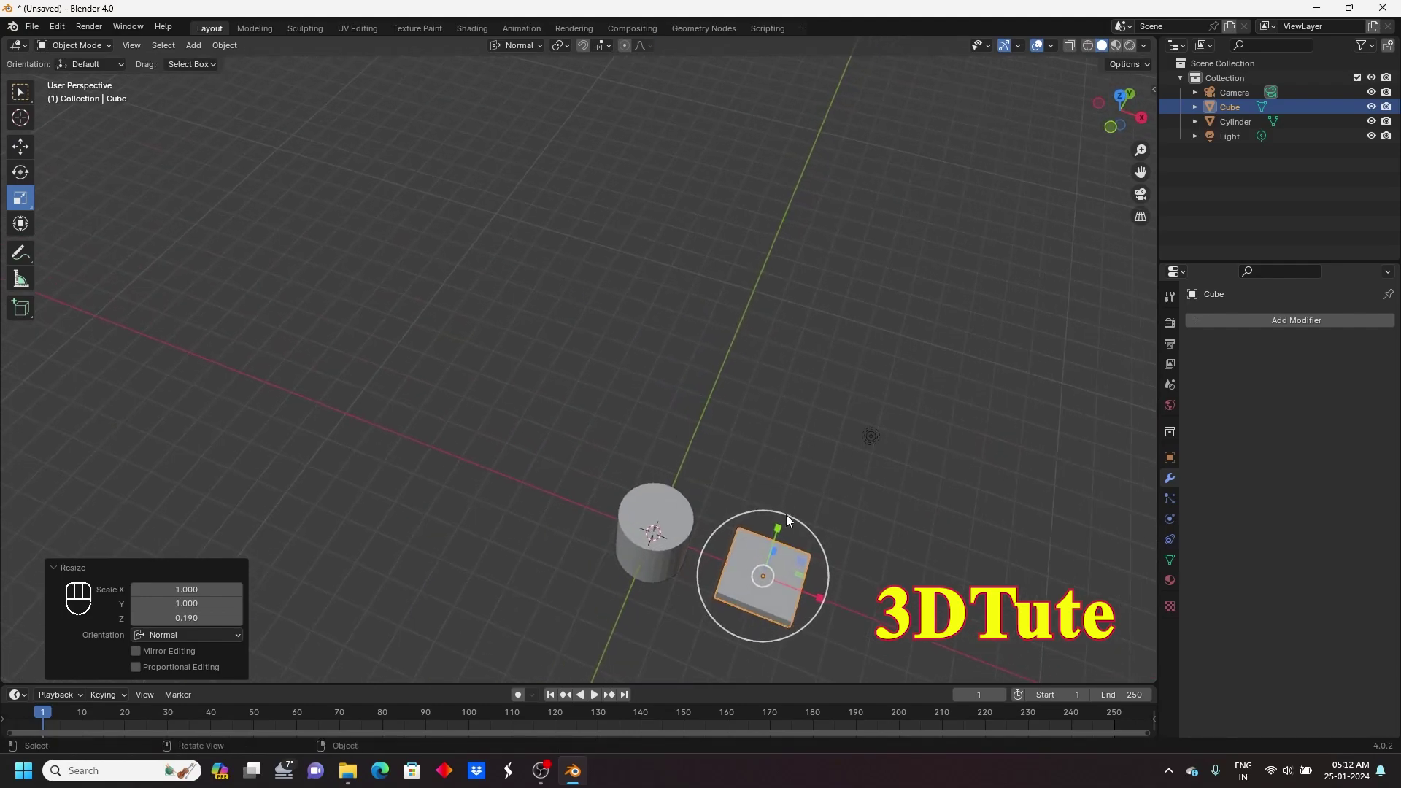
left_click_drag(816, 597, 882, 624)
key("x")
middle_click_drag(881, 624, 283, 208)
- Move all objects along the Y axis away from the world origin, and reselect the cylinder, slab and light without the camera
key("a")
left_click(32, 149)
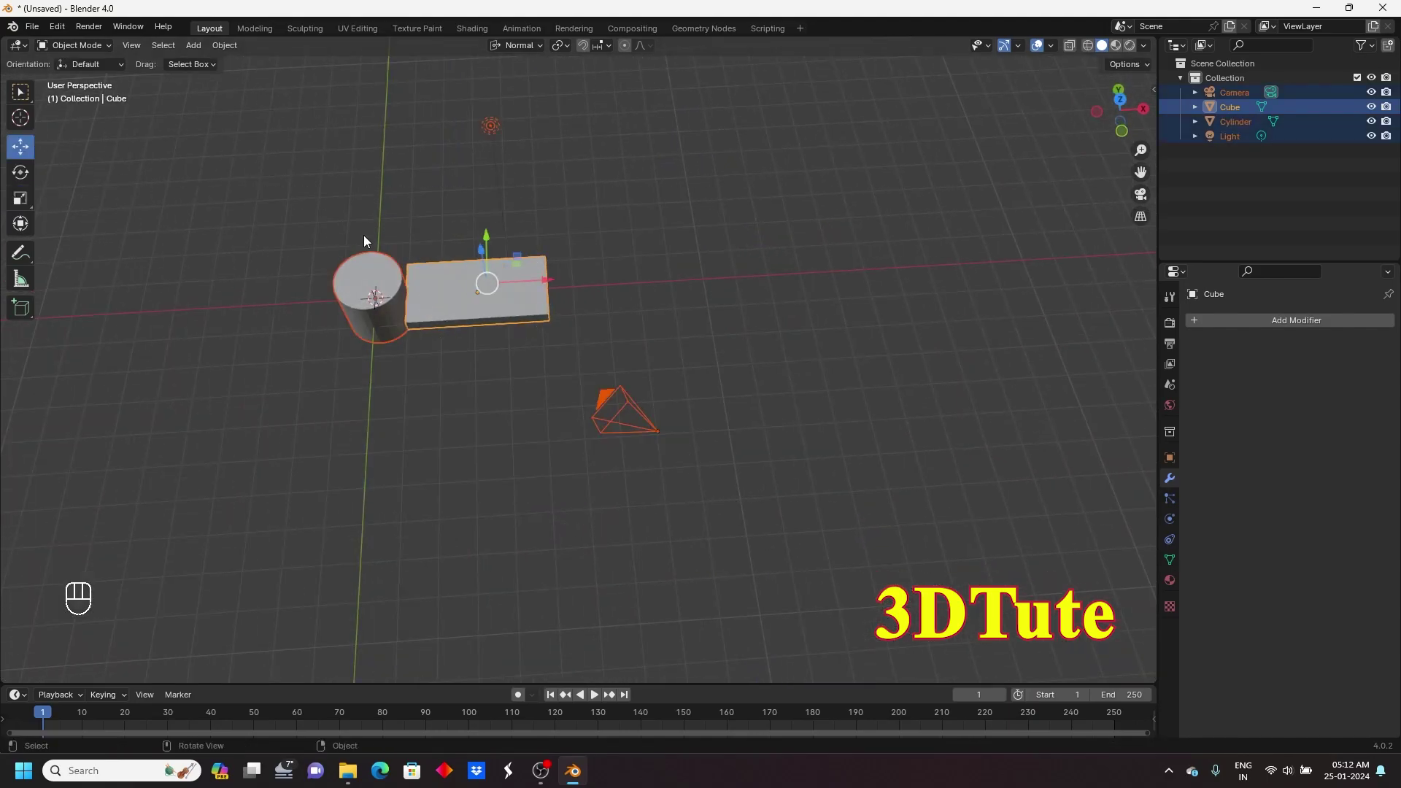
scroll(506, 340, "down", 3)
middle_click_drag(507, 339, 594, 356, "shift")
left_click_drag(594, 332, 587, 197)
left_click_drag(436, 250, 627, 292)
middle_click_drag(626, 292, 553, 331)
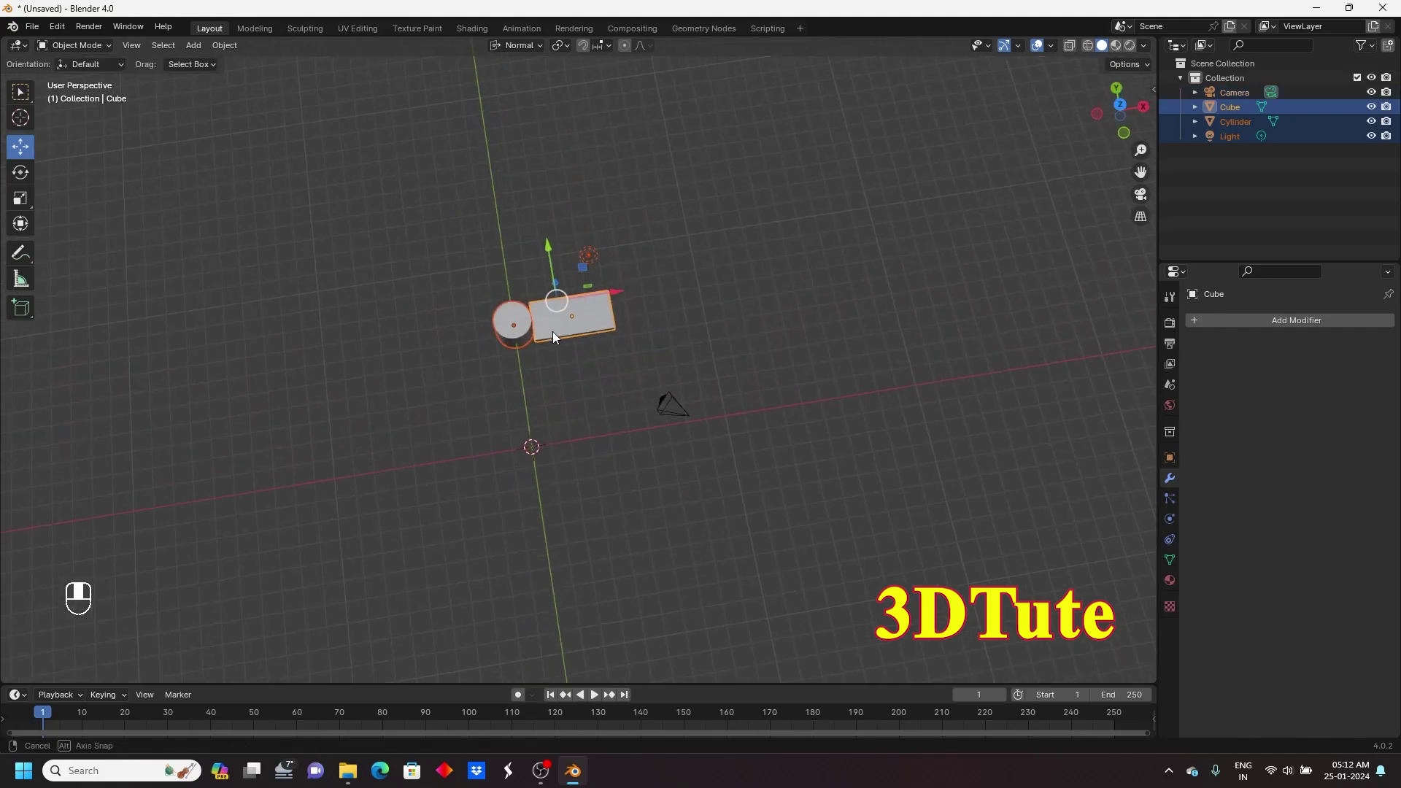
- Hide the viewport overlays for a plain view of the cylinder and slab
left_click(1038, 46)
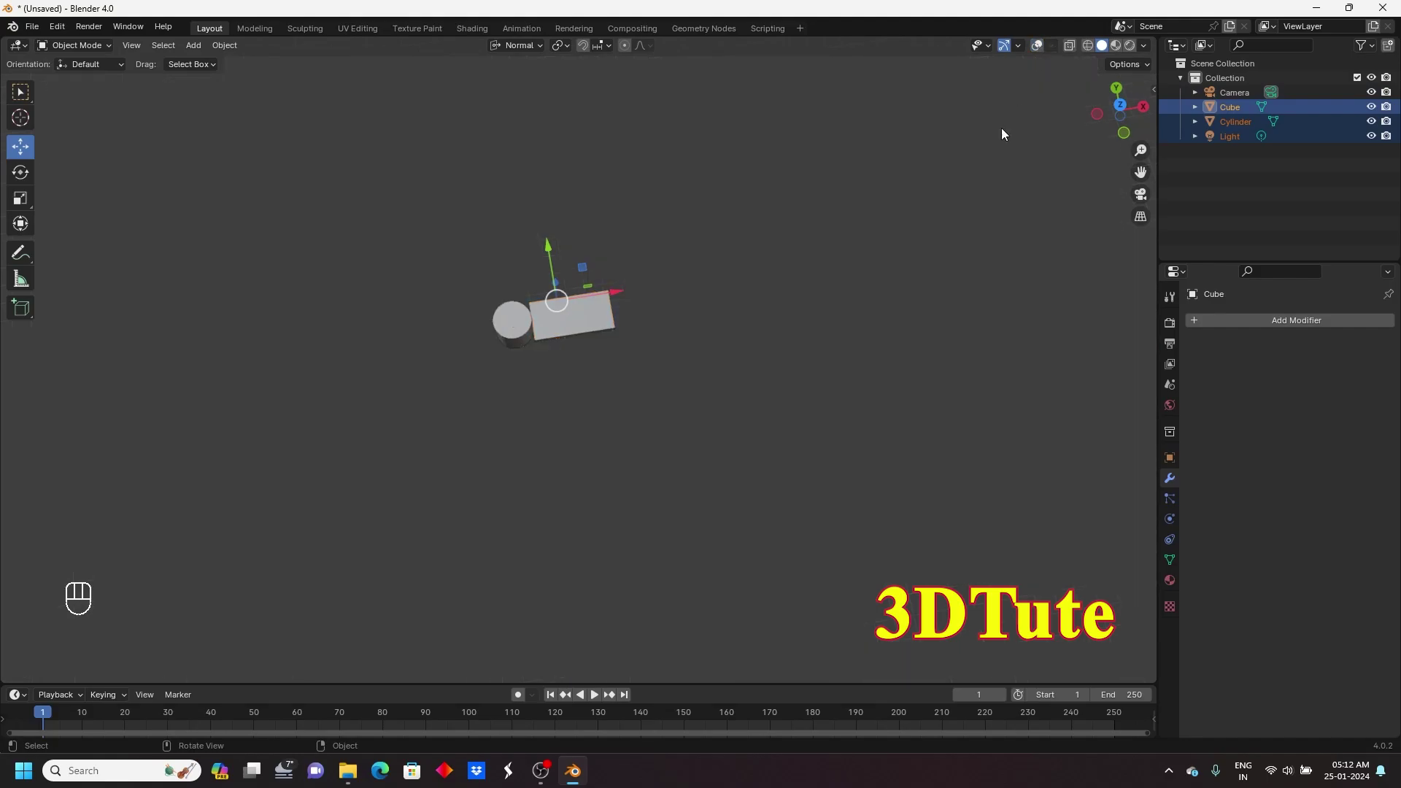
middle_click_drag(591, 332, 657, 386)
scroll(656, 385, "up", 3)
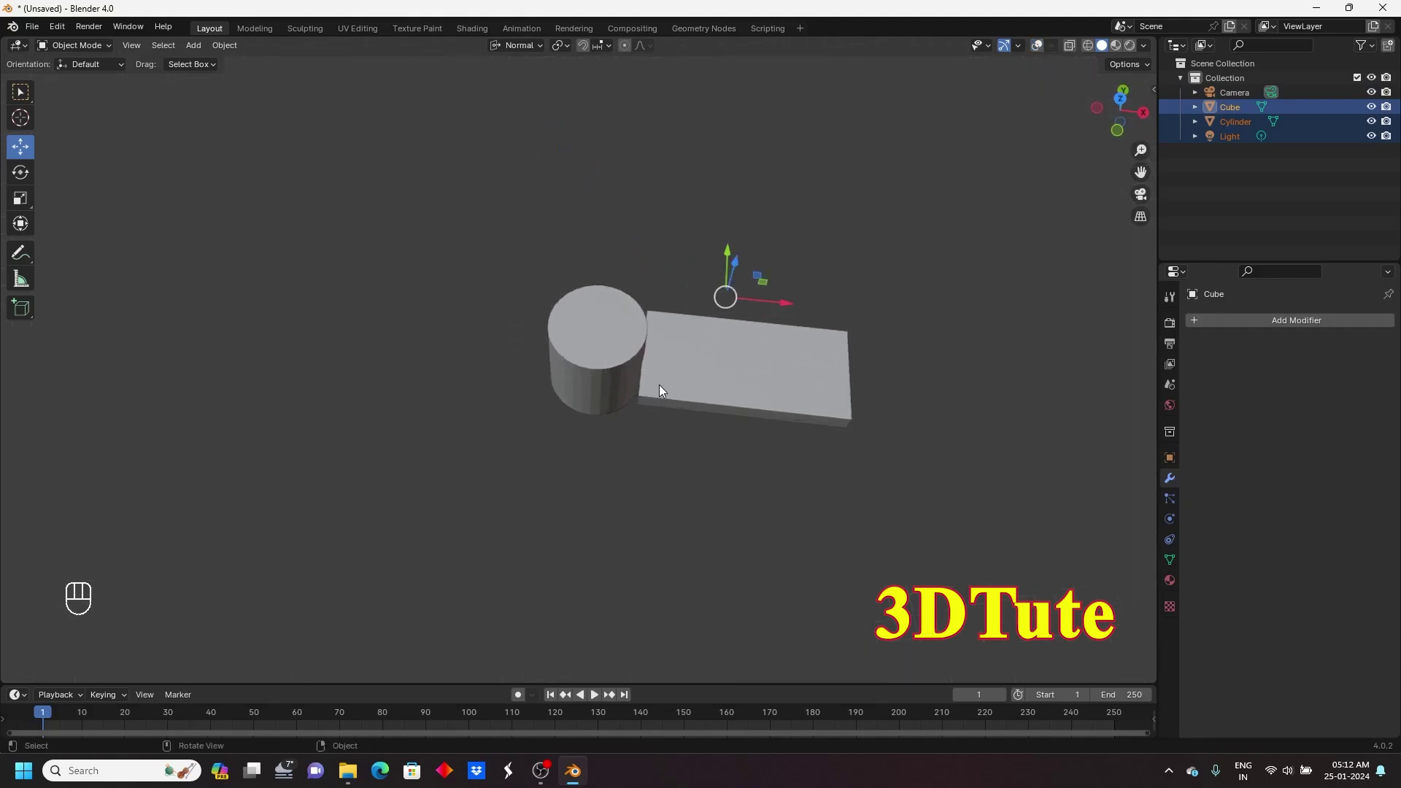
- Select only the slab and lower it about 0.53 m along the Z axis
left_click(783, 412)
middle_click_drag(791, 371, 716, 188)
left_click_drag(742, 84, 739, 102)
mouse_move(598, 290)
middle_mouse_down("shift")
mouse_move(608, 433)
mouse_move(602, 308)
middle_mouse_up("shift")
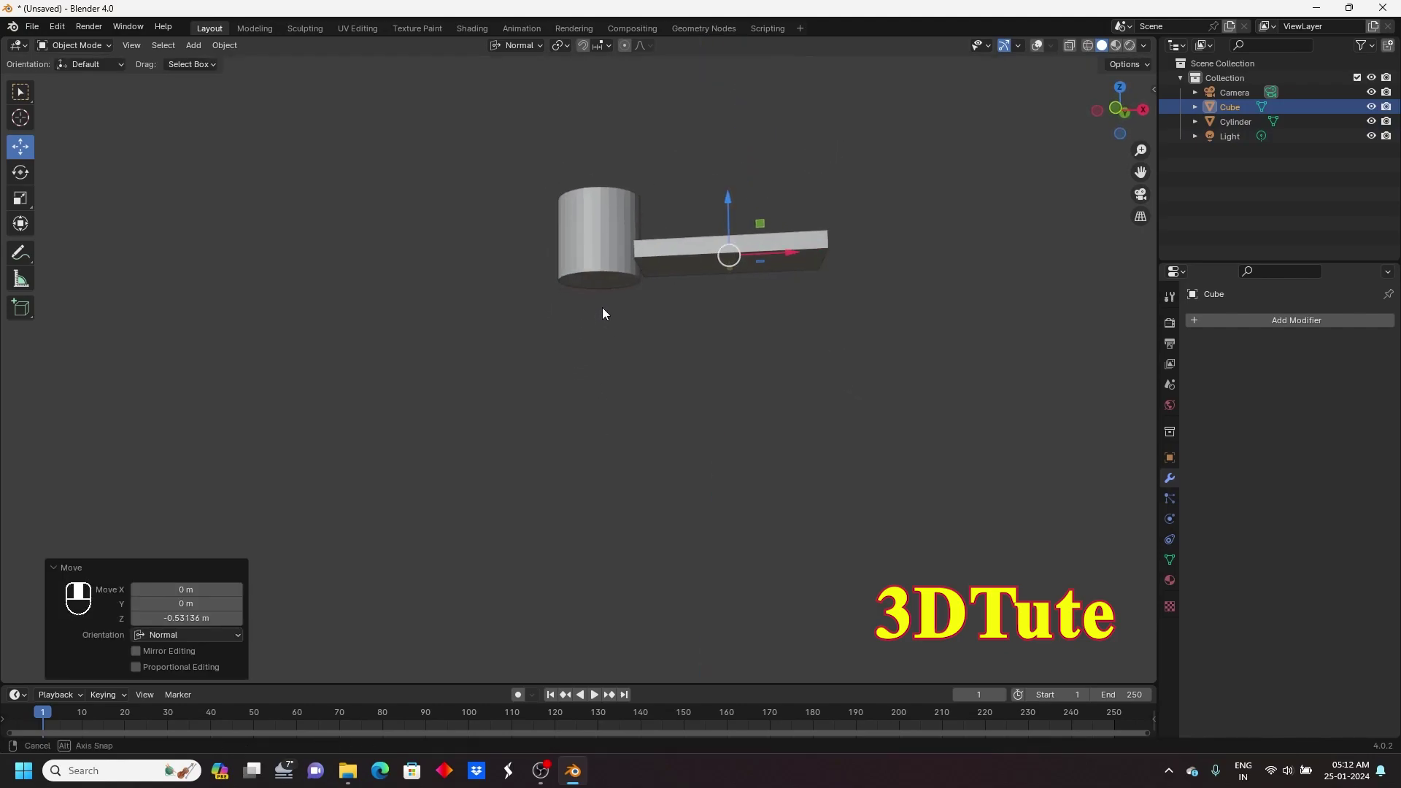
- Hide the viewport gizmos, and switch the overlays and the gizmos back on
left_click(1004, 47)
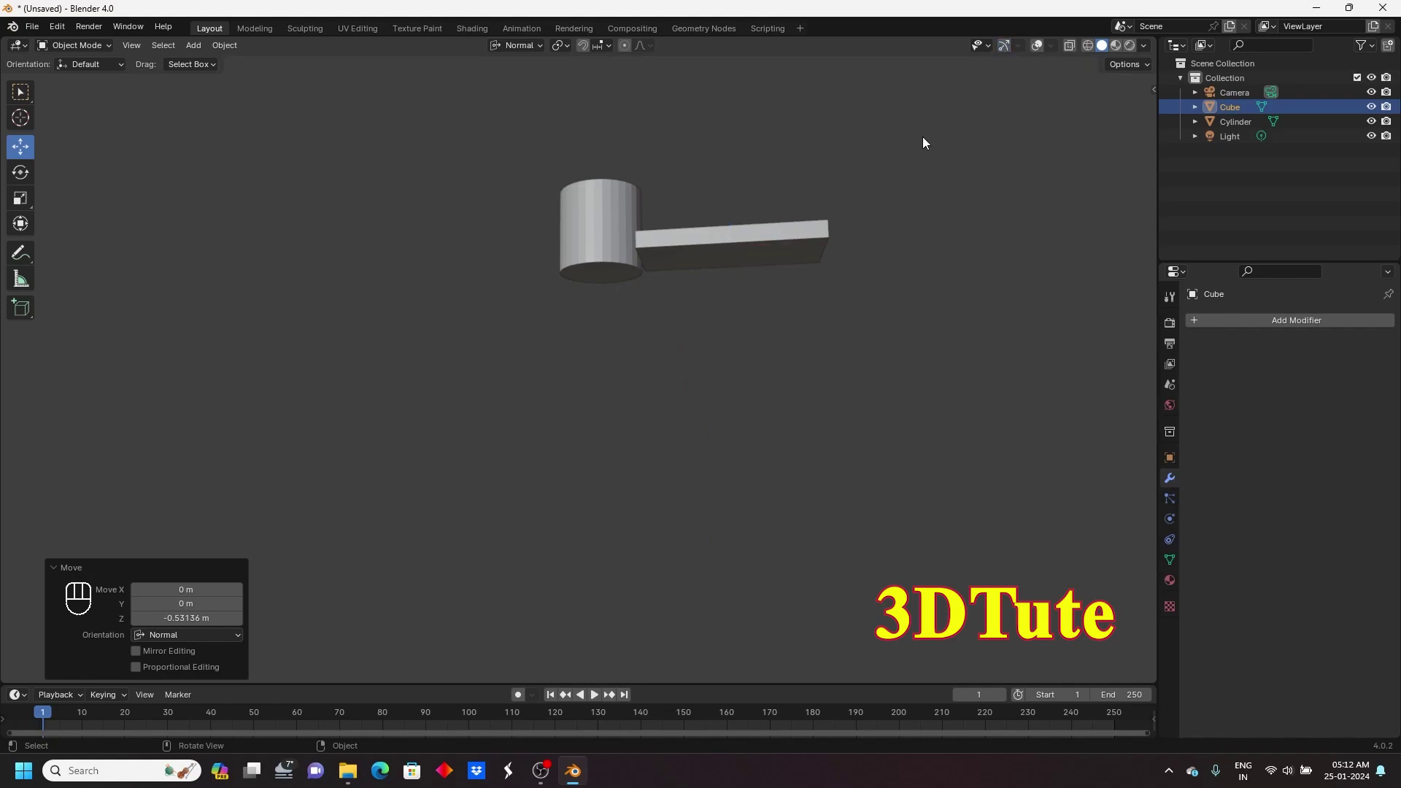
left_click(1037, 45)
middle_click_drag(660, 311, 676, 375)
middle_click_drag(695, 295, 607, 200, "shift")
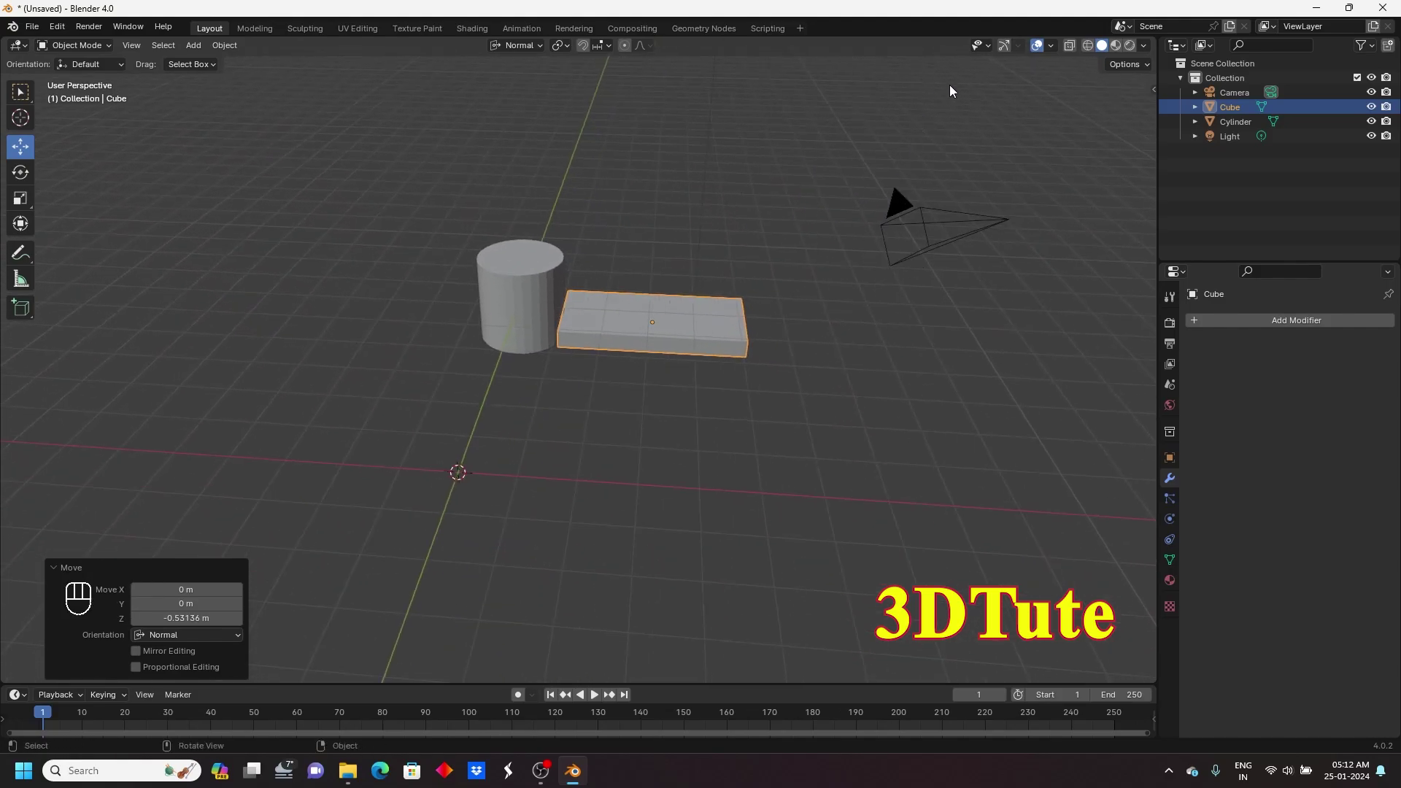
left_click(1004, 47)
scroll(604, 379, "up", 2)
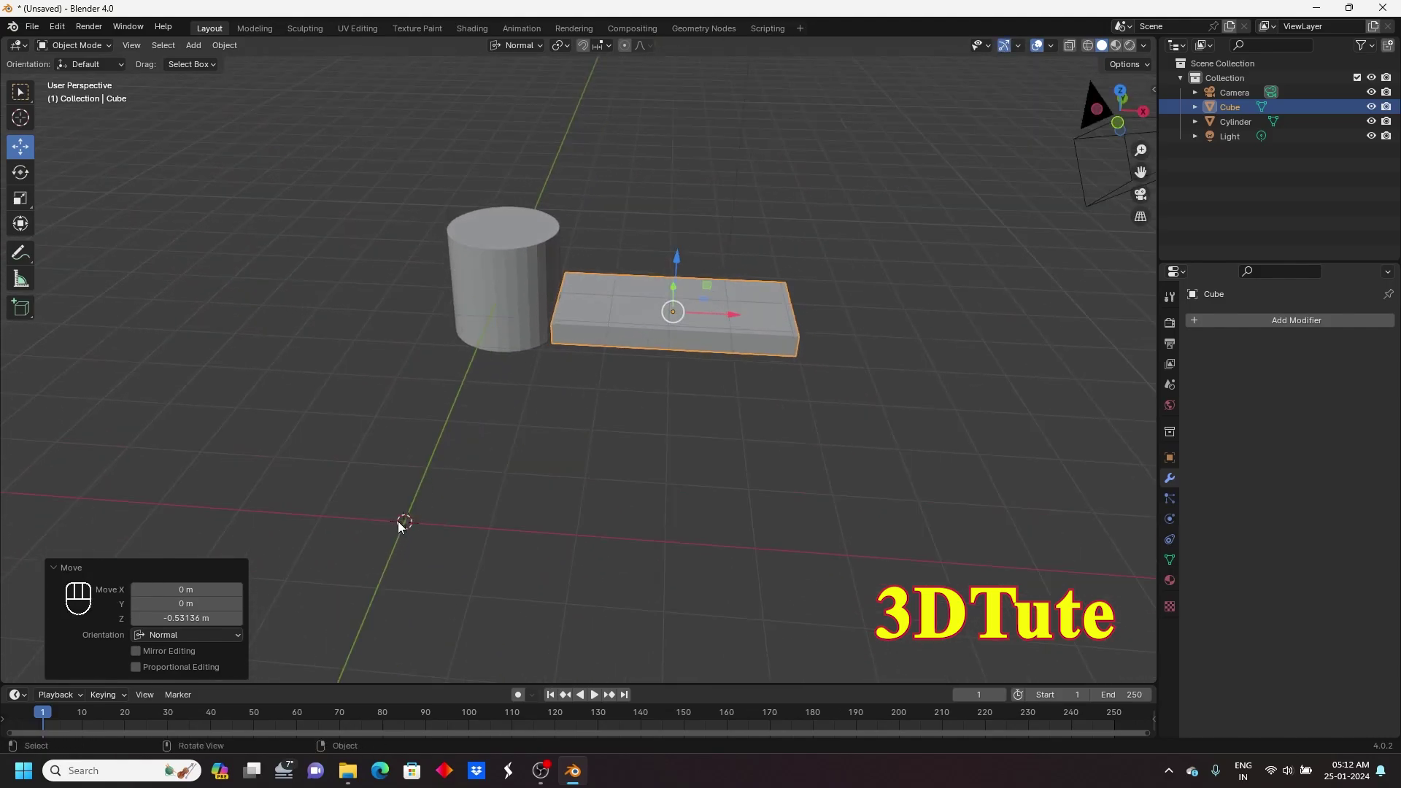
- Try rotating the slab around the Z axis about its own centre, and undo the rotation
middle_click_drag(577, 352, 597, 404)
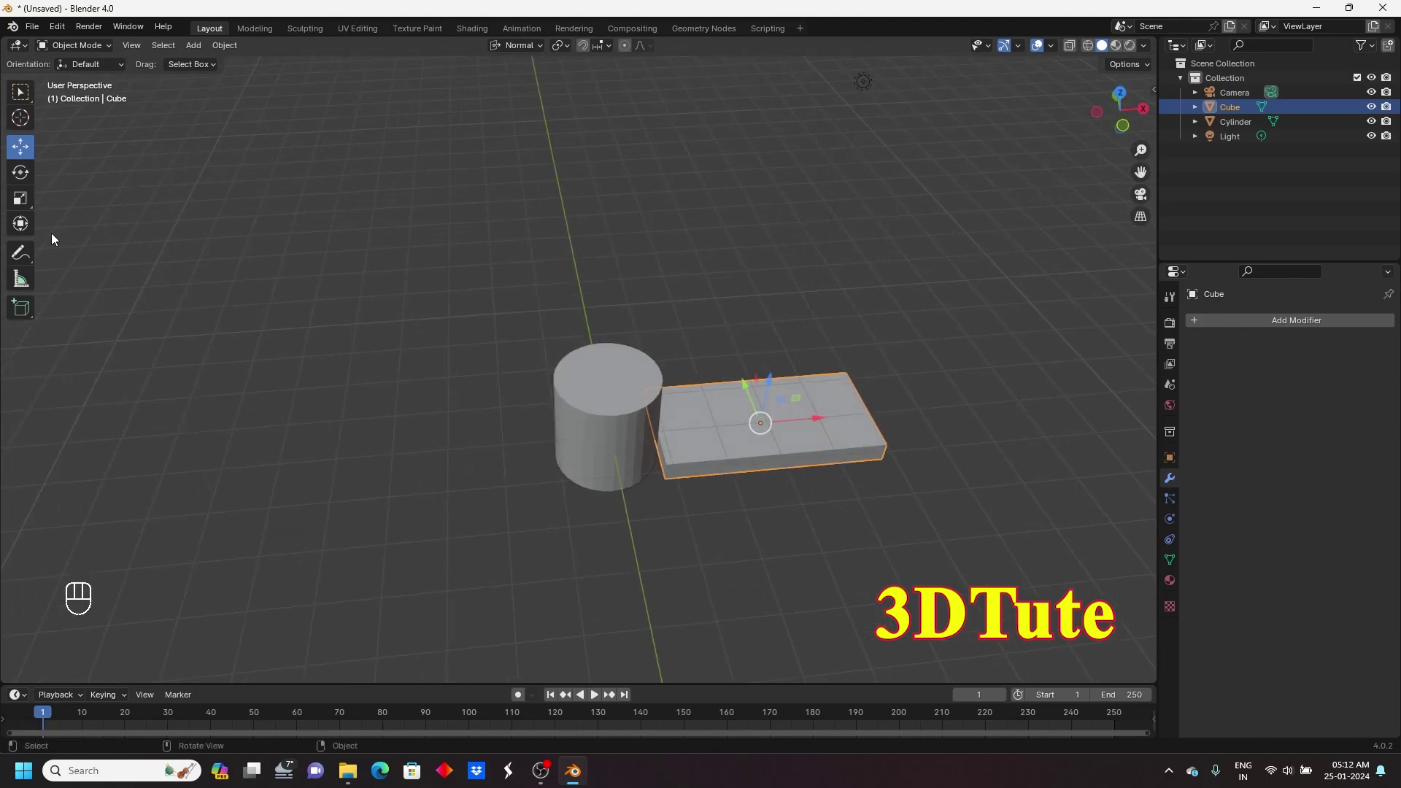
left_click(21, 174)
middle_click_drag(705, 483, 673, 505)
left_click_drag(698, 471, 720, 397)
key("ctrl+z")
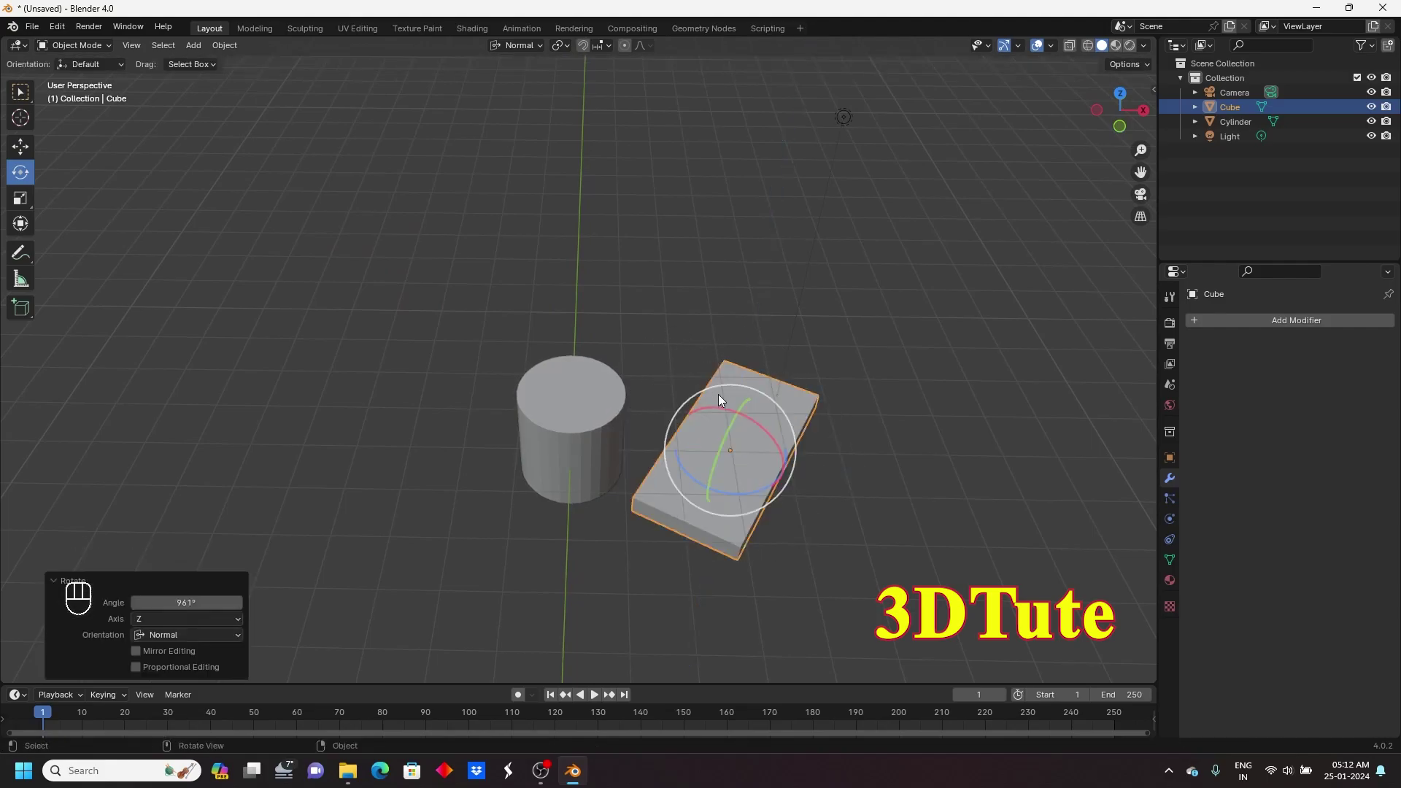
key("ctrl+z")
- Enter Edit Mode on the cylinder and select only its bottom face in face selection mode
left_click(21, 147)
middle_click_drag(774, 496, 610, 142)
middle_click_drag(589, 72, 615, 305, "shift")
scroll(614, 307, "up", 2)
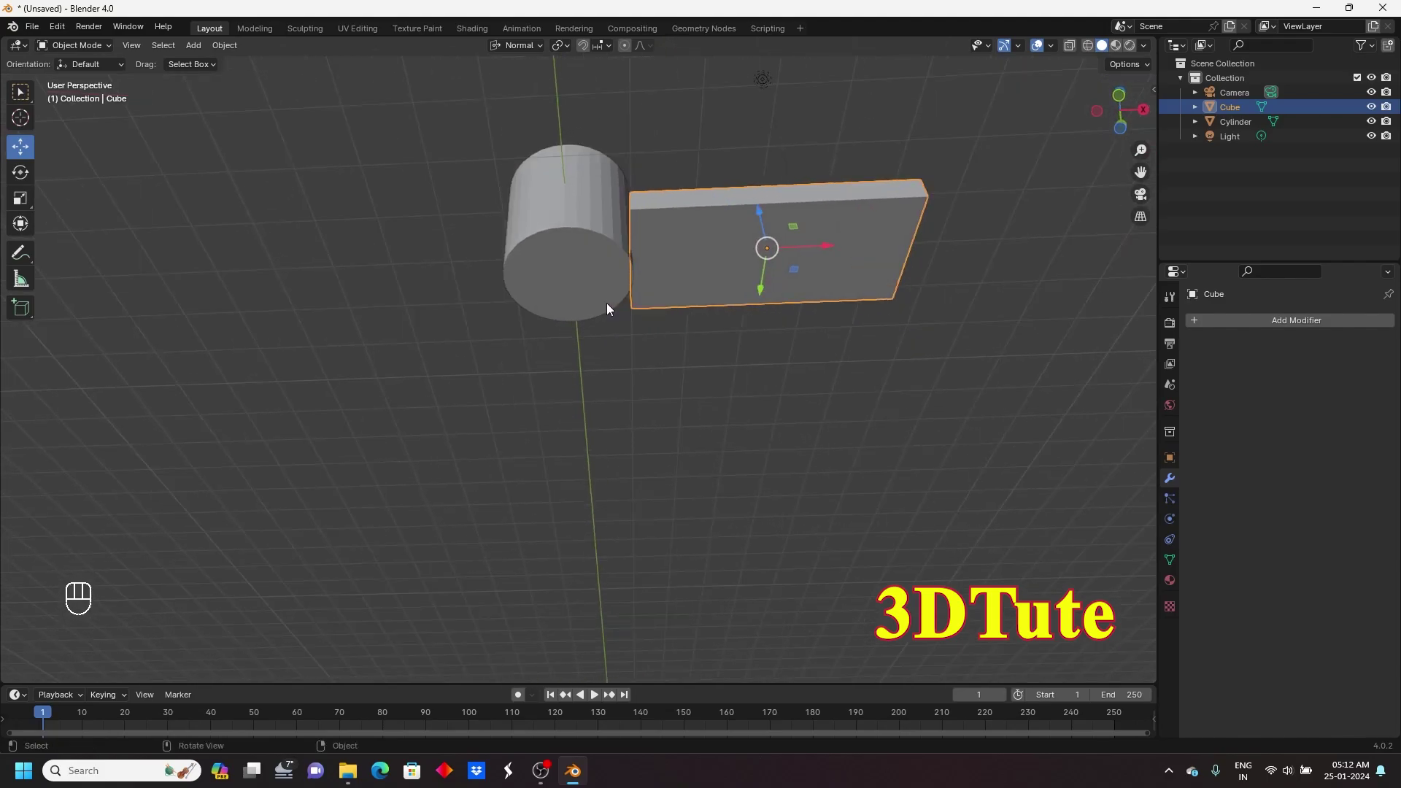
left_click(543, 233)
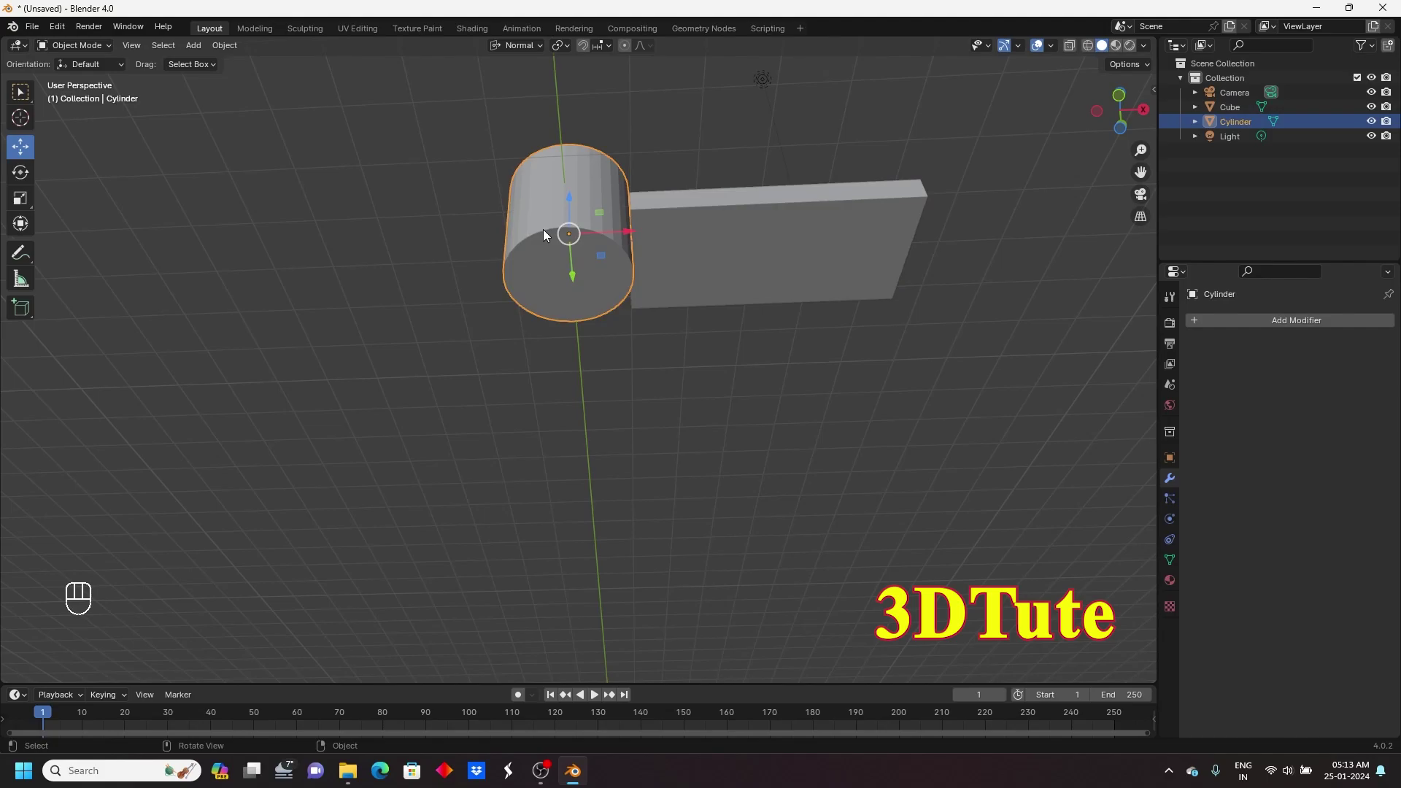
left_click(71, 46)
key("Tab")
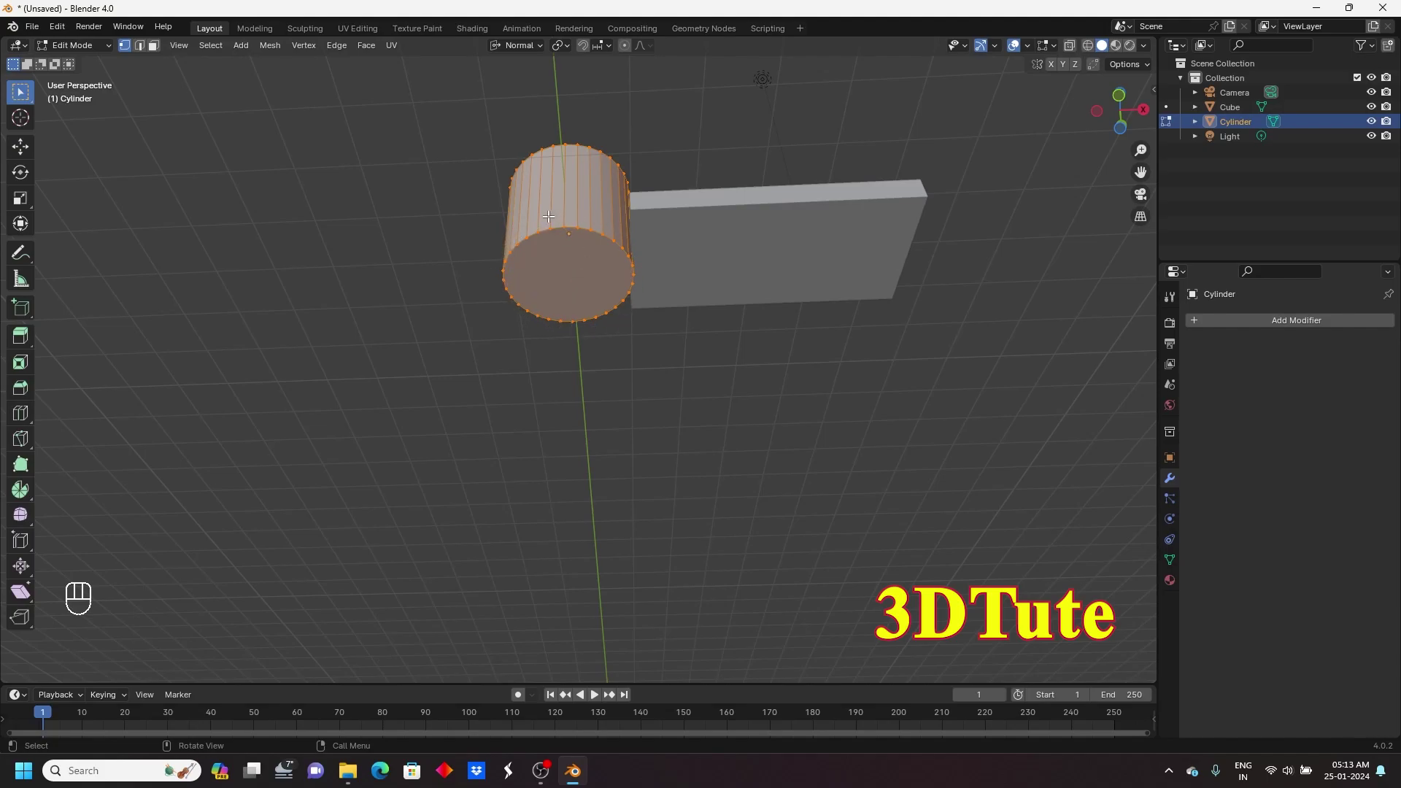
left_click(573, 321)
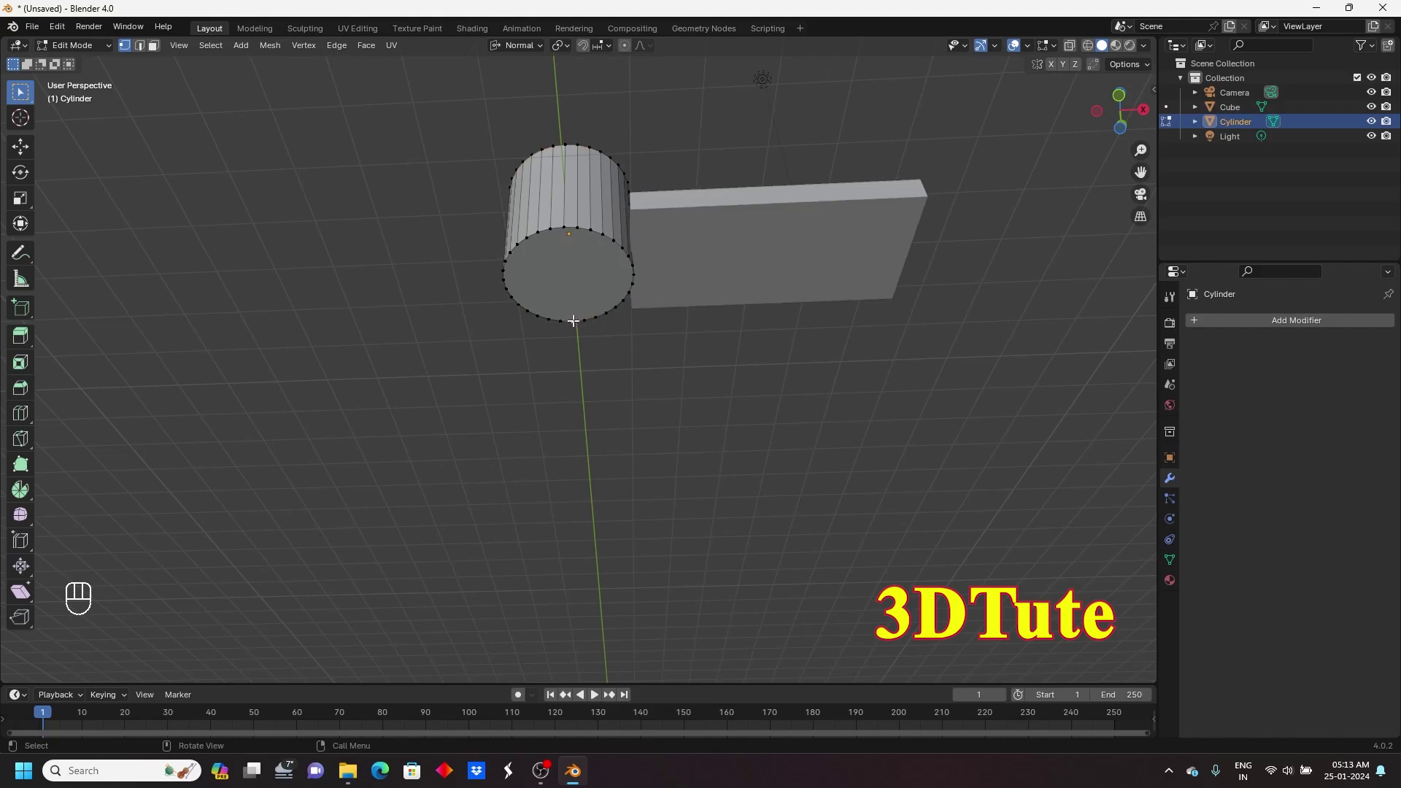
left_click(154, 45)
left_click(564, 271)
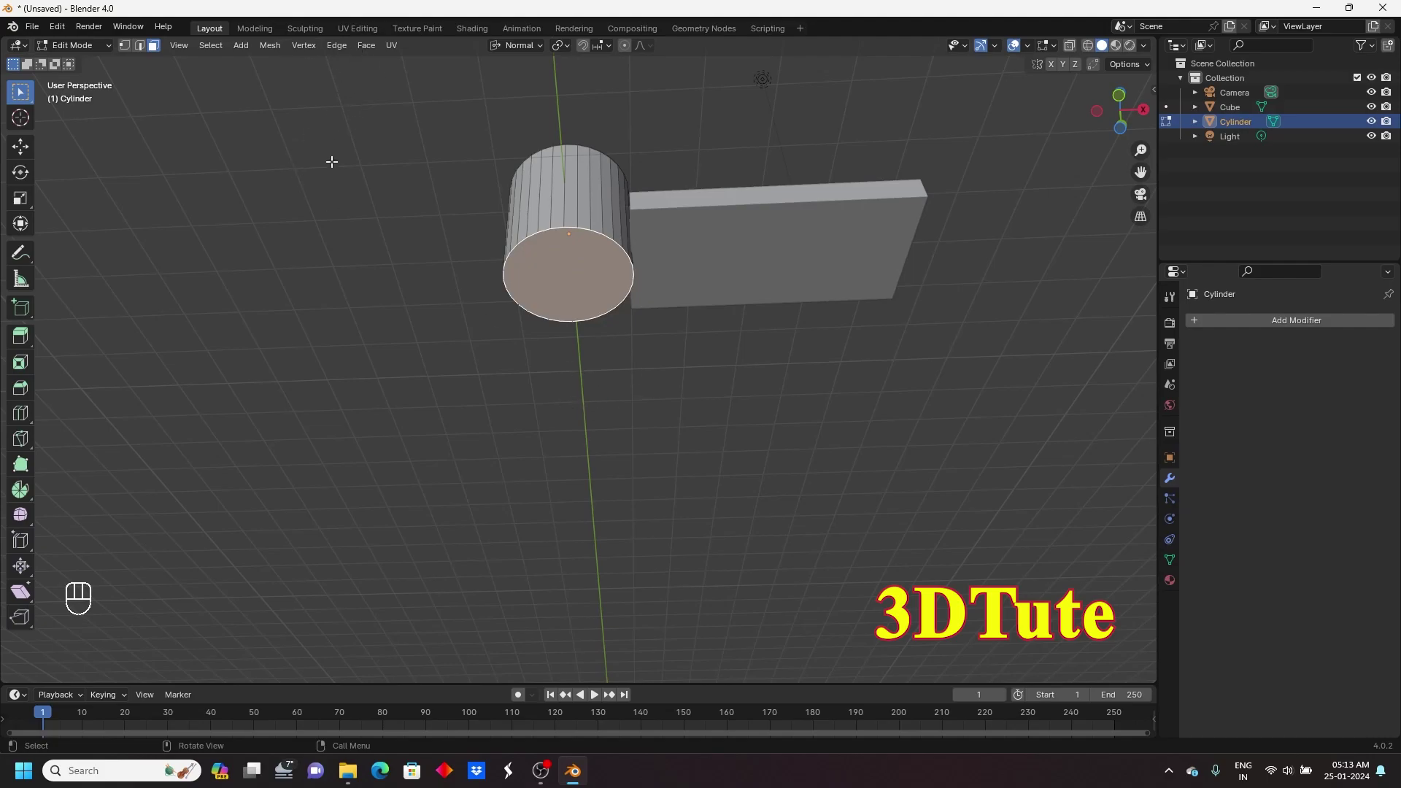
- Snap the 3D cursor to the cylinder's selected bottom face and return to Object Mode
key("shift+s")
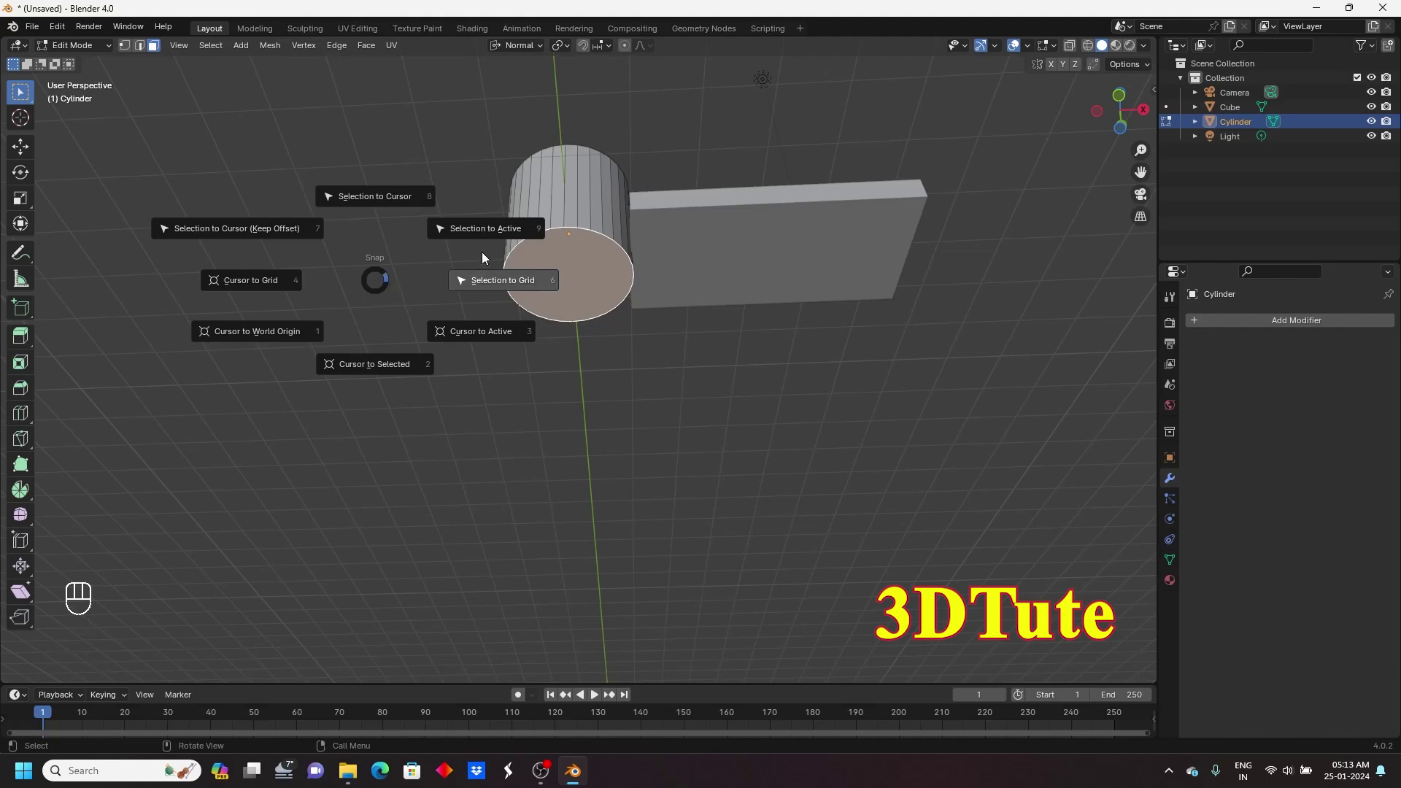
left_click(382, 363)
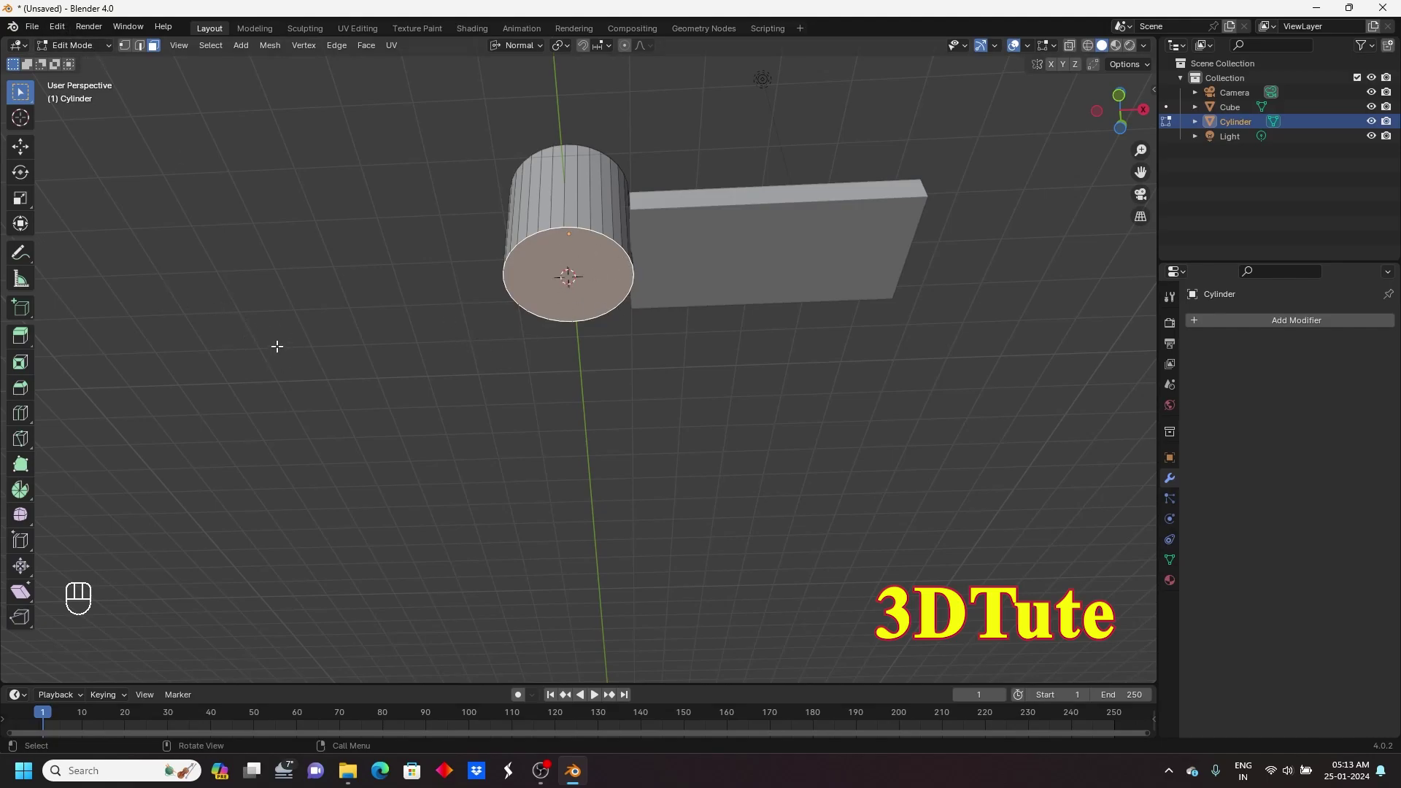
key("Tab")
middle_click_drag(278, 352, 702, 404)
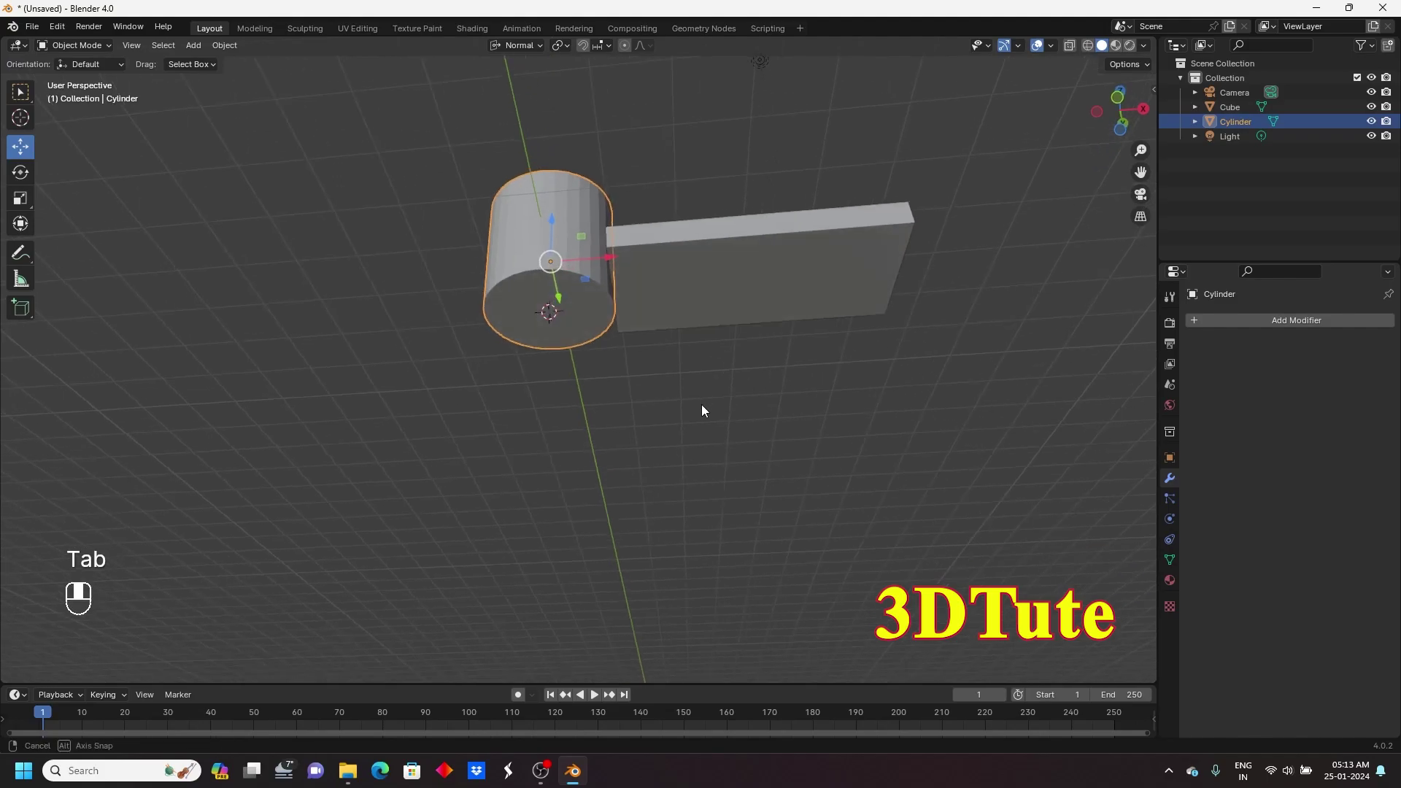
- Select the slab and set its origin to the 3D cursor
left_click(786, 280)
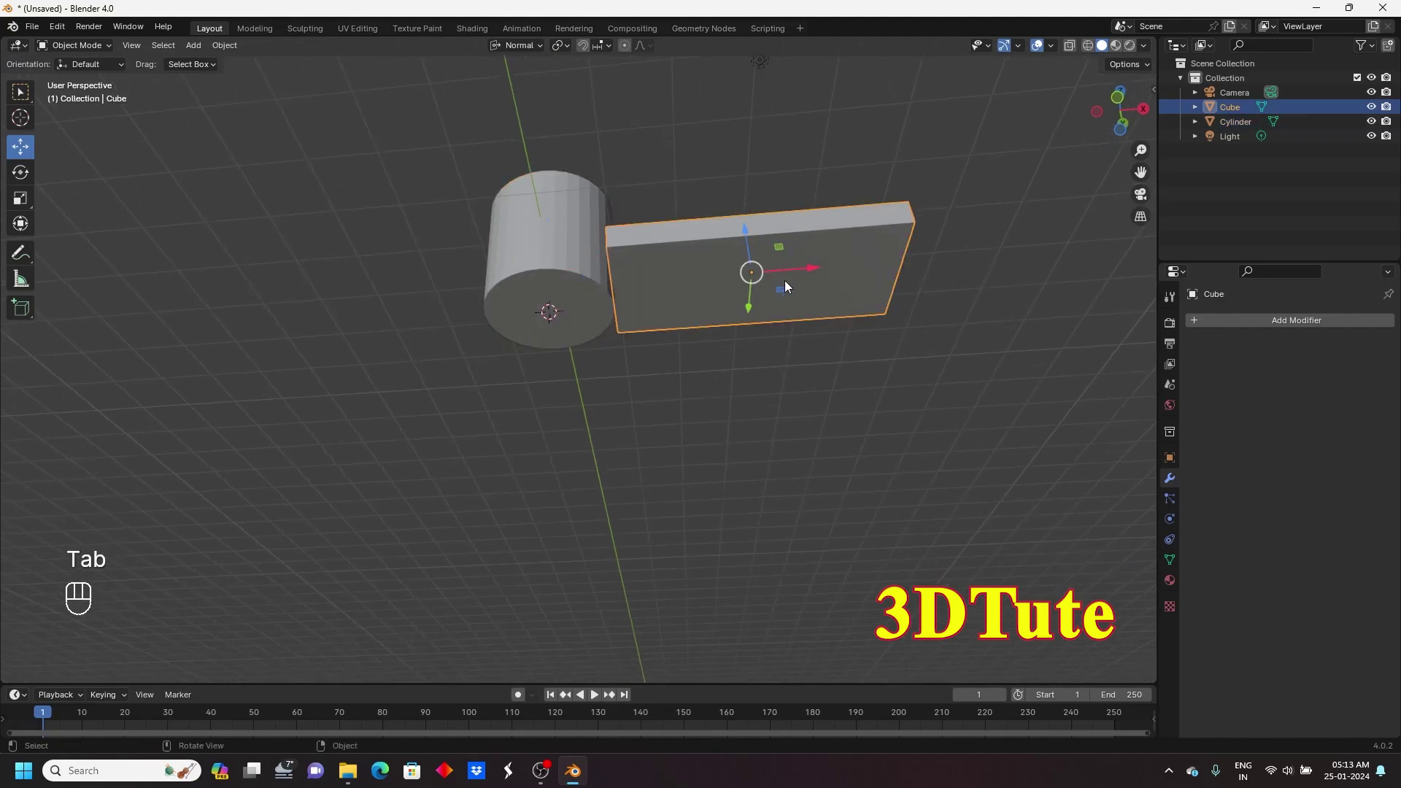
left_click(223, 46)
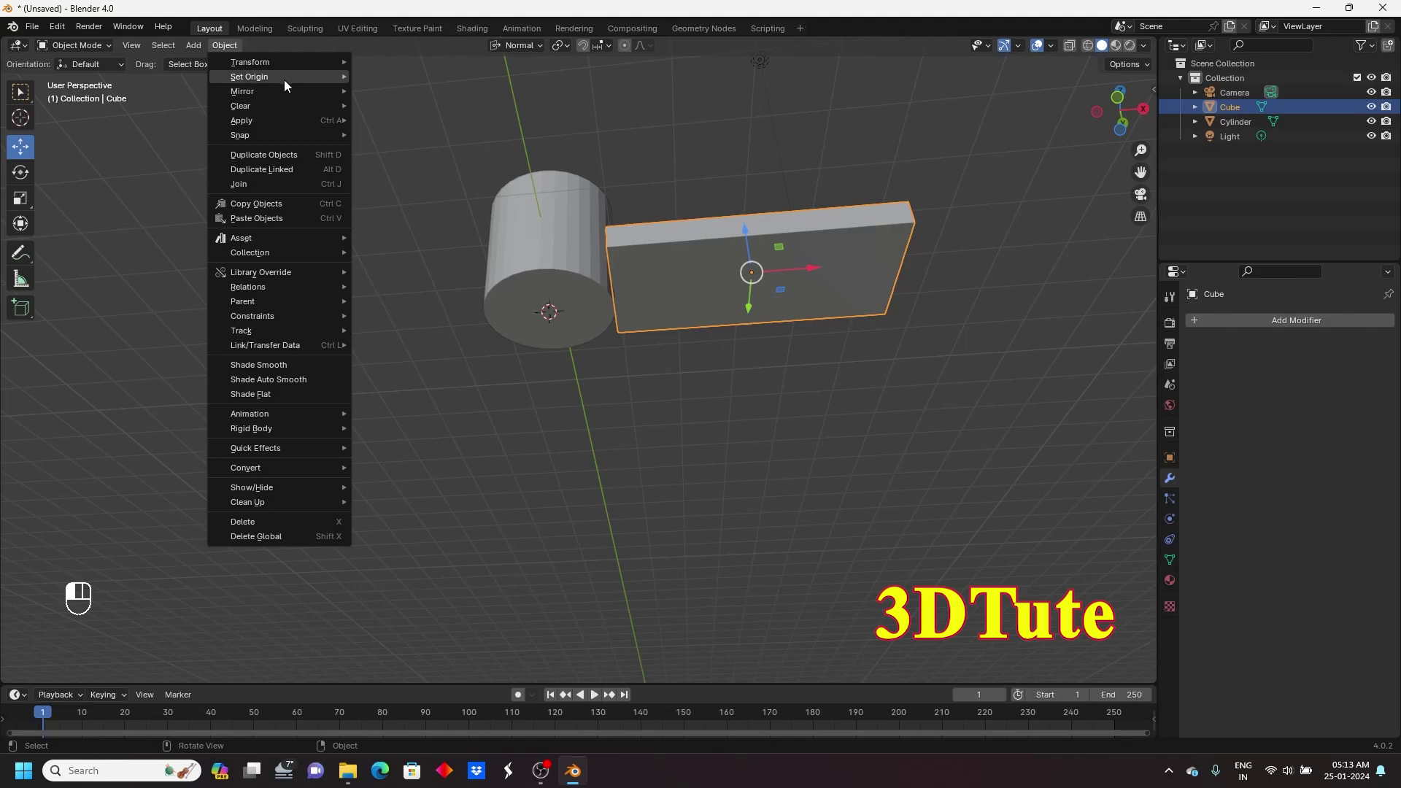
mouse_move(285, 80)
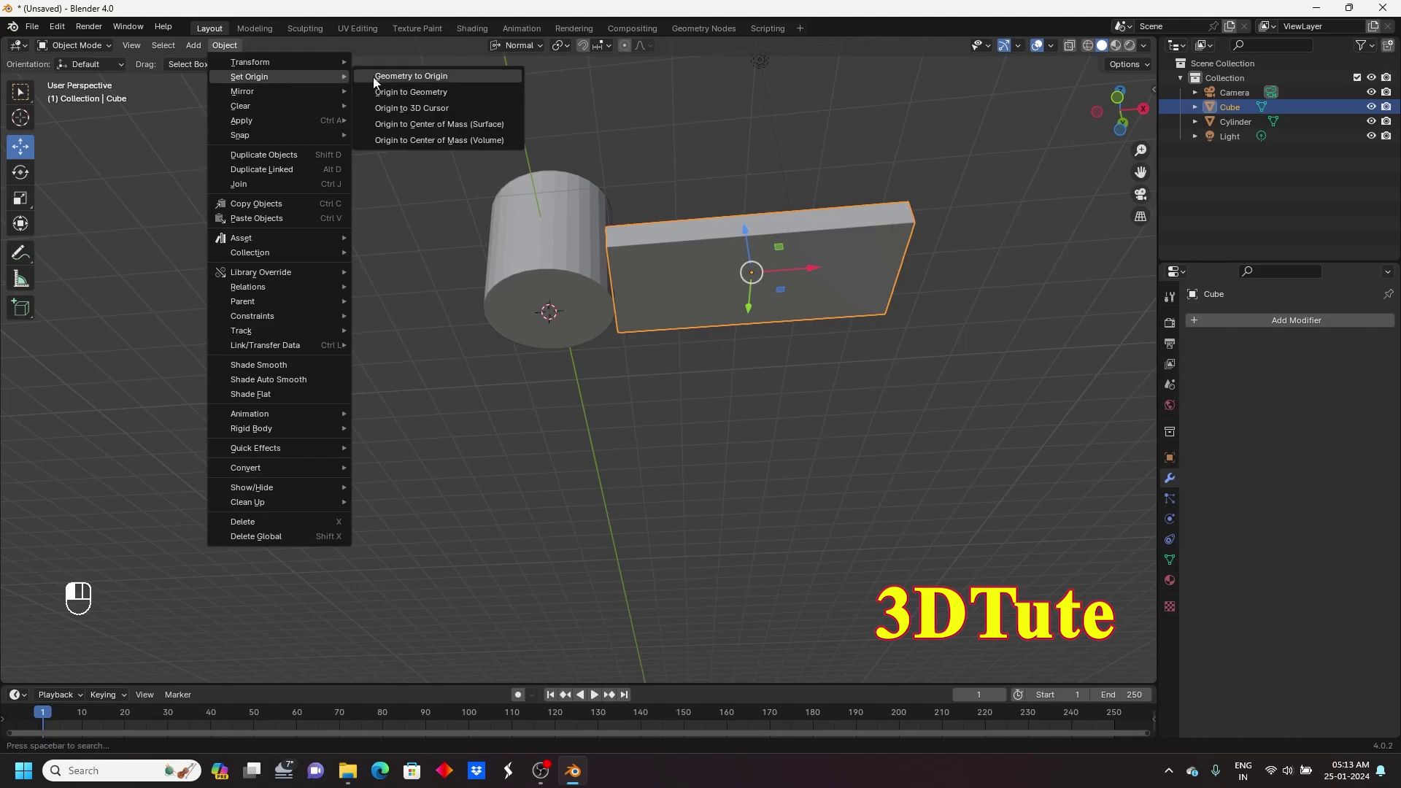
left_click(423, 108)
- Try rotating the slab around the cylinder about its relocated origin on the Z axis, and undo the rotation
left_click(21, 172)
middle_click_drag(328, 226, 423, 501)
left_click_drag(388, 511, 366, 366)
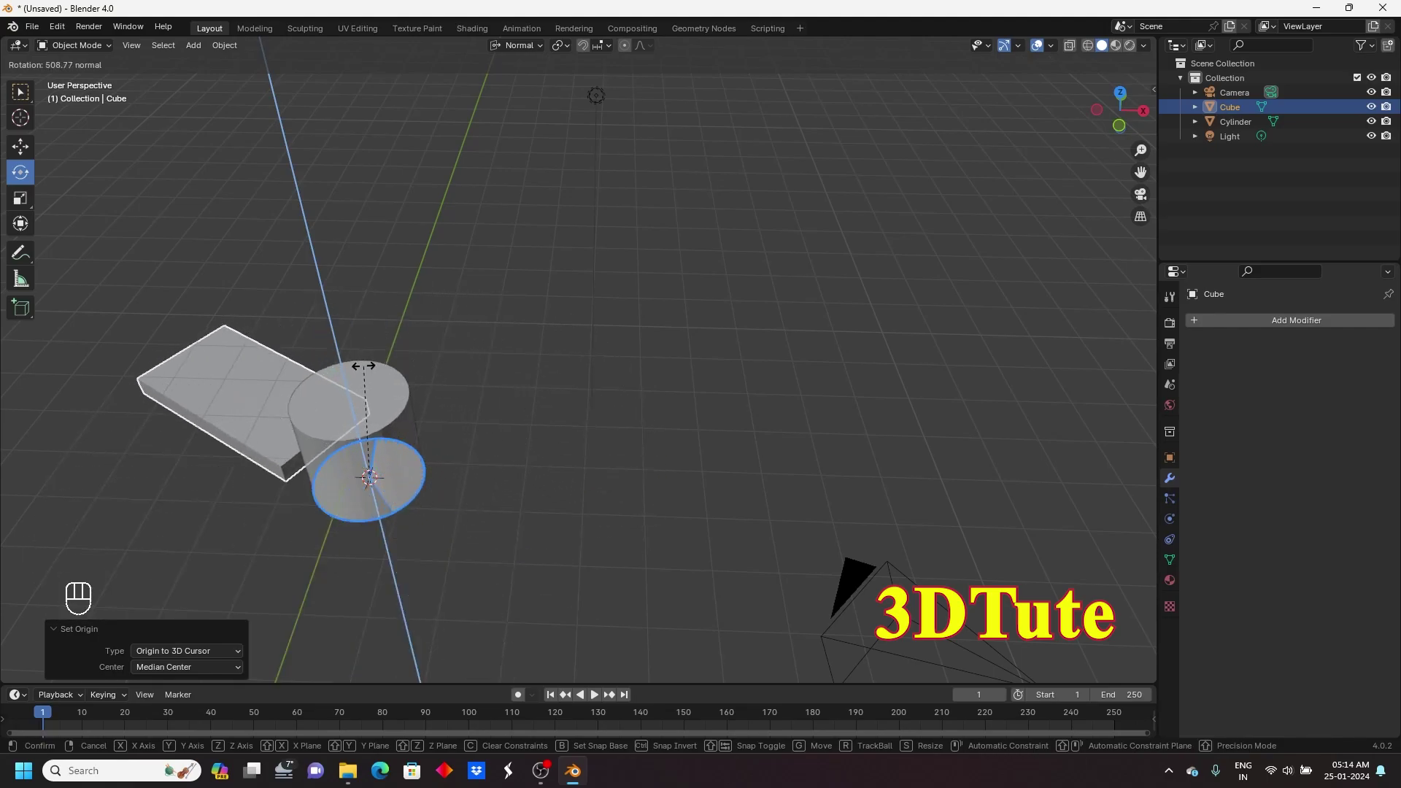
key("ctrl+z")
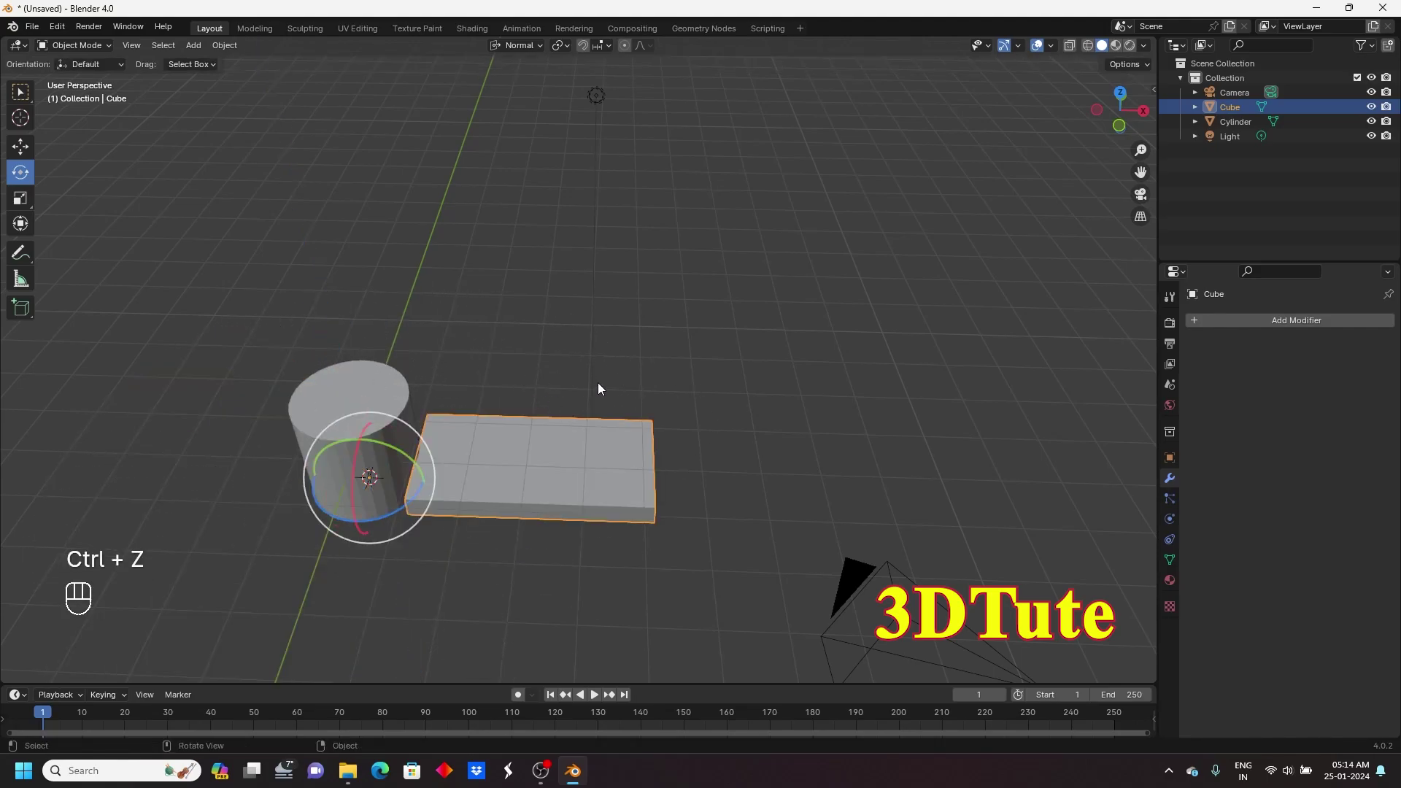
middle_click_drag(599, 383, 589, 397)
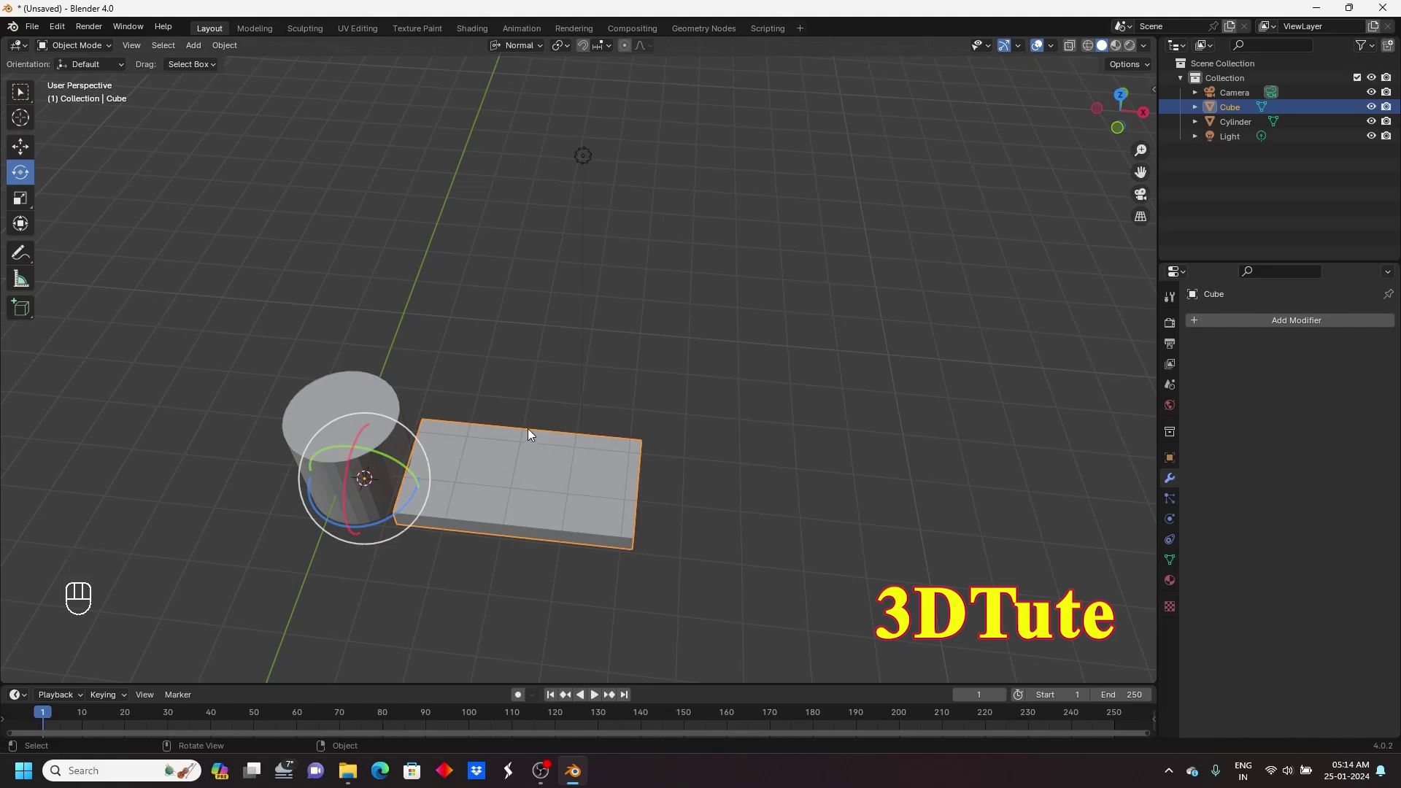
key("shift+d")
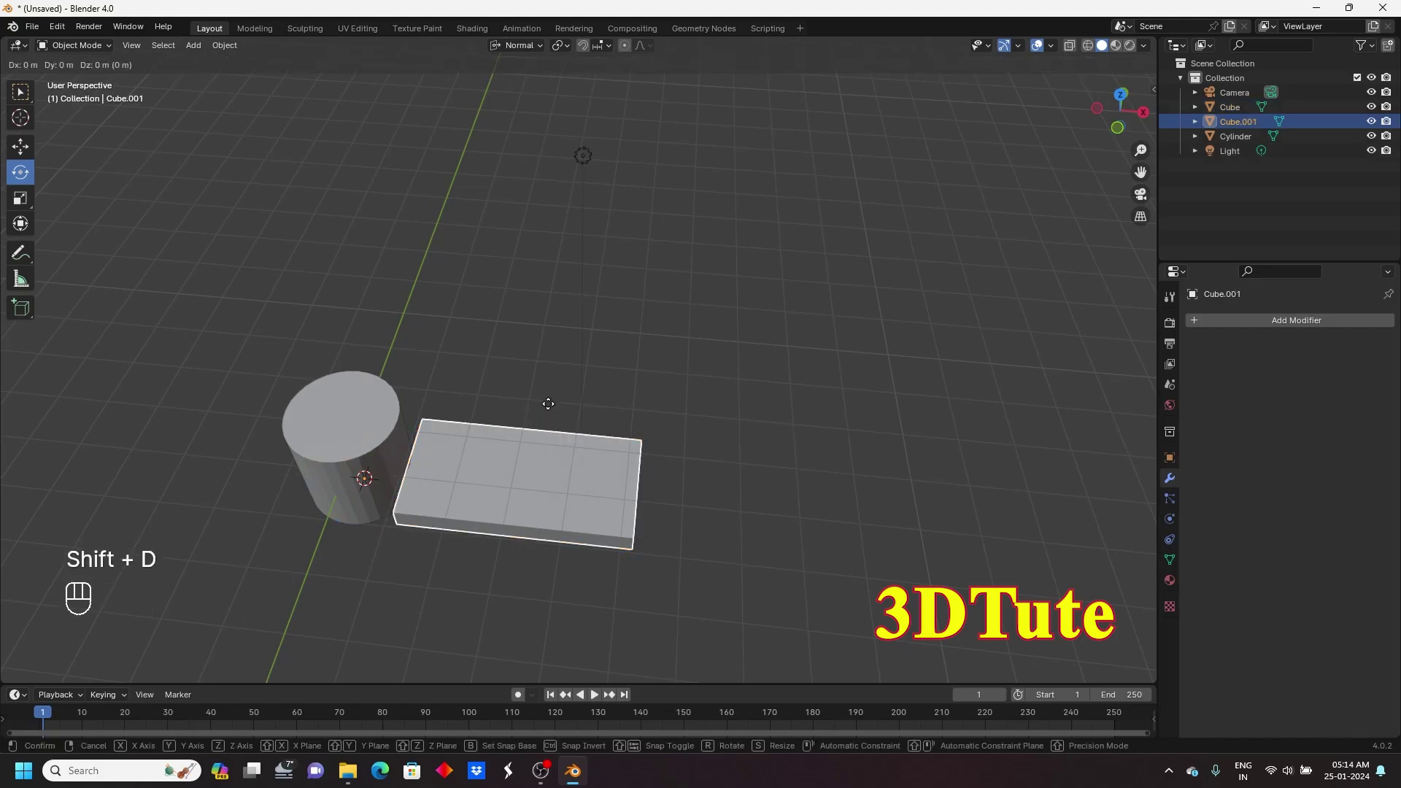
key("z")
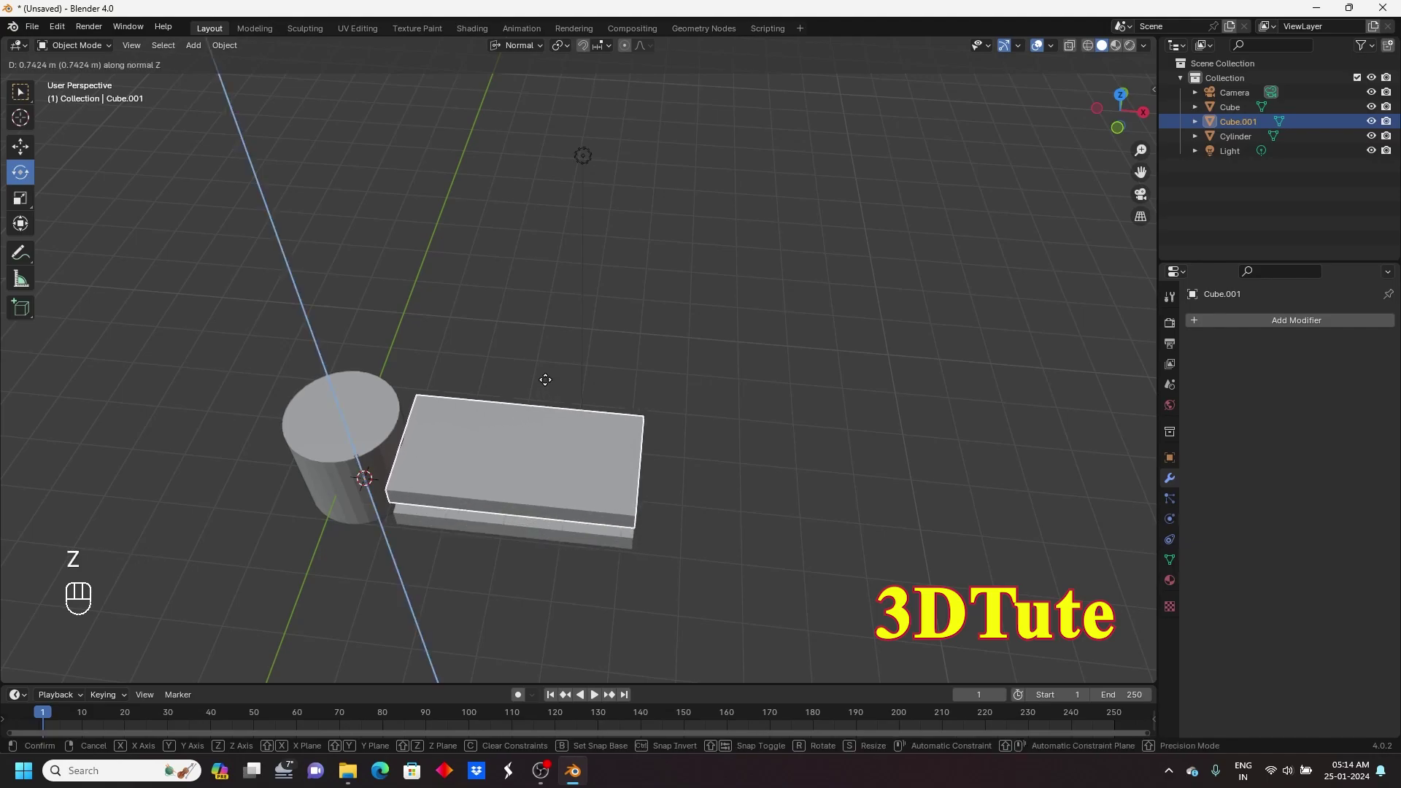
key("BackSpace")
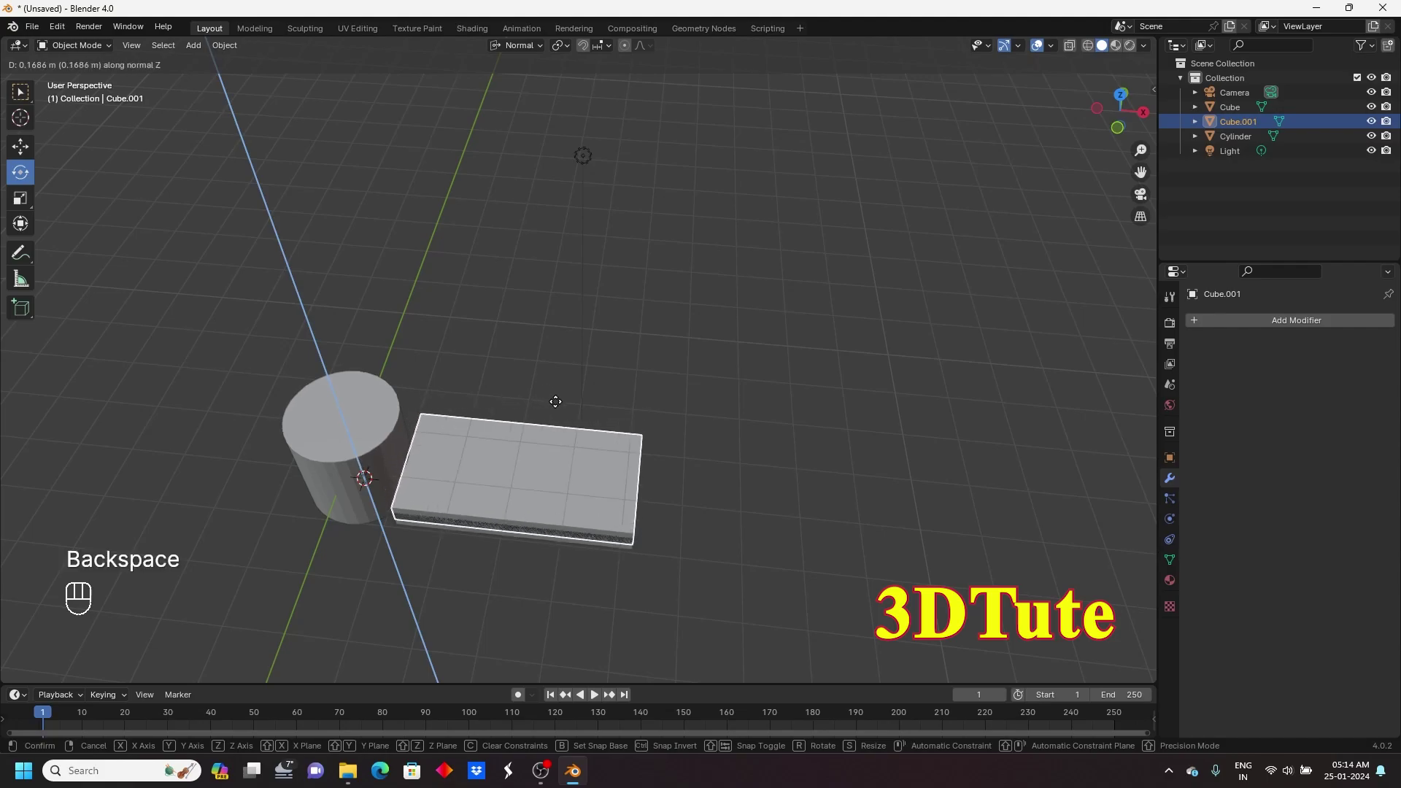
key("Delete")
left_click(657, 448)
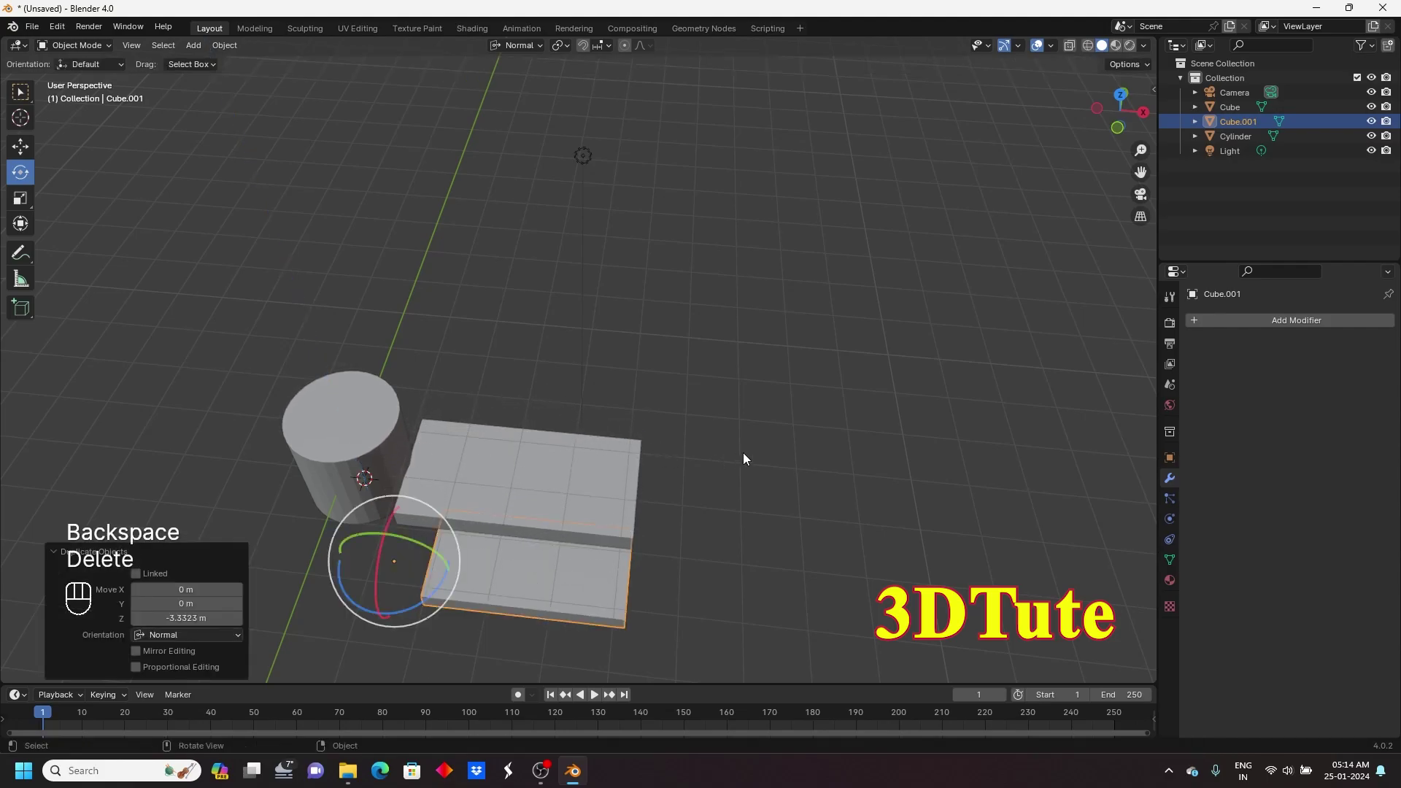
key("Delete")
- Duplicate the slab and rotate the copy 48° about the Z axis around the cylinder
left_click(565, 488)
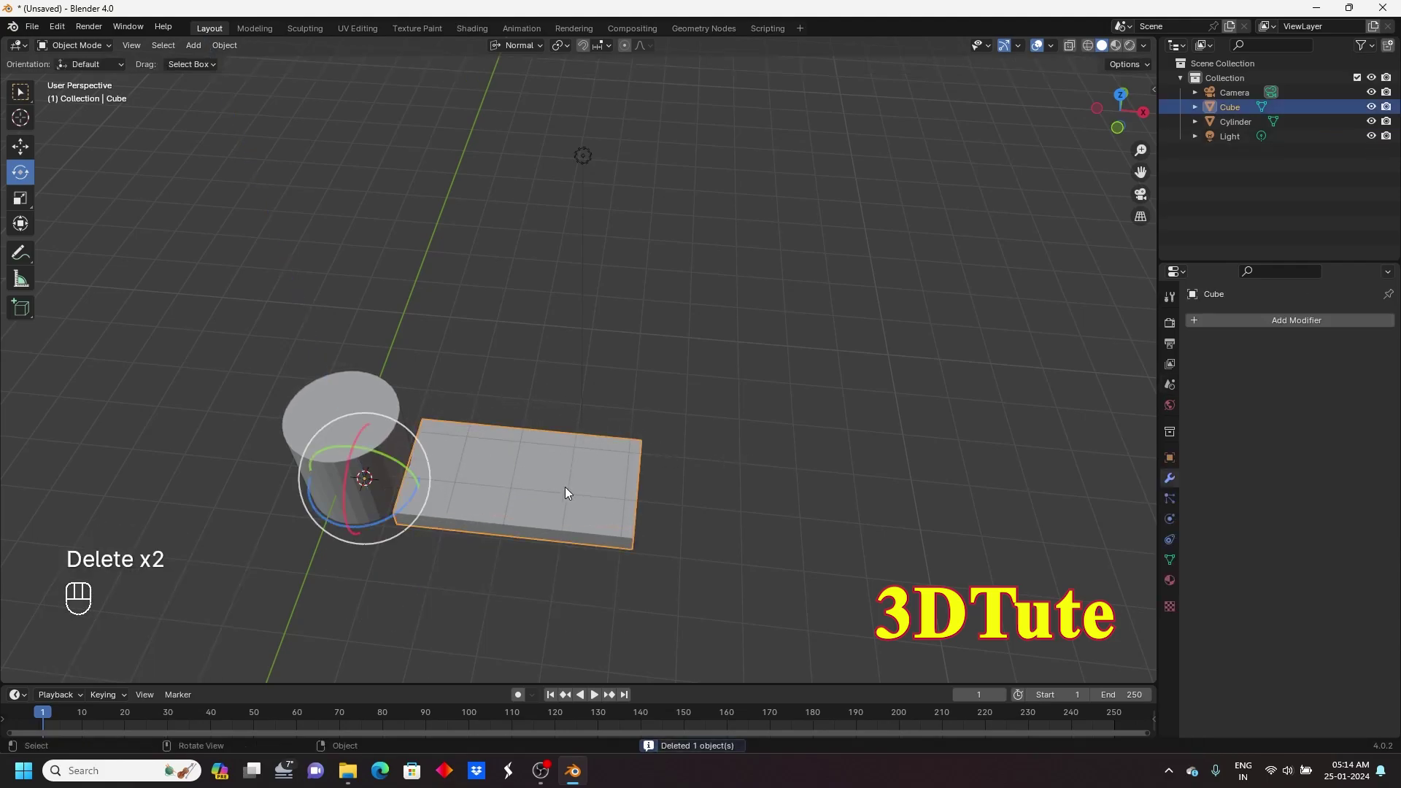
key("shift+d")
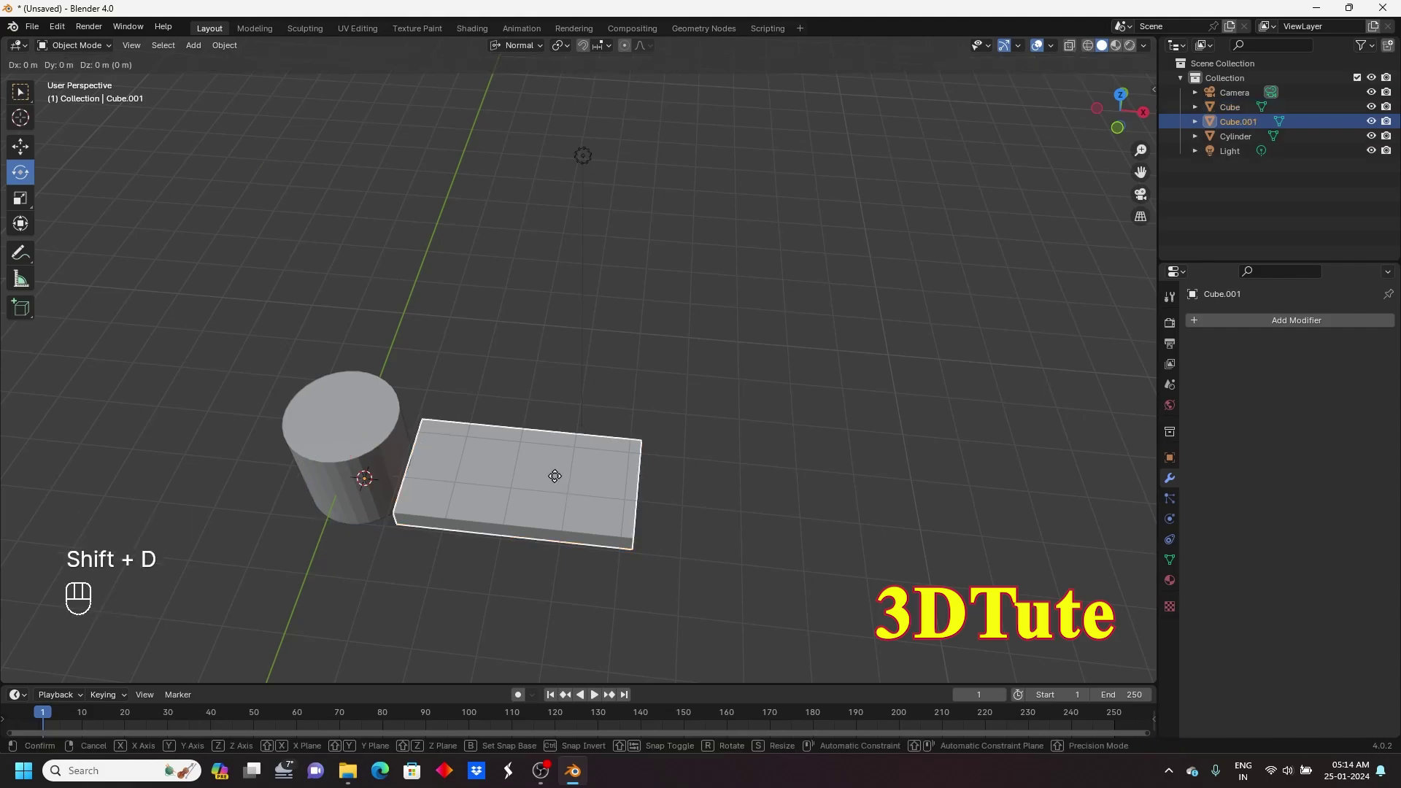
key("r")
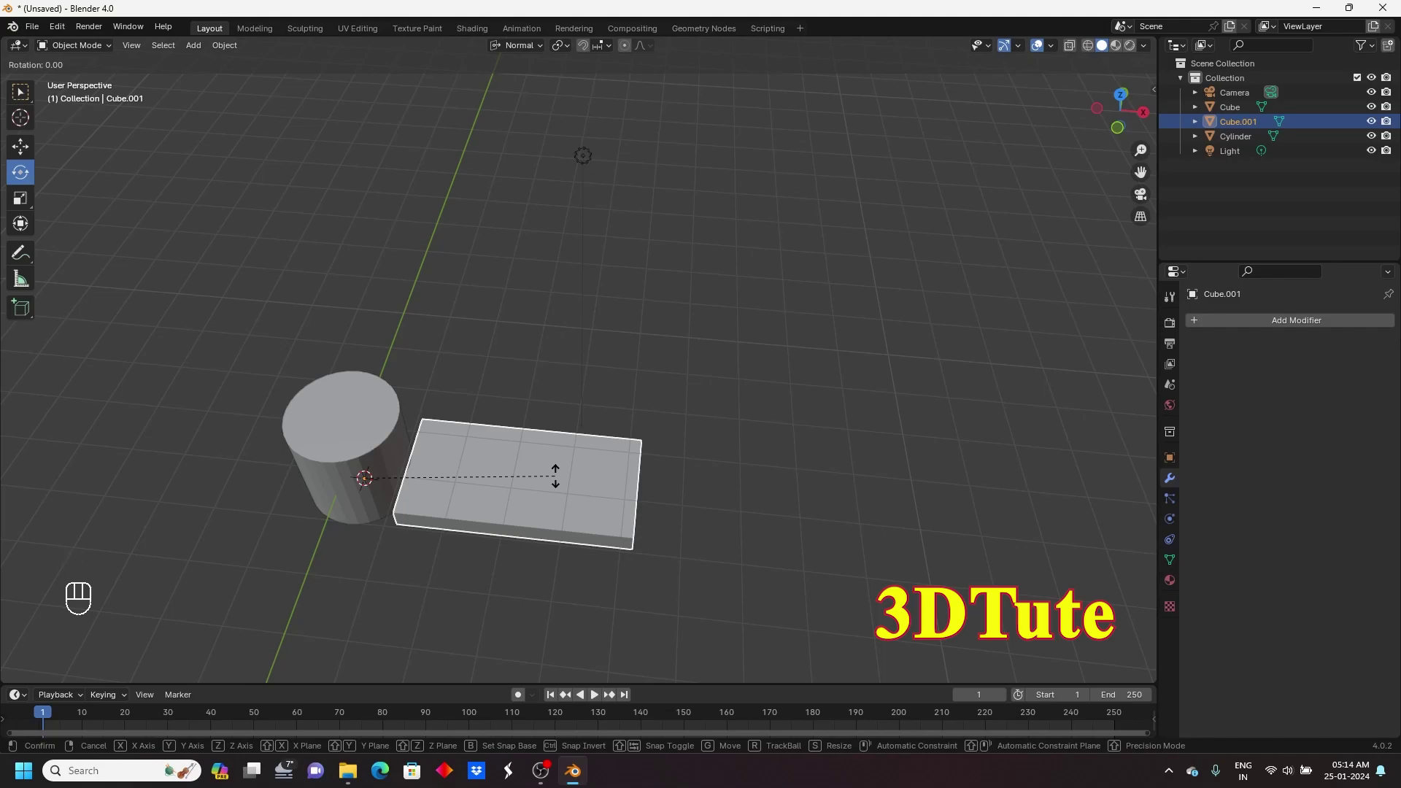
key("z")
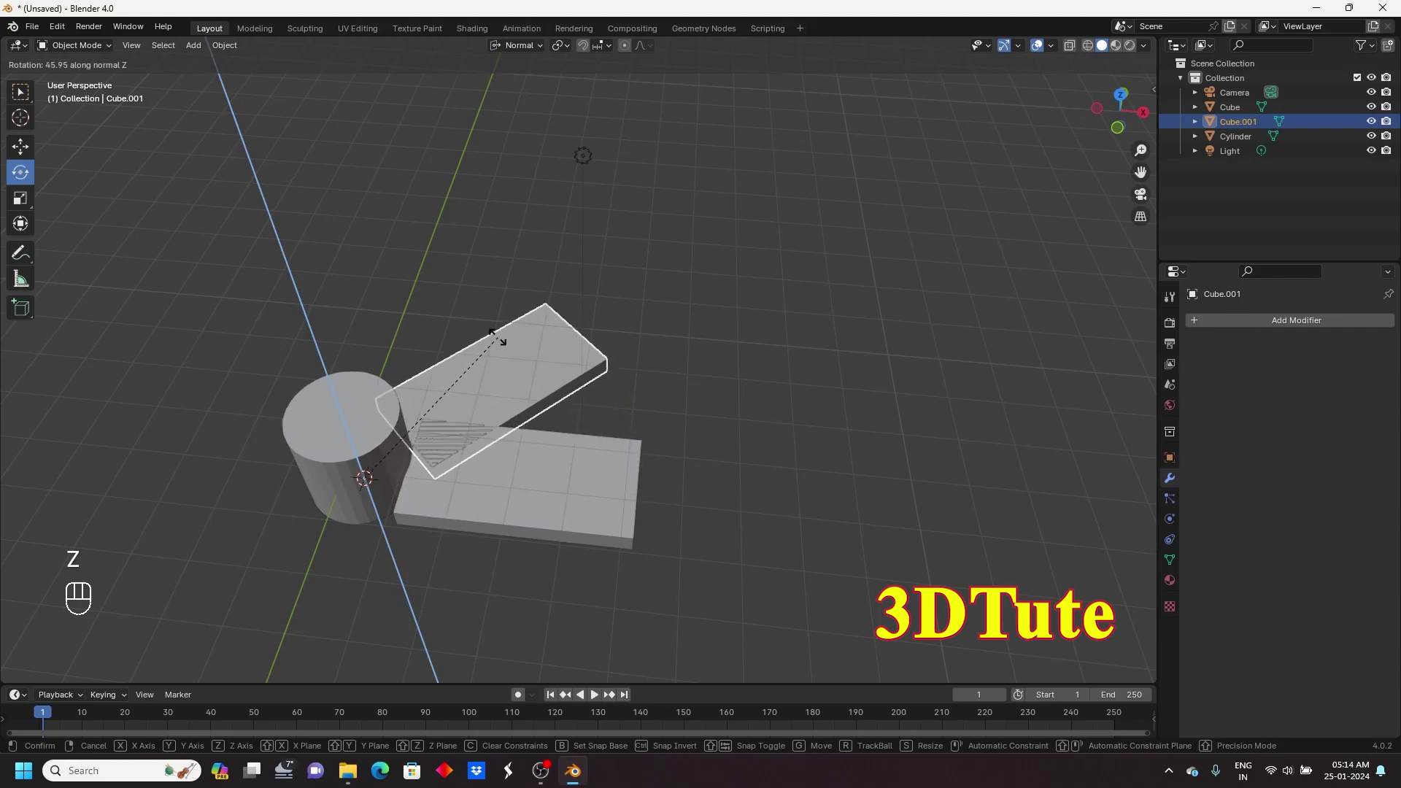
left_click(492, 334)
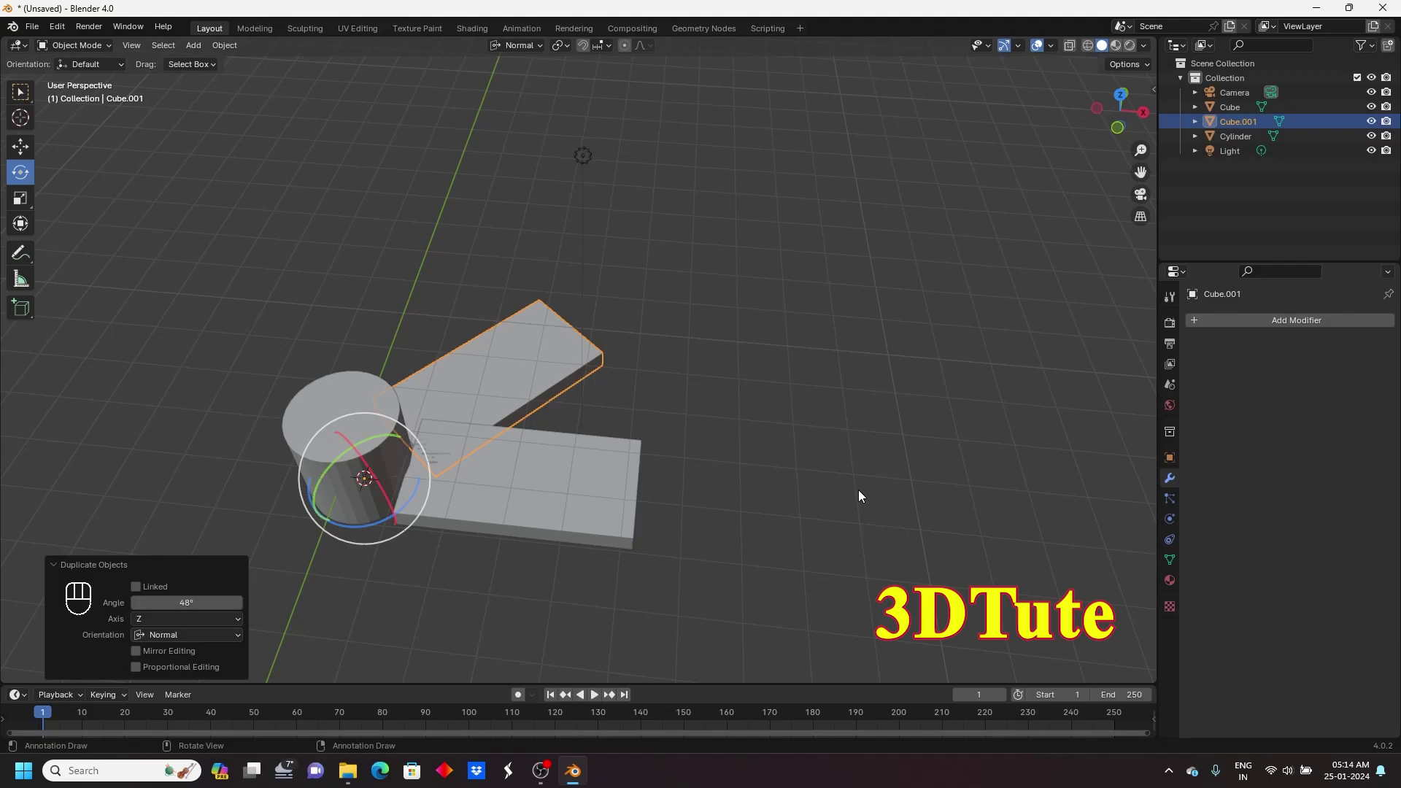
- Repeat the rotated duplication five times to arrange slabs all around the cylinder
key("shift+r")
key("shift+r")
key("shift+r")
key("shift+r")
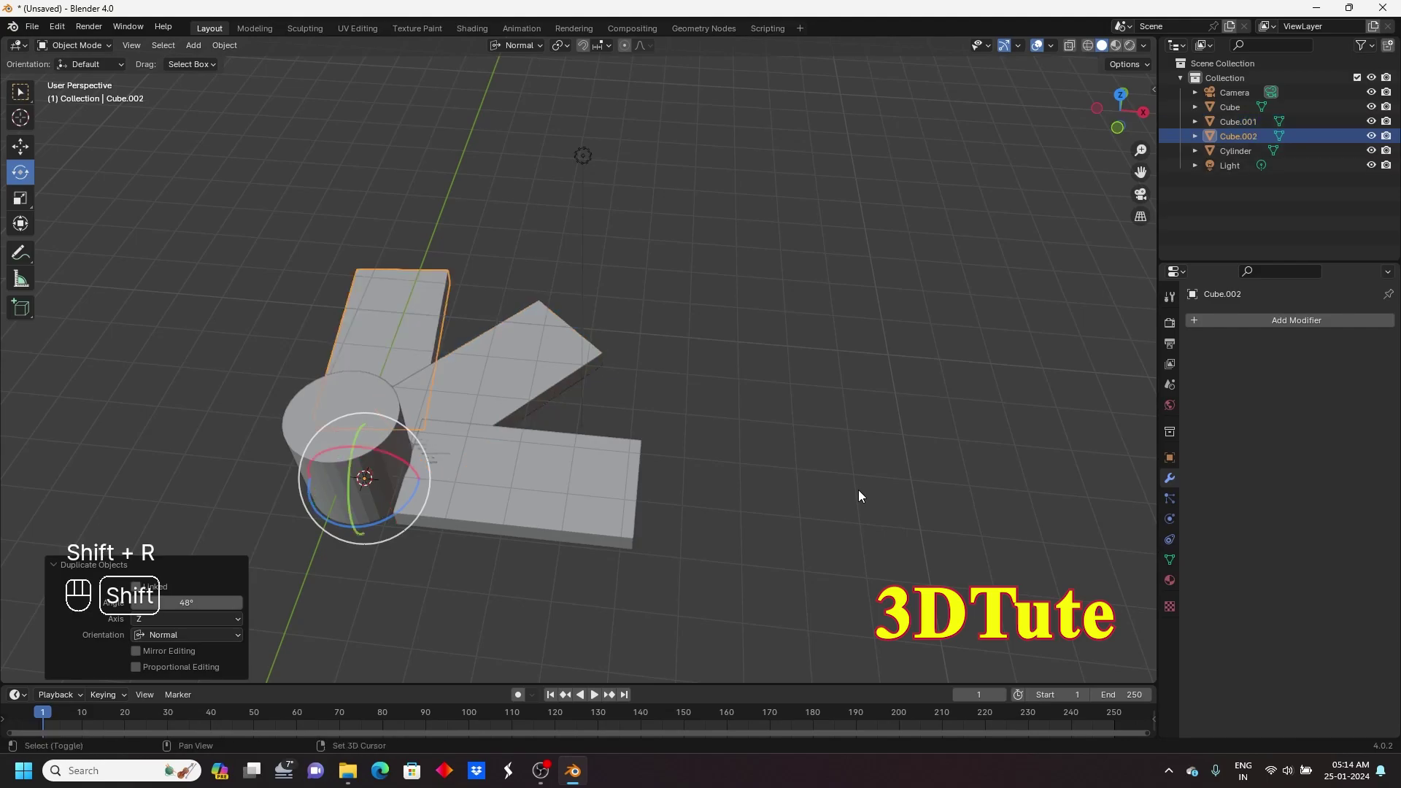
key("shift+r")
- Select the cylinder, all slabs and the light together and delete them, keeping the camera
middle_click_drag(848, 491, 646, 595)
left_click_drag(645, 595, 232, 139)
key("Delete")
middle_click_drag(469, 369, 324, 128)
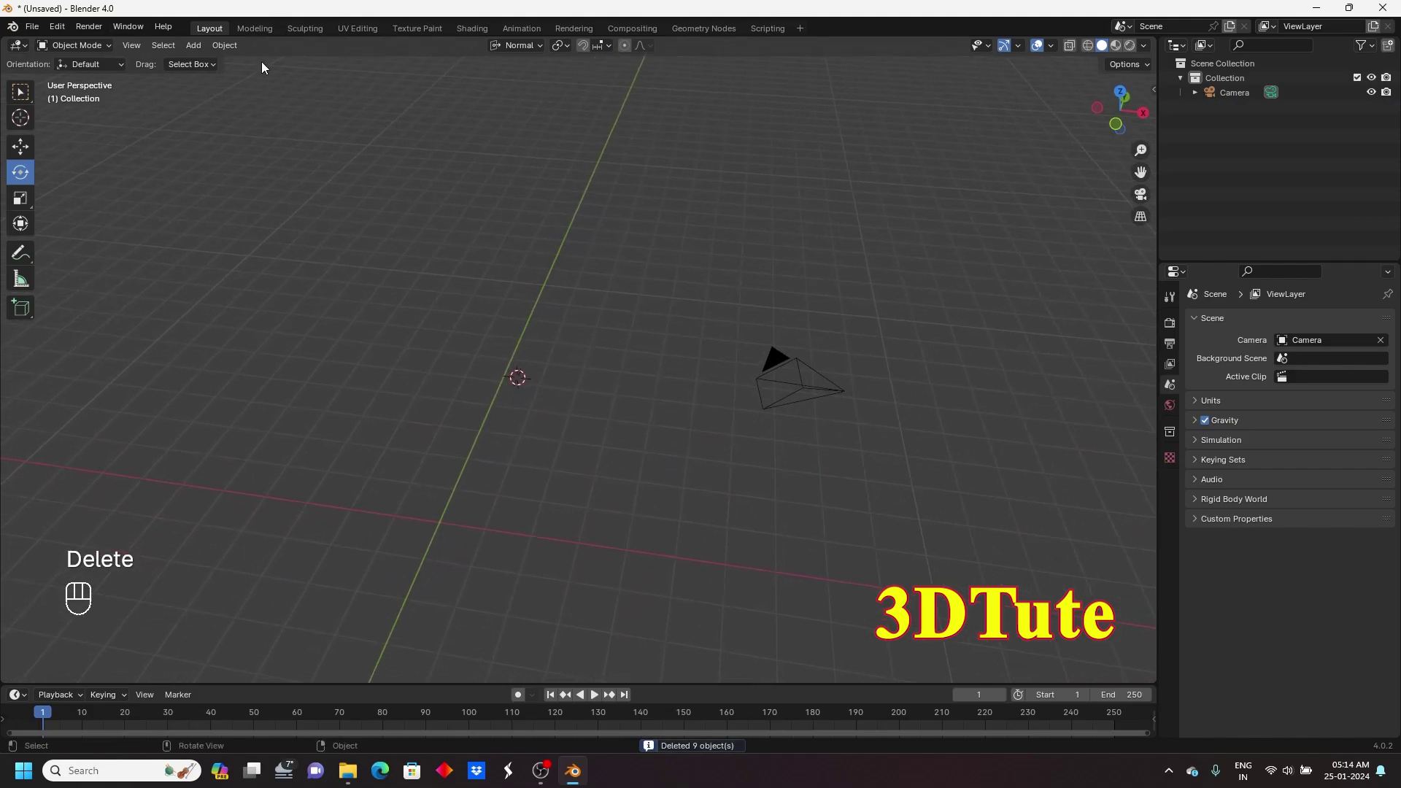
- Add a UV sphere at the 3D cursor and set its segments to 25
left_click(225, 45)
mouse_move(195, 44)
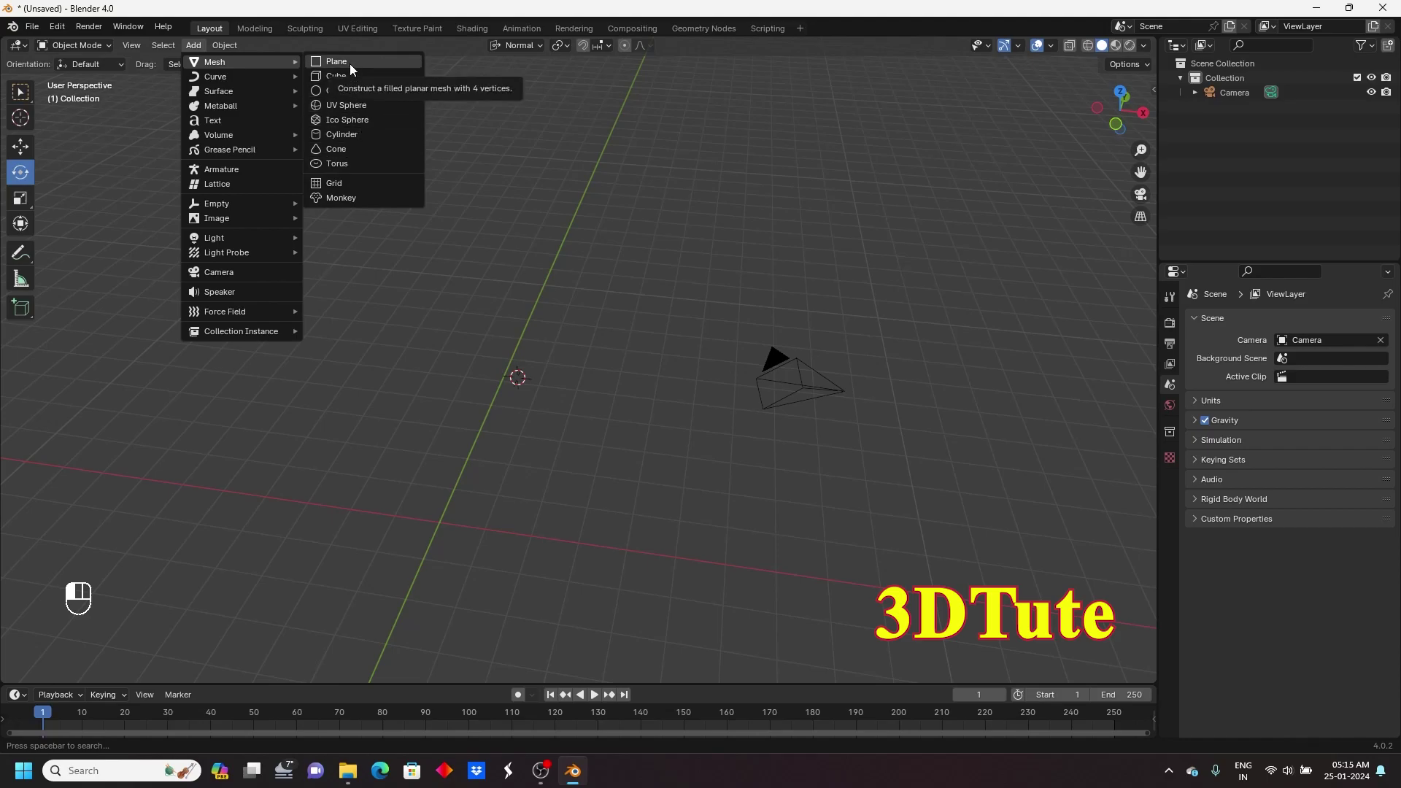
left_click(344, 105)
scroll(510, 466, "up", 5)
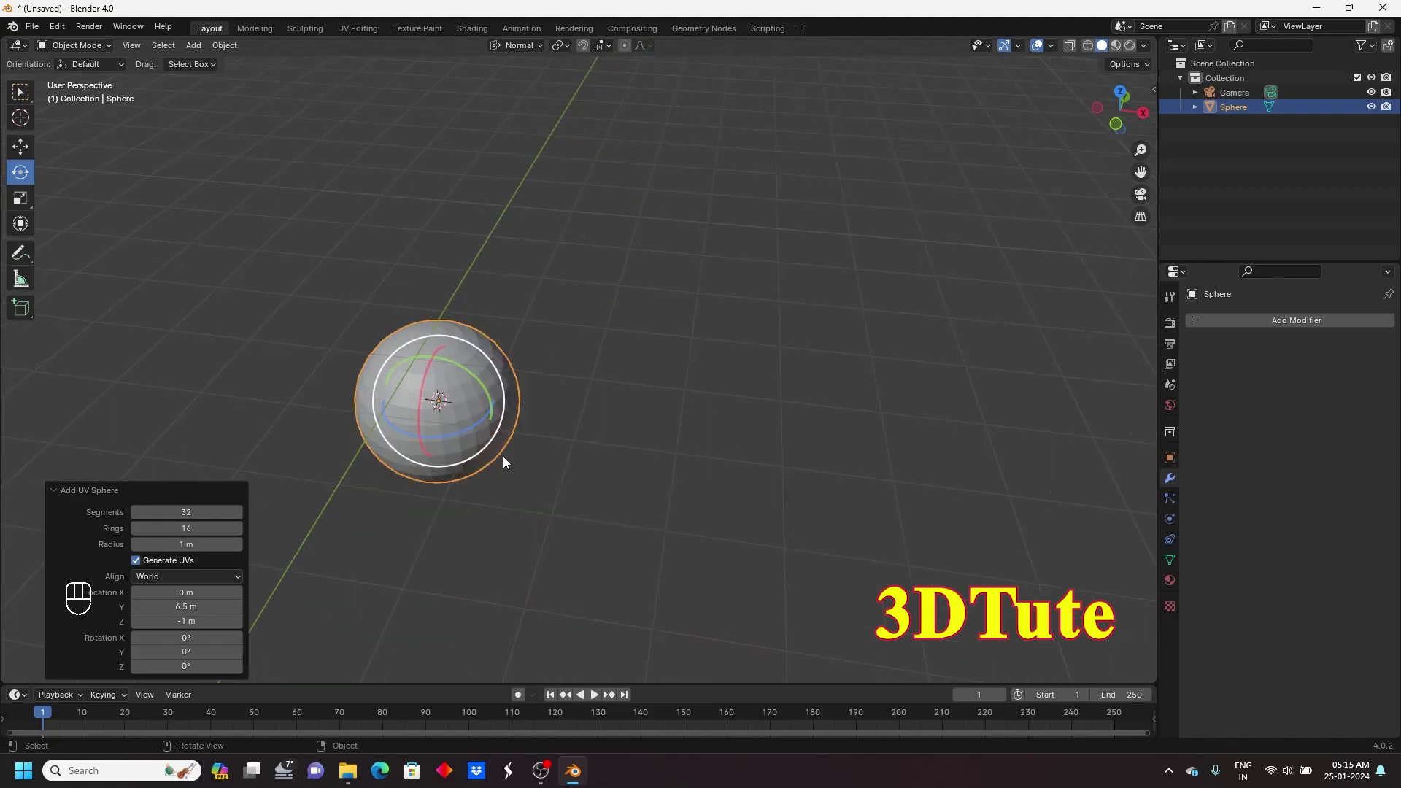
mouse_move(171, 515)
left_mouse_down()
mouse_move(153, 515)
mouse_move(197, 515)
left_mouse_up()
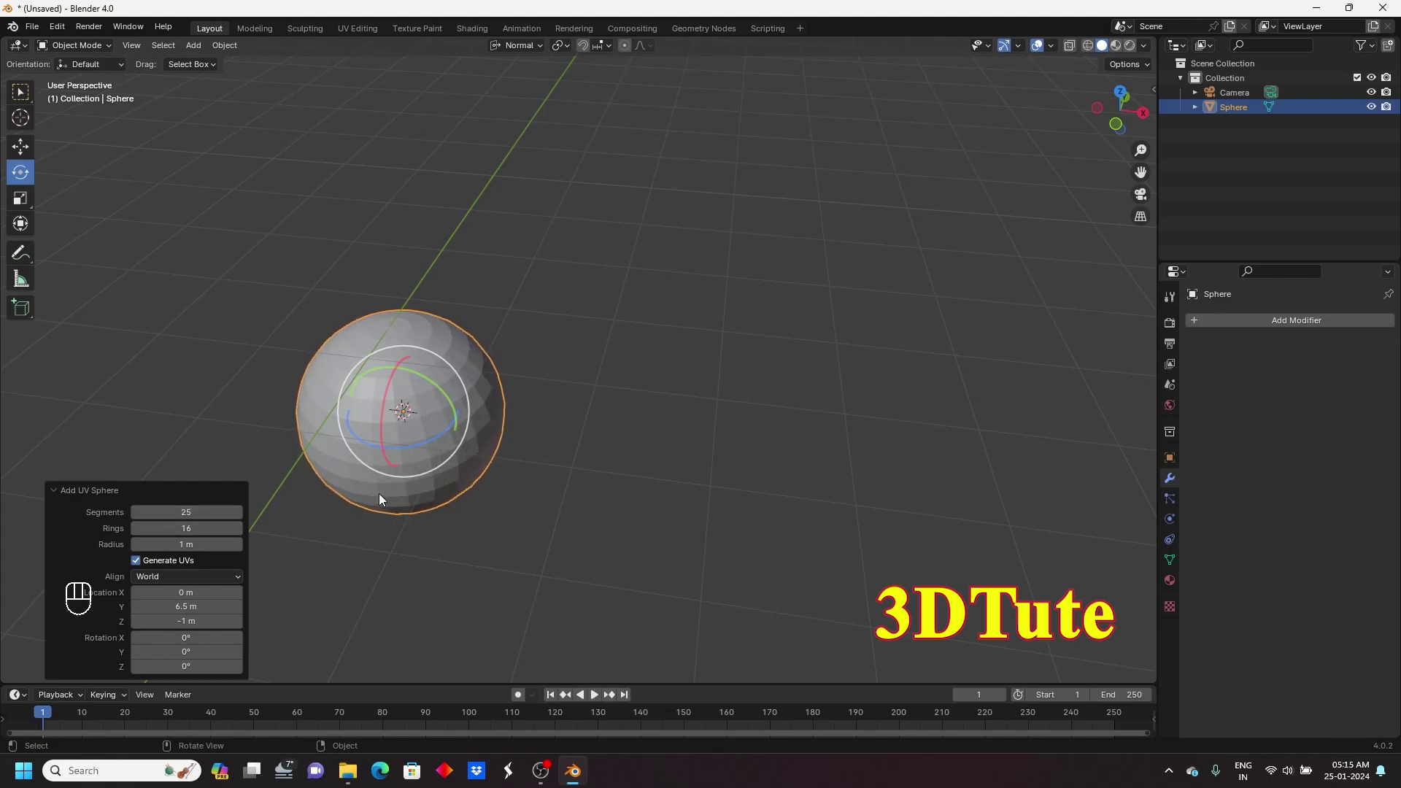
- Turn on the wireframe overlay and set the sphere to 21 segments, 15 rings and a 0.89 m radius
left_click(1051, 46)
left_click(961, 293)
mouse_move(185, 517)
left_mouse_down()
mouse_move(201, 532)
mouse_move(182, 532)
mouse_move(203, 530)
left_mouse_up()
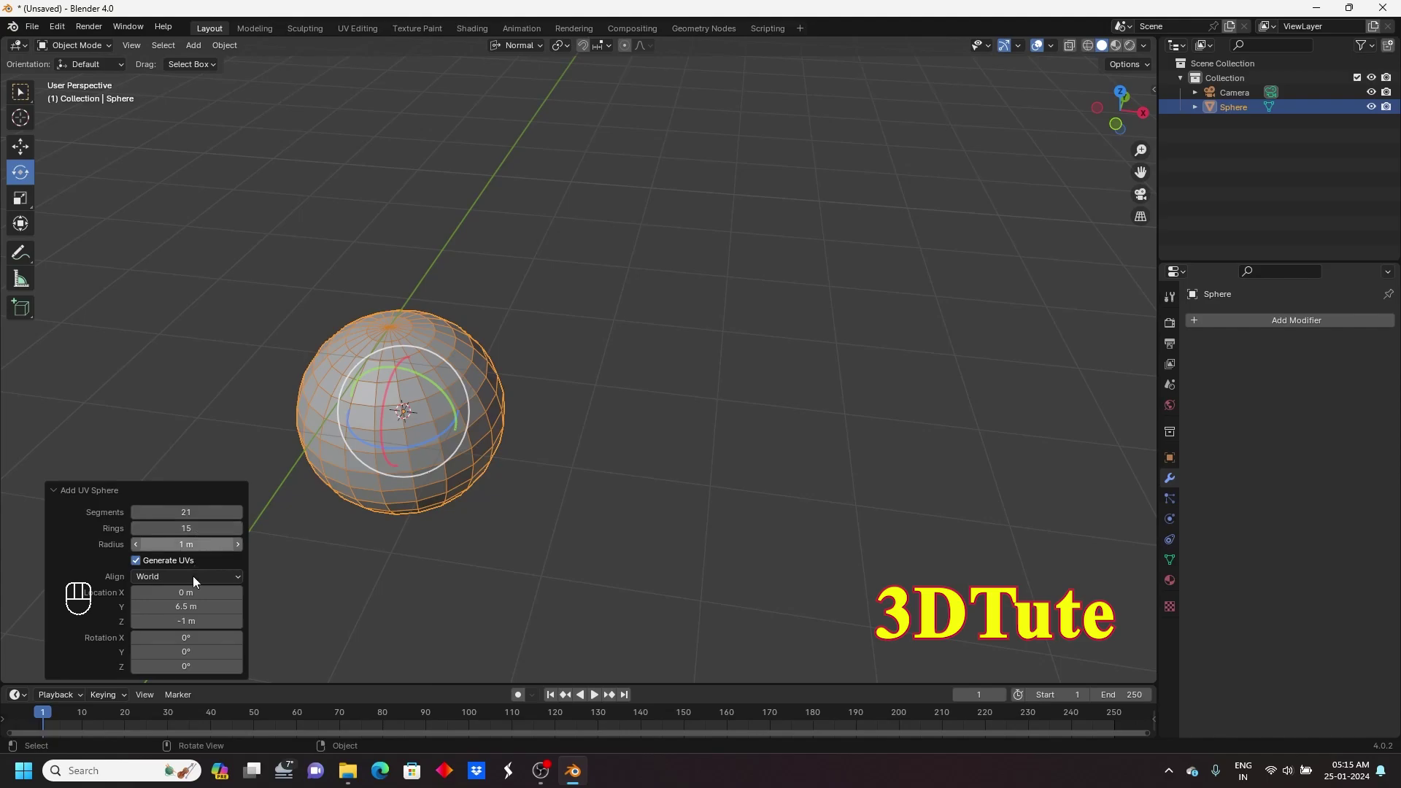
mouse_move(195, 546)
left_mouse_down()
mouse_move(213, 549)
mouse_move(193, 545)
left_mouse_up()
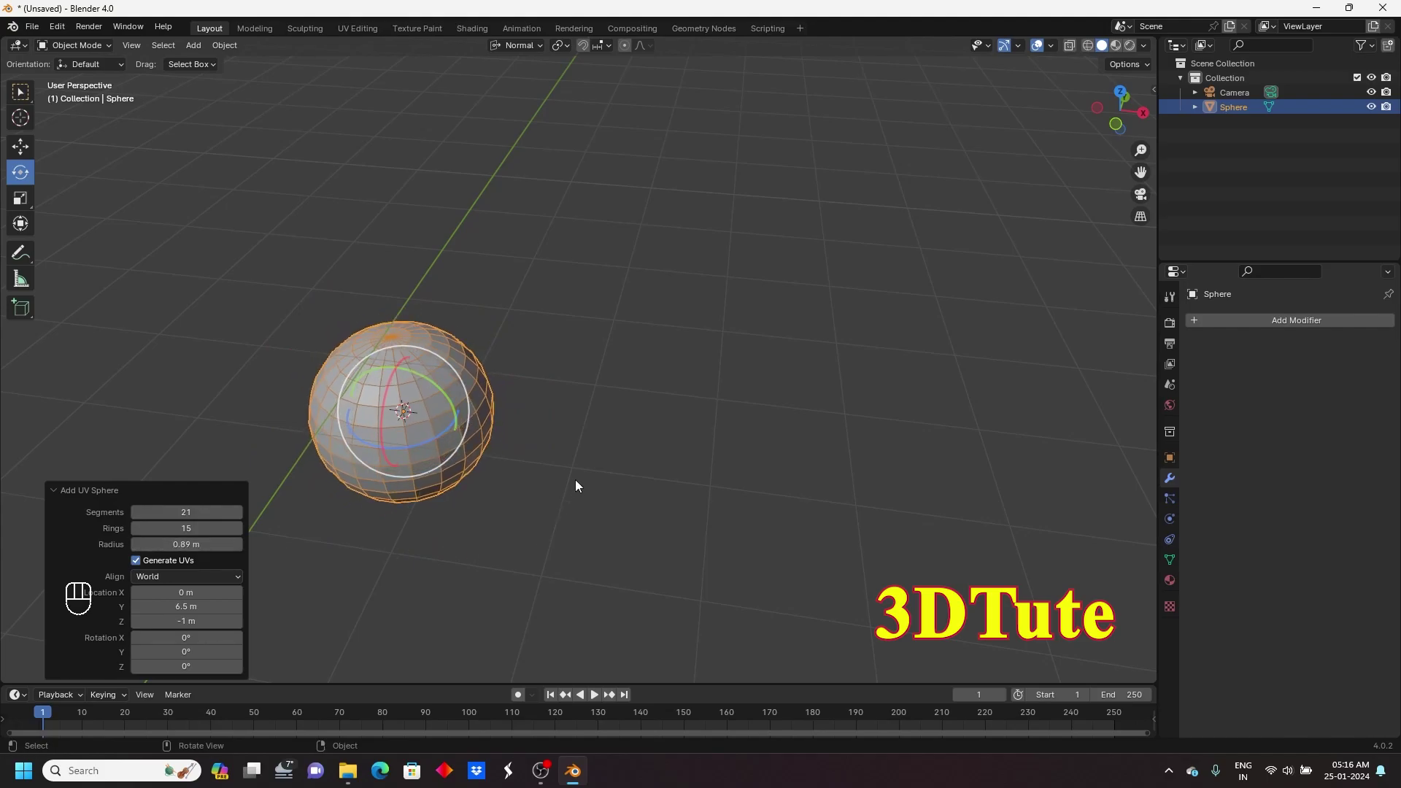
- Activate the Move tool, deselect the sphere and reopen its Add UV Sphere creation settings
left_click(21, 148)
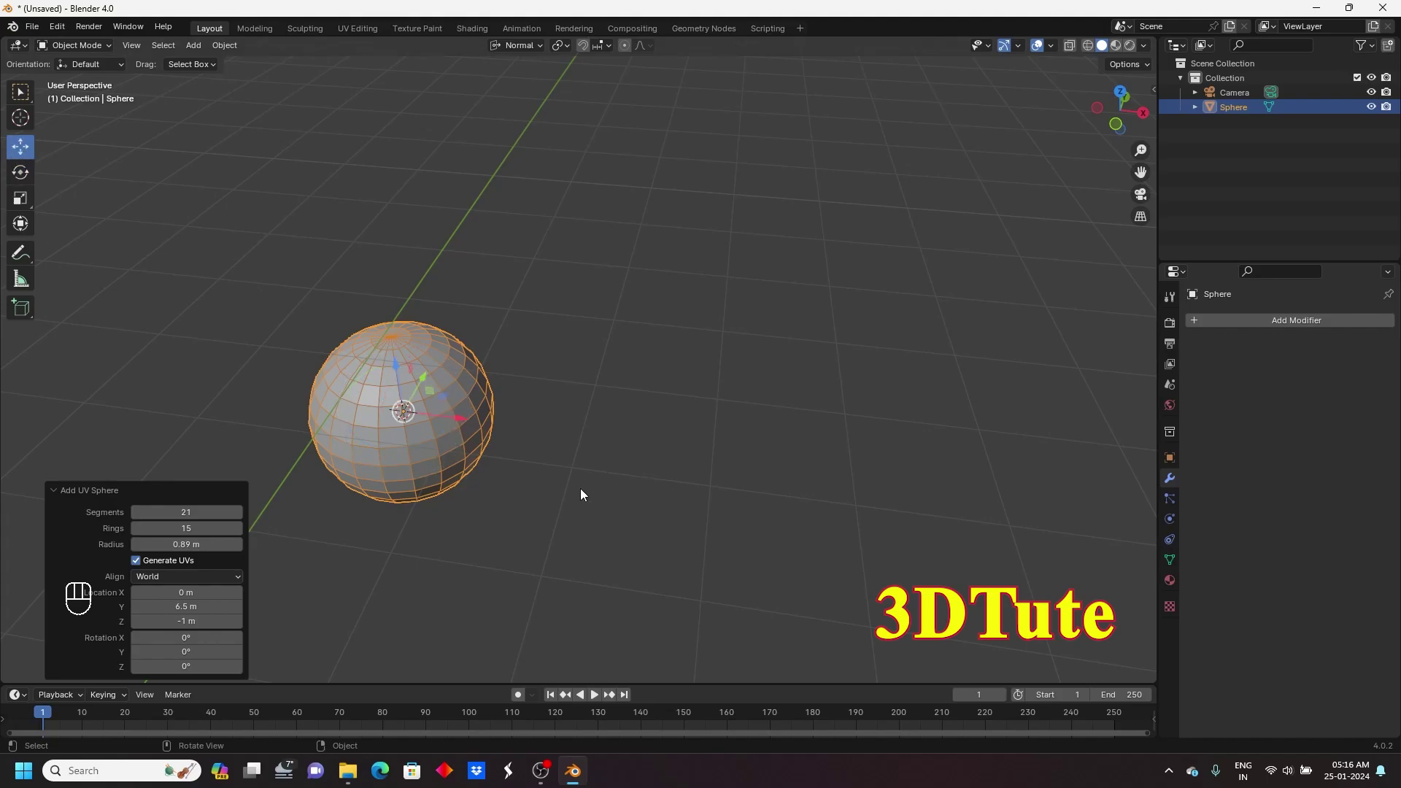
left_click(839, 381)
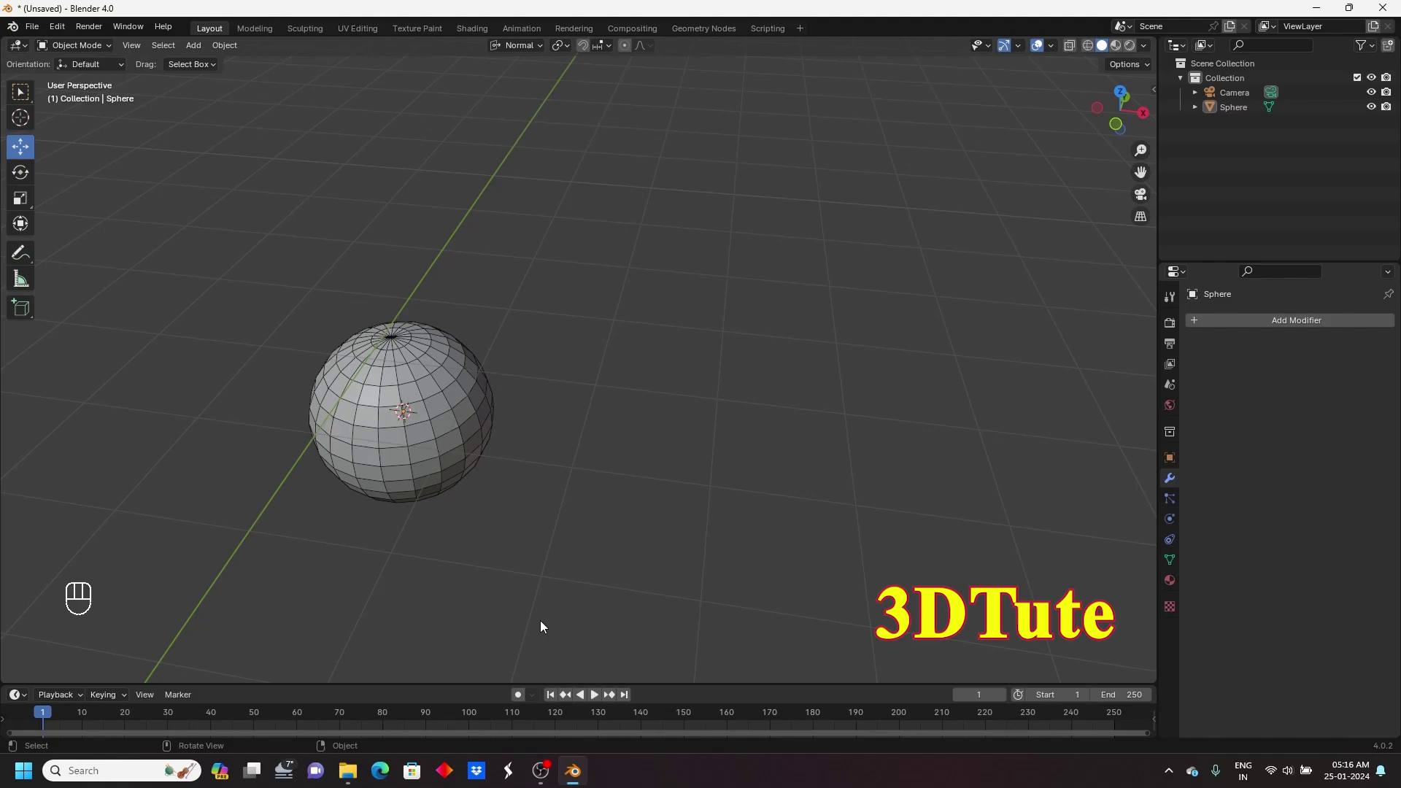
key("F9")
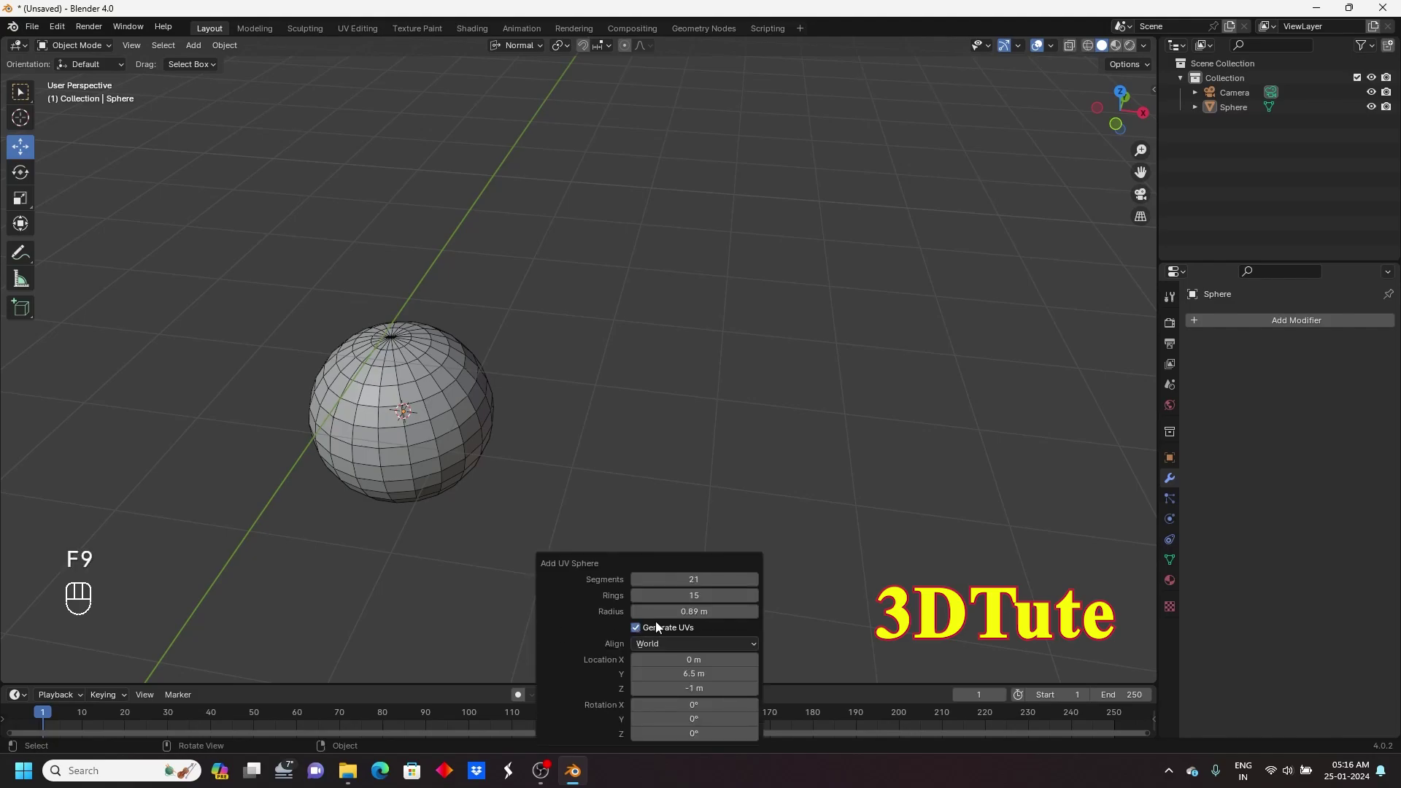
- Select the sphere, move it about 3.29 m along its X axis, and delete it
mouse_move(703, 582)
left_mouse_down()
mouse_move(670, 595)
mouse_move(675, 581)
mouse_move(694, 594)
left_mouse_up()
left_click(464, 432)
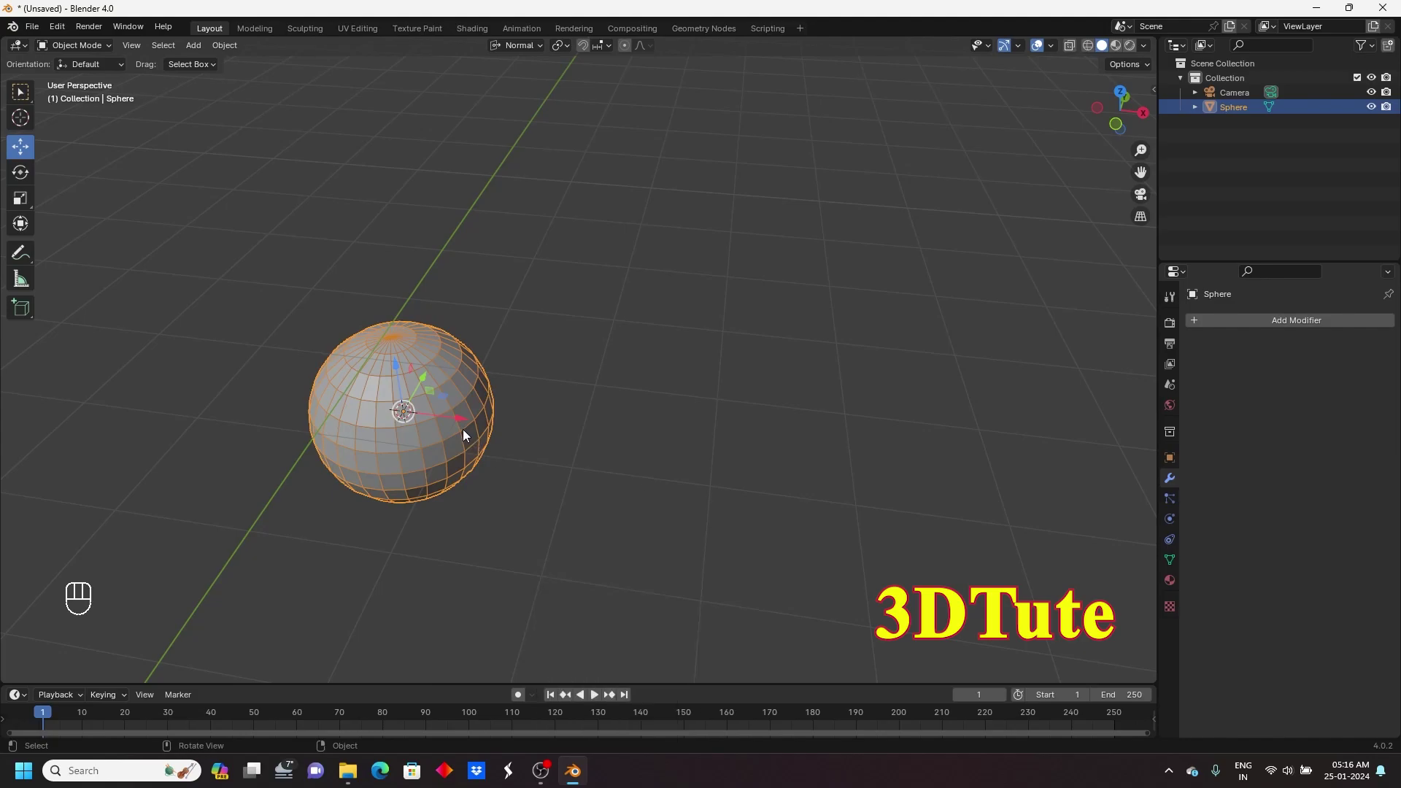
left_click_drag(454, 417, 797, 481)
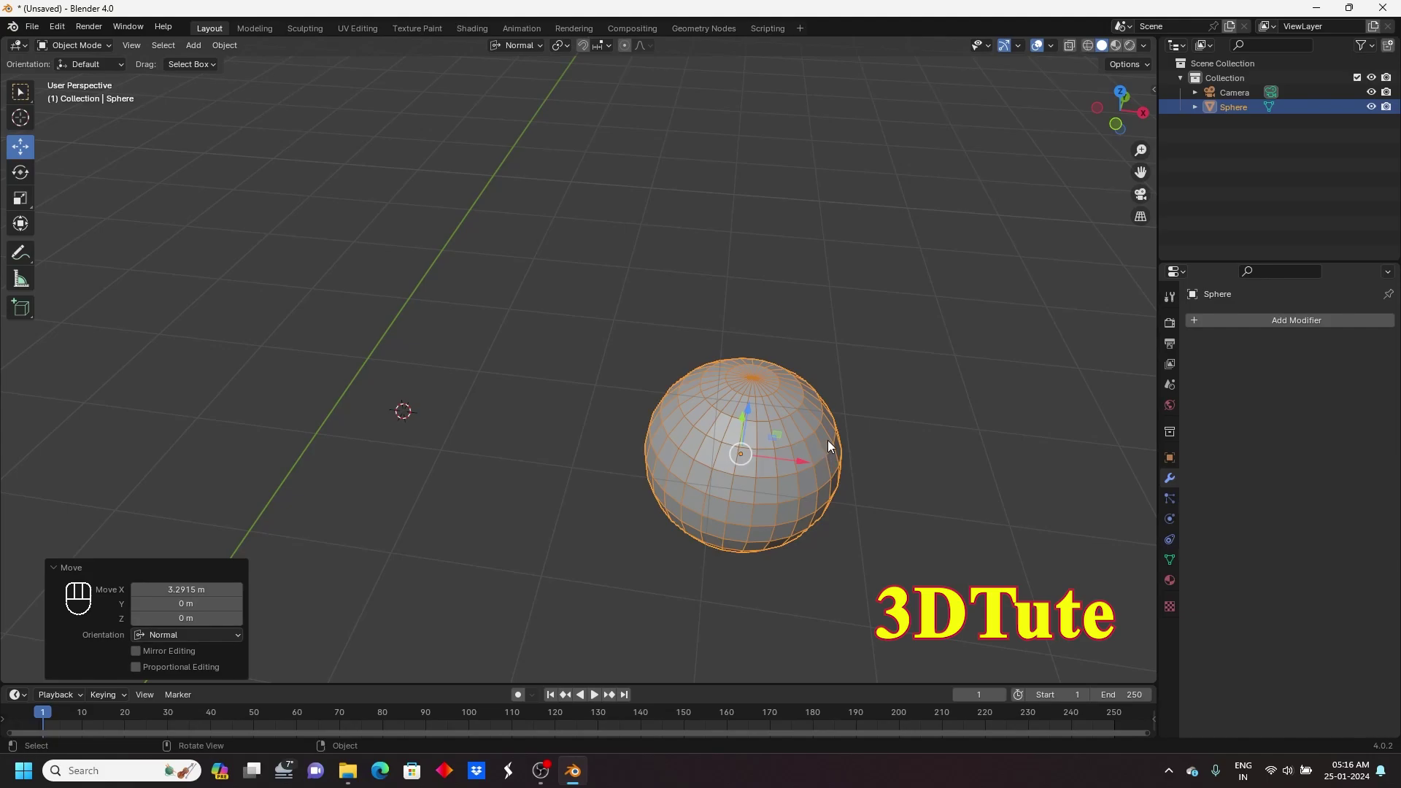
key("Delete")
middle_click_drag(815, 400, 391, 393)
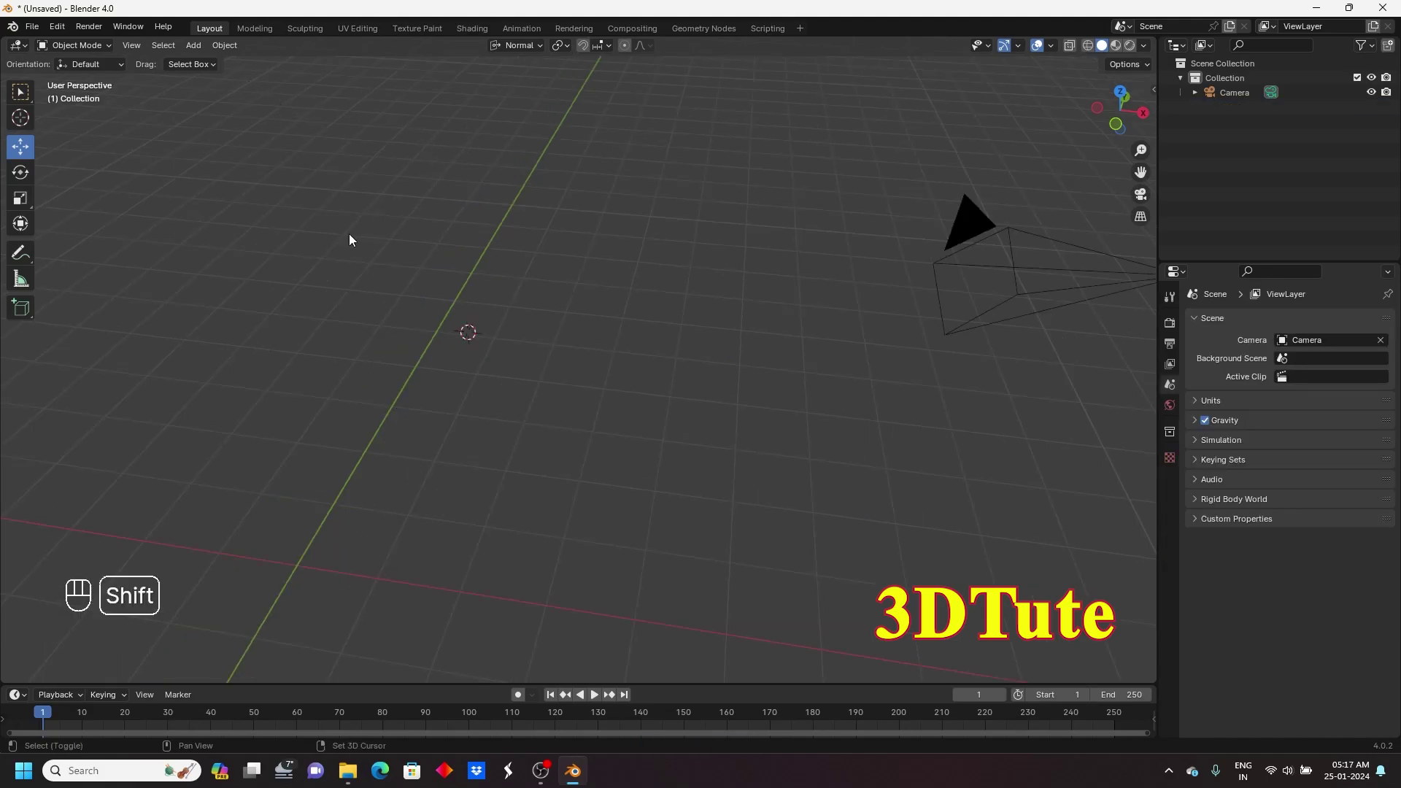
key("shift+a")
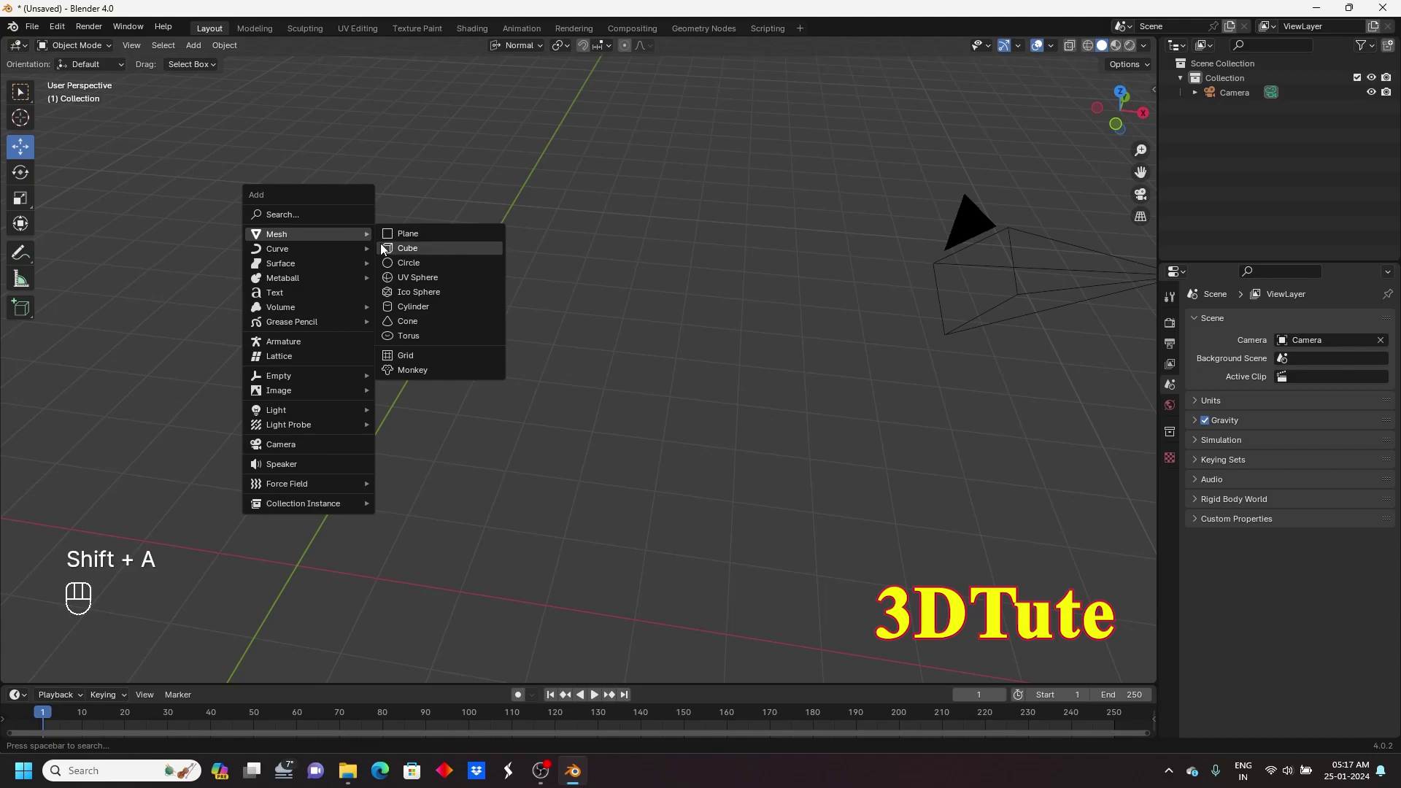
left_click(427, 336)
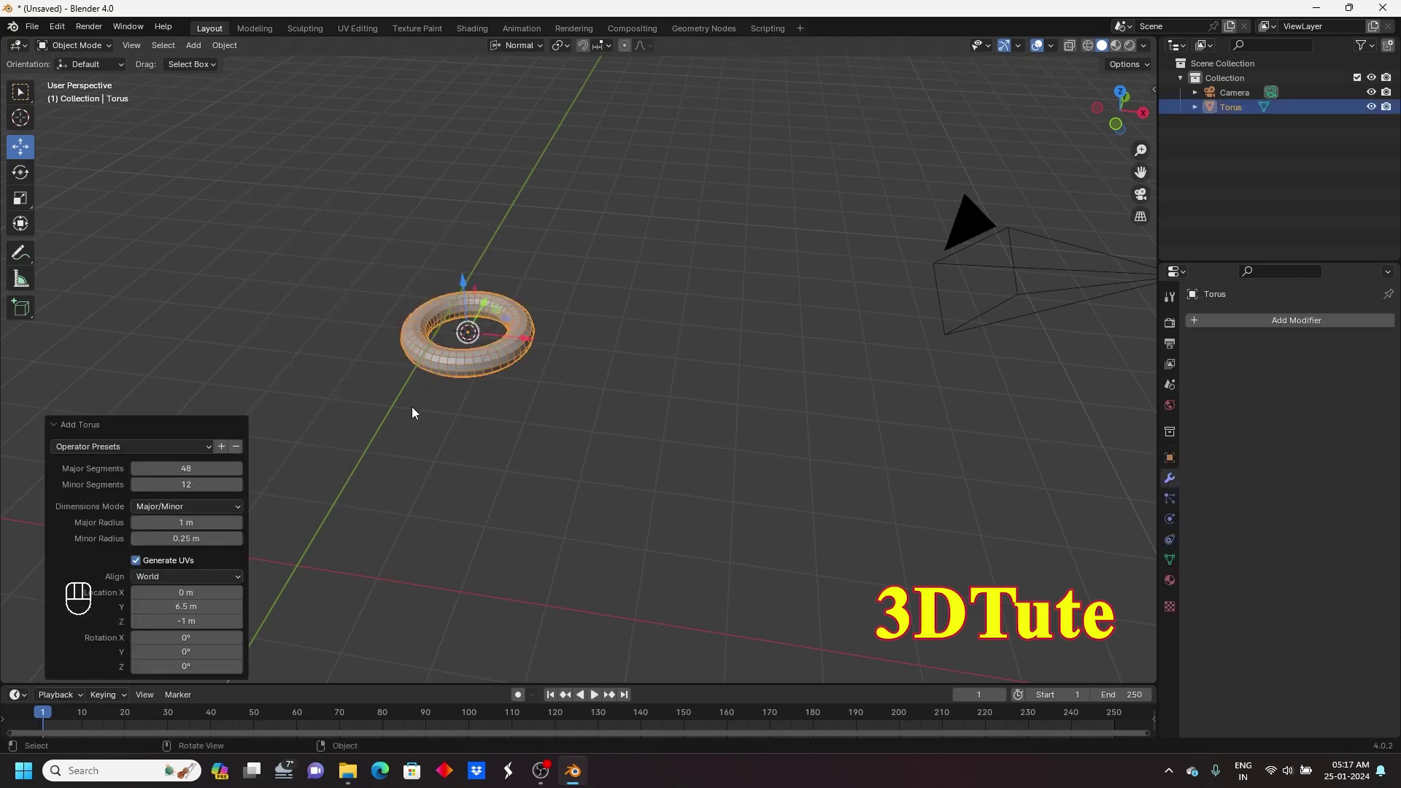
key("Delete")
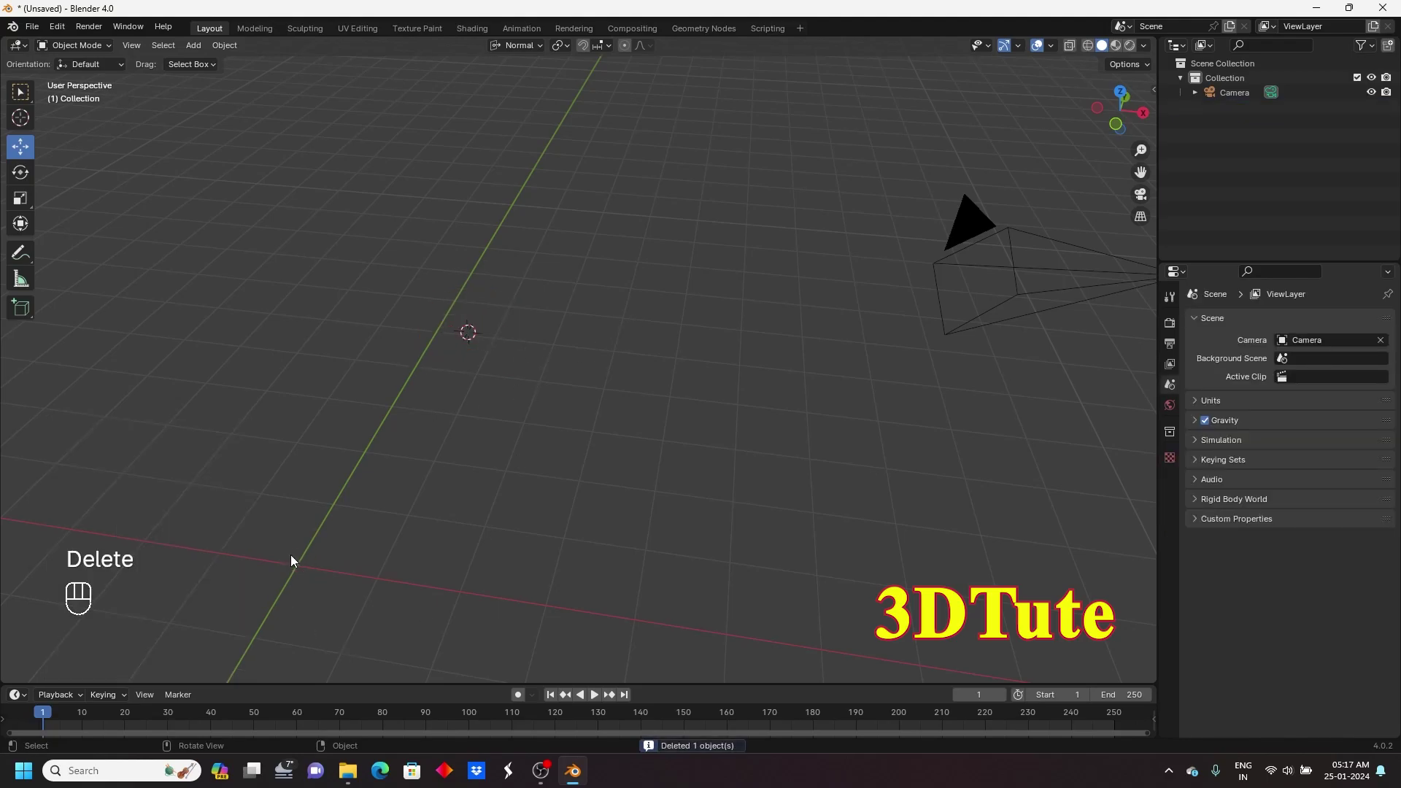
- Reset the 3D cursor to the world origin and add a torus there
key("shift+c")
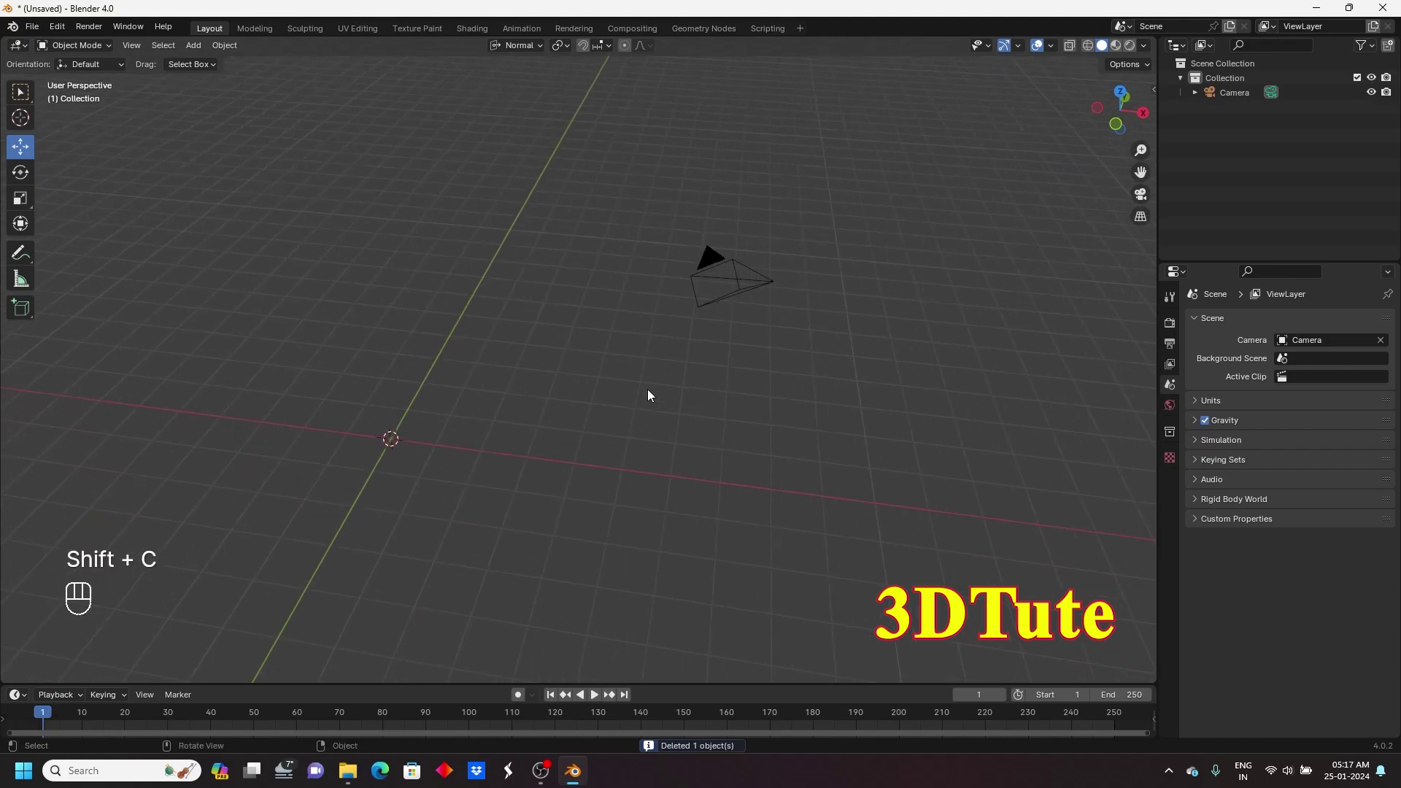
middle_click_drag(491, 487, 400, 531, "shift")
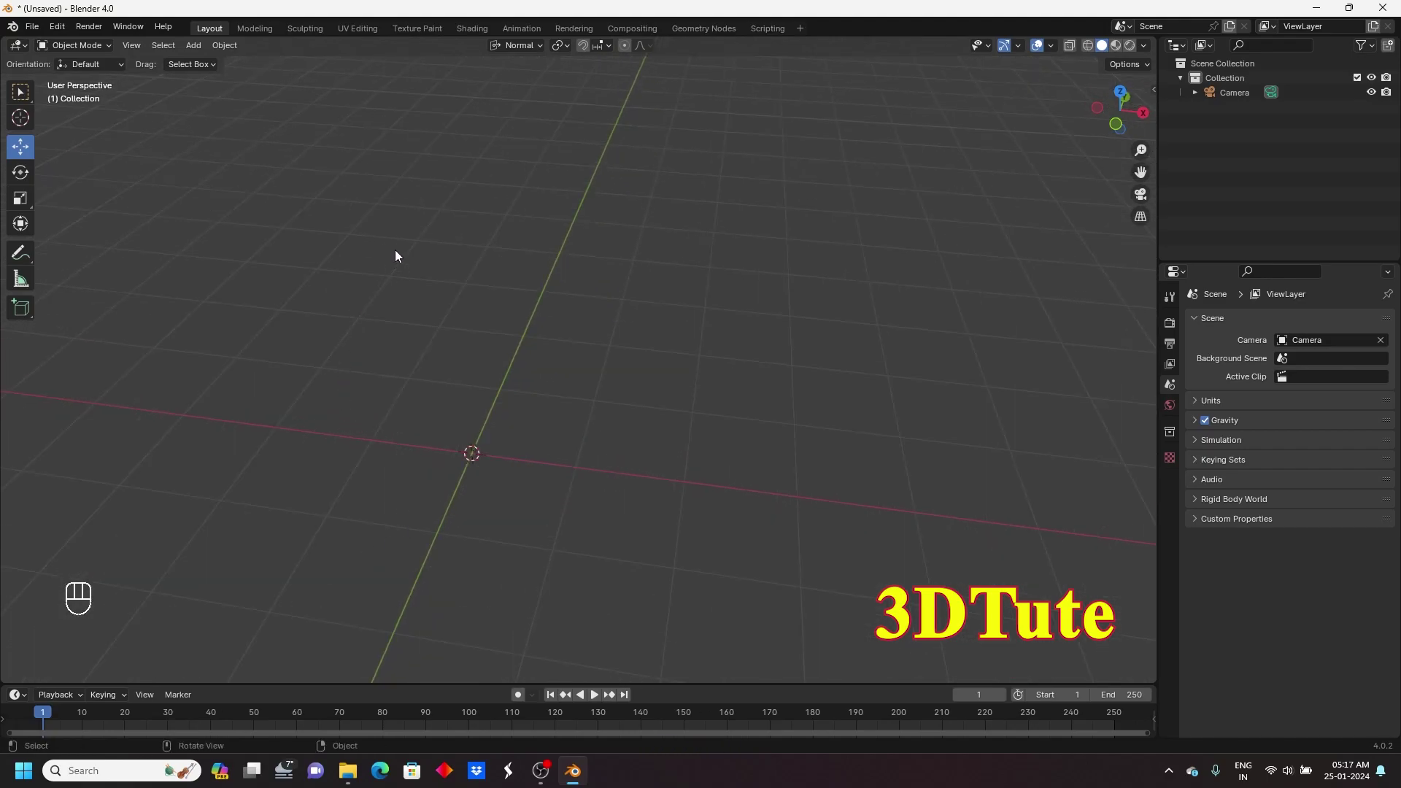
key("shift+a")
mouse_move(395, 253)
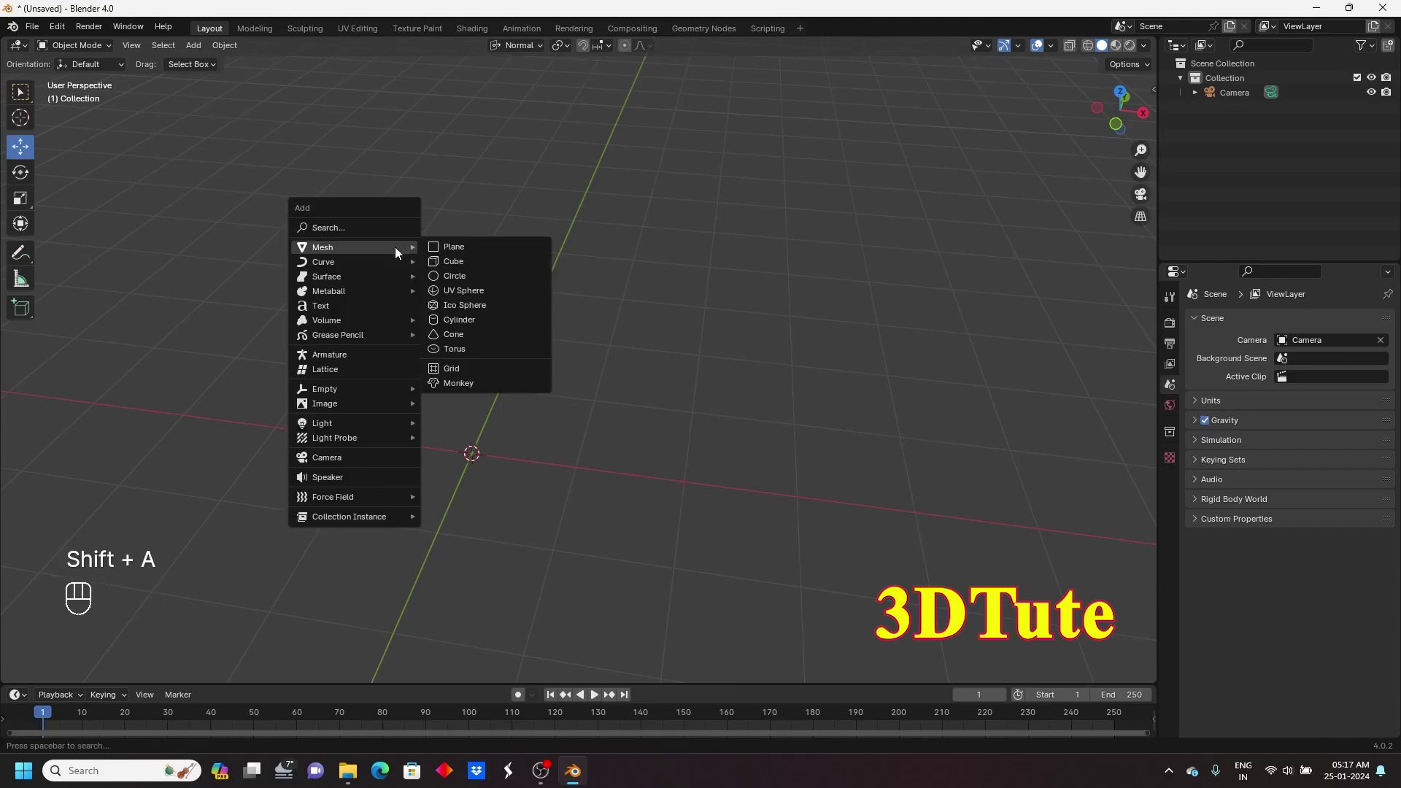
left_click(471, 350)
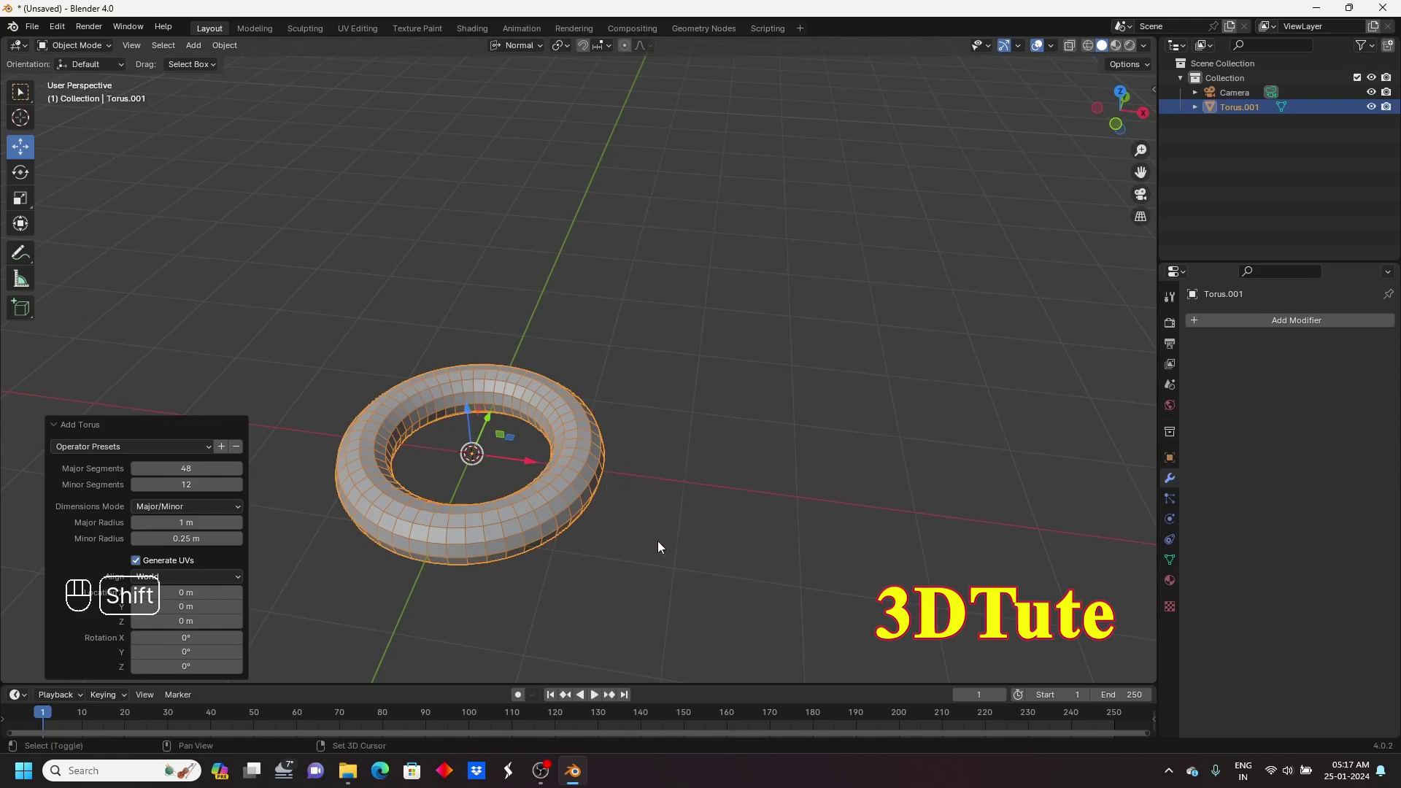
- Reduce the new torus to 10 major segments and 6 minor segments
middle_click_drag(625, 503, 671, 389, "shift")
scroll(663, 356, "up", 2)
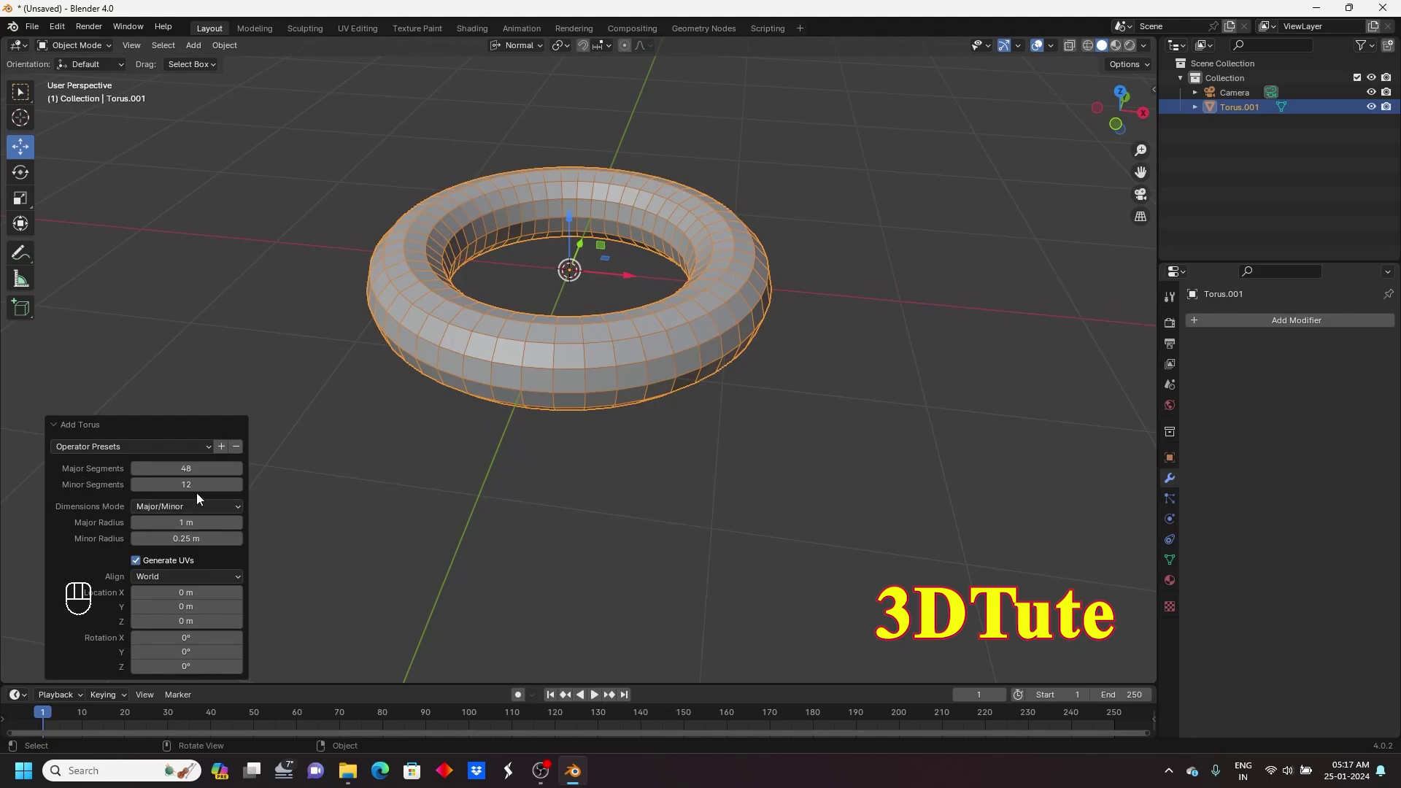
left_click_drag(188, 487, 165, 487)
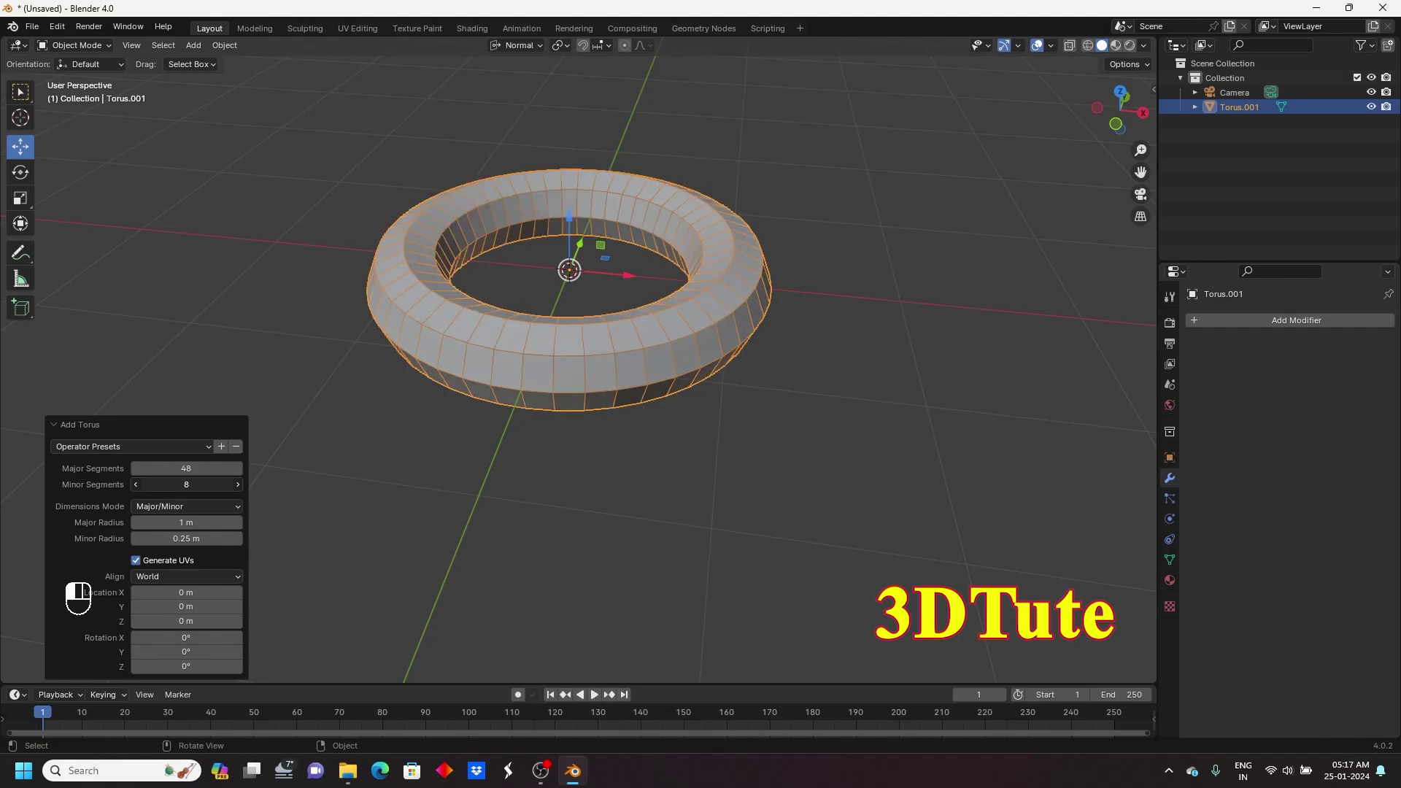
left_click_drag(189, 468, 132, 468)
middle_click_drag(511, 374, 638, 451)
middle_click_drag(606, 352, 608, 425, "shift")
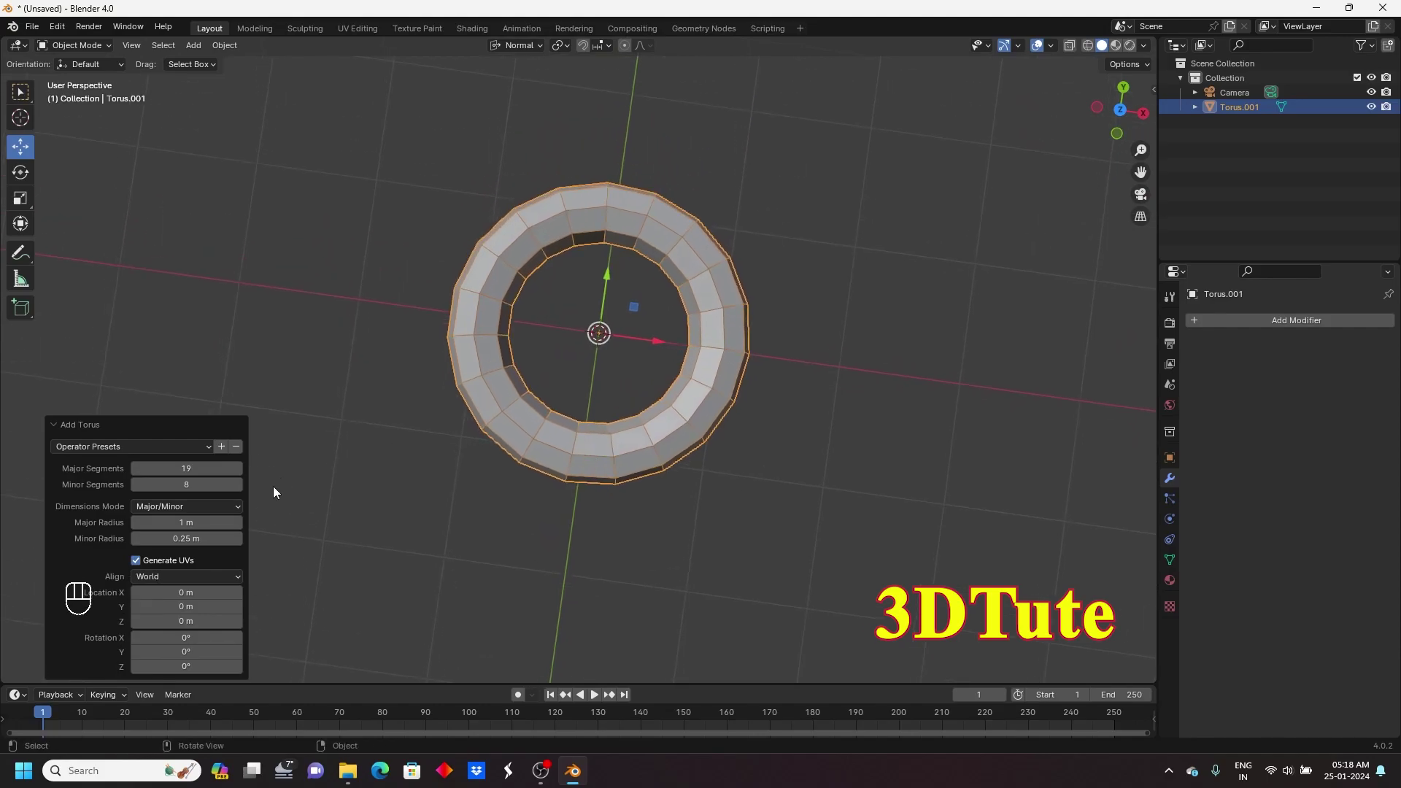
left_click_drag(186, 467, 174, 468)
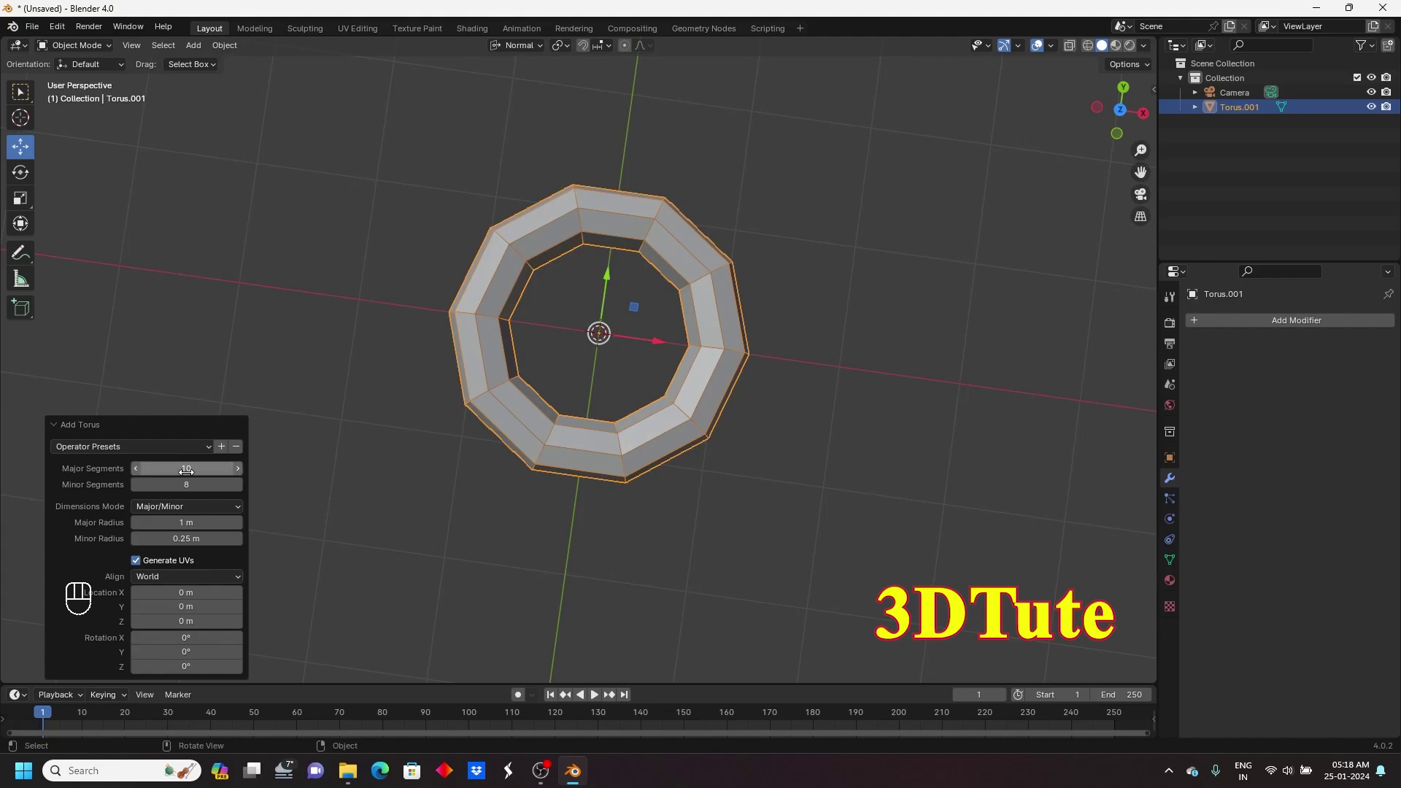
middle_click_drag(703, 396, 720, 401)
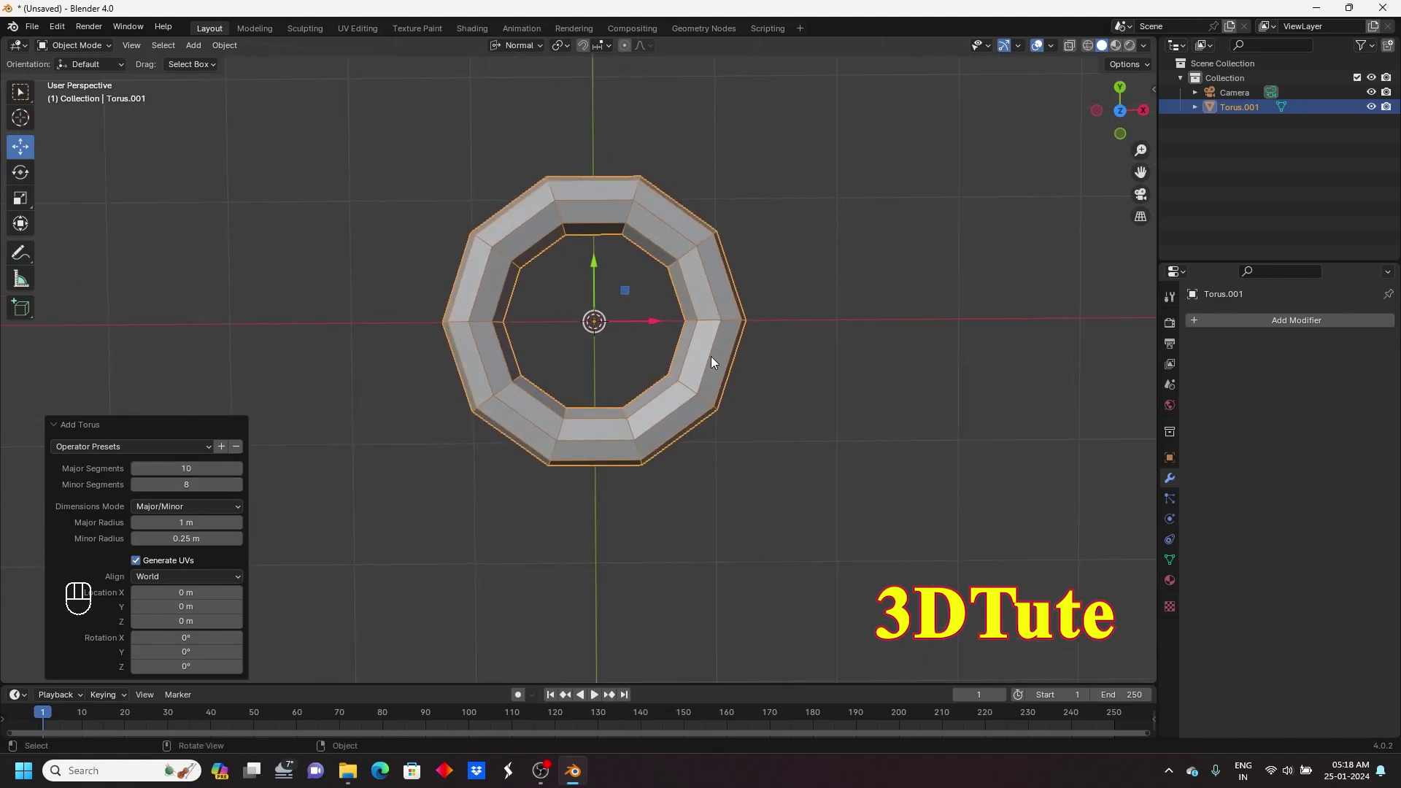
mouse_move(730, 454)
middle_mouse_down()
mouse_move(698, 343)
mouse_move(694, 428)
mouse_move(719, 443)
middle_mouse_up()
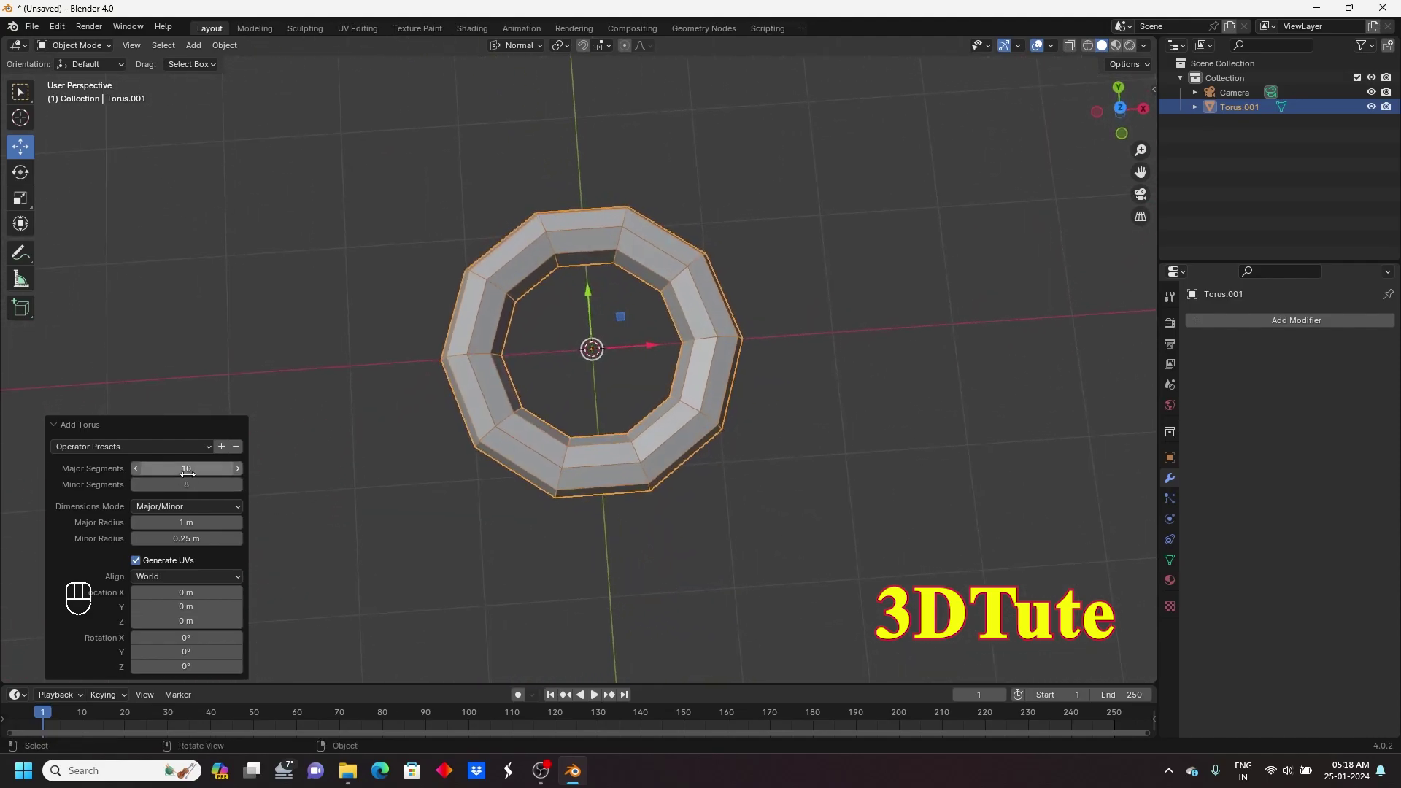
left_click(136, 485)
left_click(136, 485)
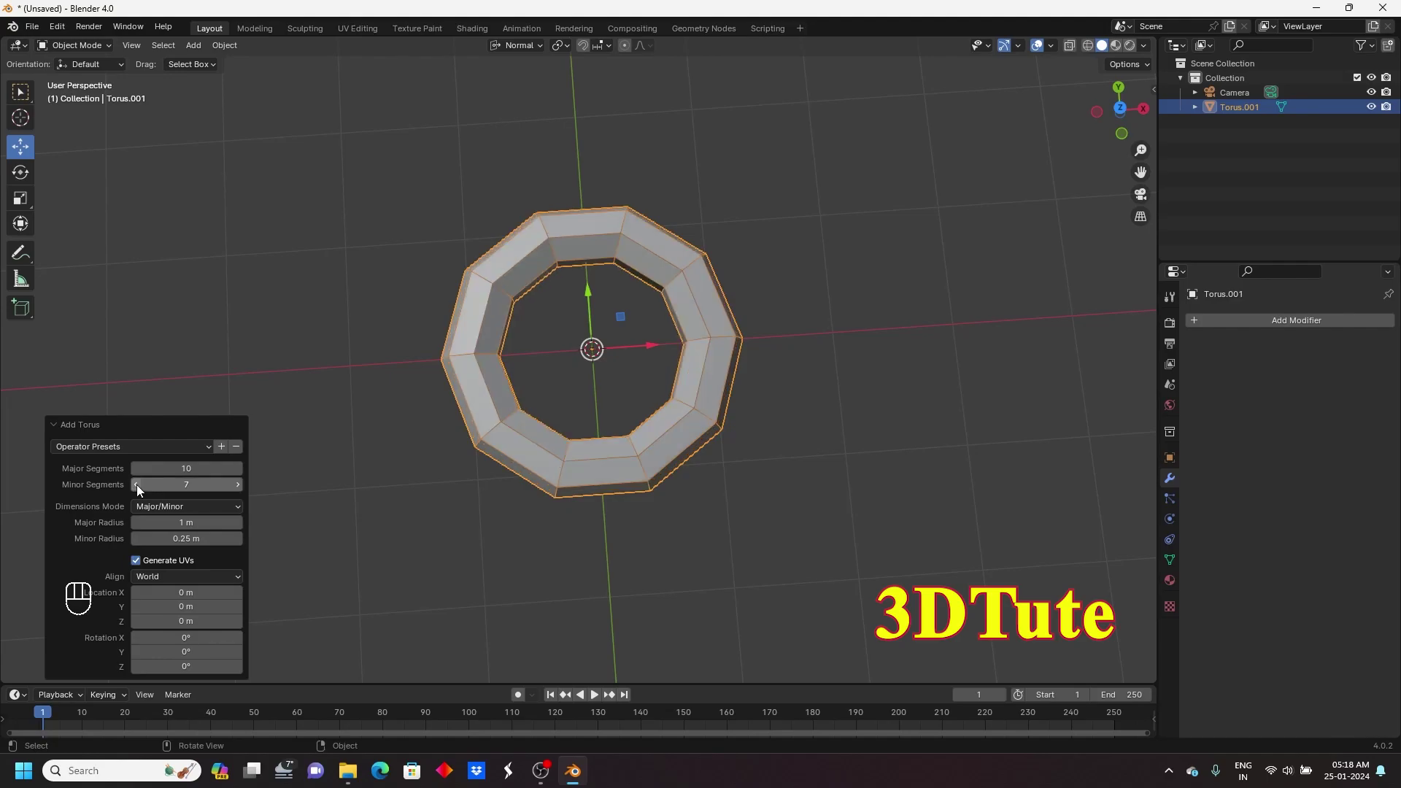
- Try to stretch the selected torus along its X axis with the Scale tool and undo the scaling
middle_click_drag(642, 447, 685, 418)
middle_click_drag(686, 415, 533, 227, "shift")
left_click(689, 280)
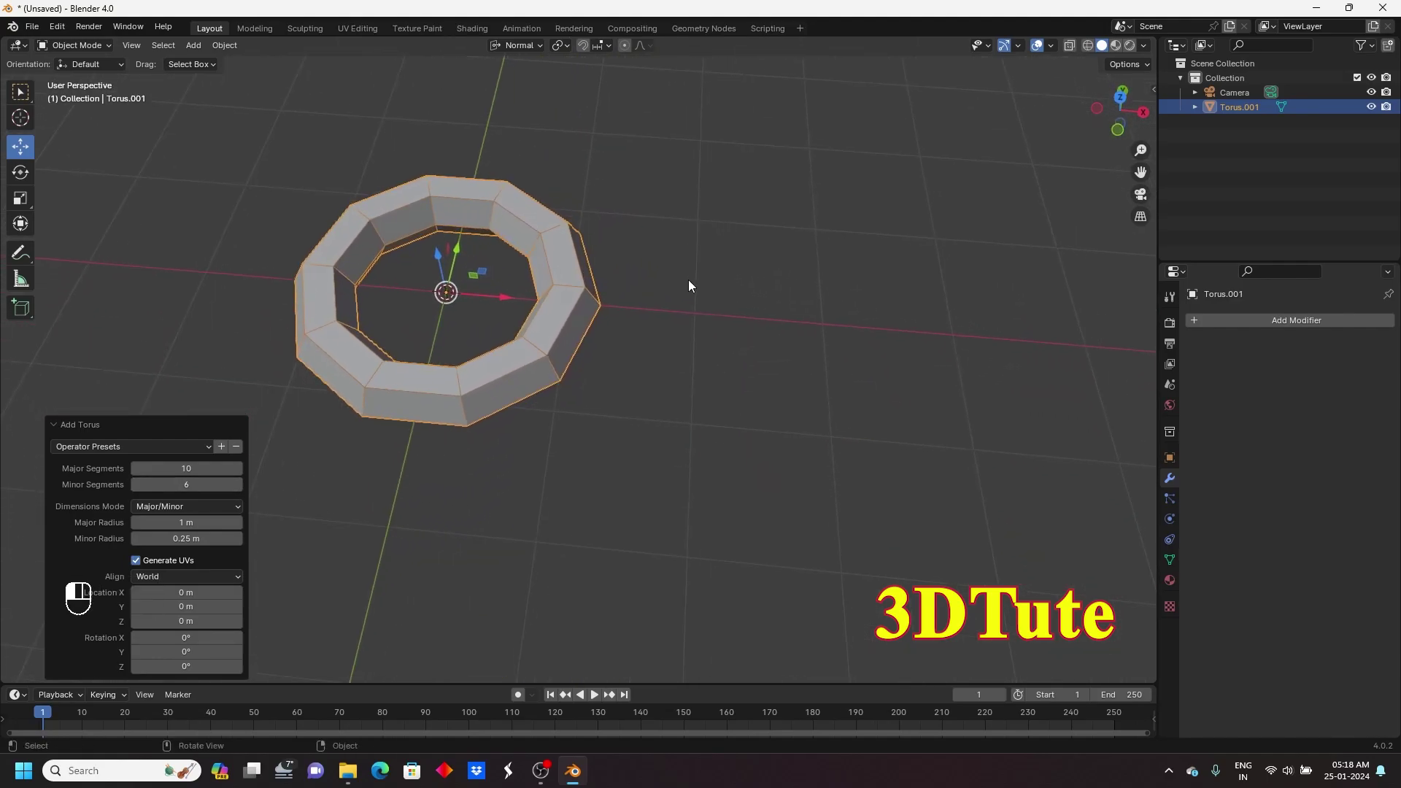
left_click(494, 373)
mouse_move(568, 328)
middle_mouse_down()
mouse_move(570, 365)
mouse_move(603, 406)
mouse_move(576, 304)
middle_mouse_up()
left_click(21, 198)
left_click_drag(584, 371, 640, 377)
key("ctrl+z")
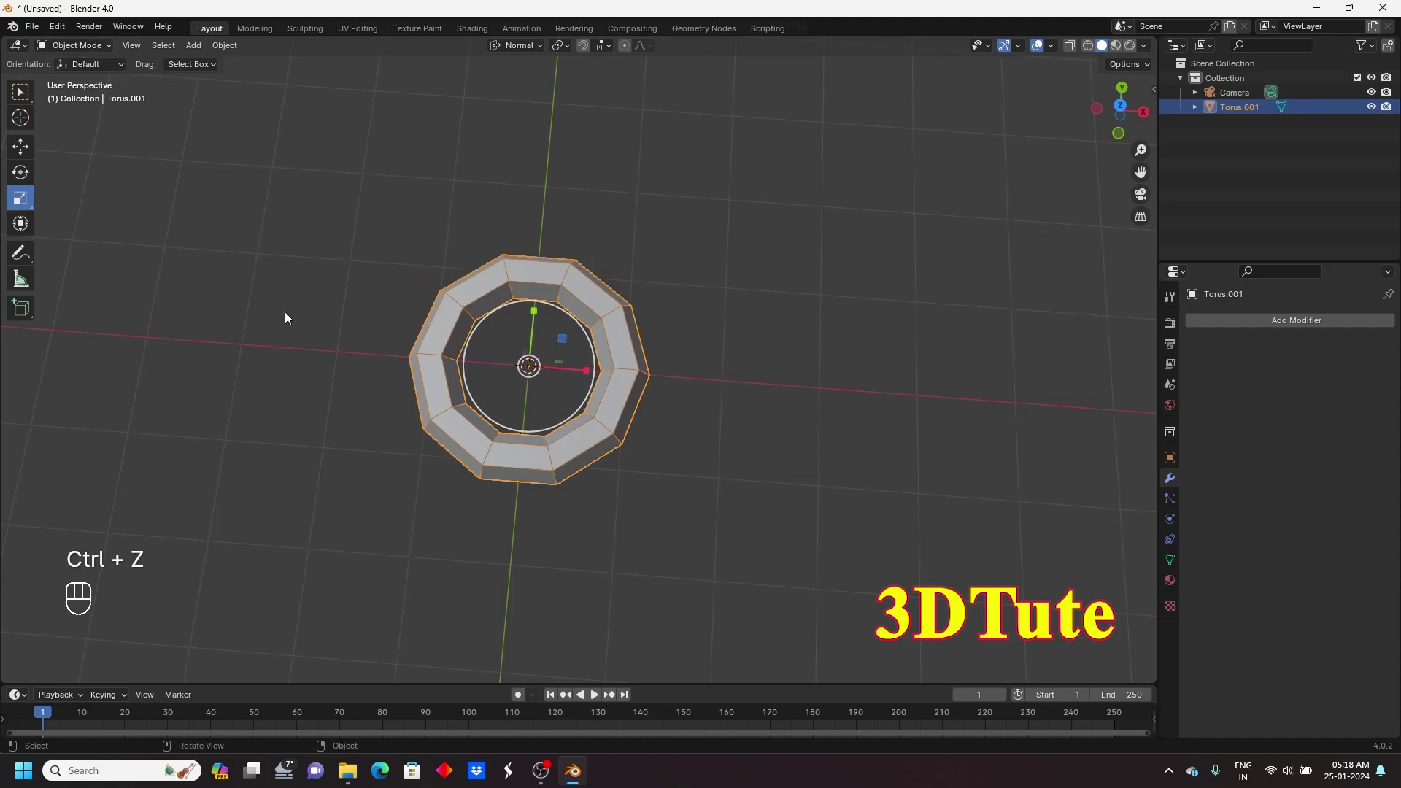
- Enter Edit Mode and box-select the visible faces on the positive X half of the torus
key("Tab")
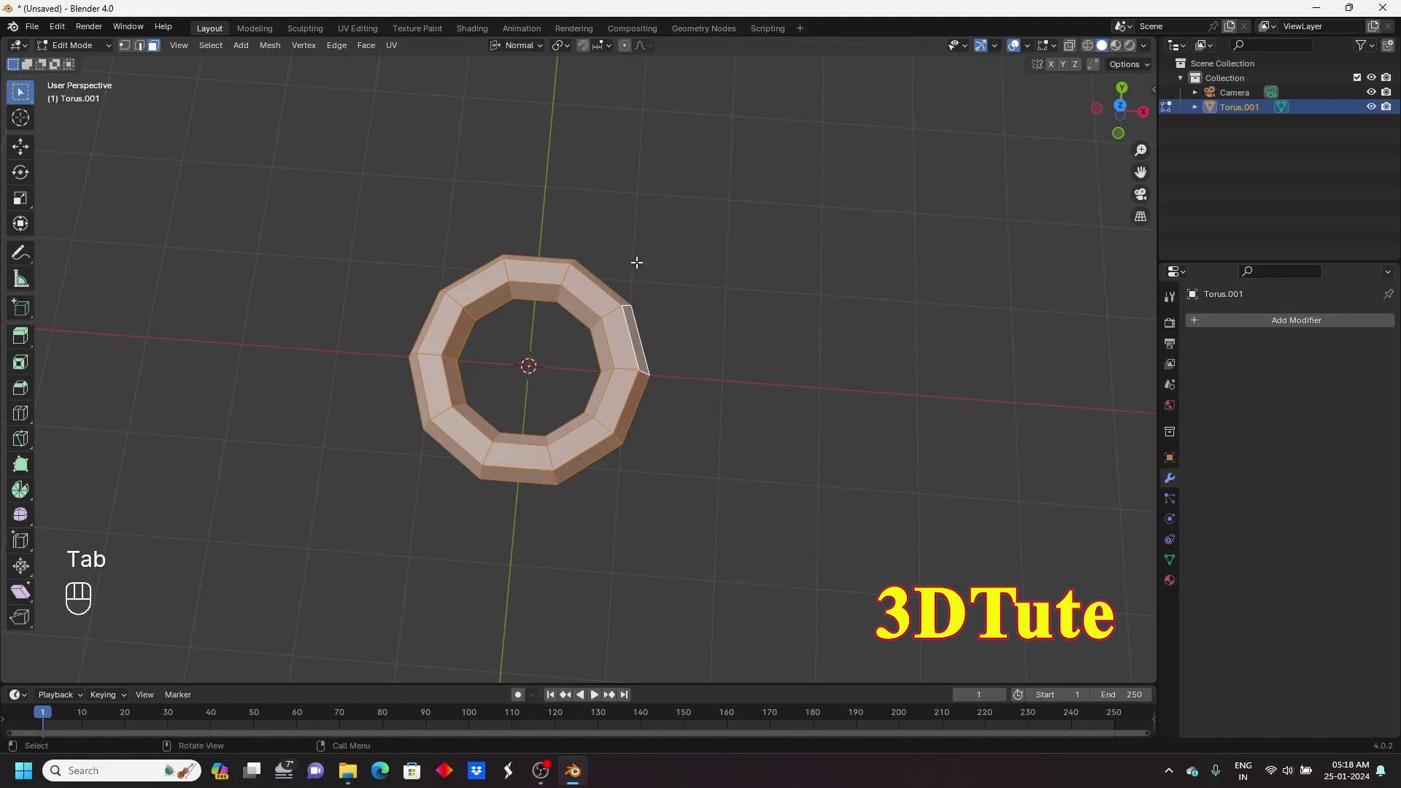
left_click(570, 199)
left_click_drag(551, 210, 578, 377)
left_click_drag(630, 474, 646, 478)
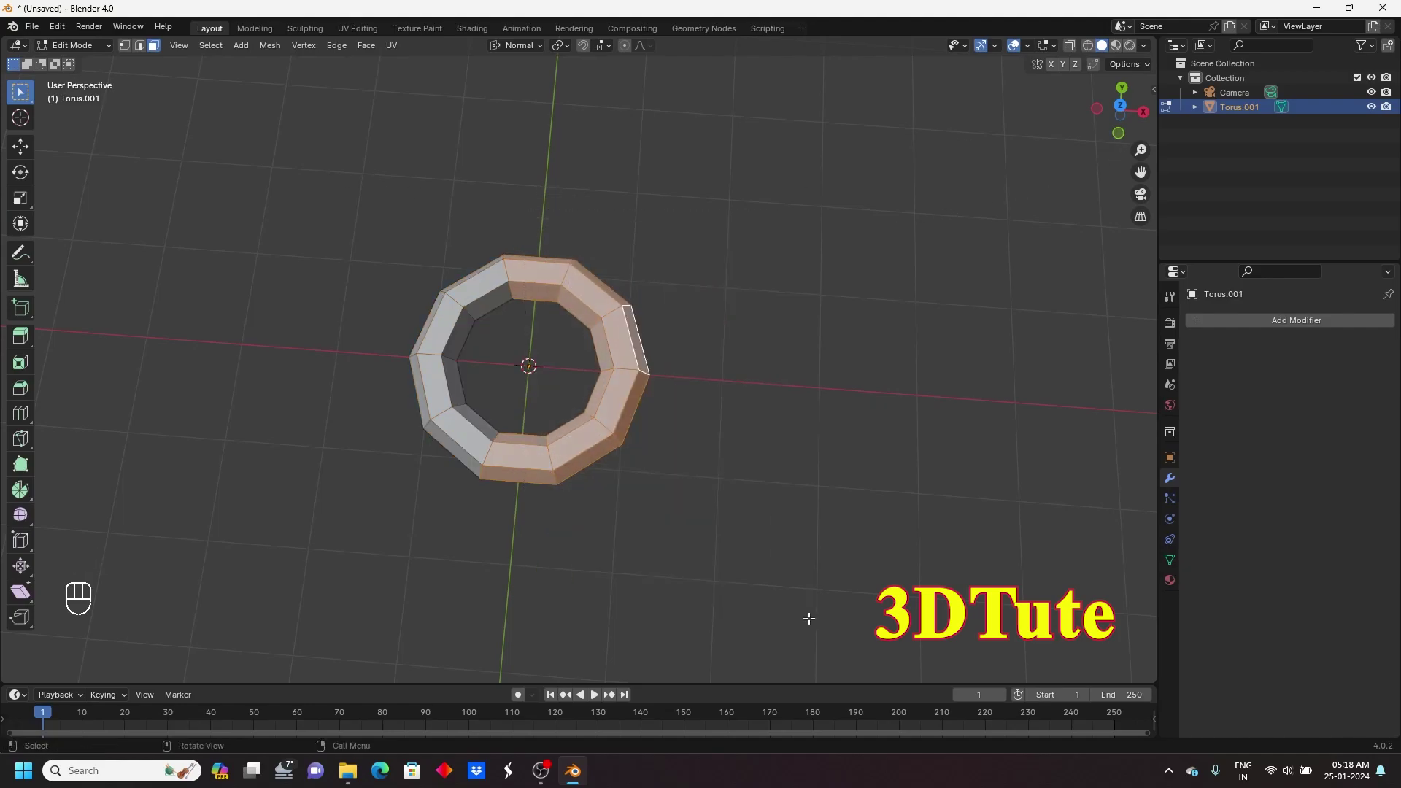
- Set the transform orientation to Global and try moving the selected faces along X, undoing the move
left_click(22, 148)
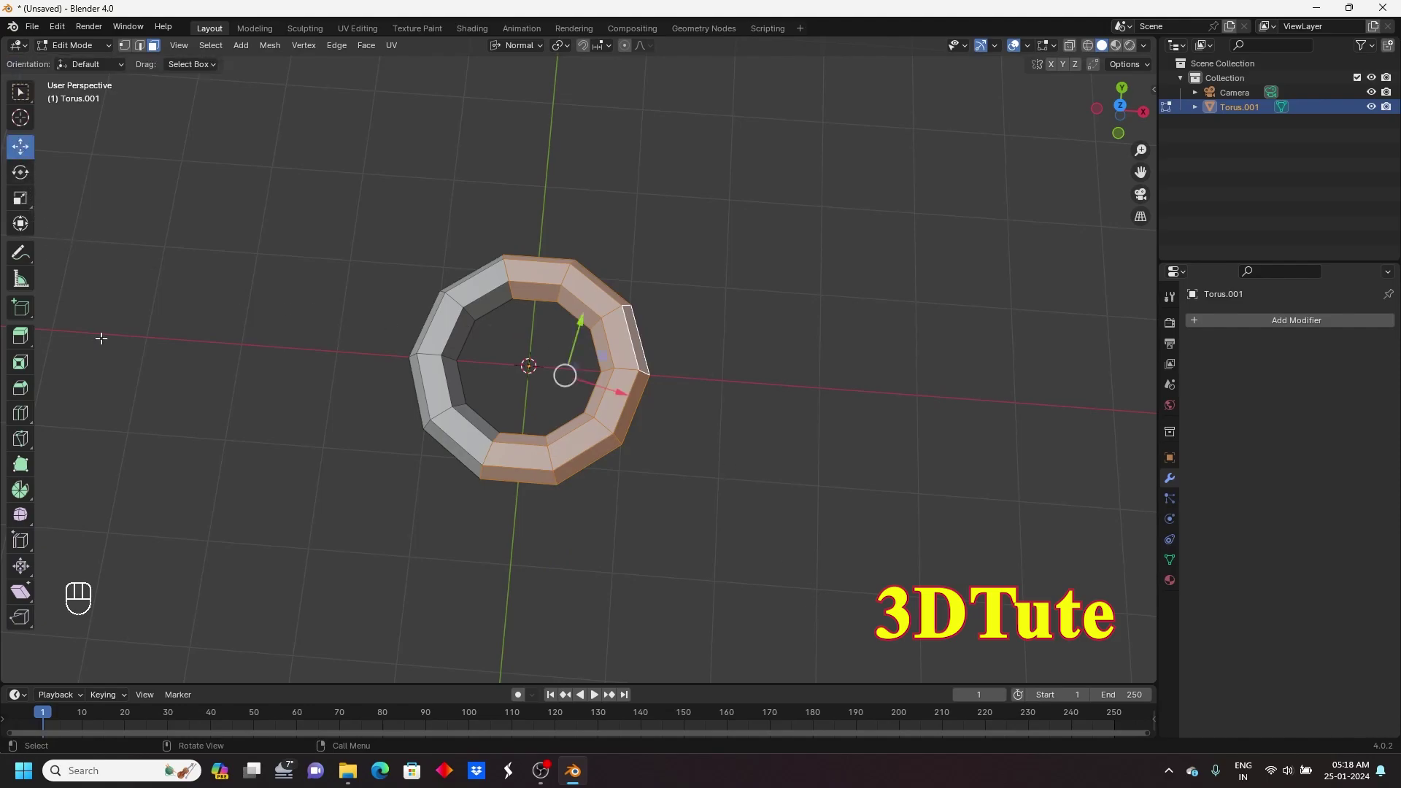
mouse_move(609, 449)
middle_mouse_down()
mouse_move(653, 493)
mouse_move(616, 470)
middle_mouse_up()
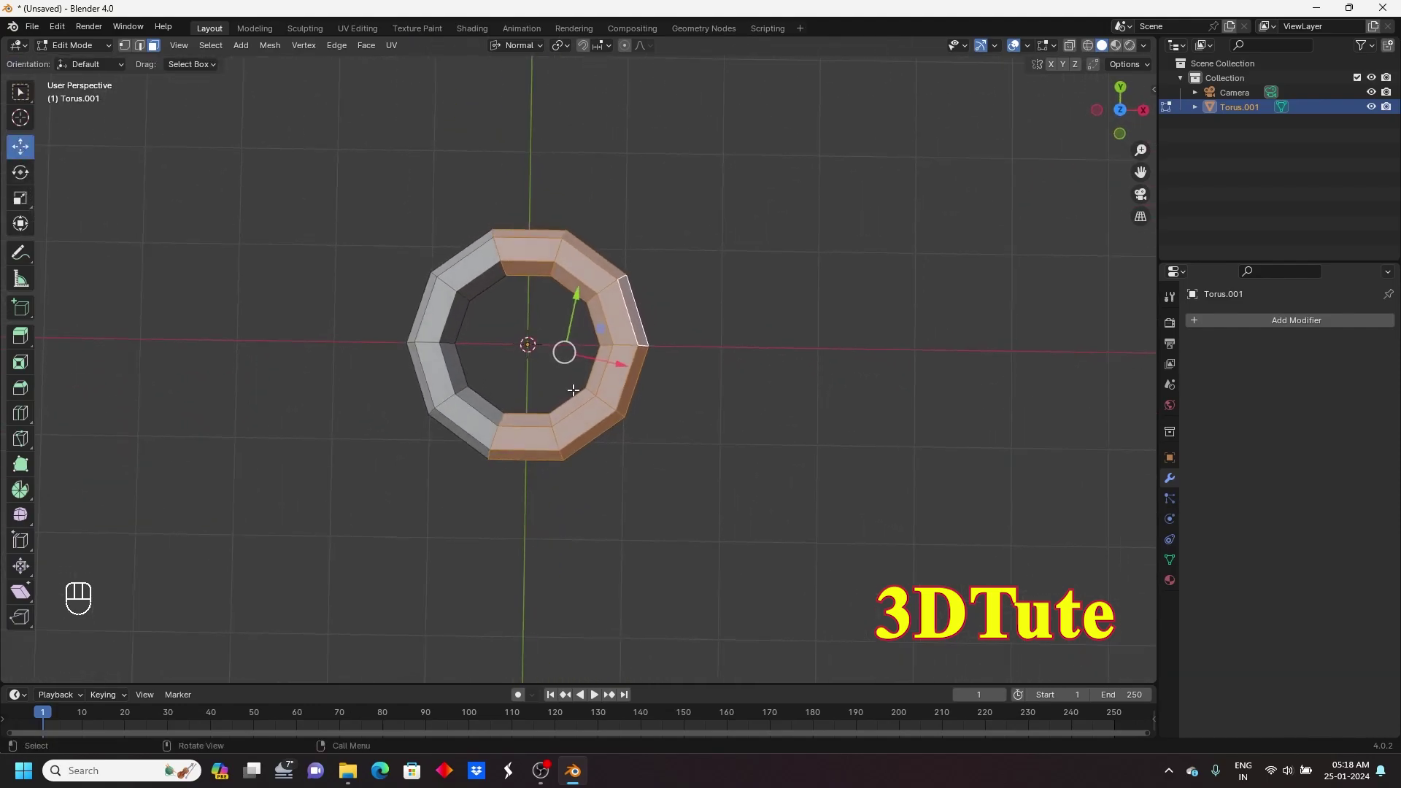
left_click(537, 43)
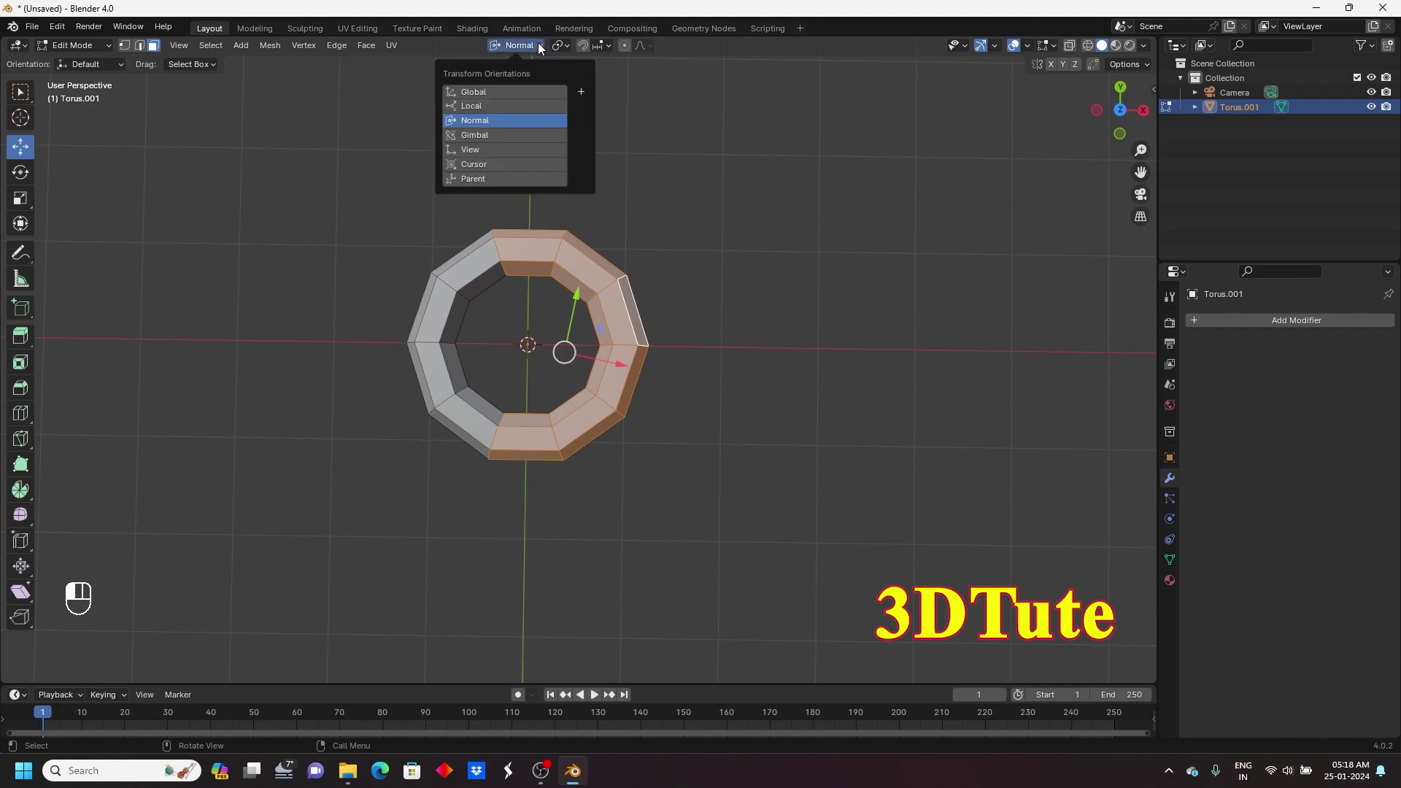
left_click(467, 92)
left_click_drag(620, 355, 720, 359)
key("ctrl+z")
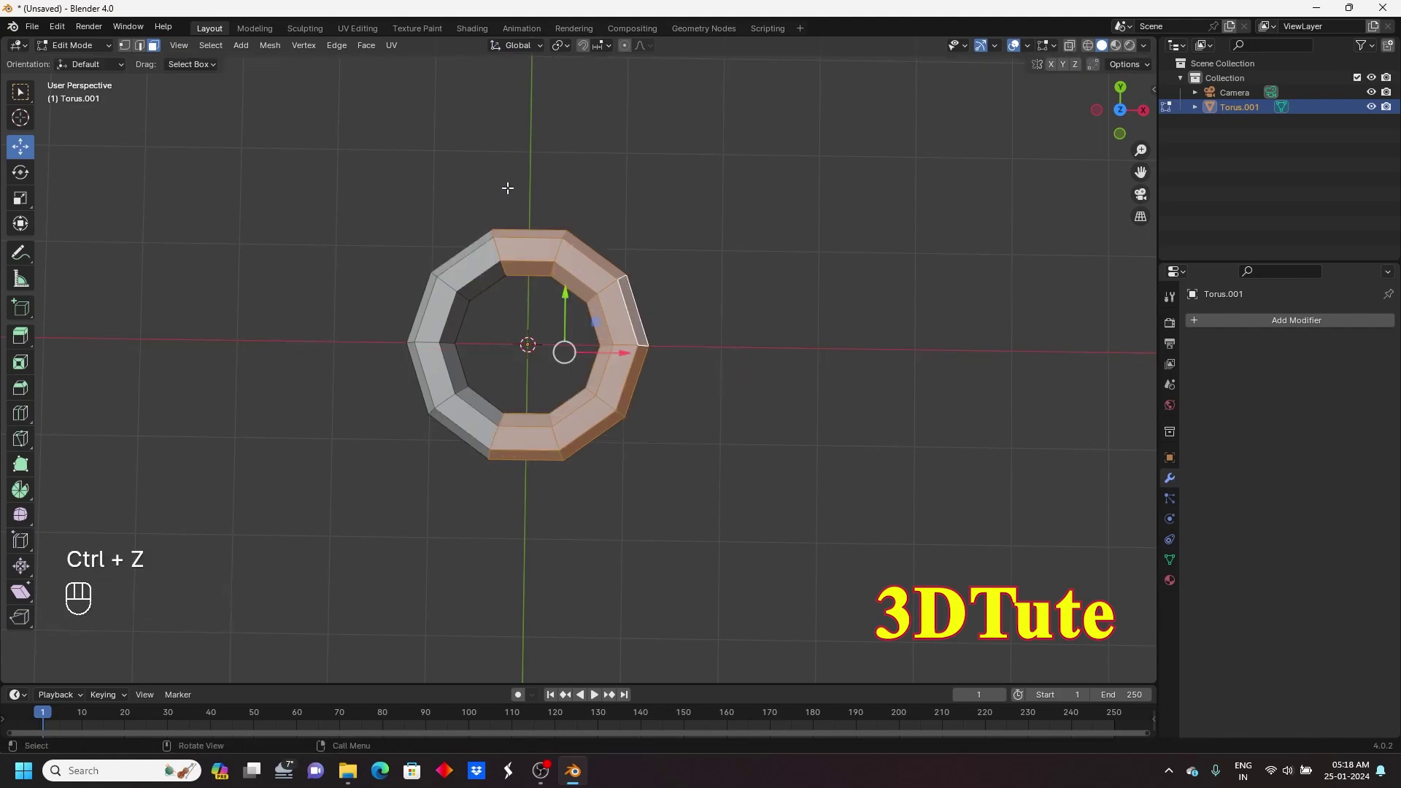
mouse_move(707, 437)
middle_mouse_down()
mouse_move(679, 161)
mouse_move(707, 222)
mouse_move(738, 394)
mouse_move(729, 435)
middle_mouse_up()
left_click(73, 43)
left_click(73, 44)
middle_click_drag(725, 338, 806, 351)
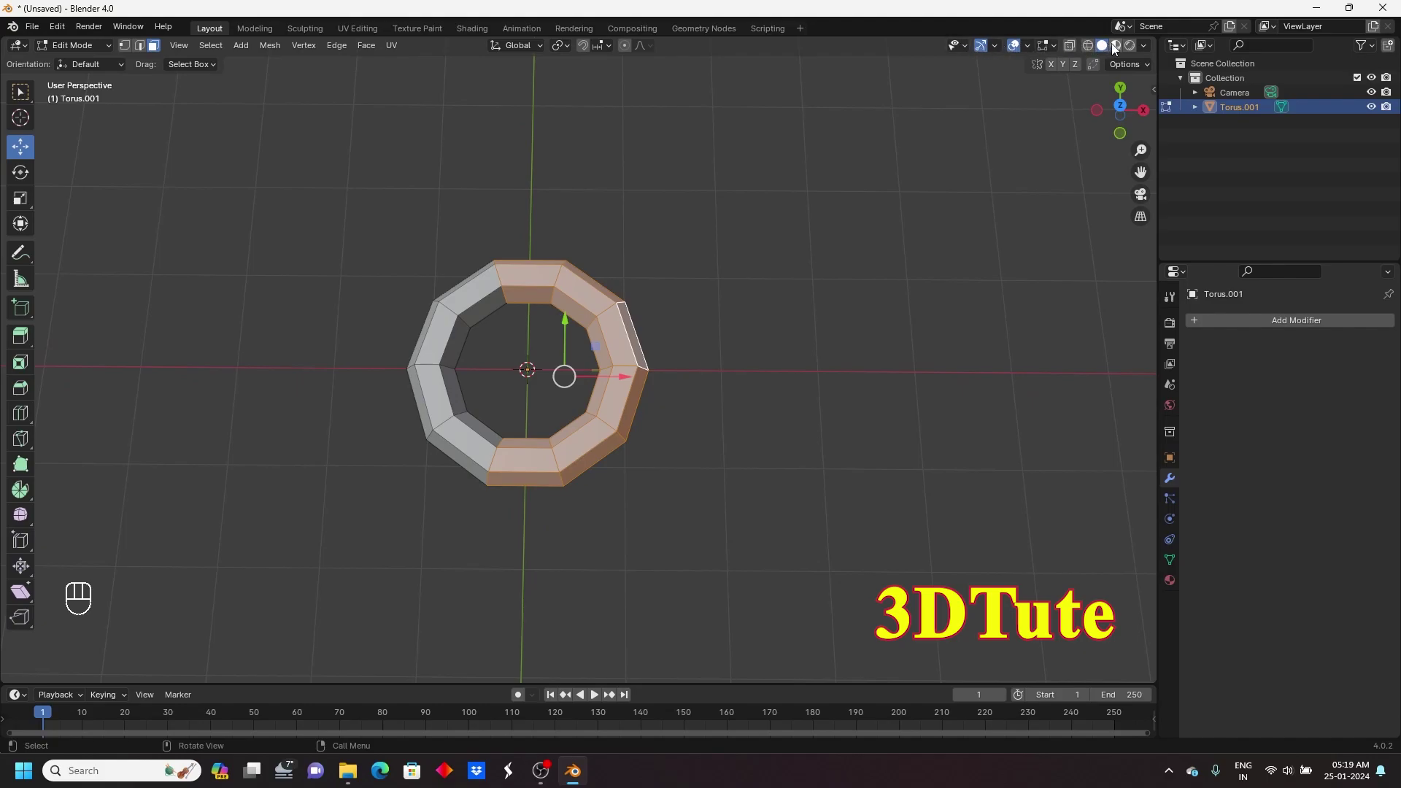
- Turn on X-ray, box-select all faces at the torus's positive X end, and move them about 1.25 m along X
left_click(1070, 47)
left_click(616, 198)
left_click_drag(539, 198, 825, 597)
middle_click_drag(825, 597, 681, 401)
left_click_drag(639, 376, 749, 384)
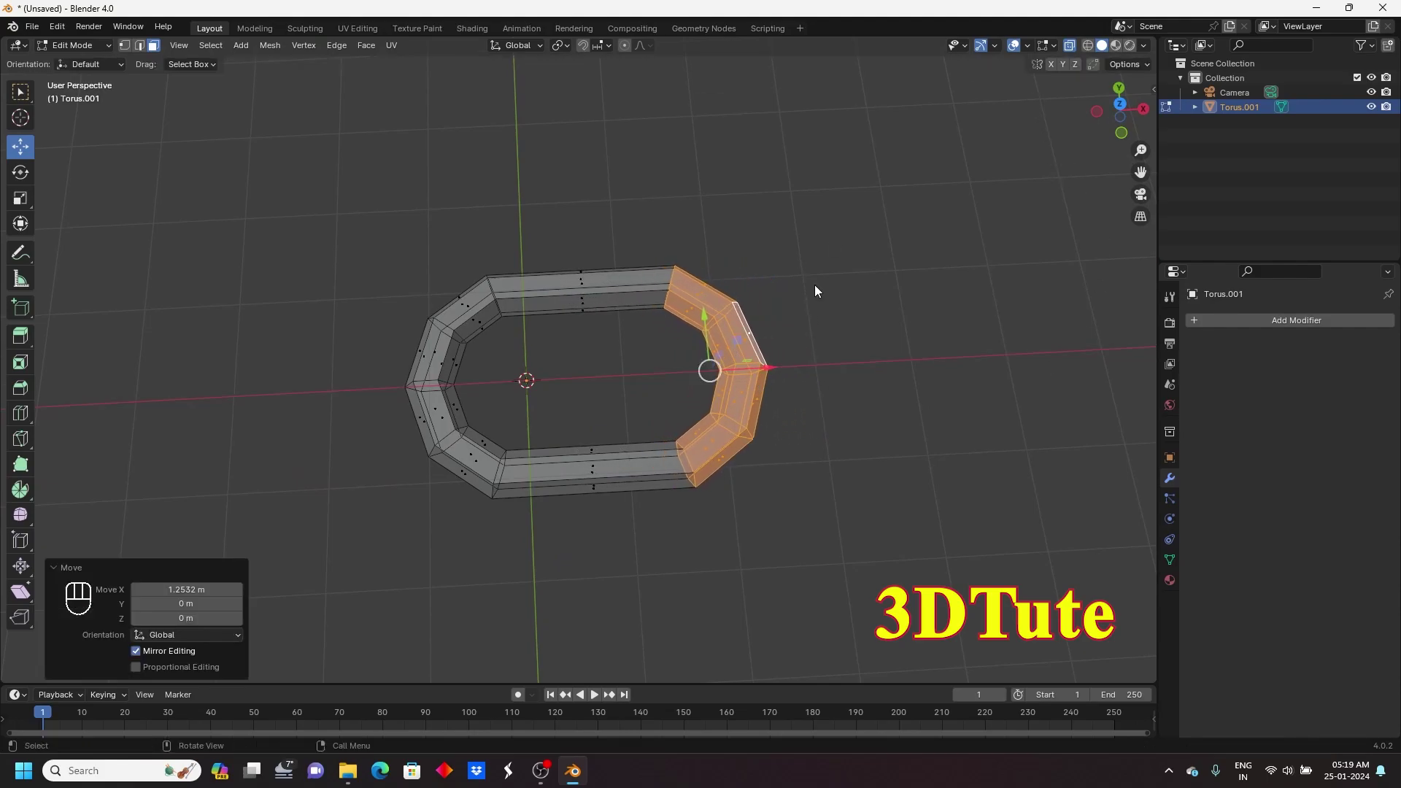
- Return to Object Mode with X-ray off and deselect the elongated torus, leaving the Move tool active
key("Tab")
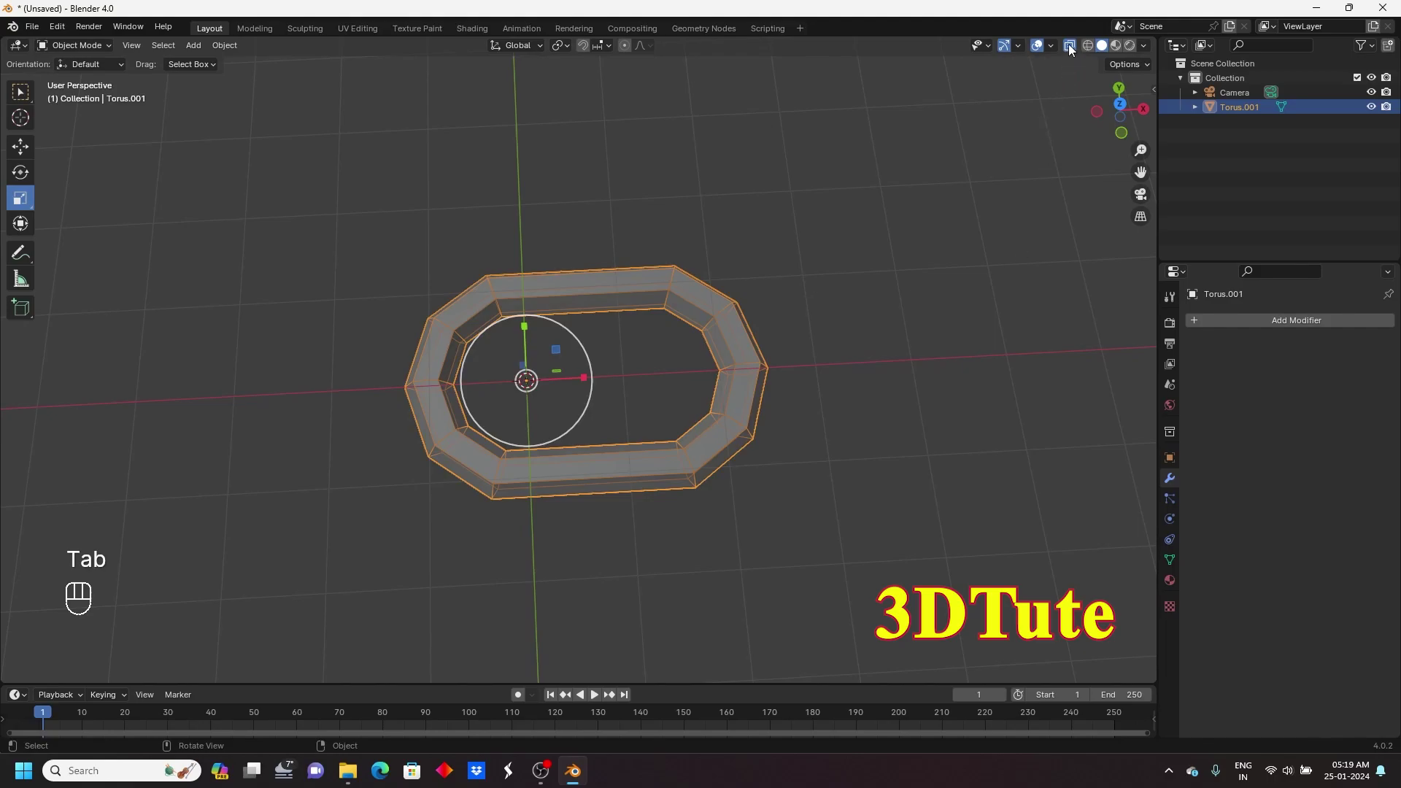
left_click(1069, 44)
middle_click_drag(755, 435, 128, 257)
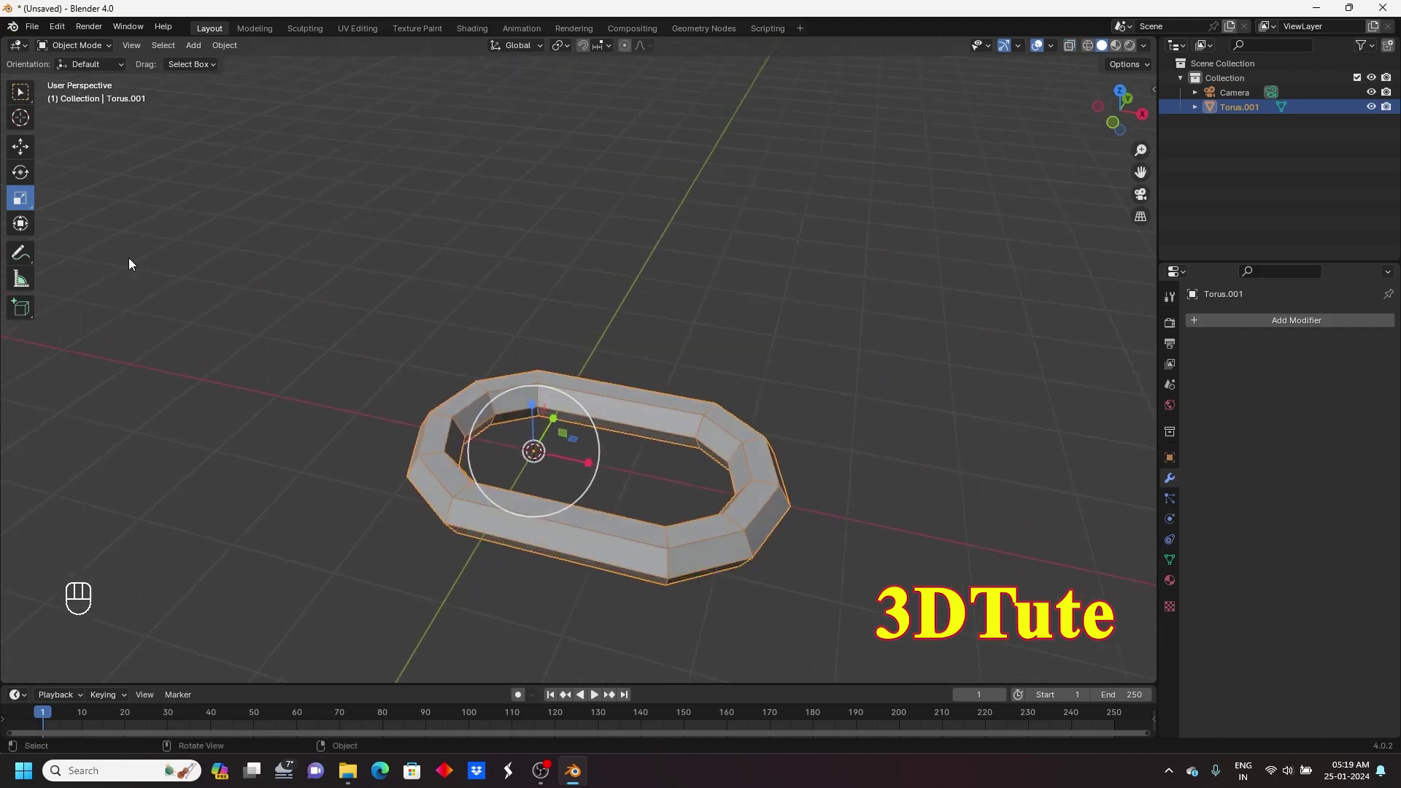
left_click(20, 148)
left_click(270, 367)
- Try rotating the elongated torus about the Z axis around its off-centre origin and undo the rotation
middle_click_drag(270, 367, 387, 345)
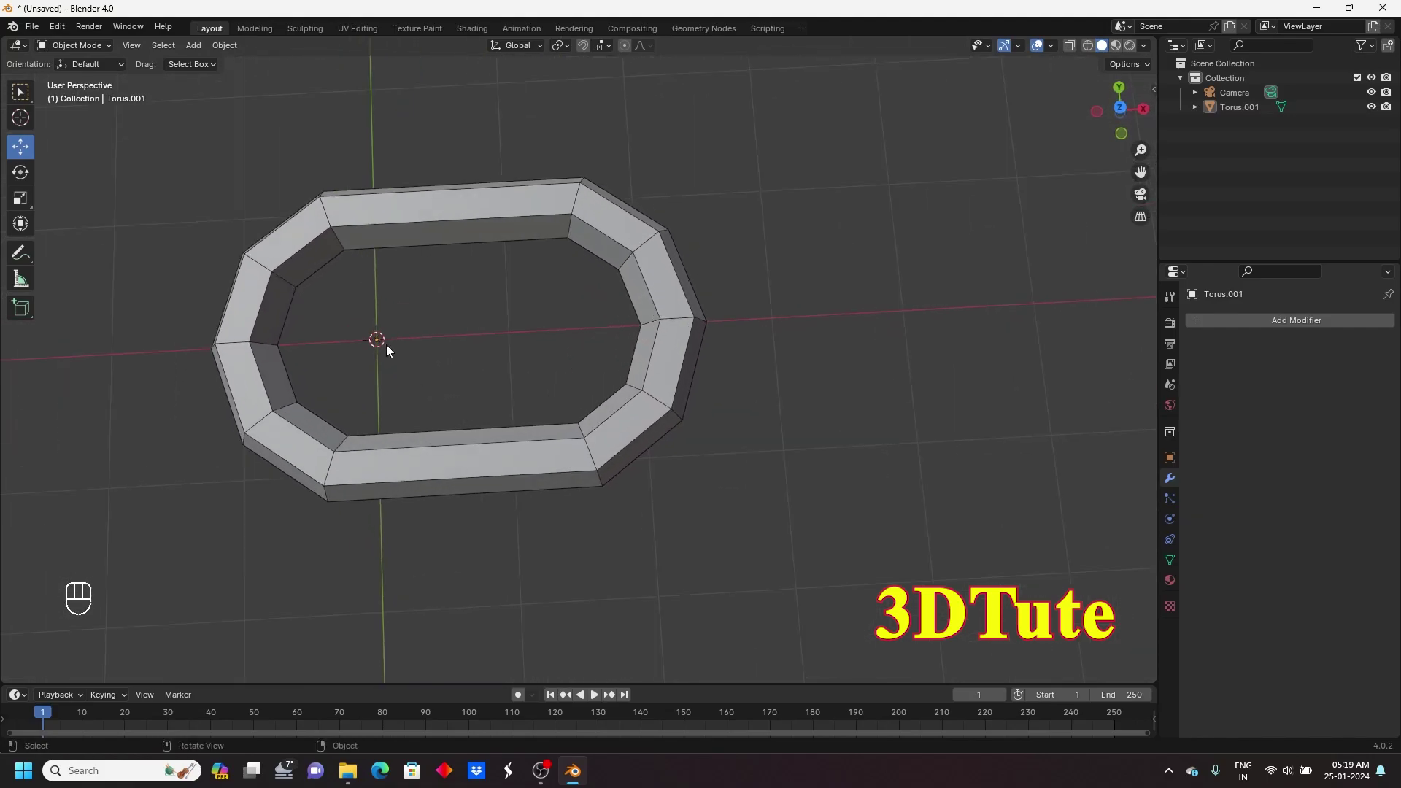
left_click(449, 241)
left_click(20, 172)
mouse_move(410, 375)
left_mouse_down()
mouse_move(381, 351)
mouse_move(397, 398)
left_mouse_up()
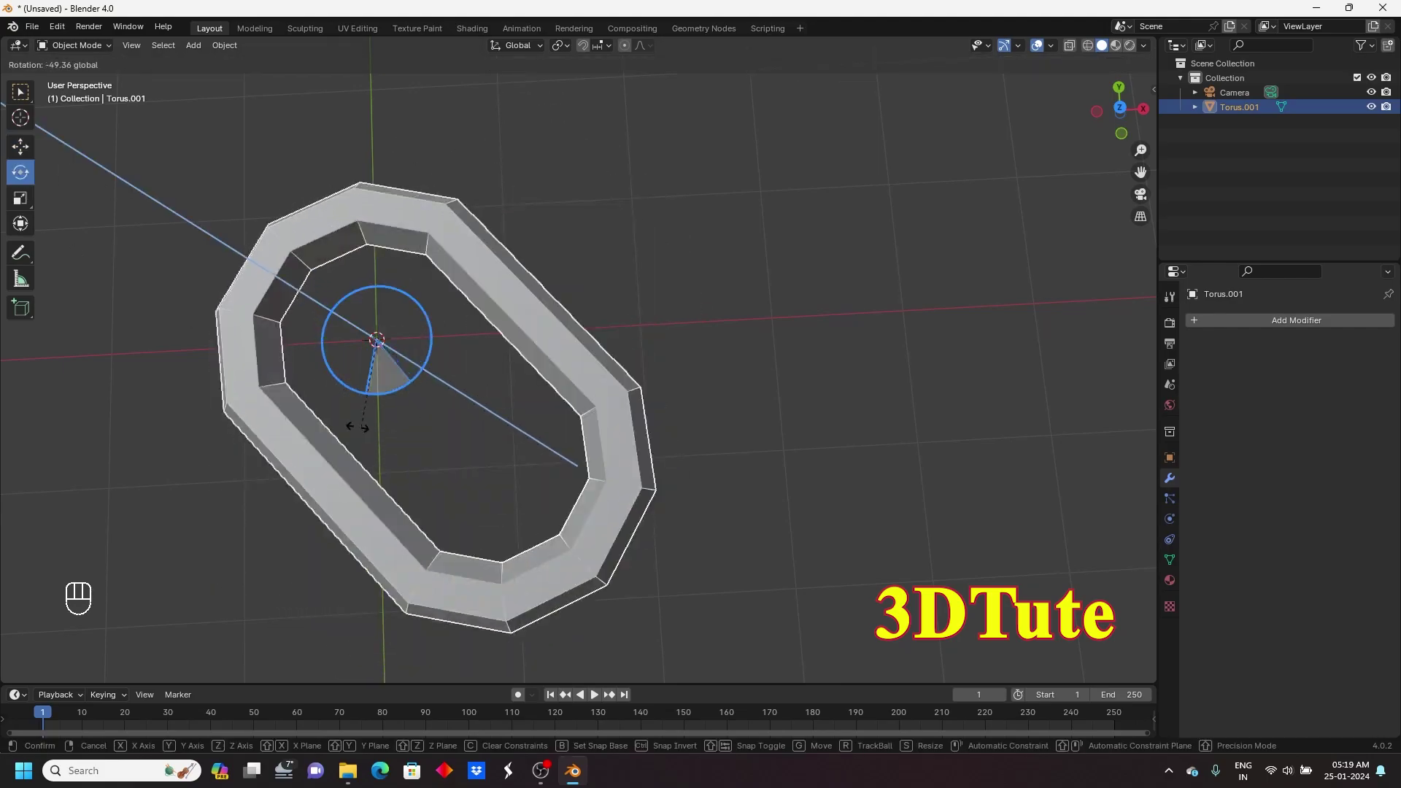
key("ctrl+z")
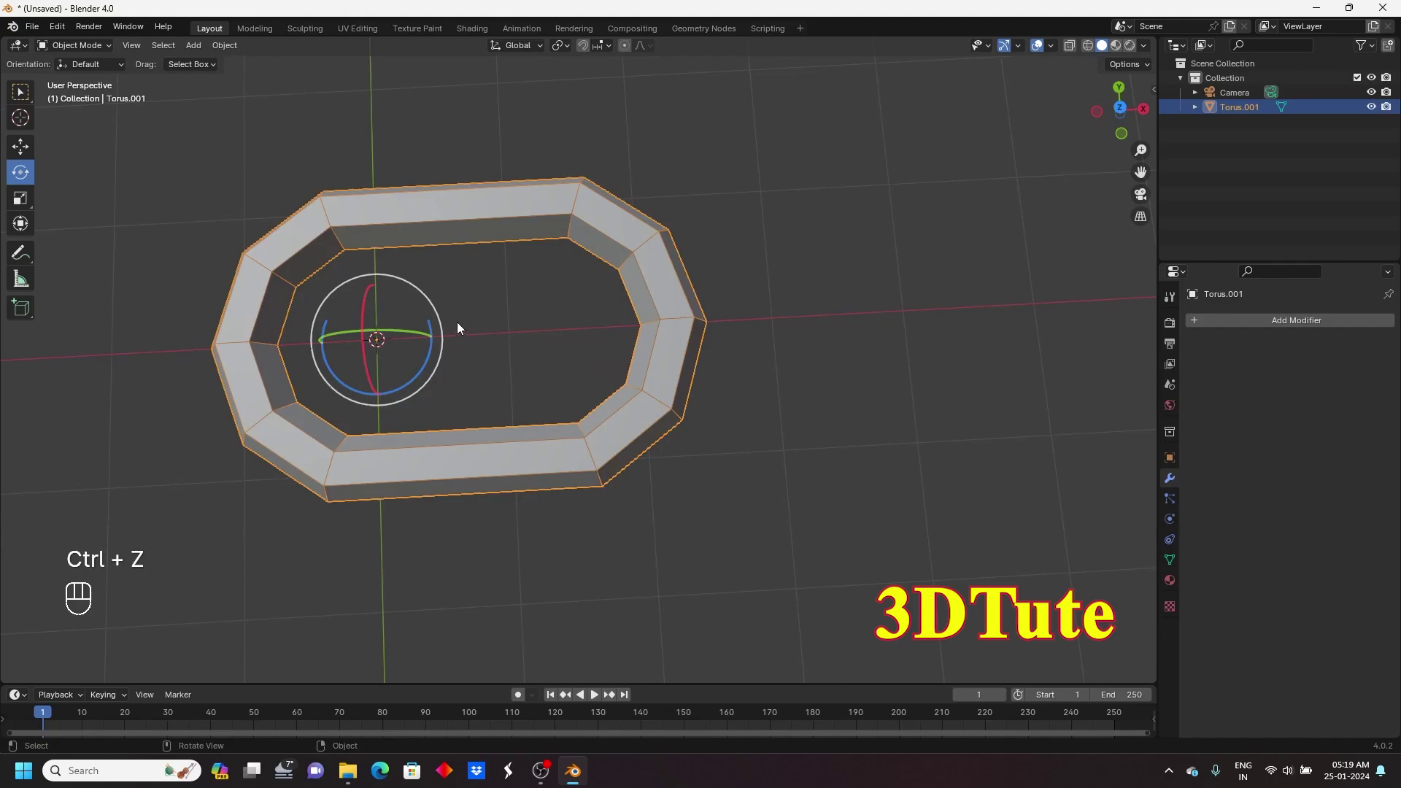
- Centre the elongated torus's geometry on its origin using Set Origin with Geometry to Origin
left_click(21, 147)
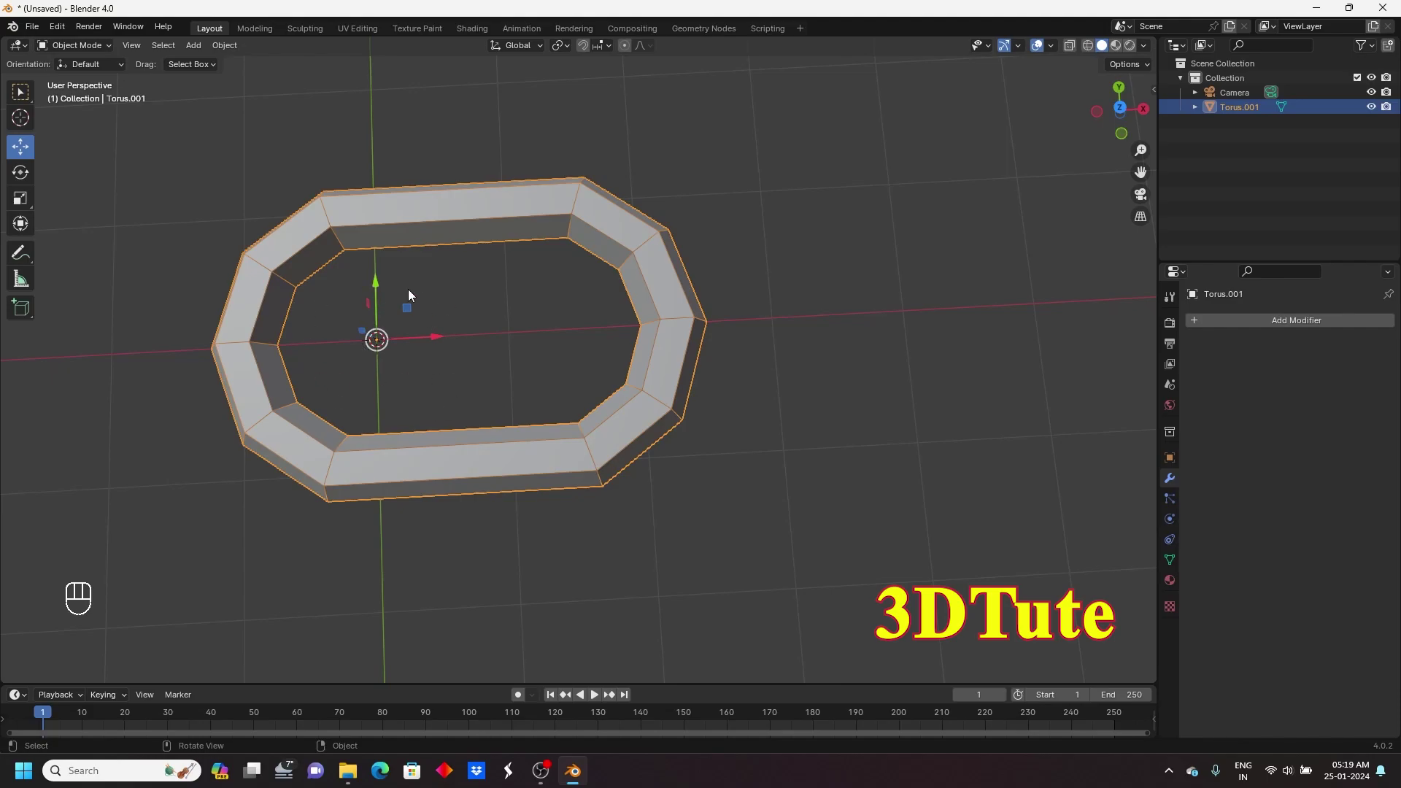
left_click(219, 45)
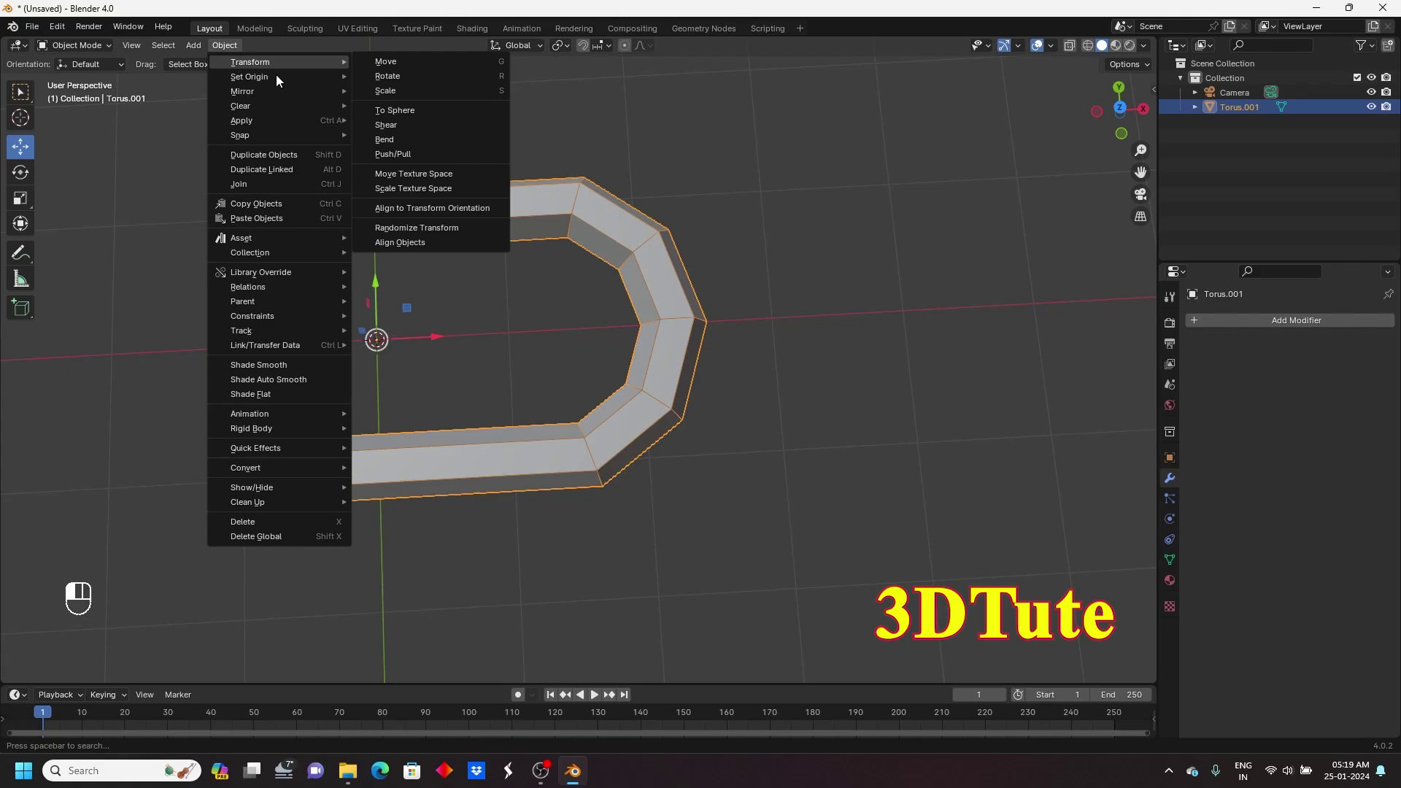
mouse_move(286, 77)
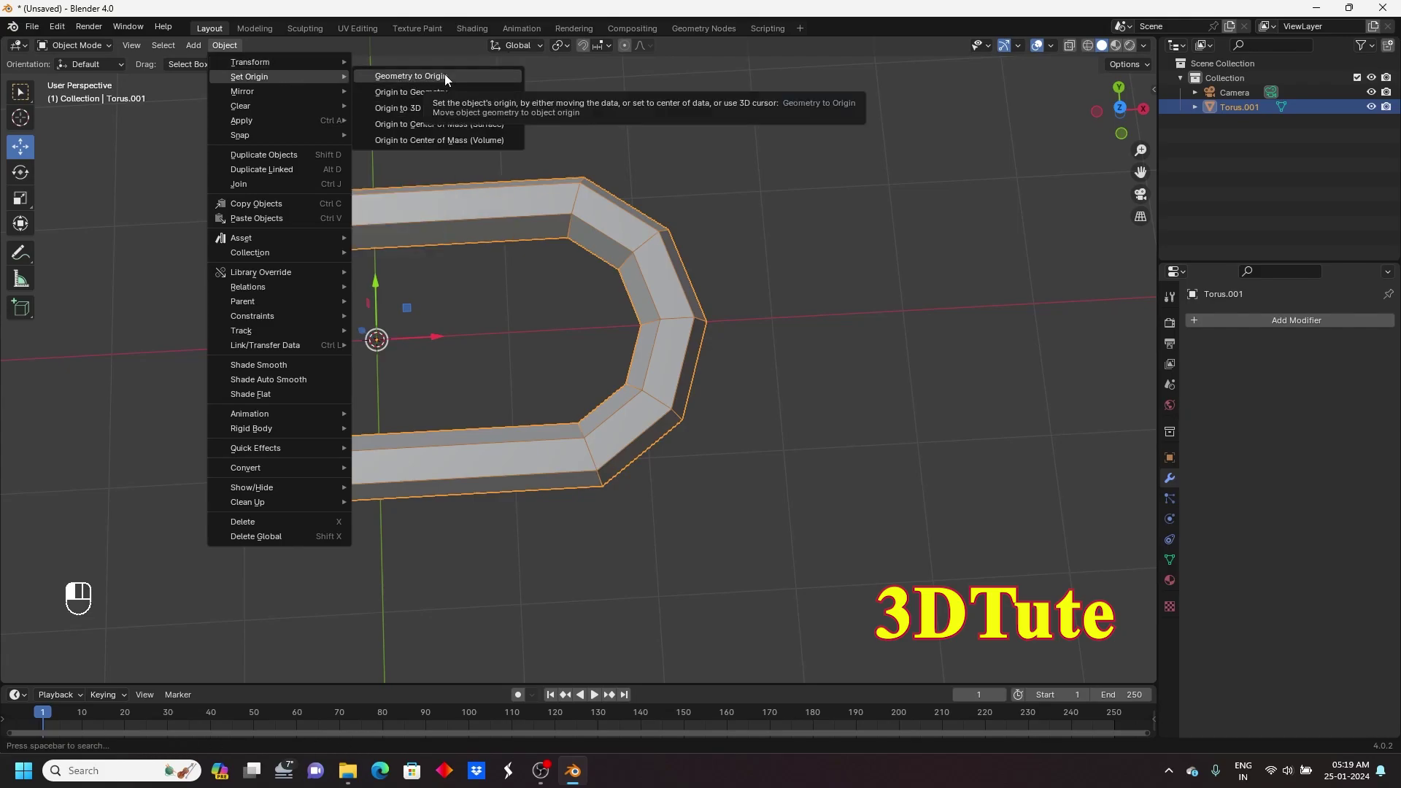
left_click(408, 77)
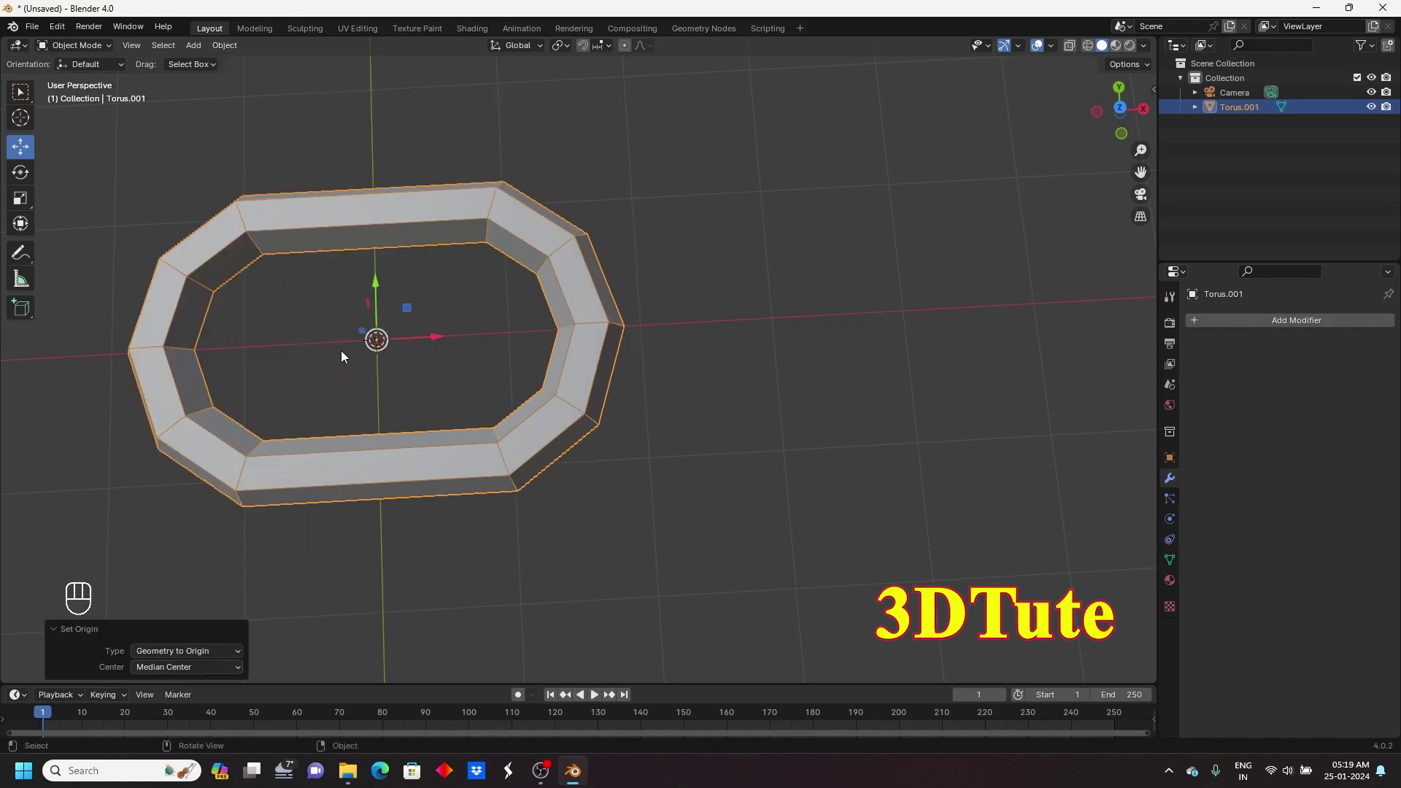
- Try rotating the centred link about the Z axis around its origin and undo the rotation
left_click(19, 172)
left_click_drag(420, 370, 330, 256)
key("ctrl+z")
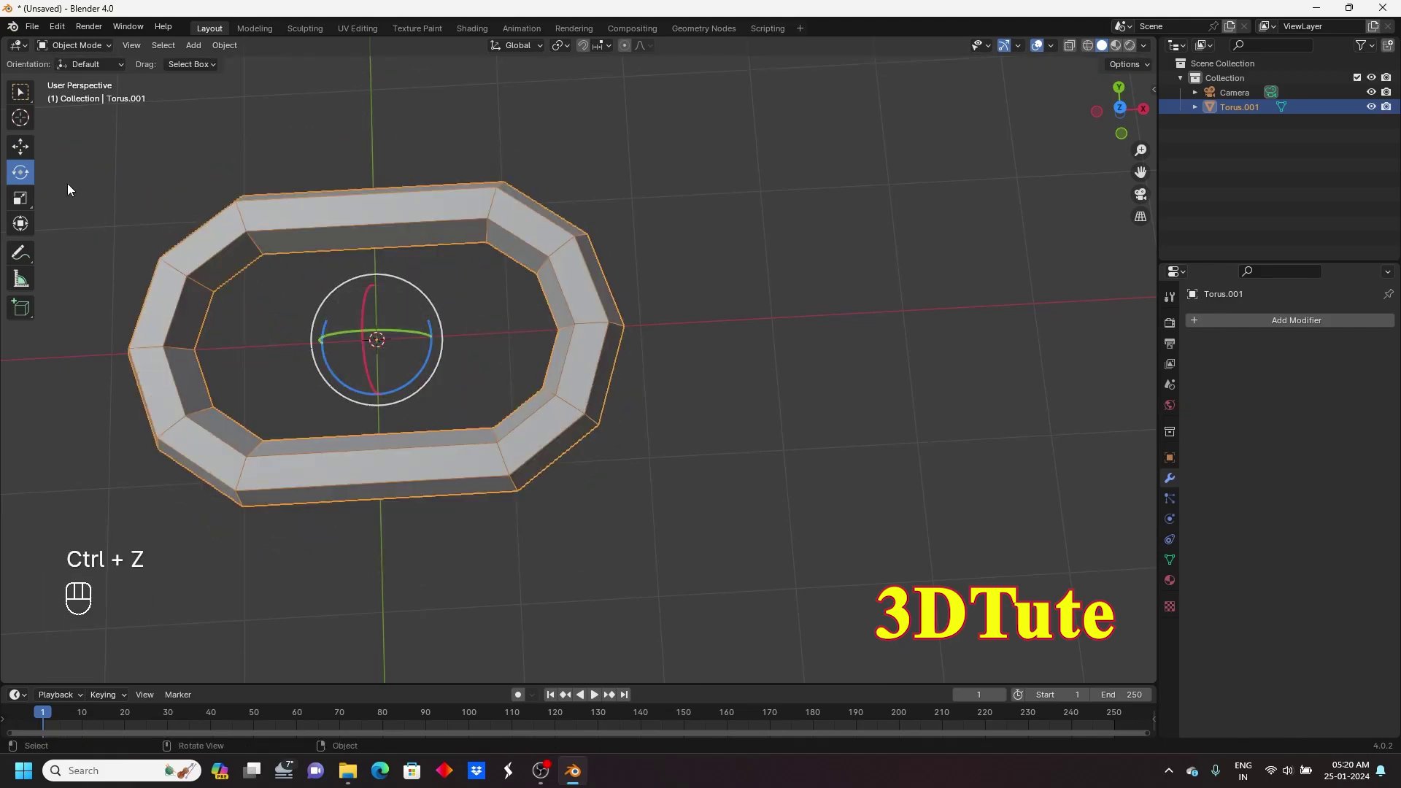
- Reactivate the Move tool and add an Array modifier to the torus link
left_click(22, 148)
scroll(628, 391, "down", 2)
middle_click_drag(642, 389, 642, 310)
middle_click_drag(649, 257, 473, 219, "shift")
middle_click_drag(681, 365, 821, 409, "shift")
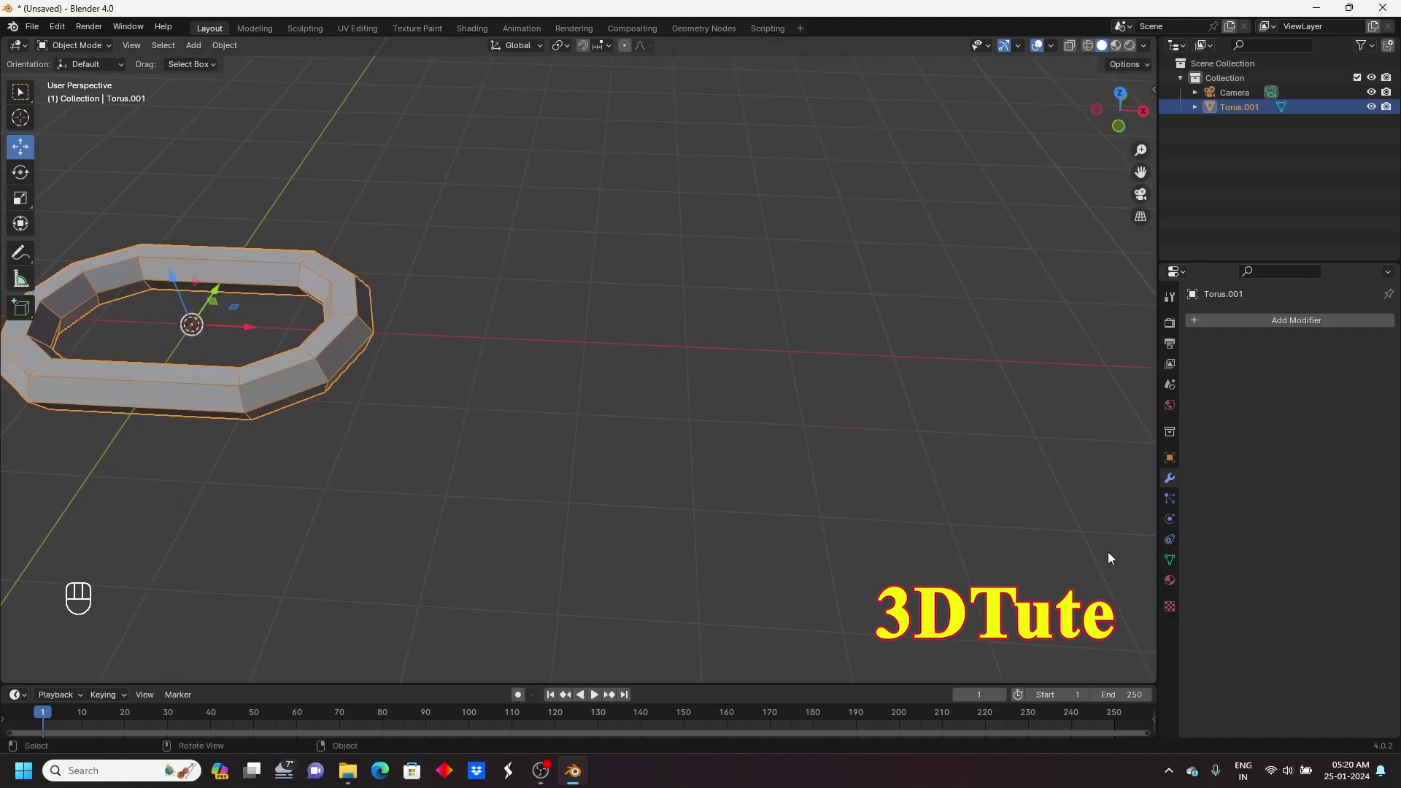
left_click(1169, 479)
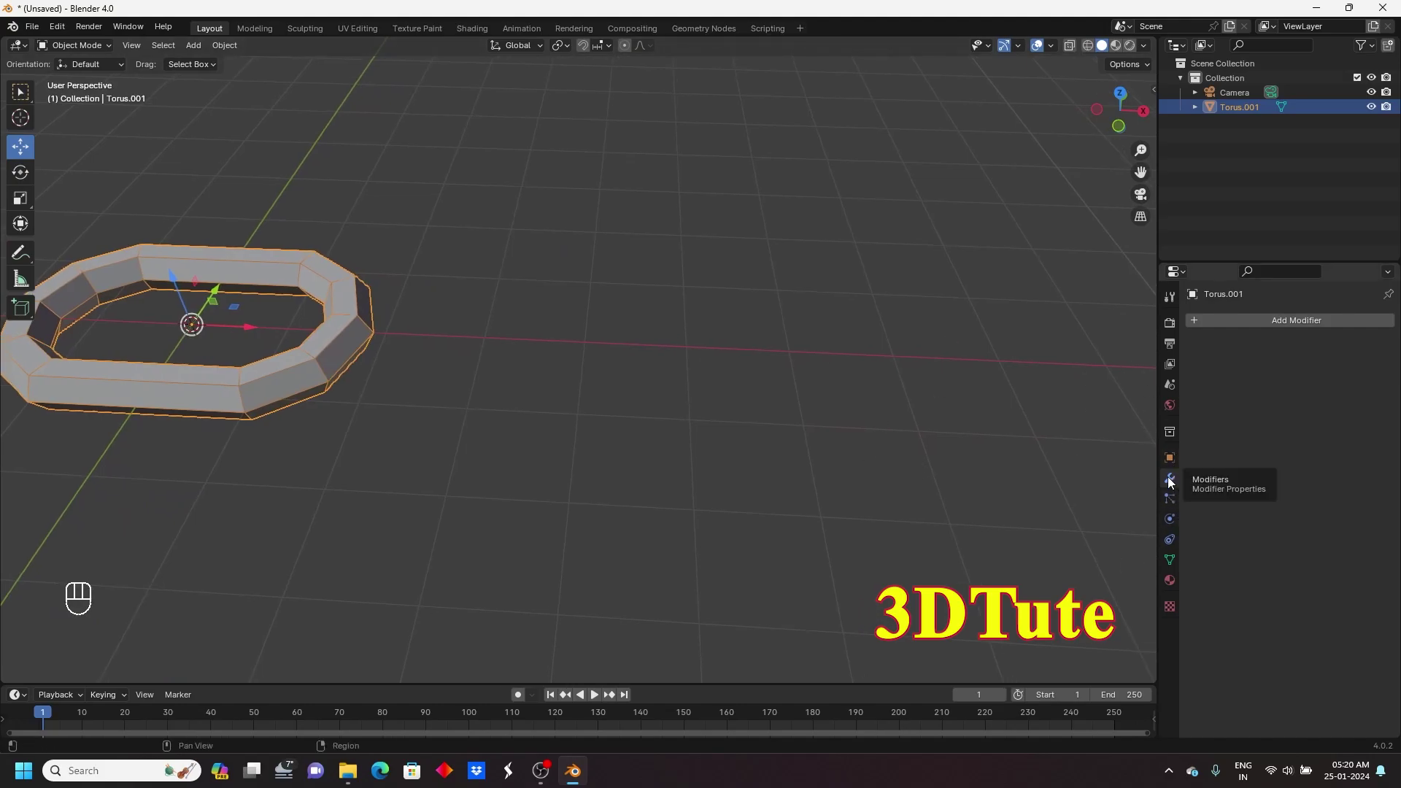
left_click(1291, 321)
mouse_move(1291, 319)
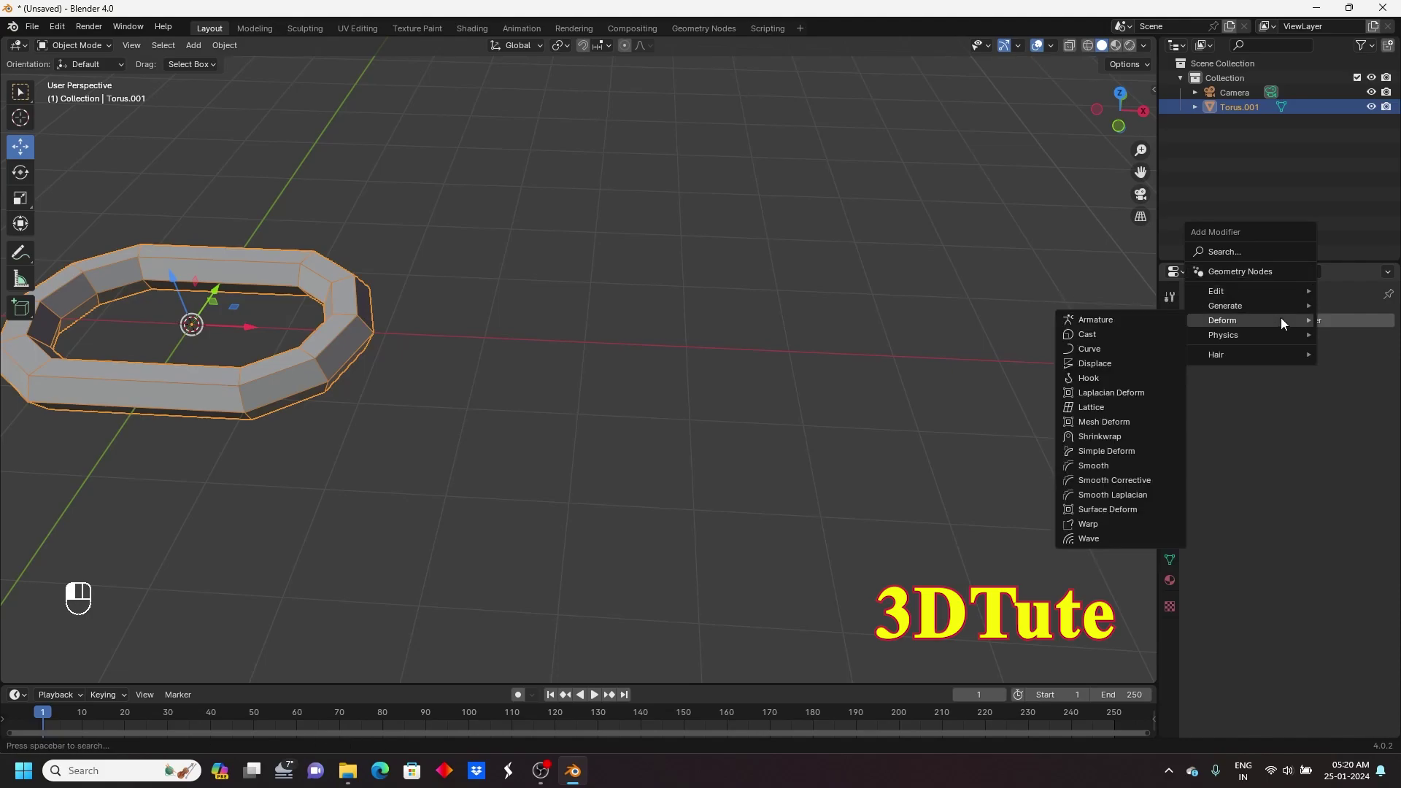
mouse_move(1260, 283)
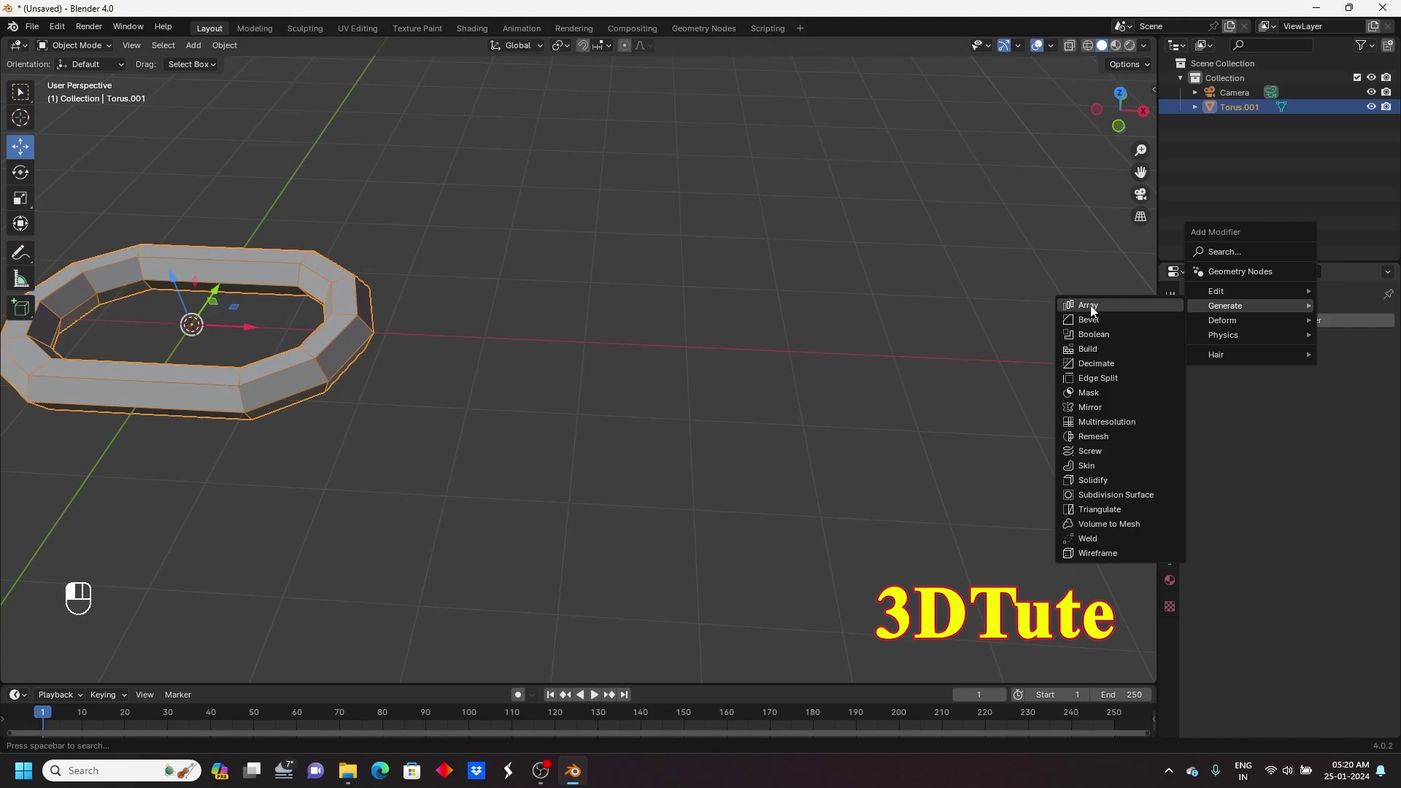
left_click(1091, 305)
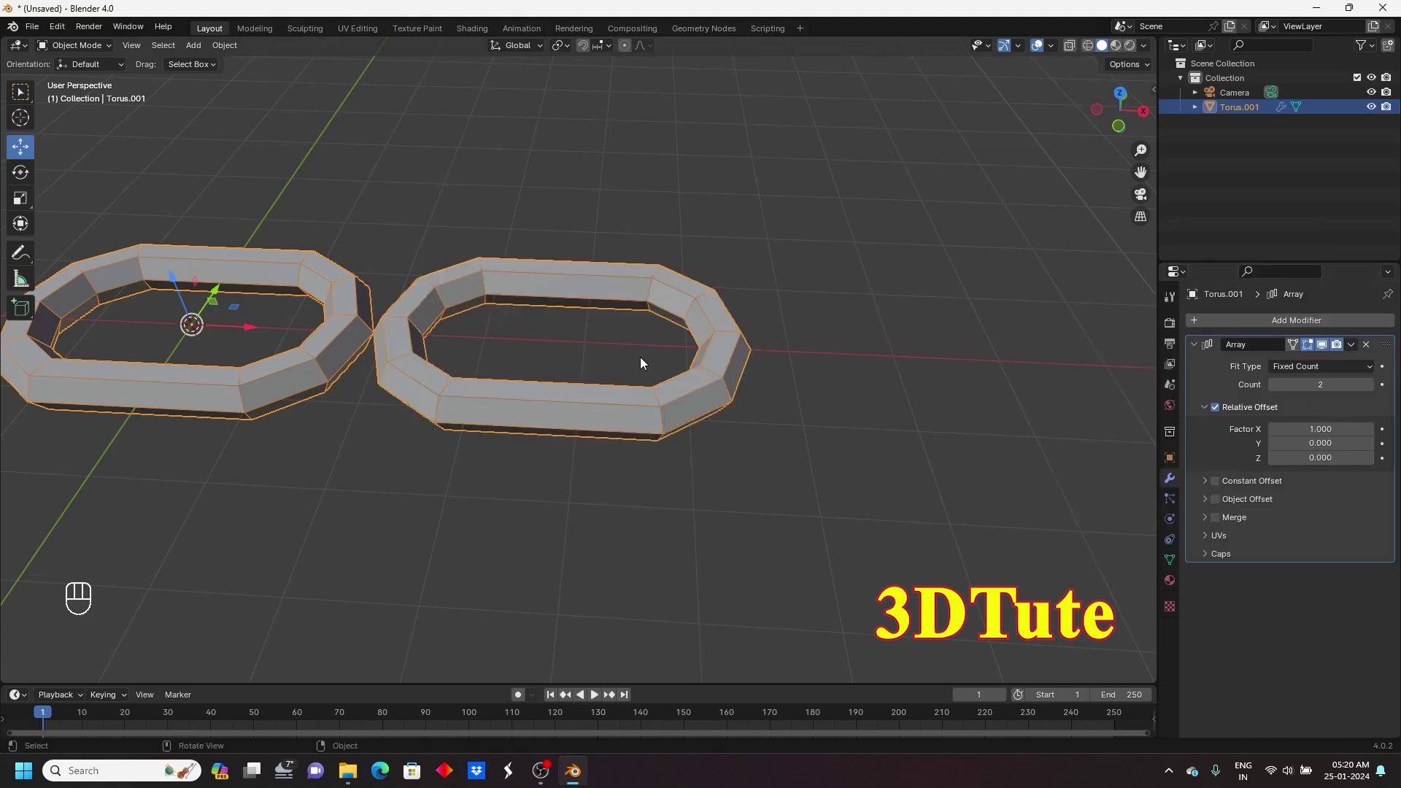
- Keep the array's fit type at Fixed Count and raise its count to 4 links
scroll(768, 457, "down", 5)
middle_click_drag(646, 449, 603, 455)
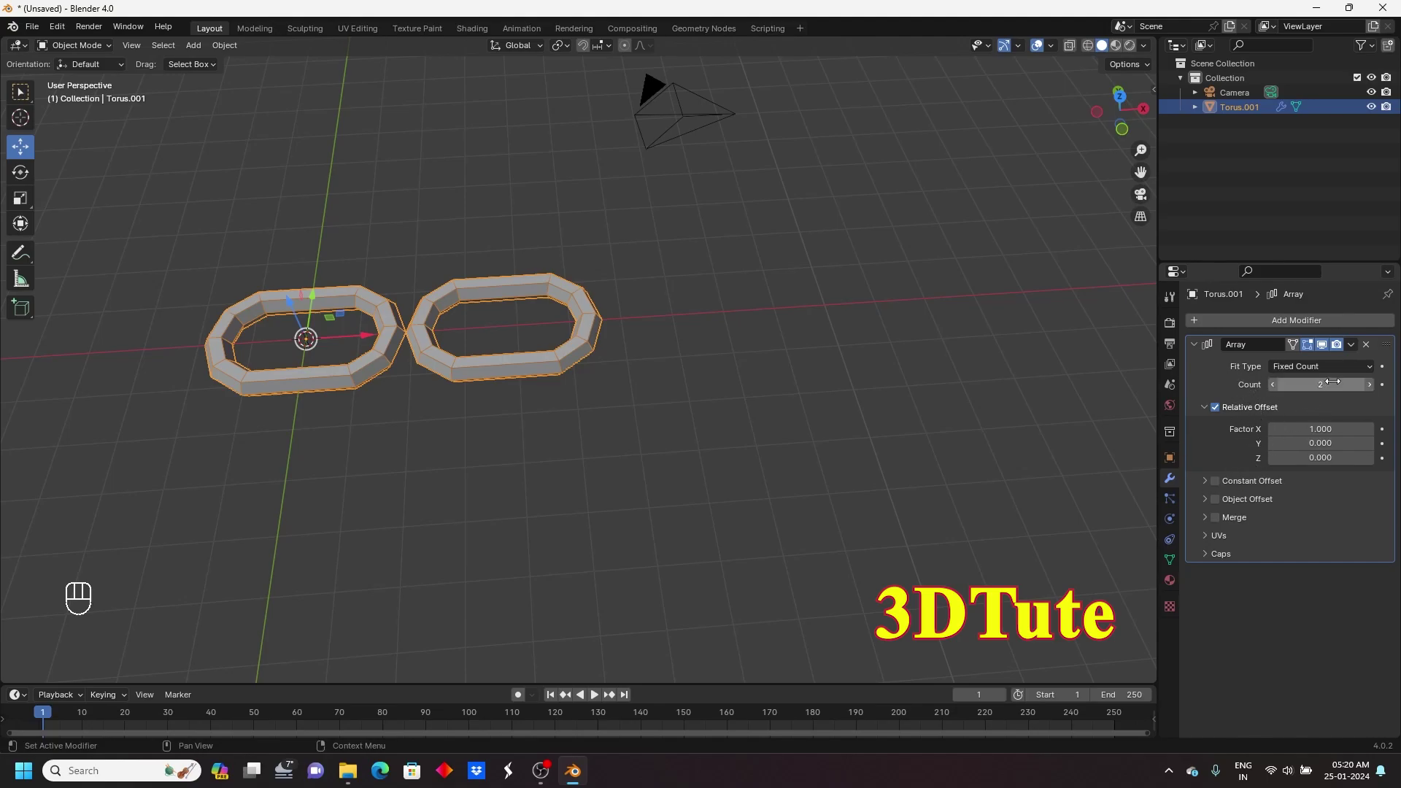
left_click(1359, 364)
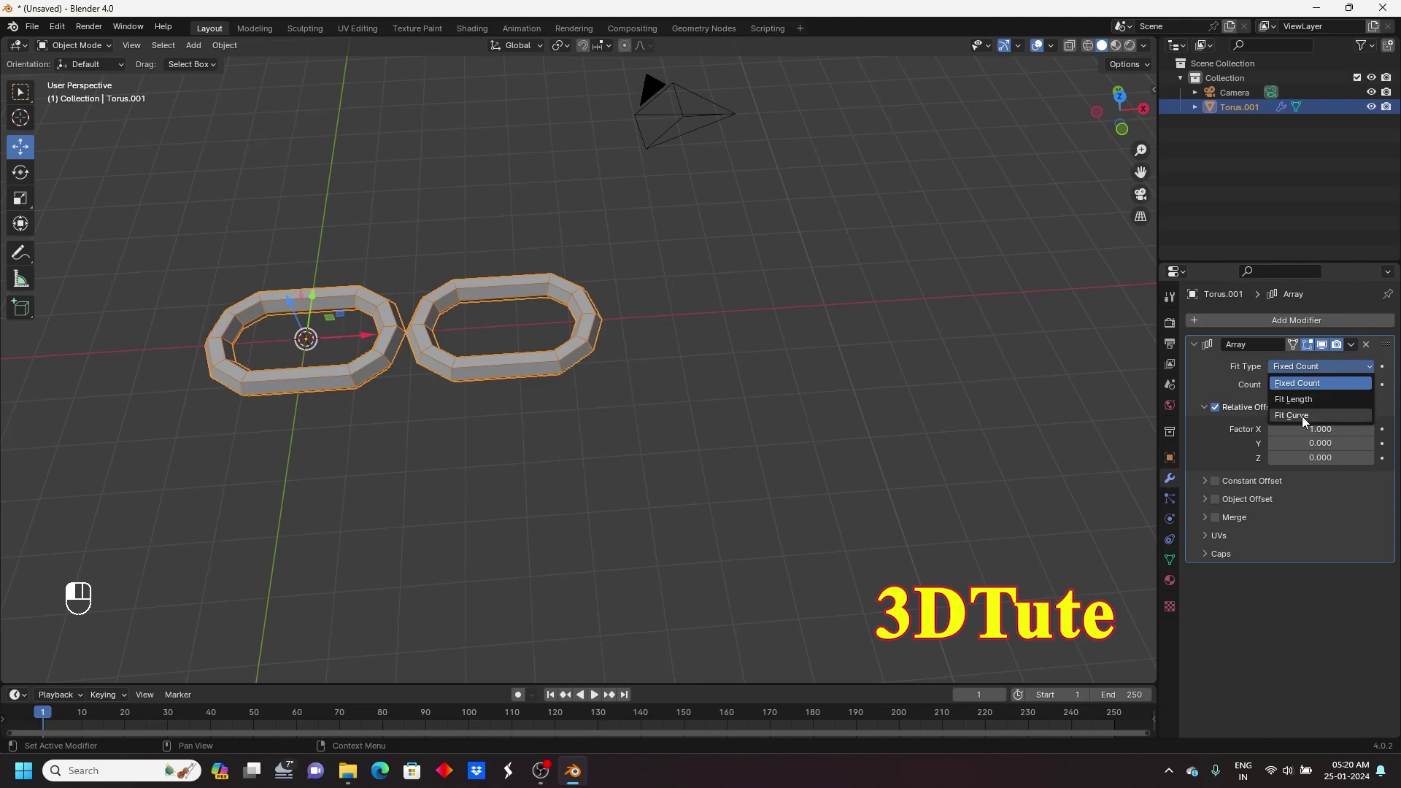
left_click(1319, 384)
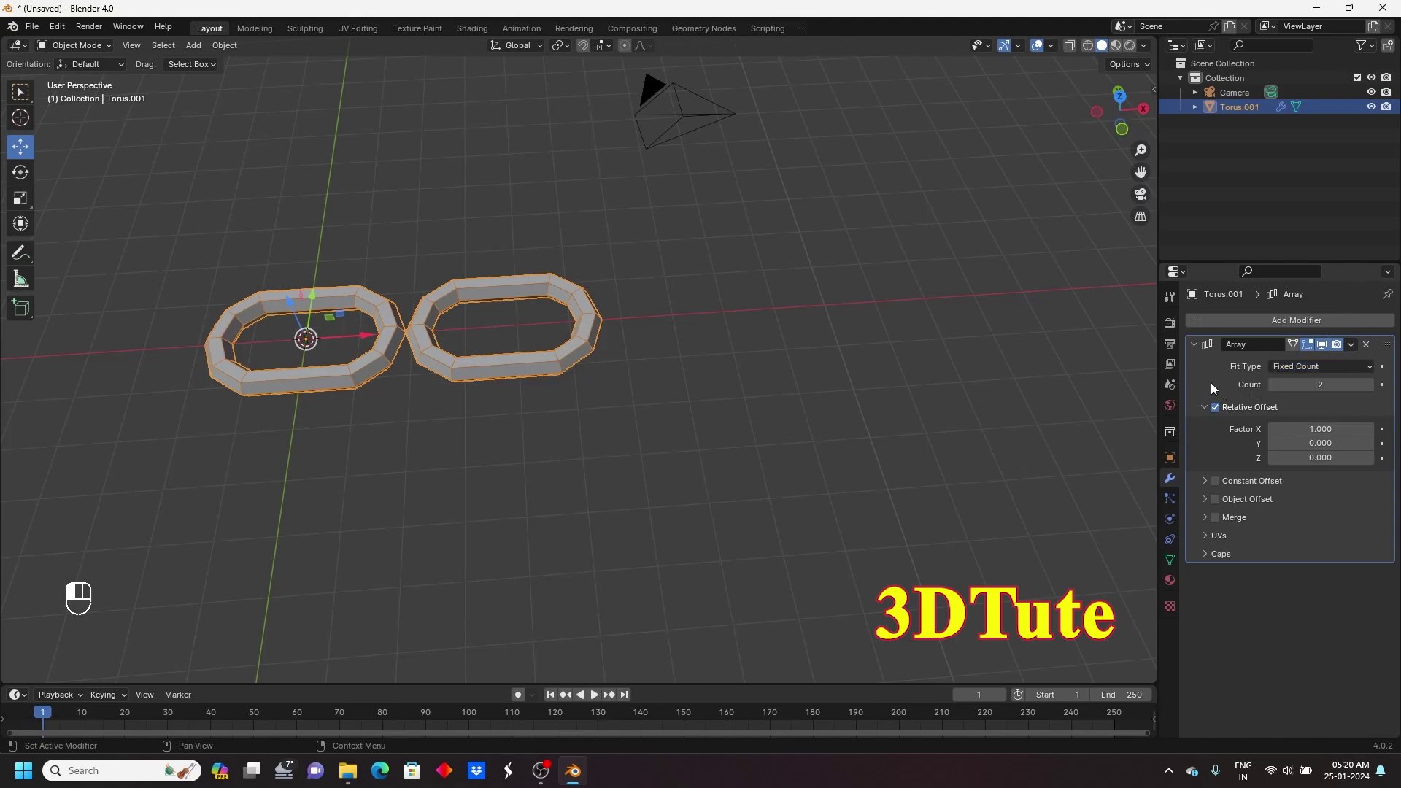
left_click(1371, 384)
left_click(1372, 384)
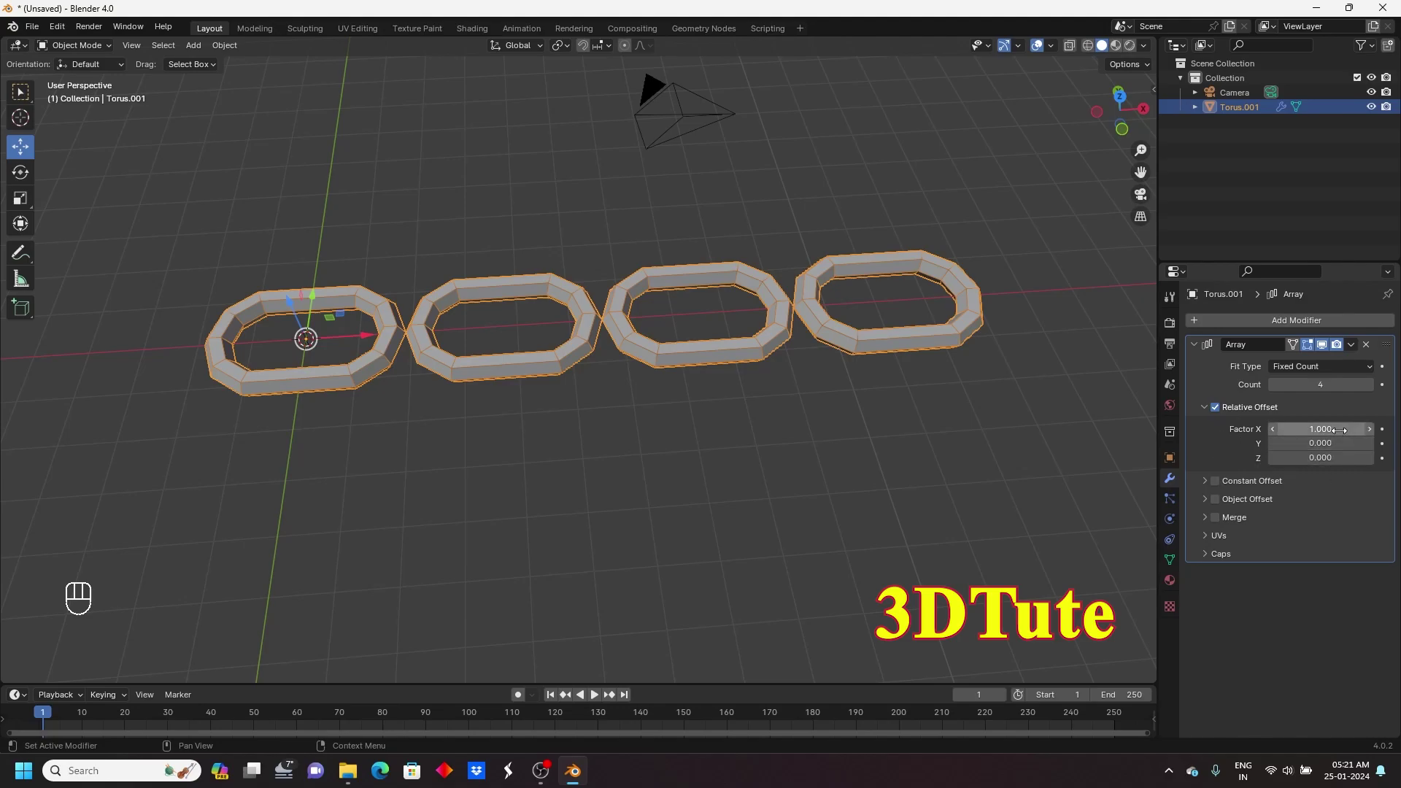
middle_click_drag(733, 399, 392, 365)
scroll(391, 365, "up", 2)
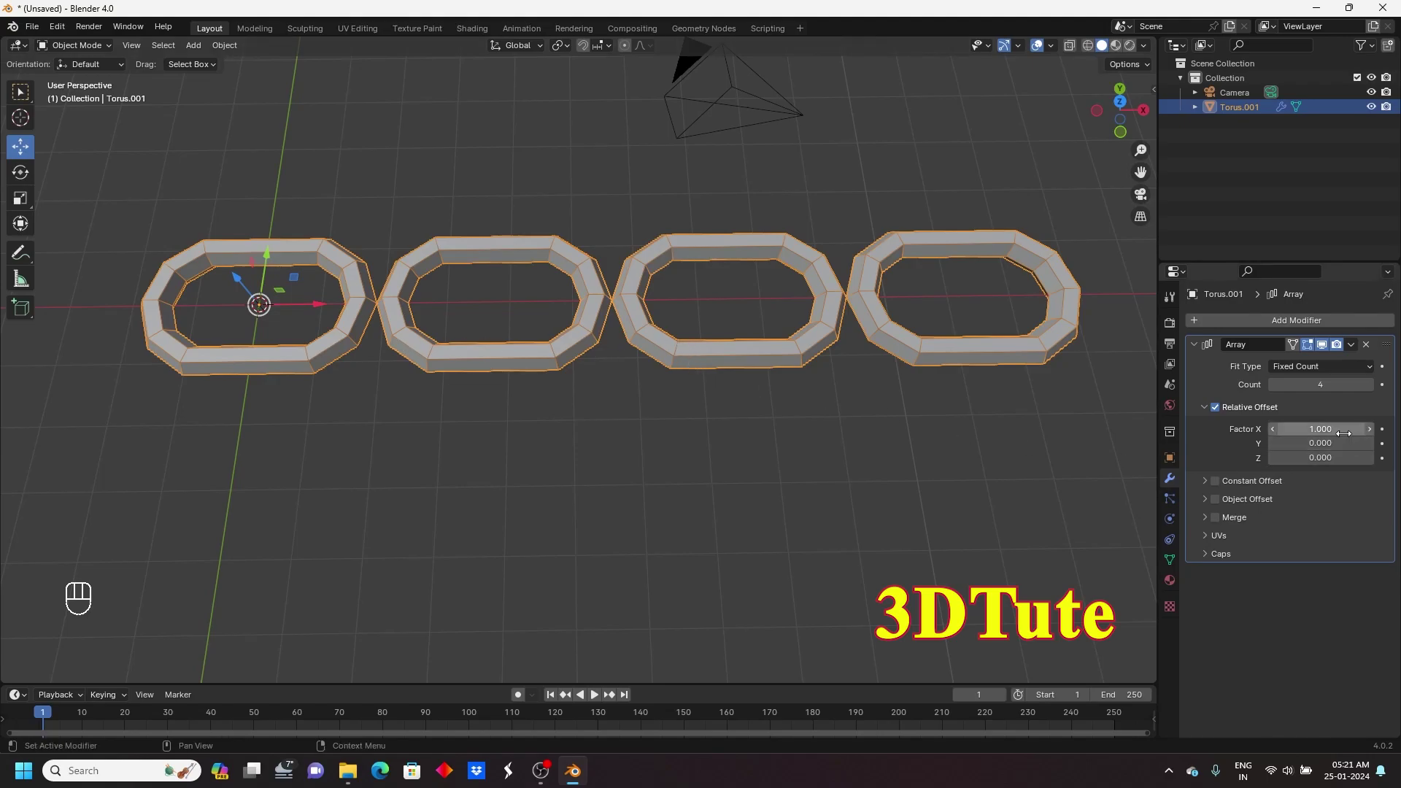
middle_click_drag(606, 423, 586, 371, "shift")
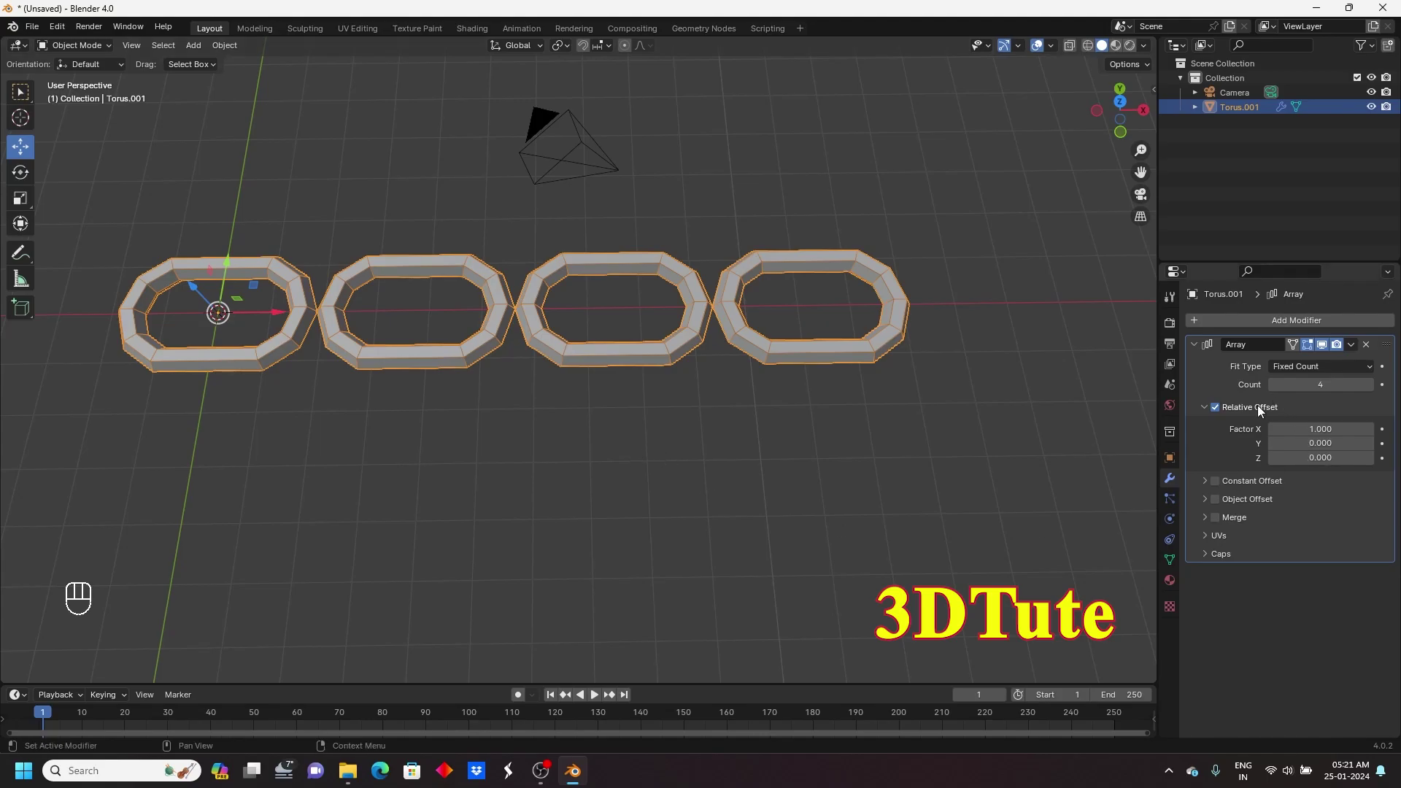
- Replace the array's Relative Offset with a Constant Offset and set its X distance to 2.34 m
left_click(1215, 408)
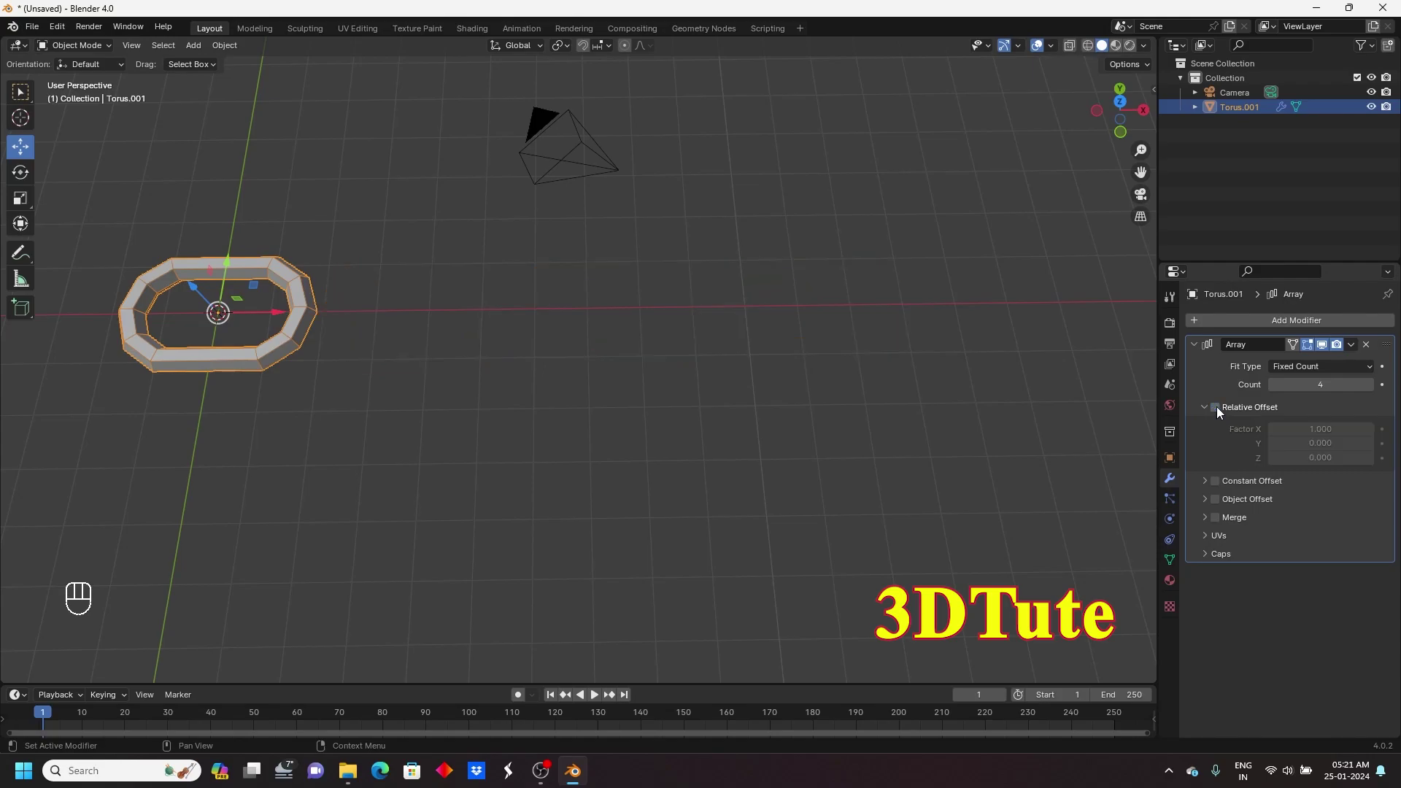
left_click(1215, 481)
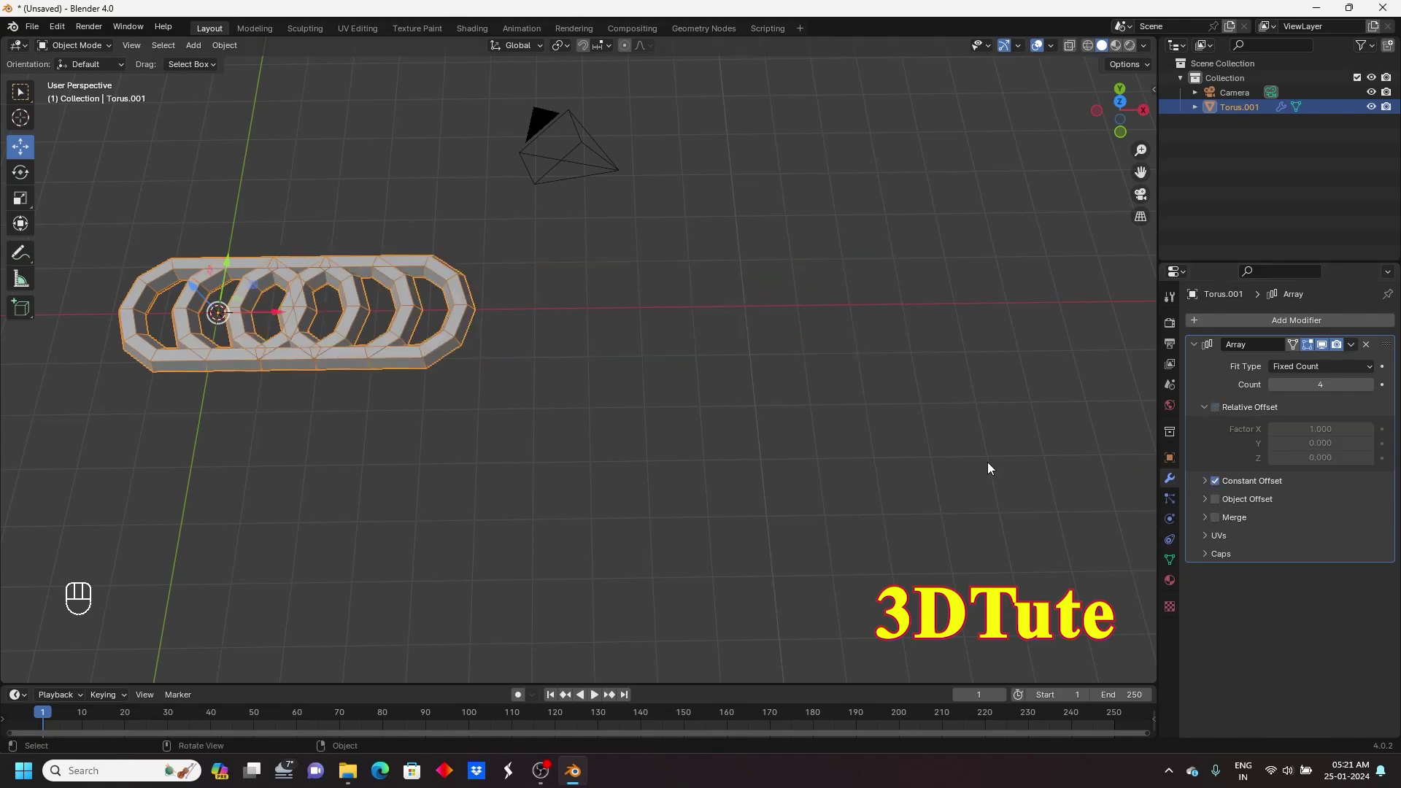
left_click(1206, 483)
mouse_move(1314, 503)
left_mouse_down()
mouse_move(1400, 503)
mouse_move(1308, 503)
left_mouse_up()
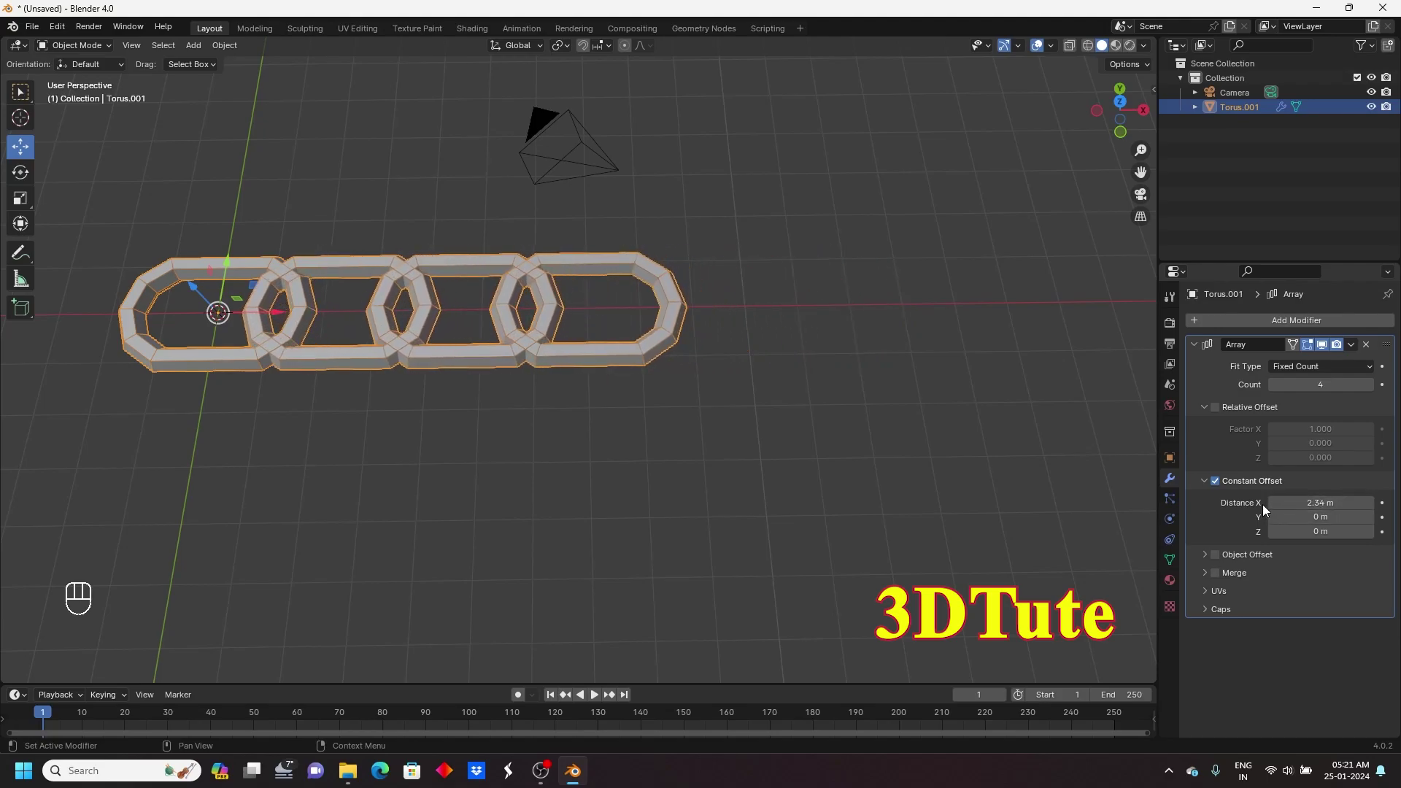
- Switch the array to Relative Offset, set Factor X to 0.800, and return to Constant Offset
left_click(1215, 481)
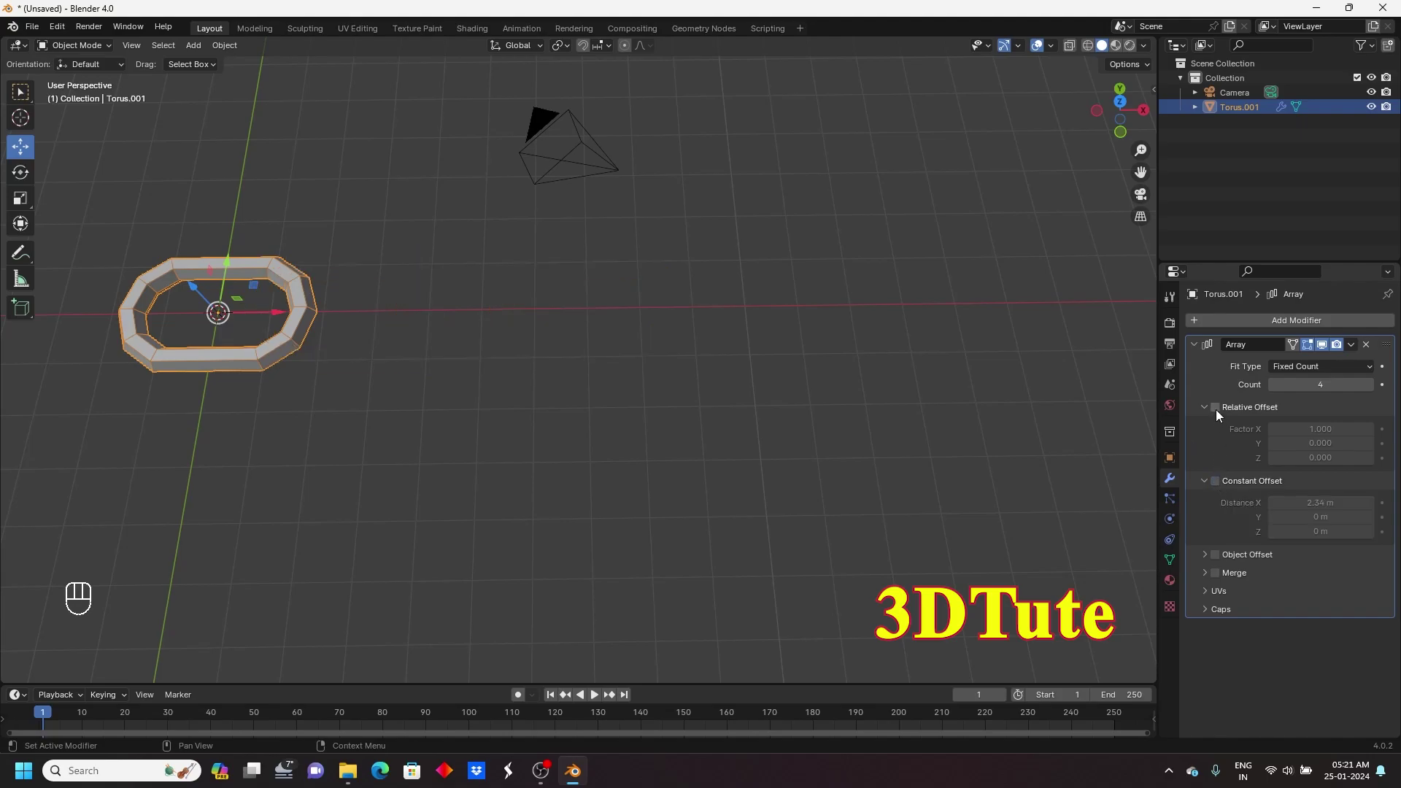
left_click(1215, 408)
mouse_move(1321, 429)
left_mouse_down()
mouse_move(1270, 429)
mouse_move(1312, 429)
left_mouse_up()
left_click(1215, 408)
left_click(1216, 481)
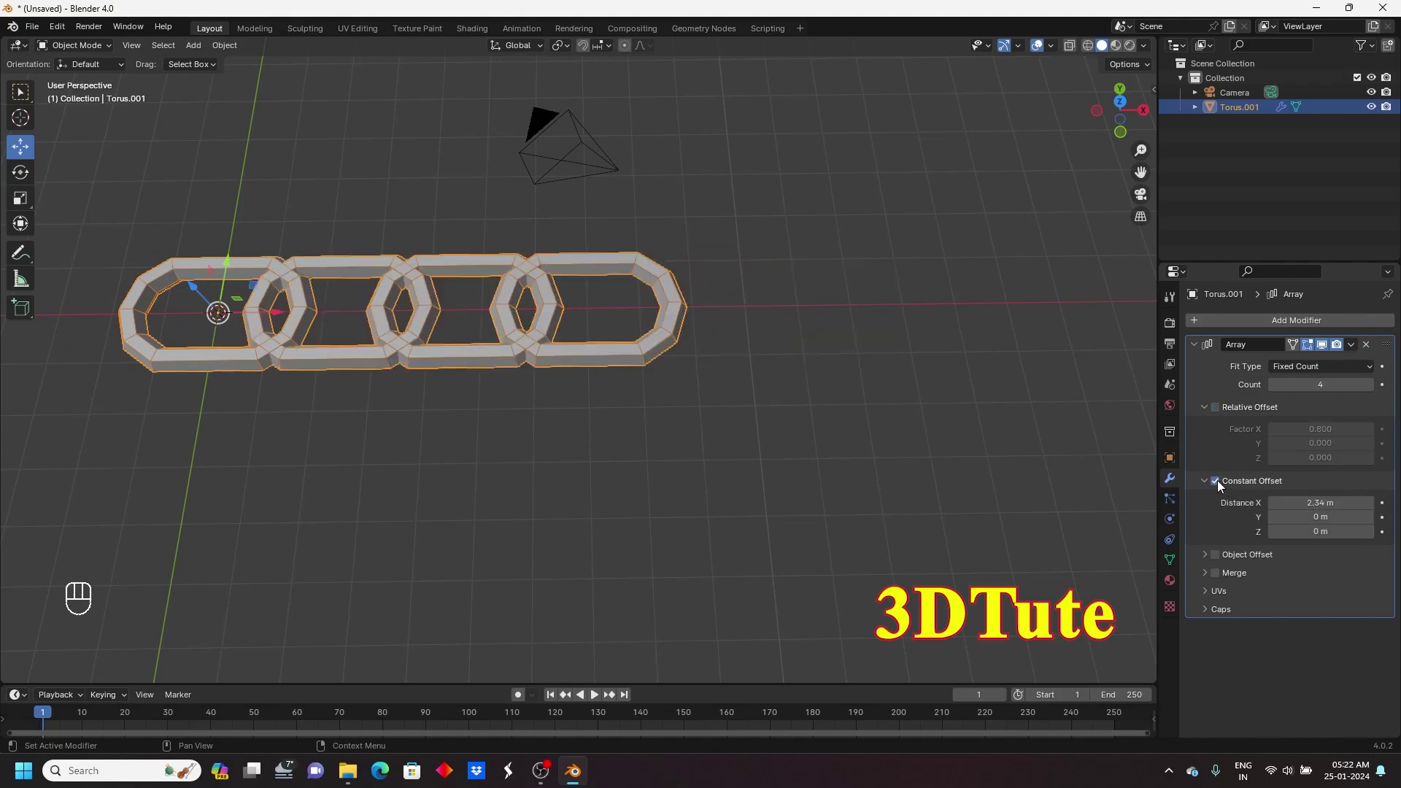
- Set the array's constant X distance to 3.7 m and its count to 8
left_click_drag(1321, 503, 1385, 503)
left_click_drag(1323, 385, 1336, 385)
scroll(843, 374, "down", 5)
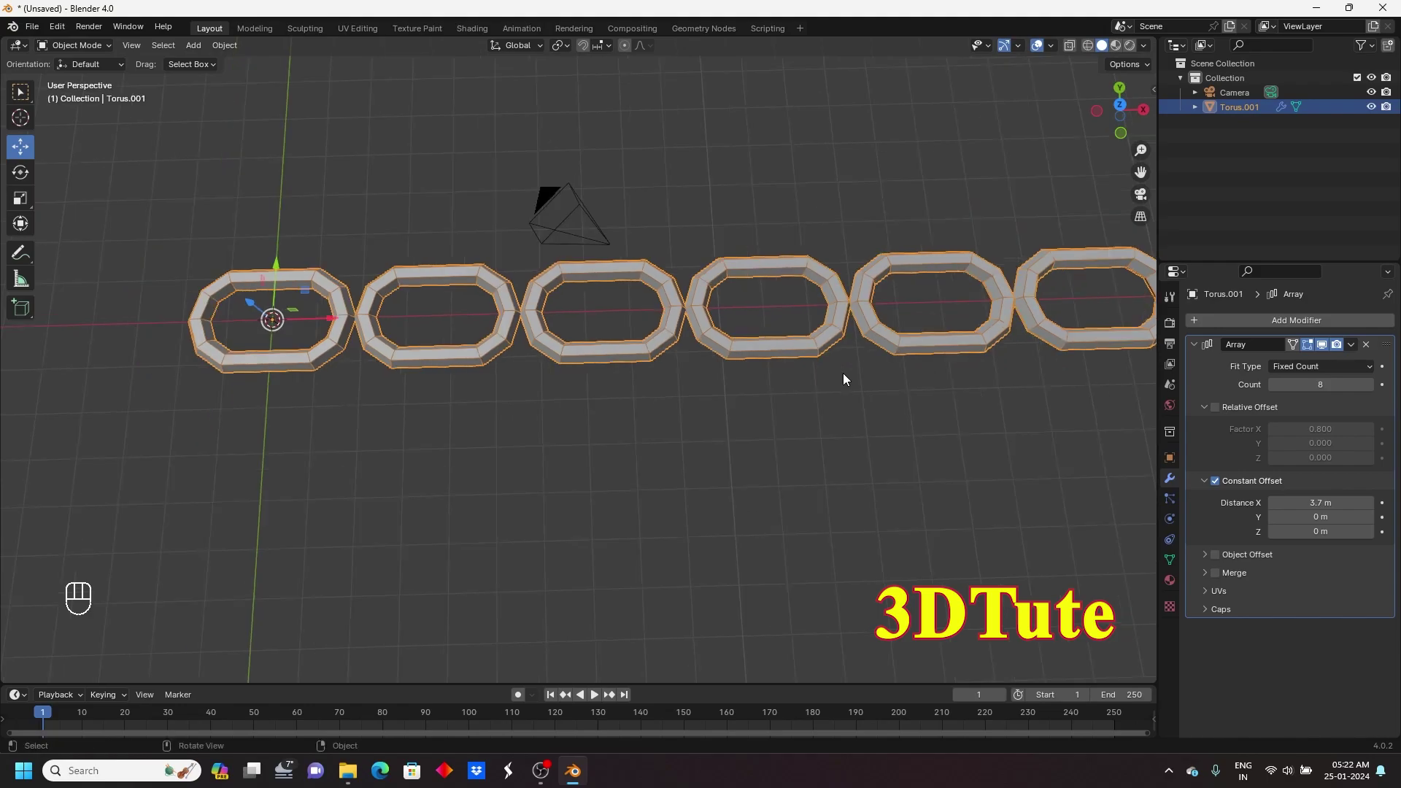
mouse_move(839, 378)
middle_mouse_down()
mouse_move(822, 347)
mouse_move(833, 358)
middle_mouse_up()
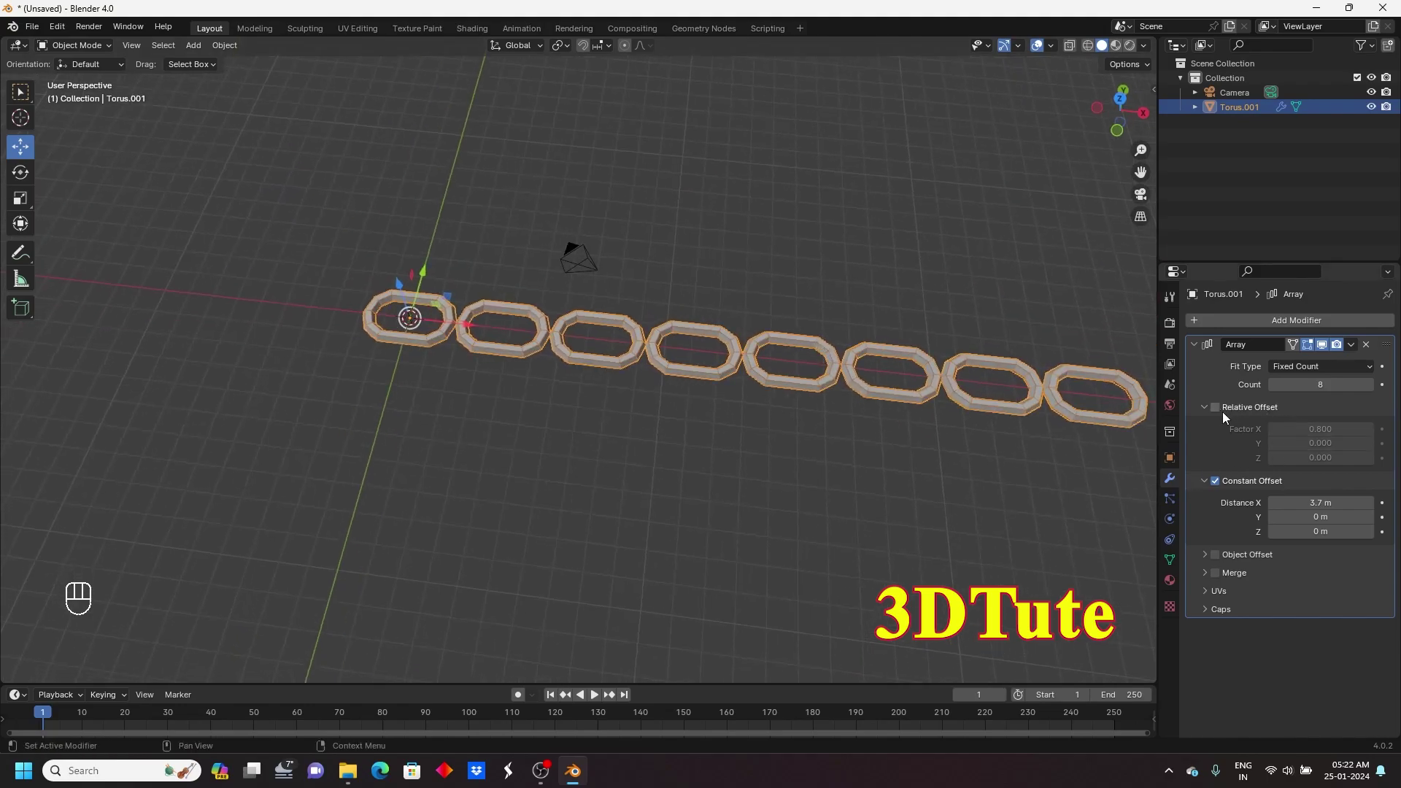
- Array the links along Y by setting the constant offset to 0 m in X and 2 m in Y
double_click(1319, 502)
type("0")
key("Return")
double_click(1319, 518)
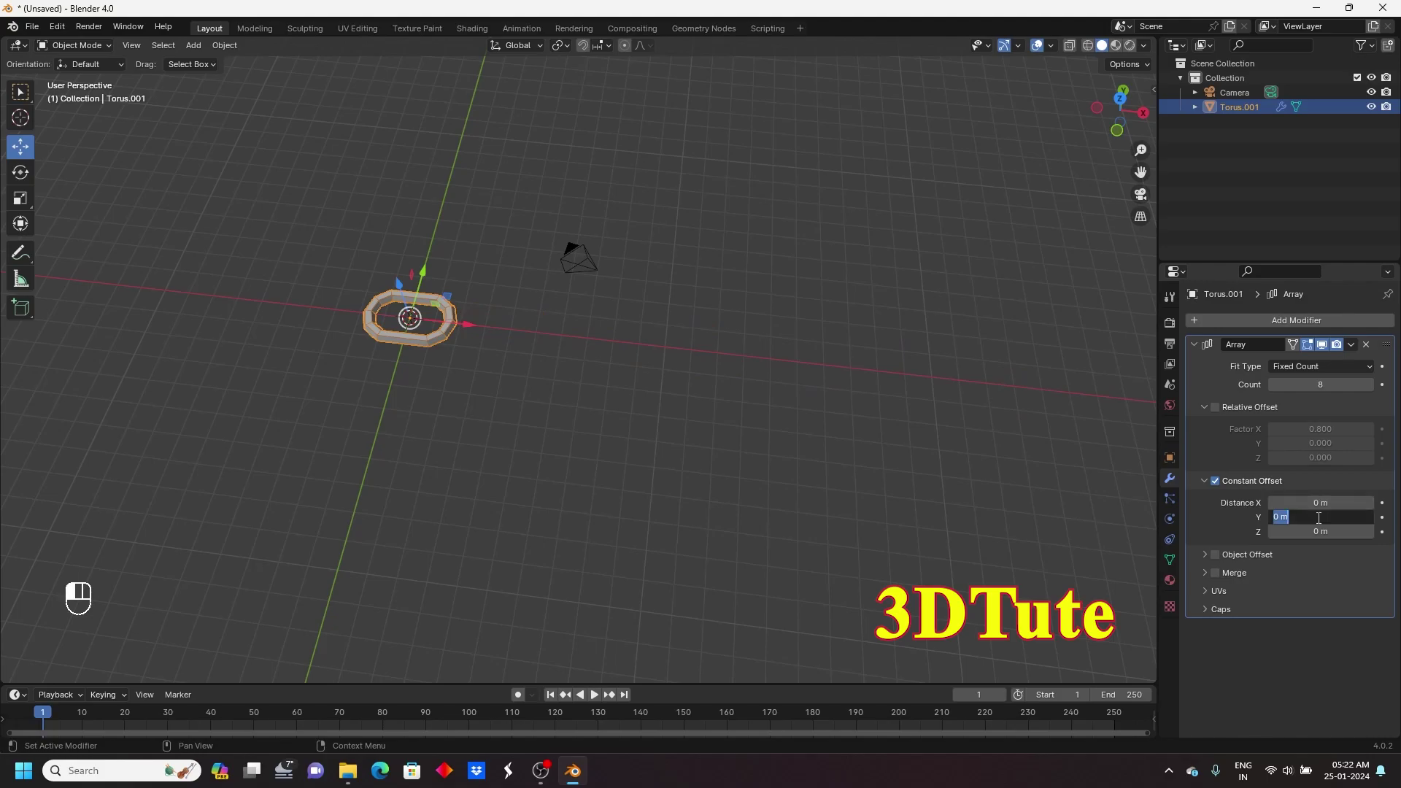
type("2")
key("Return")
middle_click_drag(737, 438, 572, 383)
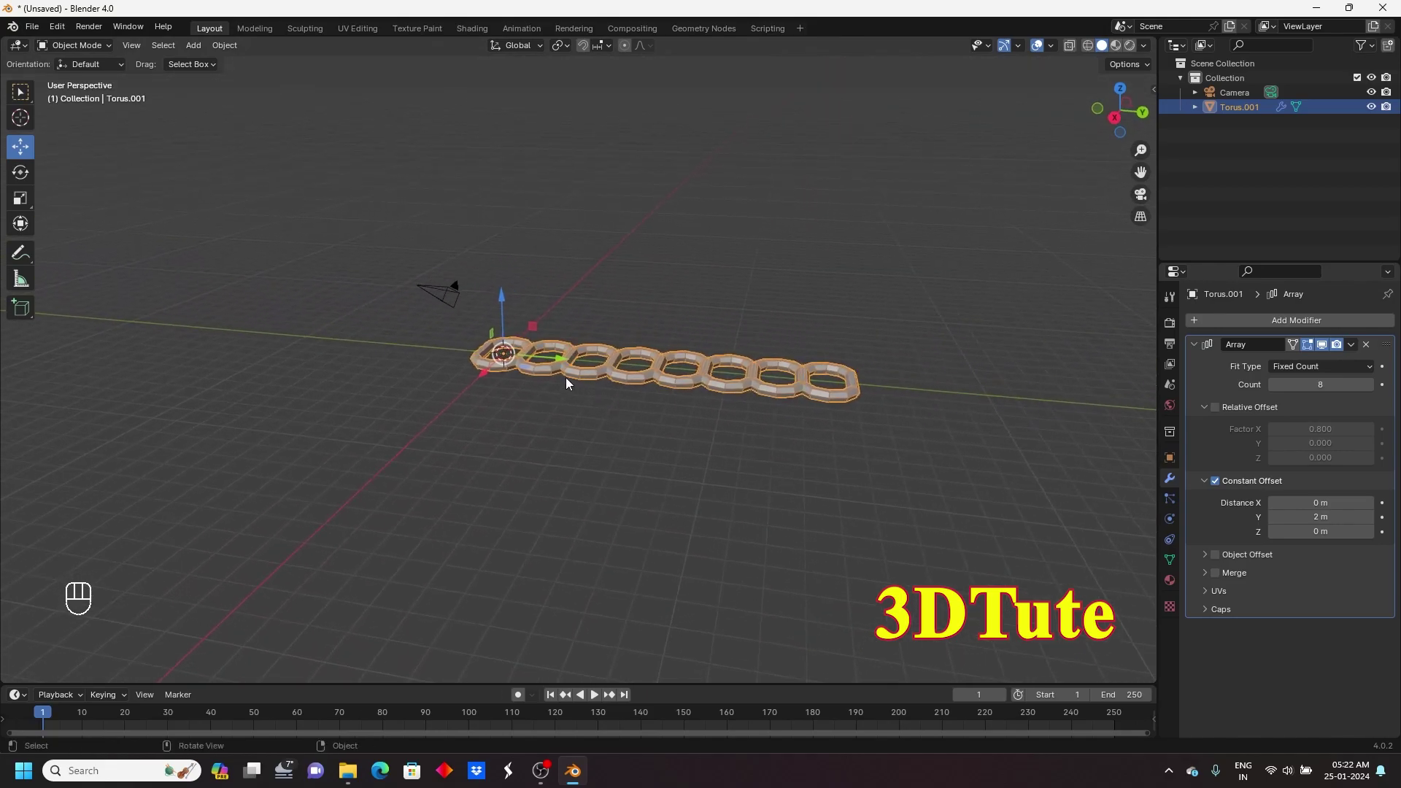
- Add a 2 m Z distance to the array's constant offset
left_click(1333, 533)
type("2")
key("Return")
middle_click_drag(737, 430, 869, 423)
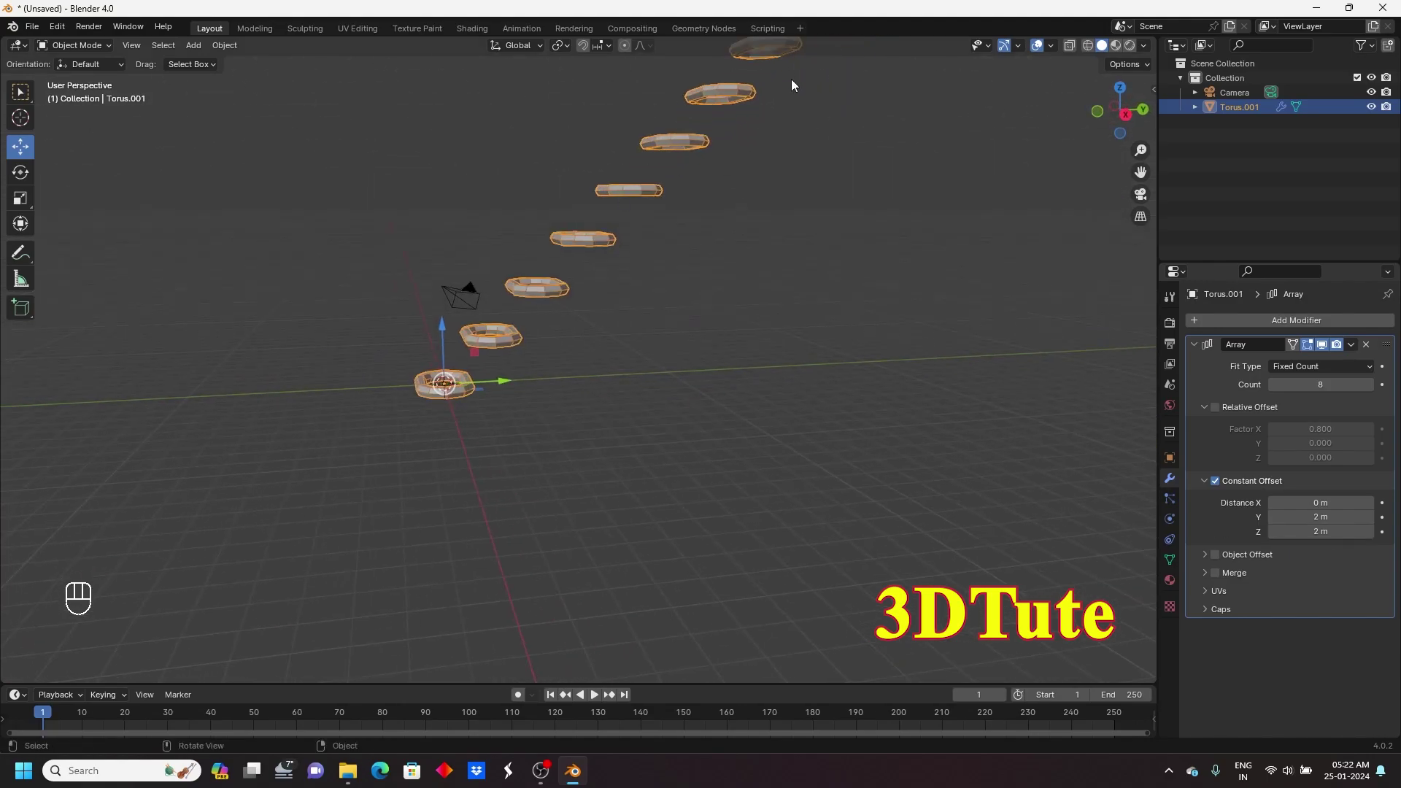
- Set the constant offset's Y distance to 0 m to stack the links purely along Z
left_click(1322, 518)
type("0")
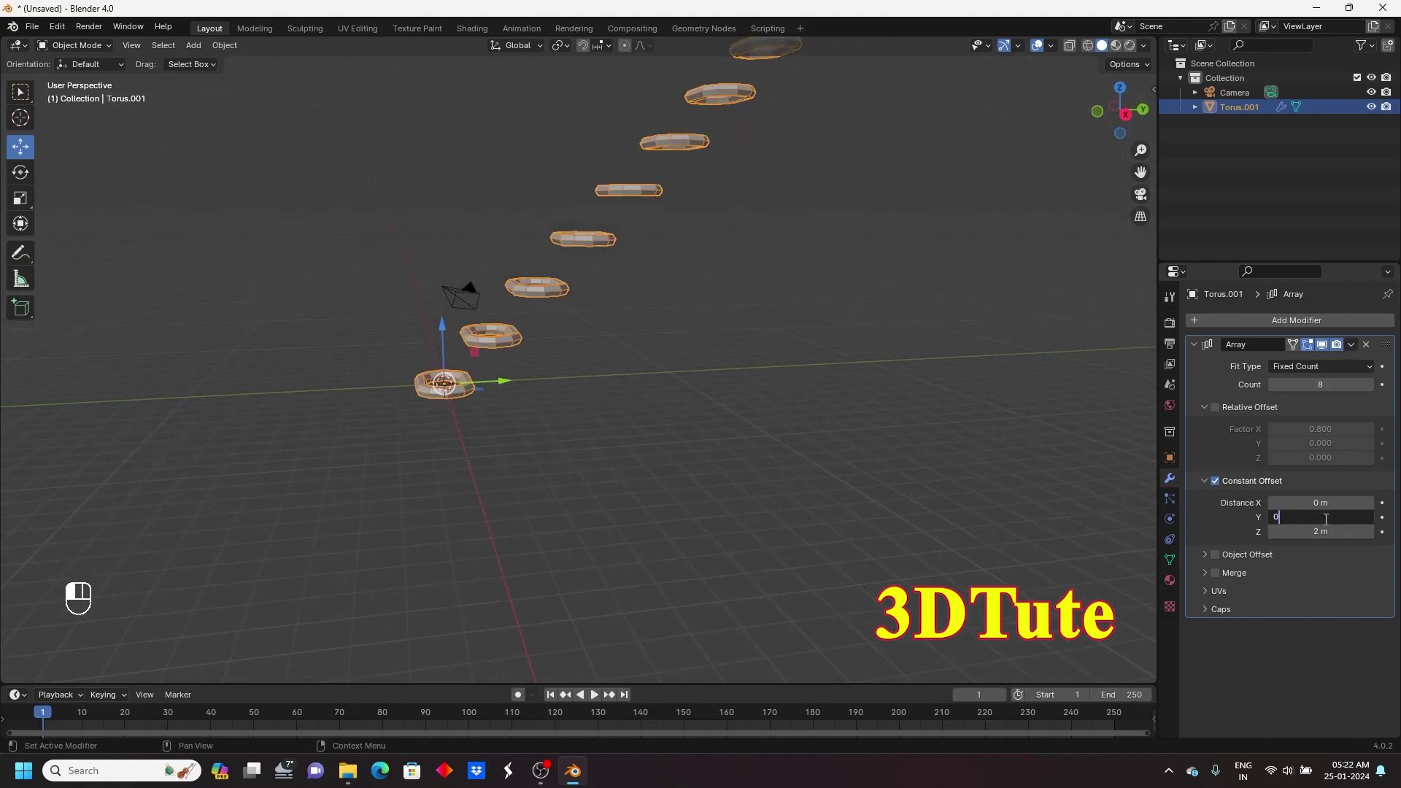
key("Return")
middle_click_drag(695, 481, 492, 242)
middle_click_drag(694, 387, 720, 397)
middle_click_drag(932, 532, 686, 424)
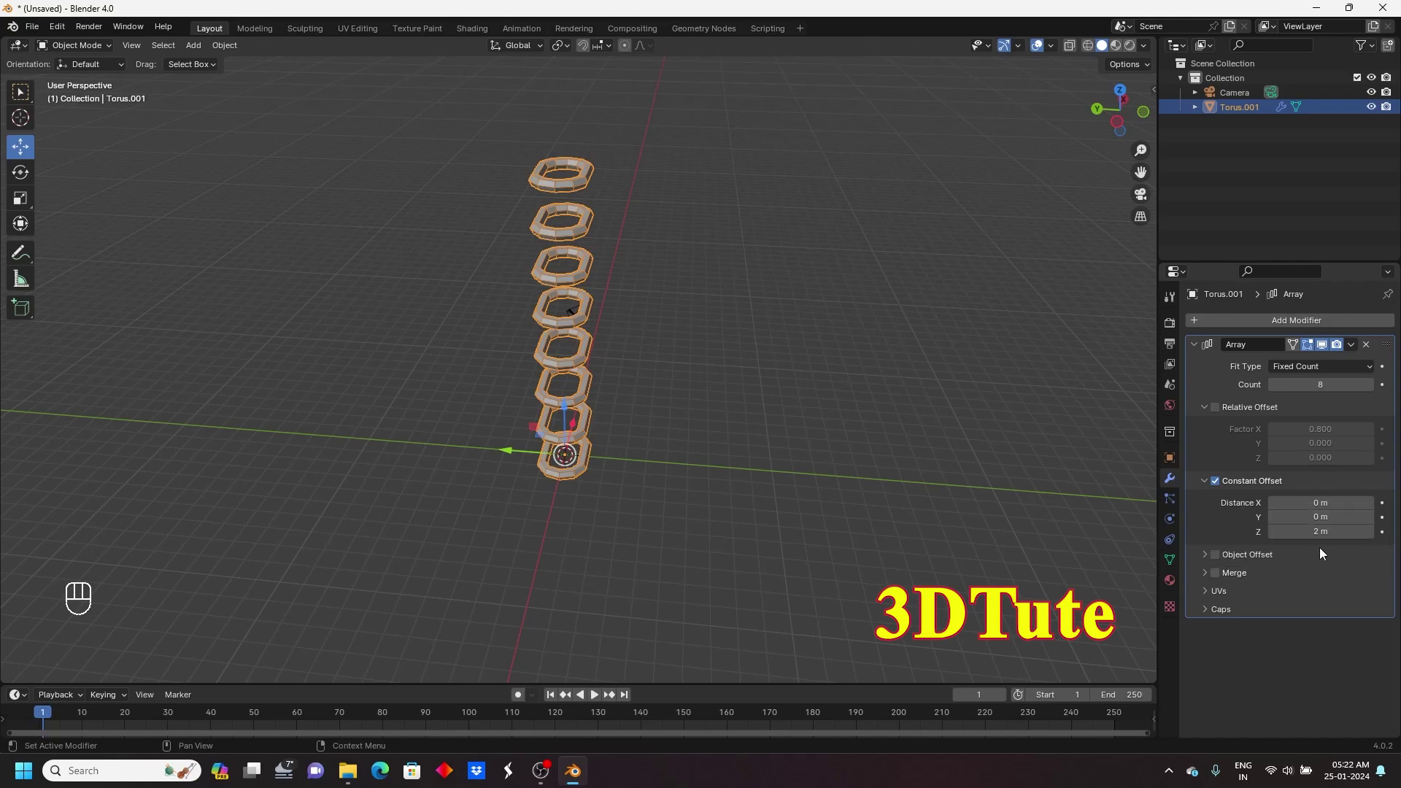
- Reset the constant offset's Z distance to 0 m and set its X distance to 2 m
left_click(1328, 531)
type("0")
key("Return")
left_click(1327, 503)
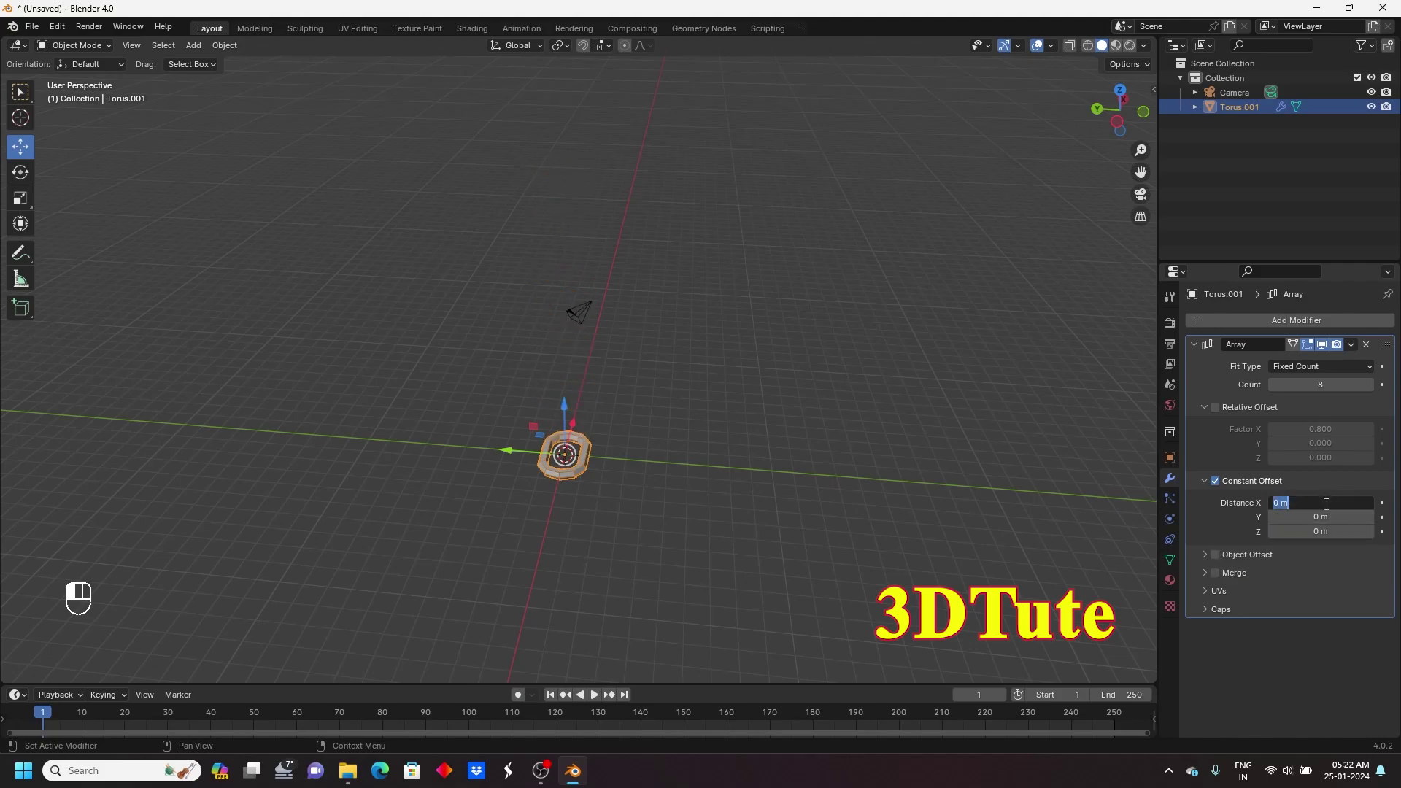
type("2")
key("Return")
middle_click_drag(838, 541, 629, 546)
- Increase the array's constant X distance to 3.93 m to separate the links
scroll(631, 553, "up", 3)
left_click_drag(1273, 507, 1328, 507)
middle_click_drag(759, 391, 472, 270, "shift")
scroll(595, 329, "down", 1)
middle_click_drag(595, 330, 677, 326)
middle_click_drag(474, 376, 455, 435)
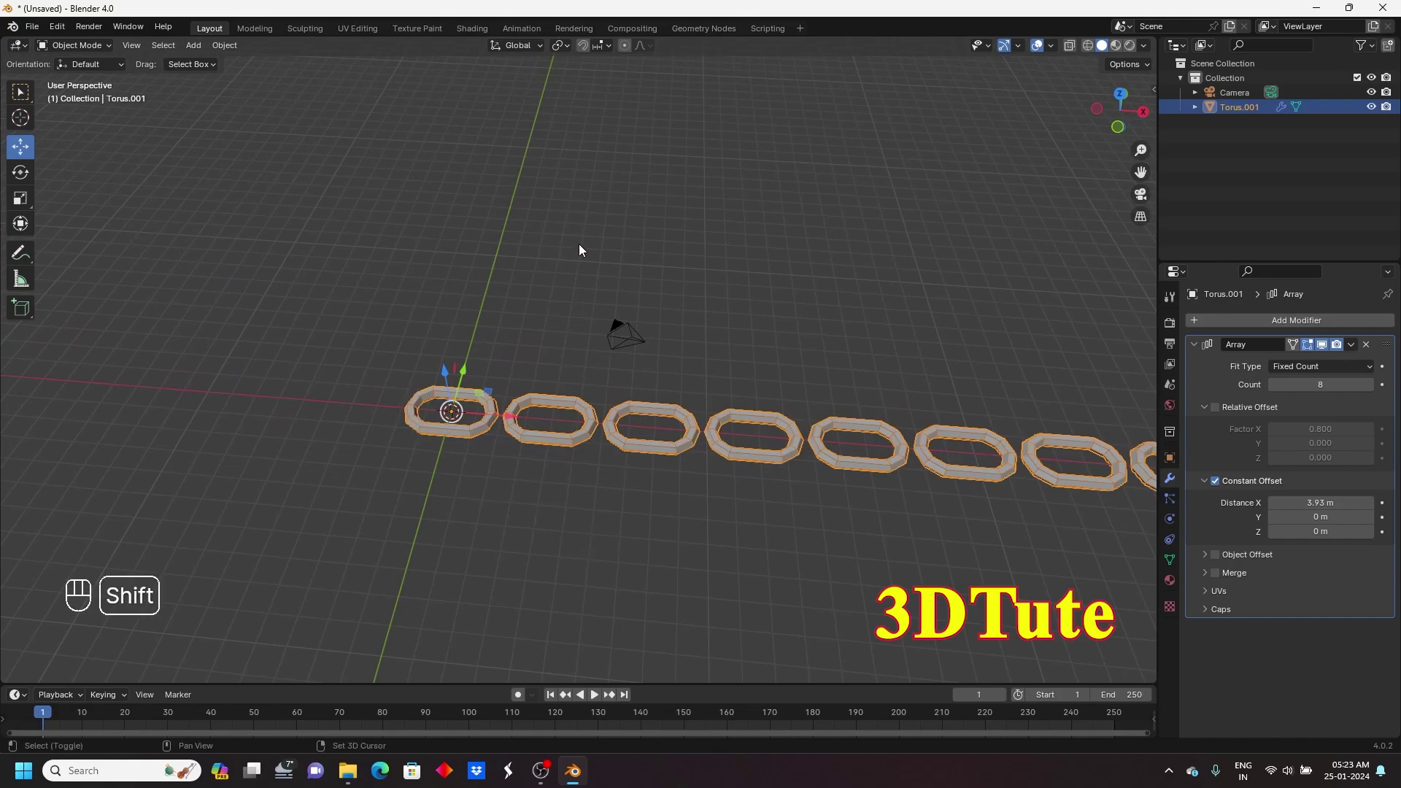
- Add a Plain Axes empty at the world origin
key("shift+a")
mouse_move(531, 380)
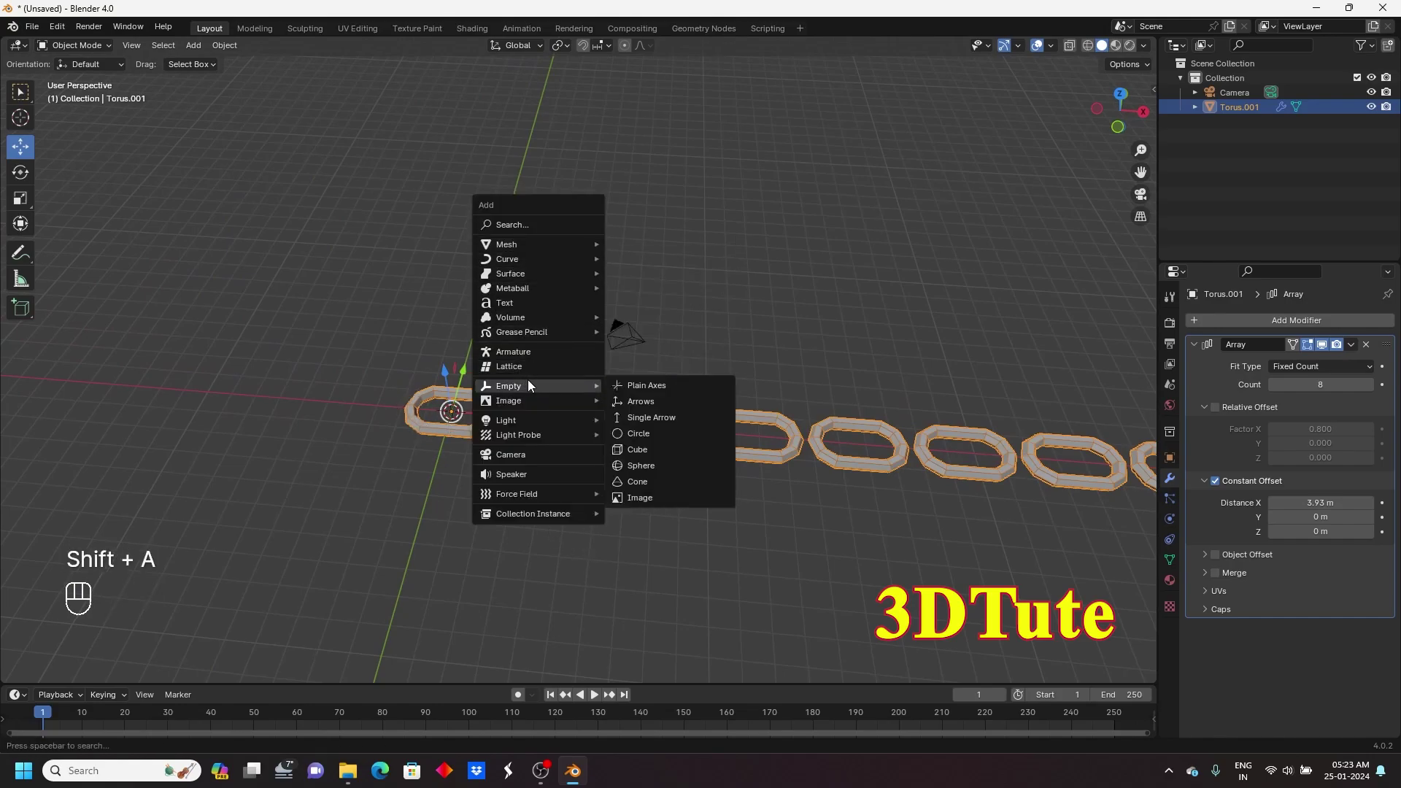
left_click(659, 383)
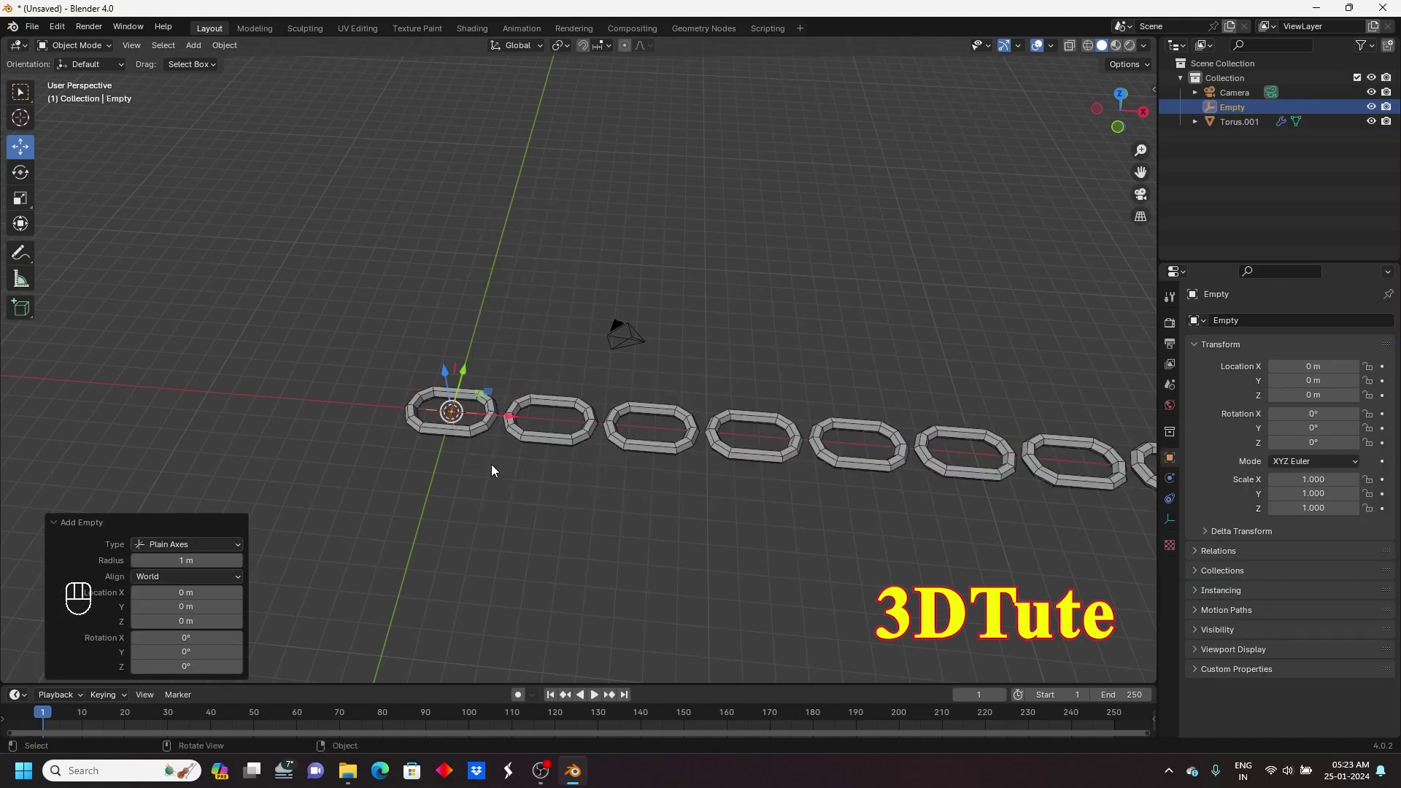
middle_click_drag(659, 505, 637, 423, "shift")
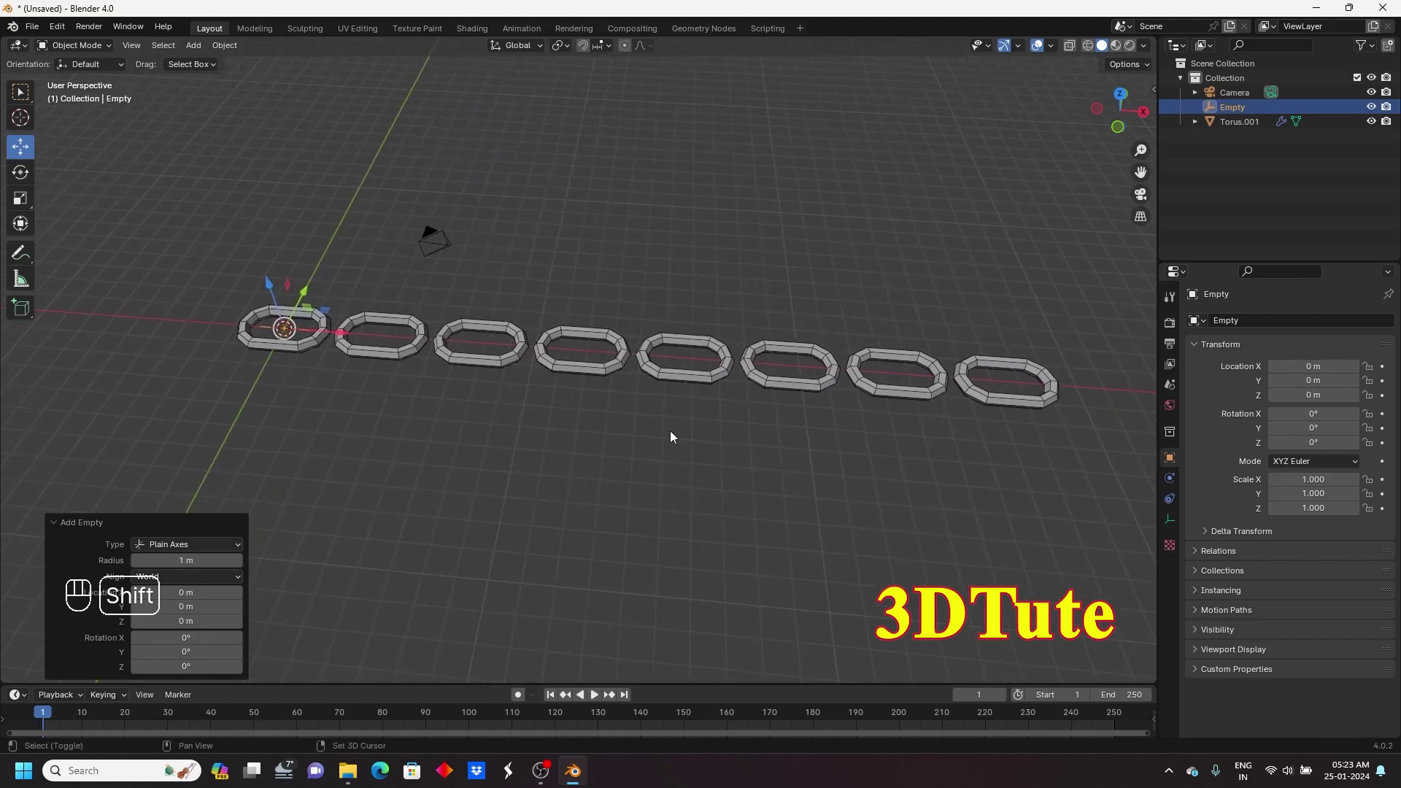
- Enable Object Offset in the torus chain's Array modifier and assign the Empty as its offset object
left_click(899, 391)
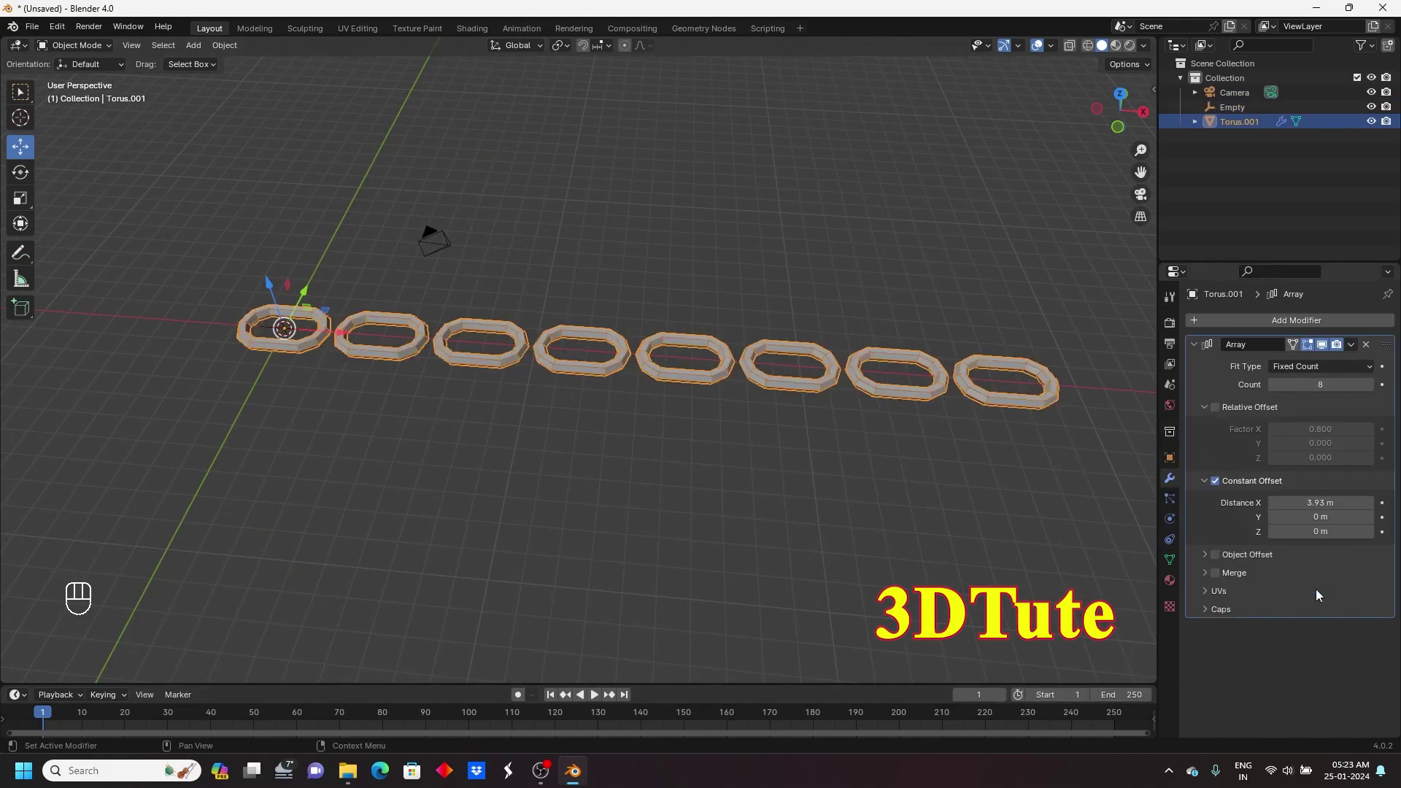
left_click(1216, 554)
left_click(1204, 555)
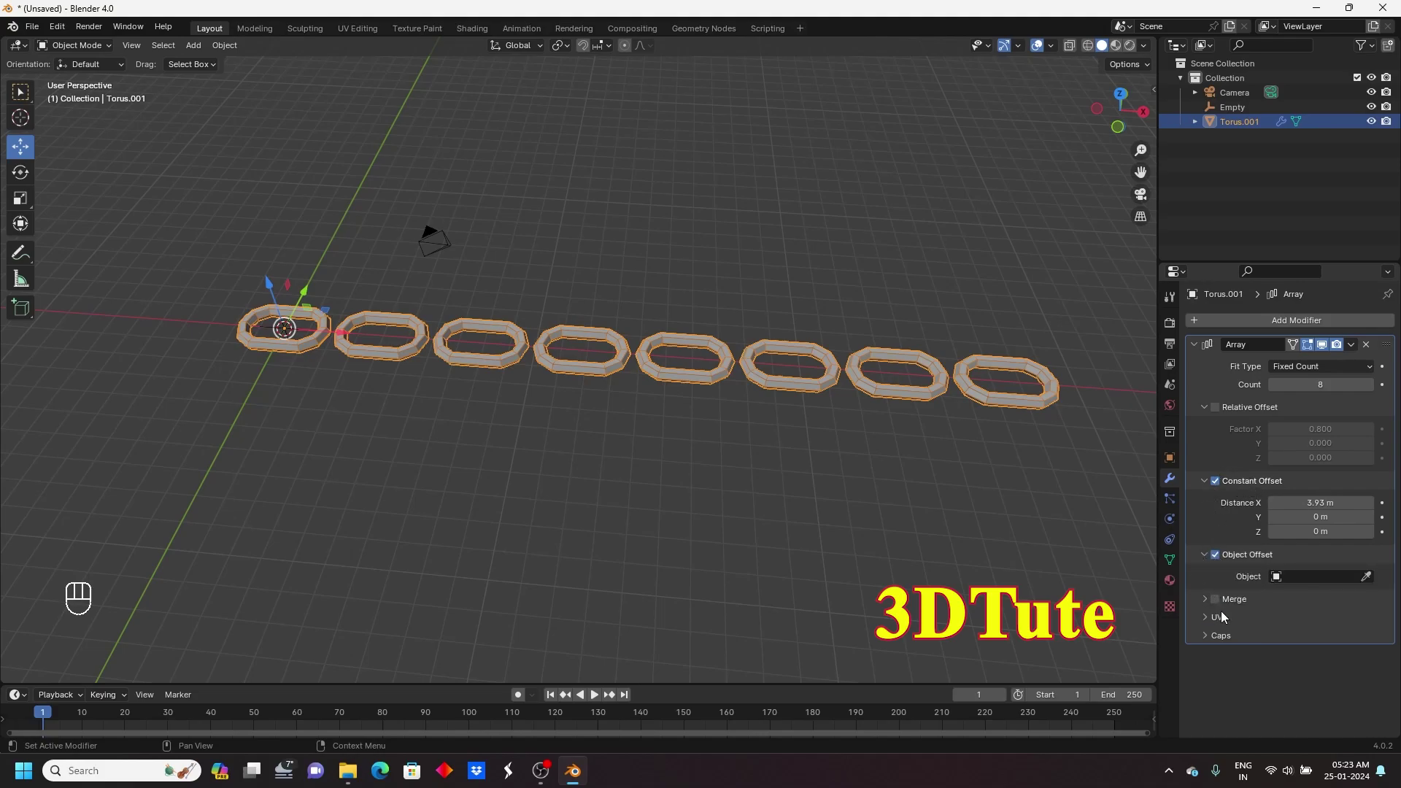
left_click(1282, 578)
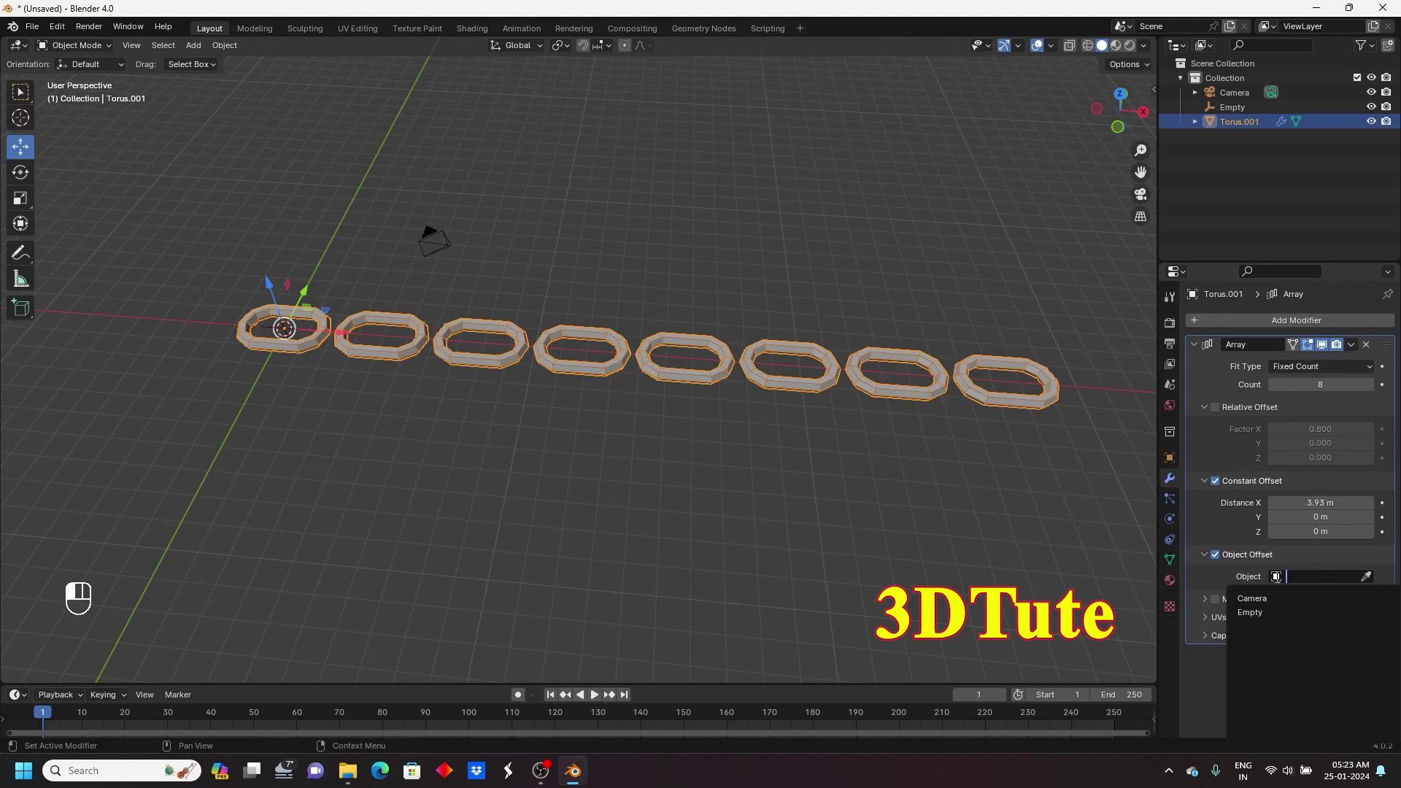
left_click(1254, 614)
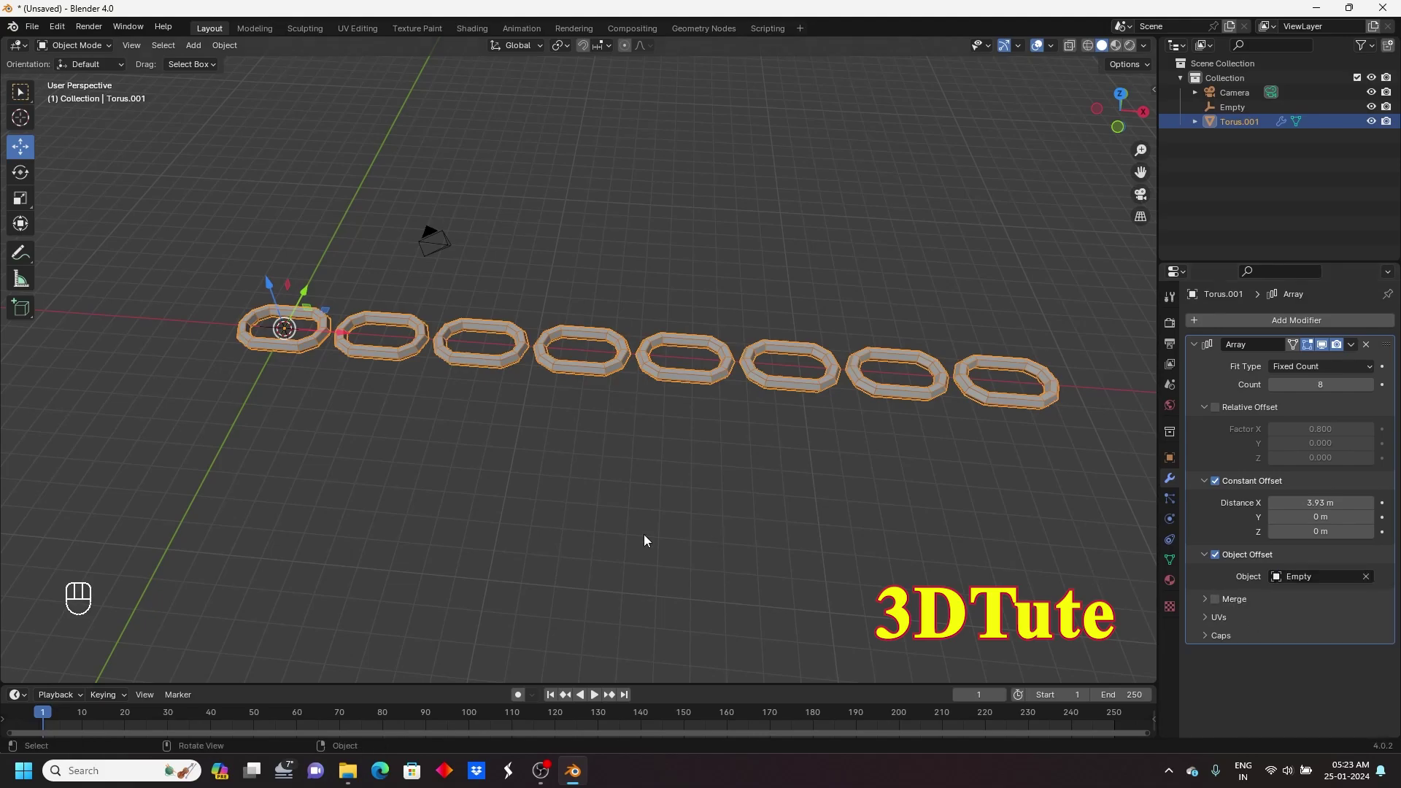
middle_click_drag(554, 418, 255, 332, "shift")
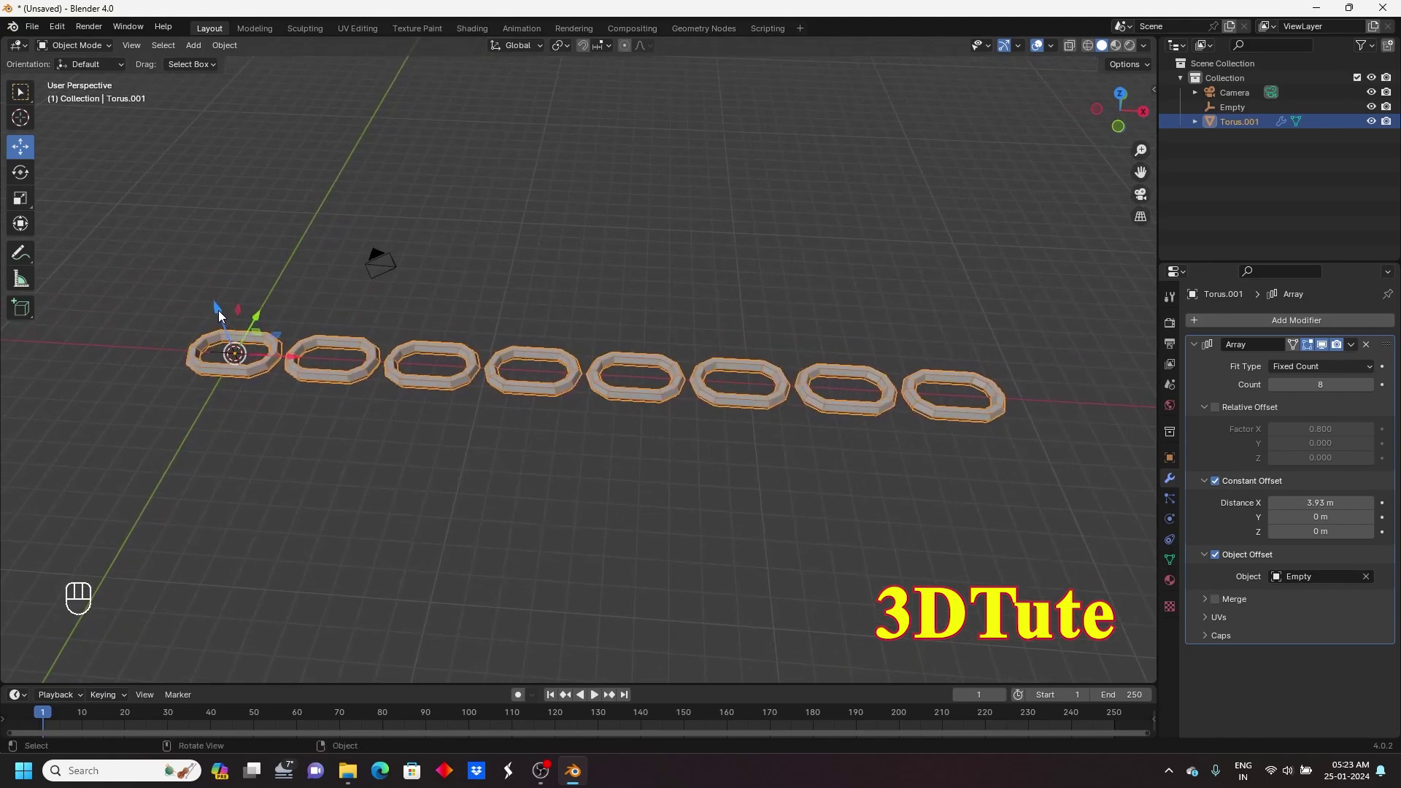
left_click_drag(218, 310, 219, 302)
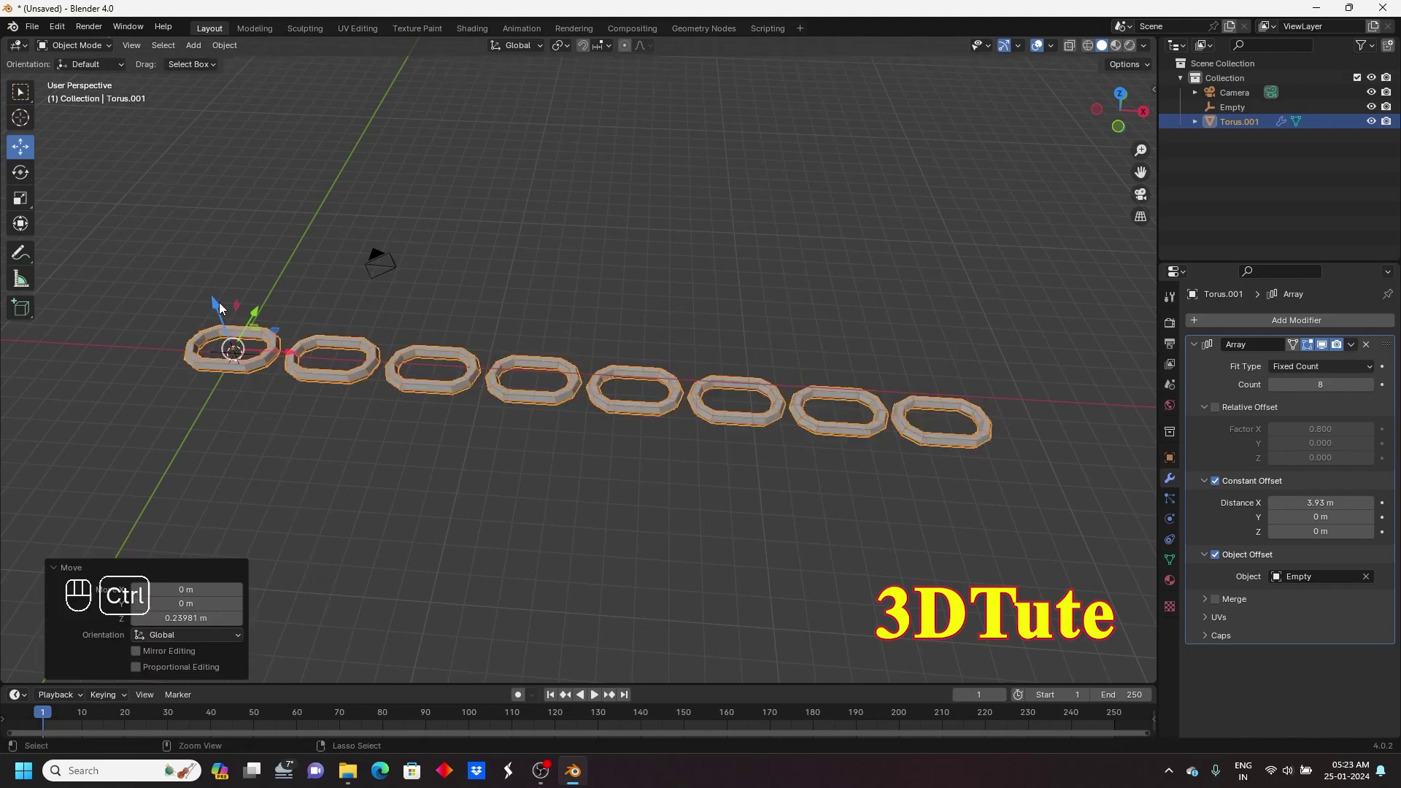
key("ctrl+z")
- Raise the Empty about 1.3 m along Z to offset each successive link upward
left_click(1234, 106)
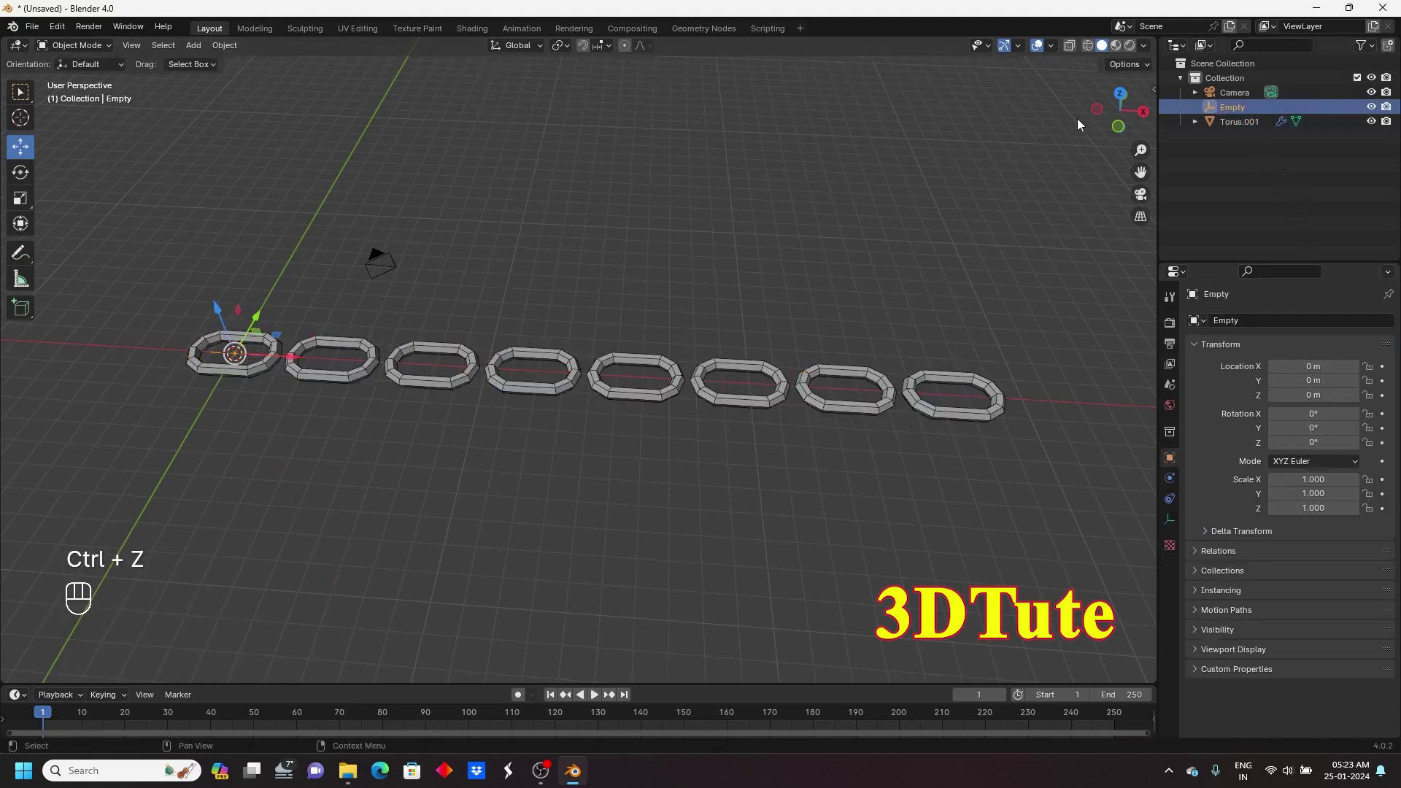
left_click_drag(224, 310, 196, 281)
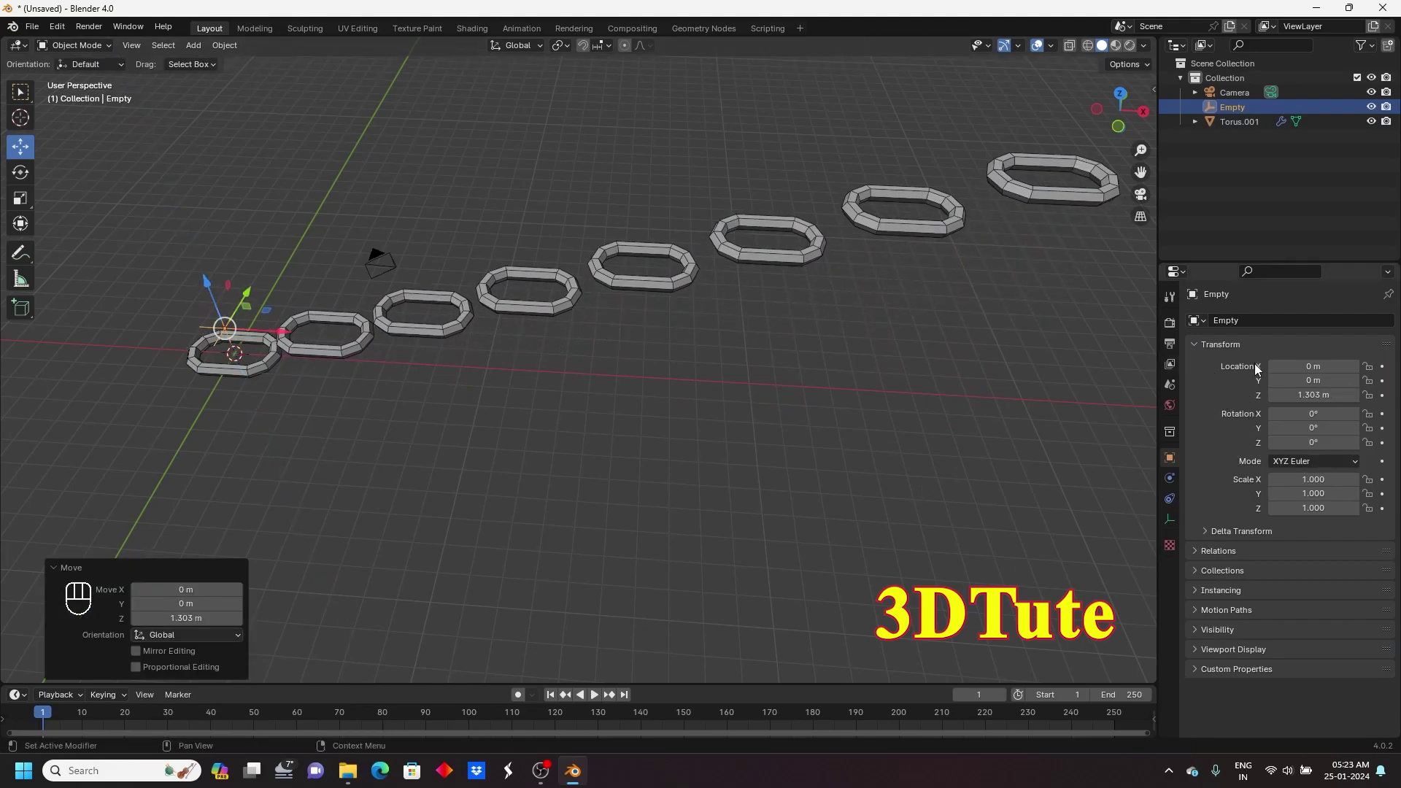
left_click(930, 225)
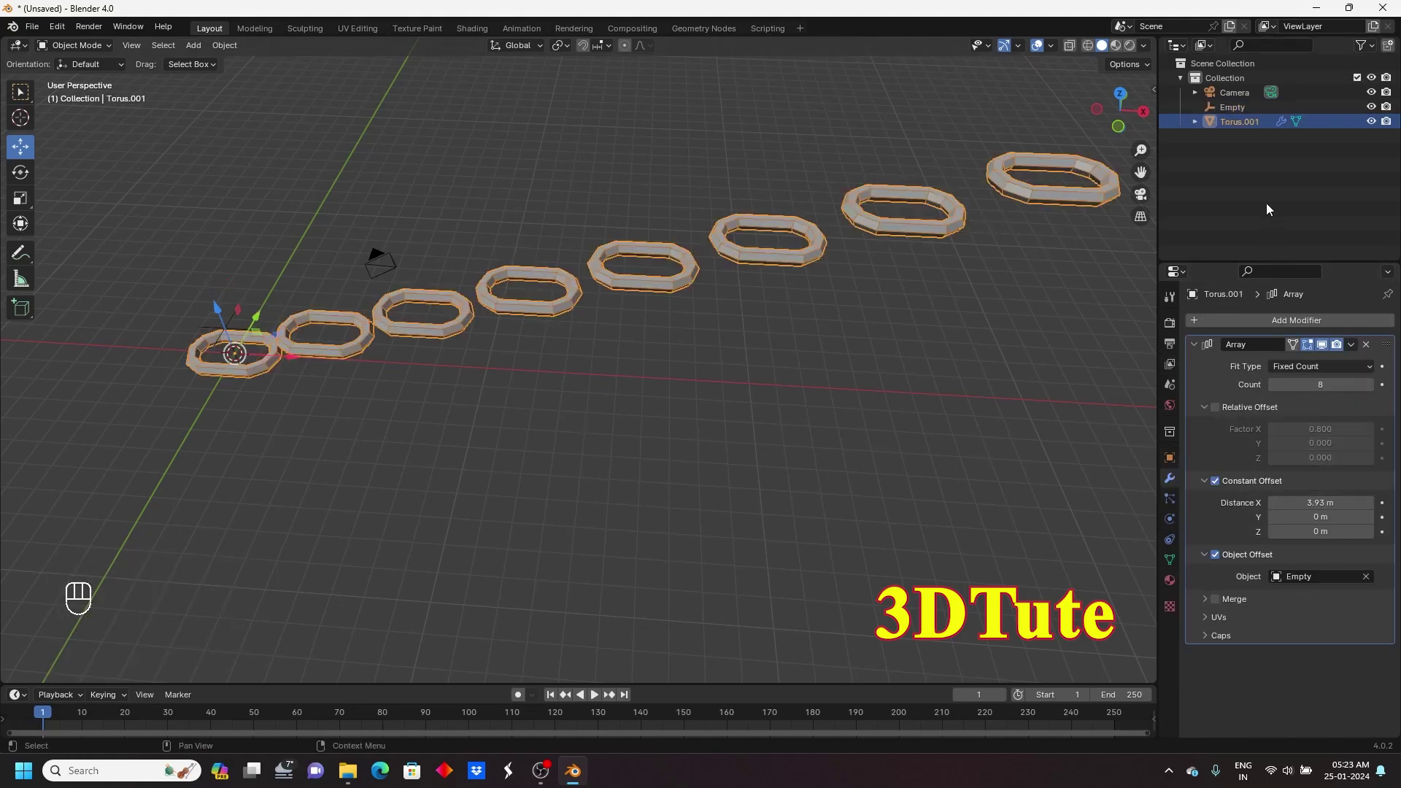
- Clear the Empty's location to return it to the world origin
left_click(1240, 107)
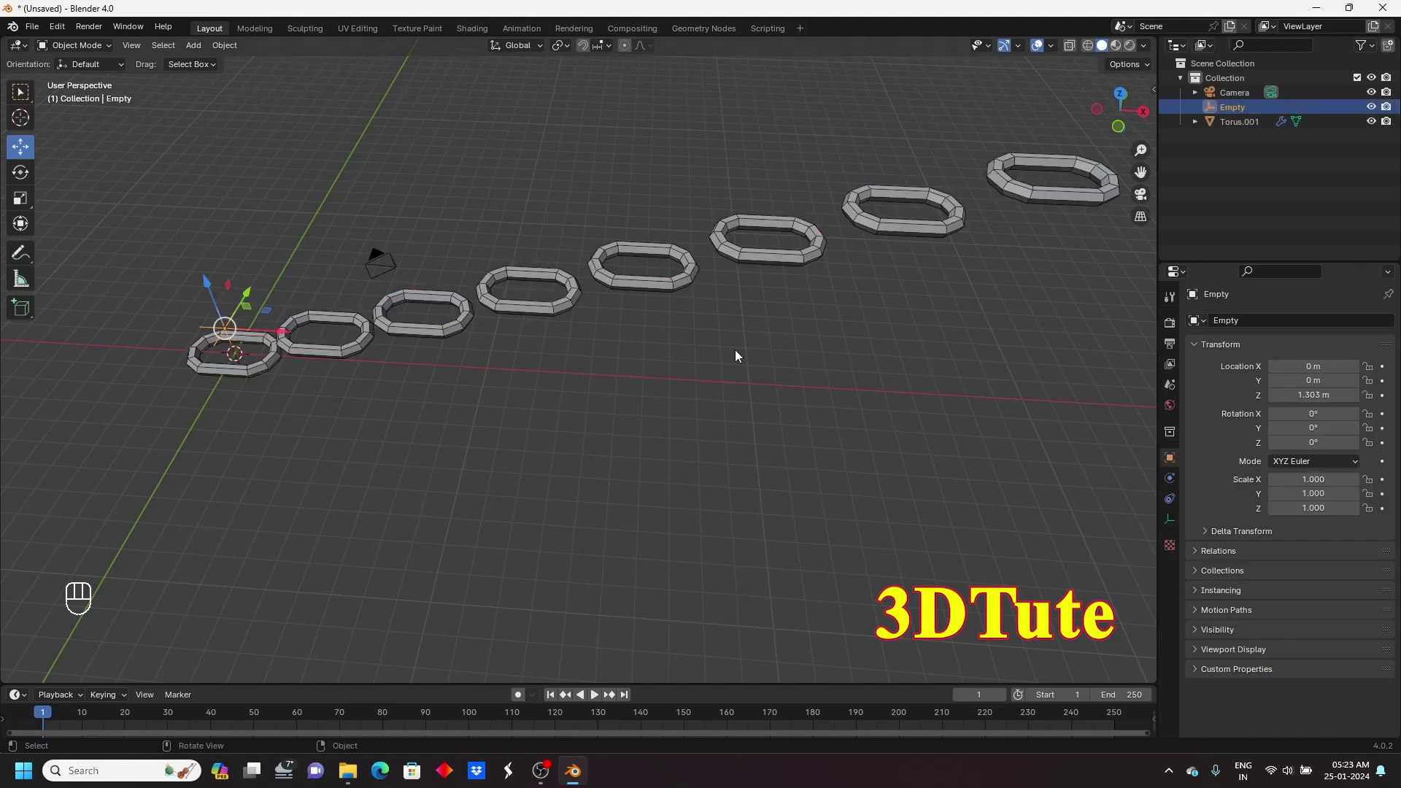
middle_click_drag(550, 432, 556, 409)
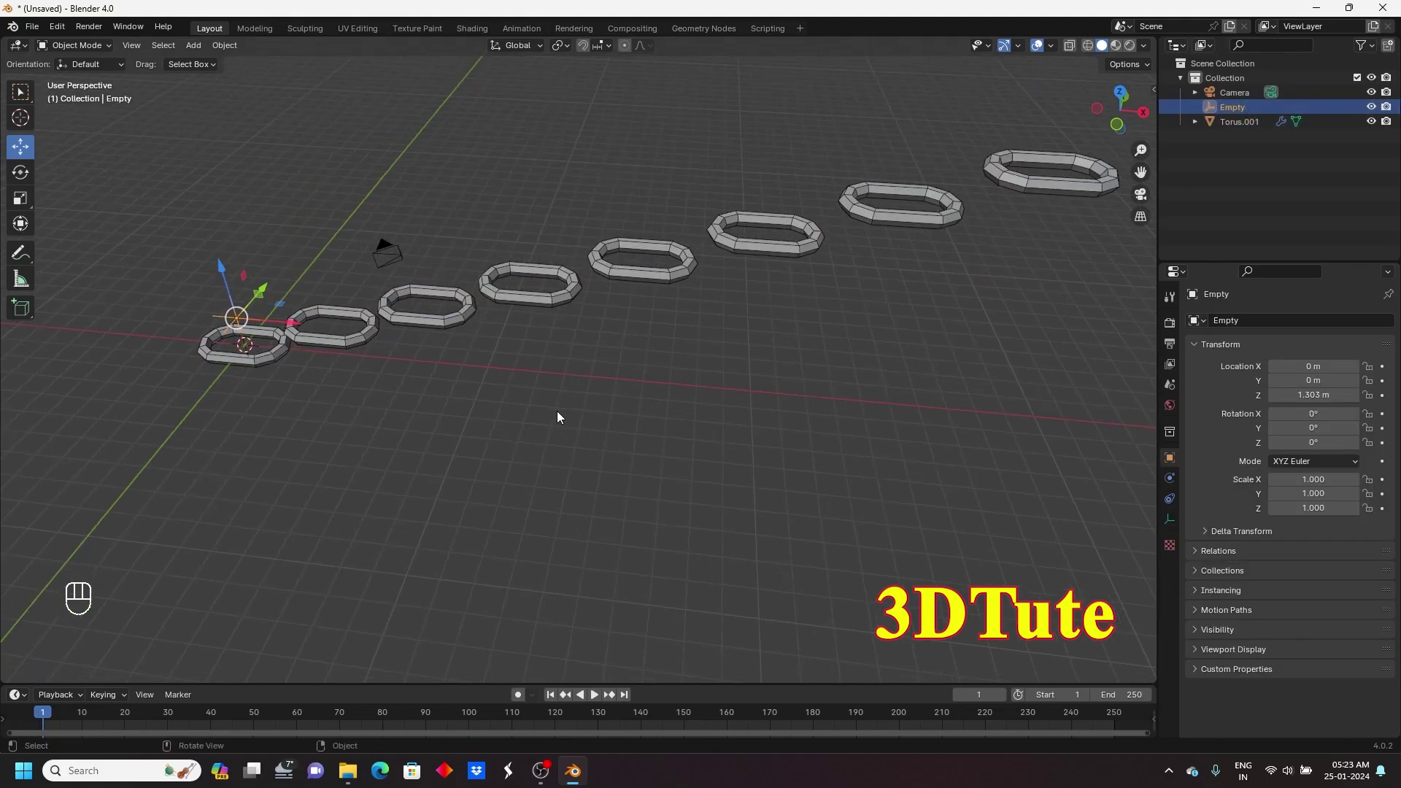
key("alt+g")
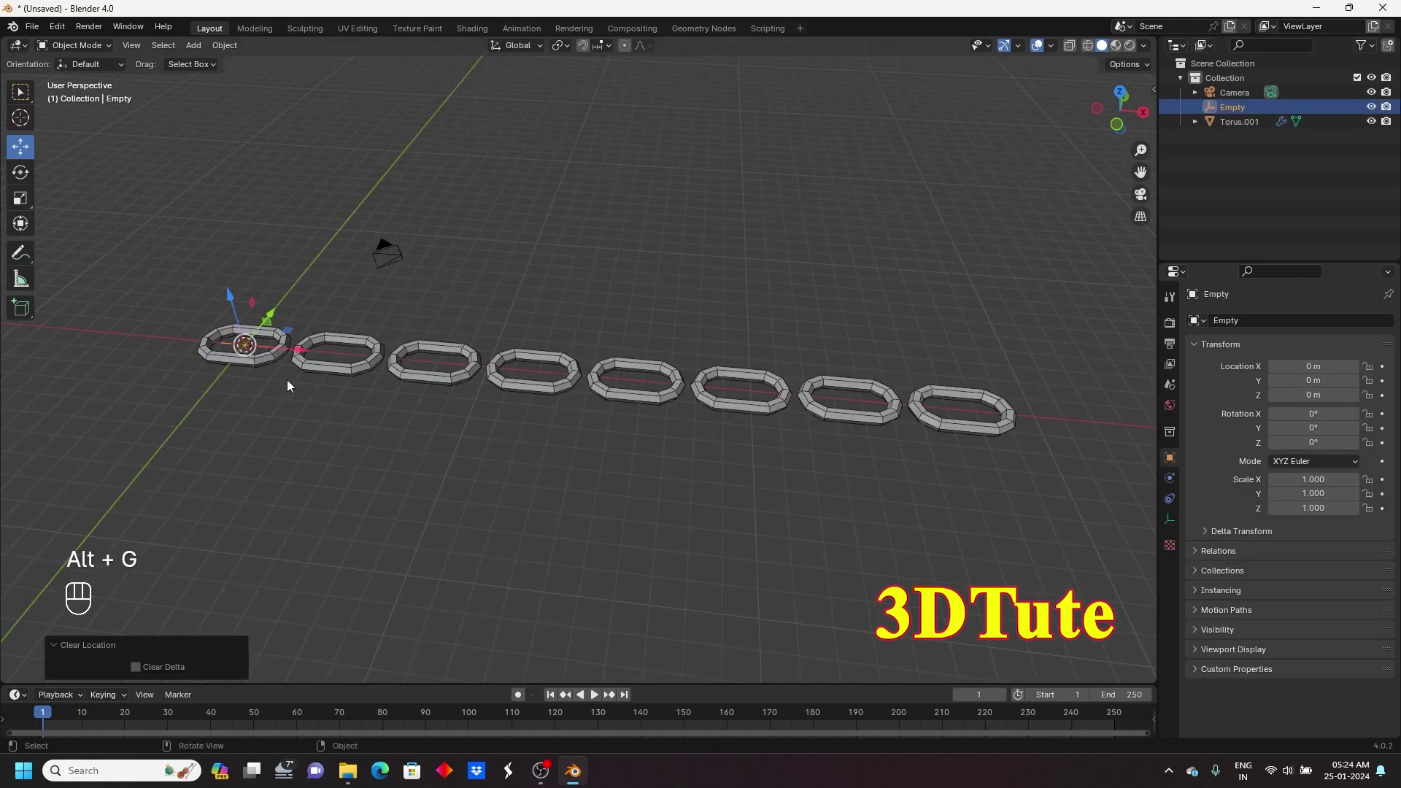
- Try rotating the Empty about the X axis with the Rotate tool, and undo the rotation
middle_click_drag(400, 460, 409, 459)
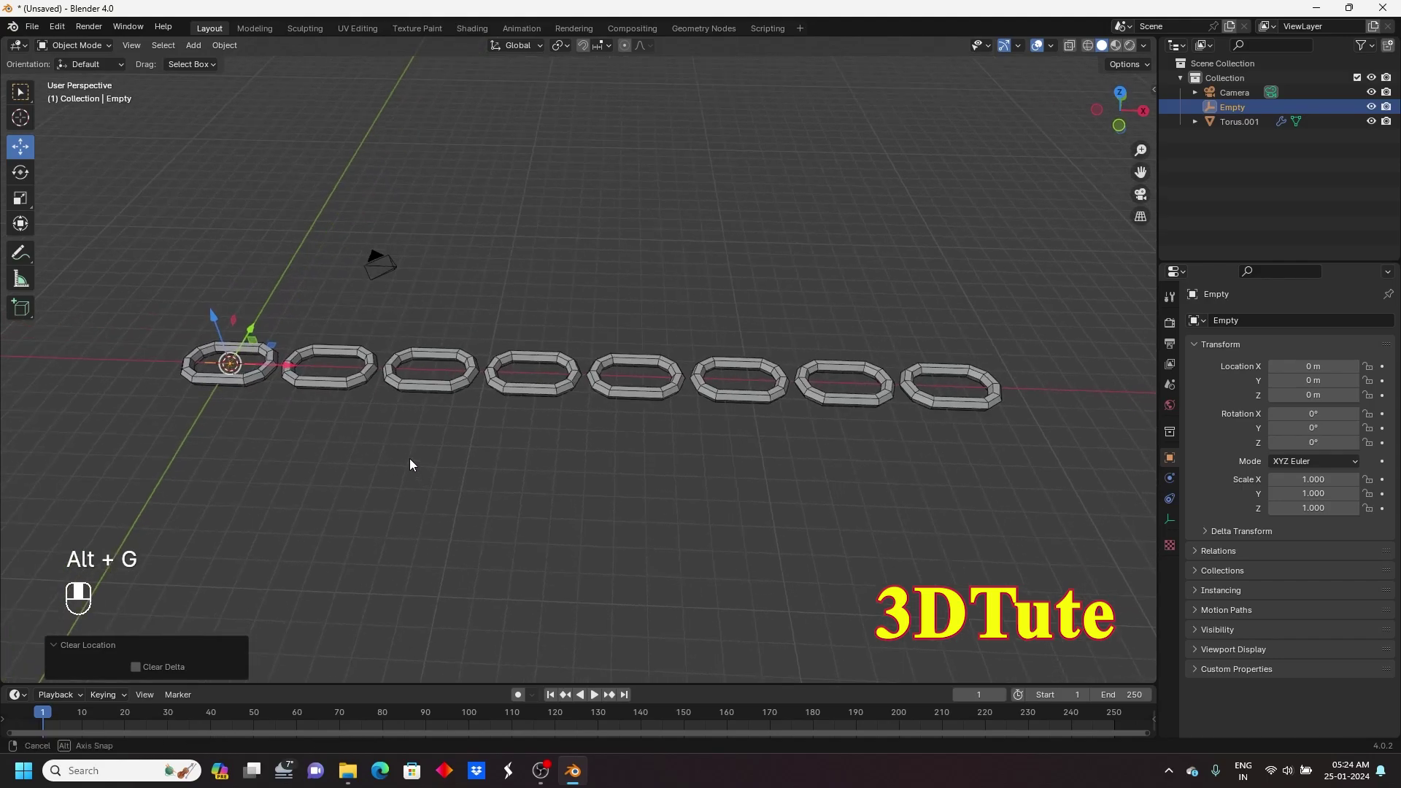
left_click(21, 173)
left_click_drag(201, 348, 210, 405)
key("ctrl+z")
- Reduce the torus array's constant X distance to 2.41 m and increase its count to 22
left_click(644, 396)
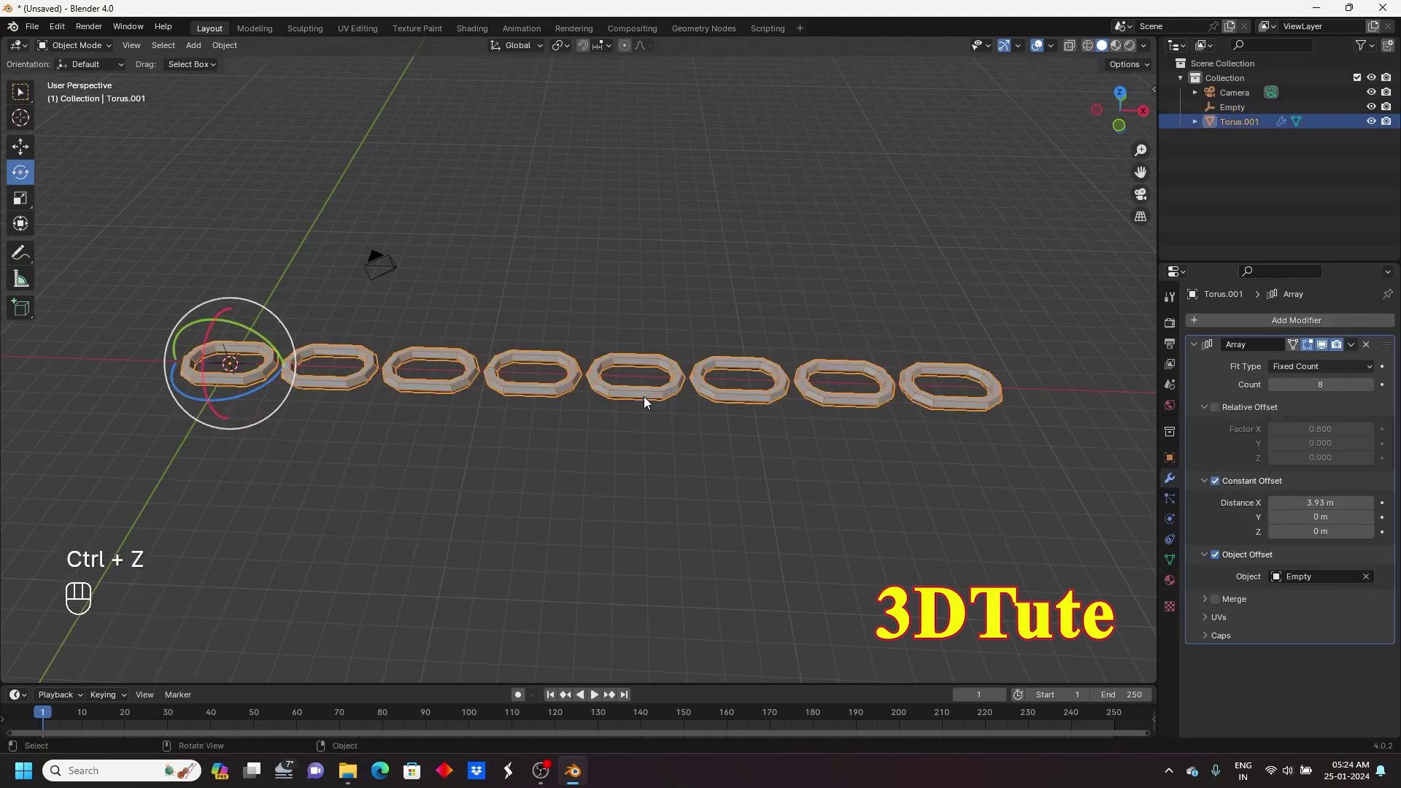
scroll(718, 435, "down", 2)
left_click_drag(1321, 503, 1245, 503)
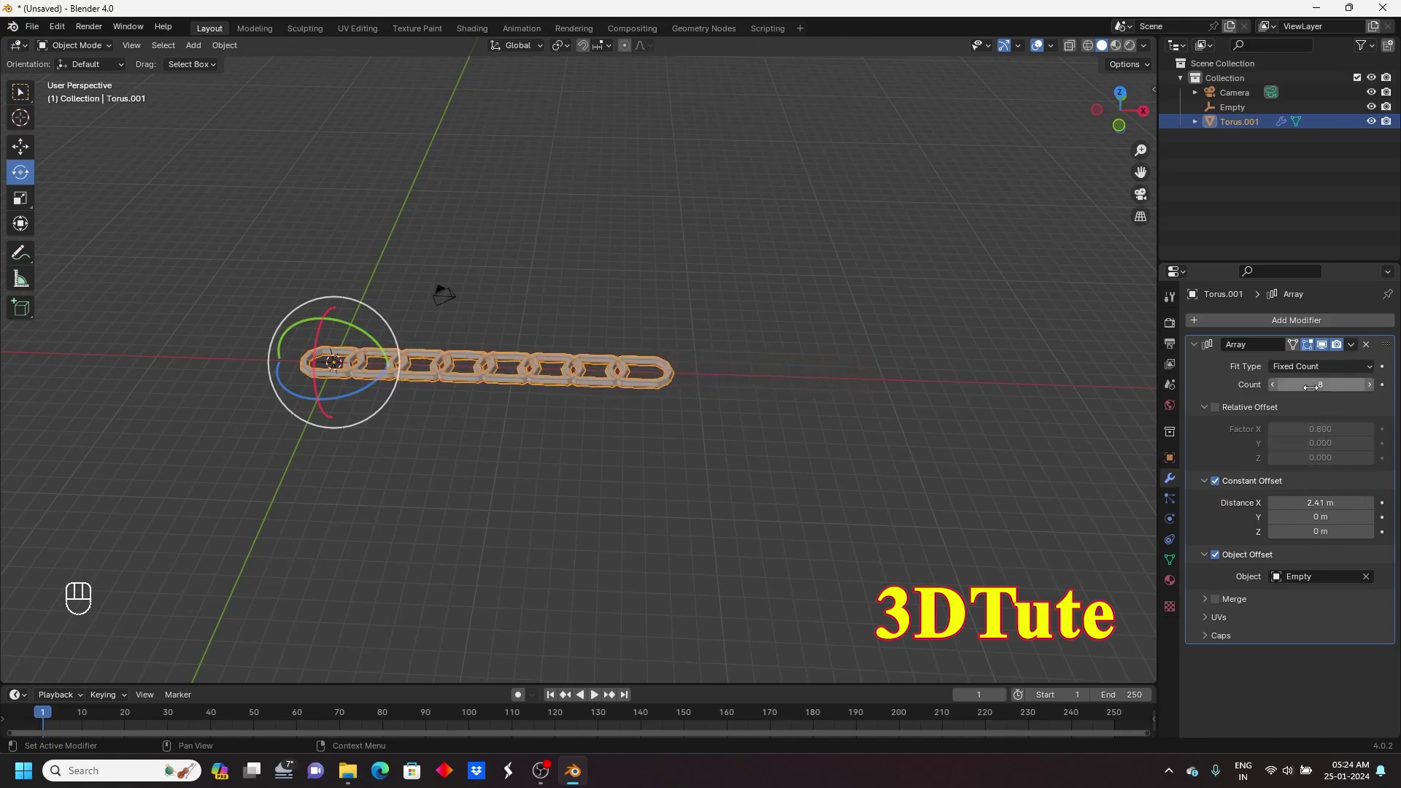
left_click_drag(1322, 385, 1372, 385)
- Rotate the Empty about 93.2° around the global X axis so consecutive links interlock as a chain
middle_click_drag(620, 423, 923, 428, "shift")
middle_click_drag(507, 397, 685, 353)
scroll(697, 409, "up", 4)
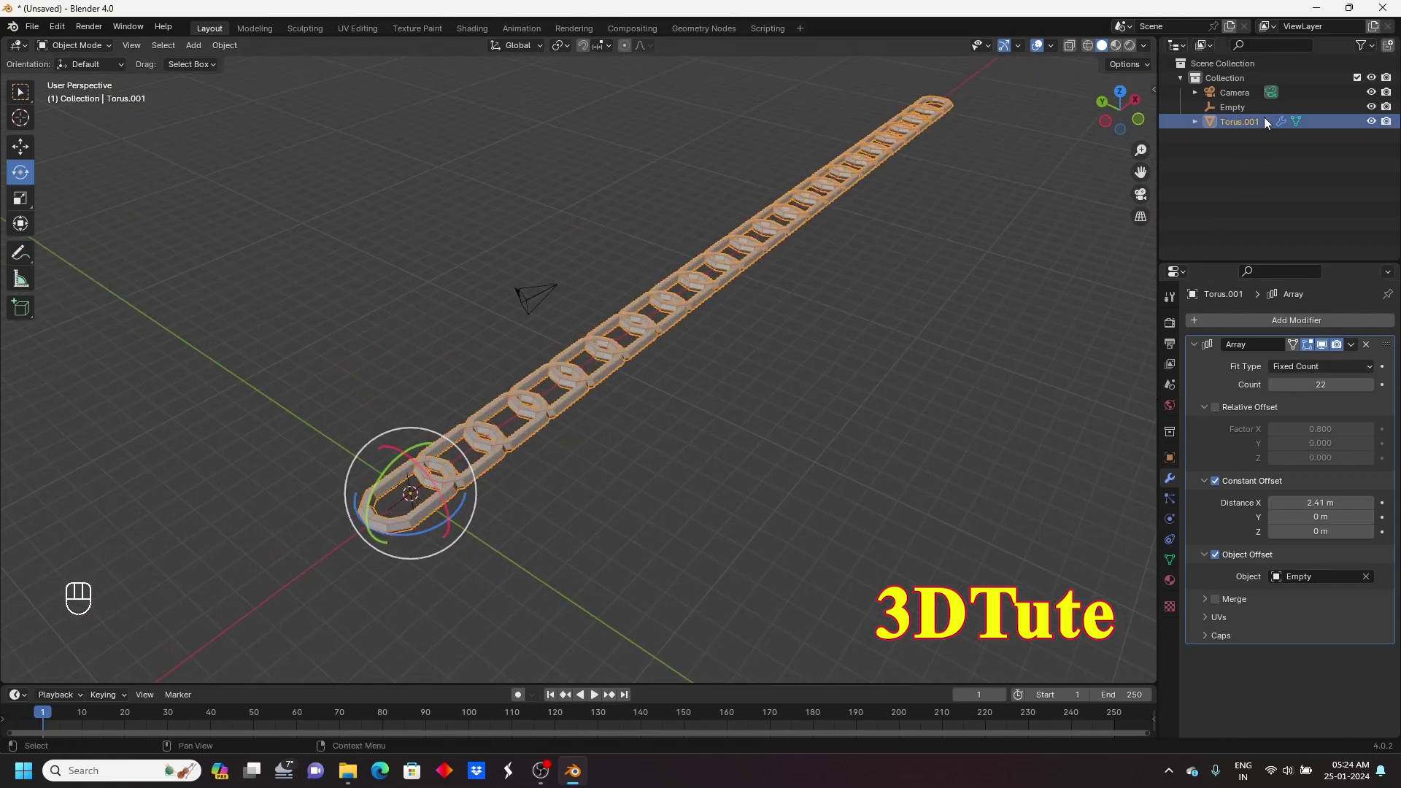
left_click(1244, 106)
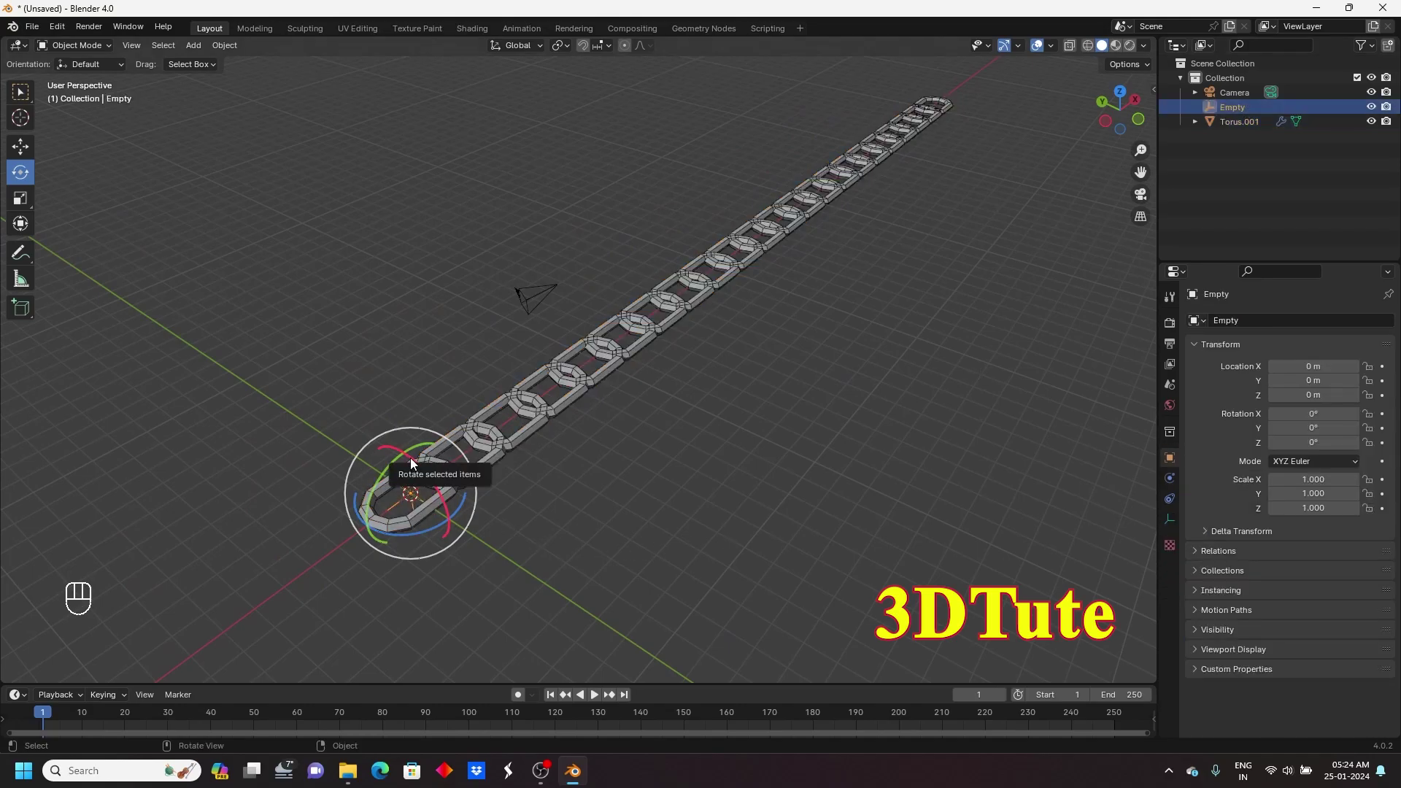
left_click_drag(411, 462, 427, 500)
middle_click_drag(428, 501, 488, 446)
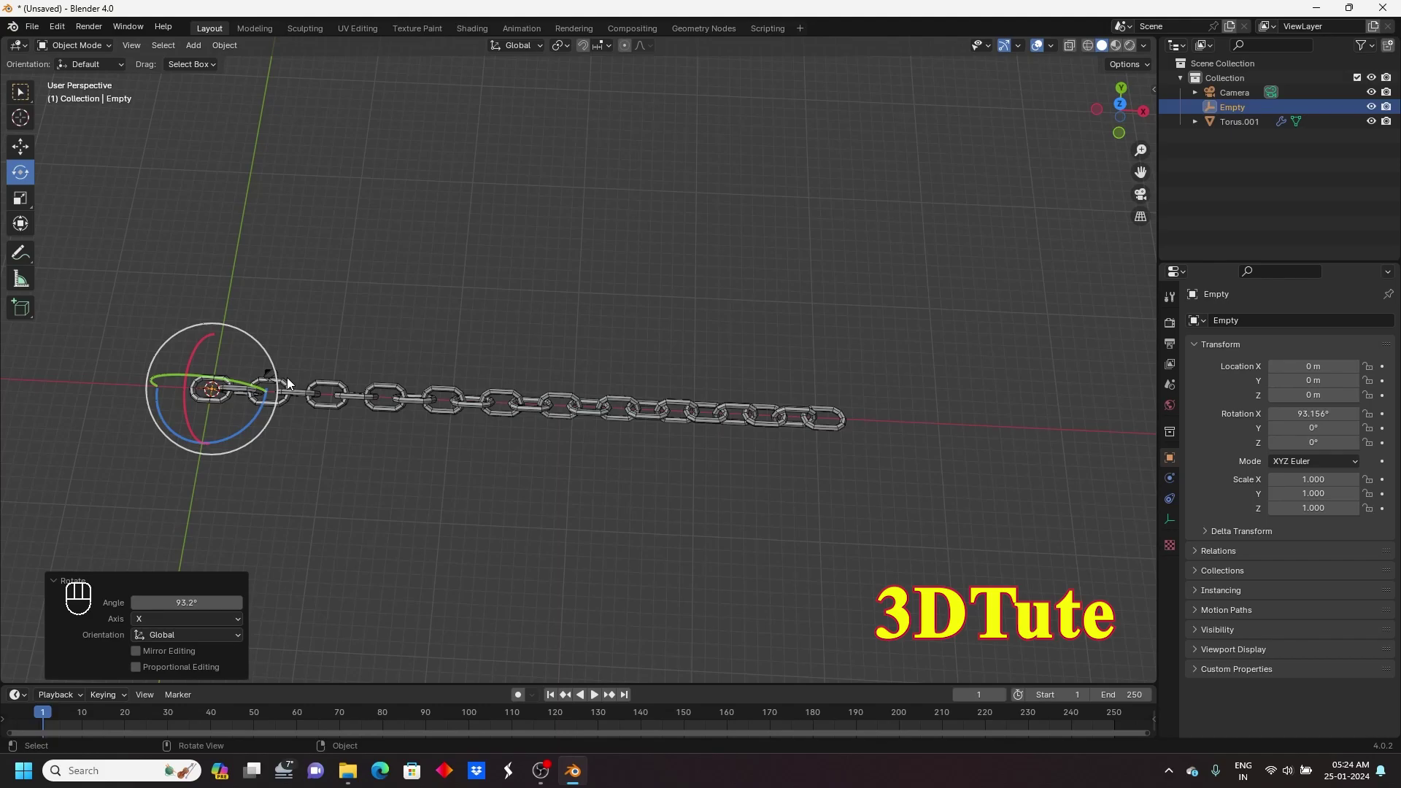
scroll(451, 434, "up", 4, "shift")
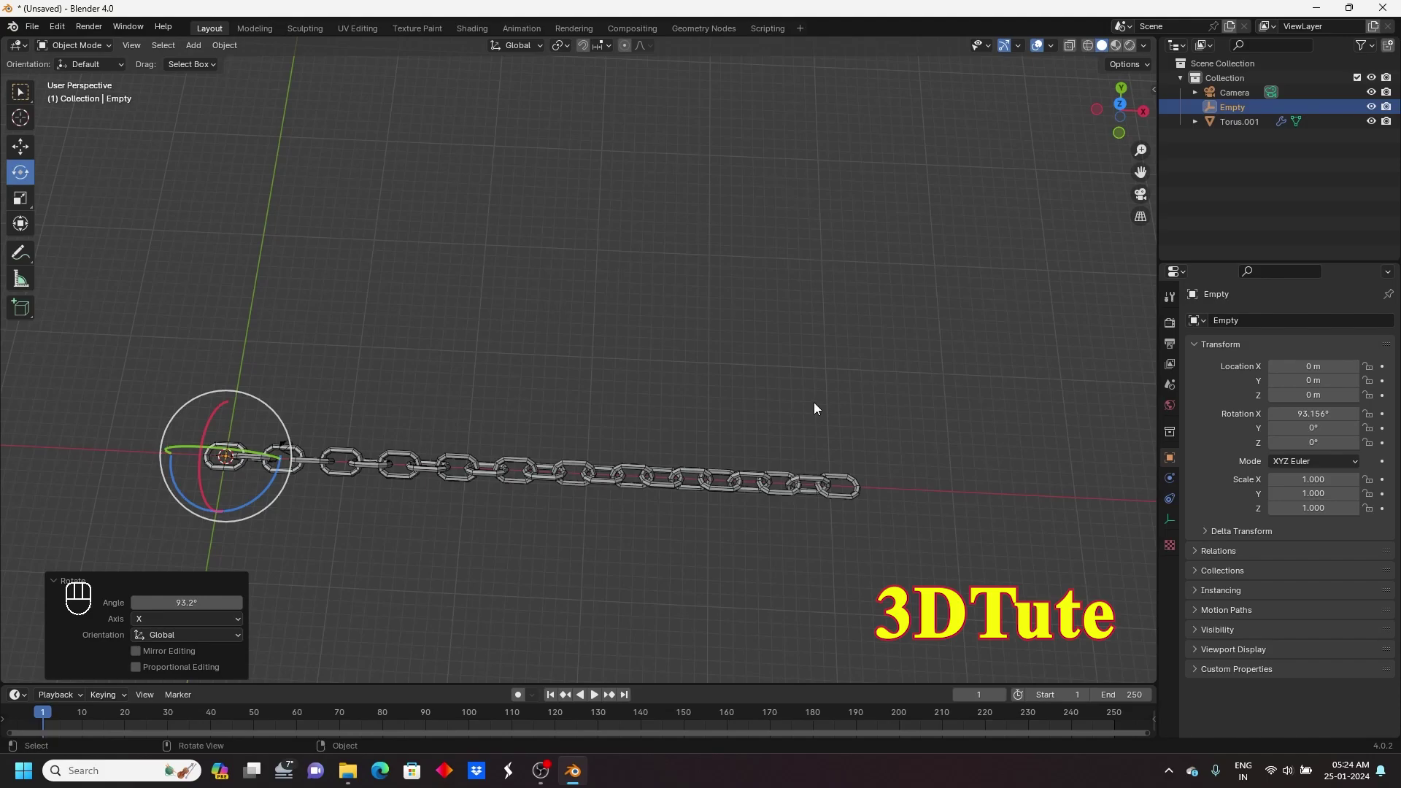
- Remove the Array modifier from the torus chain to leave a single link
left_click(667, 482)
middle_click_drag(759, 387, 774, 376)
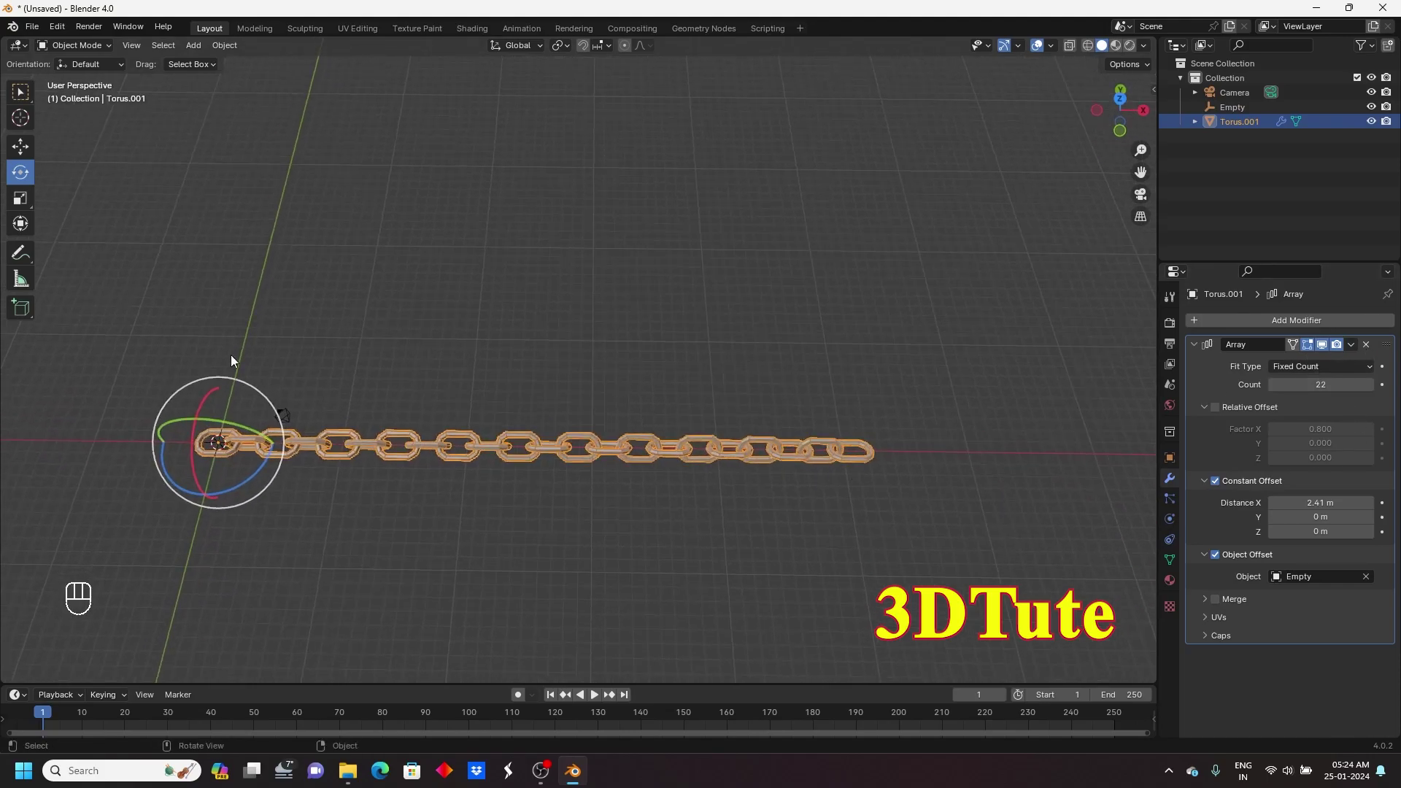
left_click(20, 146)
left_click(395, 251)
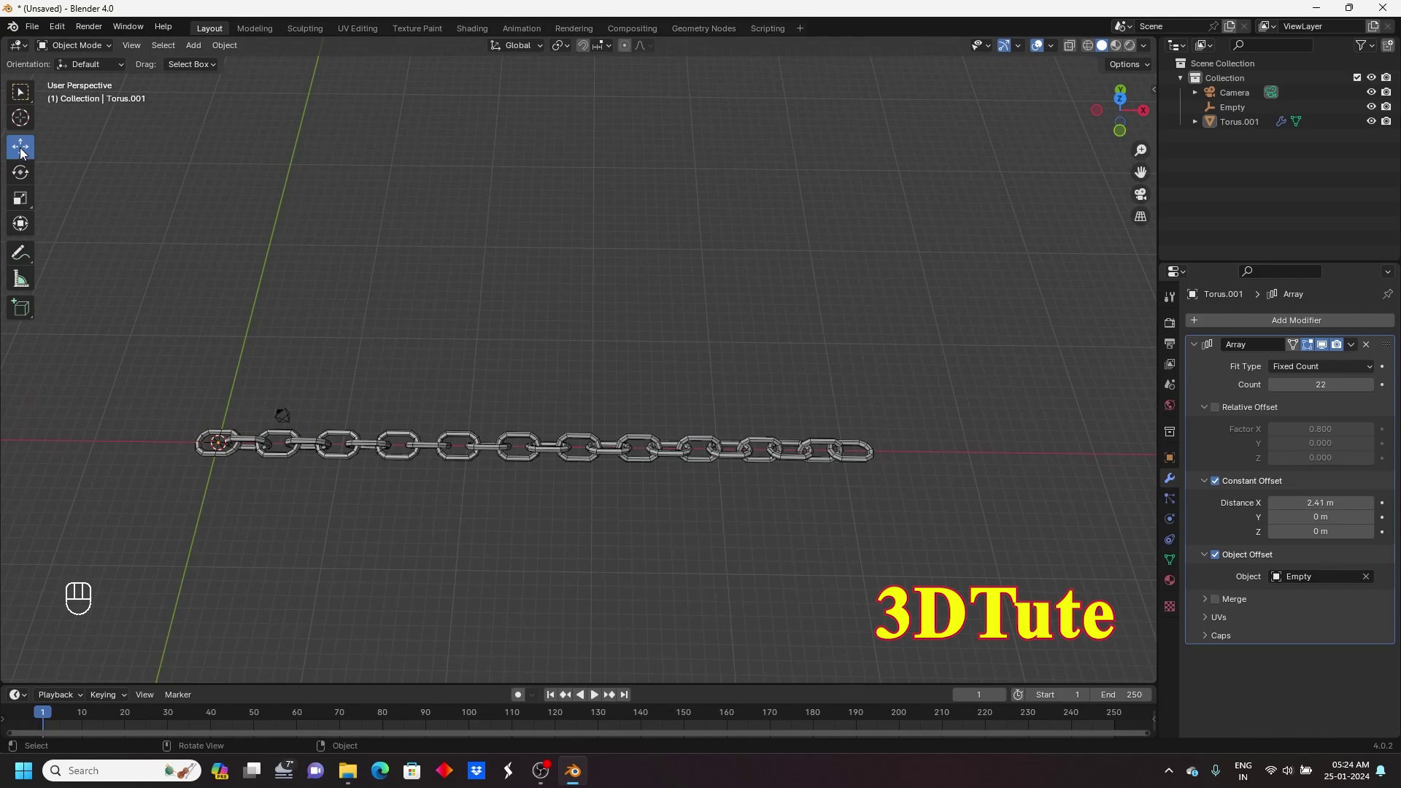
left_click(752, 456)
left_click(1367, 344)
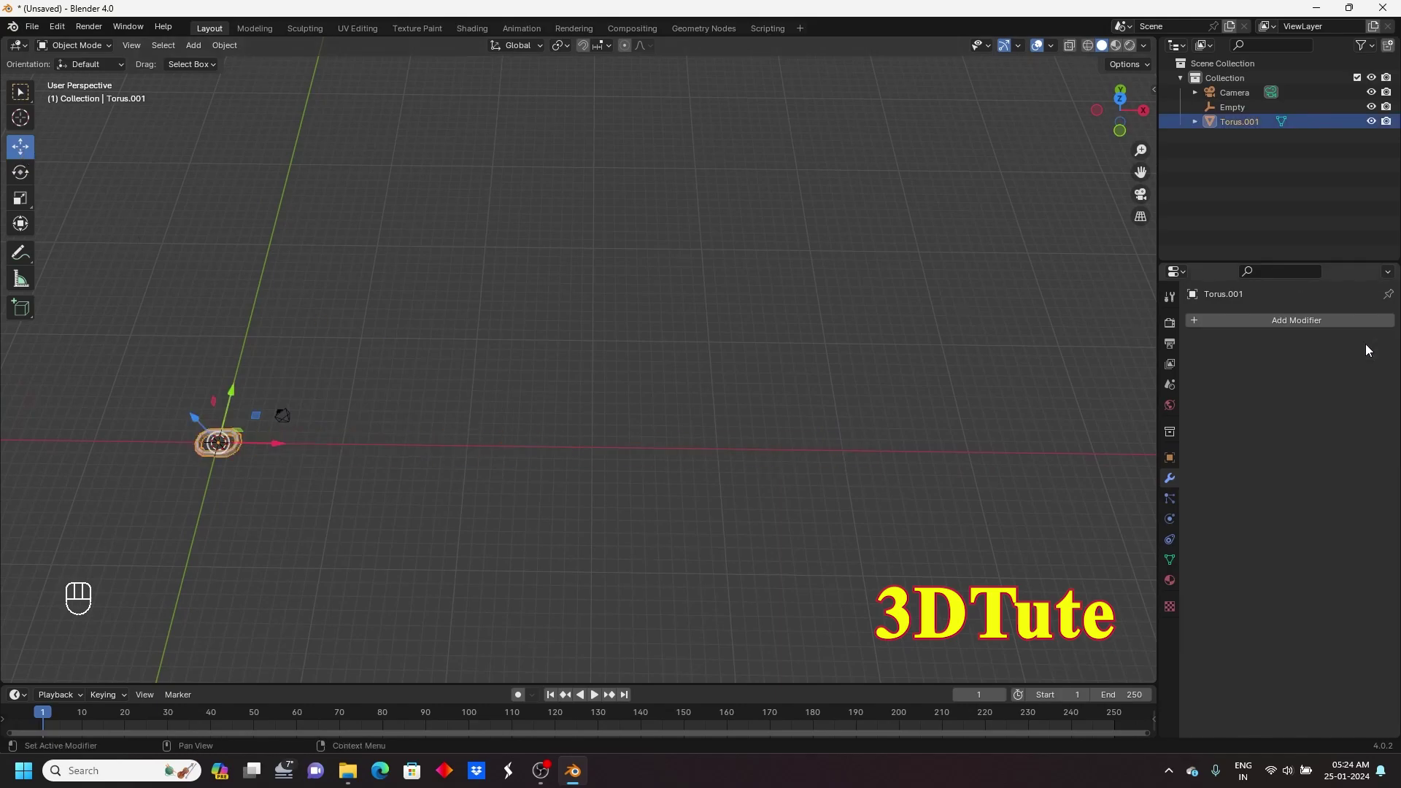
- Select the Empty at the centre of the remaining torus link
middle_click_drag(317, 479, 584, 435, "shift")
scroll(585, 435, "up", 5)
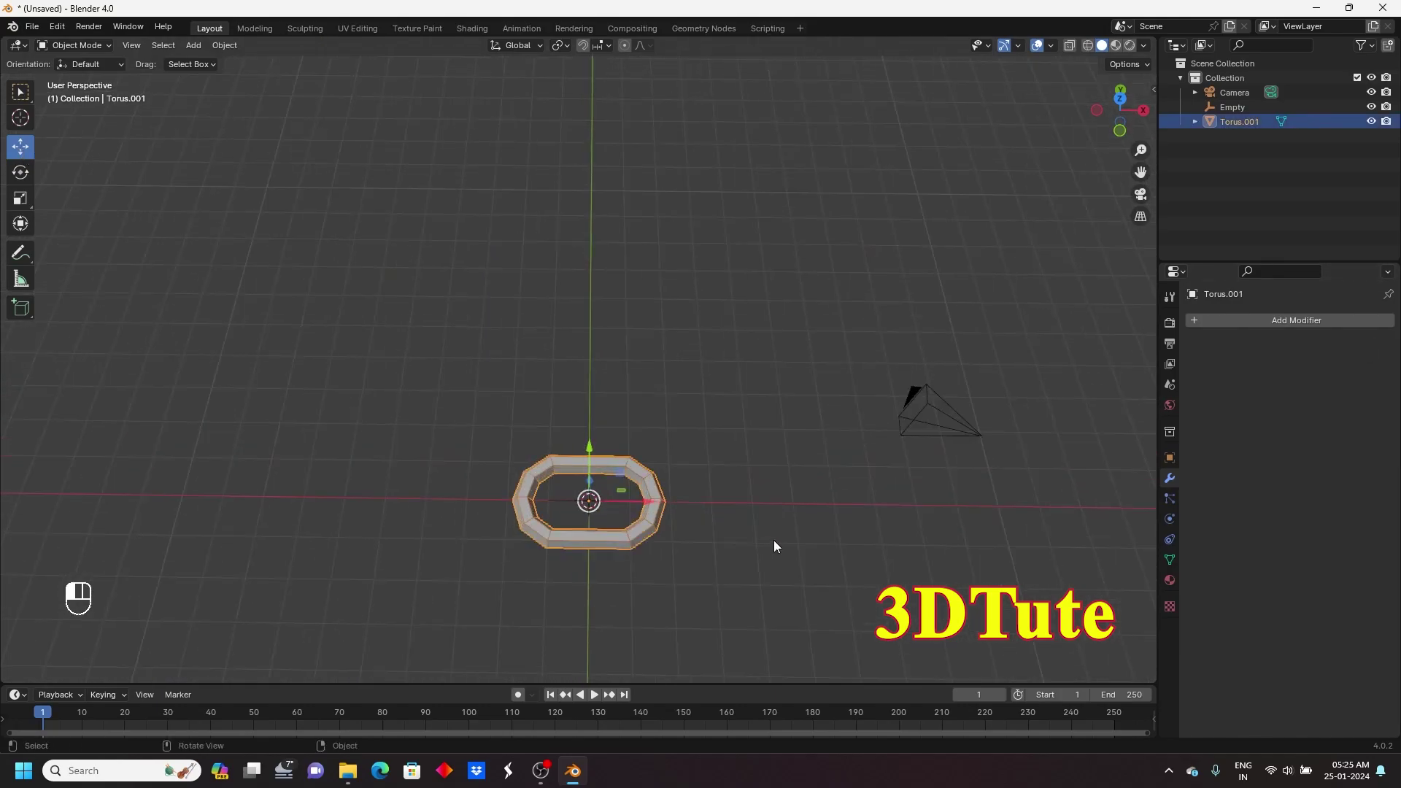
left_click(774, 540)
left_click(612, 499)
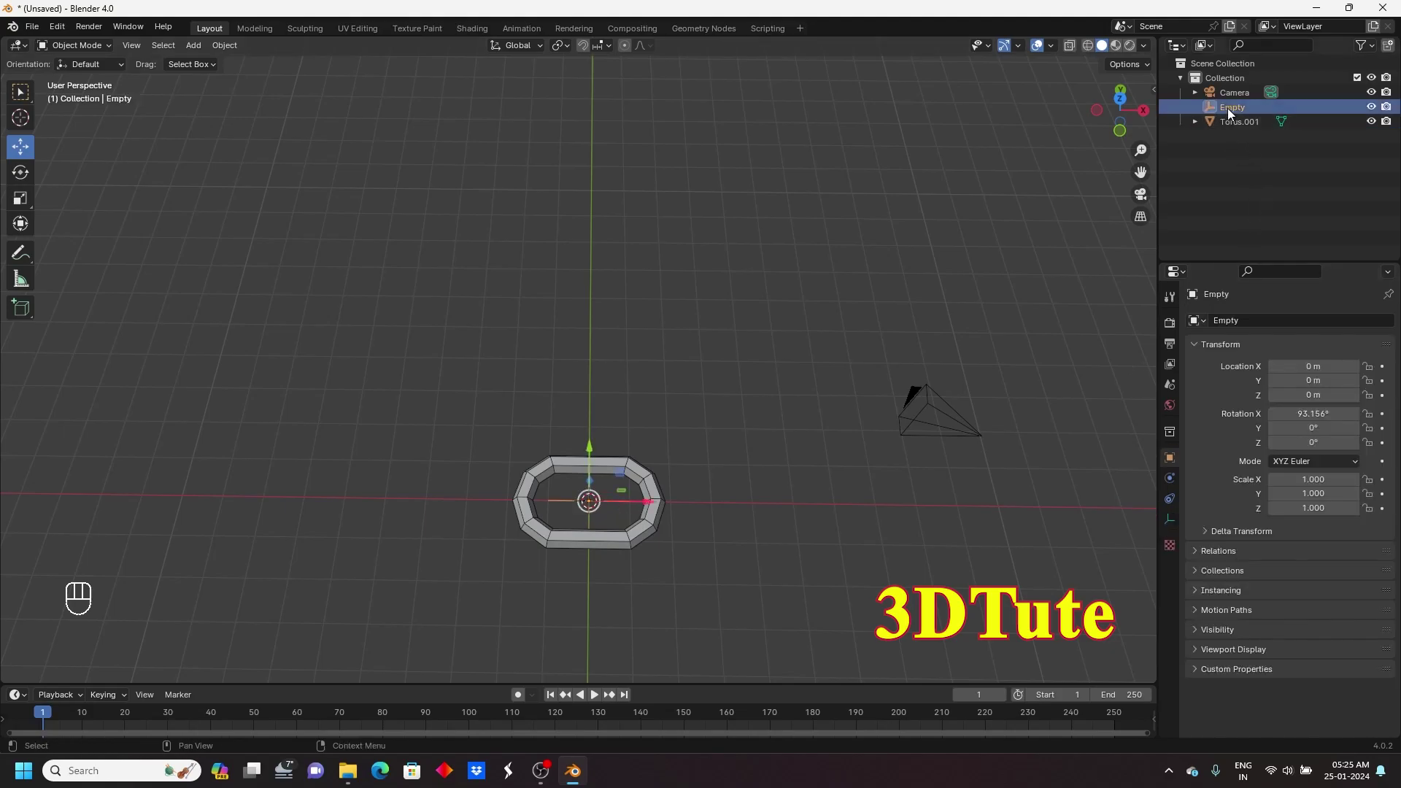
- Deselect everything and add a Path curve at the world origin, through the centre of the chain link
left_click(602, 529)
left_click(345, 216)
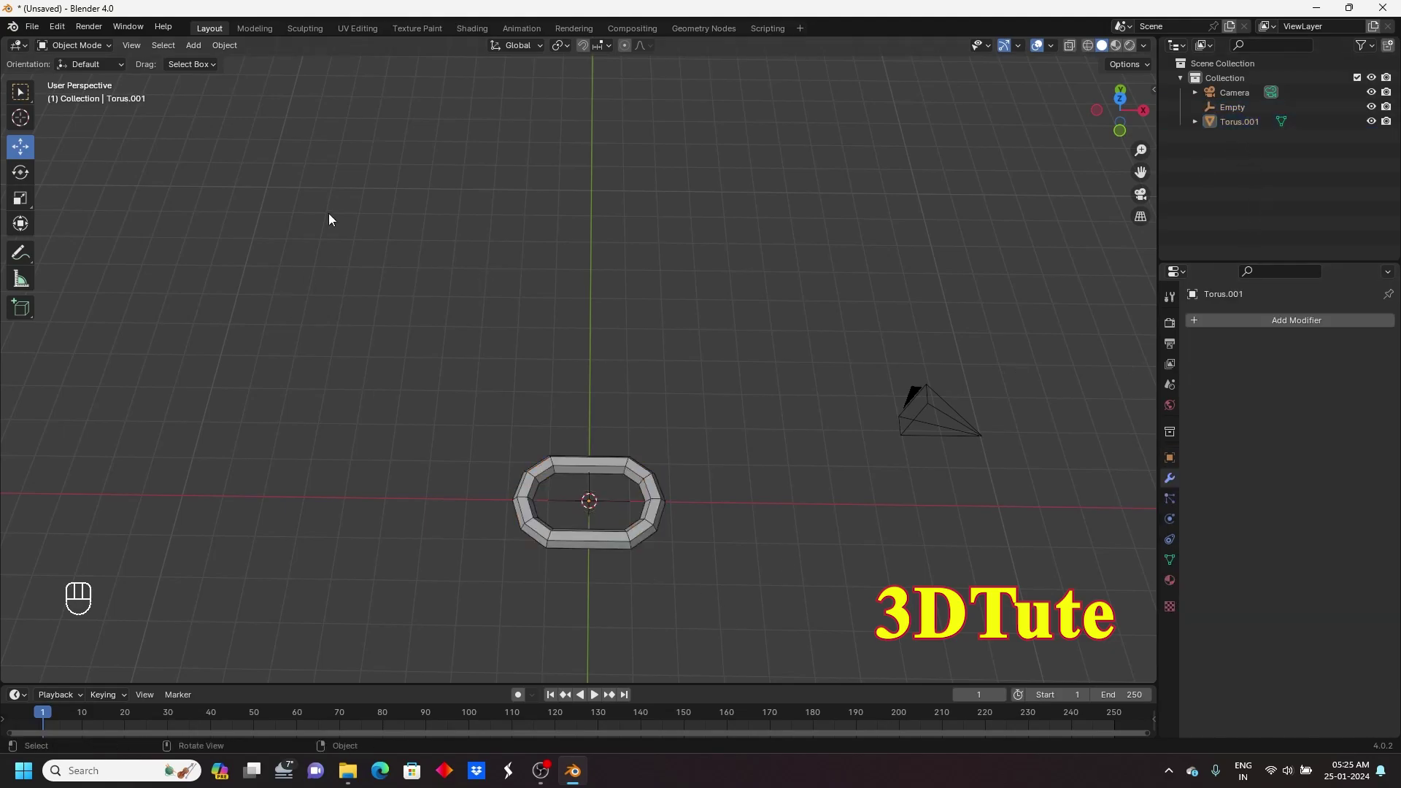
left_click(197, 47)
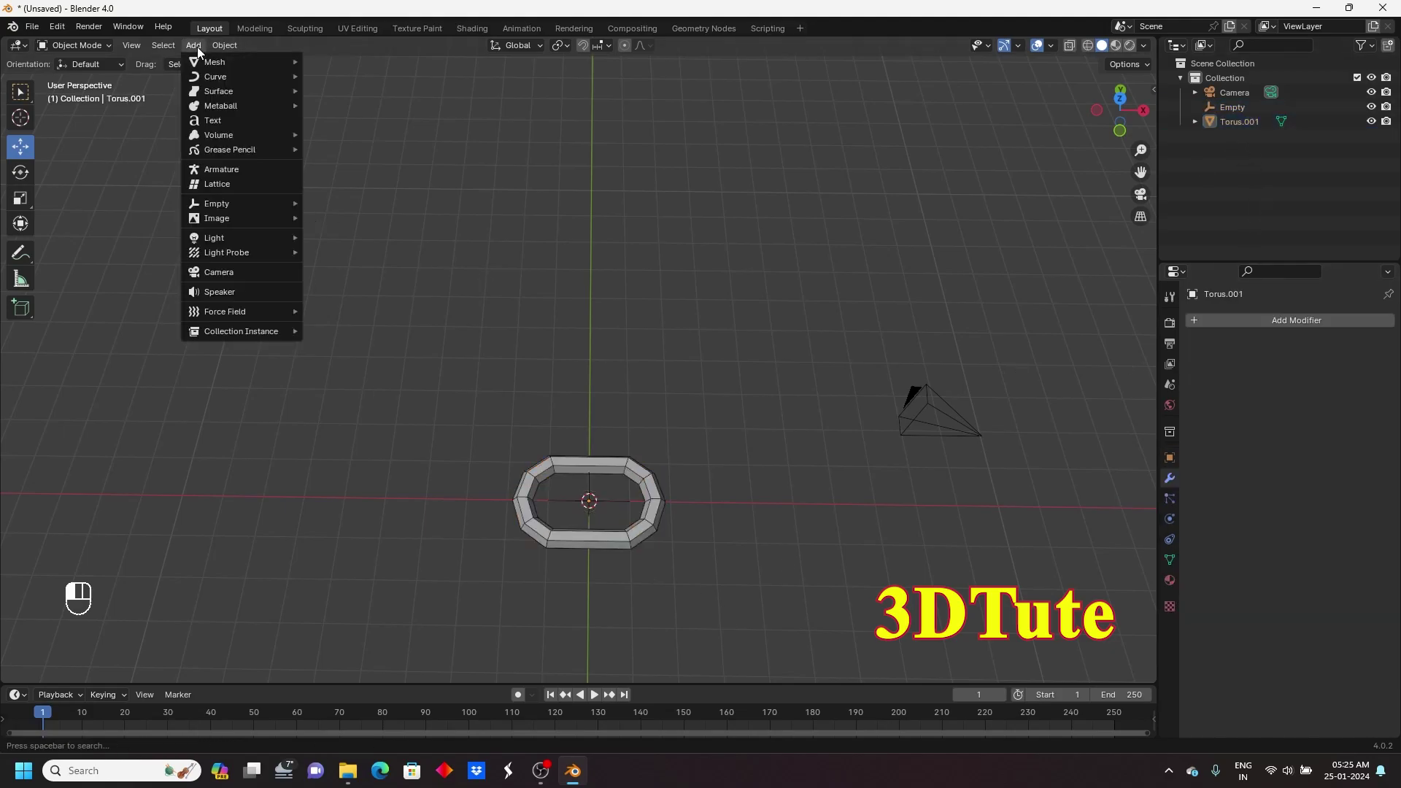
mouse_move(220, 76)
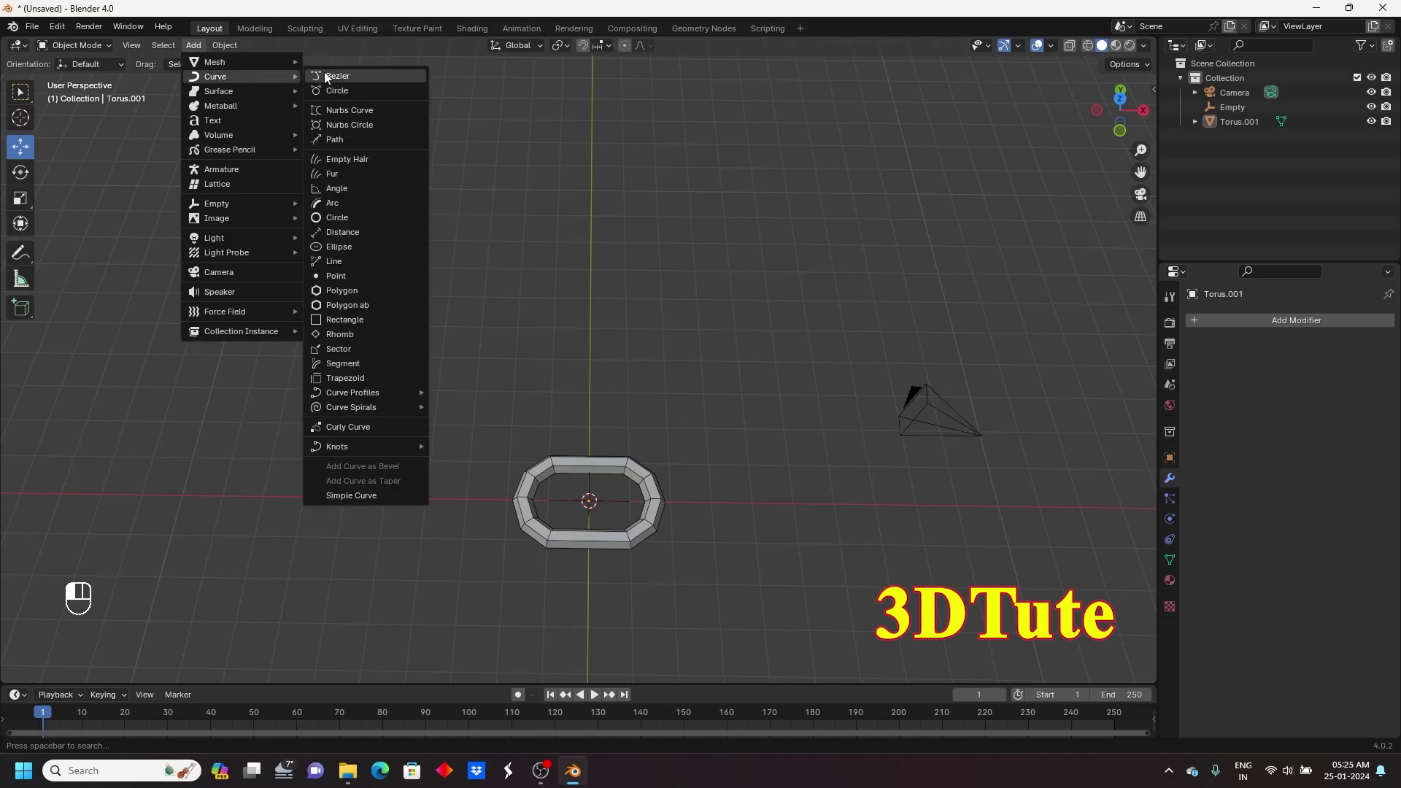
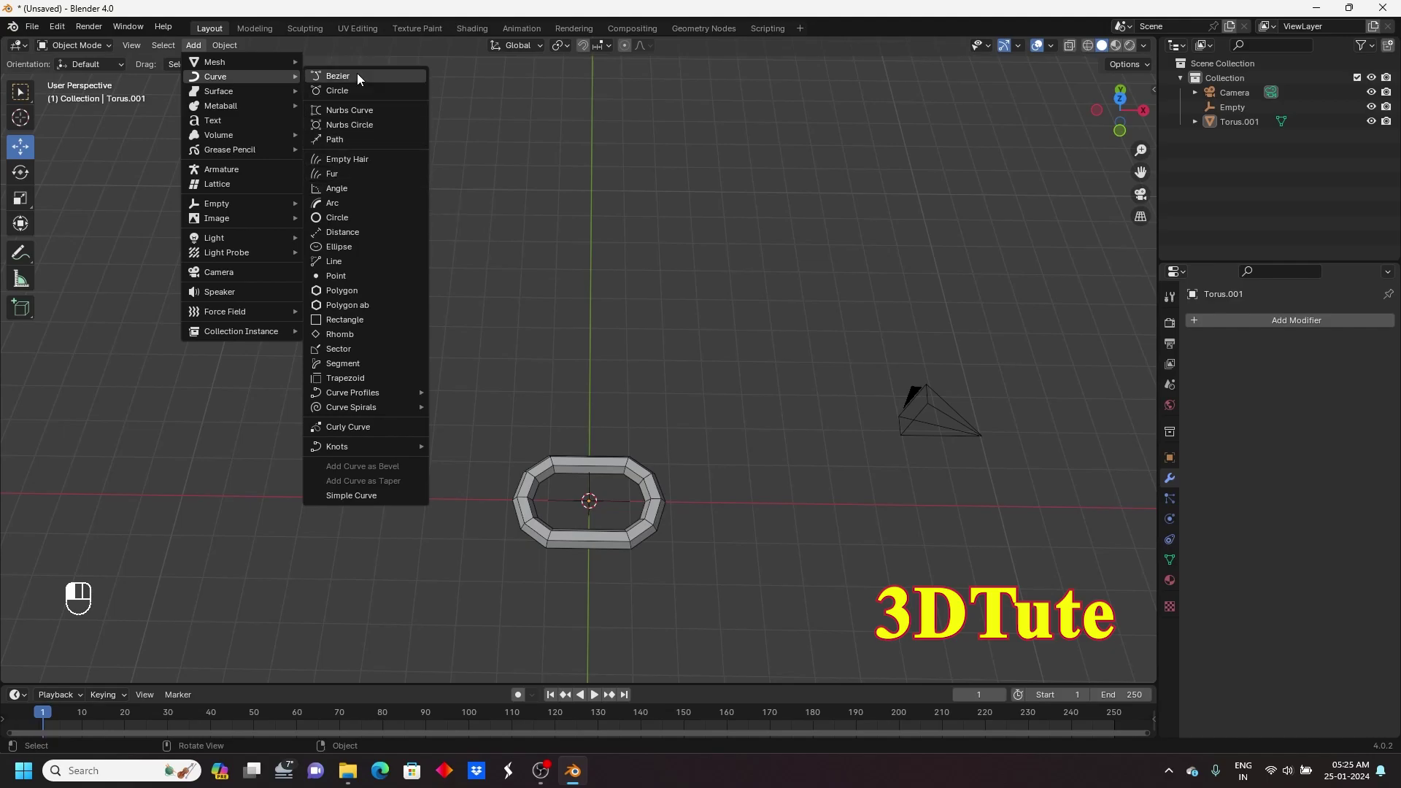
left_click(352, 141)
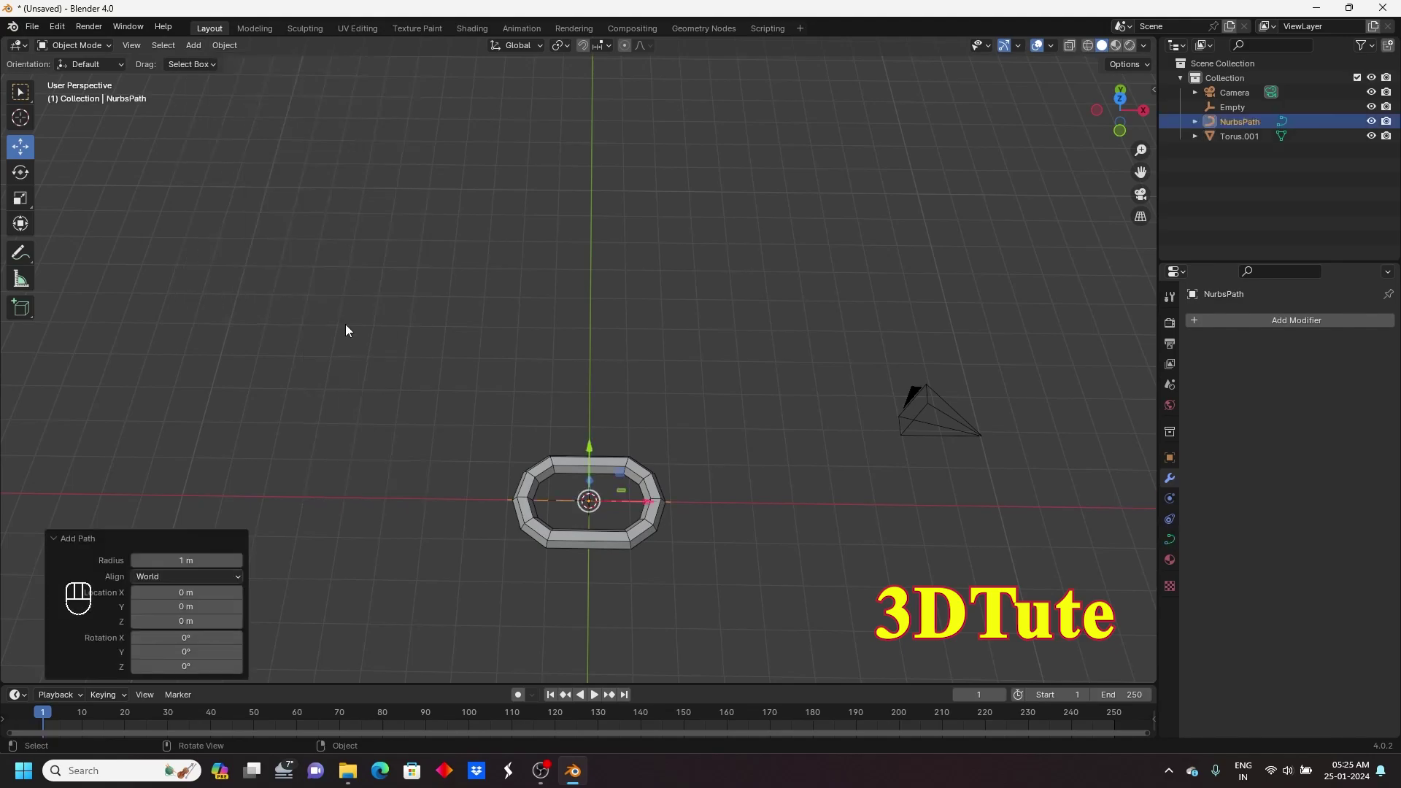
- Isolate the new path in local view and look at it from the top
middle_click_drag(844, 510, 442, 422, "shift")
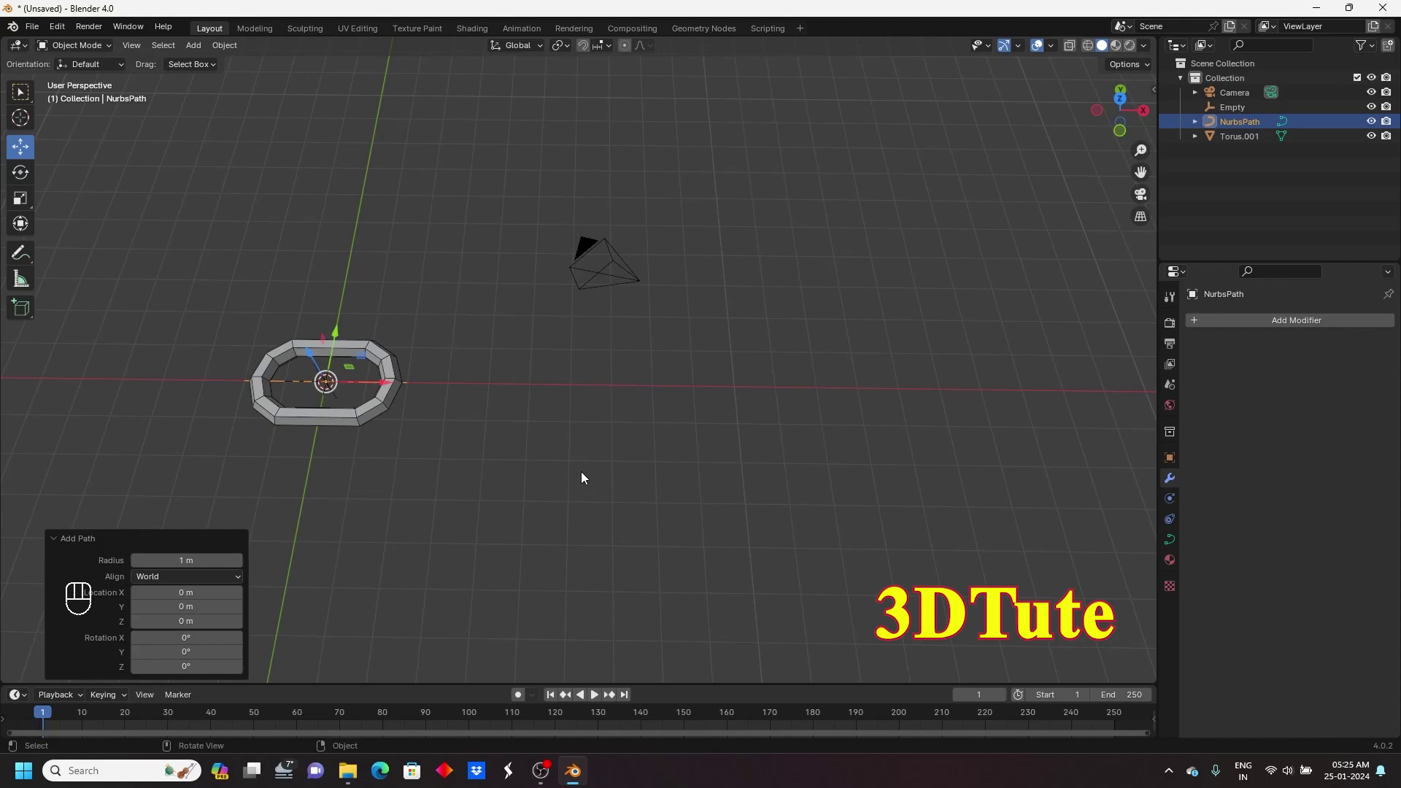
key("slash")
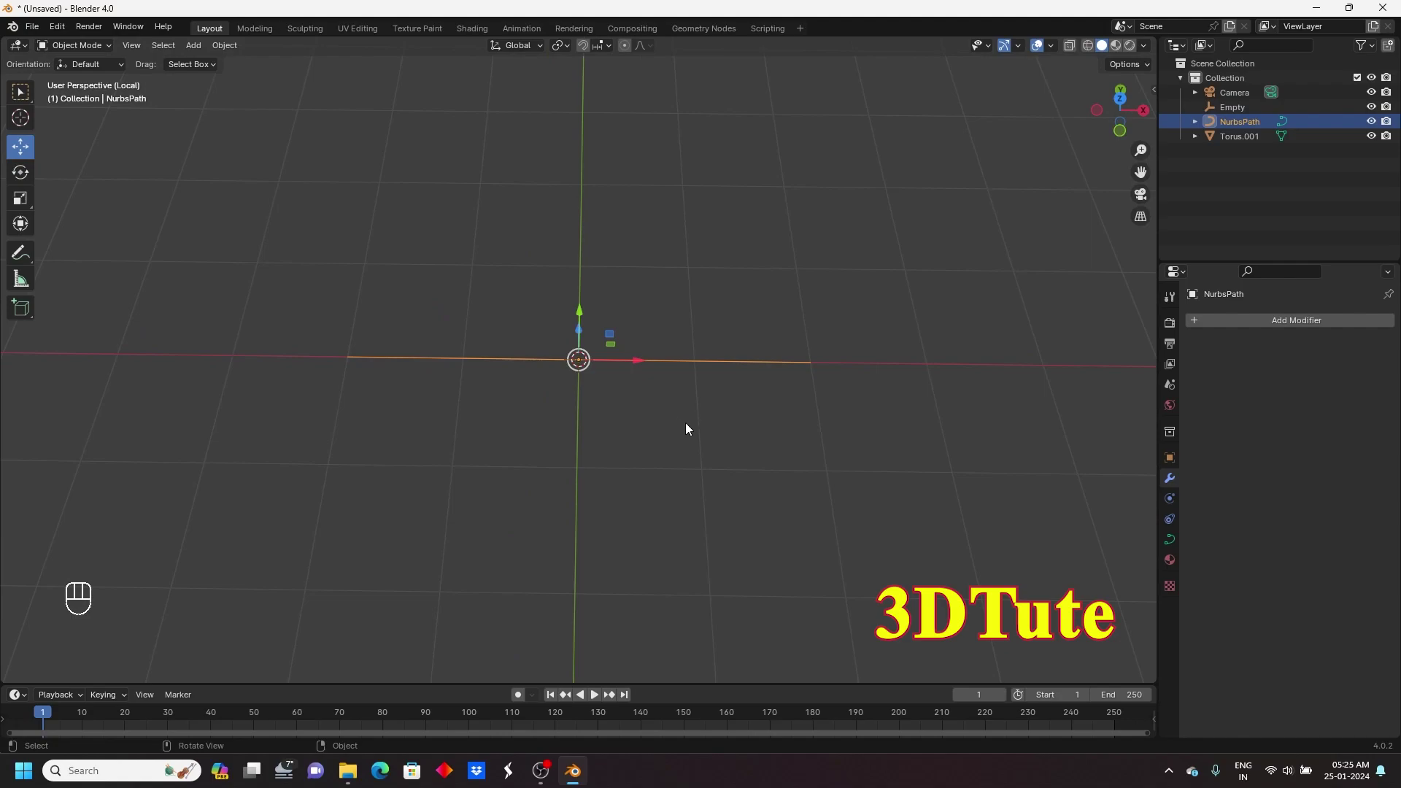
key("KP_7")
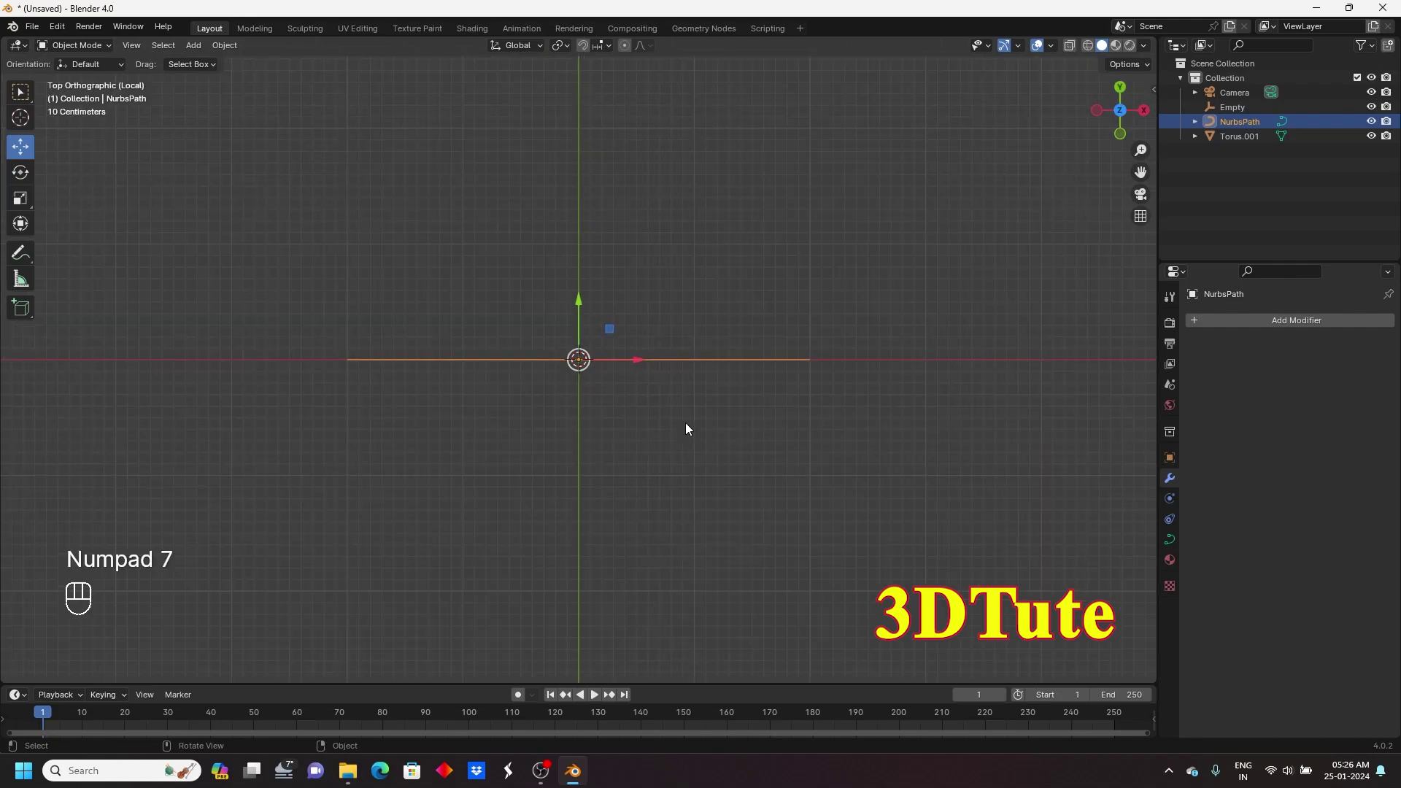
middle_click_drag(882, 411, 578, 458, "shift")
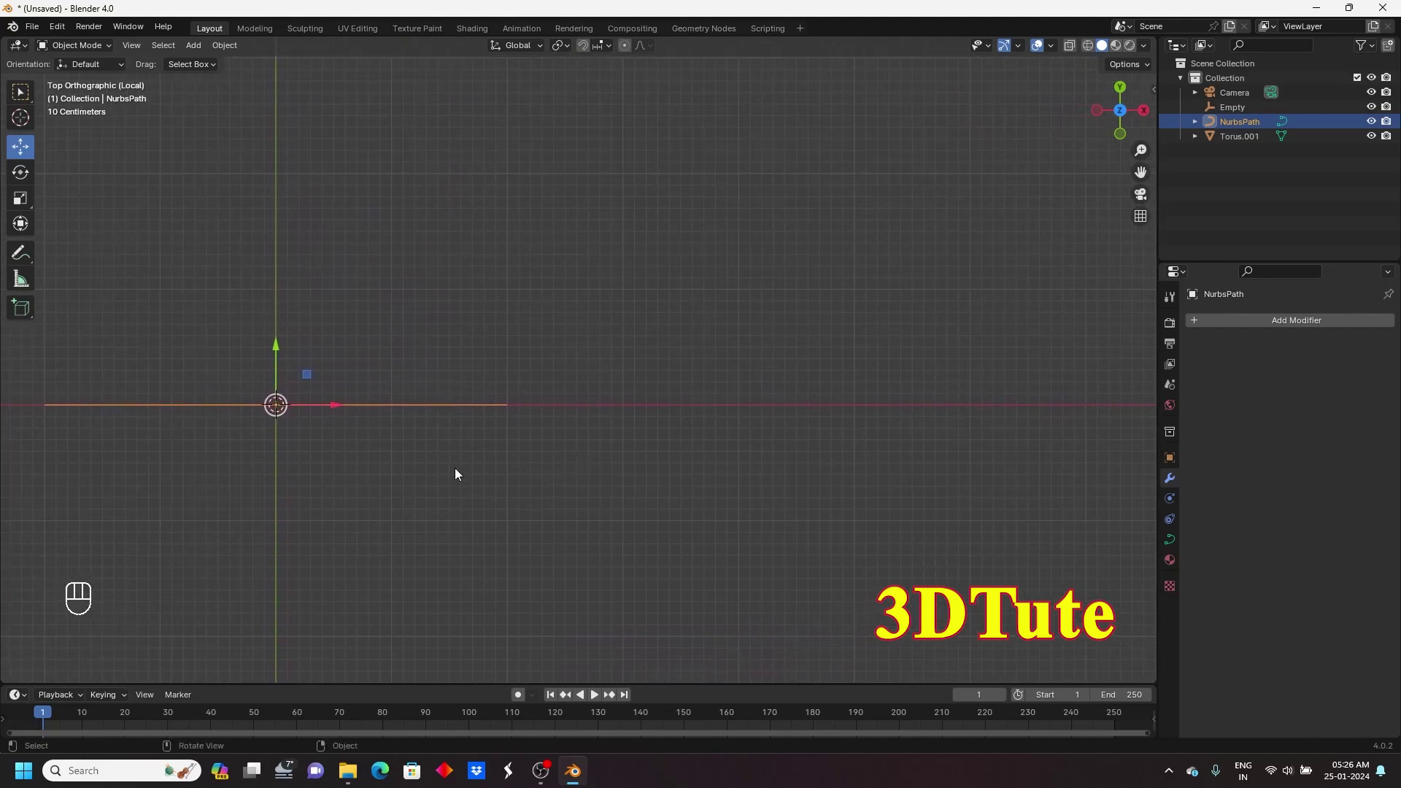
scroll(450, 467, "down", 1)
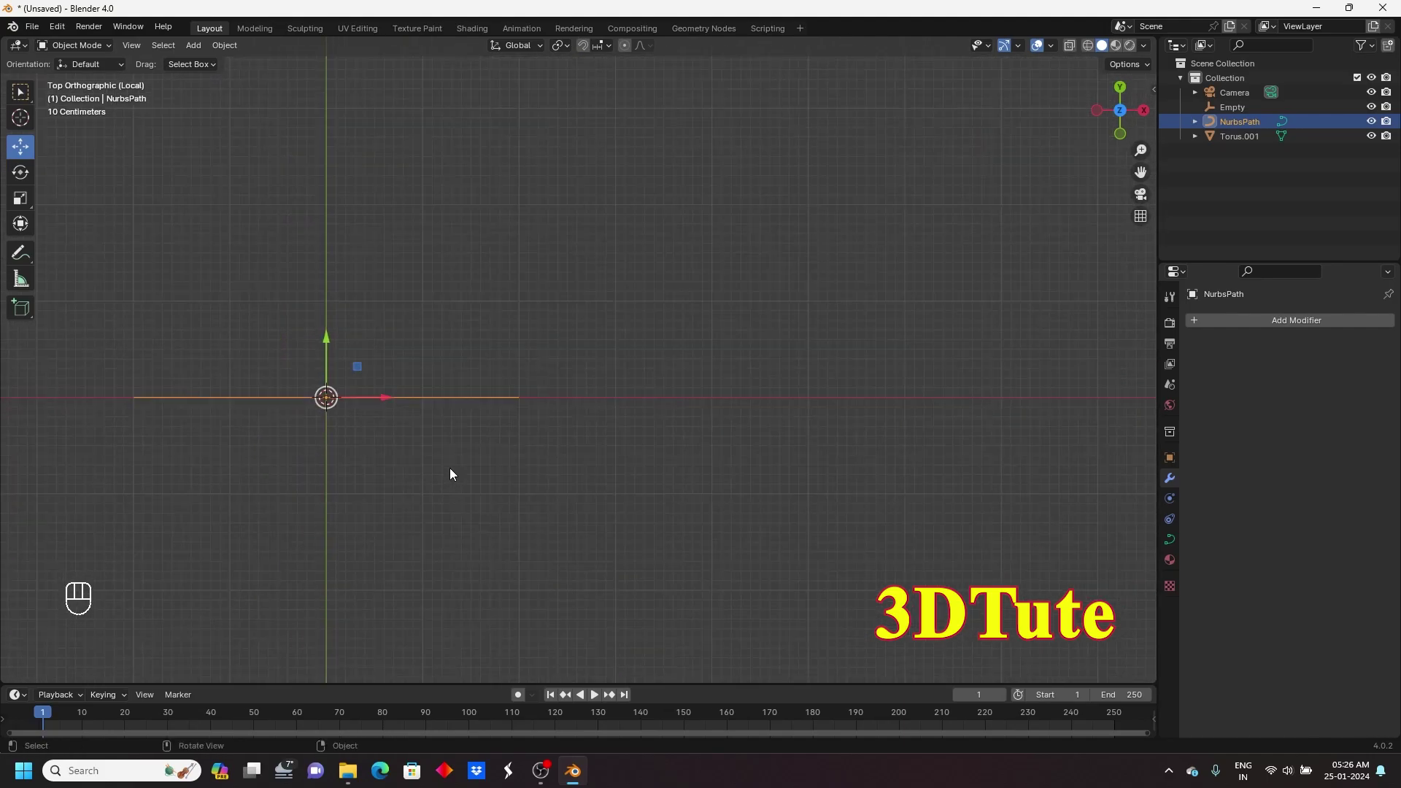
- In Edit Mode, move the path's end point on the positive X side farther out along X and up along Y
key("Tab")
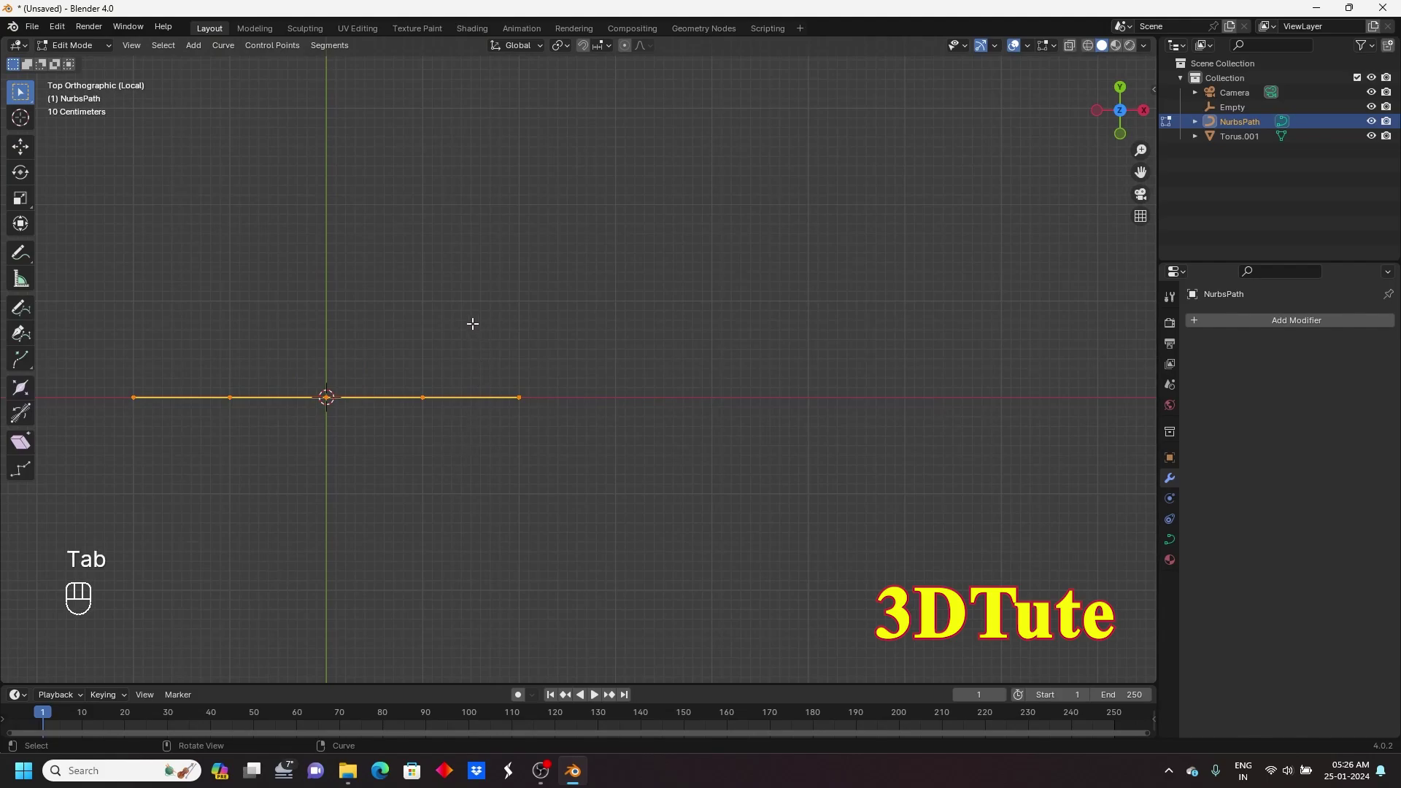
left_click(113, 373)
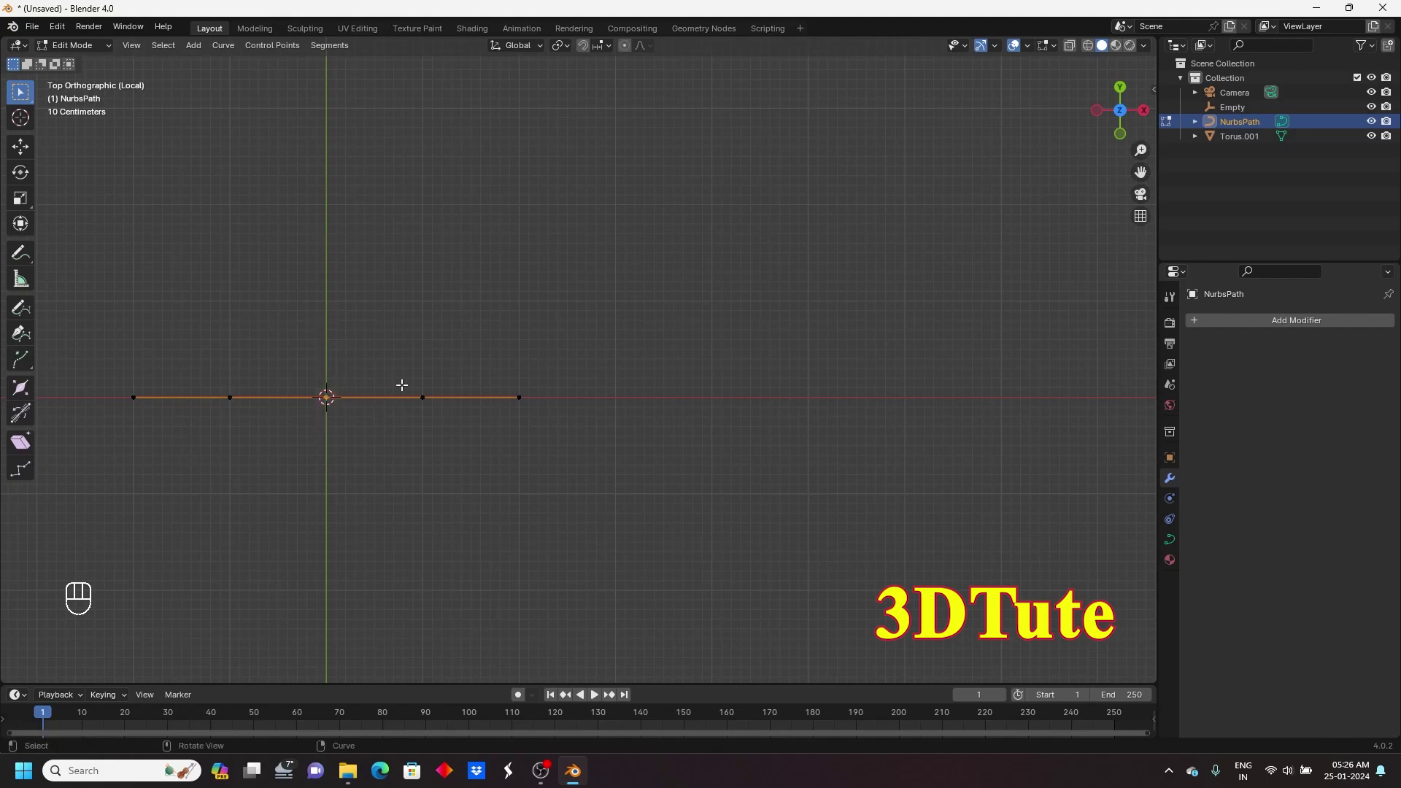
left_click(519, 397)
middle_click_drag(672, 468, 600, 491, "shift")
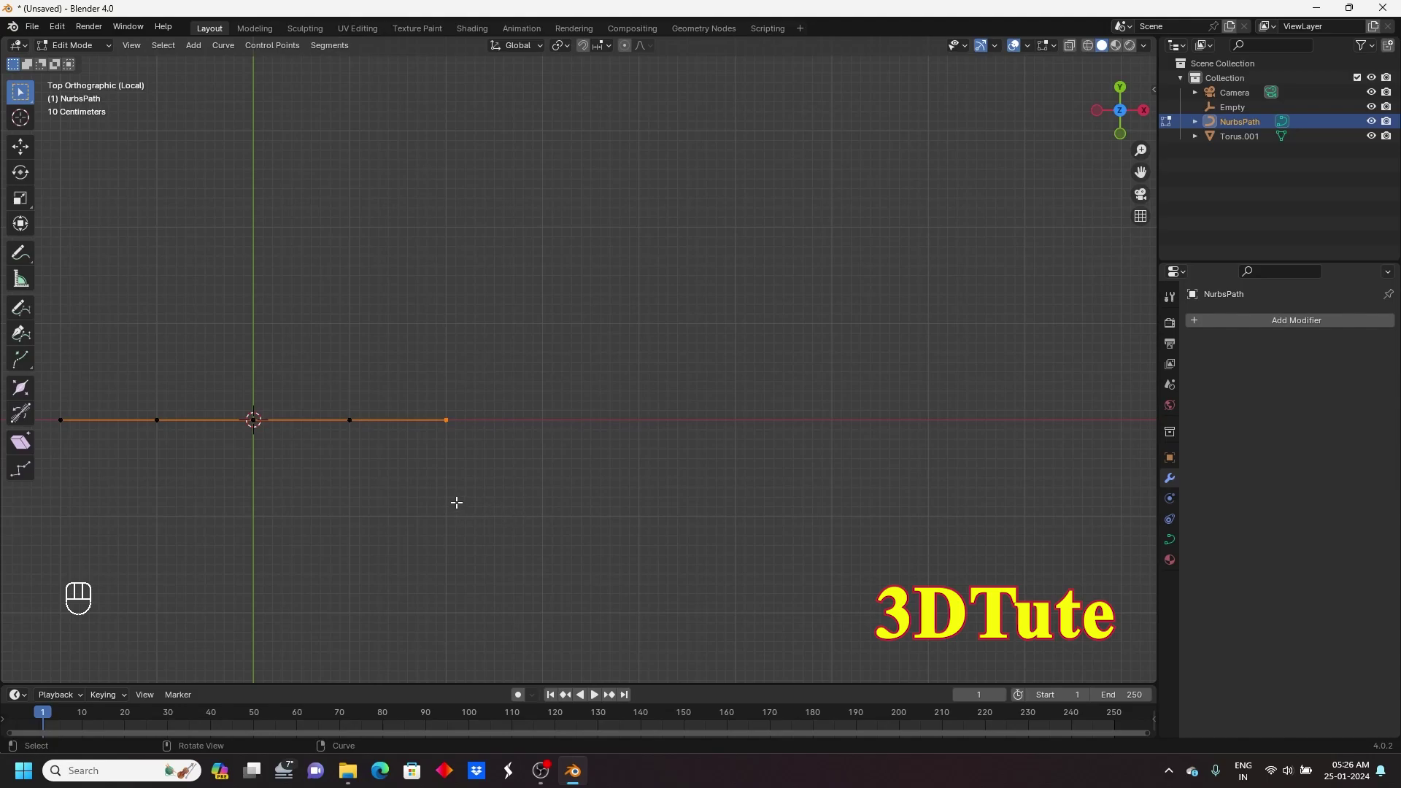
key("g")
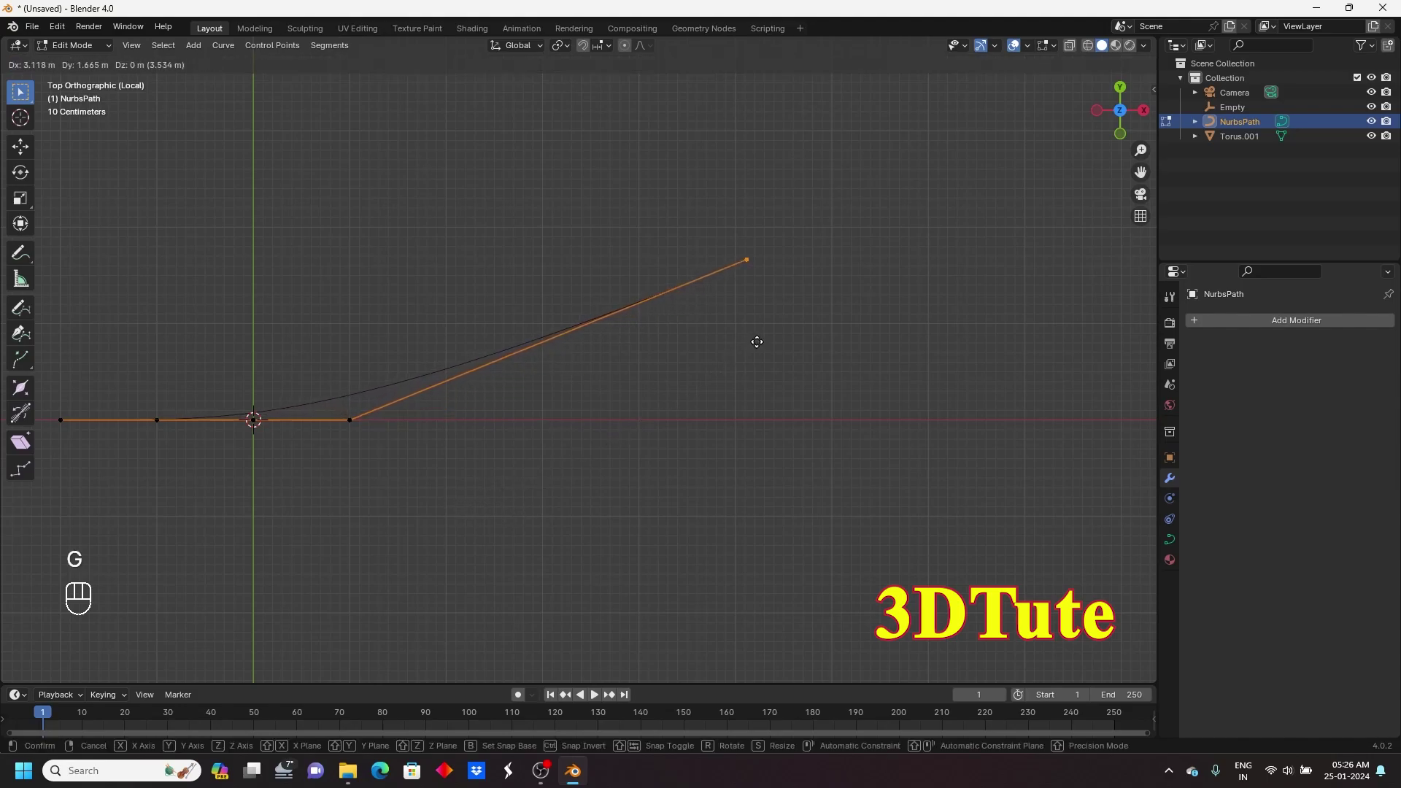
left_click(977, 250)
- Move the control point next to that end point outward along X and up along Y to bend the path
left_click_drag(297, 321, 395, 529)
key("g")
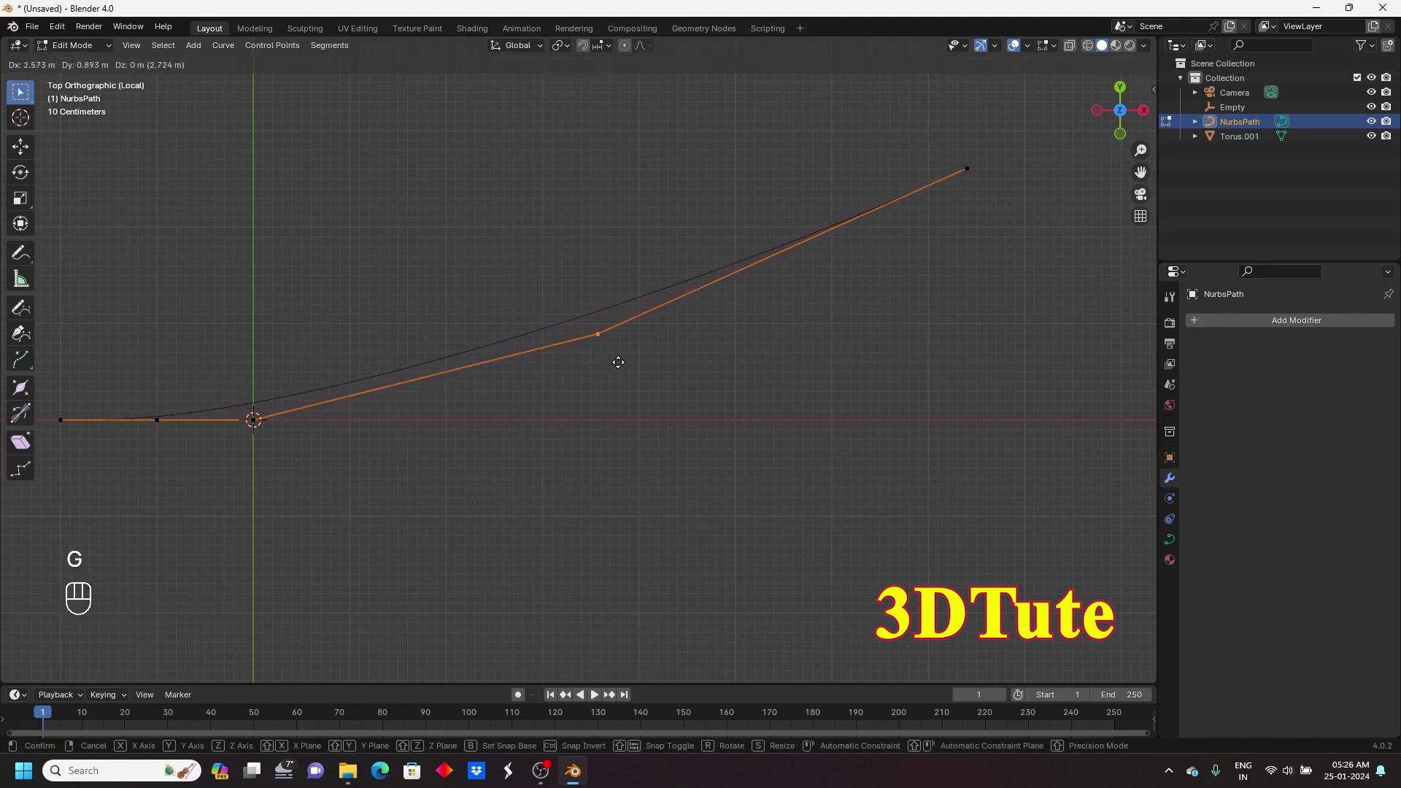
left_click(734, 232)
- Extrude two points from the path's far end, the first slightly downward along Y and the second diagonally upward
scroll(696, 375, "down", 5)
middle_click_drag(808, 360, 424, 505, "shift")
left_click_drag(394, 330, 504, 535)
key("e")
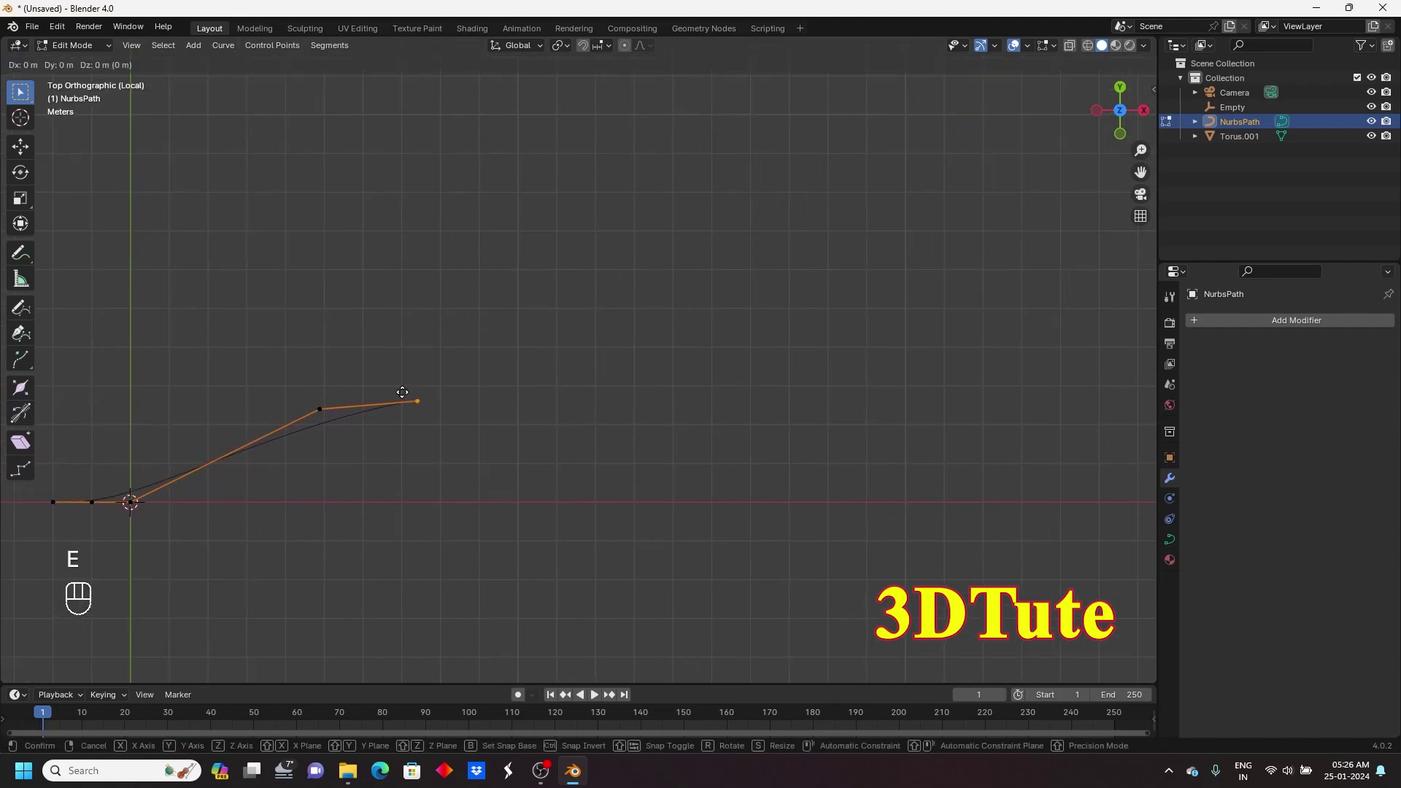
left_click(718, 417)
key("e")
left_click(1015, 187)
- Extrude three more end points, offset about 4.9 m X/7.4 m Y, 13 m X/1.1 m Y, and diagonally upward, and return to Object Mode
scroll(879, 300, "down", 5)
middle_click_drag(878, 300, 635, 478, "shift")
key("e")
left_click(633, 292)
key("e")
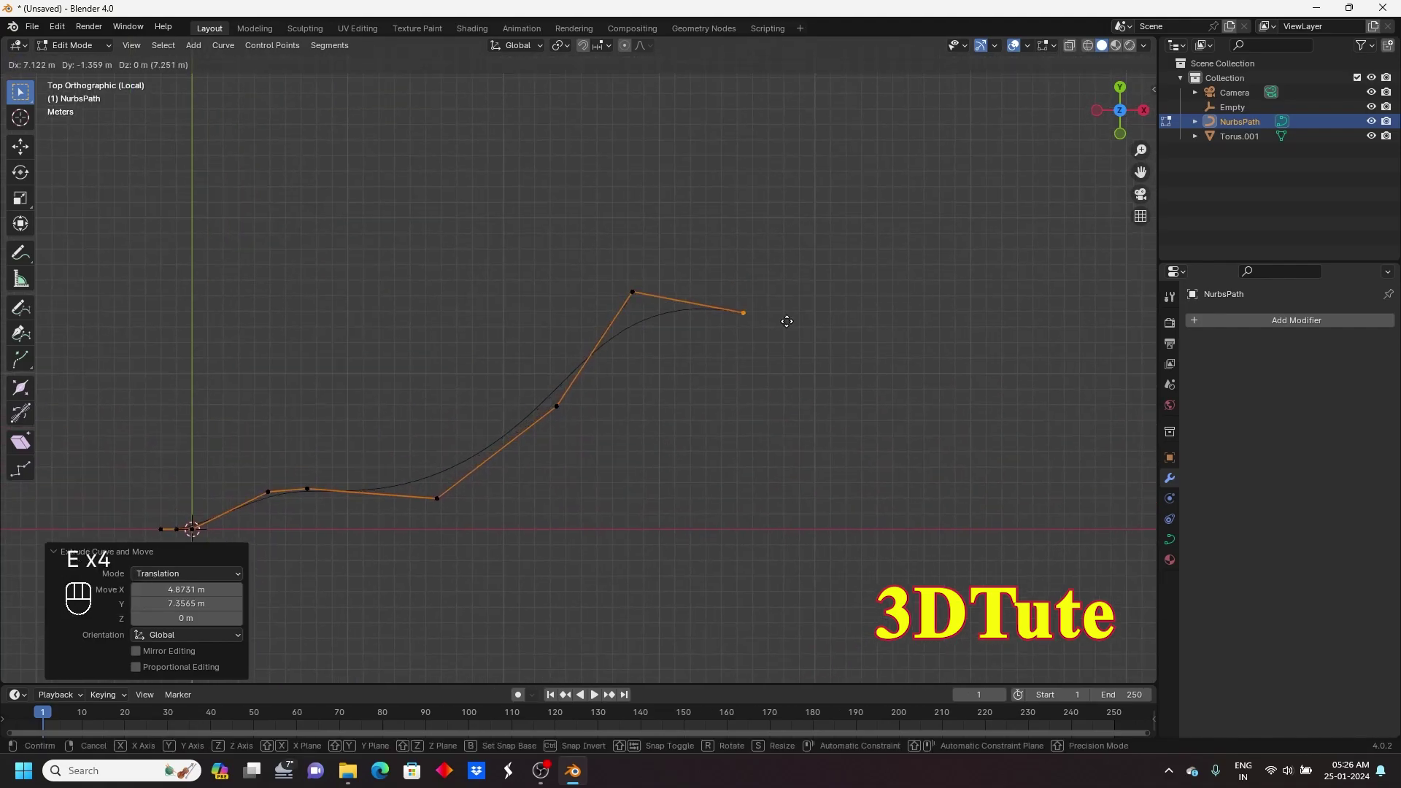
left_click(879, 286)
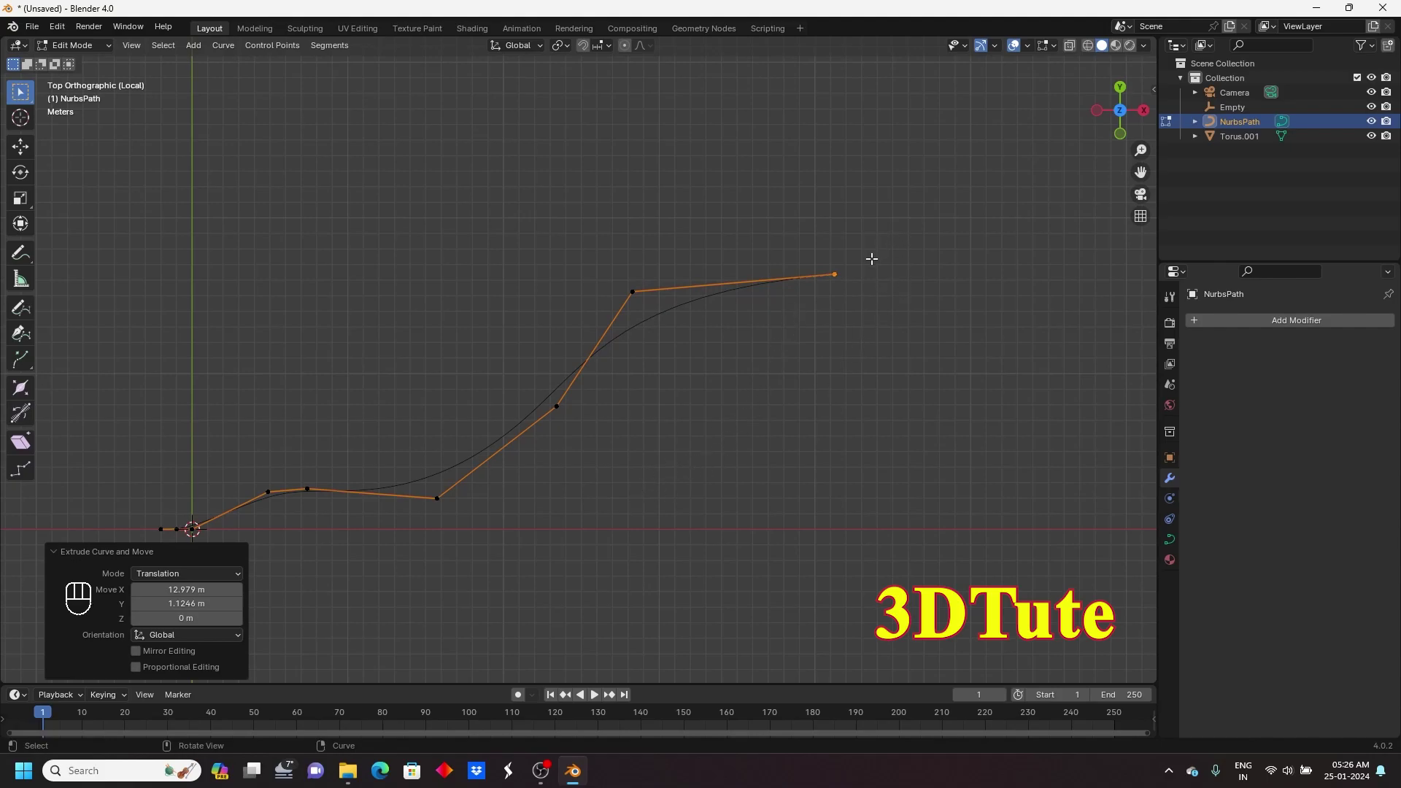
key("e")
left_click(1059, 114)
key("Tab")
- Leave local view so the chain link is shown together with the finished wavy path
middle_click_drag(729, 461, 715, 396)
scroll(804, 365, "up", 1)
scroll(405, 500, "up", 4)
middle_click_drag(256, 467, 850, 370, "shift")
scroll(585, 448, "up", 7)
scroll(659, 448, "down", 2)
scroll(658, 448, "down", 3)
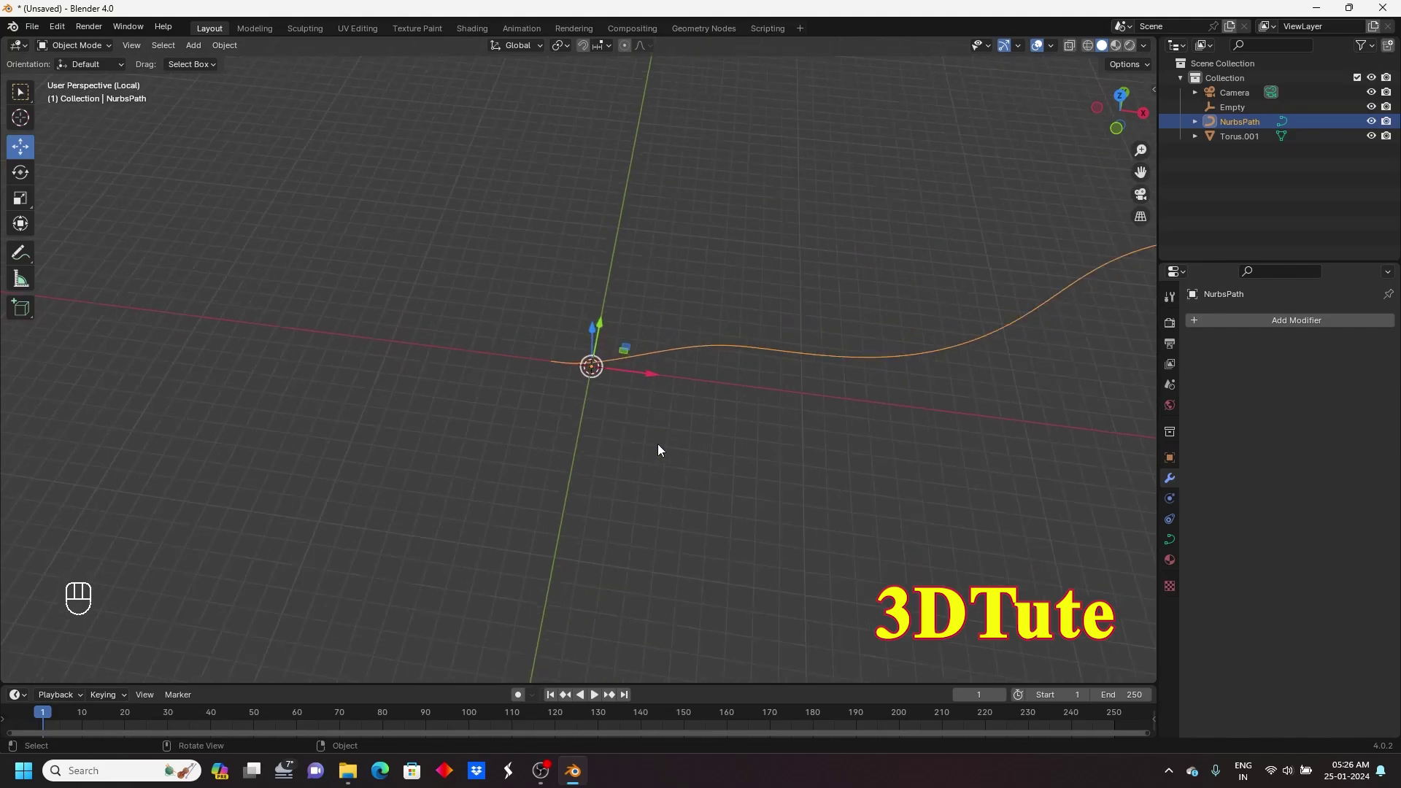
key("slash")
scroll(622, 452, "down", 8)
middle_click_drag(623, 457, 413, 479)
scroll(716, 432, "up", 3)
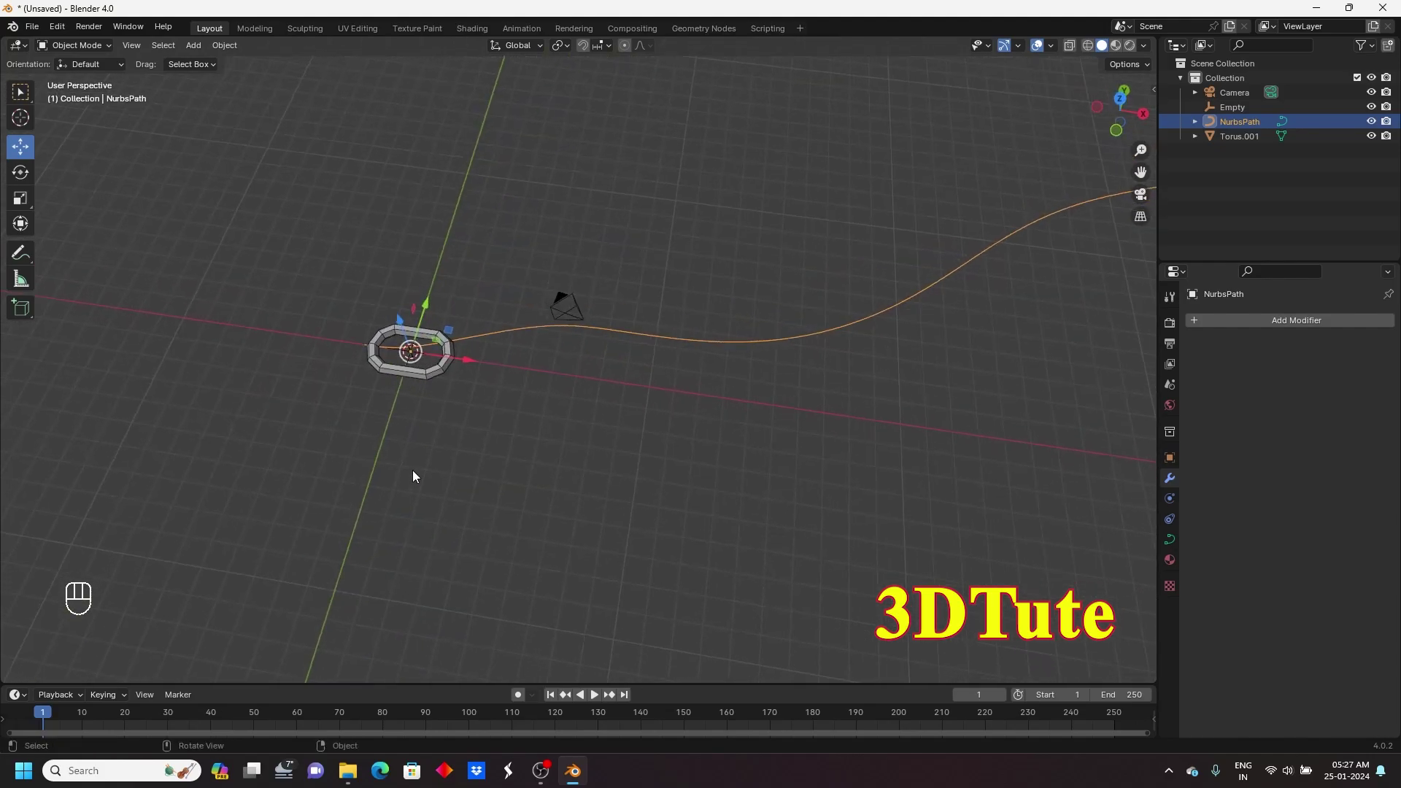
- Add an Array modifier to the chain link and set its fit type to Fit Curve
scroll(280, 408, "up", 4)
left_click(190, 388)
scroll(268, 480, "down", 5)
middle_click_drag(629, 399, 425, 432, "shift")
left_click(1311, 320)
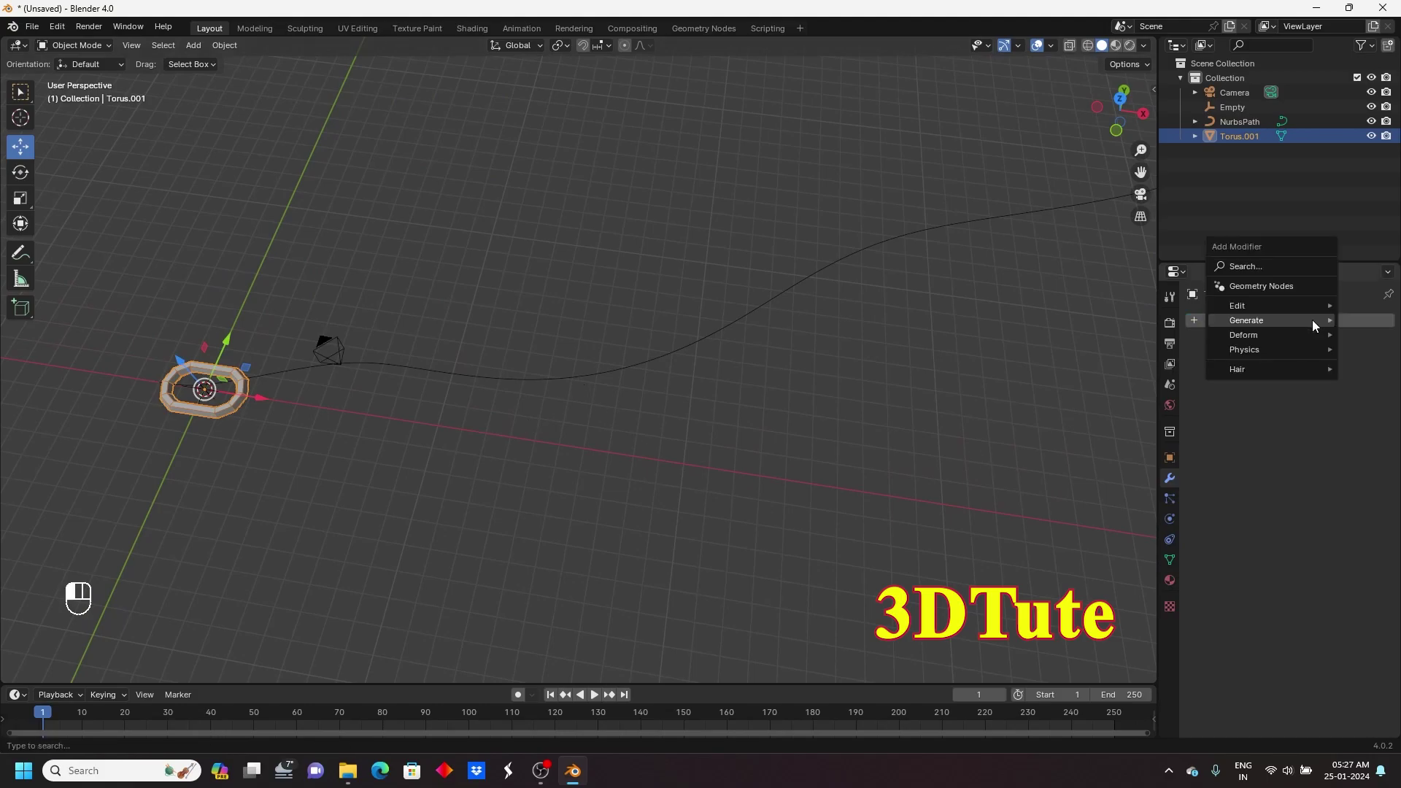
mouse_move(1258, 320)
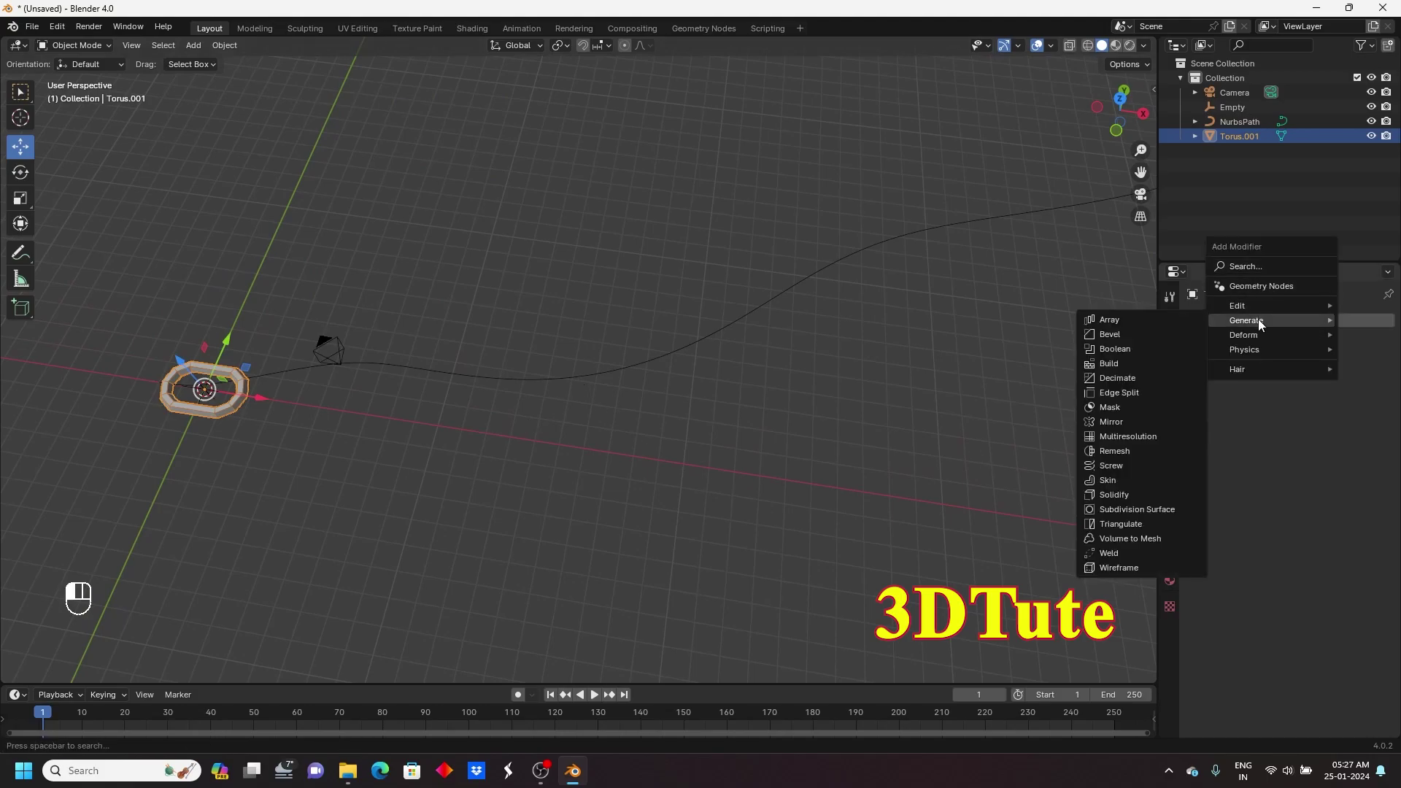
left_click(1097, 322)
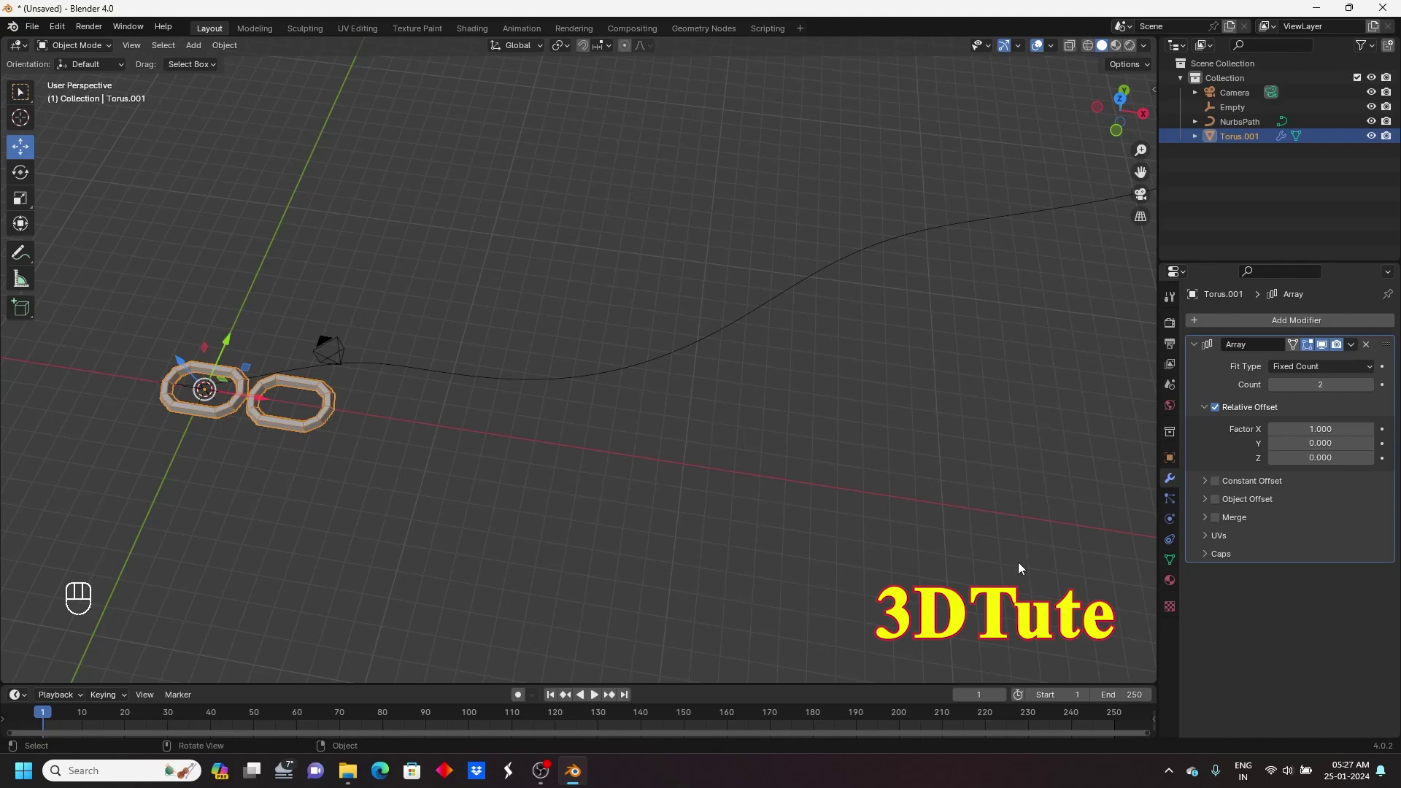
left_click(1319, 365)
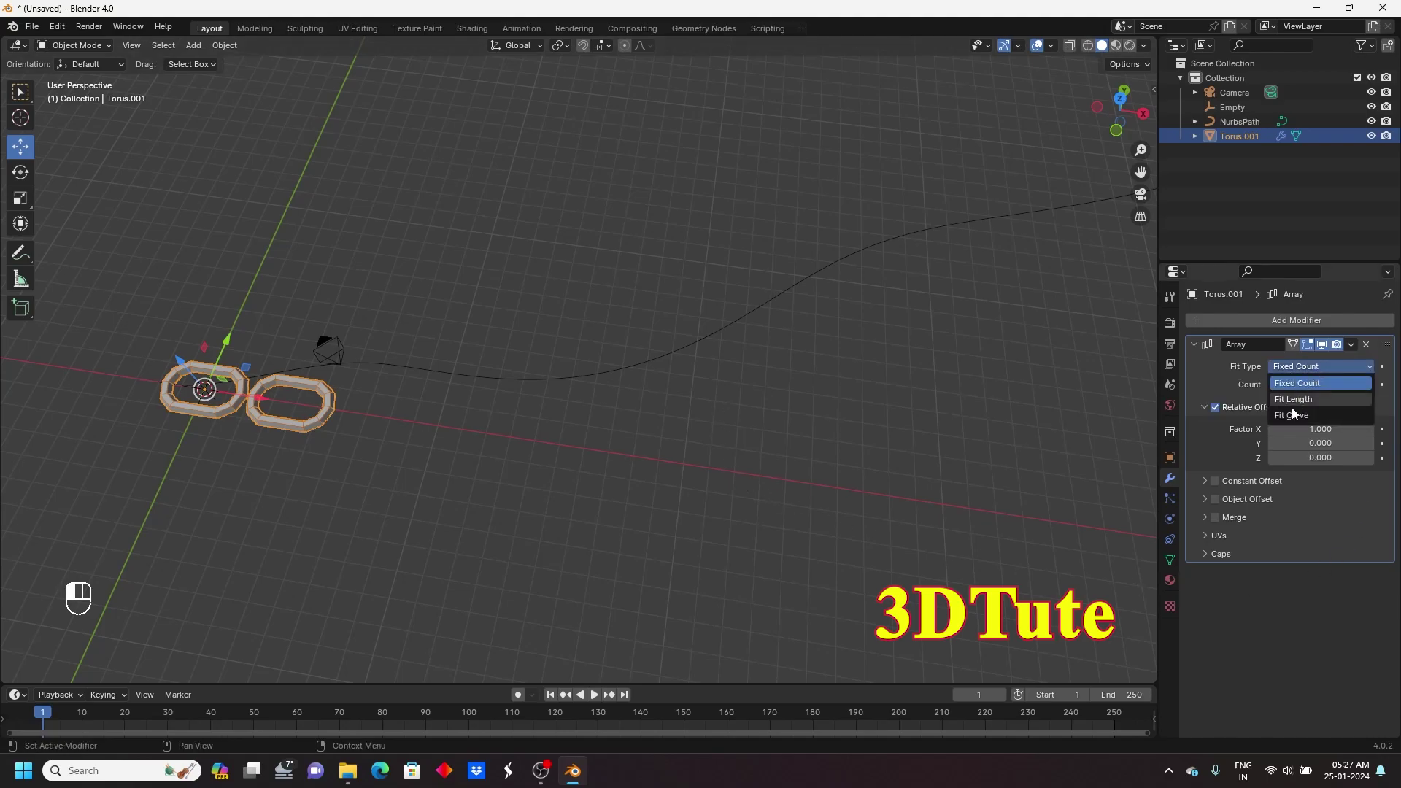
left_click(1298, 415)
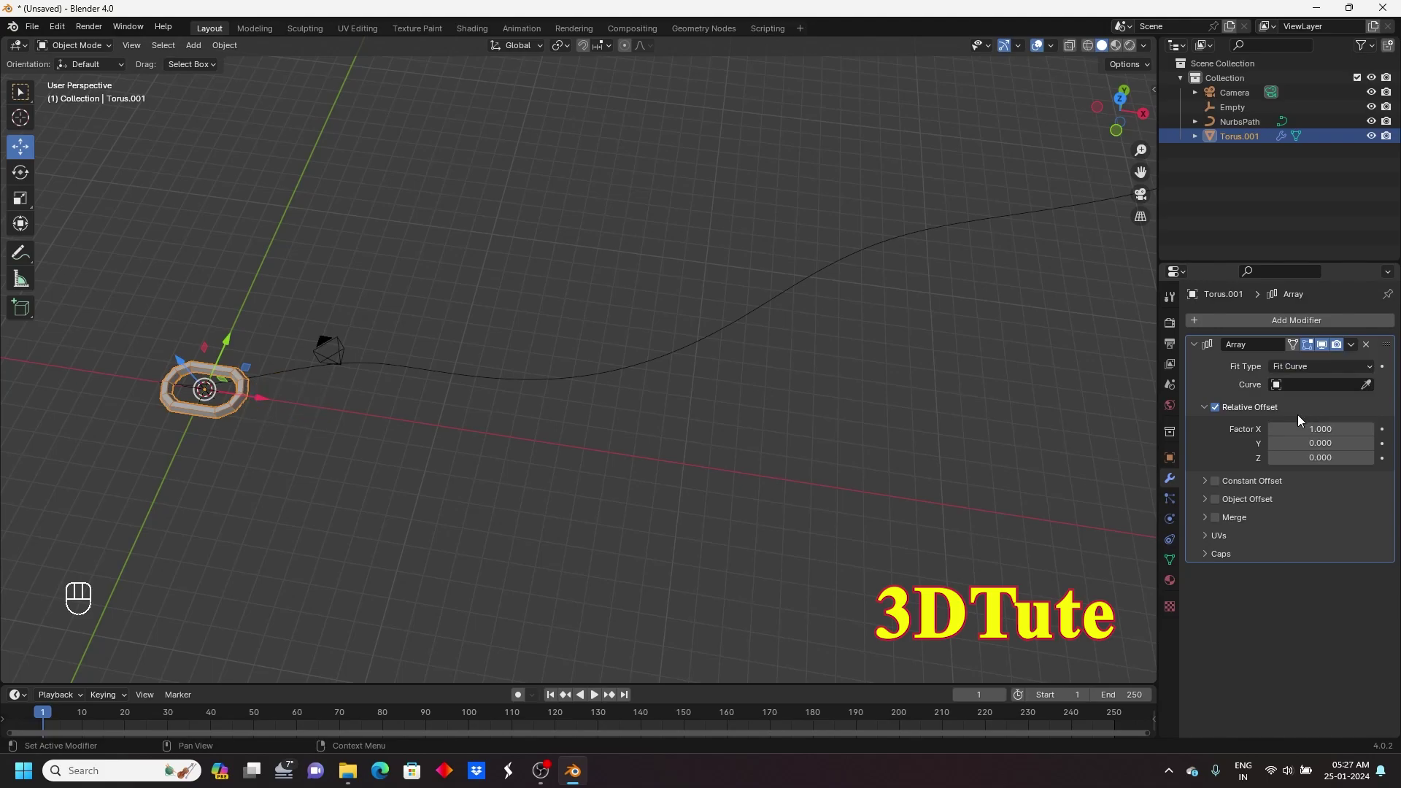
- Disable the array's Relative Offset and enable Constant Offset instead
scroll(664, 438, "down", 4)
scroll(659, 438, "up", 6)
middle_click_drag(505, 391, 554, 396, "shift")
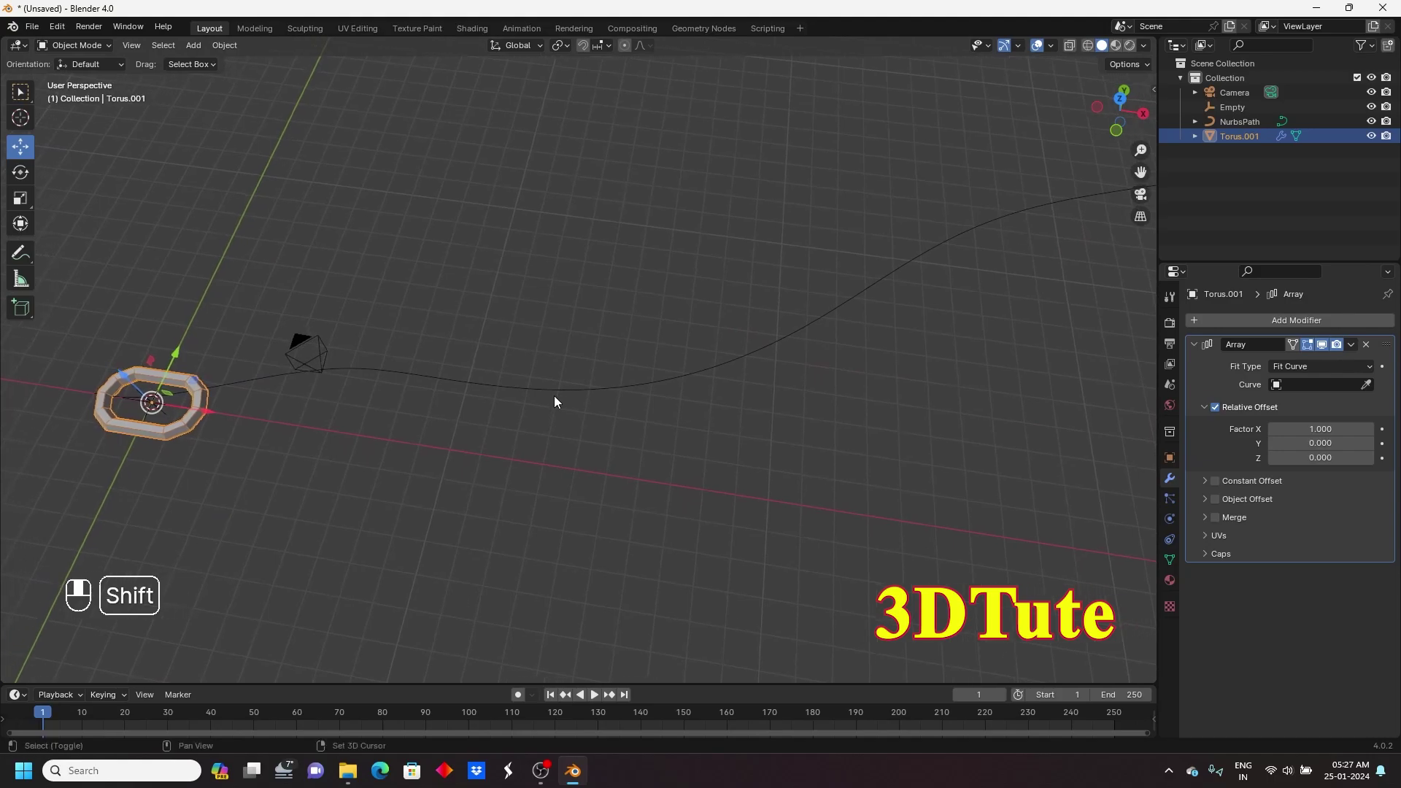
left_click(1214, 407)
left_click(1214, 480)
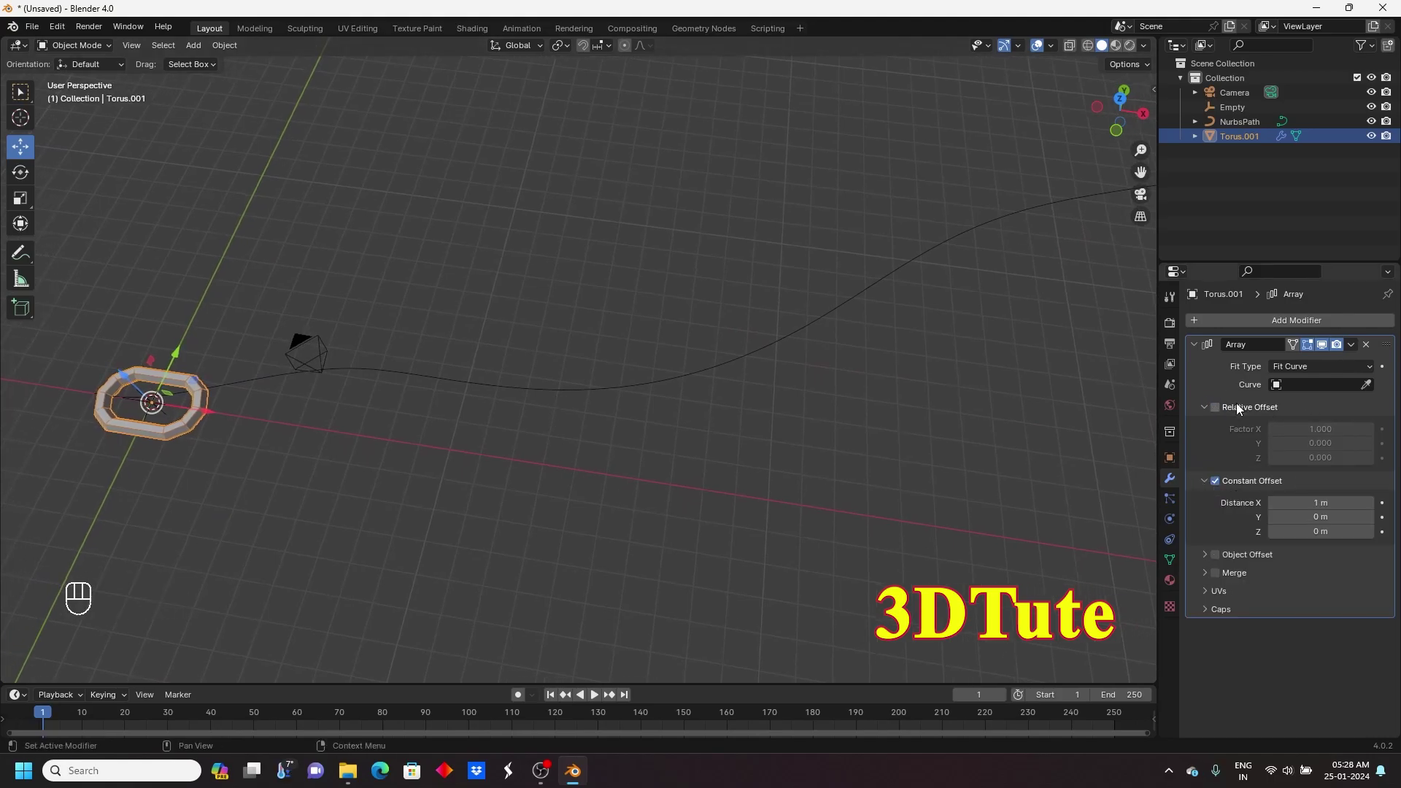
- Assign NurbsPath as the array's fit curve and set the constant offset's X distance to 1.58 m
left_click(1279, 386)
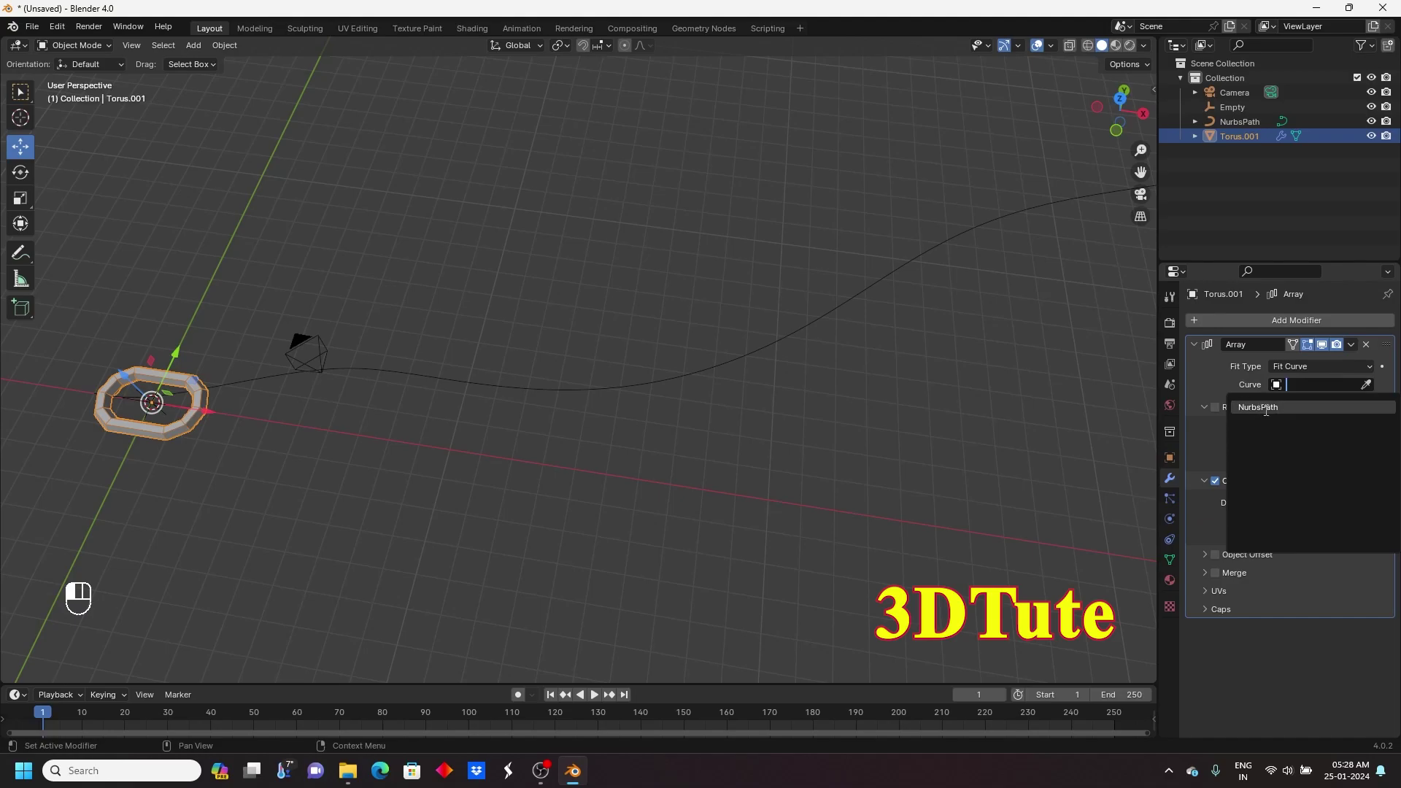
left_click(1265, 408)
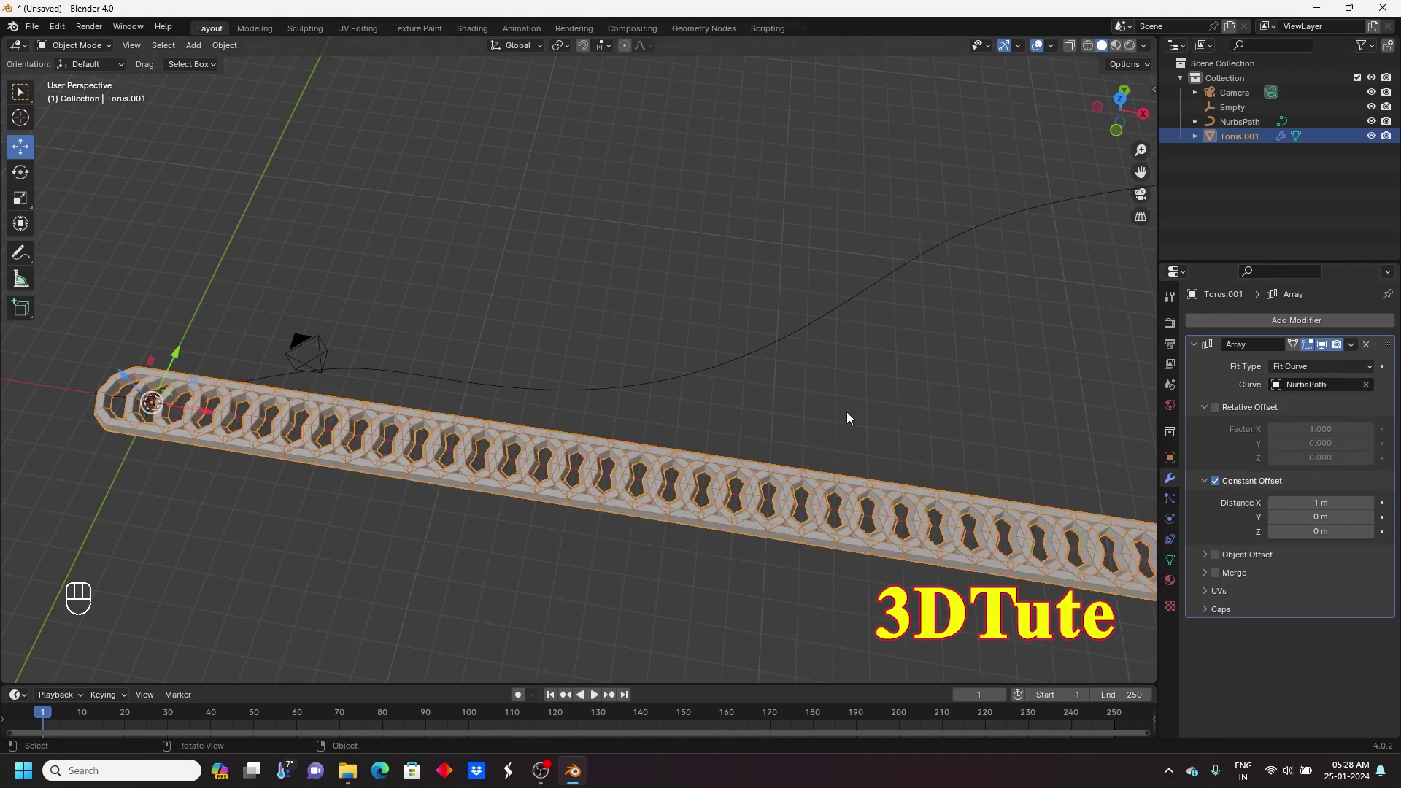
scroll(790, 406, "down", 6)
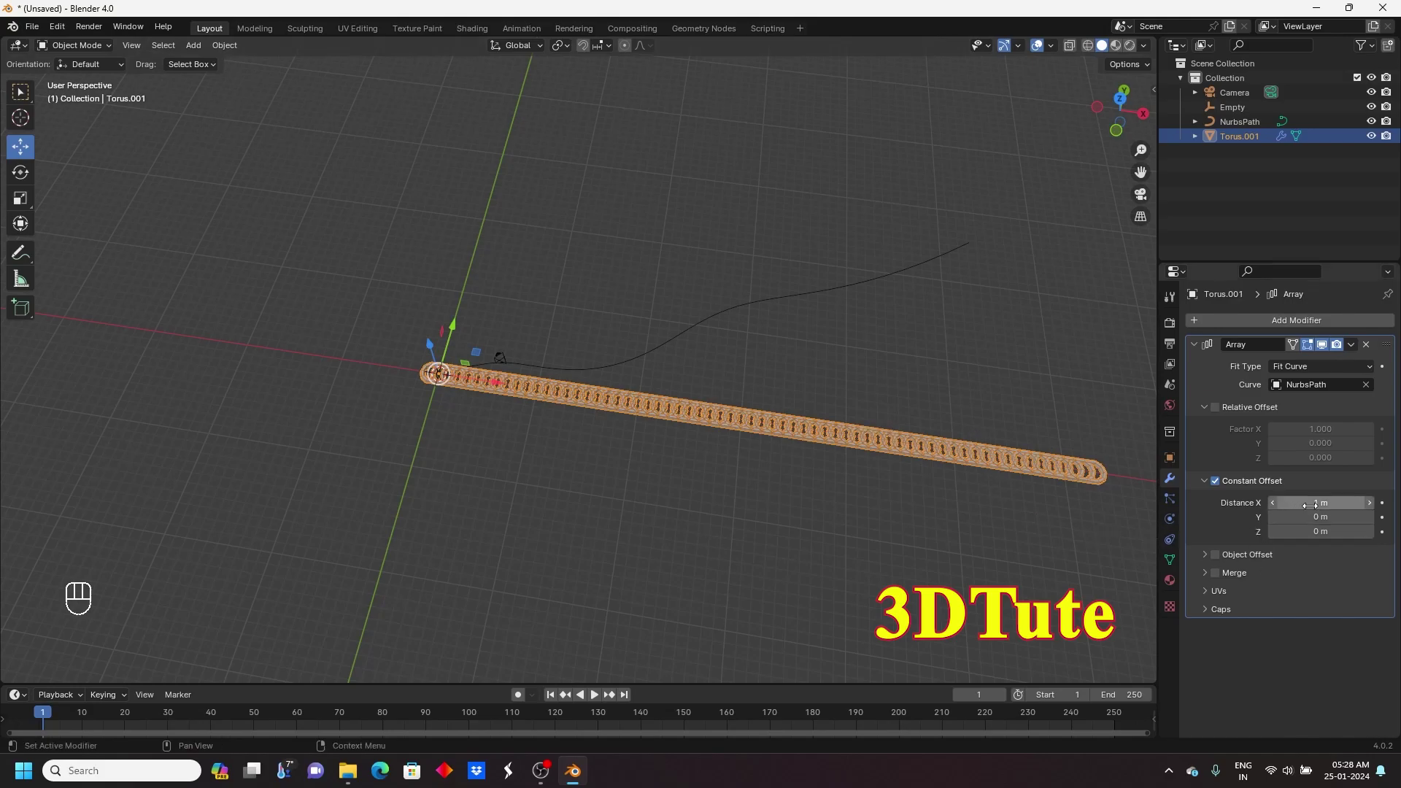
left_click_drag(1317, 504, 1354, 505)
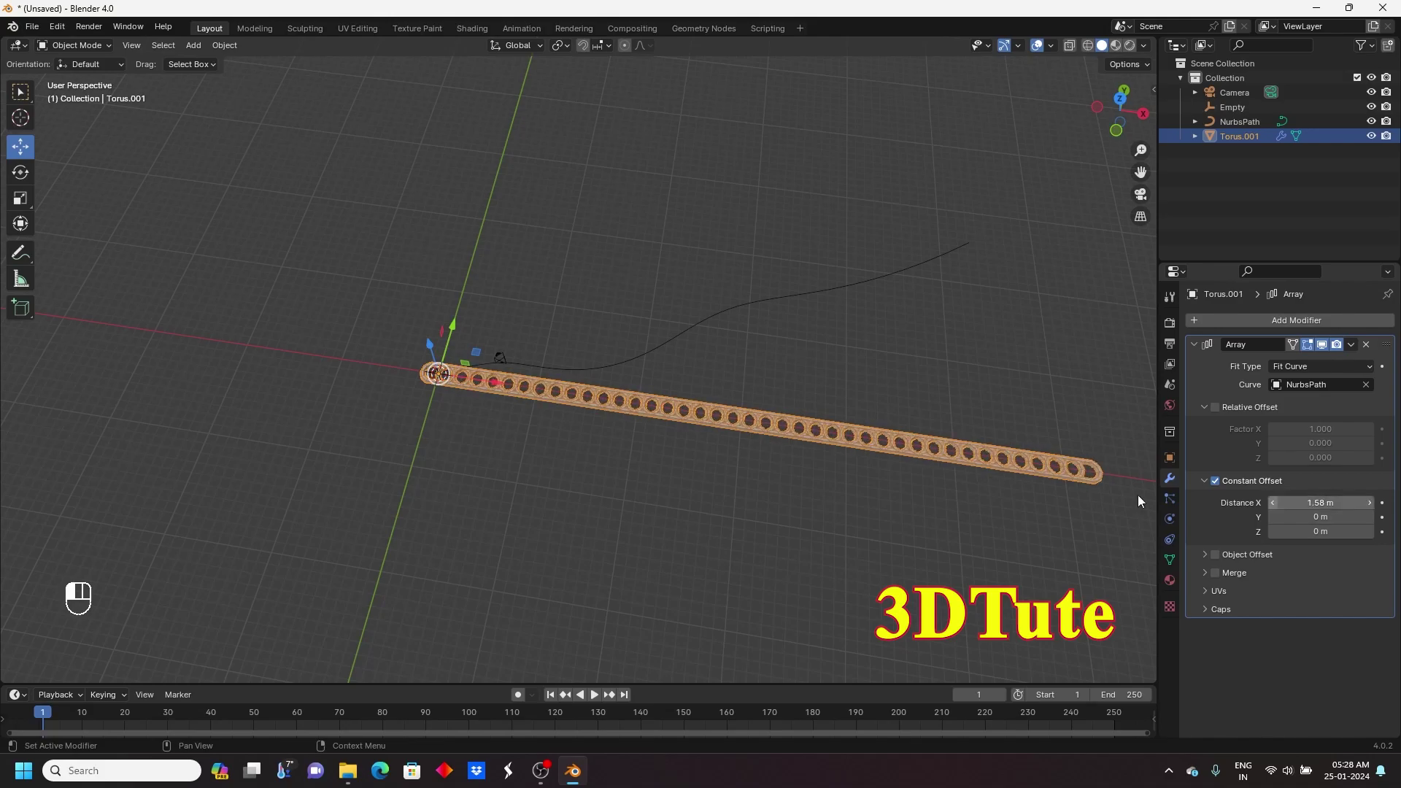
- Add a Curve deform modifier to the arrayed chain link
middle_click_drag(931, 226, 770, 358)
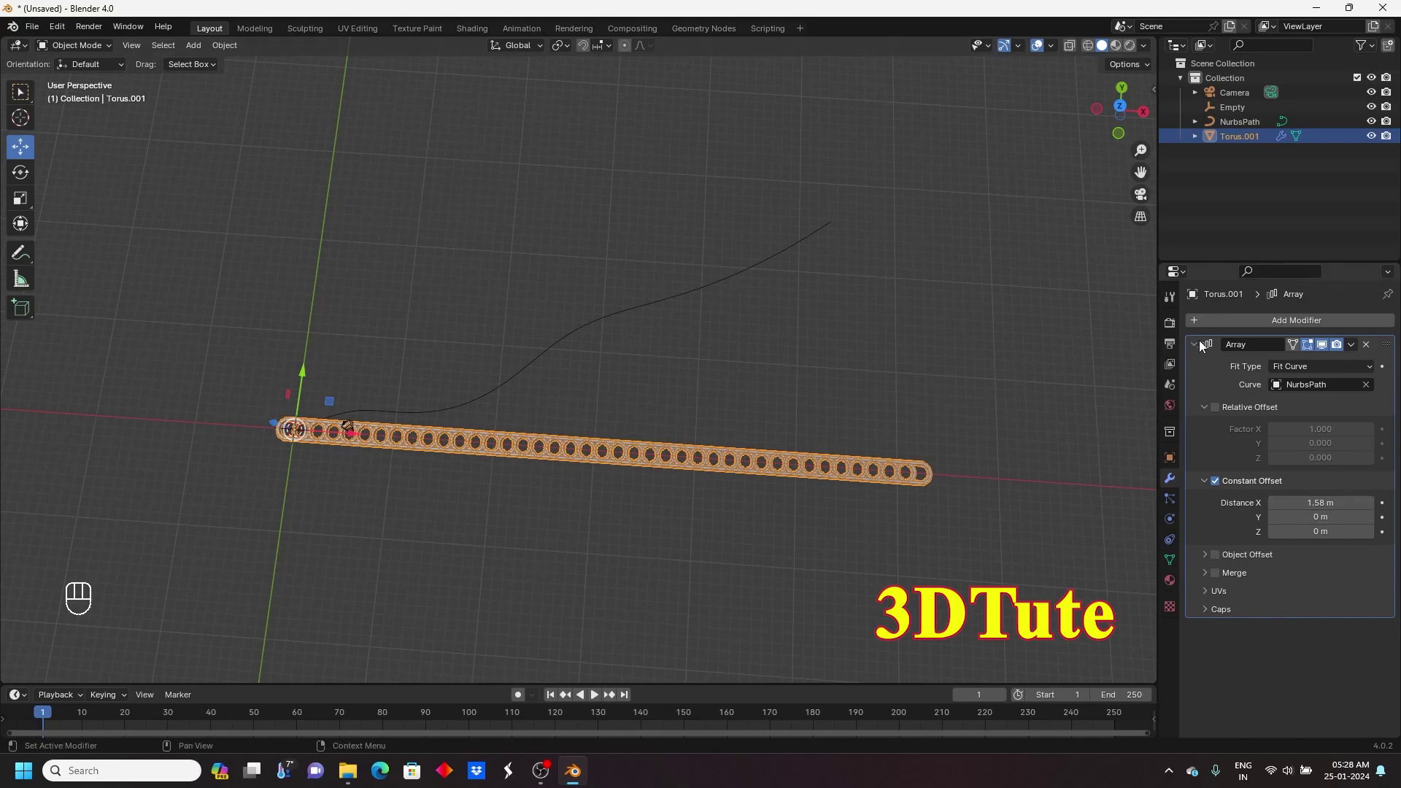
left_click(1319, 320)
mouse_move(1325, 317)
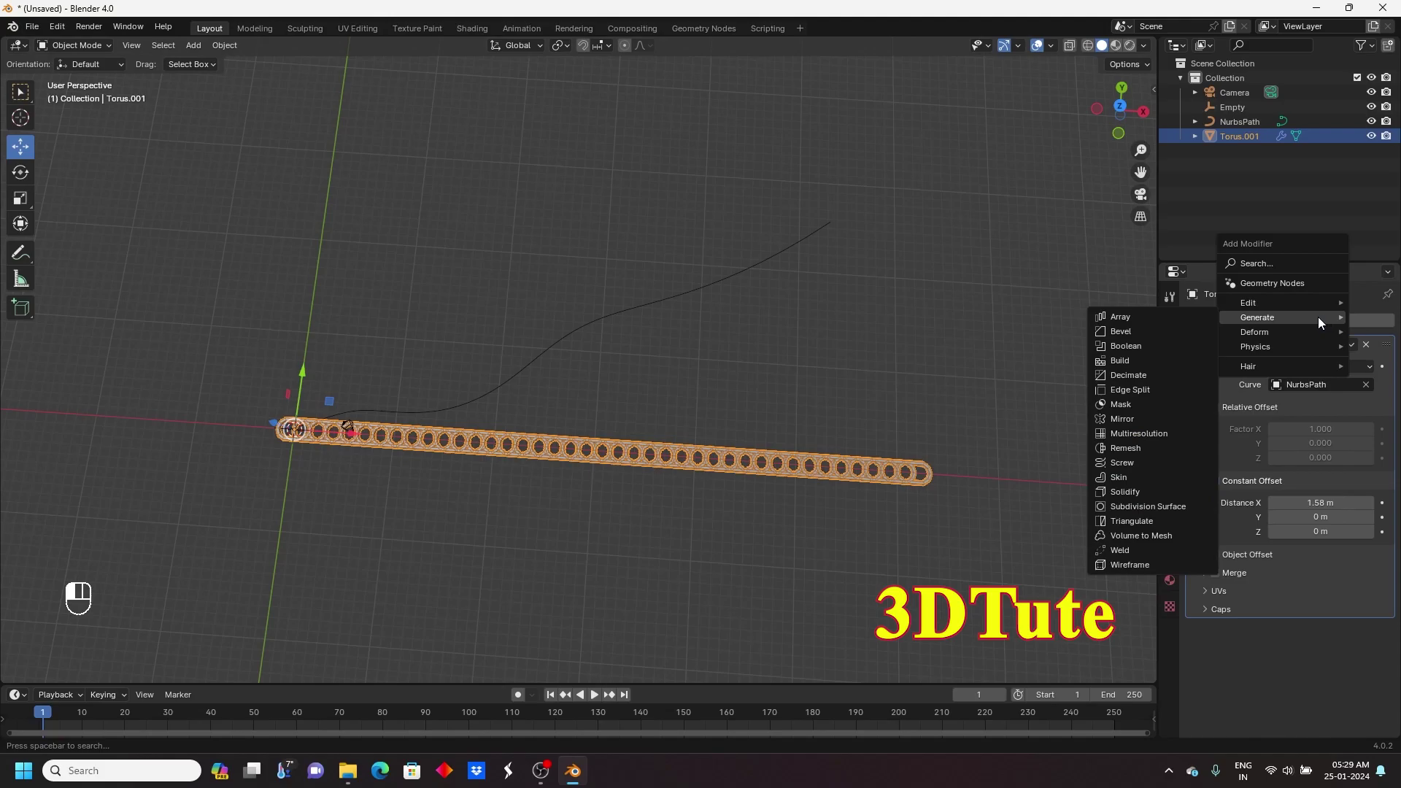
mouse_move(1268, 332)
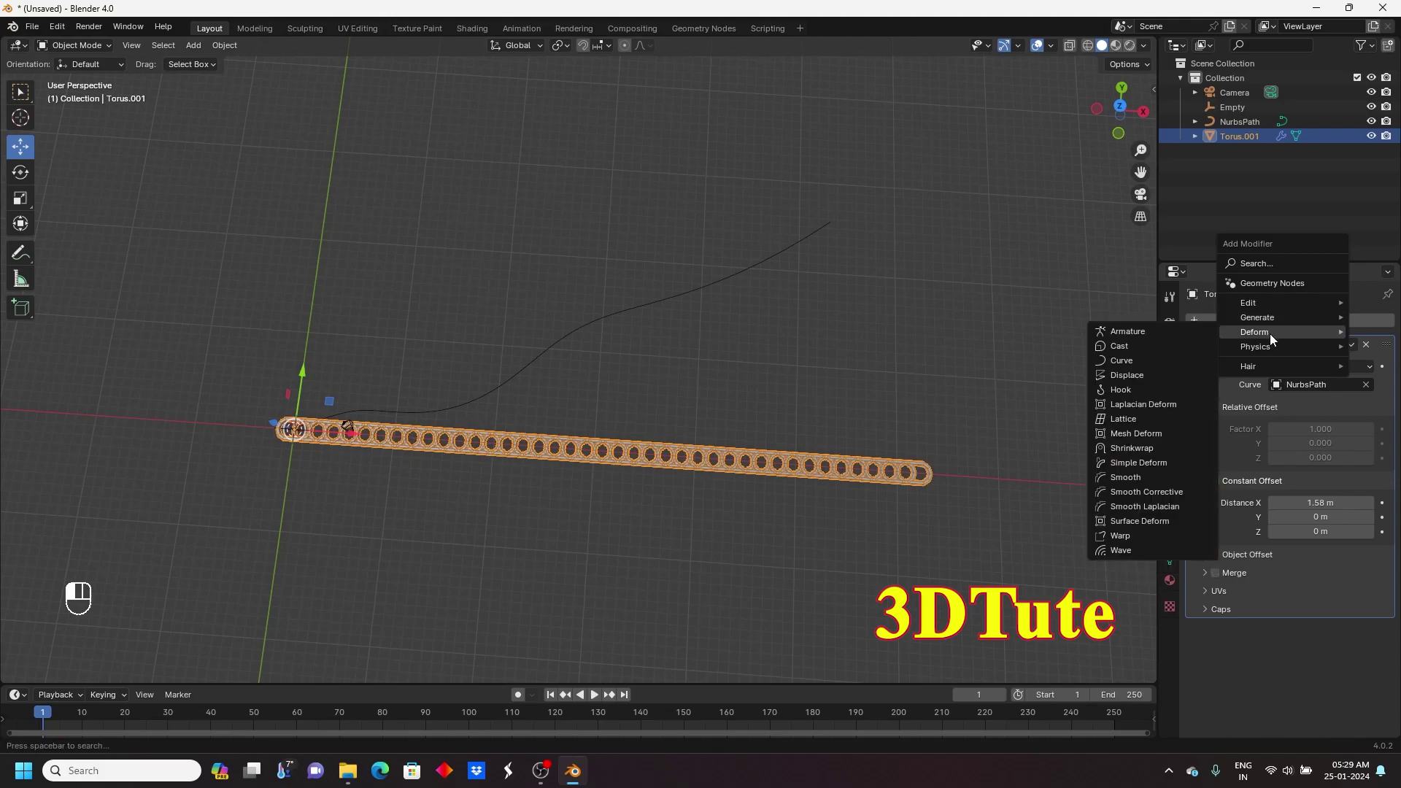
left_click(1122, 361)
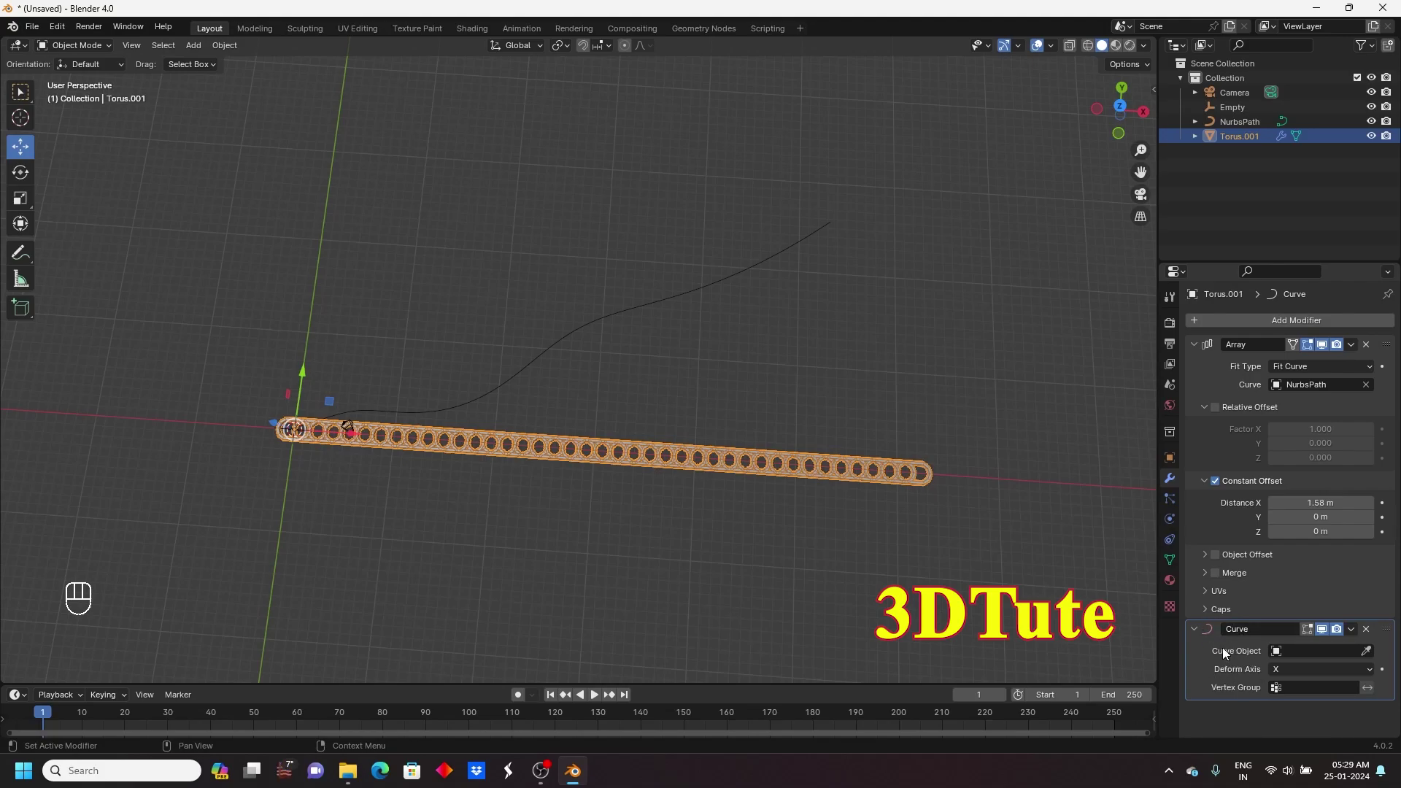
- Assign NurbsPath as the Curve modifier's curve object and set the array's constant offset X distance to 2.42 m
left_click(1276, 651)
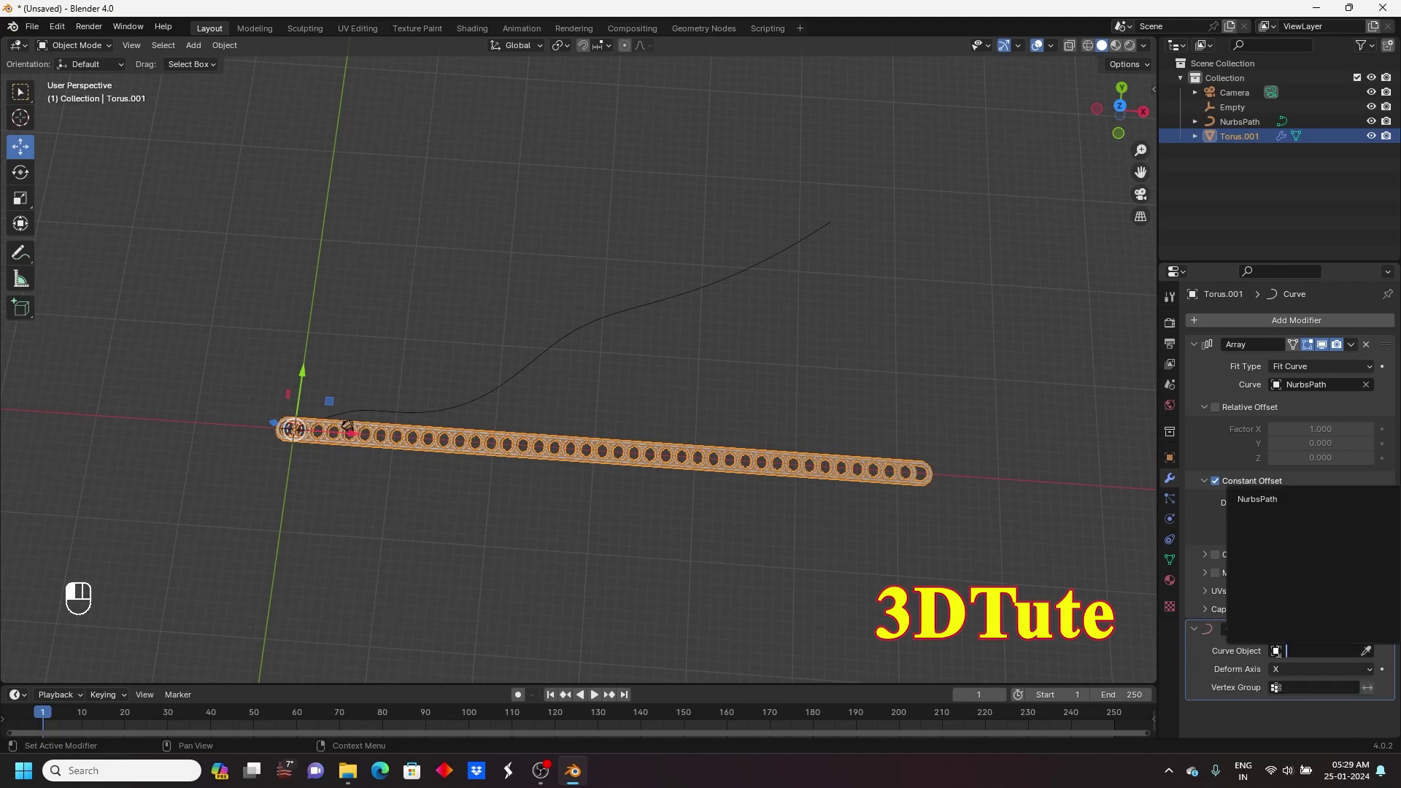
left_click(1257, 501)
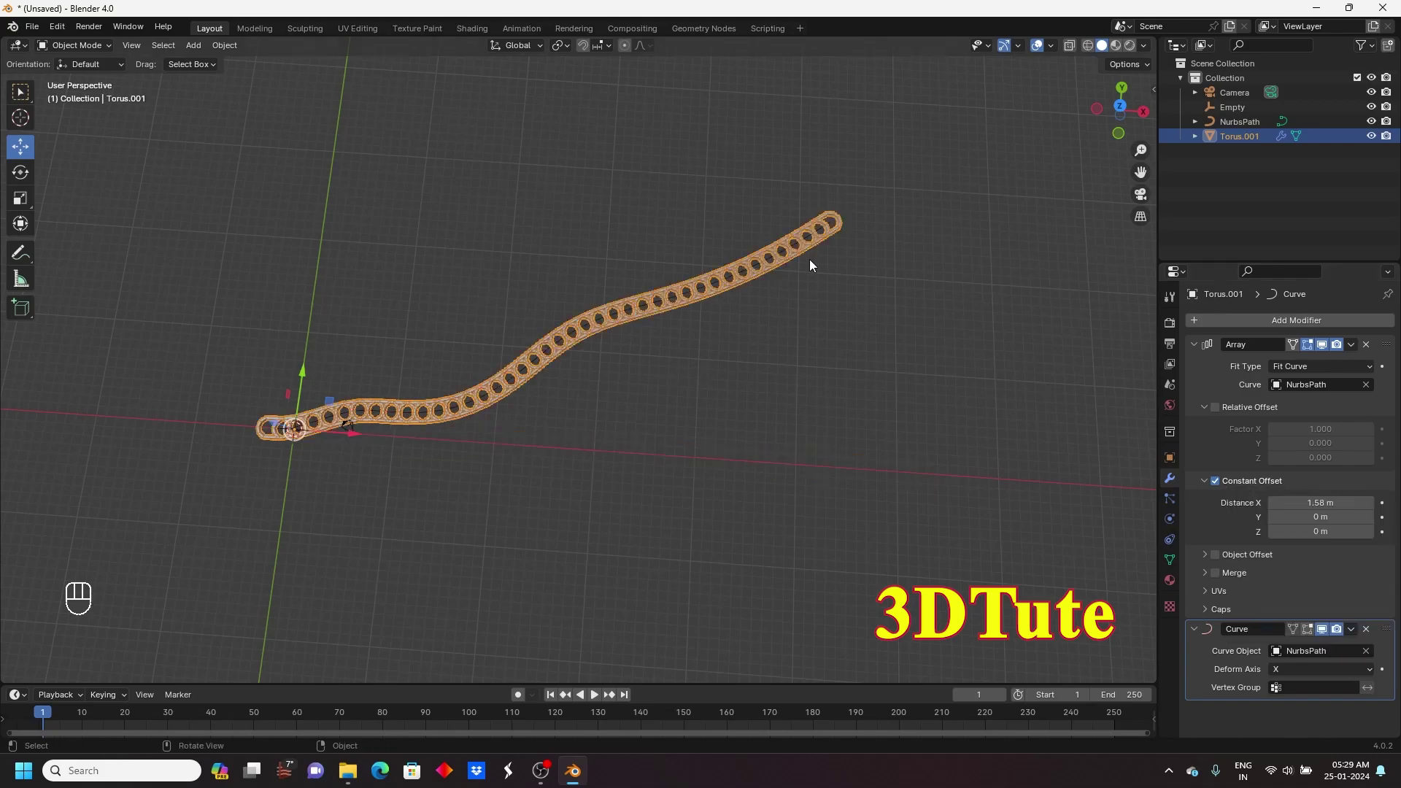
middle_click_drag(819, 261, 590, 300)
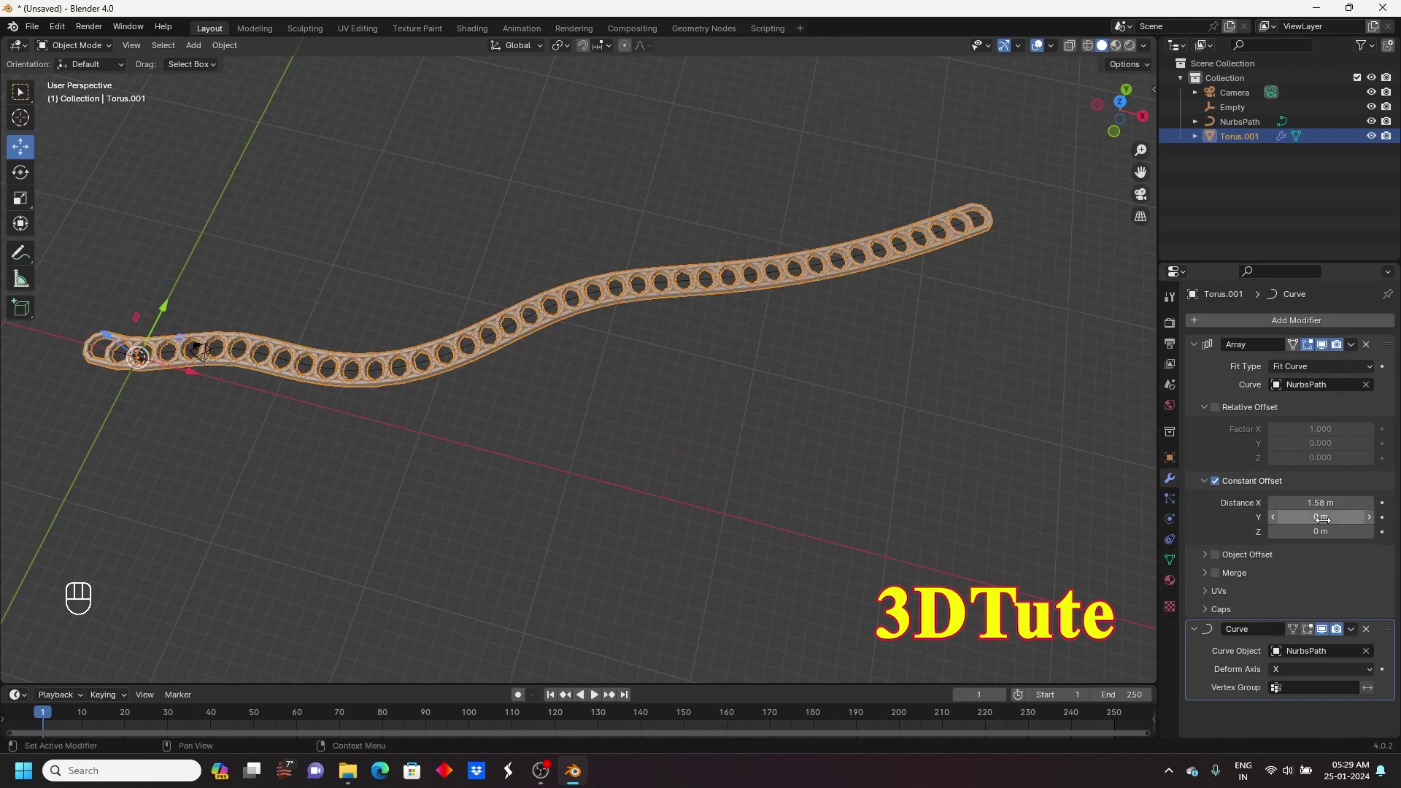
left_click_drag(1321, 503, 1361, 502)
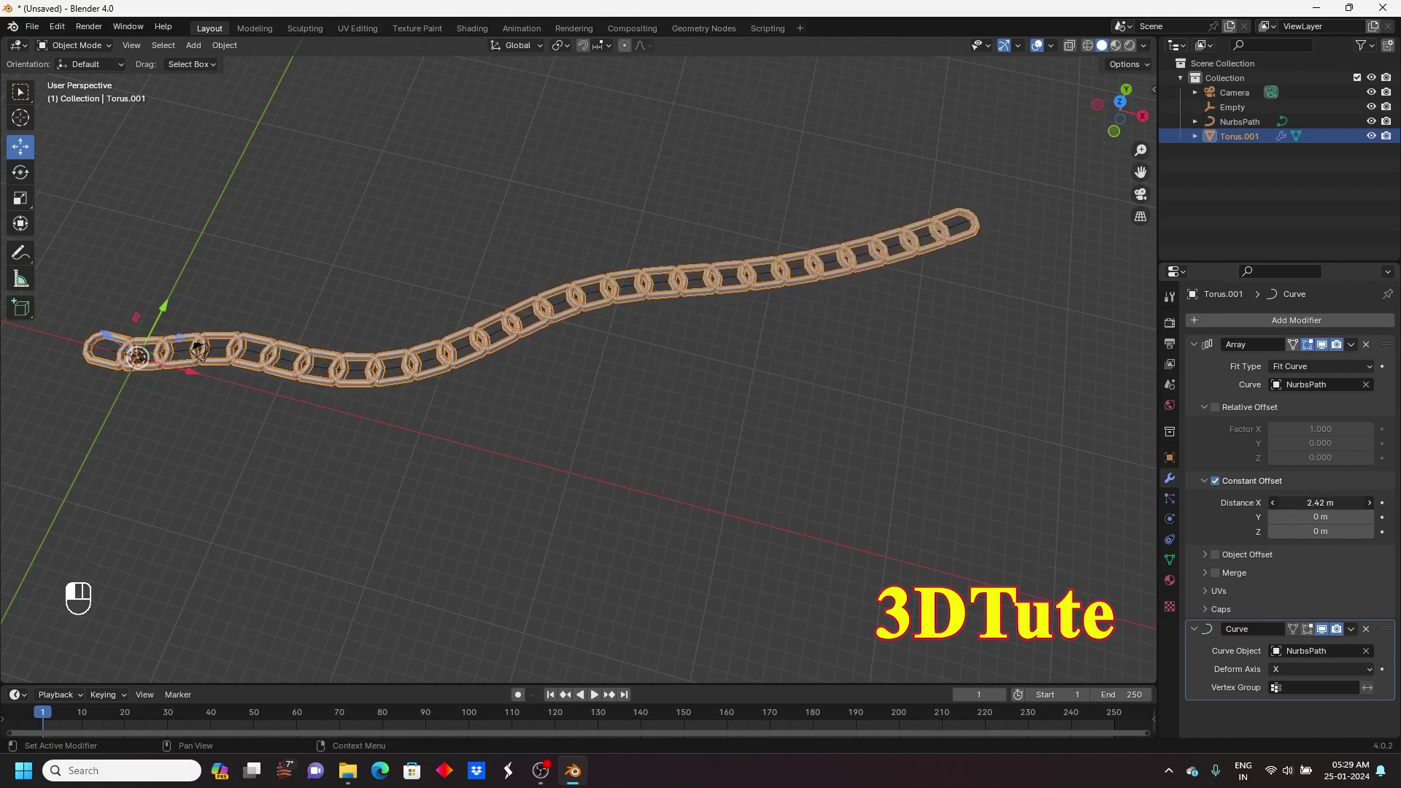
middle_click_drag(511, 391, 684, 346, "shift")
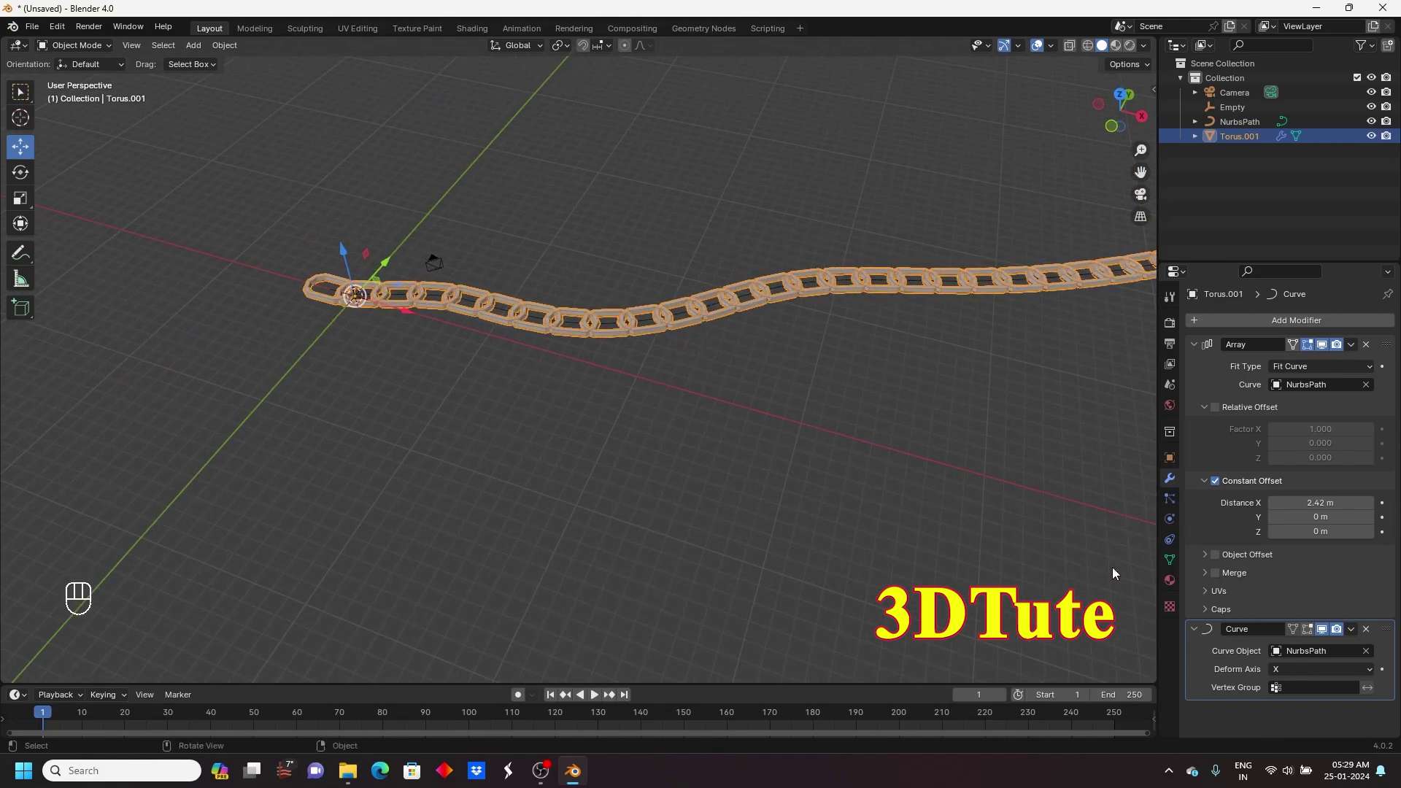
- Enable the array's Object Offset and assign Empty as its offset object
left_click(1206, 556)
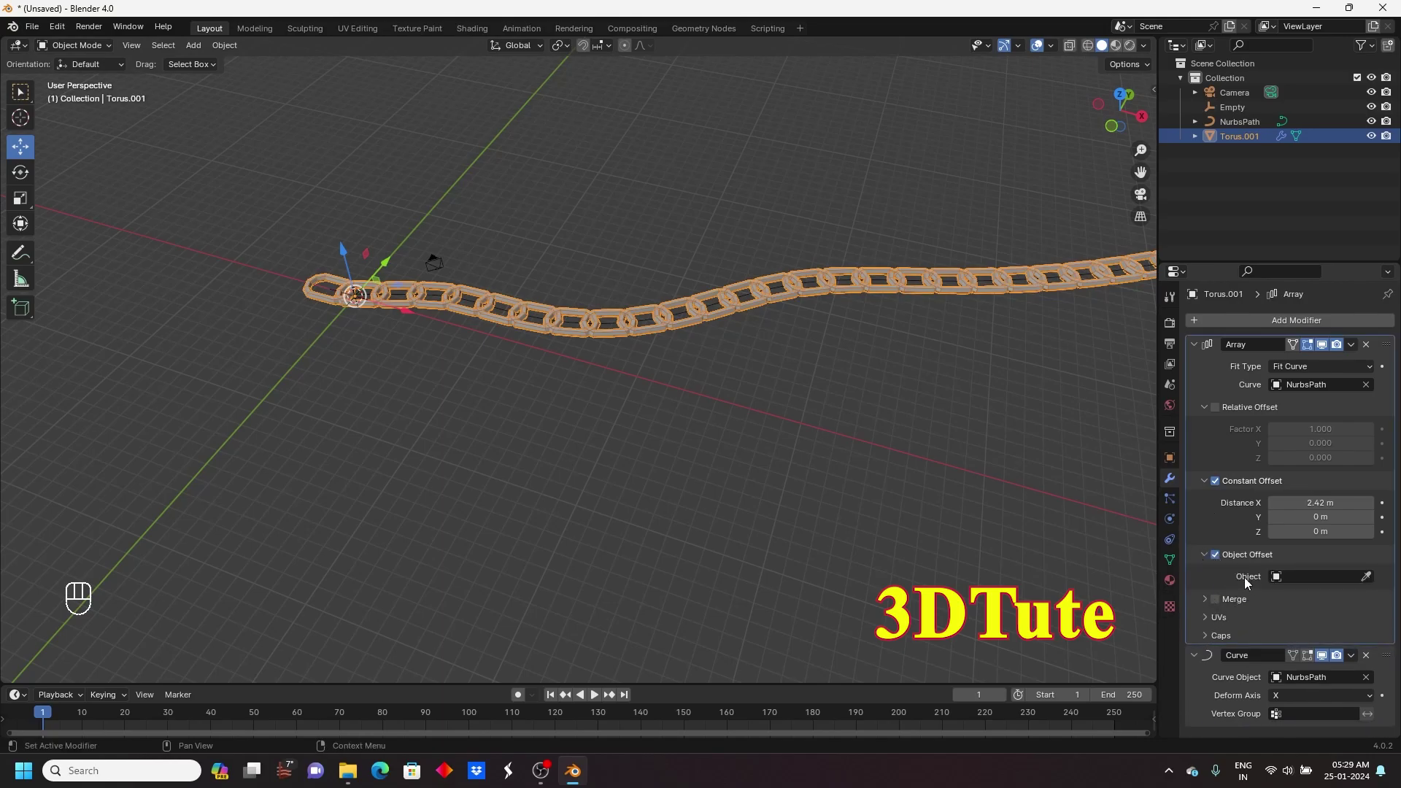
left_click(1279, 578)
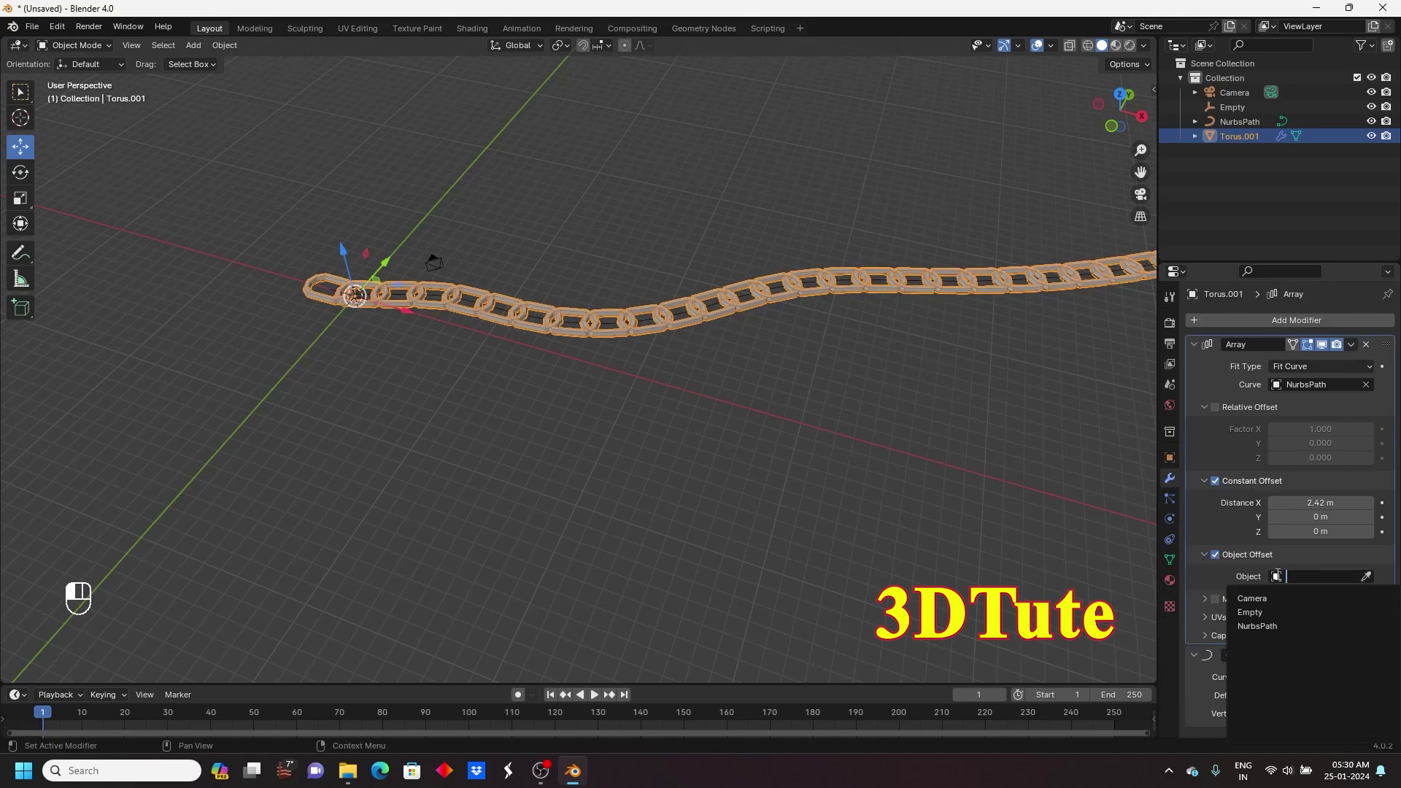
left_click(1250, 613)
scroll(606, 490, "down", 2)
middle_click_drag(607, 489, 514, 381, "shift")
scroll(514, 379, "up", 4)
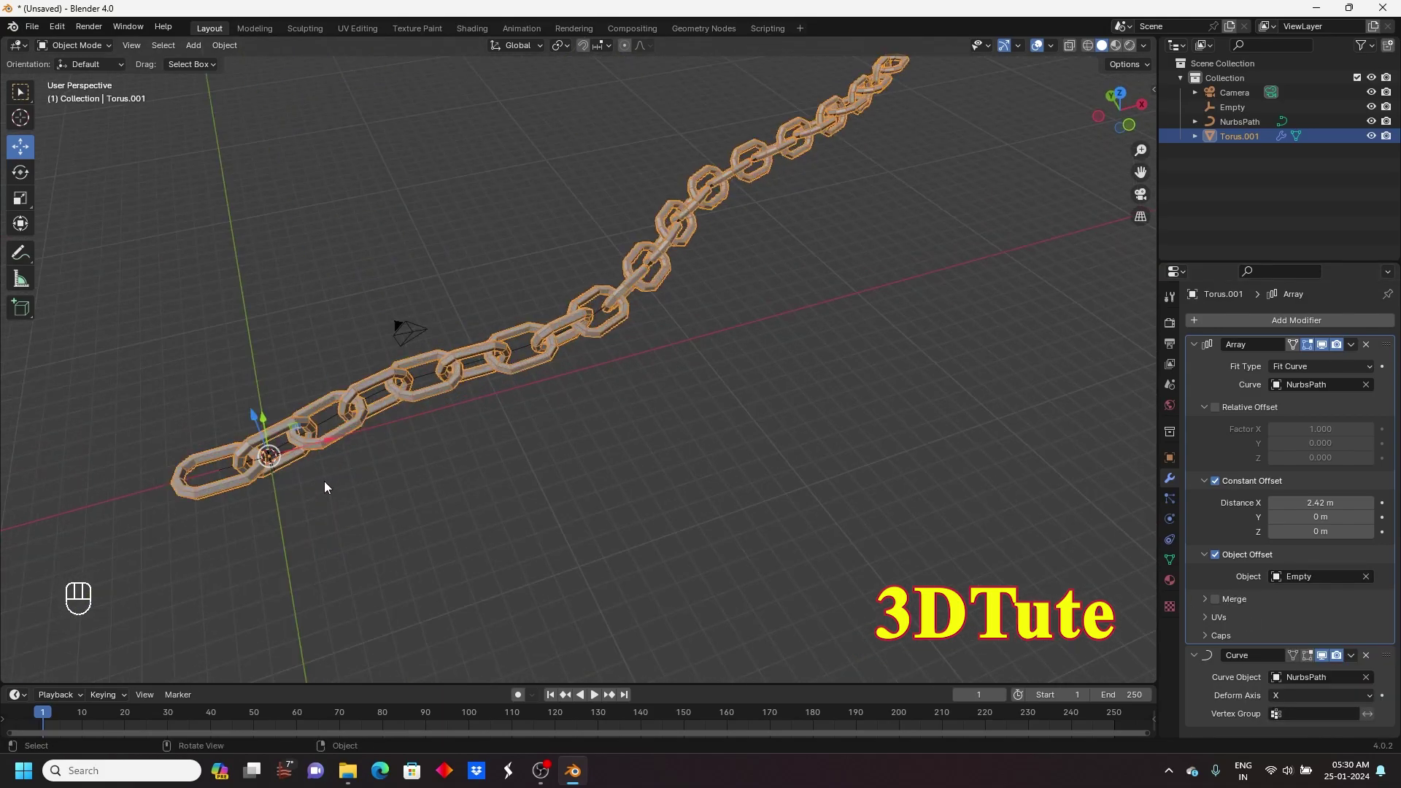
- Rotate the Empty 4.88° about the global X axis to adjust the link twist, and deselect it
left_click(1237, 107)
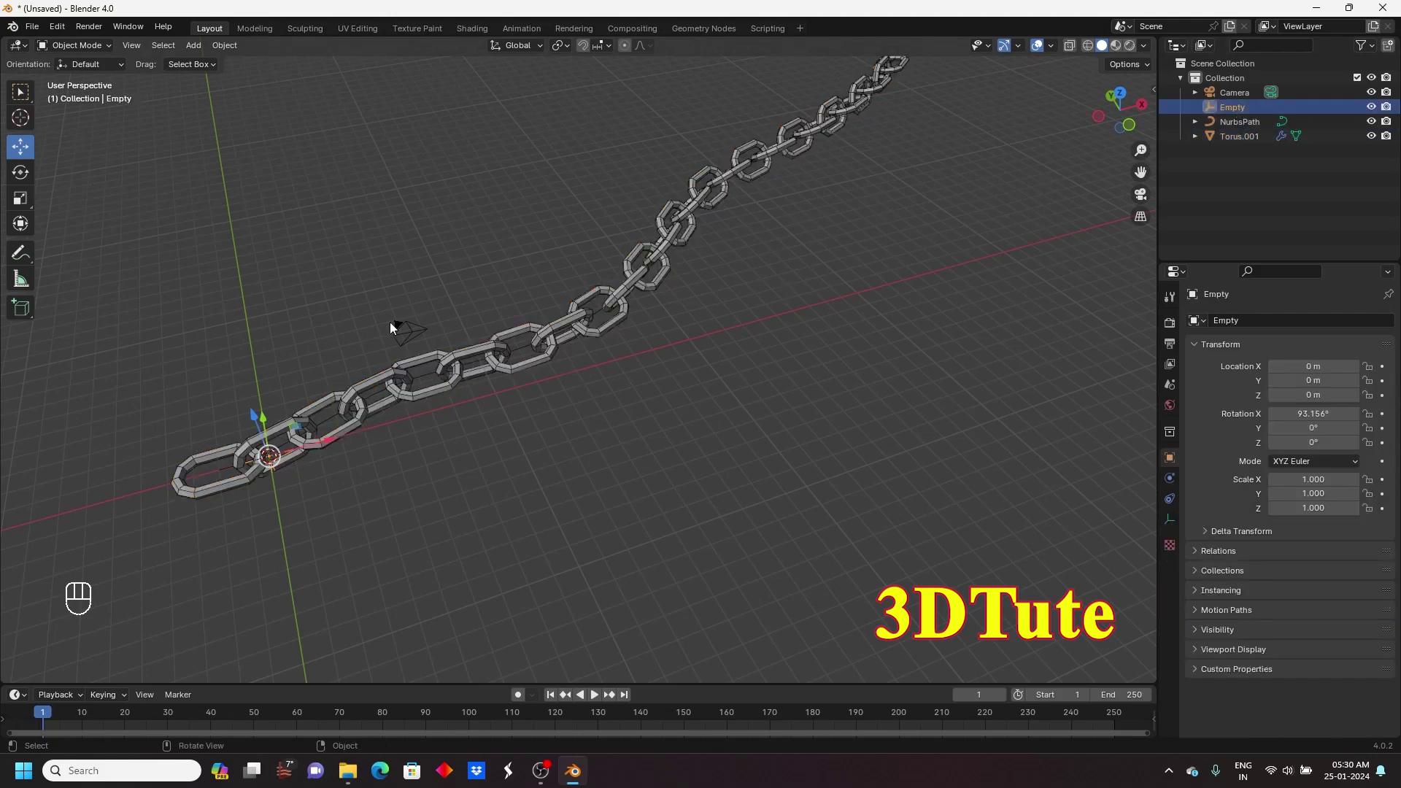
left_click(21, 173)
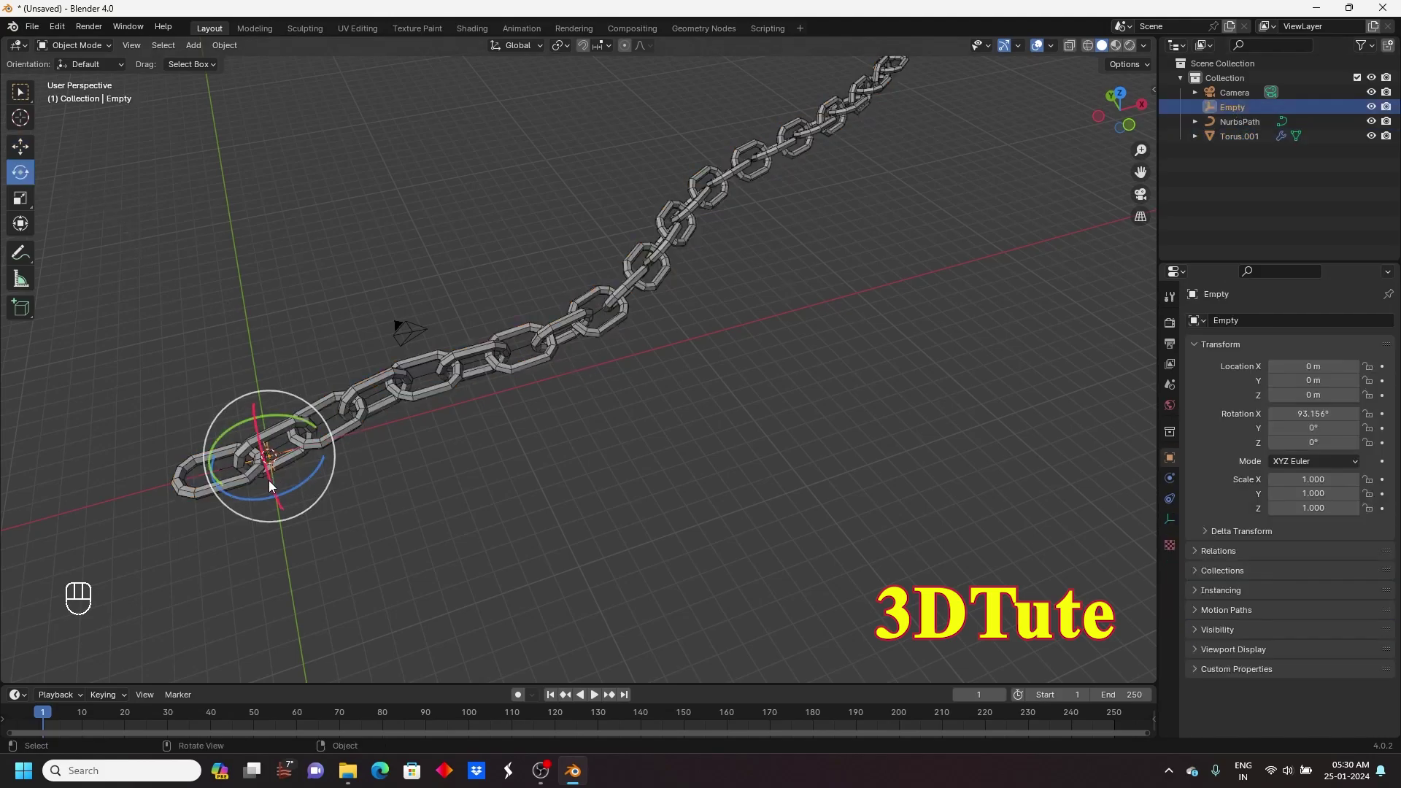
mouse_move(270, 487)
left_mouse_down()
mouse_move(250, 442)
mouse_move(276, 510)
left_mouse_up()
middle_click_drag(729, 428, 540, 384)
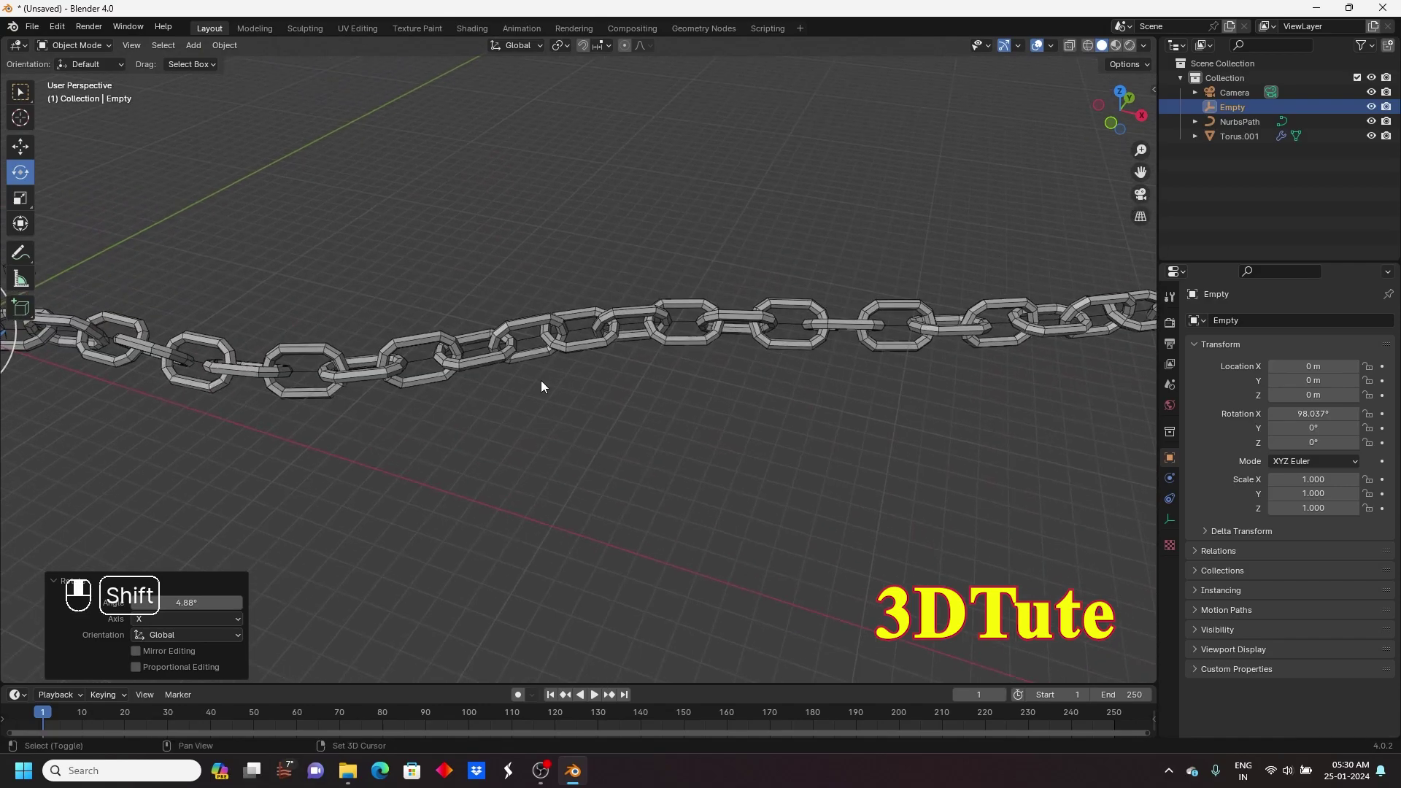
left_click(20, 146)
left_click(791, 370)
scroll(715, 365, "down", 1)
middle_click_drag(715, 365, 686, 405)
scroll(687, 404, "up", 6)
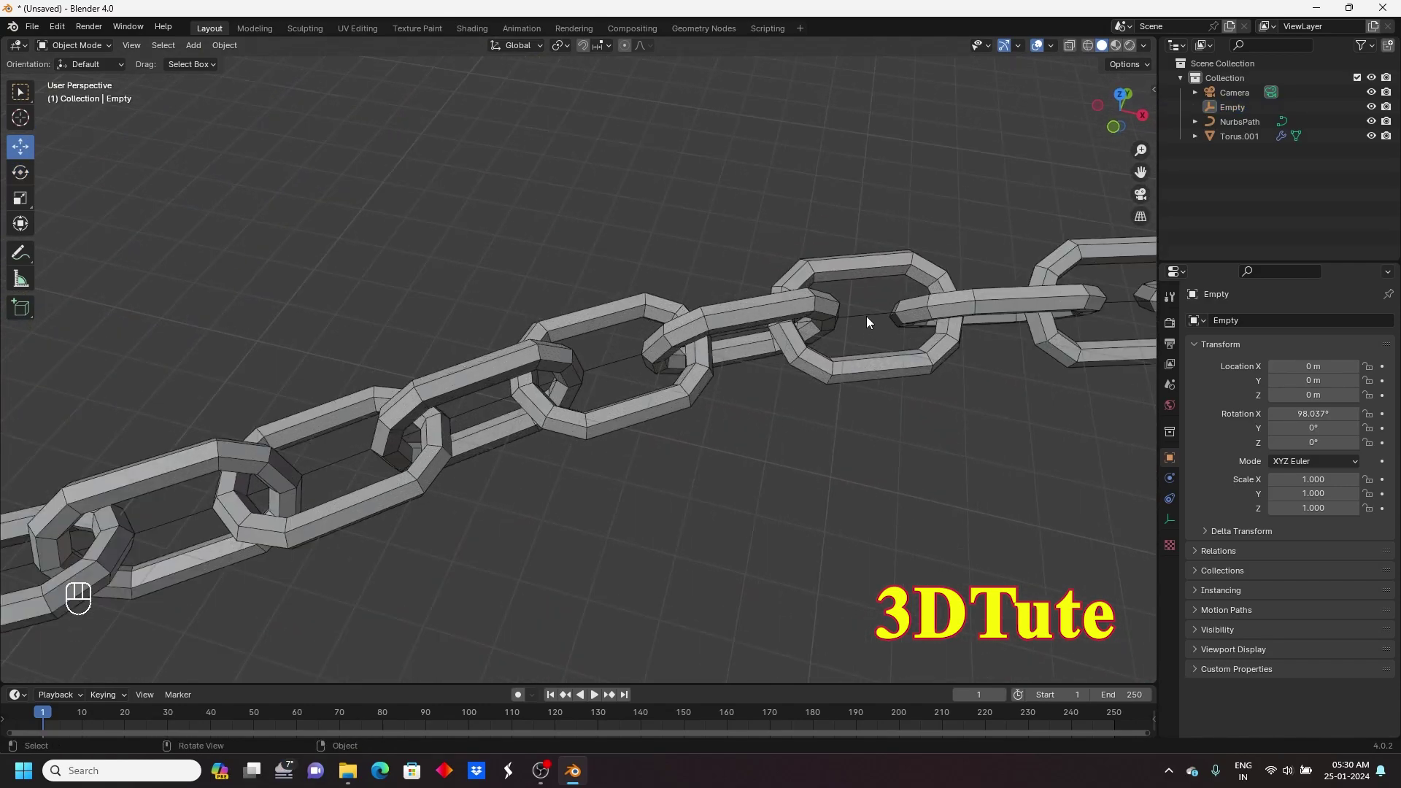
- Select the NurbsPath curve running through the chain and enter Edit Mode on it
left_click(864, 312)
scroll(739, 391, "down", 8)
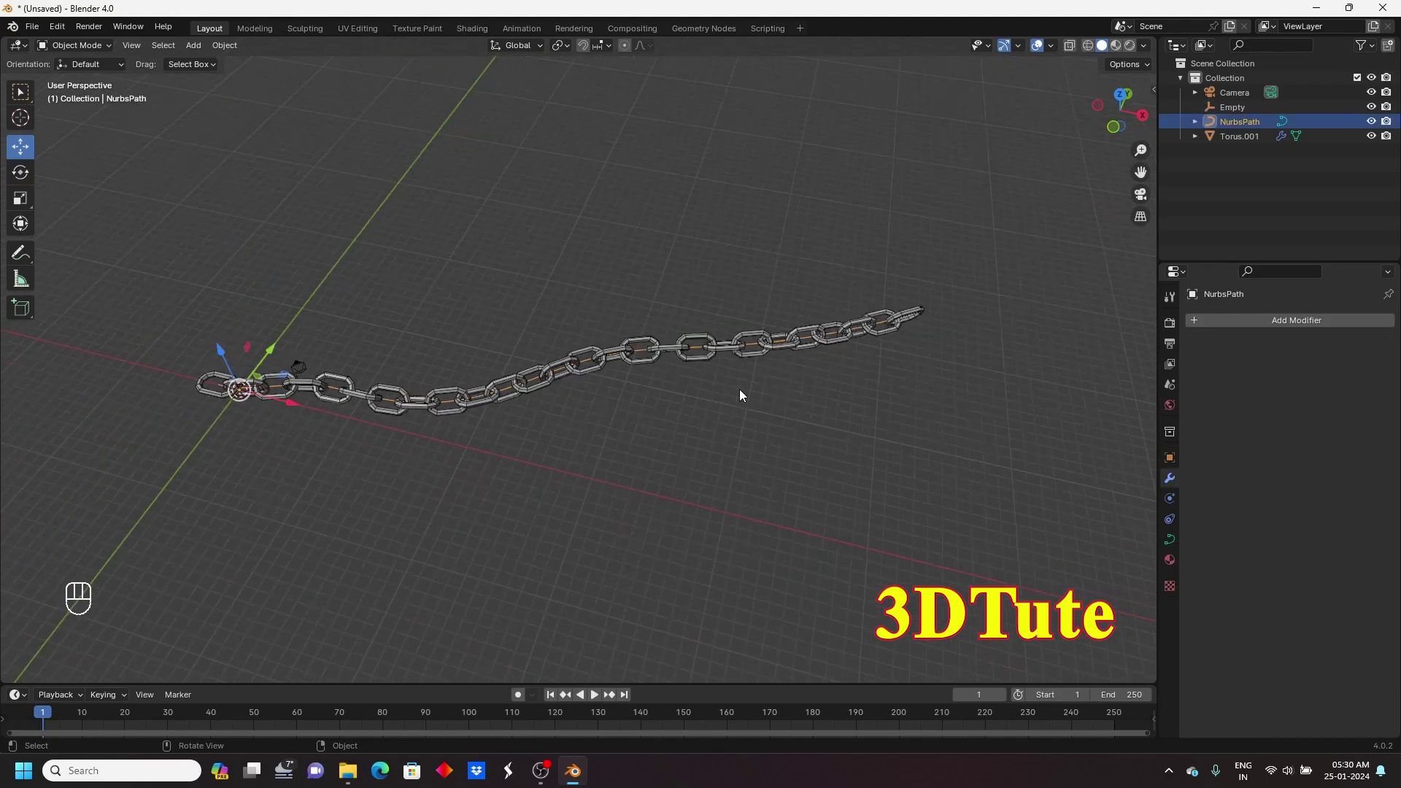
mouse_move(234, 334)
left_mouse_down()
mouse_move(214, 238)
mouse_move(270, 435)
mouse_move(227, 353)
left_mouse_up()
key("ctrl+z")
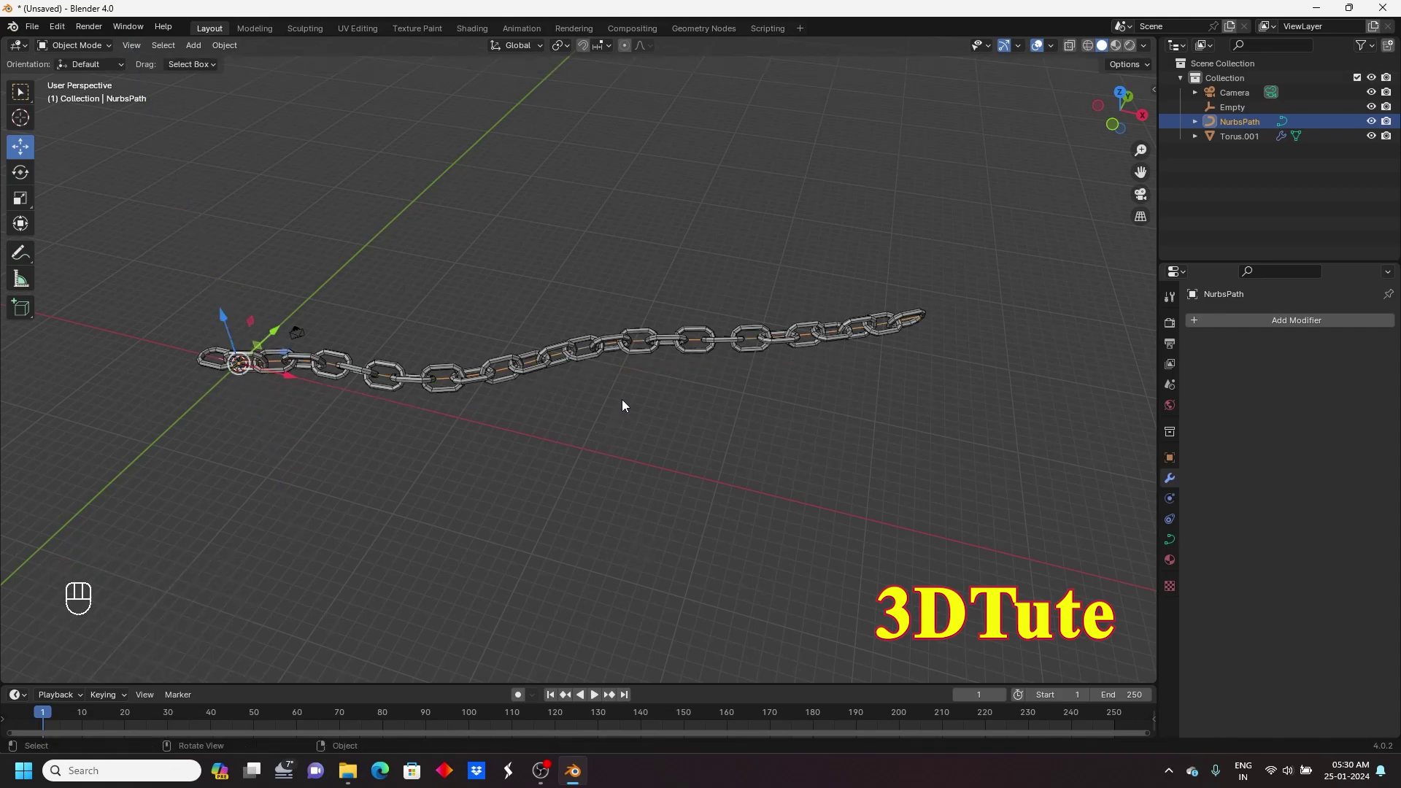
left_click(77, 46)
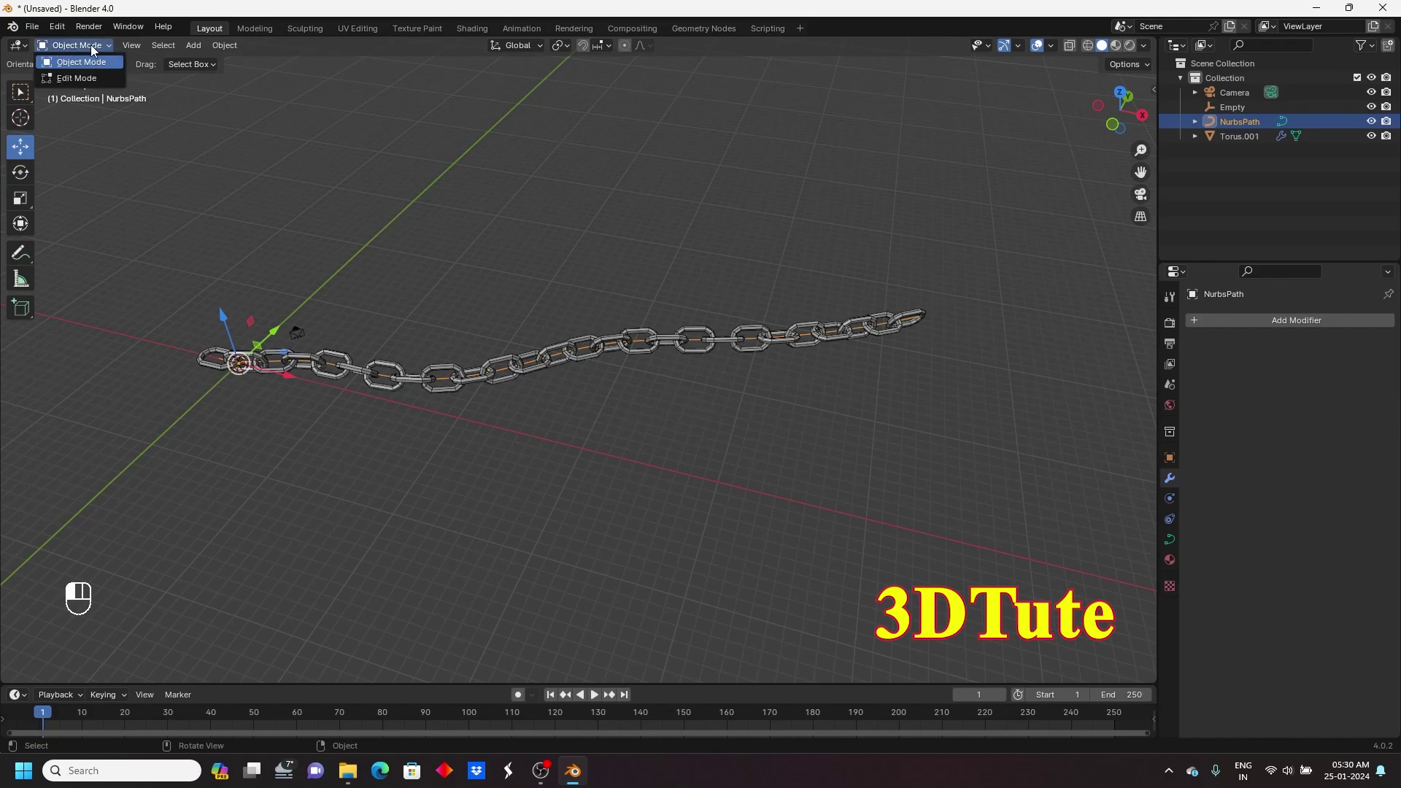
middle_click_drag(678, 409, 711, 422)
key("Tab")
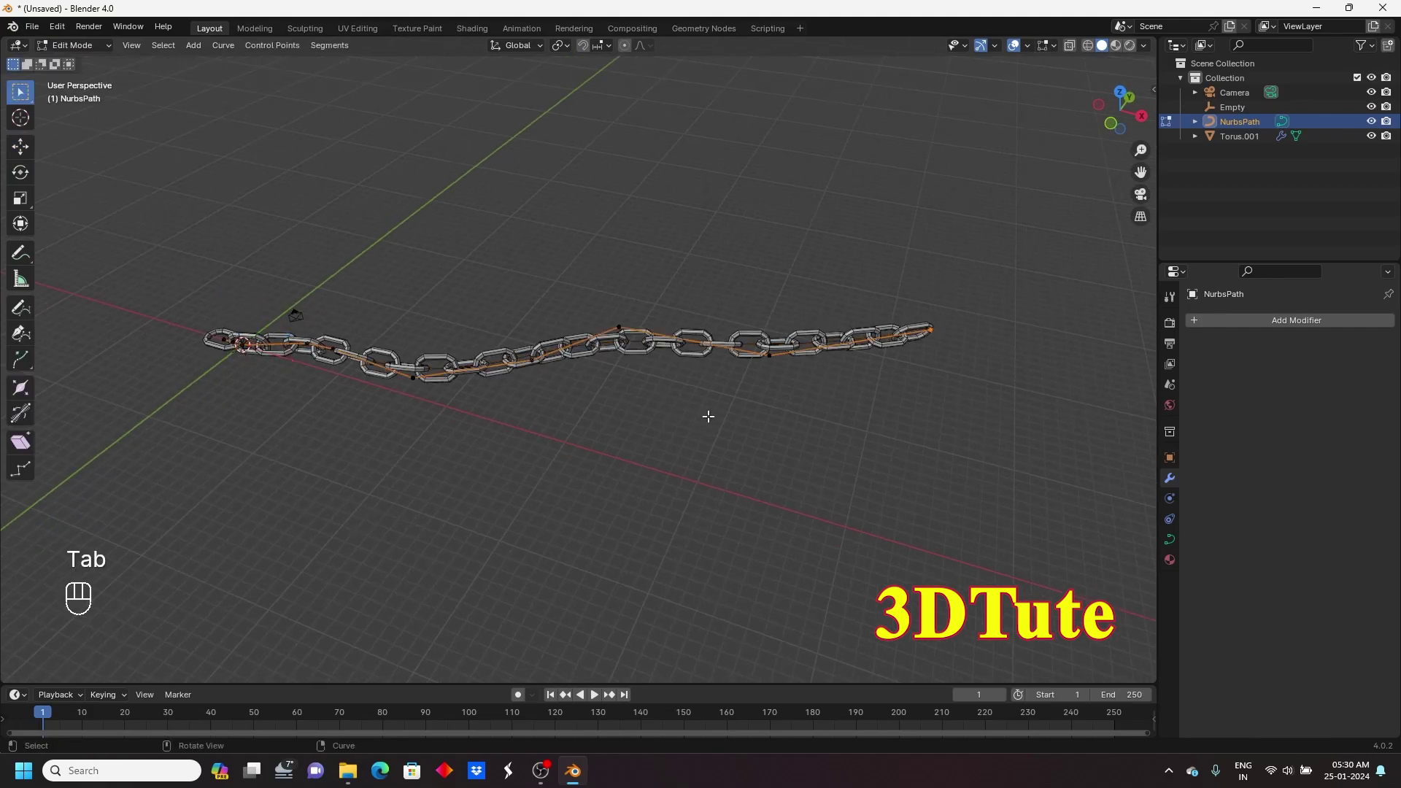
- Move the path's middle control point high above the grid to arch the chain
scroll(687, 412, "up", 2)
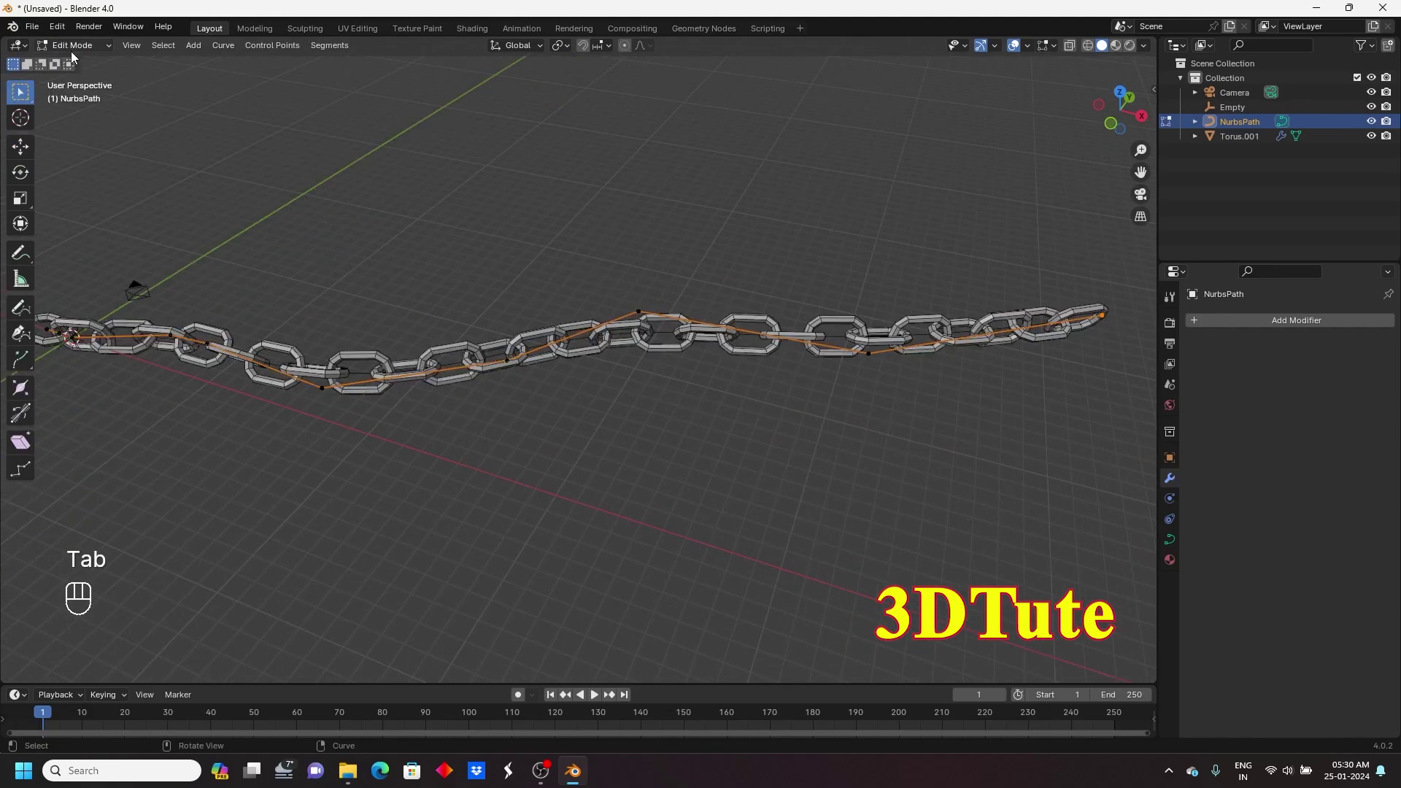
middle_click_drag(694, 454, 634, 459)
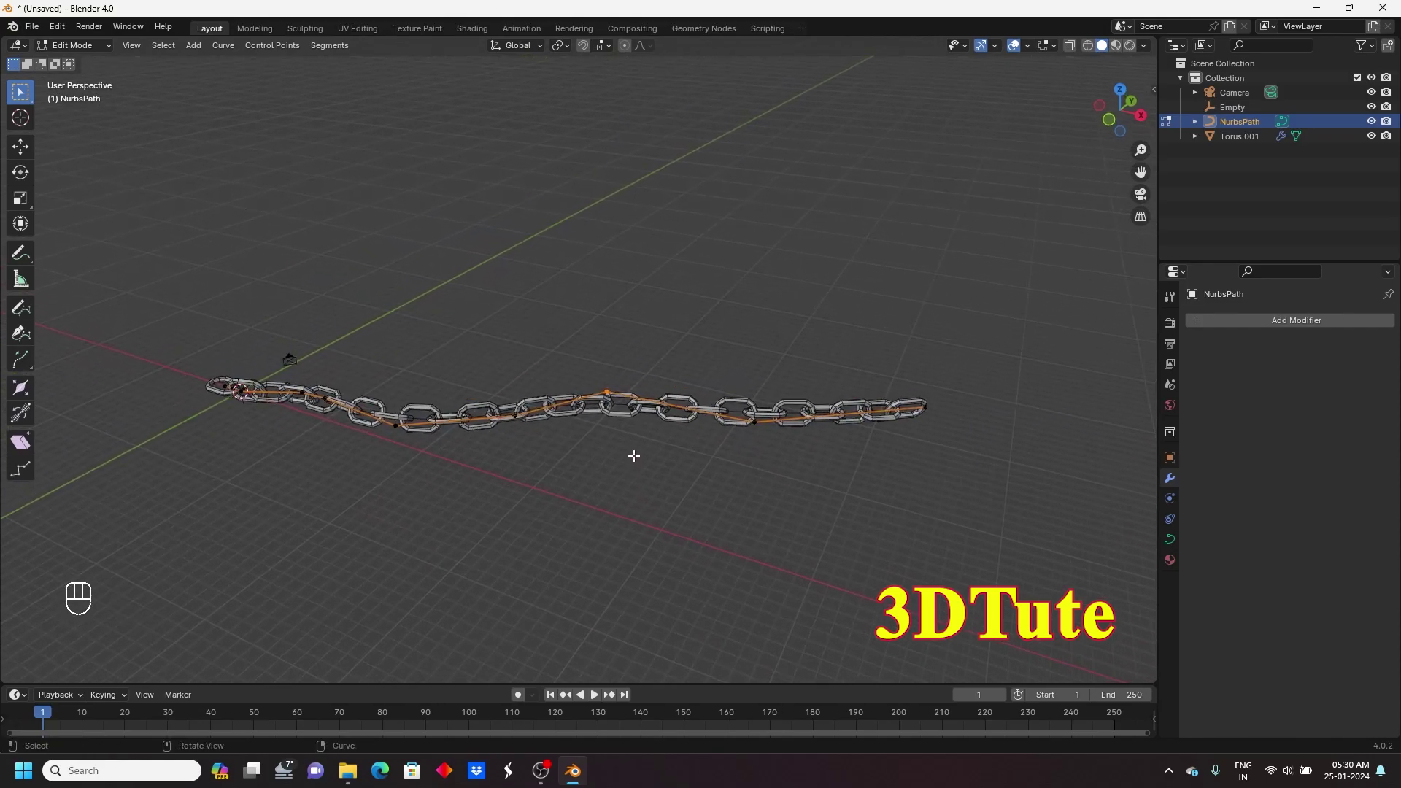
key("g")
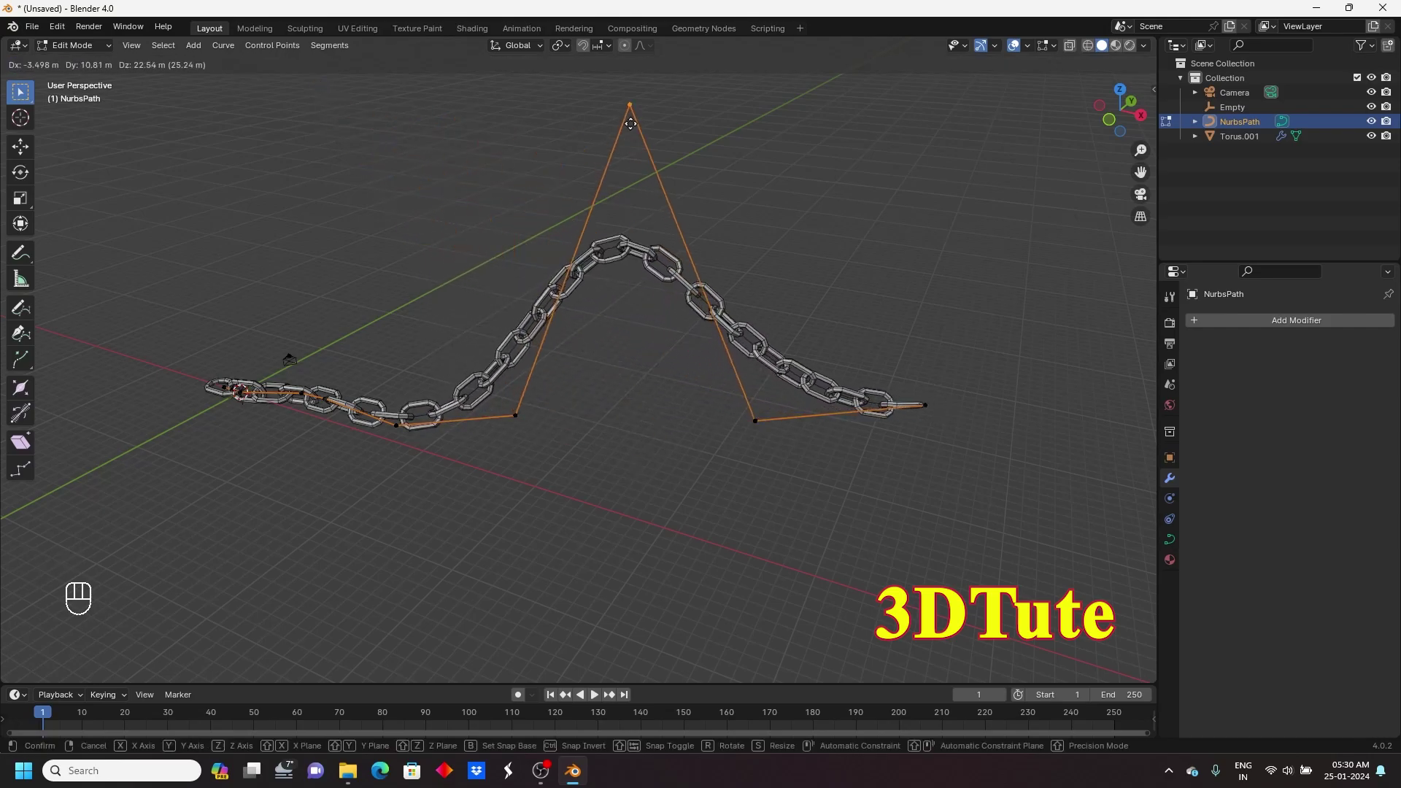
left_click(581, 138)
- Raise the two control points between the path's start and its lifted middle point, shifting them toward the start
left_click_drag(417, 318, 556, 471)
mouse_move(557, 482)
middle_mouse_down()
mouse_move(544, 469)
mouse_move(556, 458)
middle_mouse_up()
key("g")
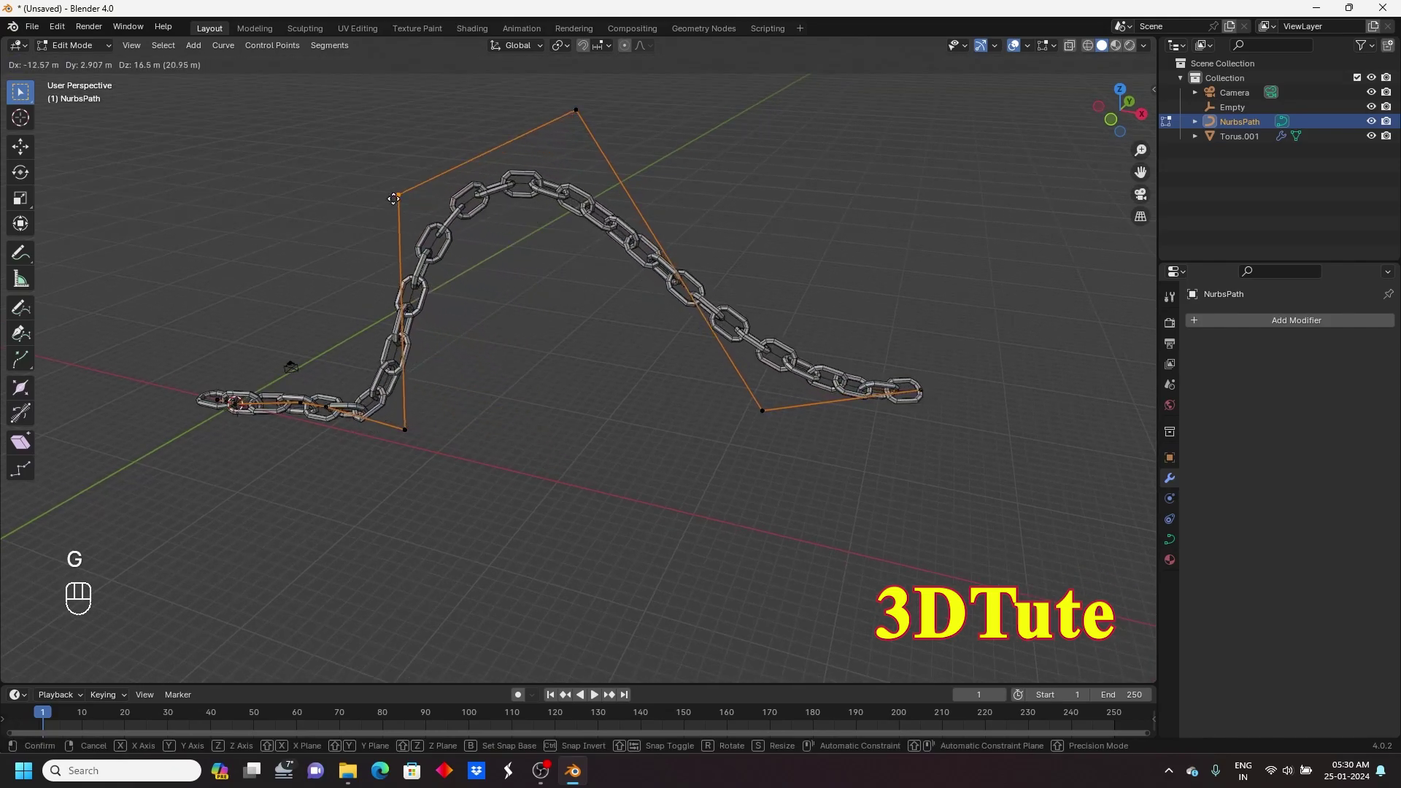
left_click(373, 155)
key("g")
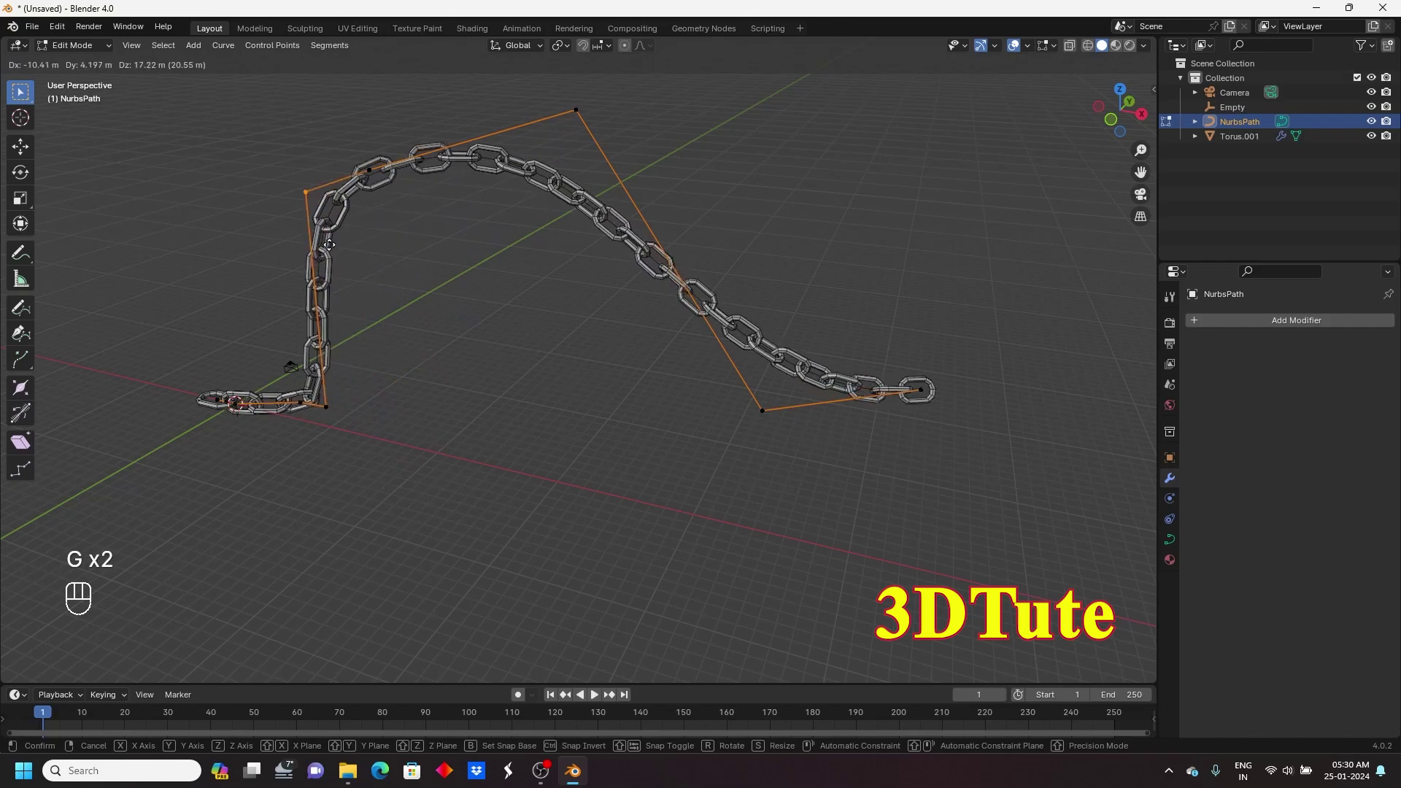
left_click(288, 232)
- Move the control point next to the path's far end by about -15.45 m in X, 13.70 m in Y and 40.43 m in Z
scroll(760, 469, "down", 3)
scroll(691, 491, "up", 3, "shift")
key("g")
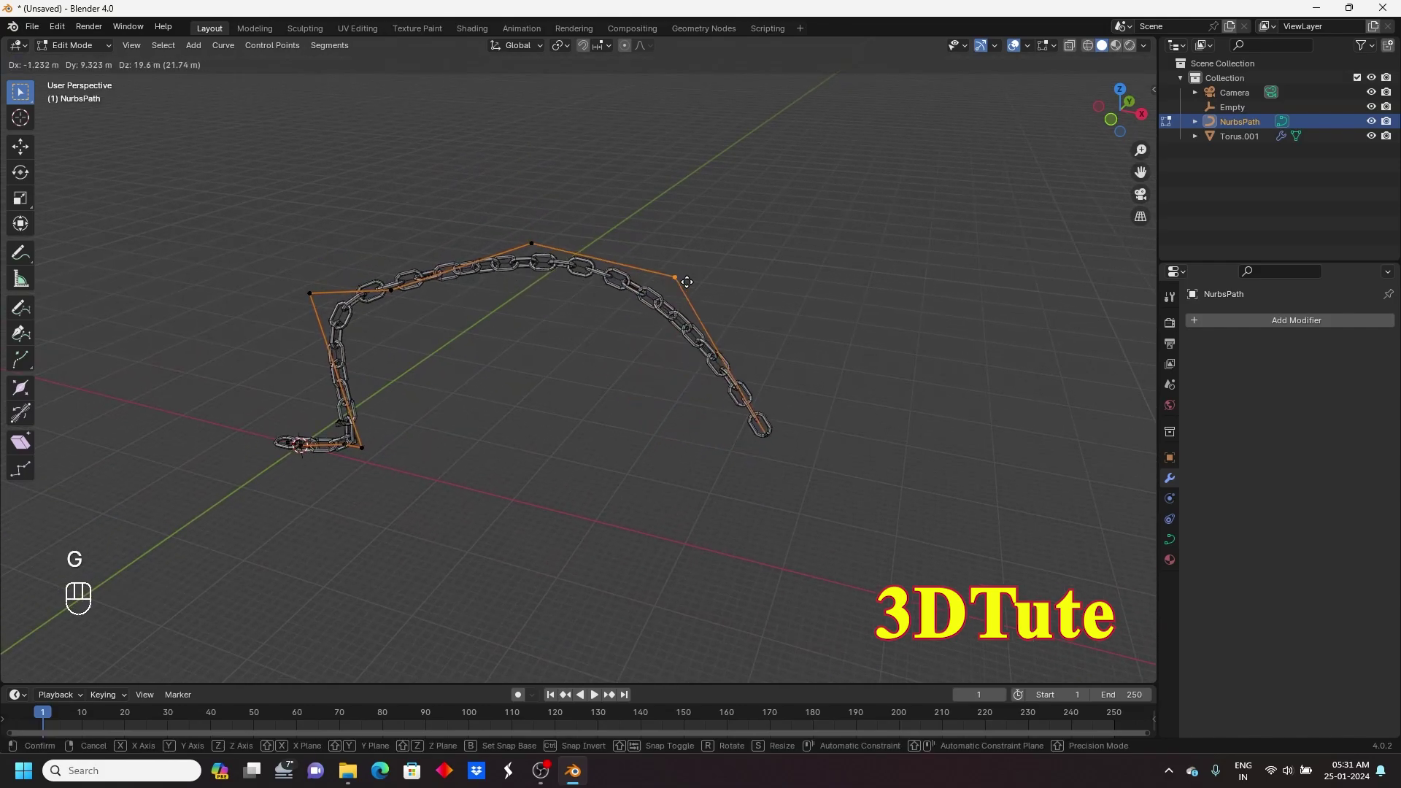
left_click(589, 114)
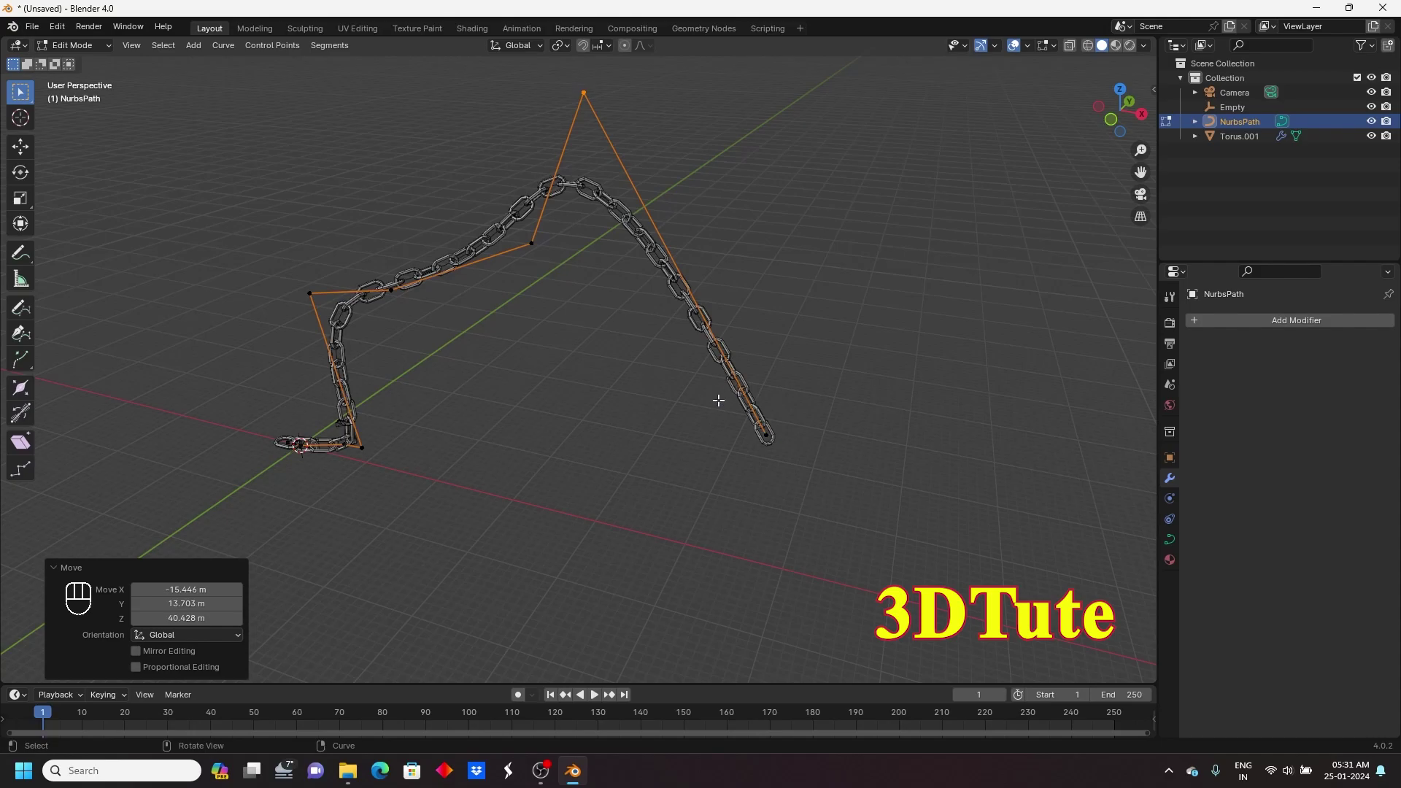
- Move the path's middle control point by about 0.23 m in X, -2.00 m in Y and -4.10 m in Z
left_click_drag(519, 176, 561, 249)
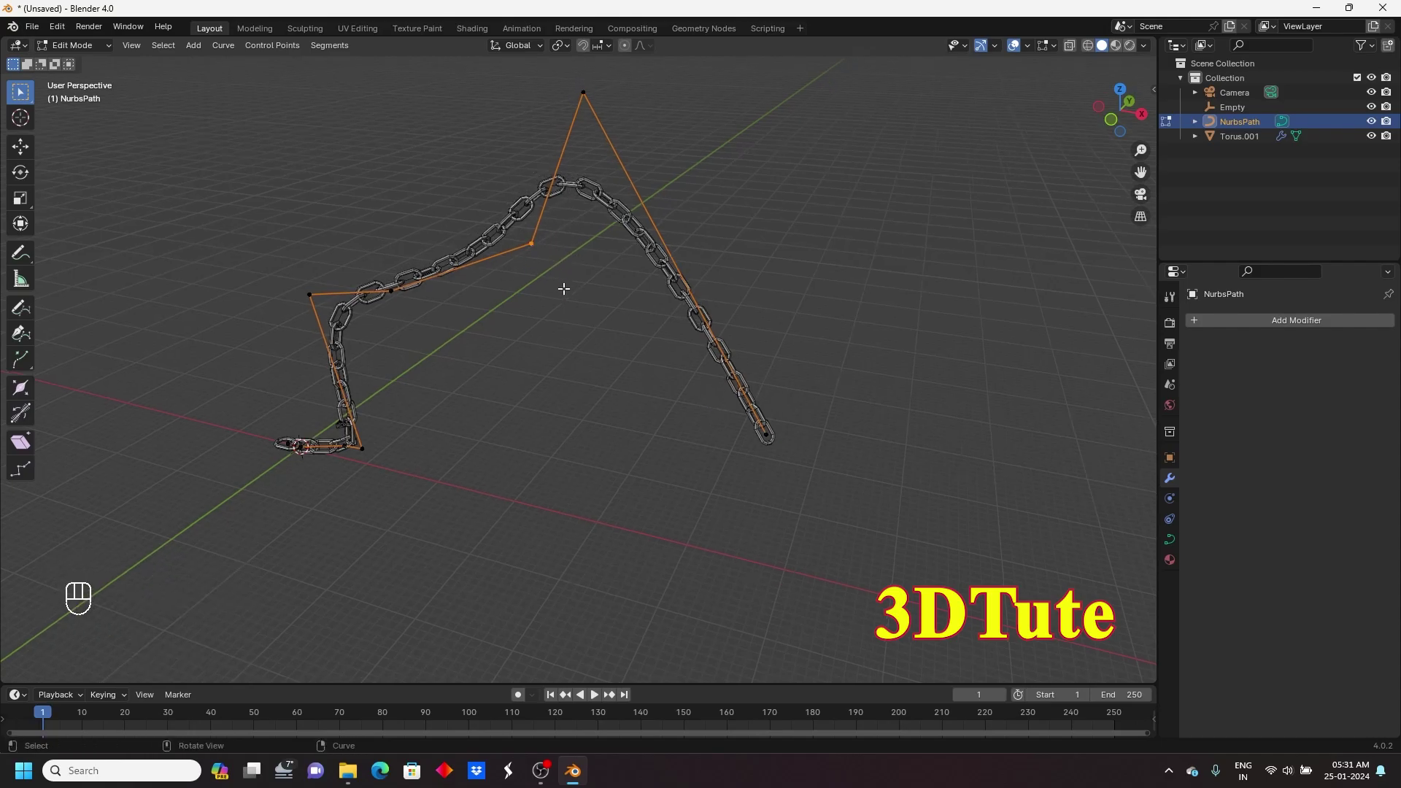
key("g")
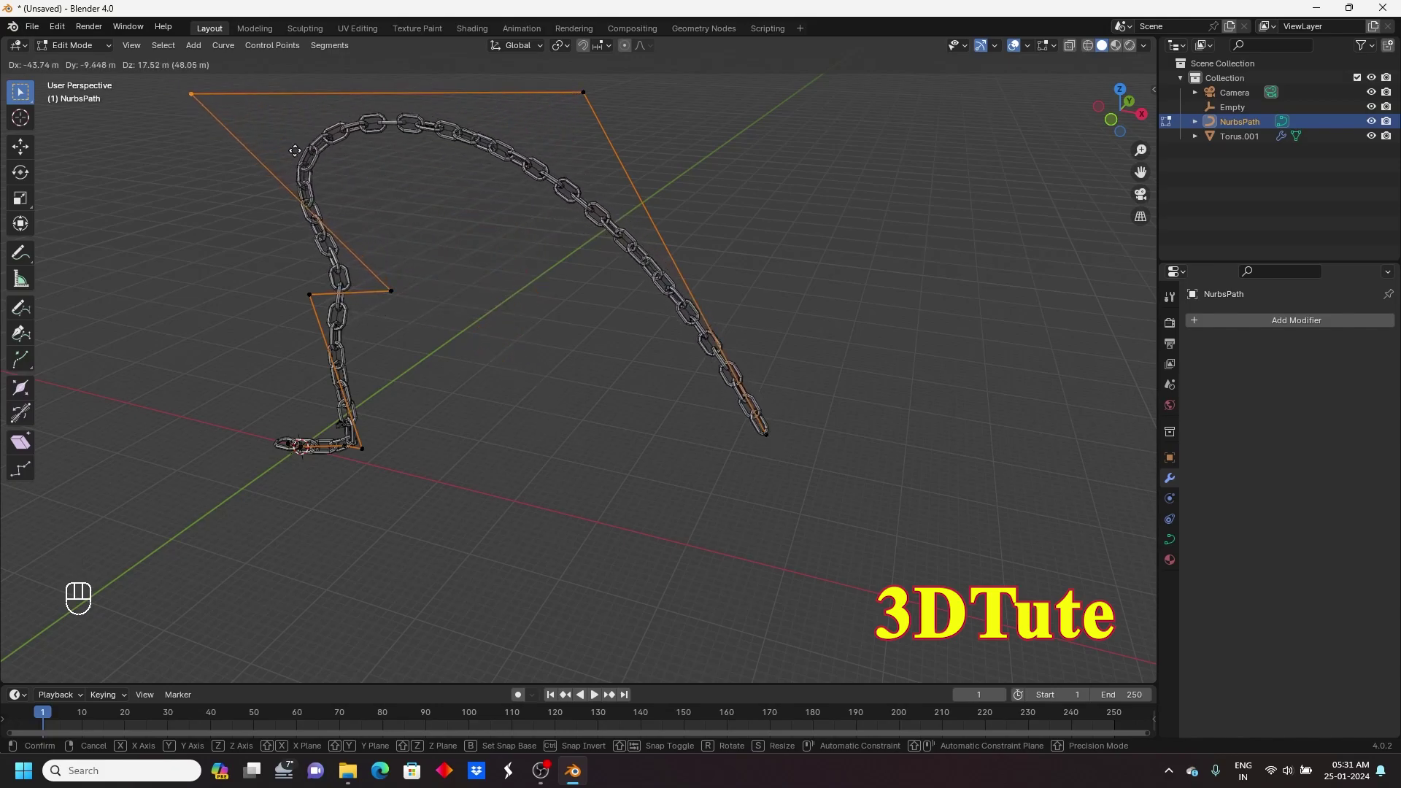
left_click(557, 316)
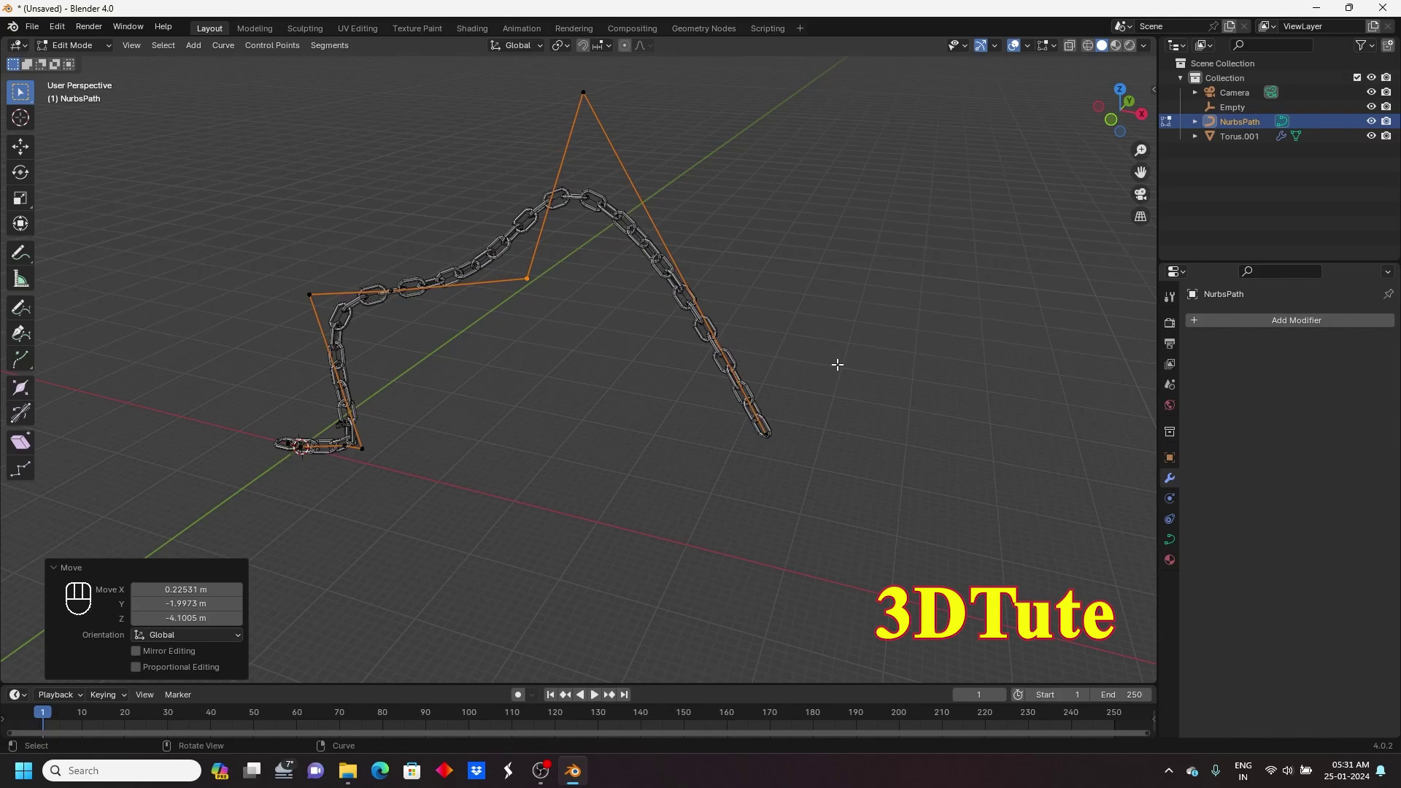
middle_click_drag(748, 330, 752, 328)
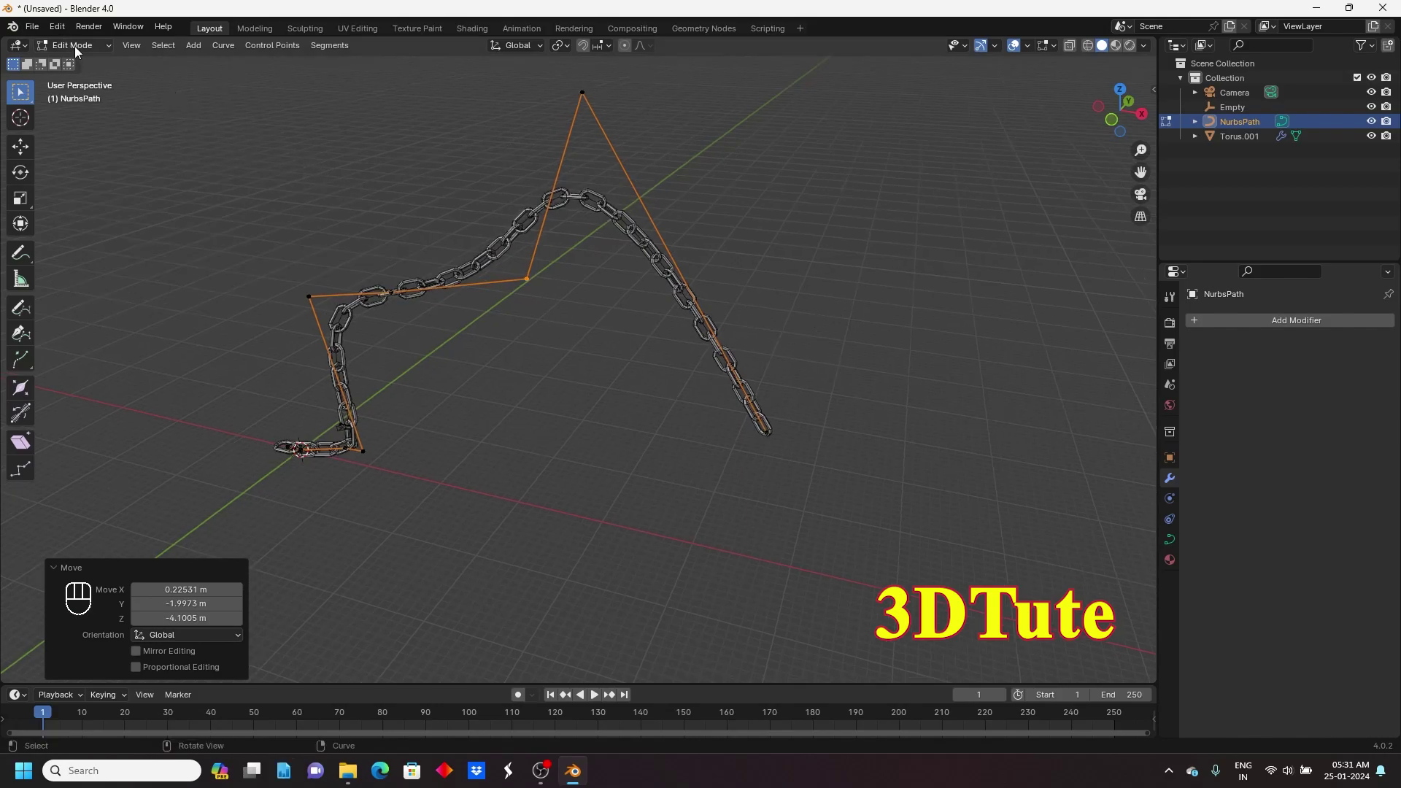
- Return to Object Mode, select the chain and apply its Array modifier
key("Tab")
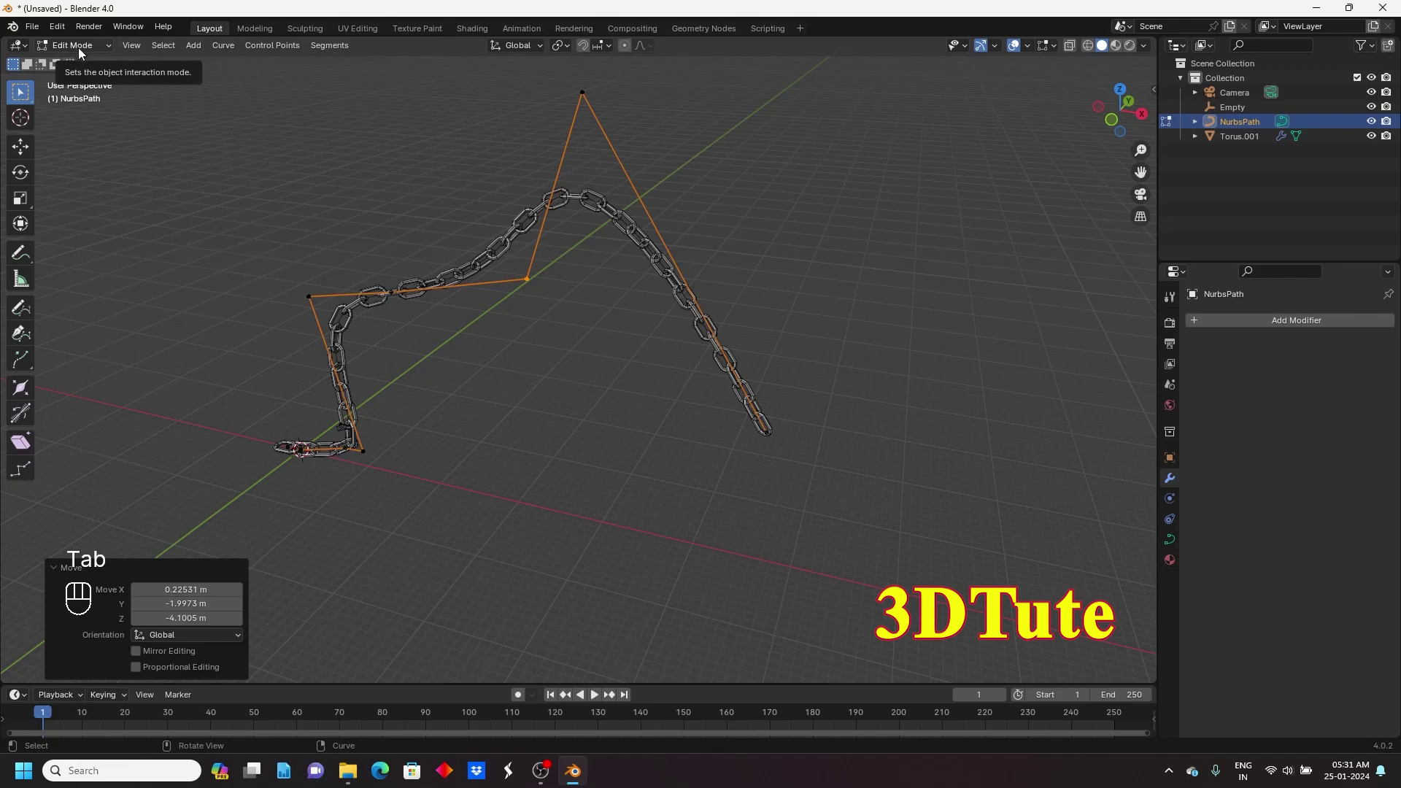
key("Tab")
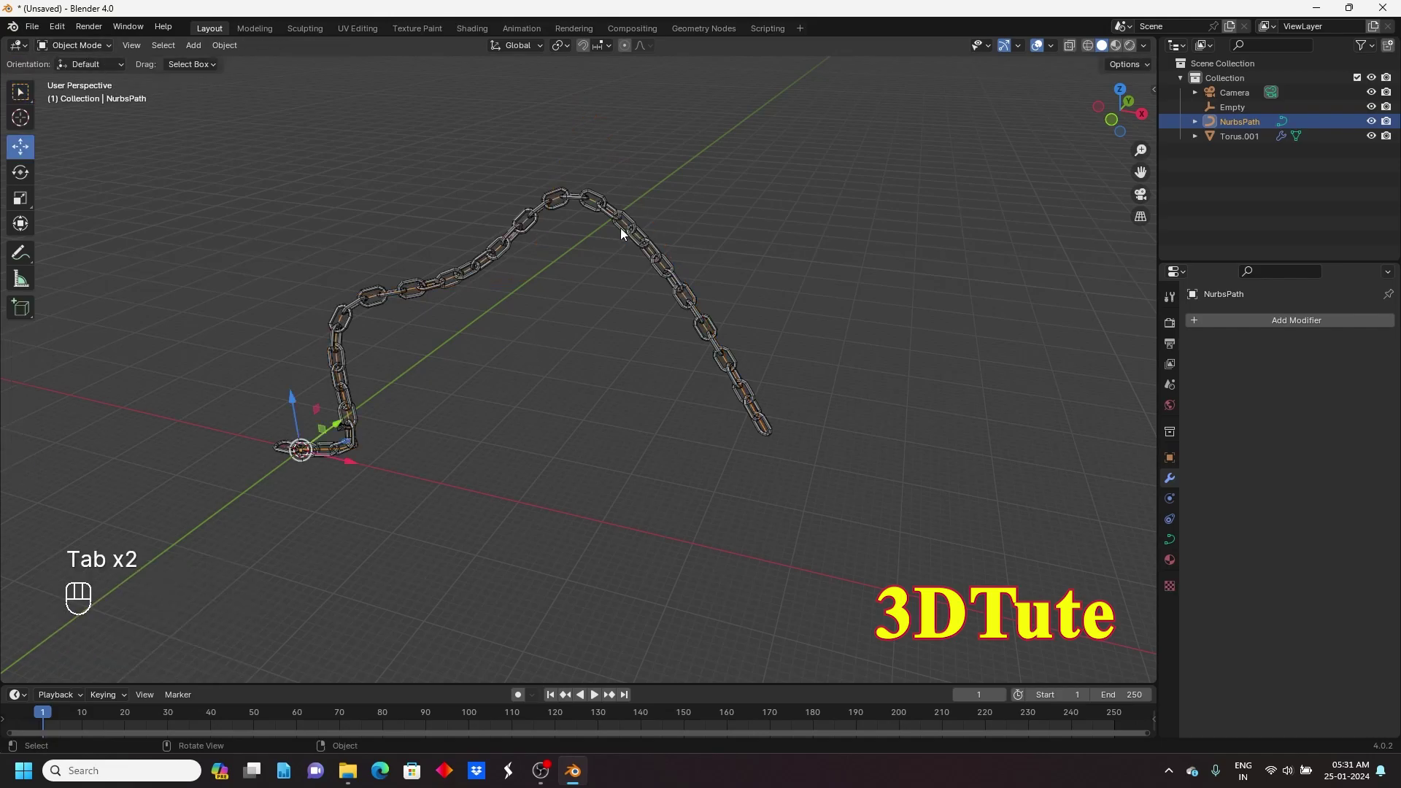
left_click(598, 190)
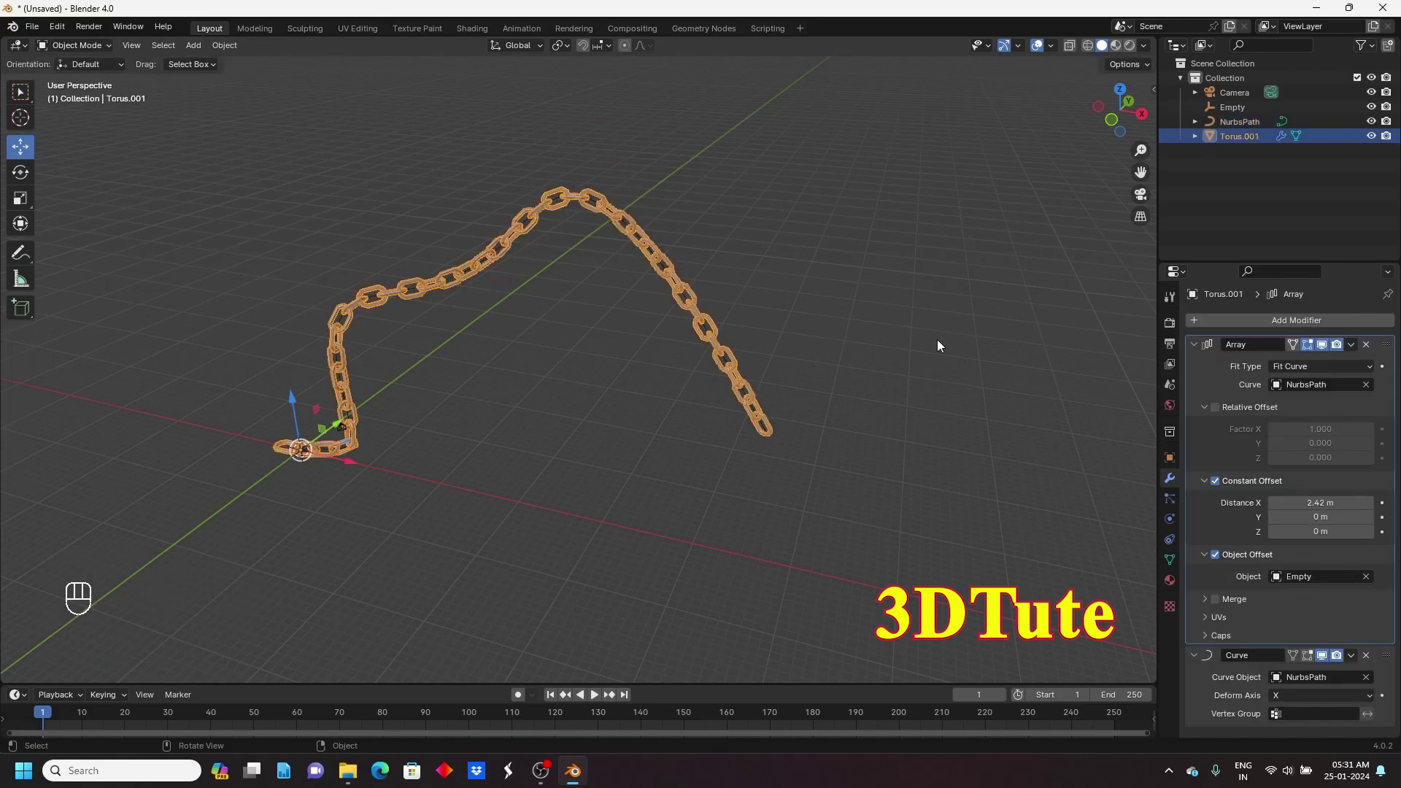
left_click(1352, 345)
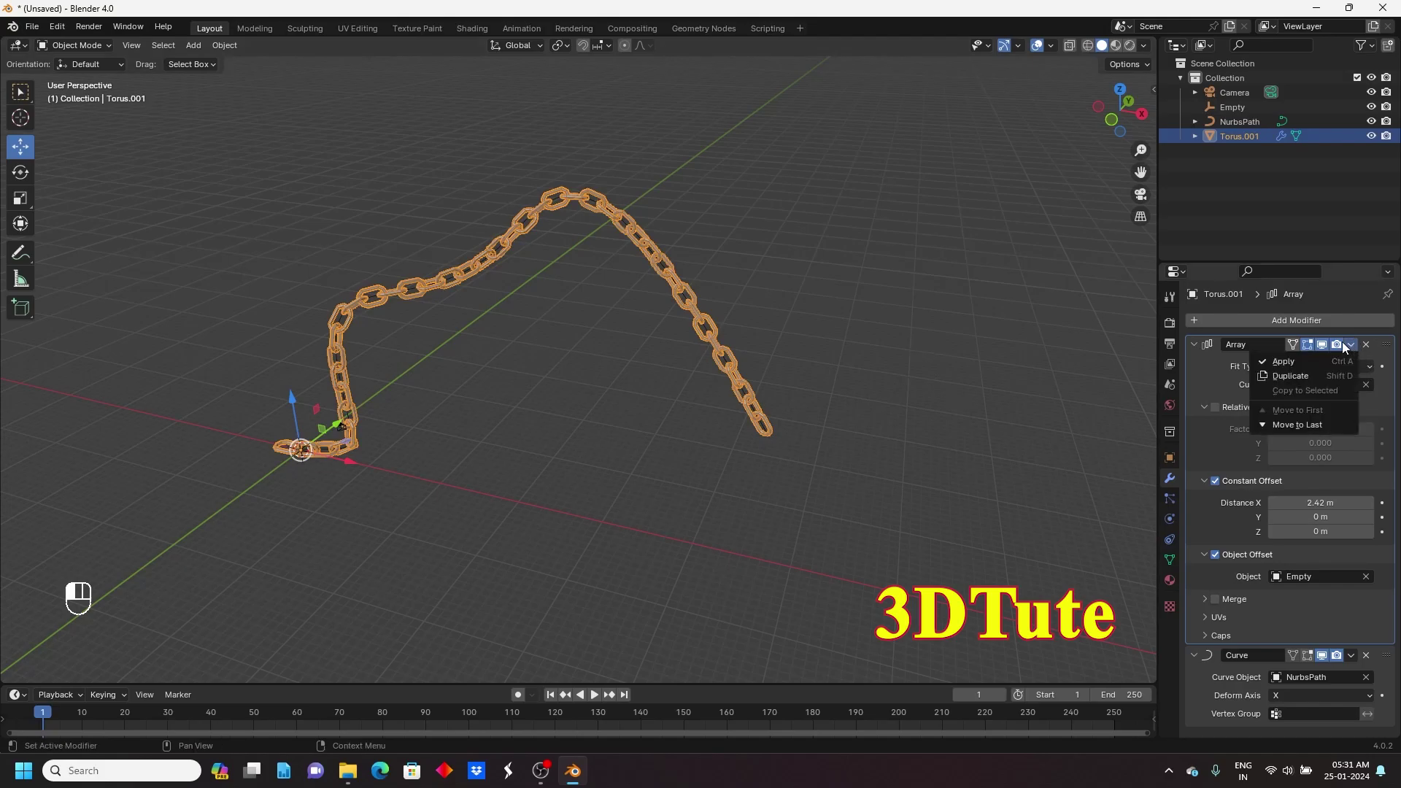
left_click(1303, 363)
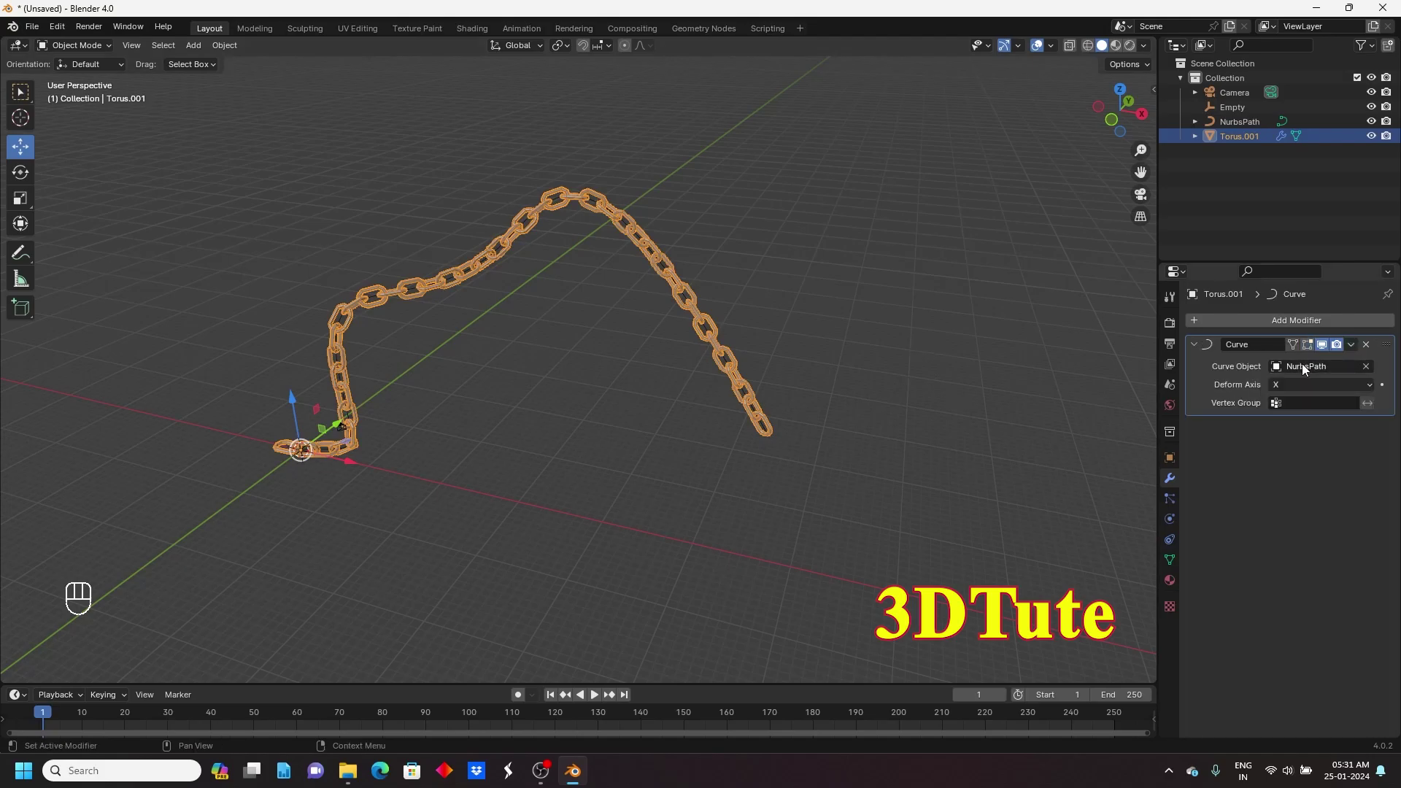
middle_click_drag(696, 392, 681, 389)
middle_click_drag(590, 323, 748, 404, "shift")
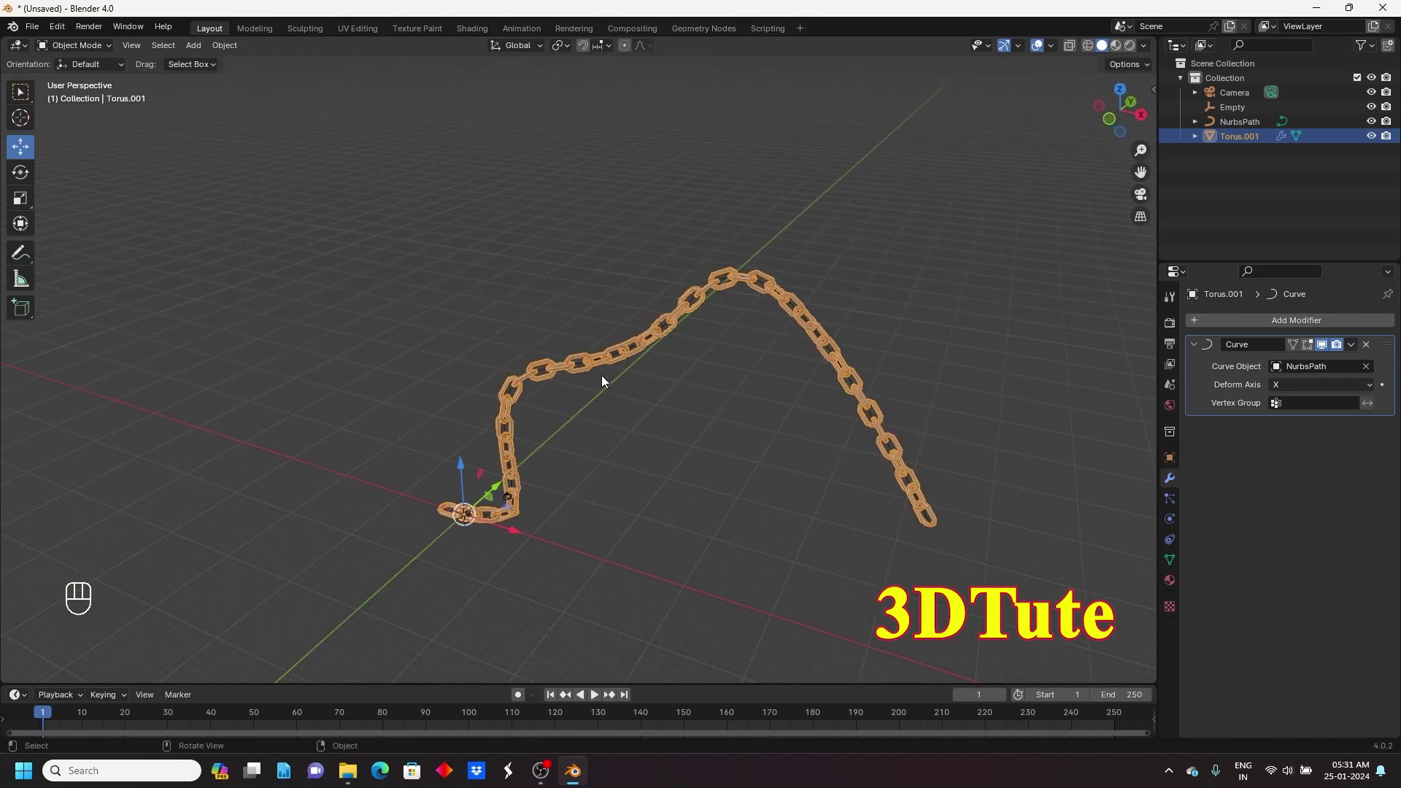
- Reselect the NurbsPath curve inside the reshaped chain and reopen its control points in Edit Mode
left_click(721, 449)
scroll(729, 397, "up", 8)
left_click(806, 290)
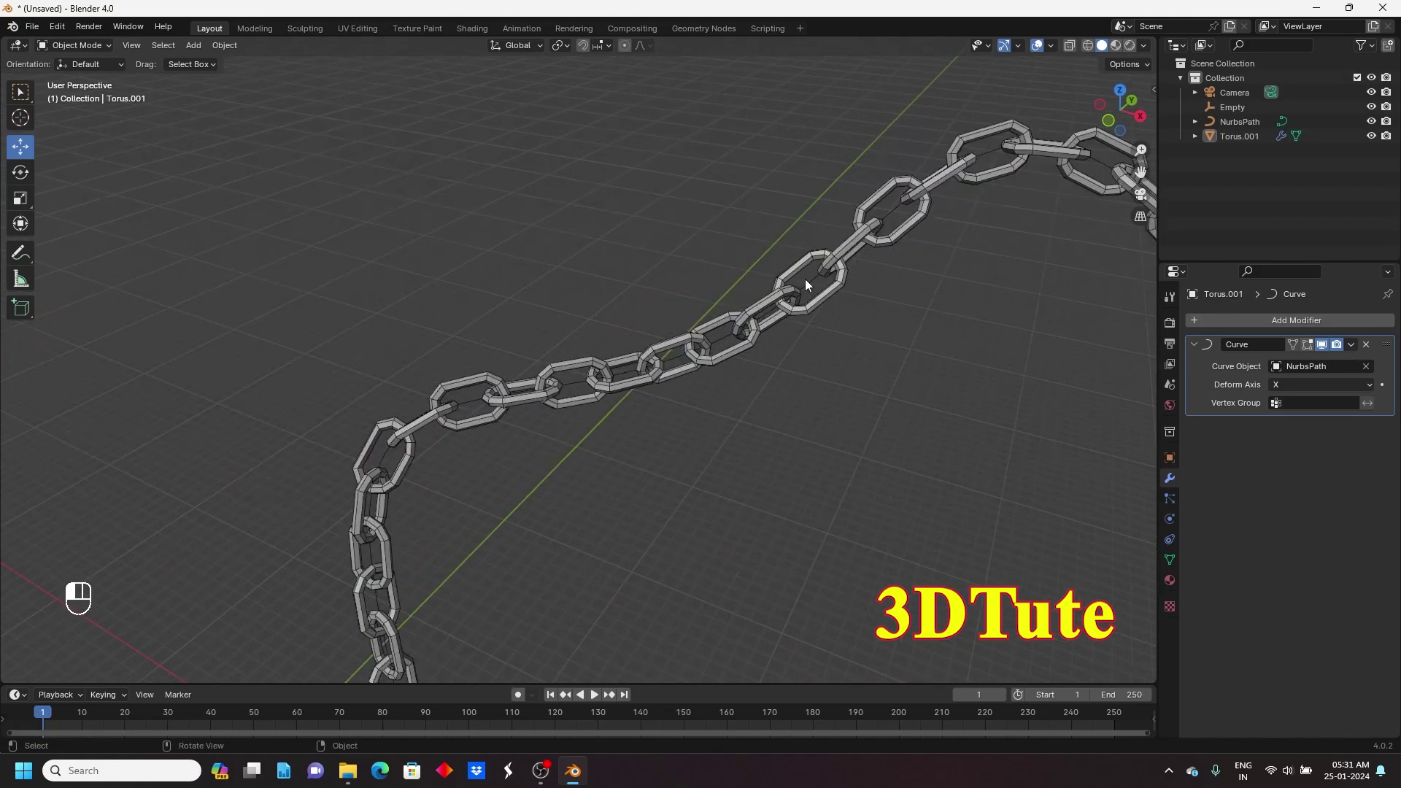
scroll(803, 380, "down", 5)
scroll(794, 414, "down", 1)
key("Tab")
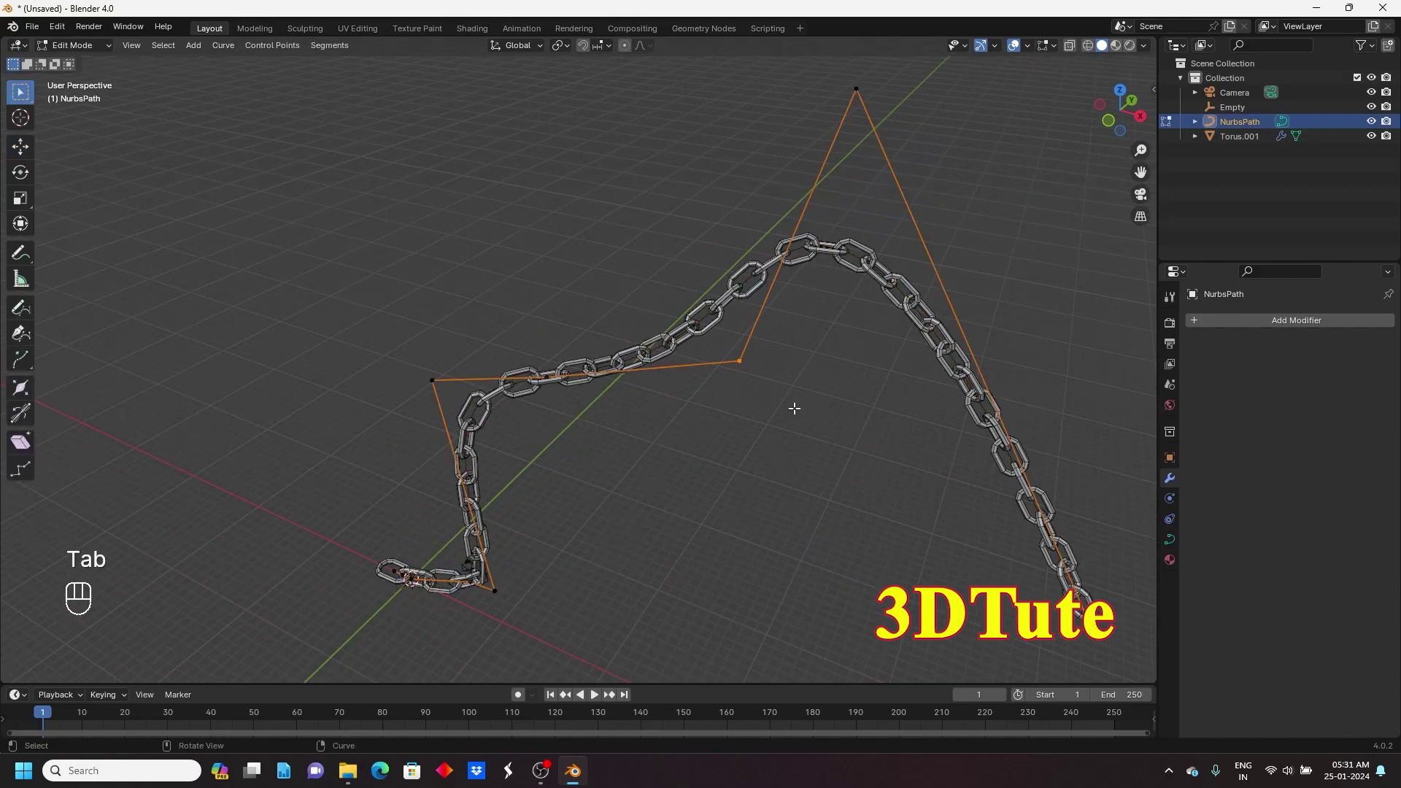
- Move the NurbsPath's middle control point freehand to reshape the bend of the chain
scroll(774, 454, "down", 4)
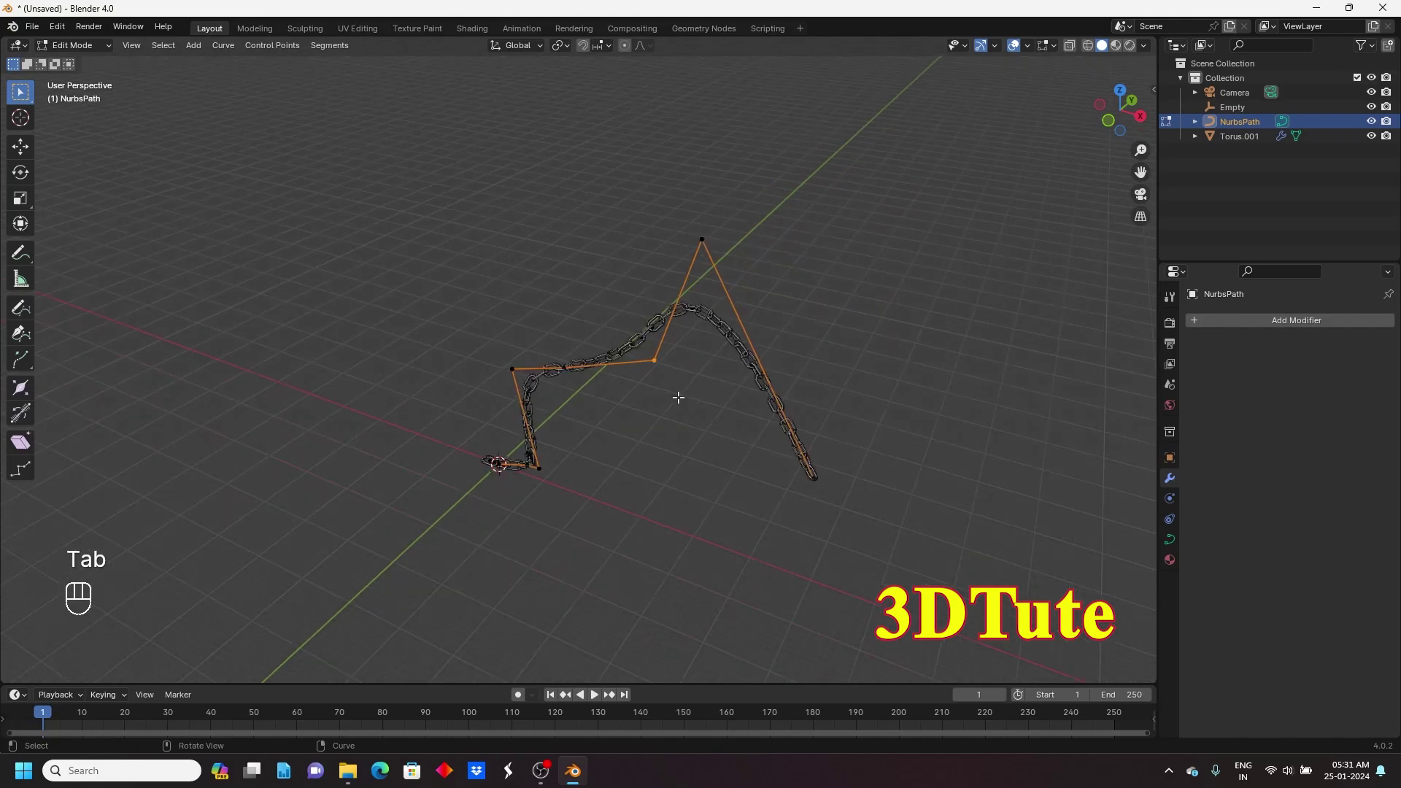
key("g")
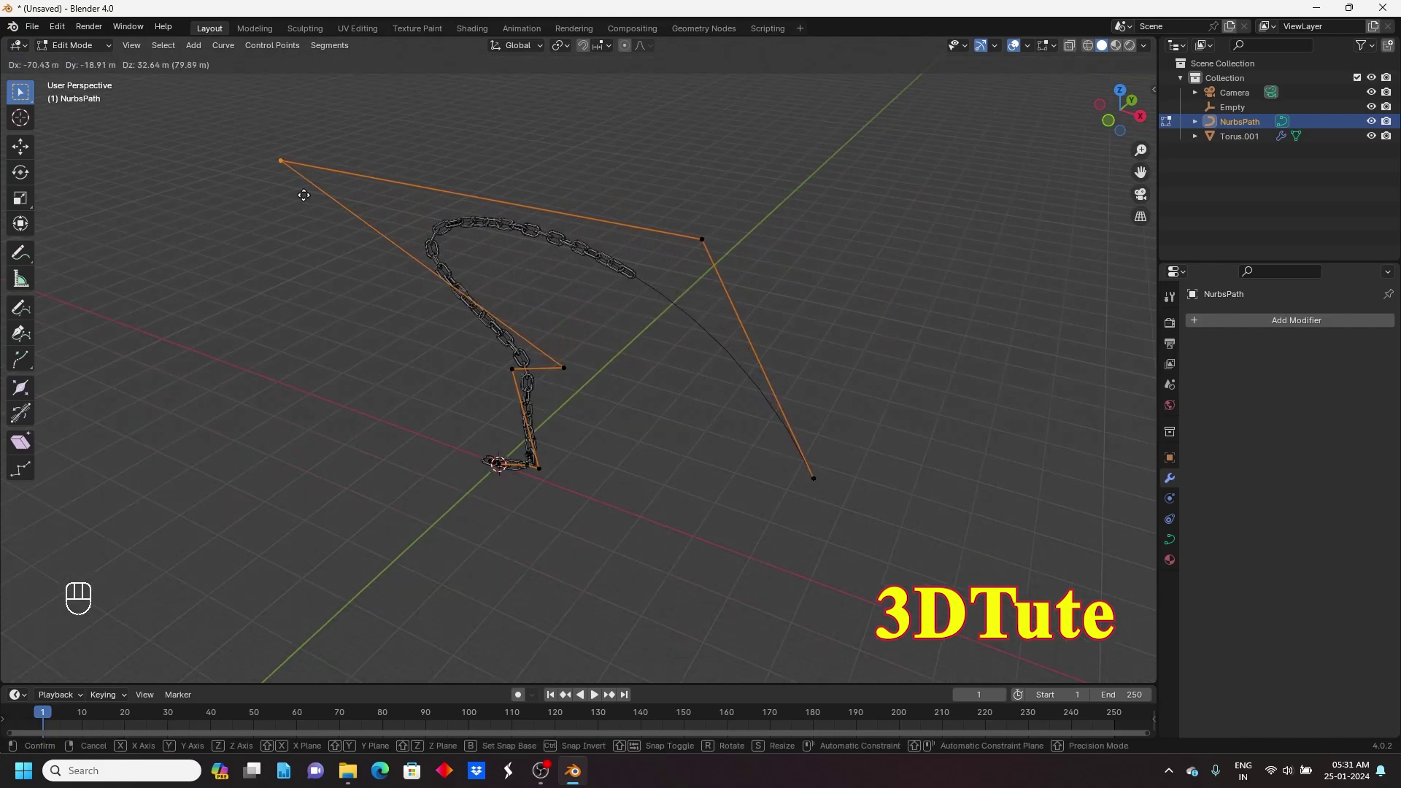
left_click(666, 372)
- Move the path's far end control point by about -92.90 m in X, -10.69 m in Y and 35.95 m in Z
middle_click_drag(667, 371, 588, 364)
left_click(694, 436)
key("g")
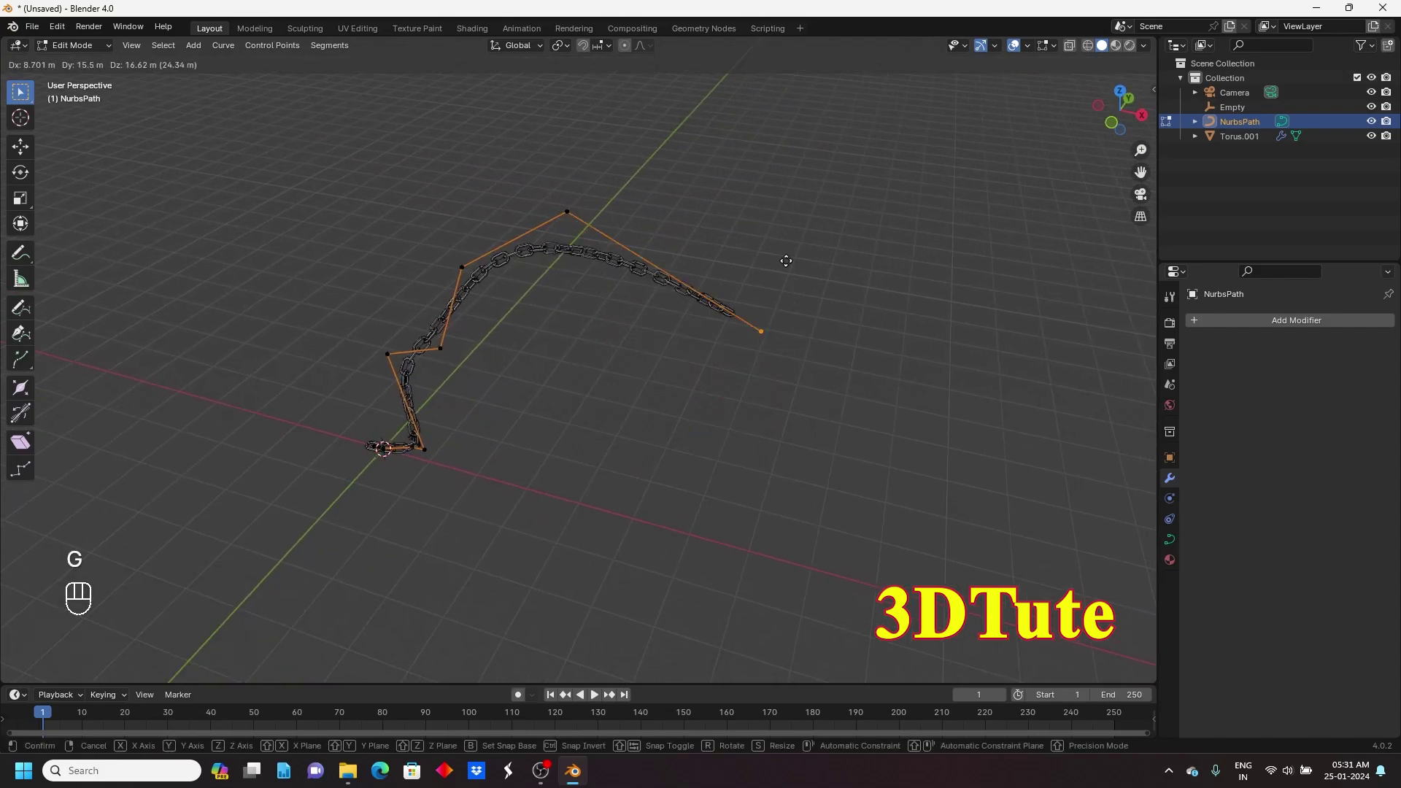
left_click(265, 215)
middle_click_drag(560, 269, 780, 282)
scroll(746, 337, "up", 5)
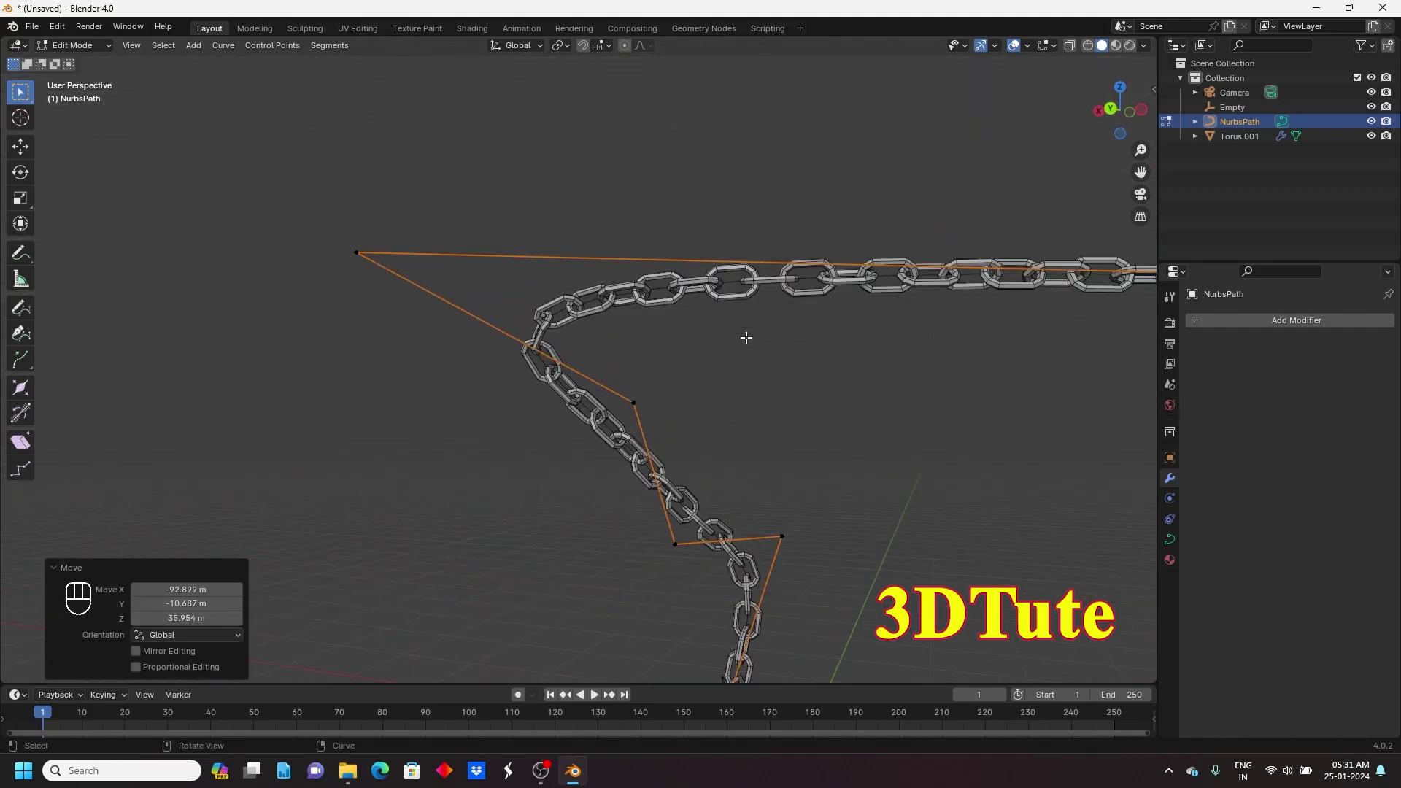
- Hide the wireframe overlay and move a path control point by about 10.24 m in X, 12.92 m in Y and -2.03 m in Z
left_click(1027, 46)
left_click(939, 294)
scroll(756, 367, "down", 3)
middle_click_drag(778, 370, 394, 414)
middle_click_drag(394, 413, 470, 300, "shift")
scroll(470, 300, "up", 1)
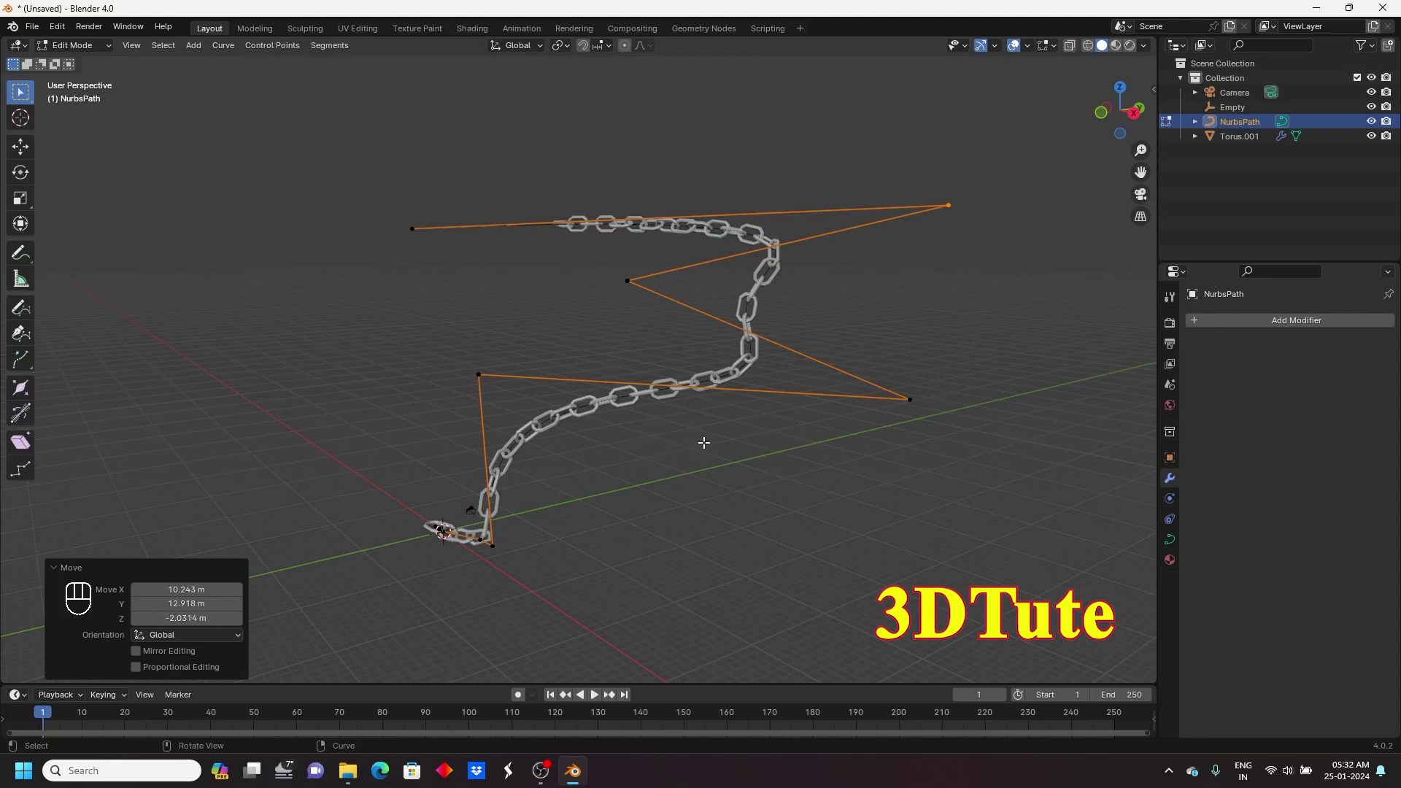
- Return to Object Mode and delete all objects: the chain, the NurbsPath, the empty and the camera
key("Tab")
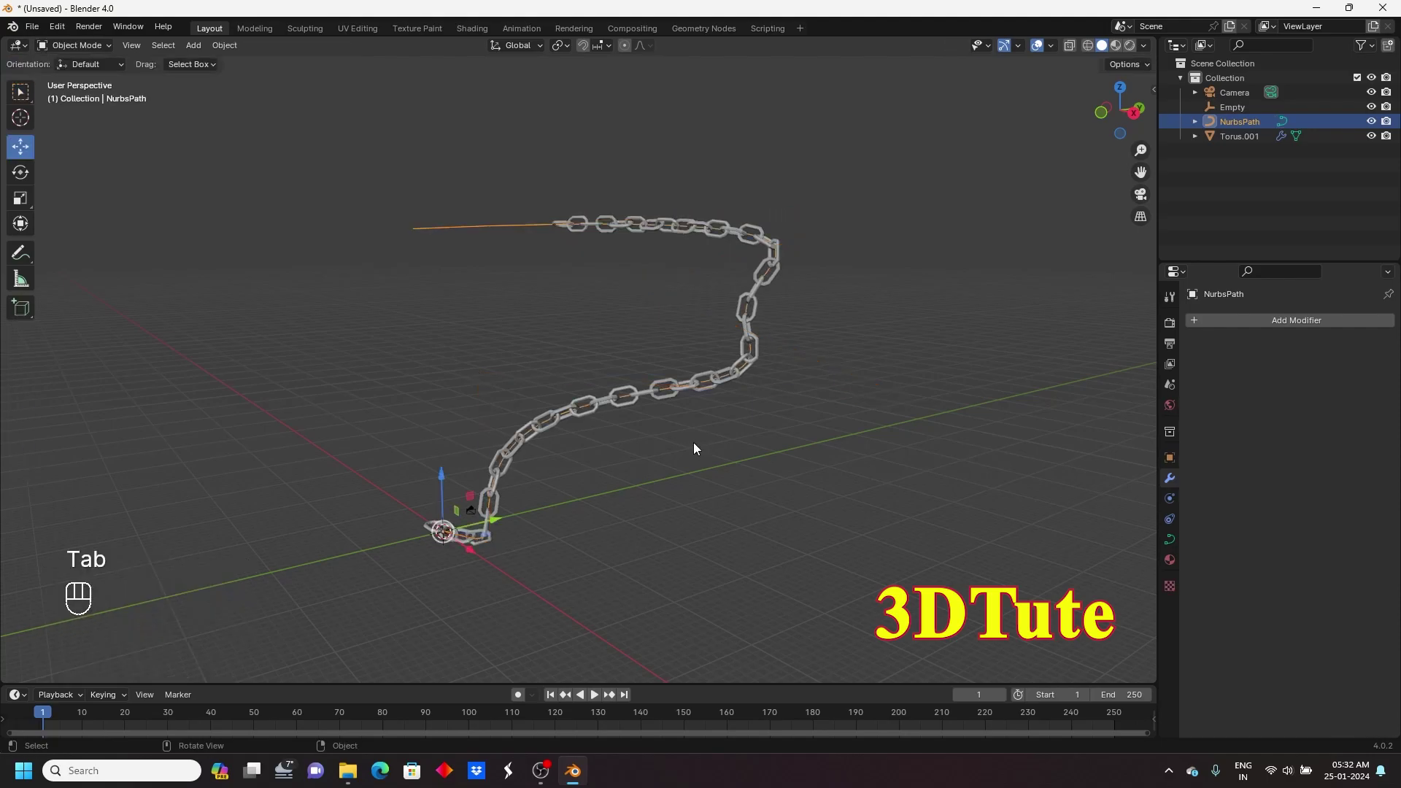
left_click_drag(276, 210, 774, 554)
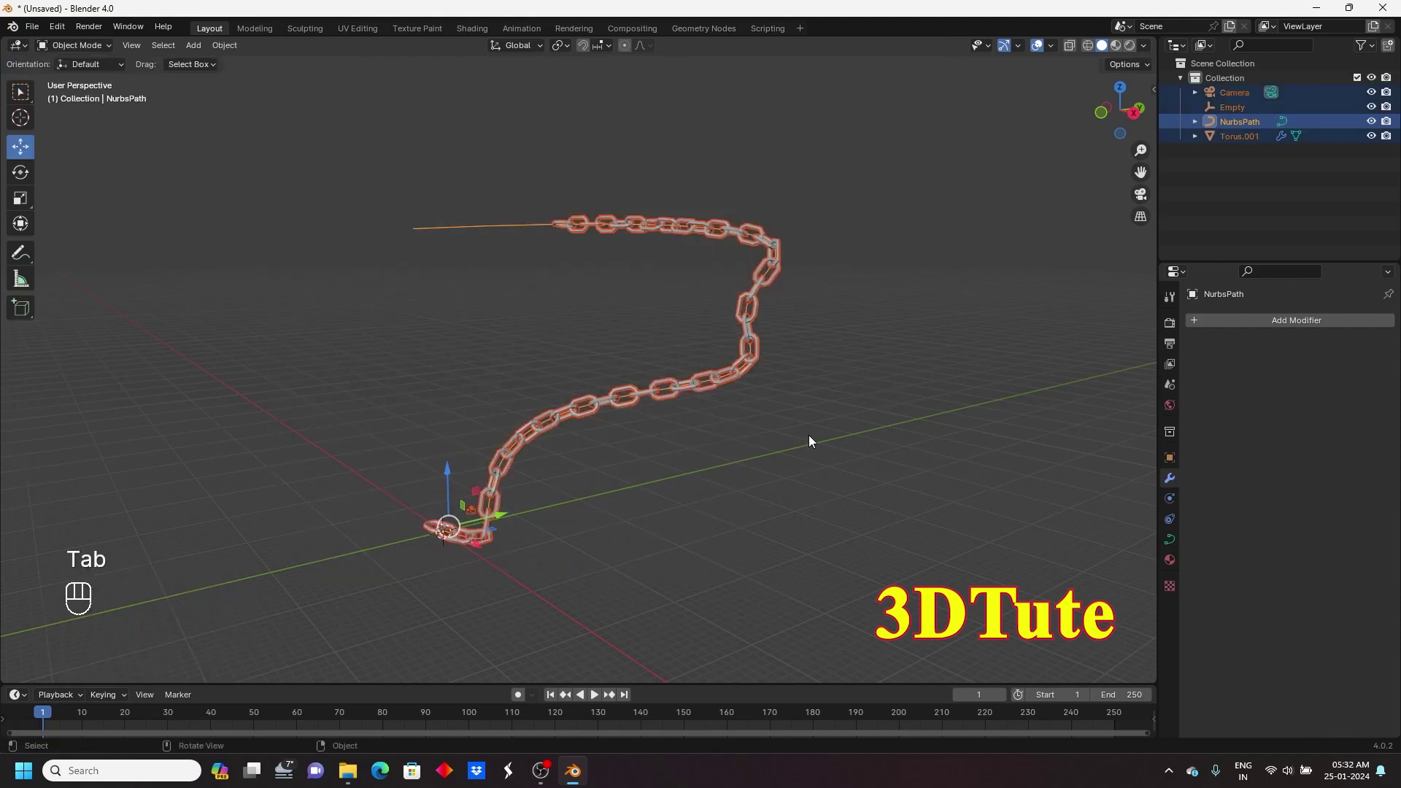
key("Delete")
middle_click_drag(510, 539, 610, 584)
middle_click_drag(606, 484, 600, 292, "shift")
middle_click_drag(598, 343, 567, 397)
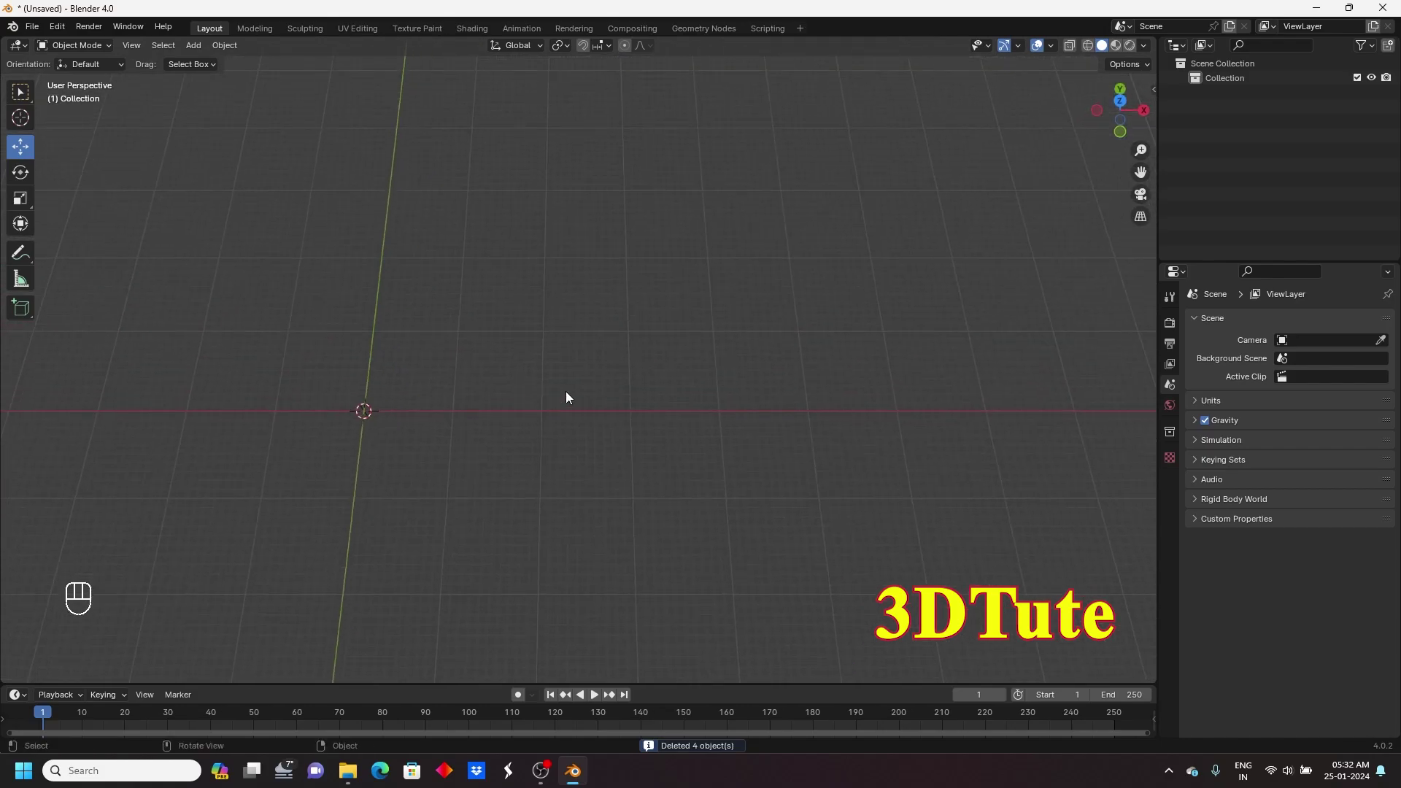
- Add a mesh cylinder at the world origin of the empty scene
middle_click_drag(496, 327, 507, 298)
key("shift+a")
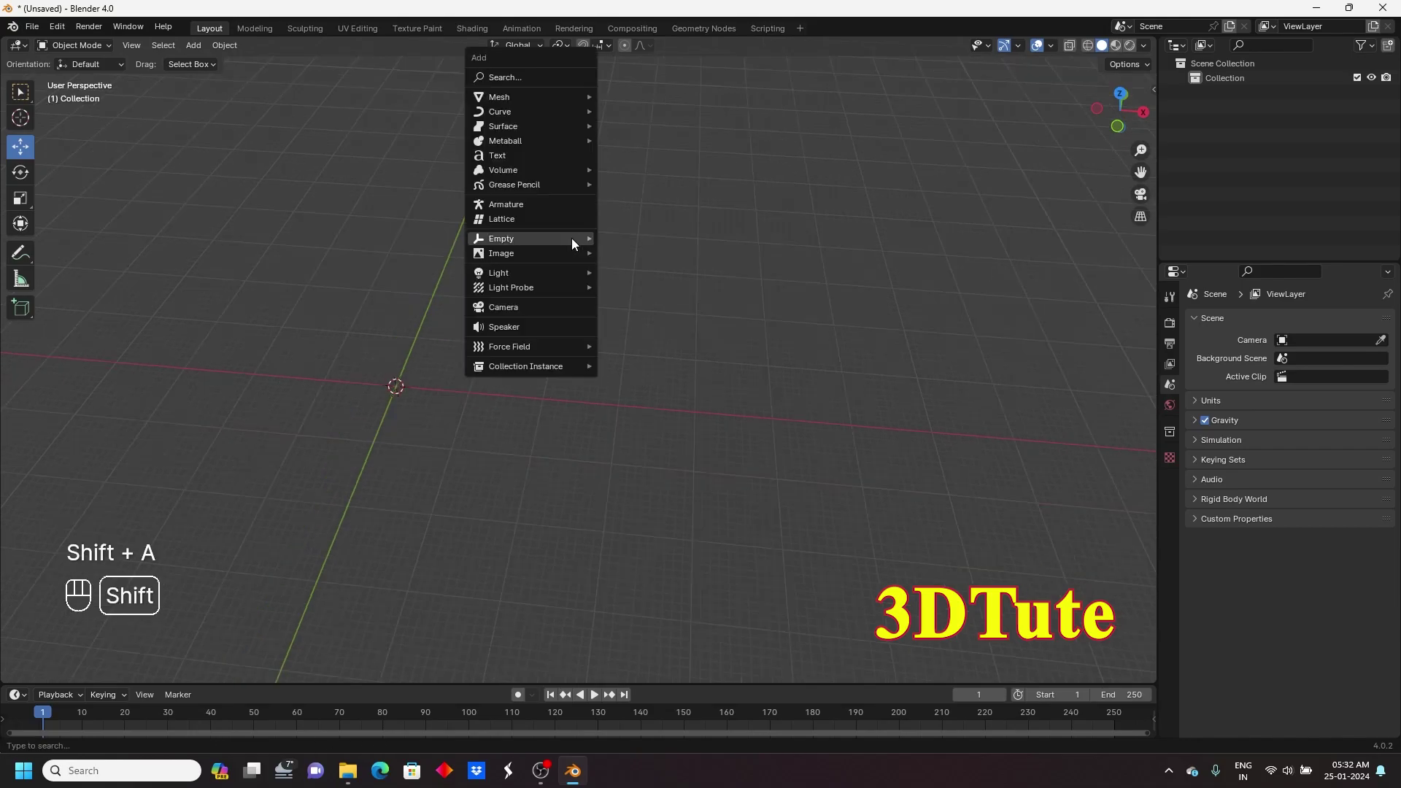
mouse_move(538, 98)
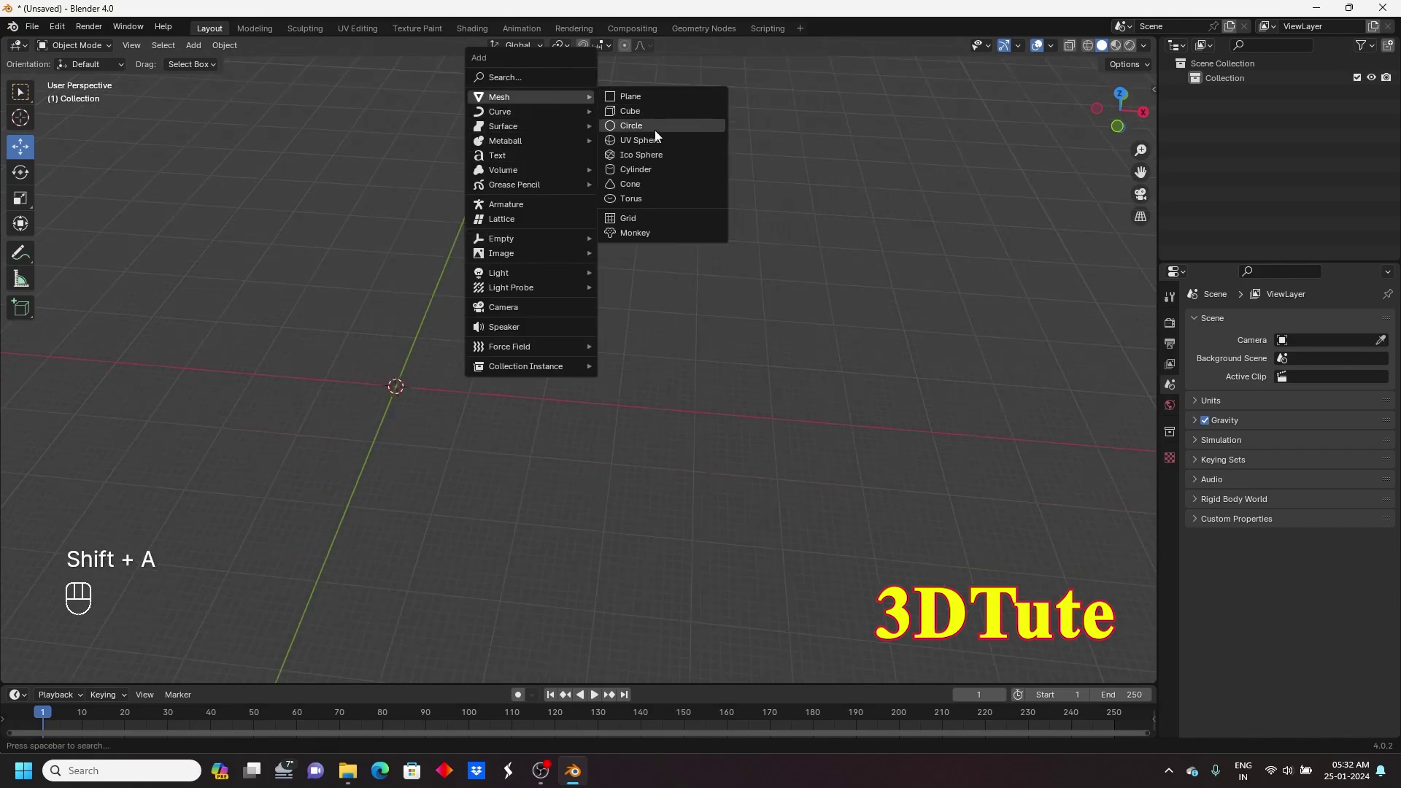
left_click(645, 171)
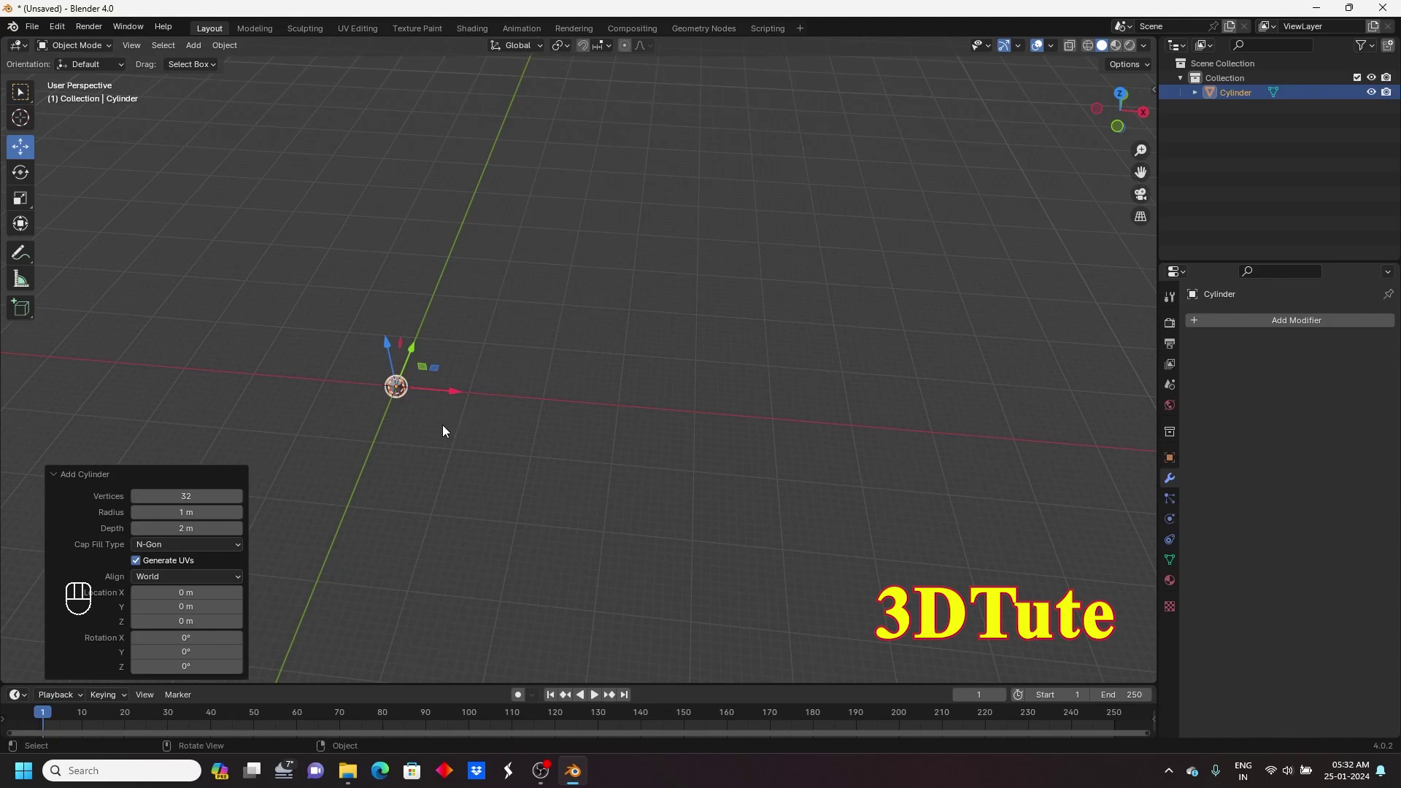
- Try cylinder depths of 40 m and 50 m
left_click_drag(183, 530, 335, 357)
left_click(189, 530)
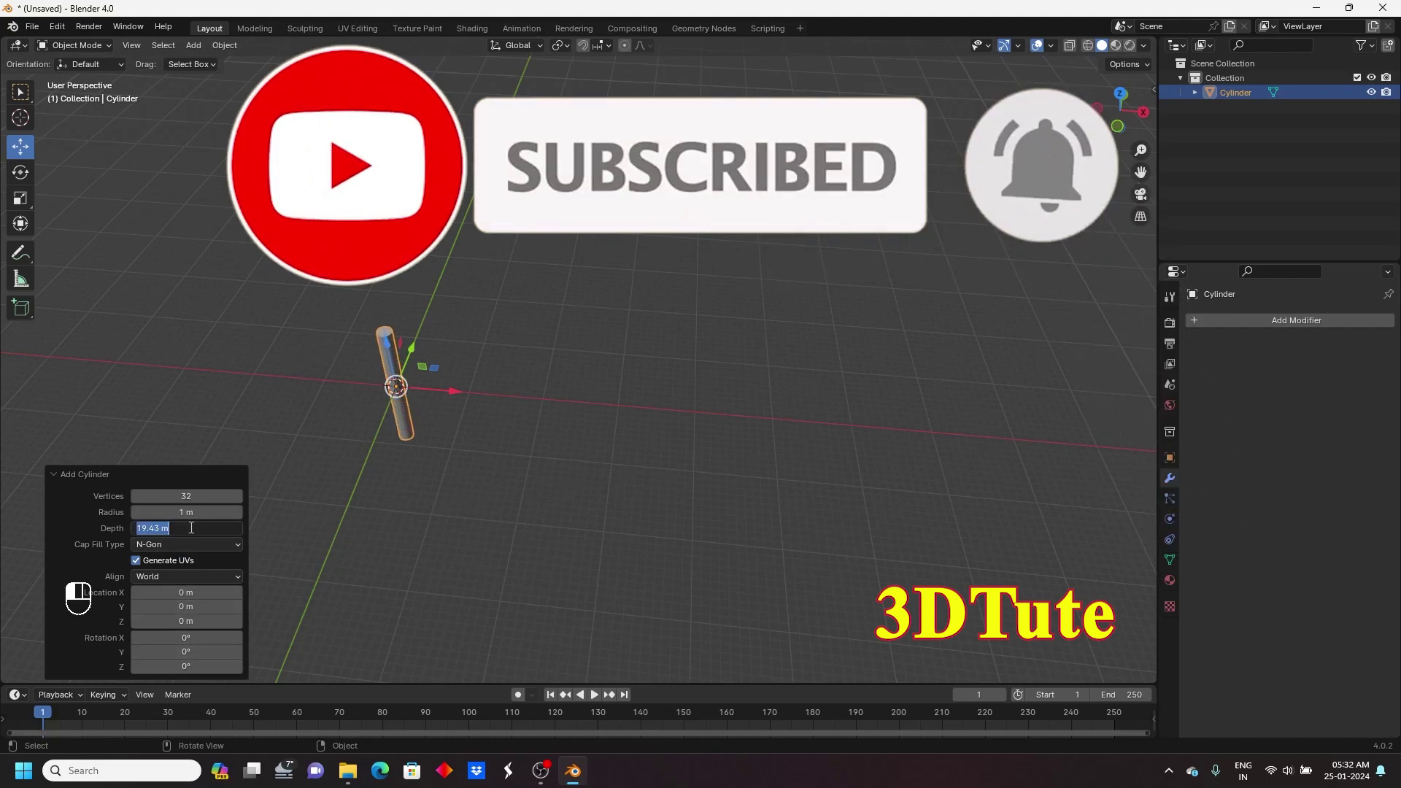
type("40")
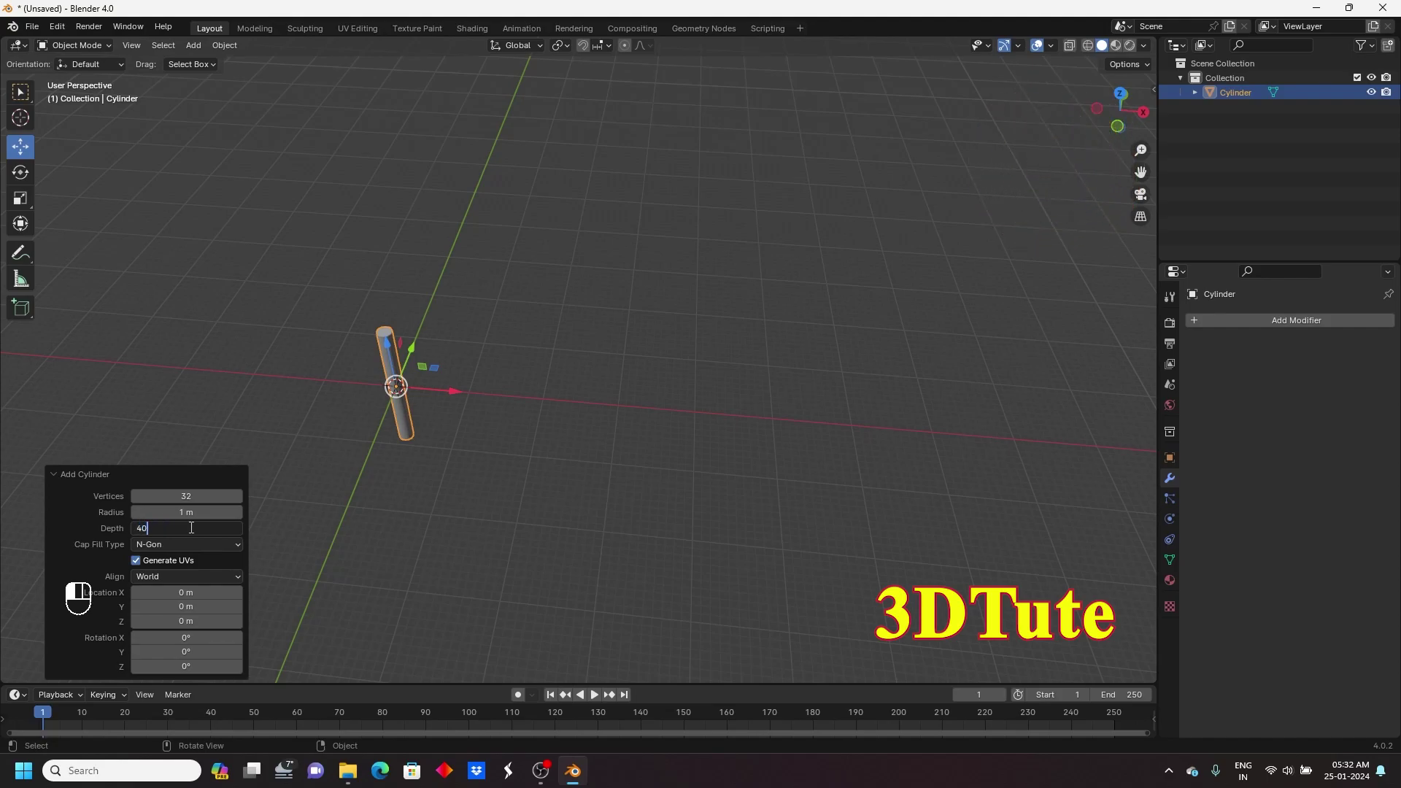
key("Return")
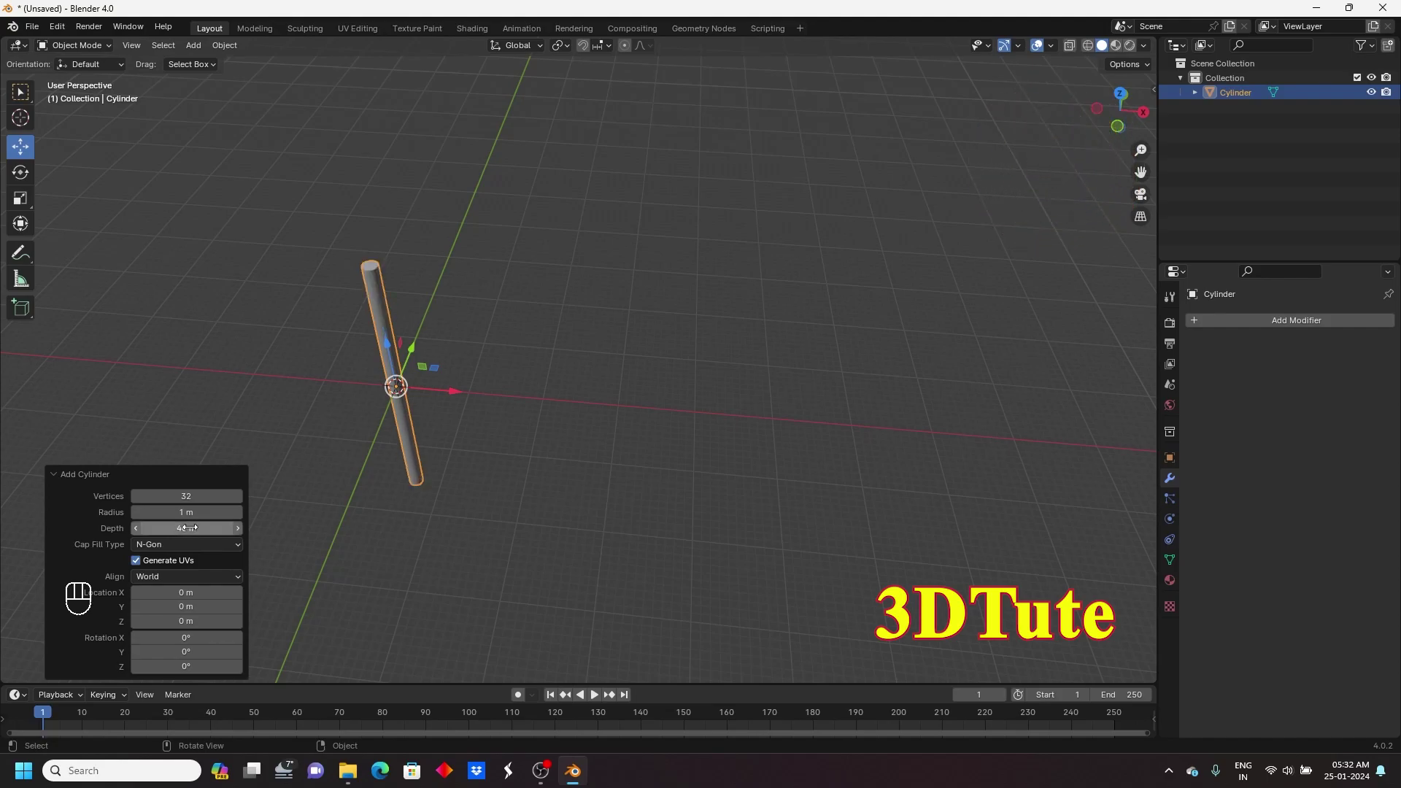
left_click(181, 529)
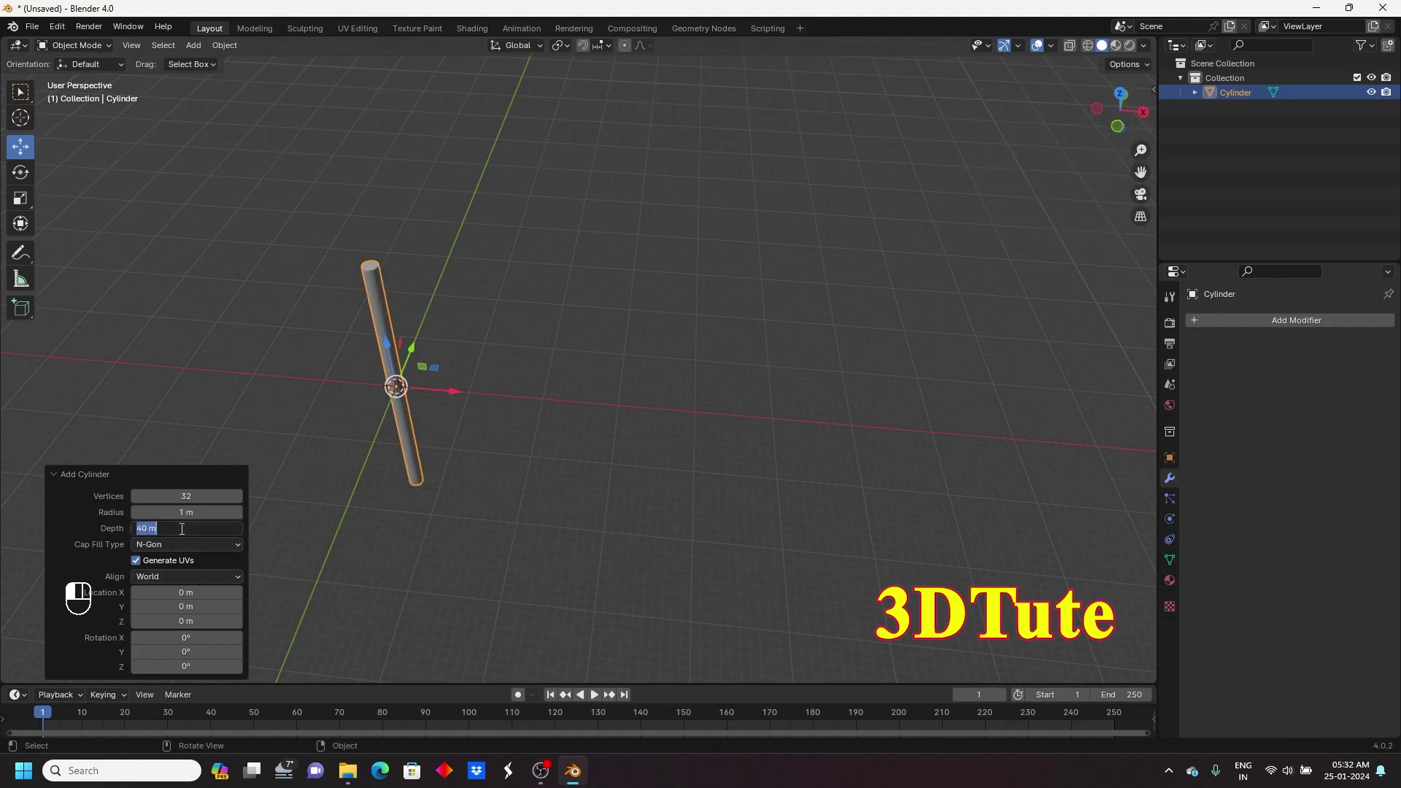
key("Return")
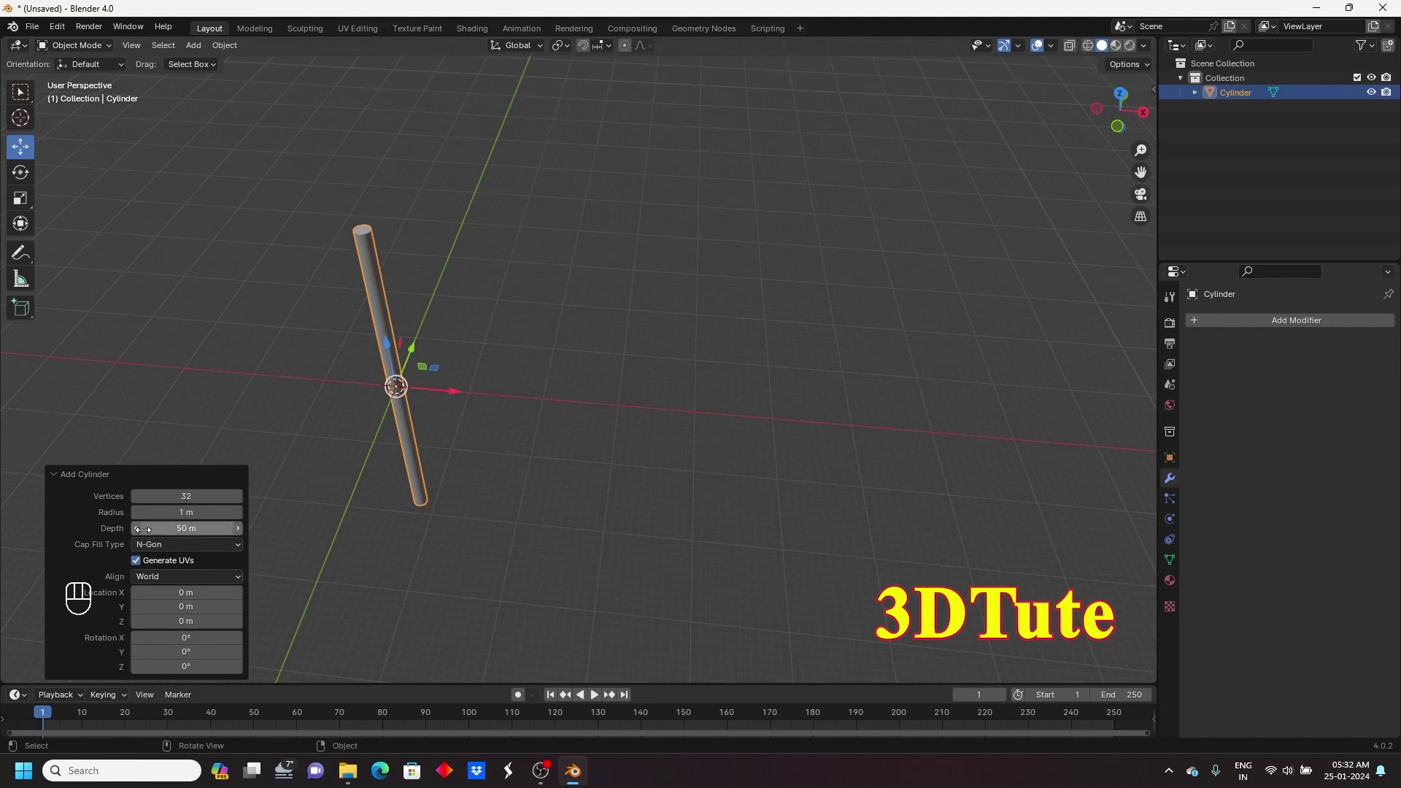
- Set the cylinder's radius to 3 m and its depth to 100 m
left_click(177, 513)
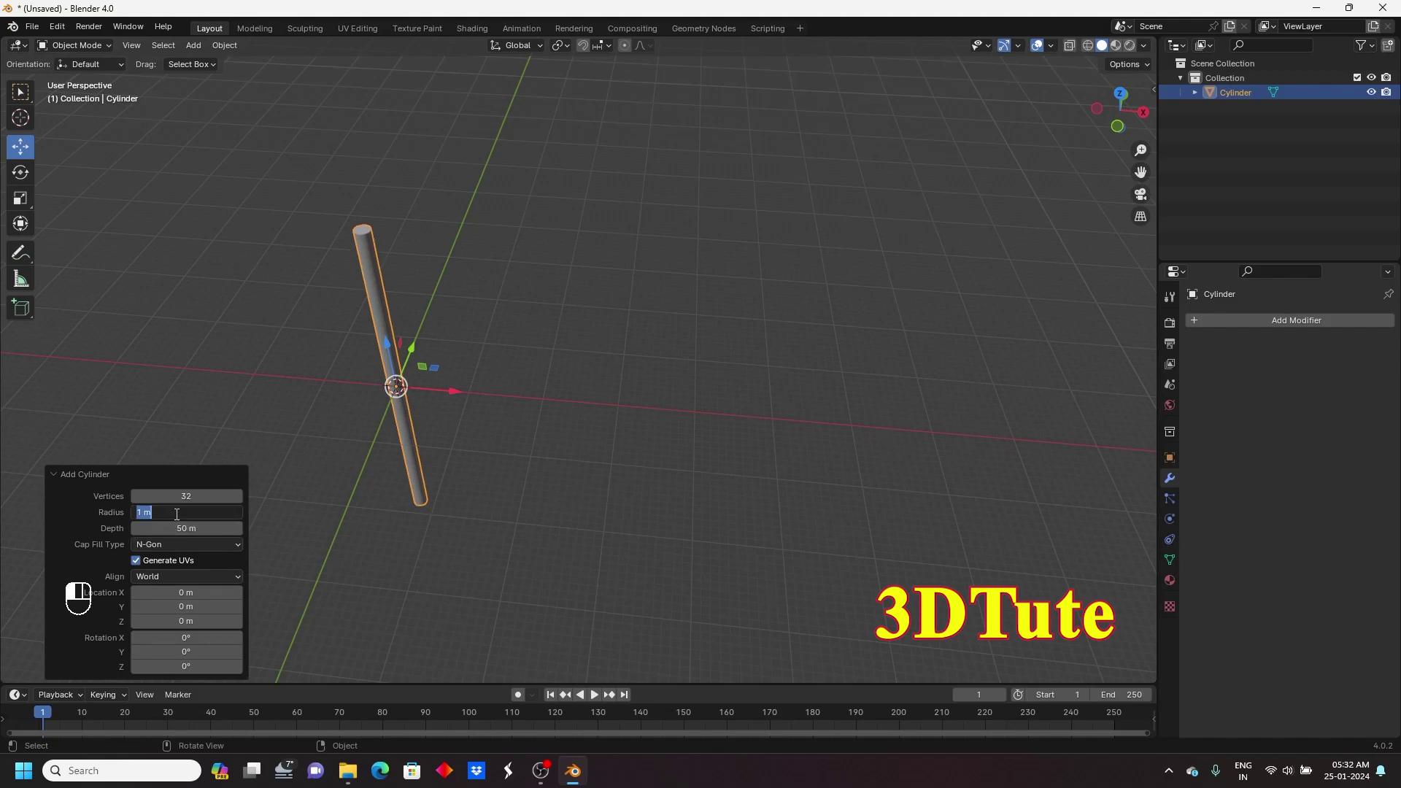
type("3")
key("Return")
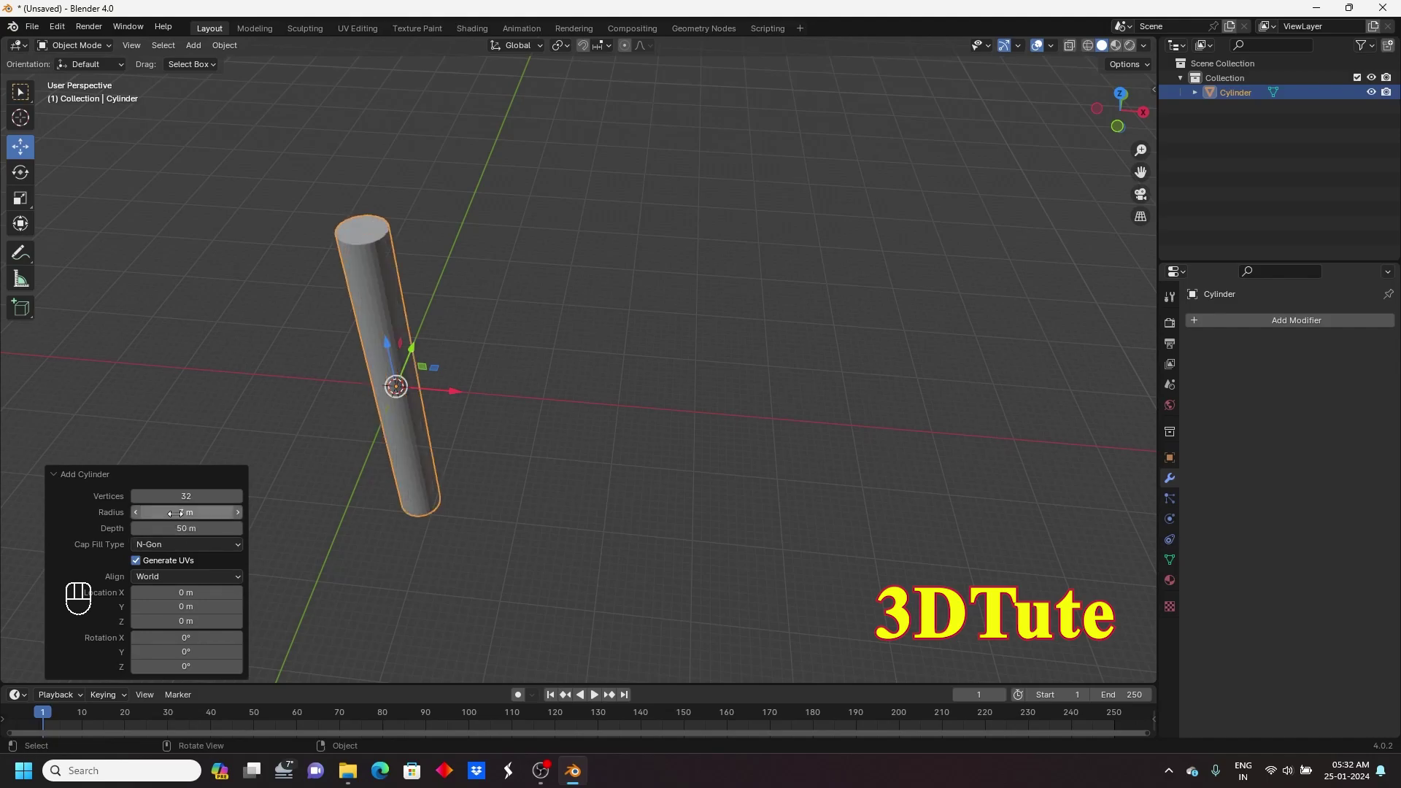
left_click(189, 526)
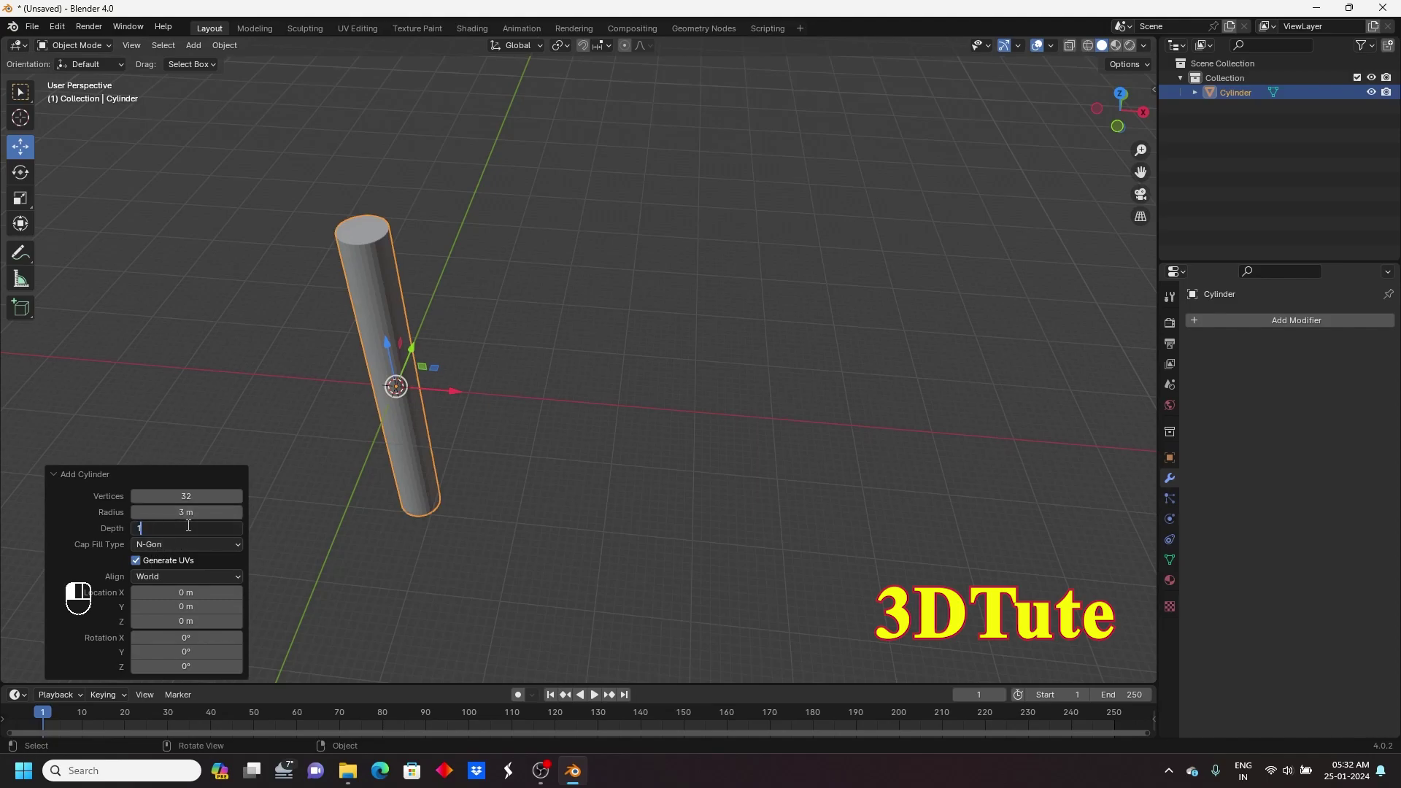
type("100")
key("Return")
- In front view, raise the cylinder by about 49.91 m in Z so its base sits near the world origin
middle_click_drag(441, 562, 593, 423)
scroll(597, 421, "up", 2)
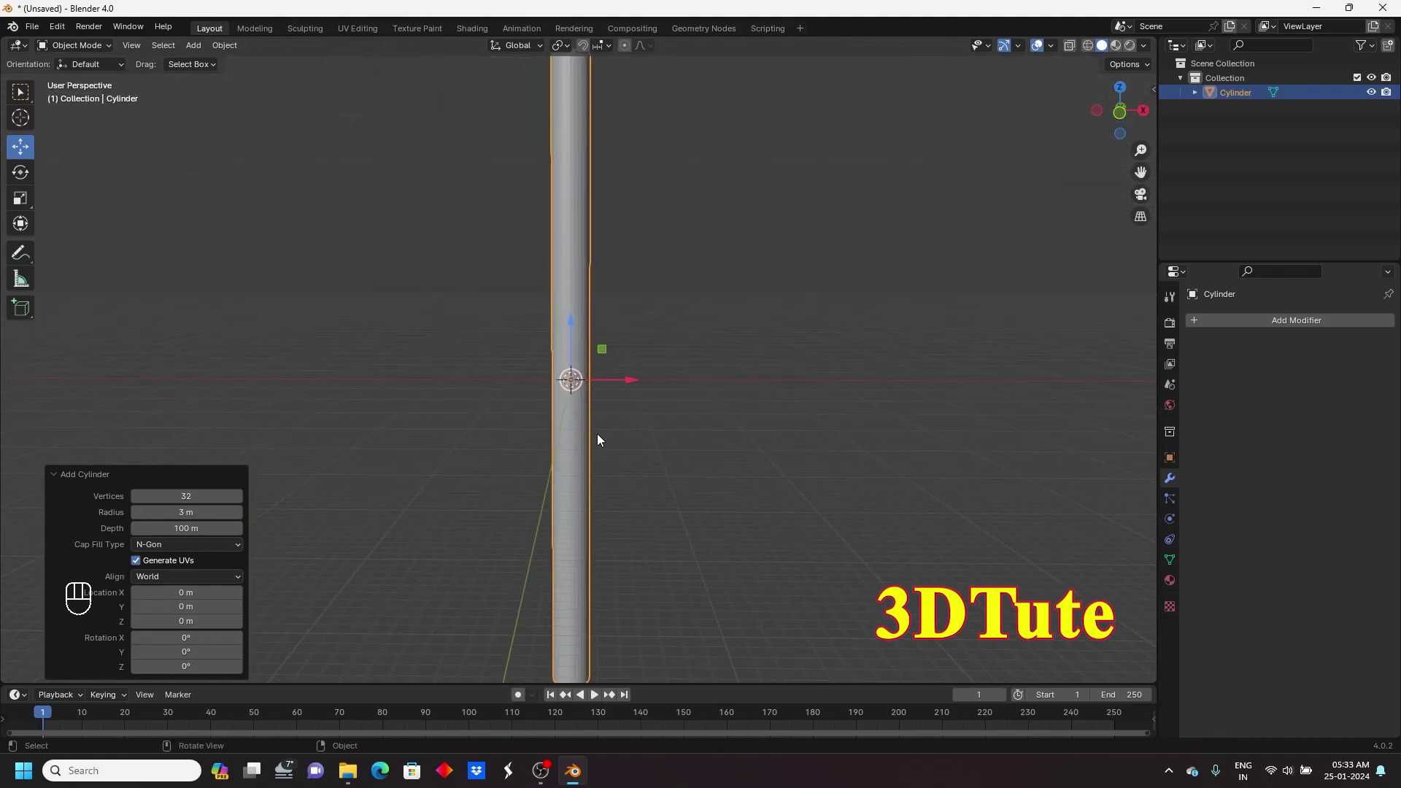
key("KP_1")
left_click_drag(571, 318, 553, 57)
middle_click_drag(554, 57, 635, 288)
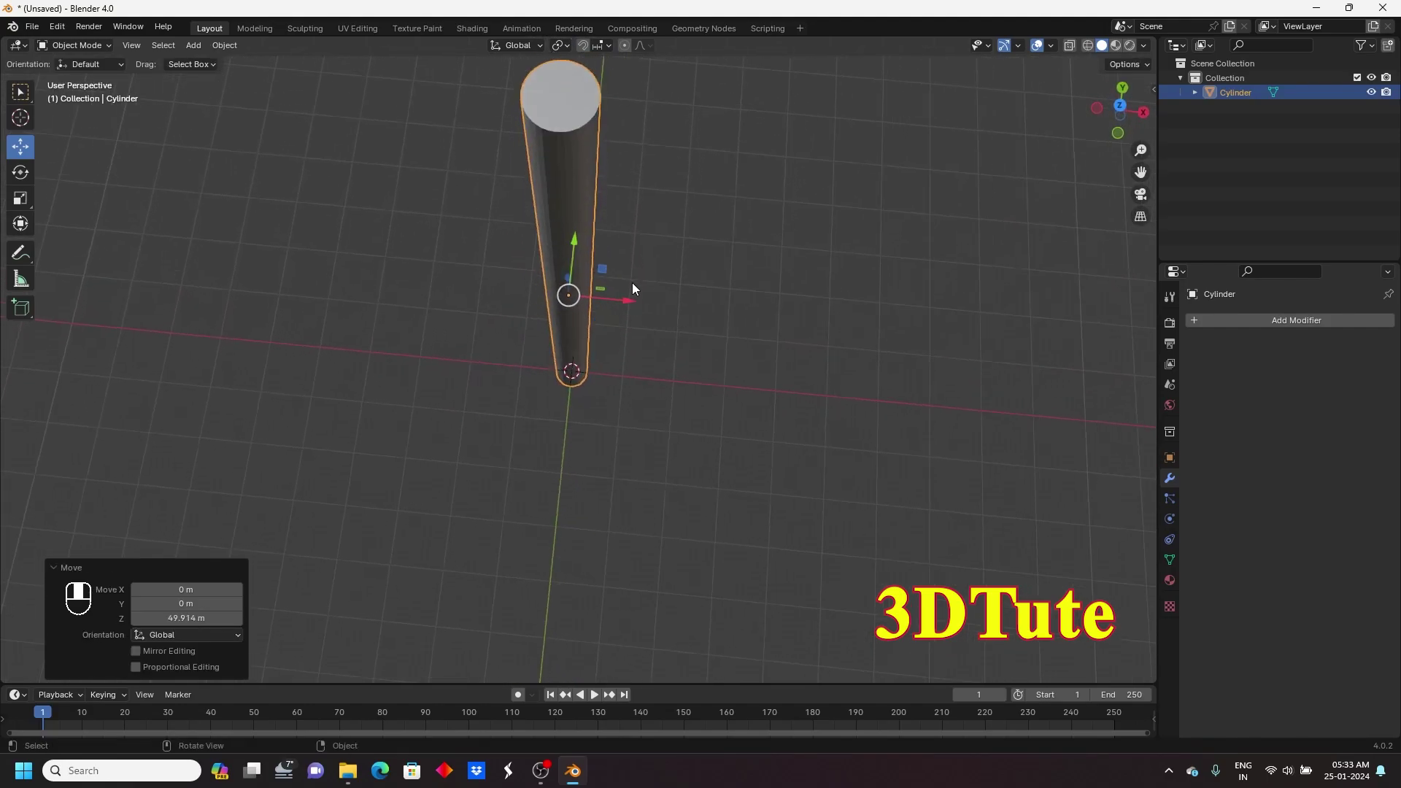
- Add a mesh cube at the cylinder's base and shift it a short distance along the Y axis
middle_click_drag(355, 333, 370, 255, "shift")
key("shift+a")
mouse_move(369, 244)
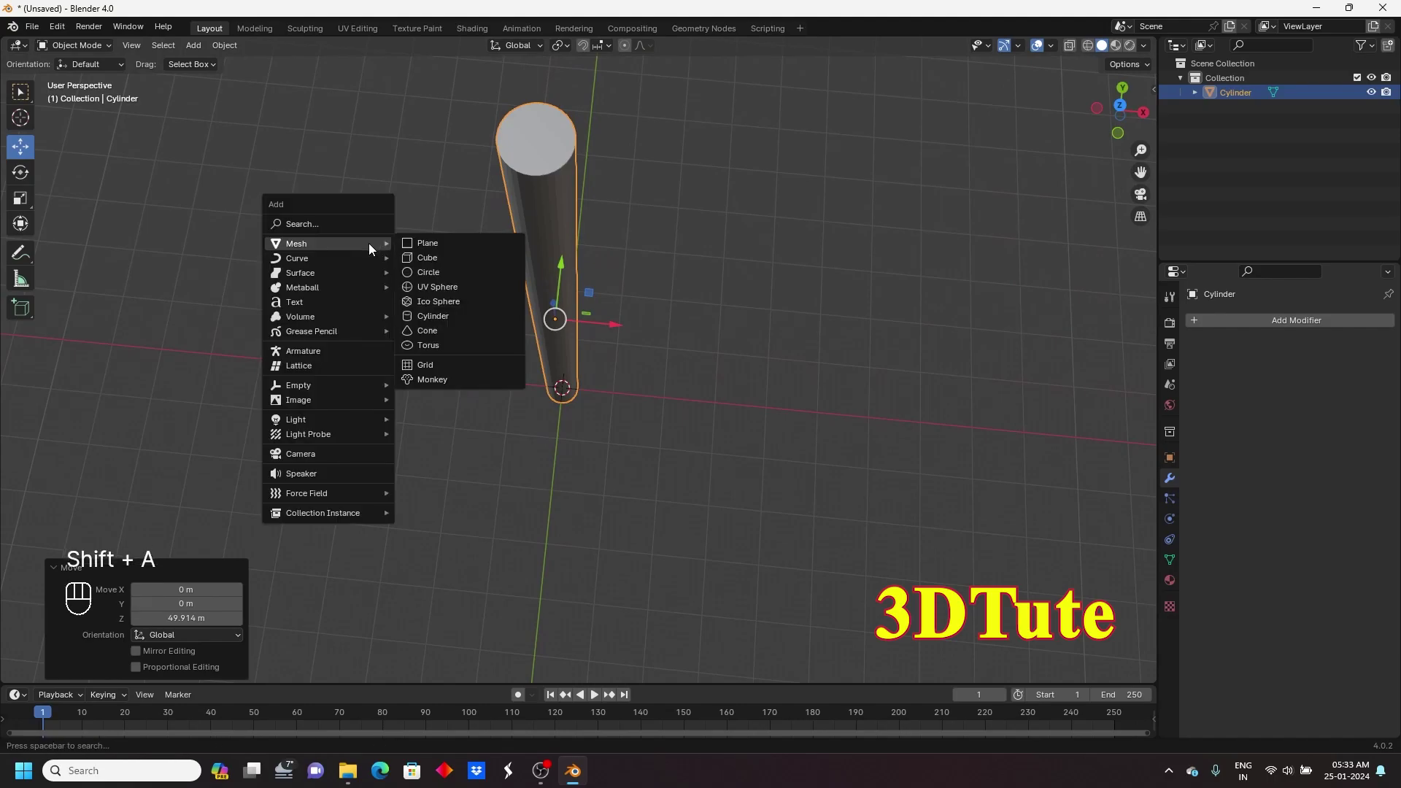
left_click(450, 257)
middle_click_drag(718, 492, 594, 384)
left_click_drag(580, 374, 627, 384)
middle_click_drag(628, 384, 760, 359)
- Flatten the cube along Z and scale it by about 8.46 along Y to form a long plank
key("shift+space")
key("s")
left_click_drag(571, 297, 572, 337)
middle_click_drag(572, 338, 617, 355)
left_click_drag(631, 363, 1072, 416)
middle_click_drag(777, 420, 486, 398)
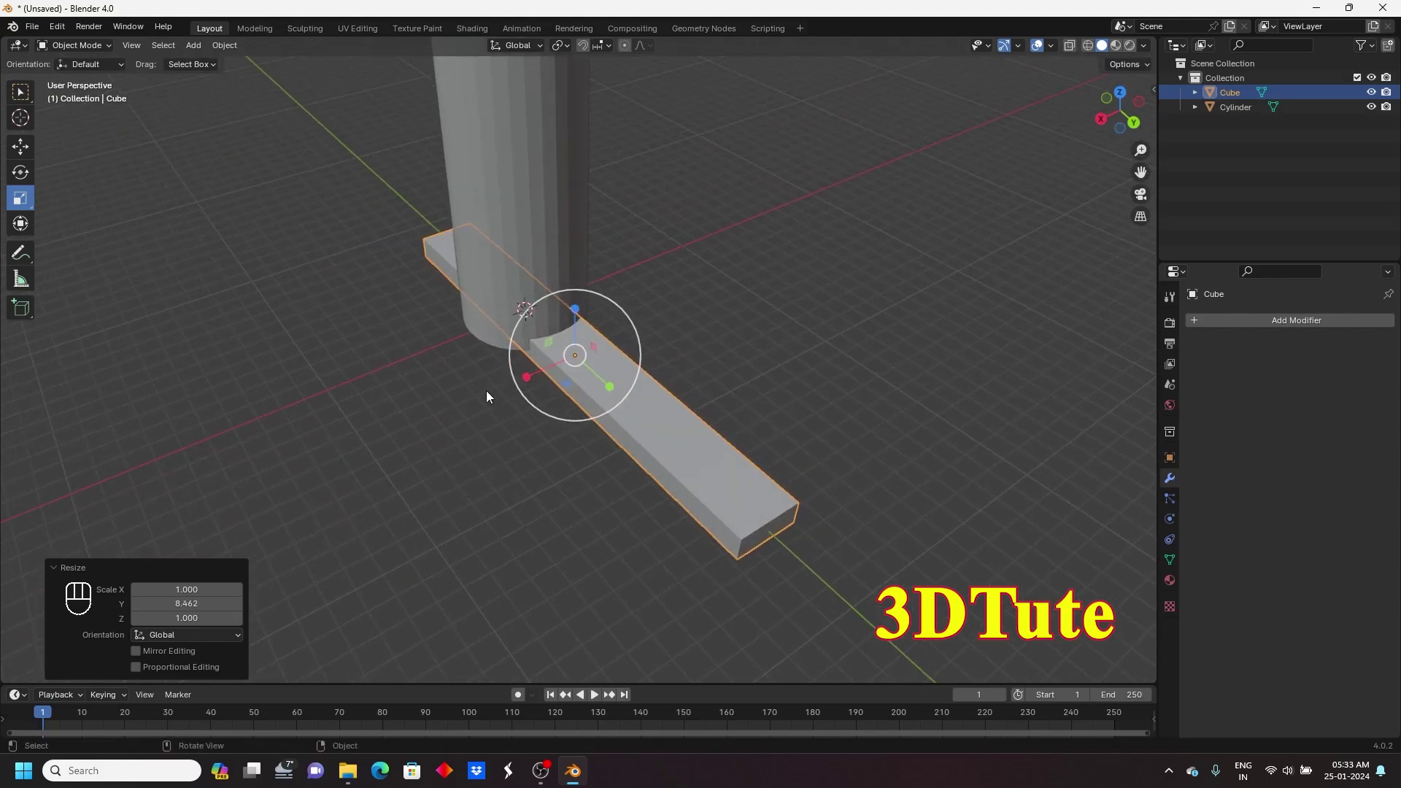
- Widen the plank along X and adjust its thickness along Z
left_click_drag(527, 376, 482, 384)
middle_click_drag(482, 384, 576, 316)
left_click_drag(574, 299, 574, 304)
- Move the plank by about 11.90 m along Y so it clears the cylinder
middle_click_drag(635, 348, 692, 411)
scroll(692, 410, "down", 3)
left_click(22, 151)
left_click_drag(631, 364, 796, 400)
scroll(742, 431, "up", 4)
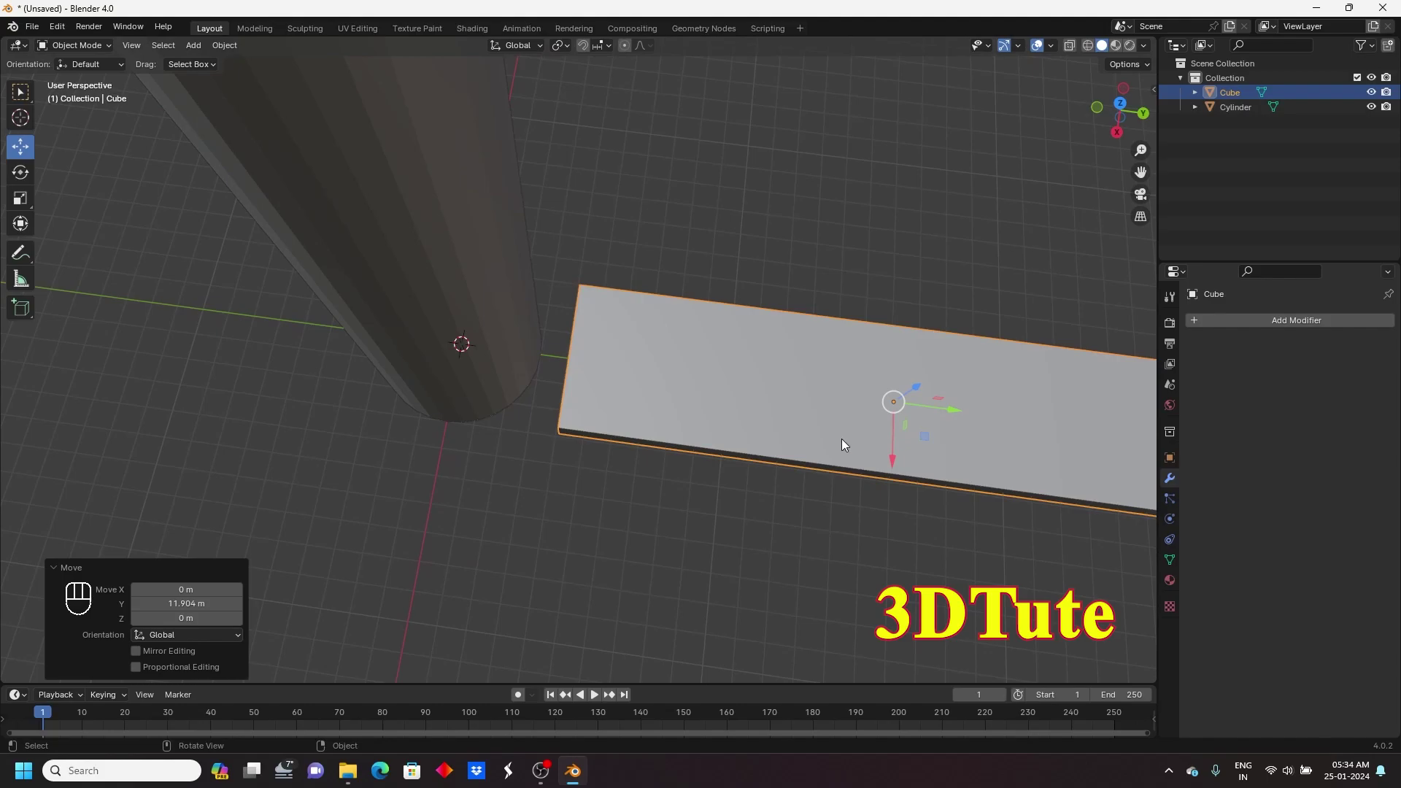
- In top view, move the plank by about -0.98 m along Y to close the gap to the cylinder
key("KP_7")
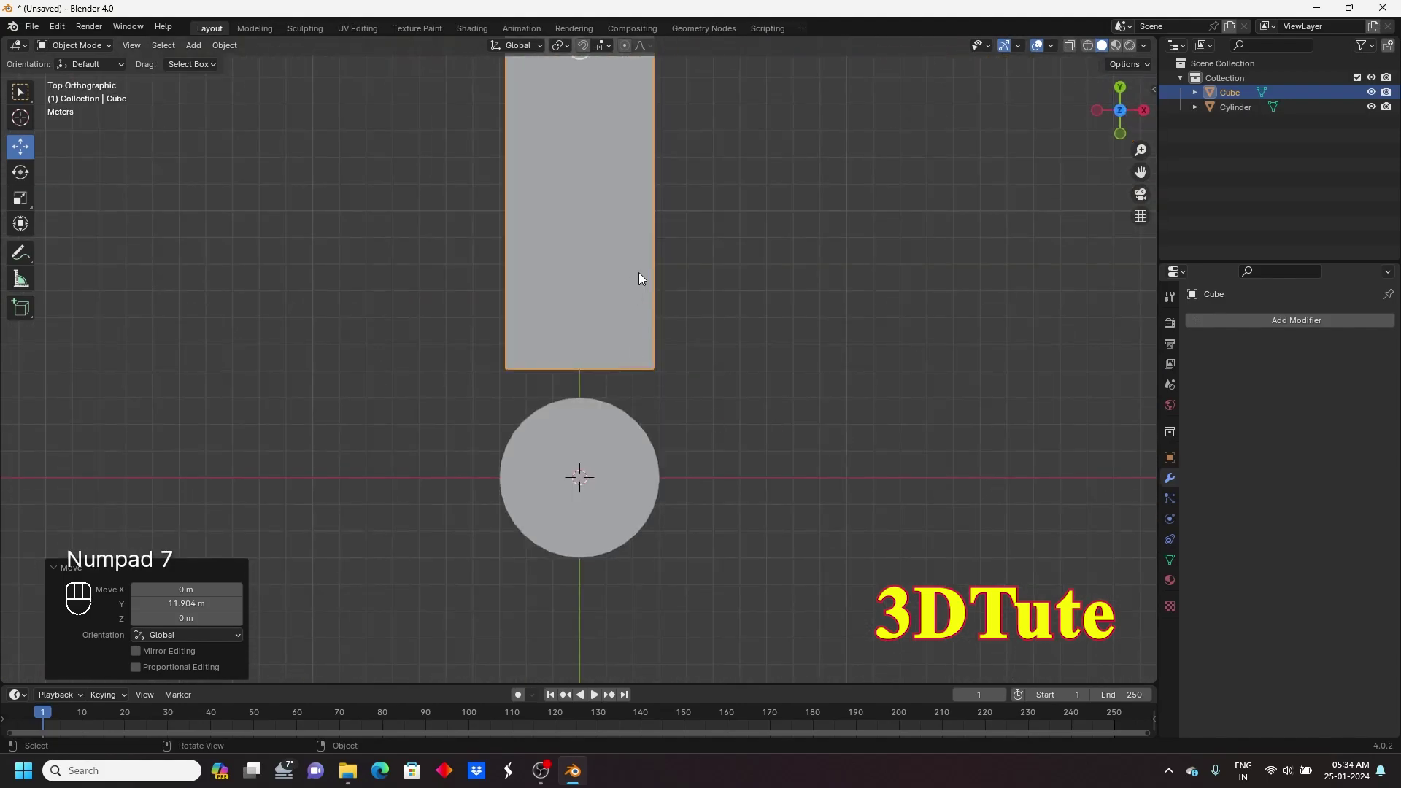
scroll(627, 191, "down", 2)
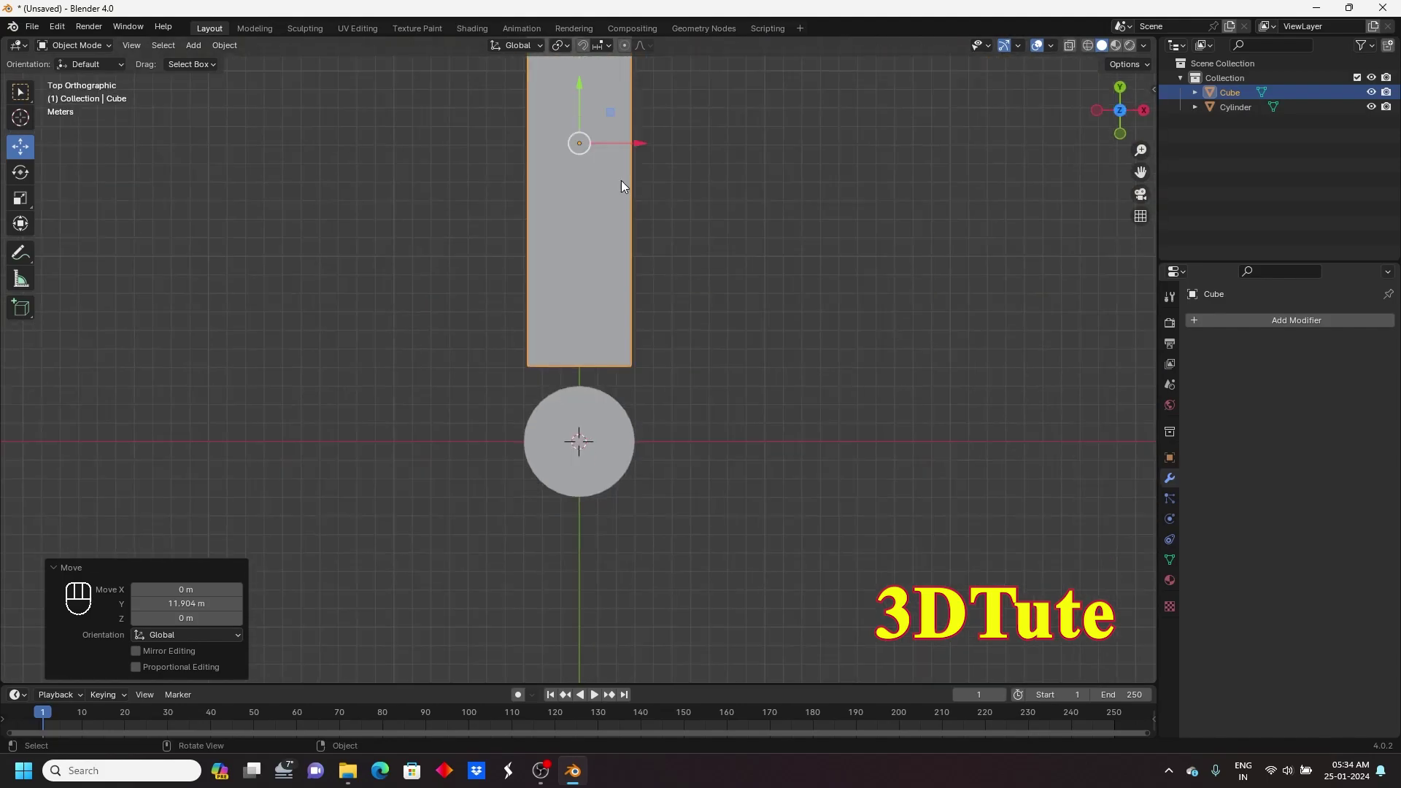
left_click_drag(579, 86, 580, 107)
middle_click_drag(580, 107, 692, 385)
- Scale the plank to make it longer along Y and wider along X
scroll(617, 273, "down", 3)
left_click(20, 198)
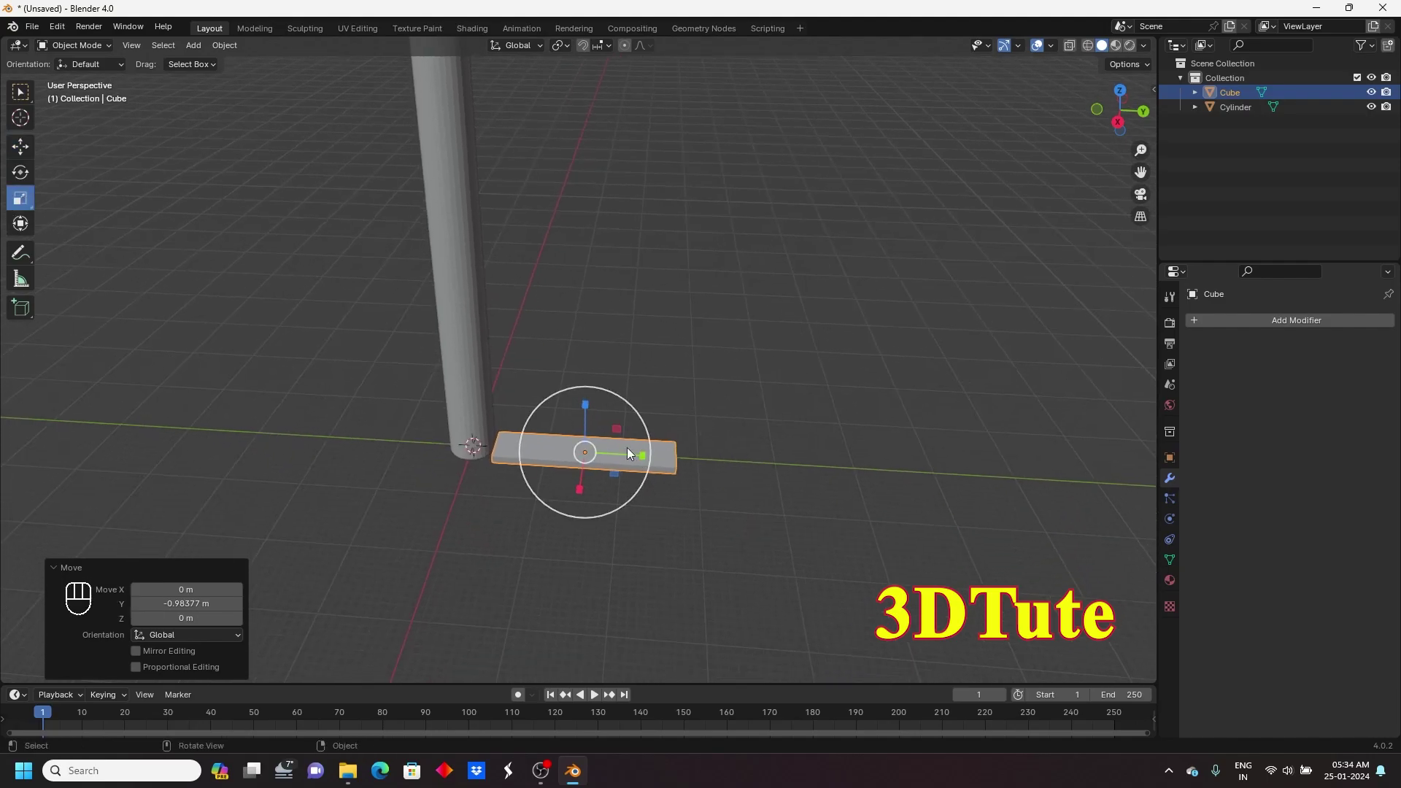
left_click_drag(646, 458, 680, 459)
middle_click_drag(681, 459, 645, 447)
left_click_drag(524, 484, 491, 506)
left_click_drag(598, 473, 612, 479)
left_click_drag(520, 483, 660, 547)
- Move the enlarged plank by about 8.26 m along Y so its inner end meets the cylinder's side
left_click(22, 149)
scroll(585, 484, "up", 3)
middle_click_drag(628, 467, 641, 409)
scroll(589, 454, "up", 2)
mouse_move(588, 454)
middle_mouse_down()
mouse_move(537, 453)
mouse_move(575, 457)
middle_mouse_up()
scroll(616, 442, "down", 2)
middle_click_drag(621, 442, 723, 337, "shift")
scroll(540, 392, "up", 2)
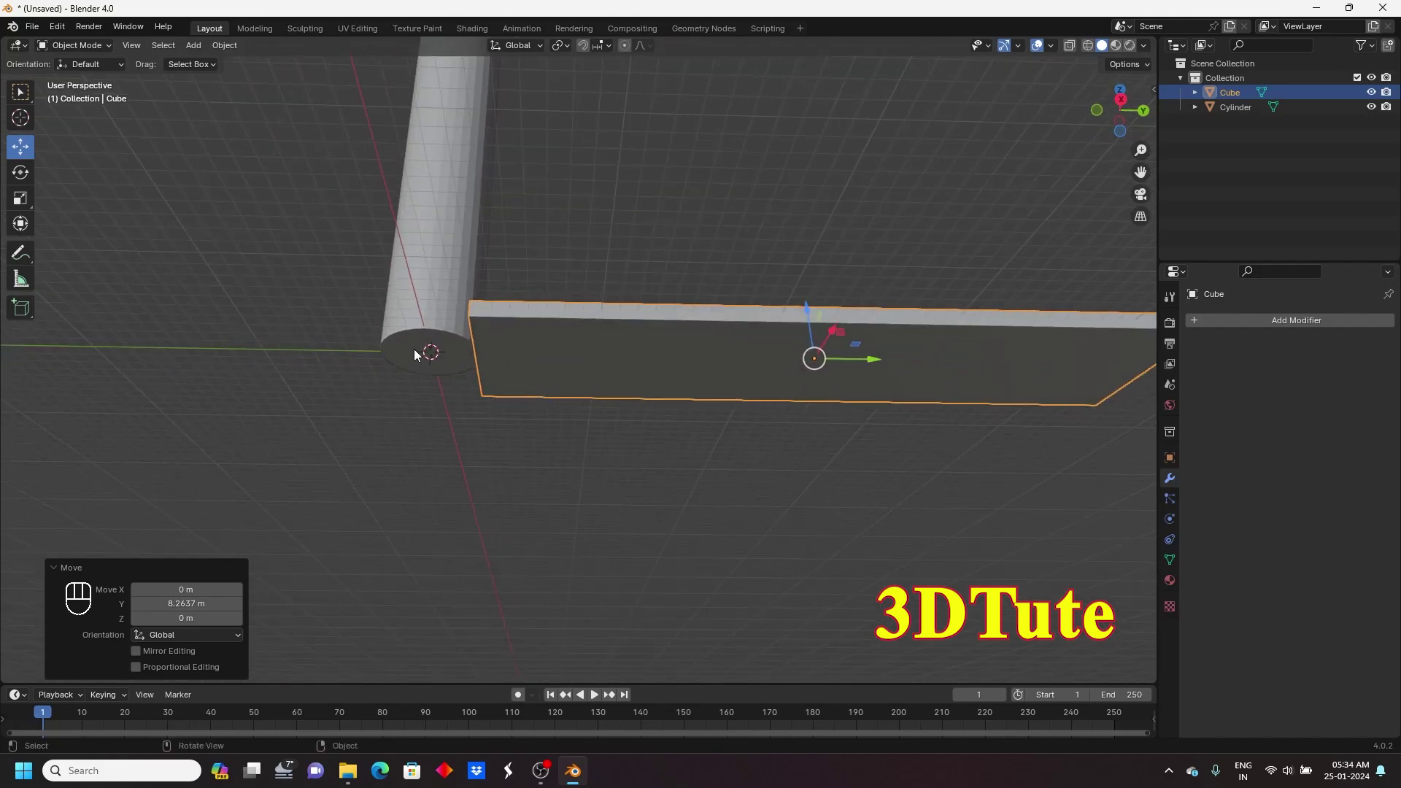
- Set the plank's origin to the 3D cursor at the centre of the cylinder's base
middle_click_drag(636, 367, 637, 331)
left_click(496, 314)
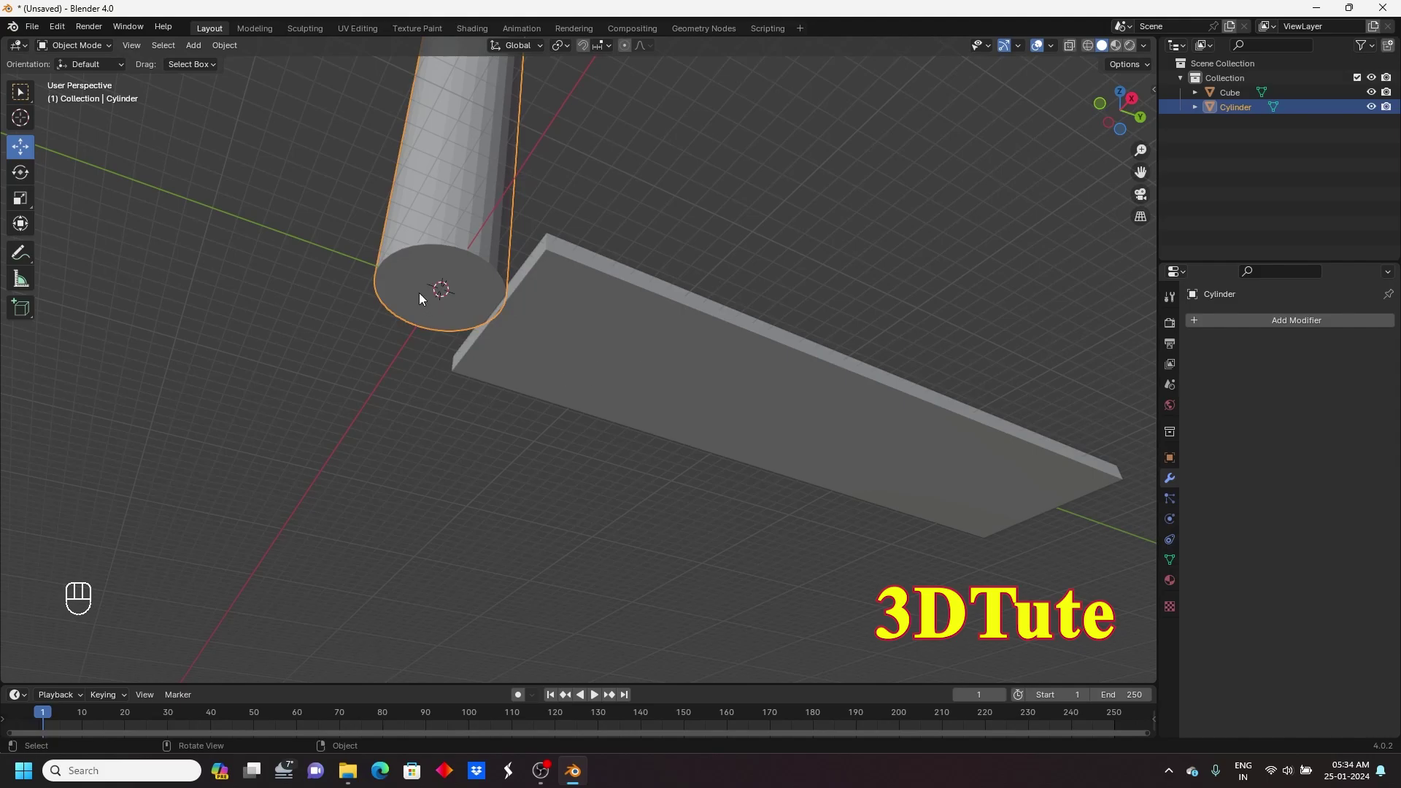
middle_click_drag(427, 289, 641, 380)
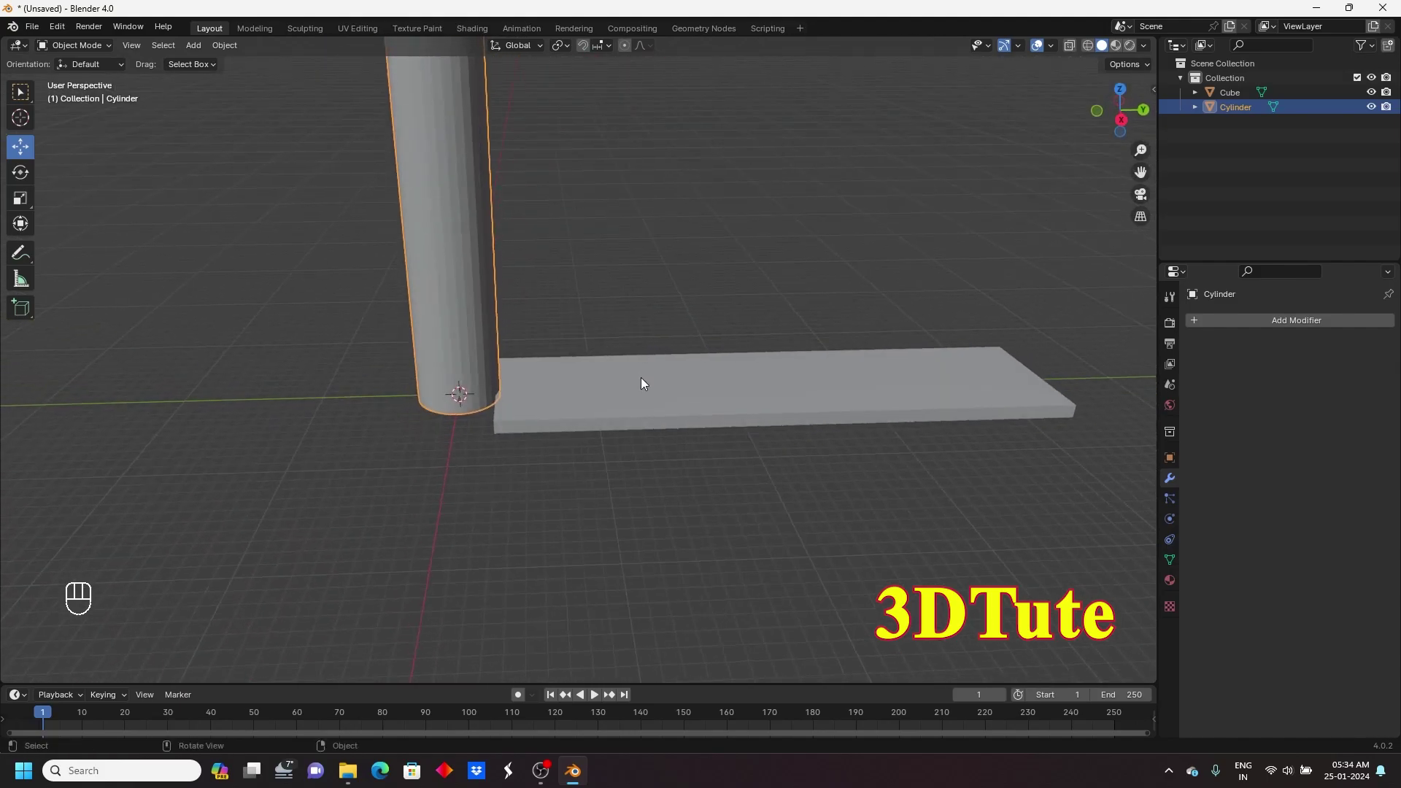
left_click(641, 380)
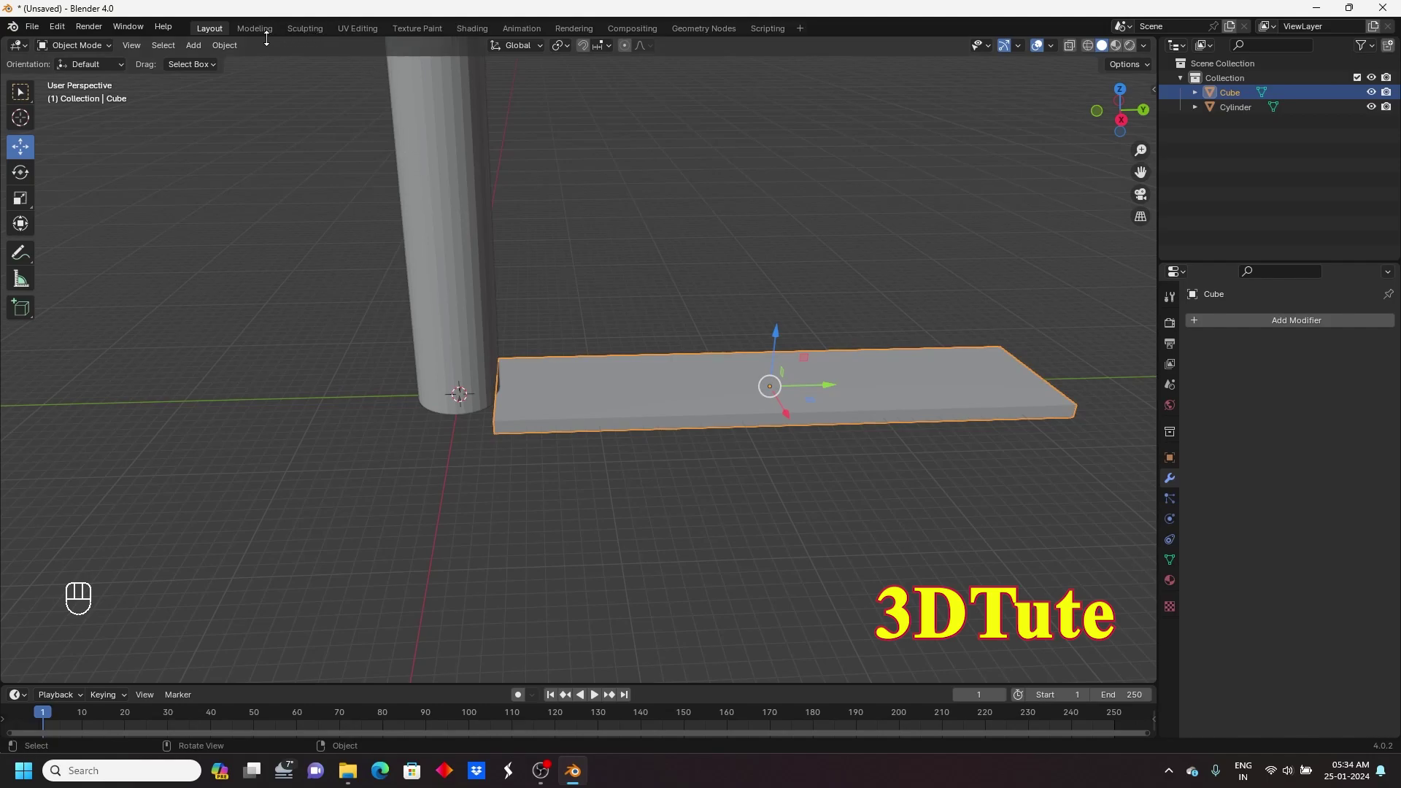
left_click(226, 45)
mouse_move(265, 76)
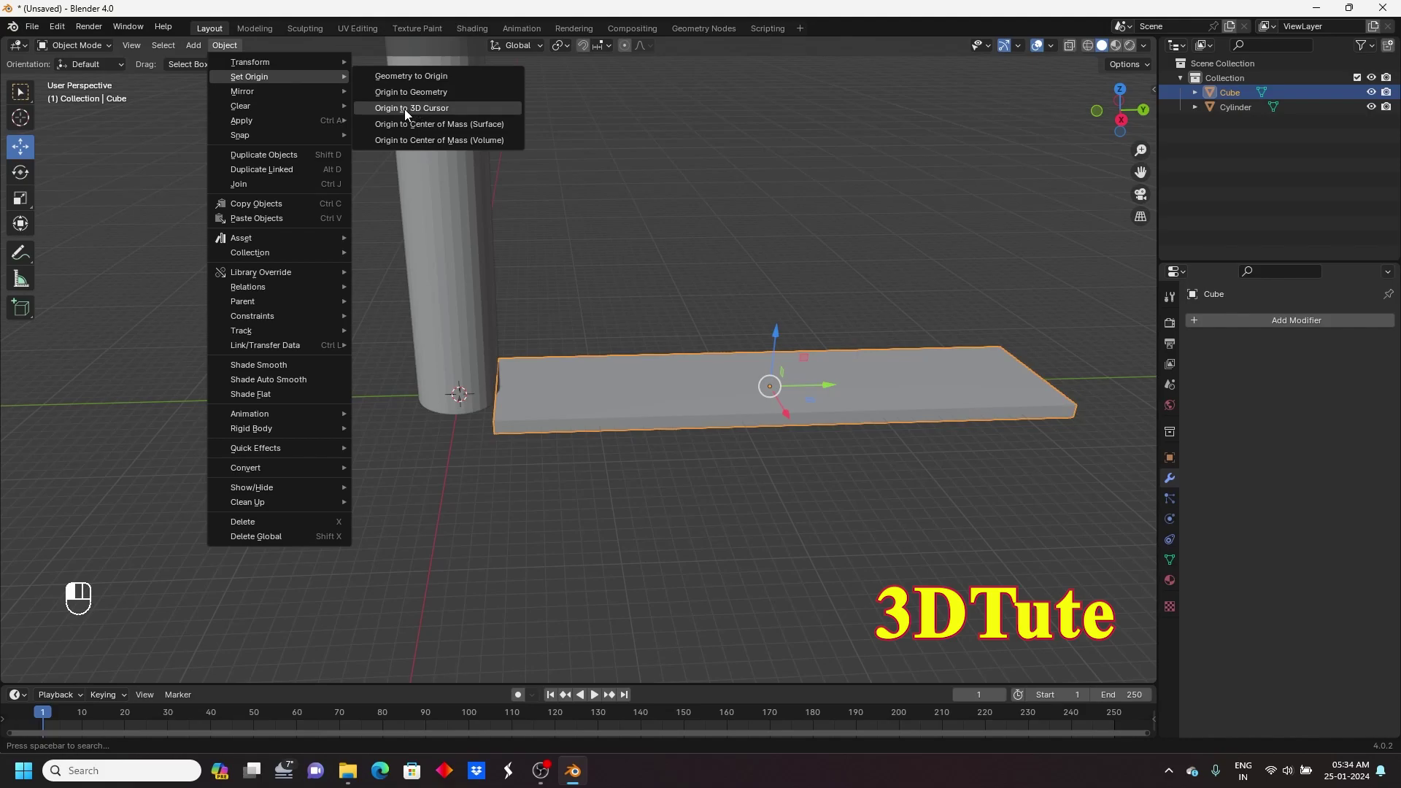
left_click(433, 106)
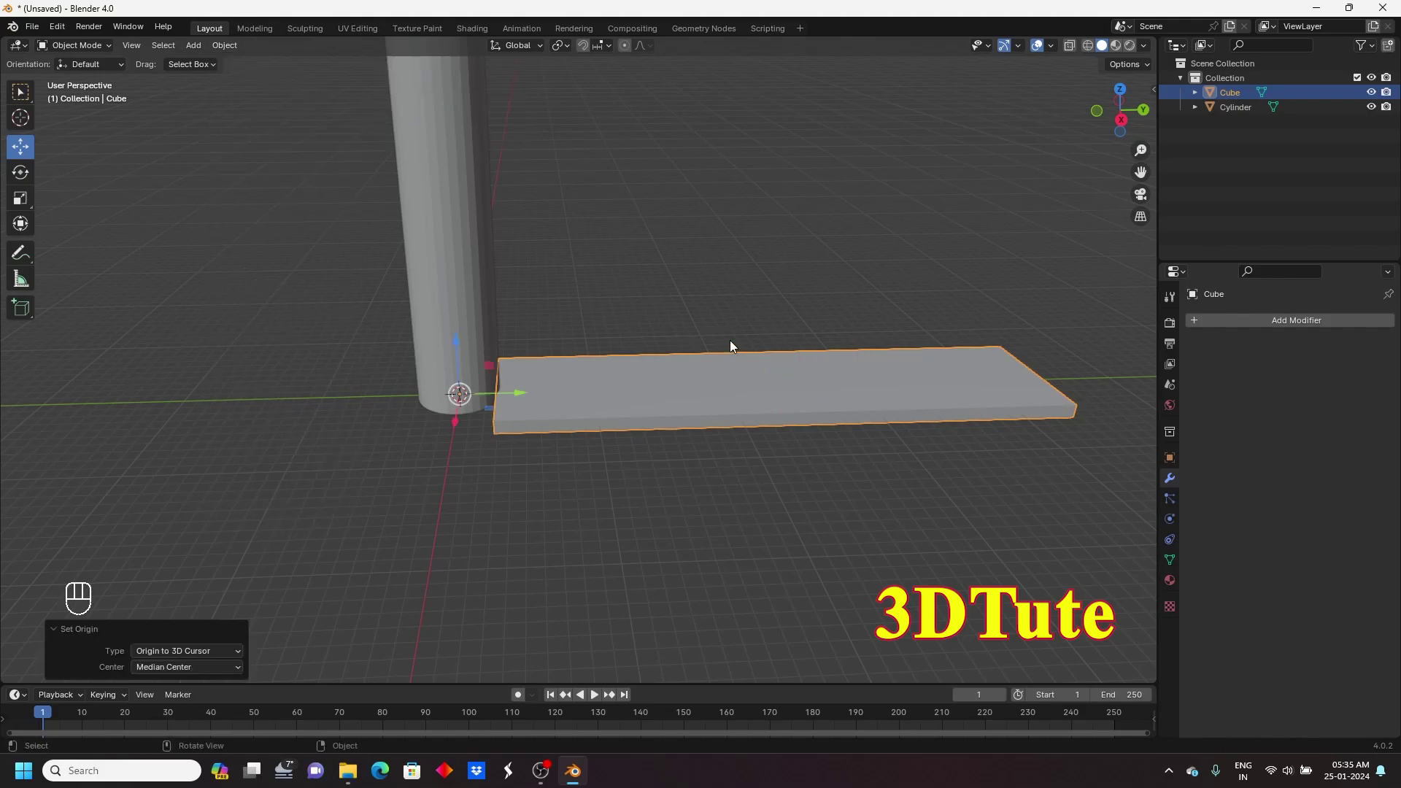
mouse_move(510, 403)
middle_mouse_down()
mouse_move(538, 279)
mouse_move(503, 381)
middle_mouse_up()
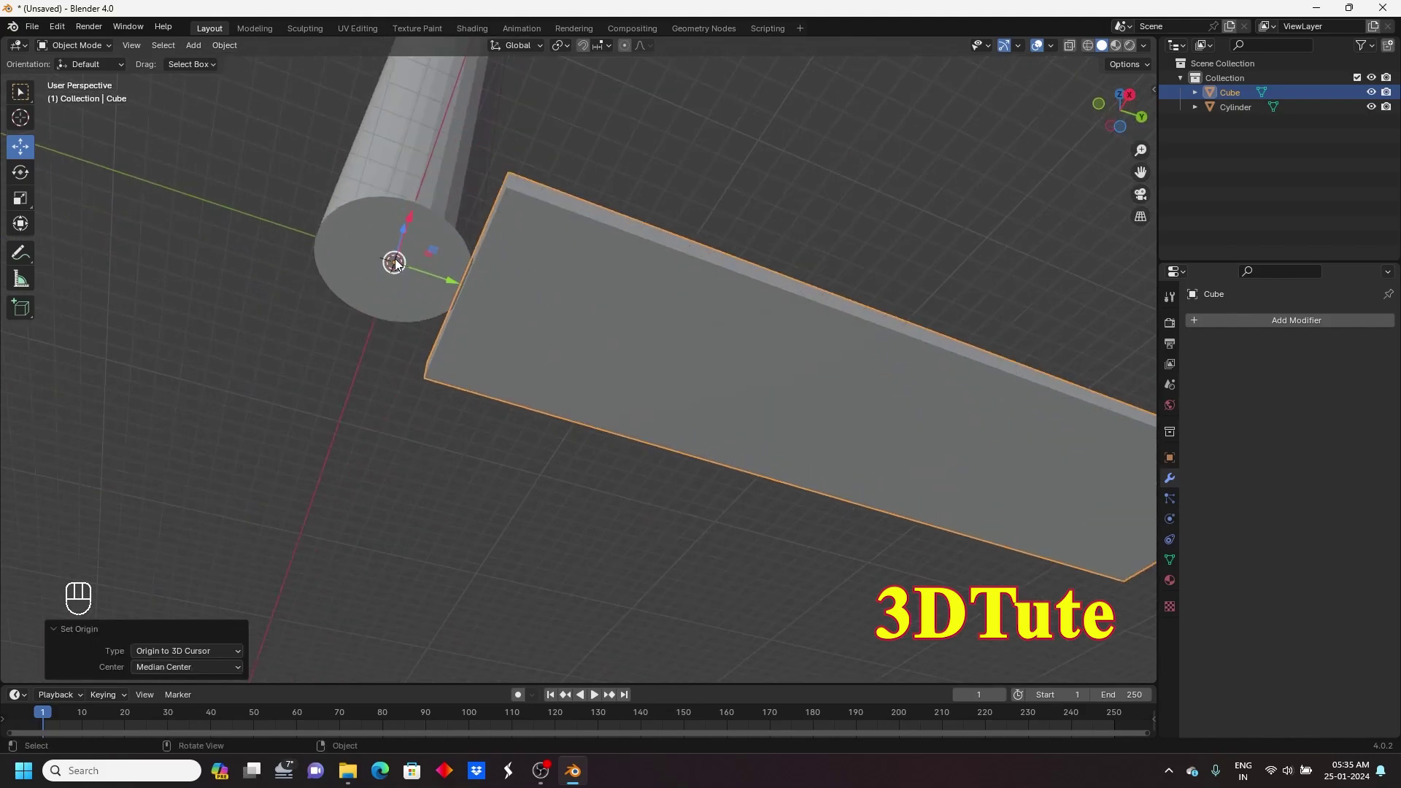
middle_click_drag(638, 304, 617, 409)
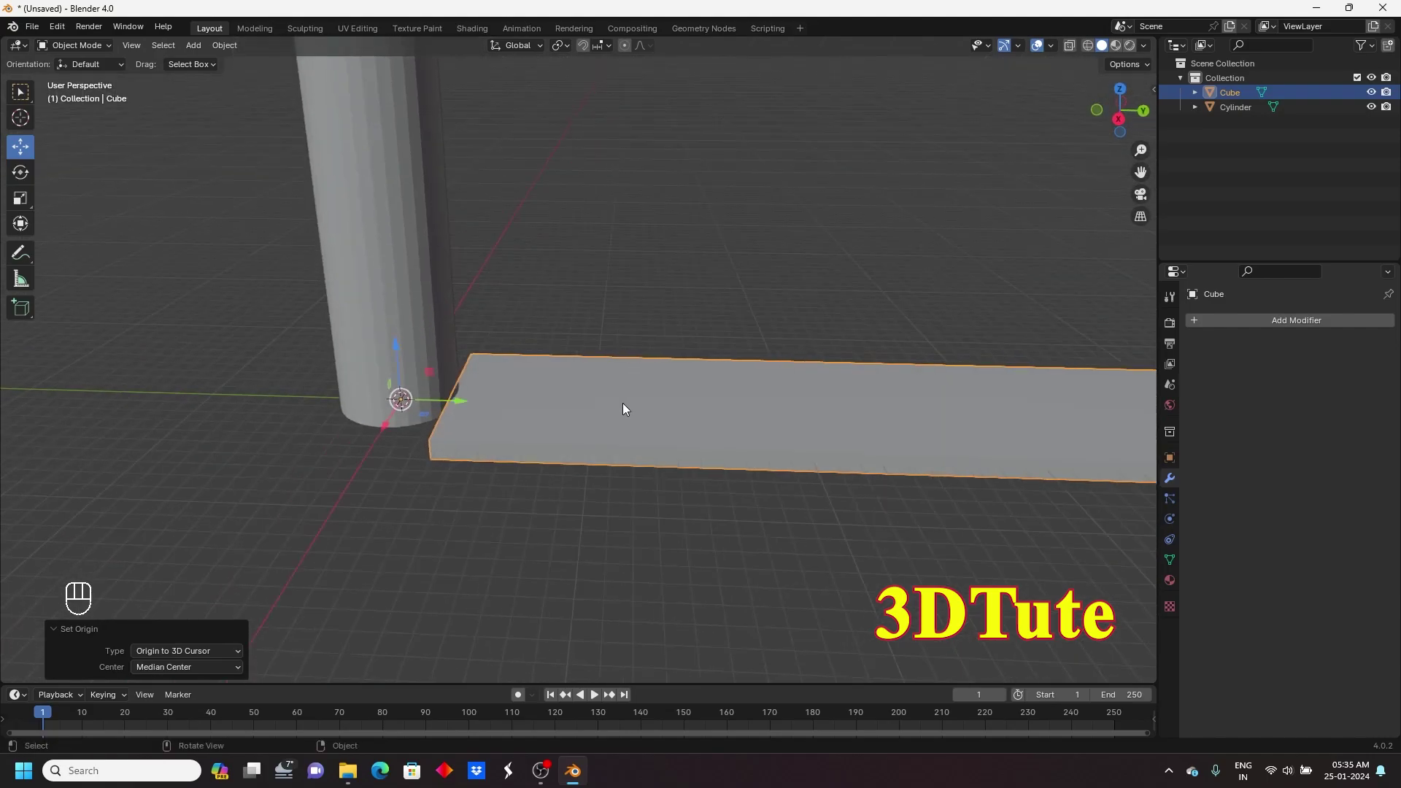
- Try rotating the plank around the cylinder's vertical axis about its new origin and undo the rotation
scroll(623, 407, "down", 3)
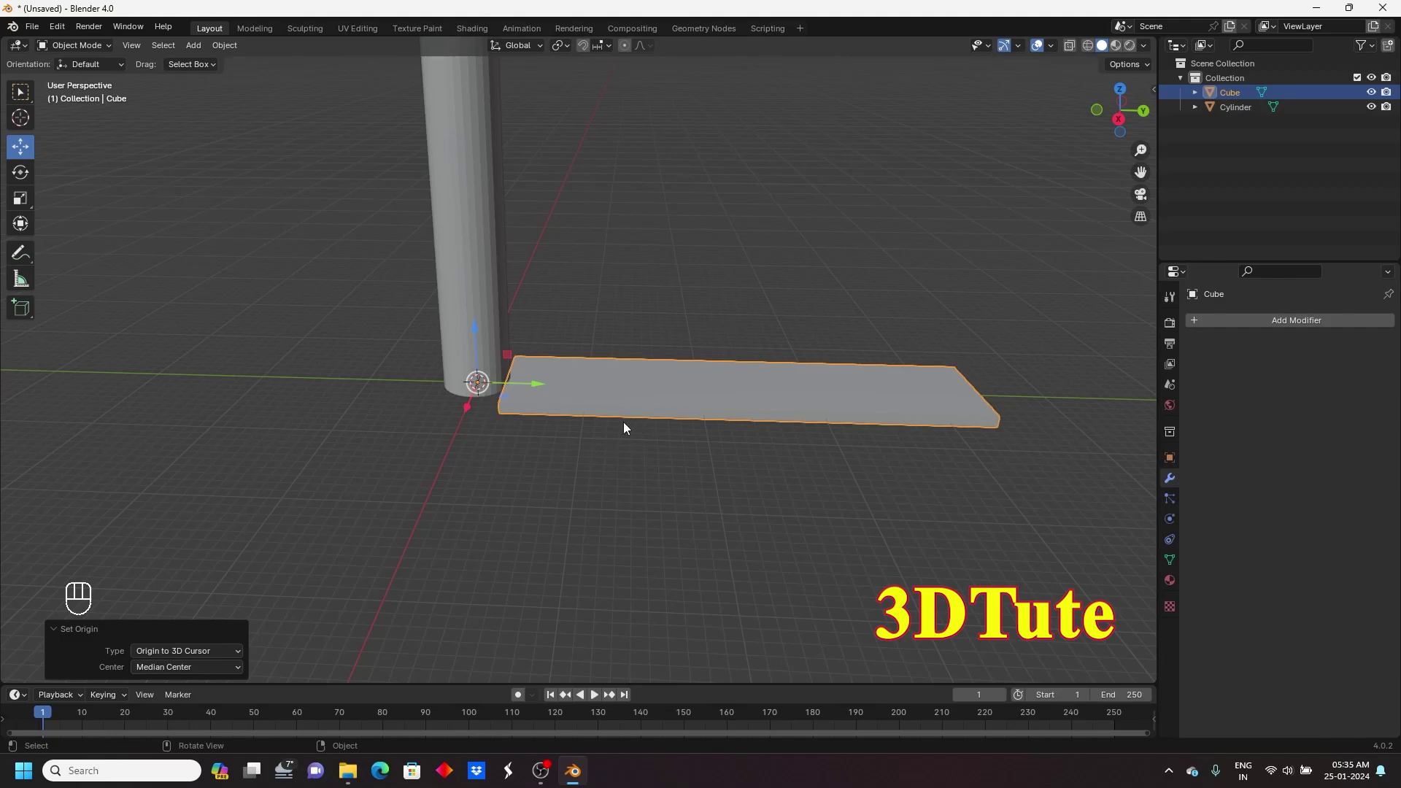
middle_click_drag(742, 395, 501, 381)
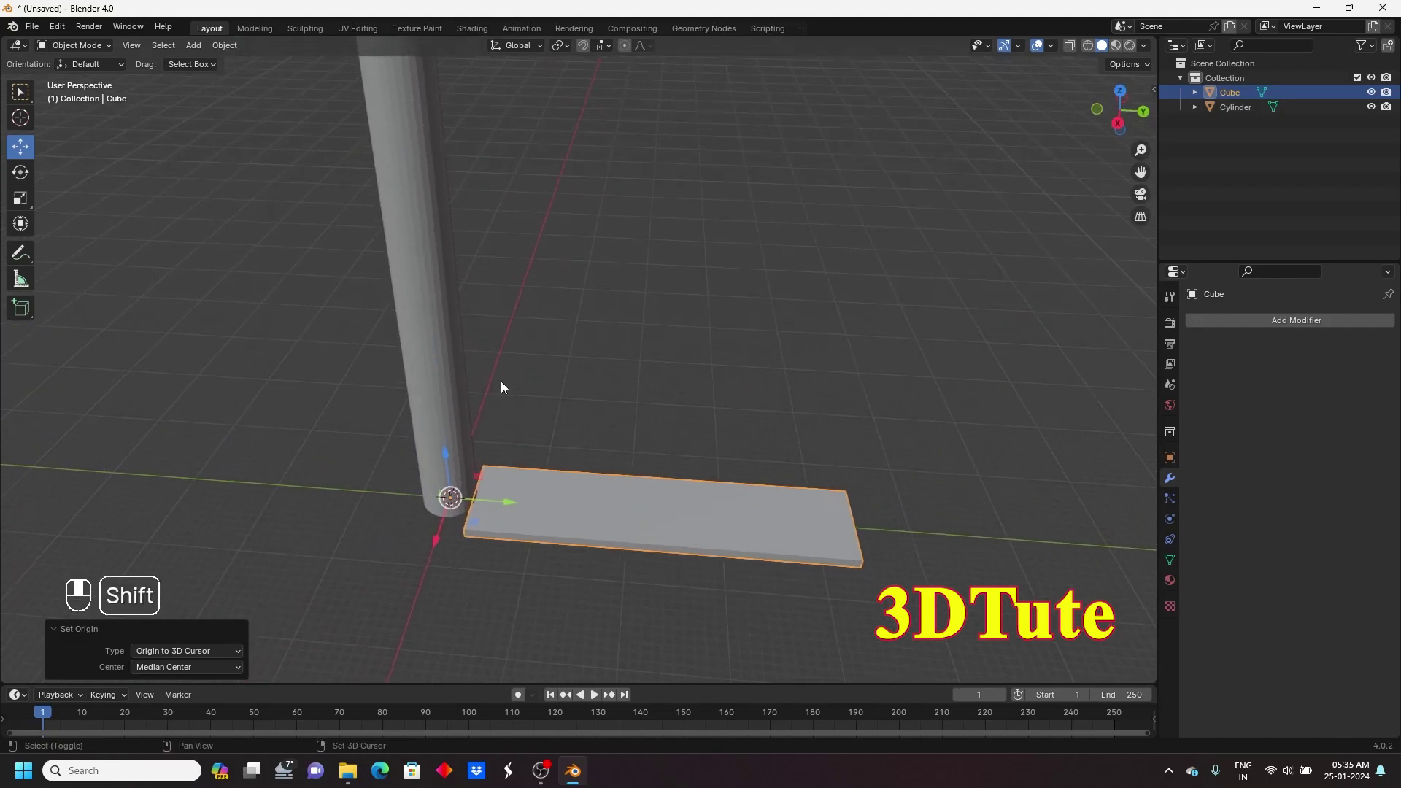
left_click(21, 173)
left_click_drag(407, 527, 479, 524)
key("ctrl+z")
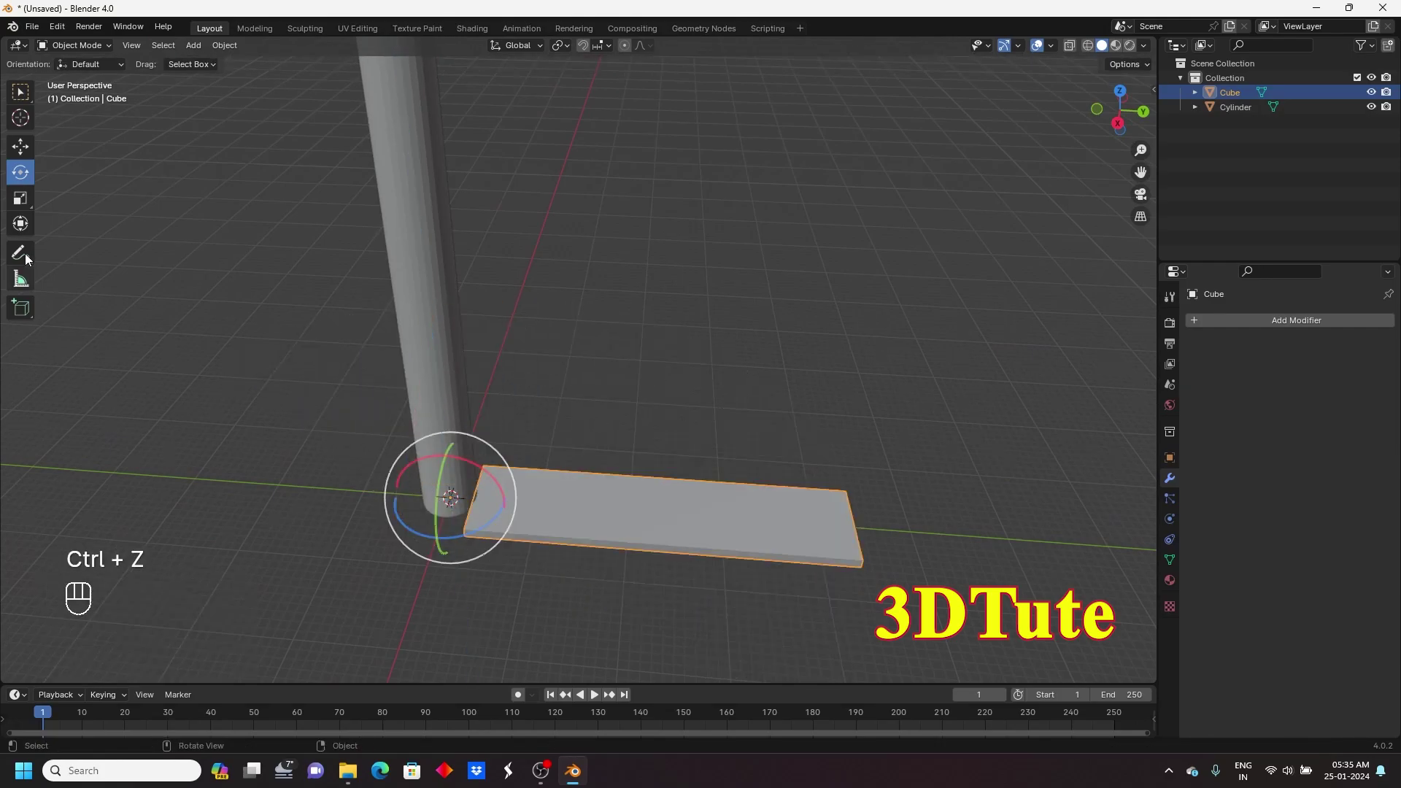
left_click(21, 152)
- Add an Array modifier to the plank
scroll(460, 442, "down", 3)
middle_click_drag(773, 485, 741, 536, "shift")
middle_click_drag(703, 451, 577, 398)
scroll(683, 424, "down", 2)
left_click(1296, 320)
mouse_move(1243, 316)
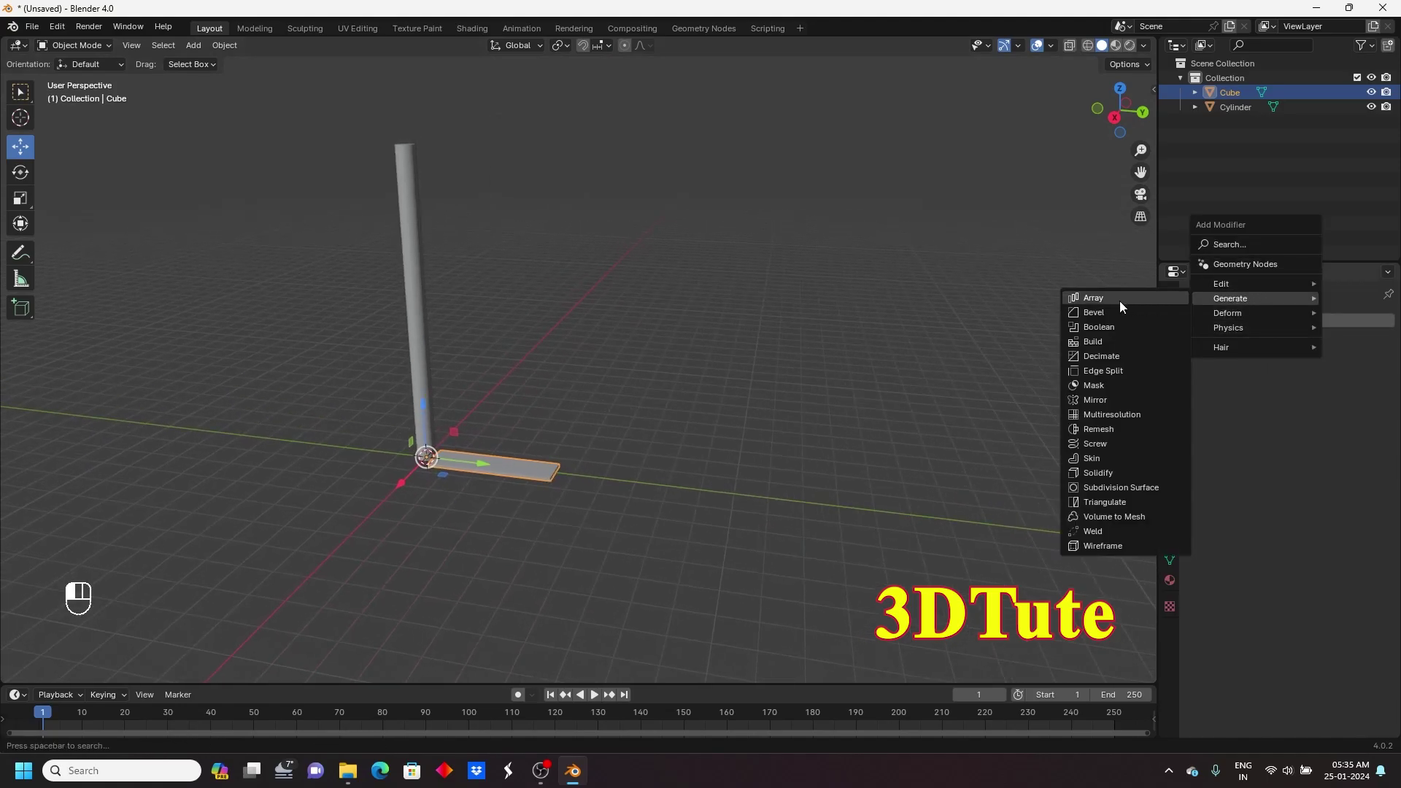
left_click(1120, 299)
- Examine the arrayed plank beside the cylinder's base from several angles, including the direction of the relative offset
scroll(612, 439, "up", 1)
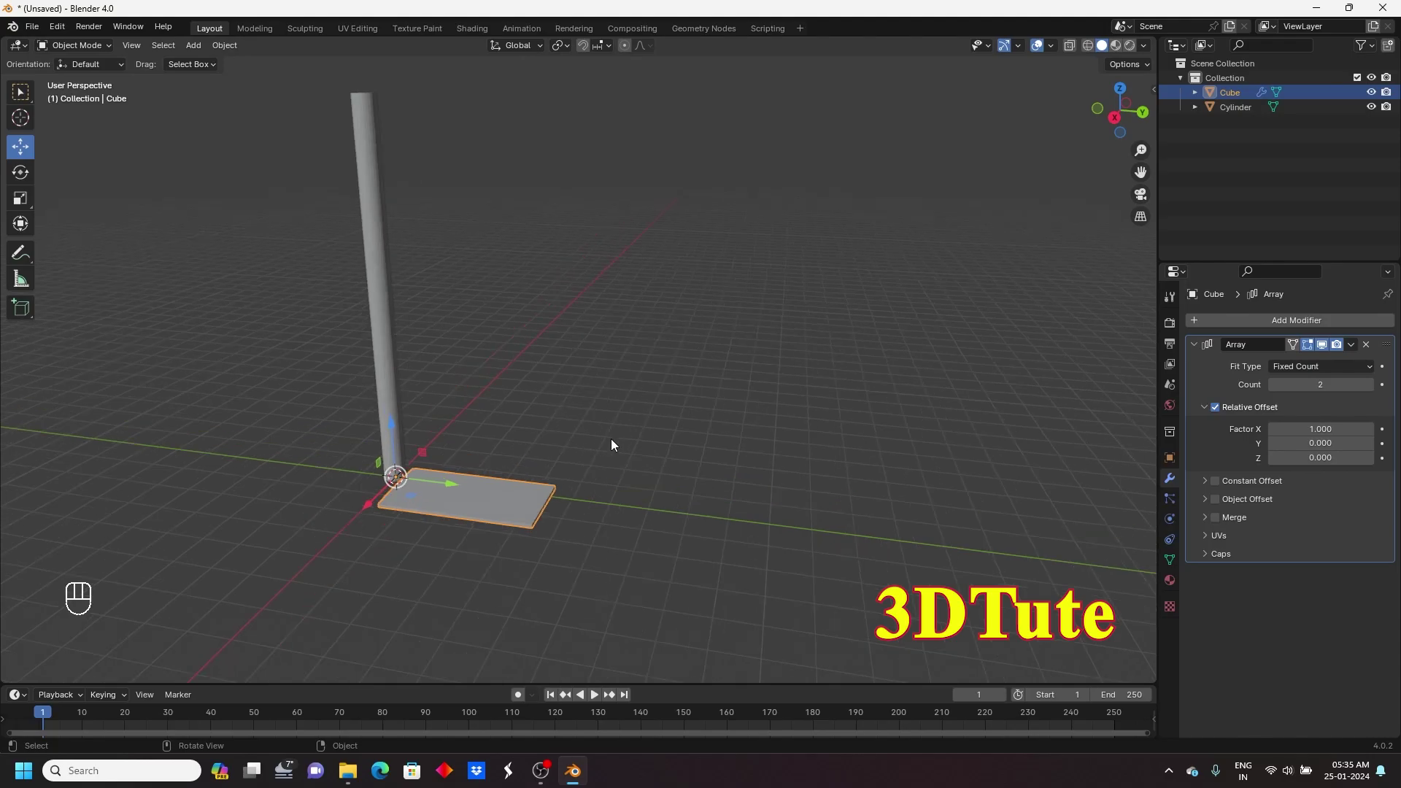
middle_click_drag(557, 367, 608, 418, "shift")
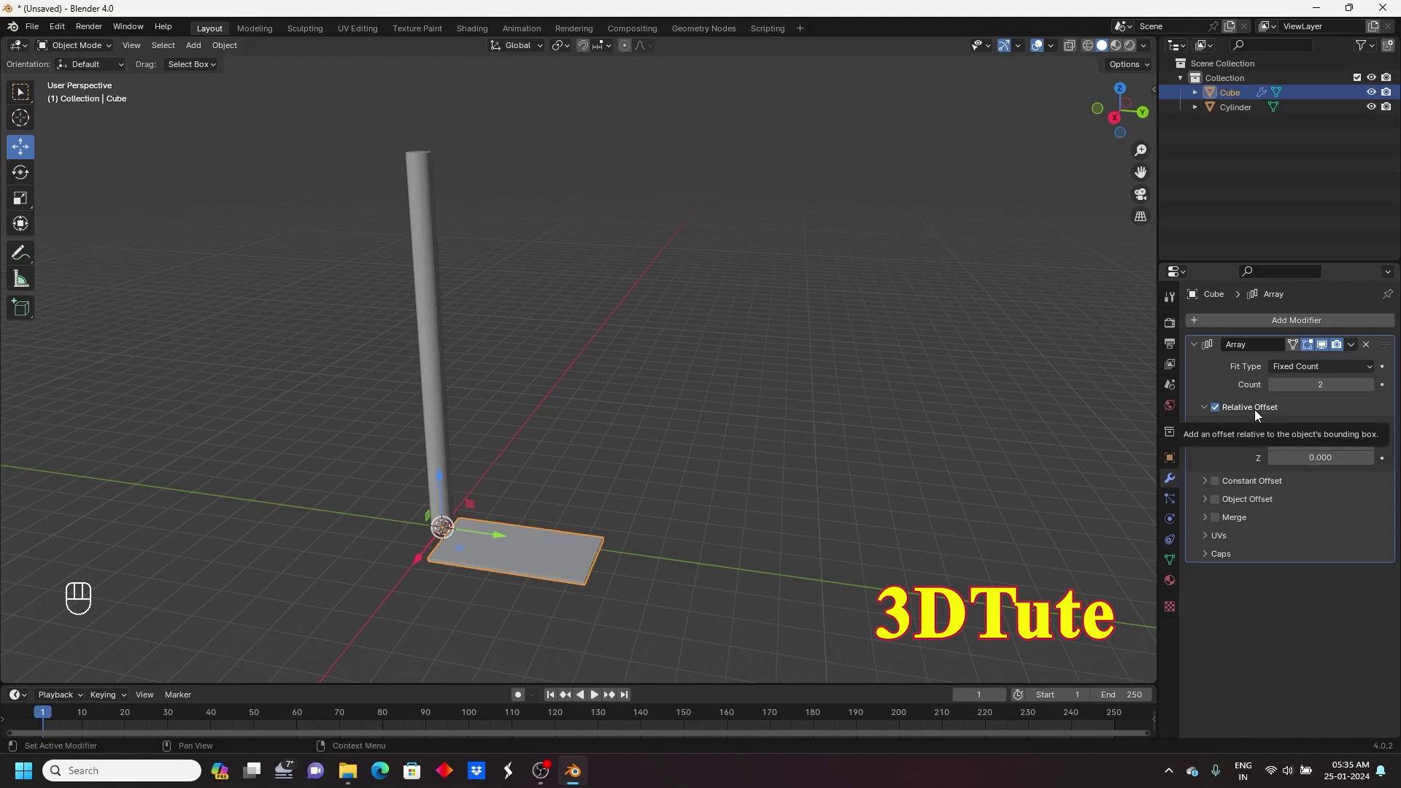
middle_click_drag(634, 513, 710, 425, "shift")
scroll(708, 428, "up", 5)
middle_click_drag(693, 483, 730, 414)
scroll(730, 414, "up", 3)
middle_click_drag(665, 450, 694, 440)
scroll(711, 536, "up", 1)
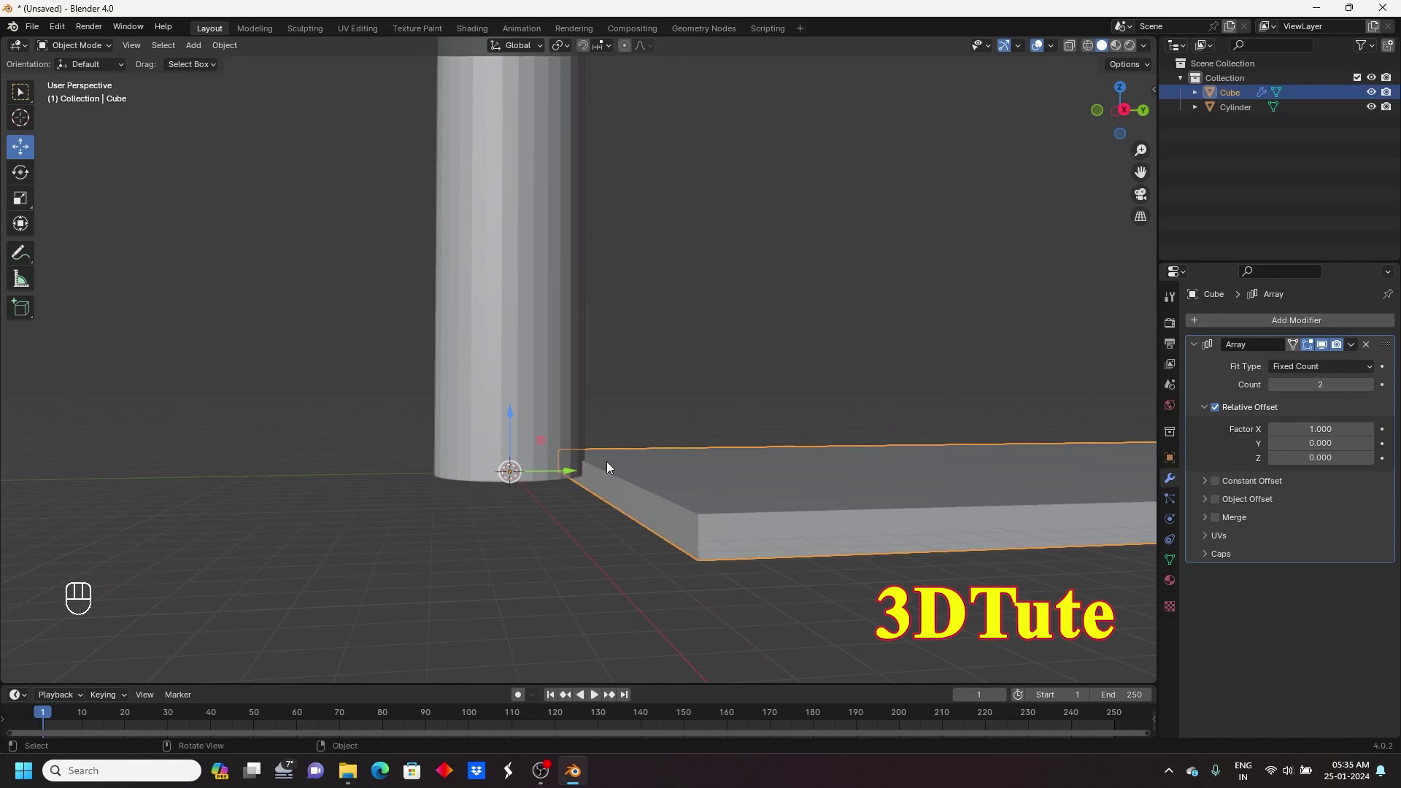
scroll(649, 479, "down", 2)
middle_click_drag(839, 441, 677, 408, "shift")
scroll(755, 401, "down", 4)
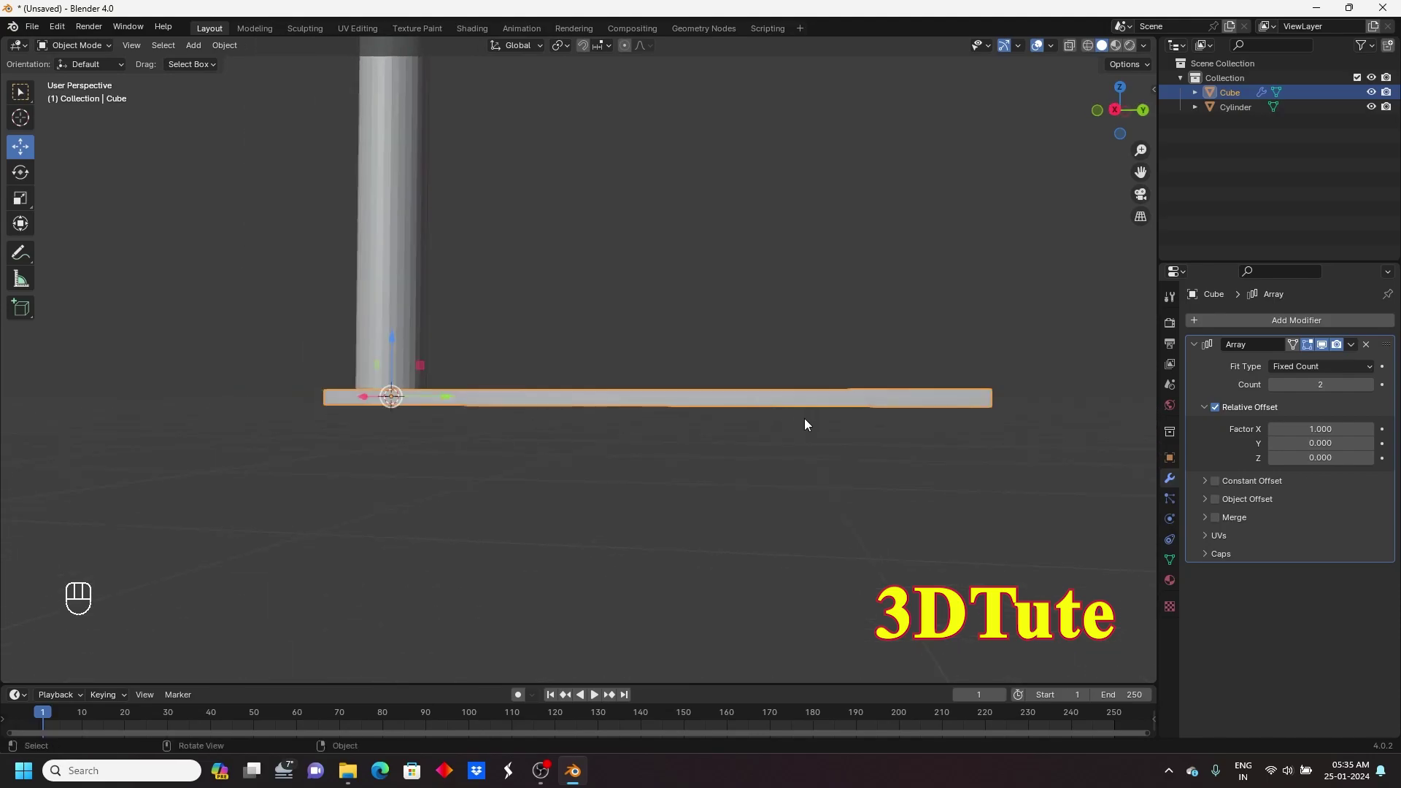
middle_click_drag(804, 418, 790, 449)
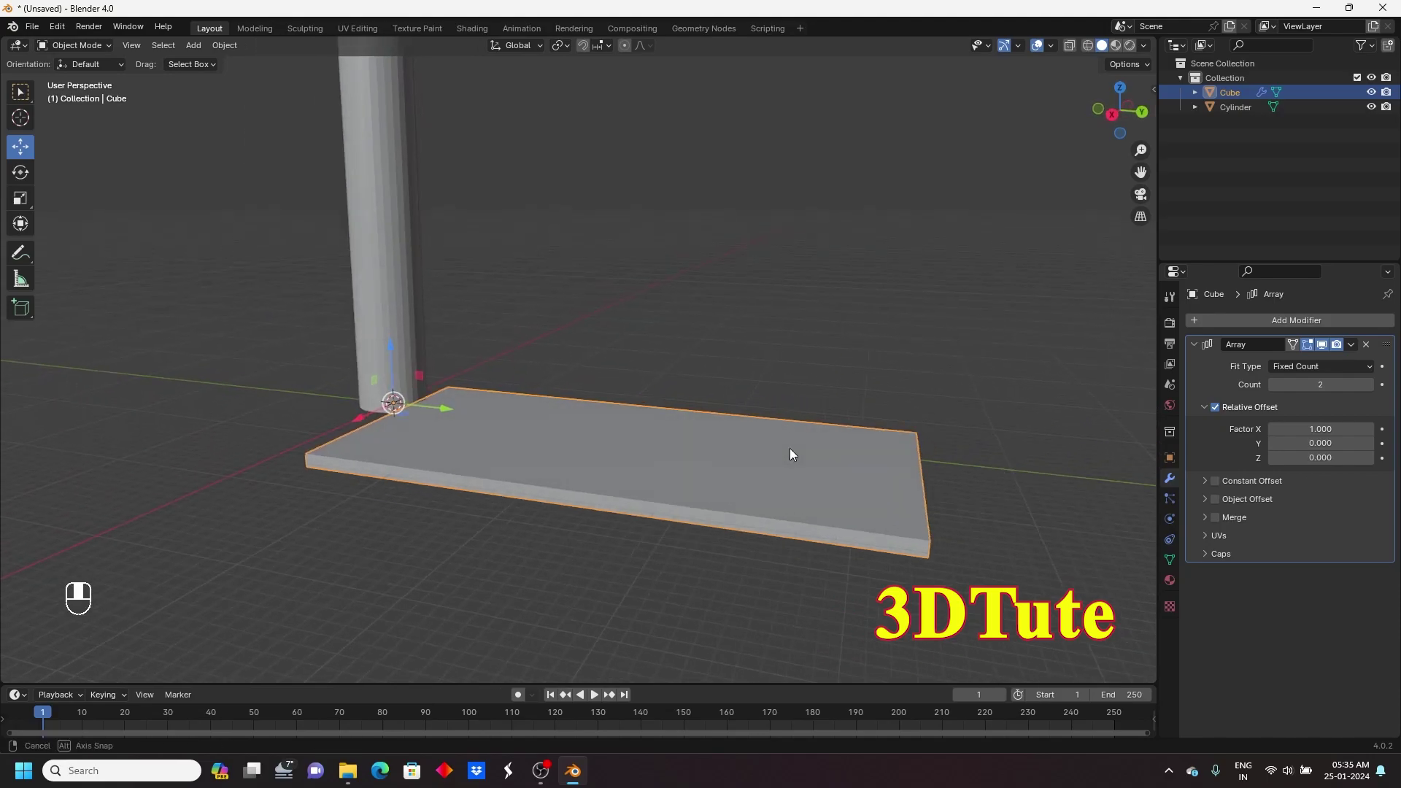
- Set the array's relative offset factors to 0 on X and 1 on Z so the planks stack vertically
left_click(1317, 429)
type("0")
key("Return")
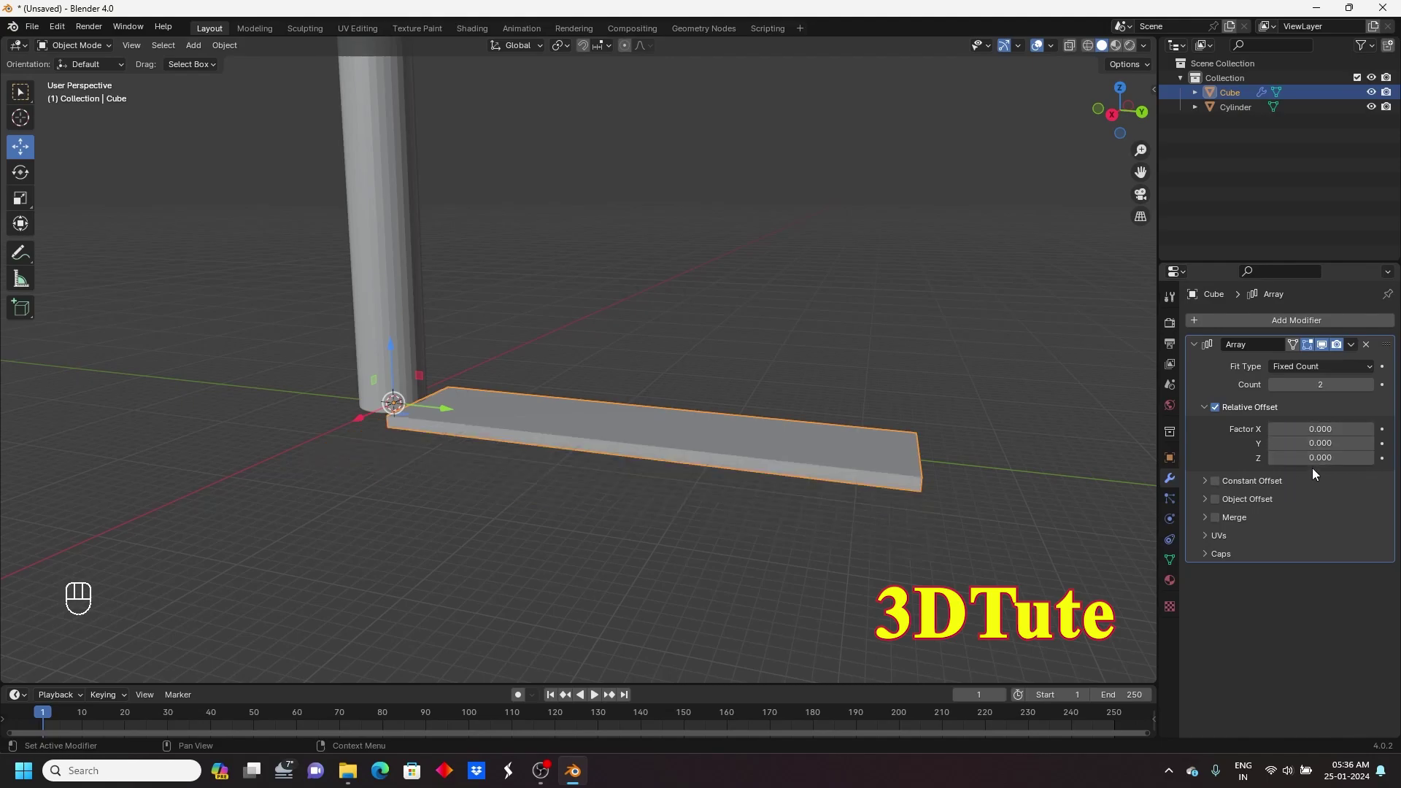
left_click(1317, 457)
type("9.3")
key("Return")
left_click_drag(1350, 460, 1308, 460)
left_click(1314, 463)
type("1")
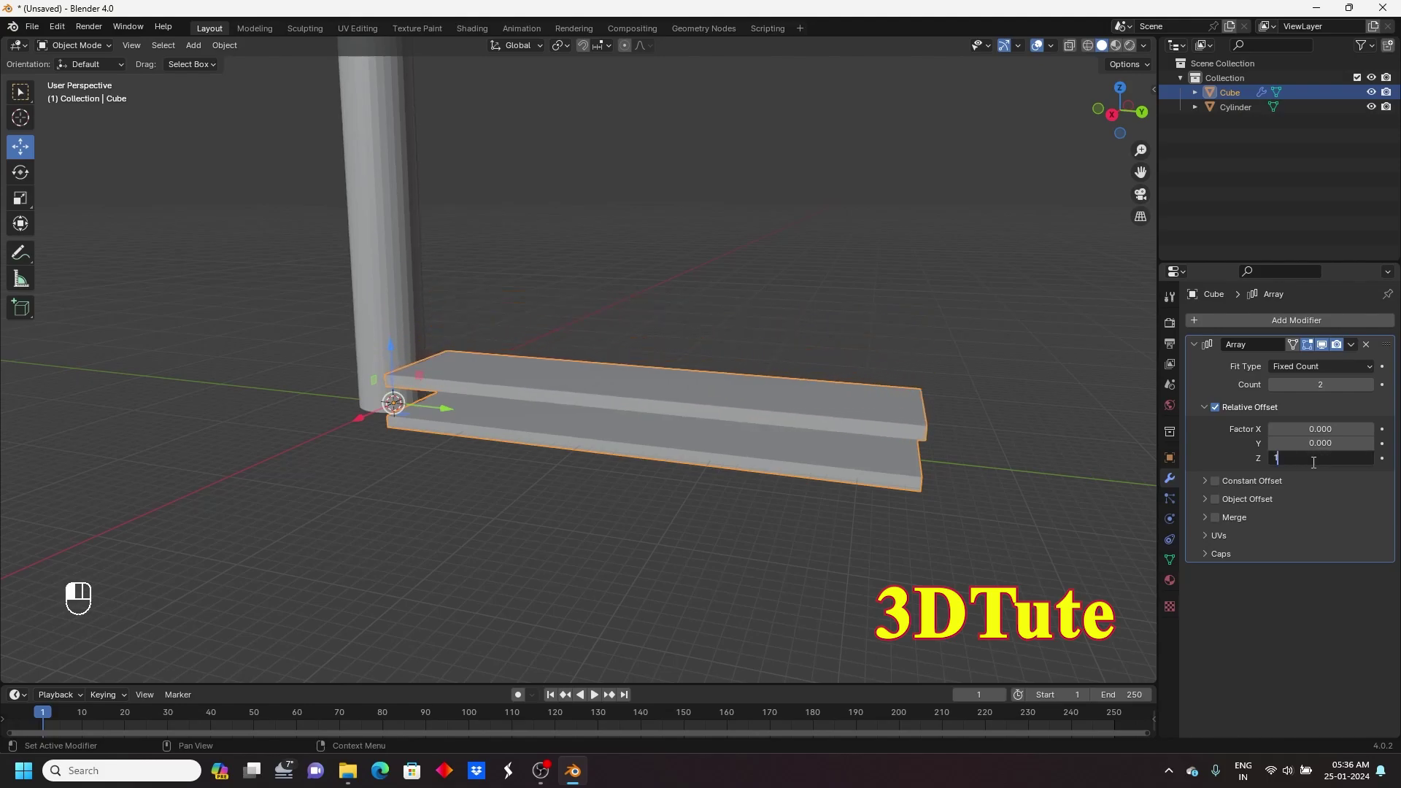
key("Return")
- Raise the array count to 99 so the stack of planks reaches about the cylinder's height
left_click_drag(1321, 384, 1349, 384)
scroll(713, 395, "down", 5)
middle_click_drag(637, 317, 661, 511, "shift")
mouse_move(1291, 385)
left_mouse_down()
mouse_move(1339, 384)
mouse_move(1307, 383)
left_mouse_up()
middle_click_drag(873, 386, 675, 391)
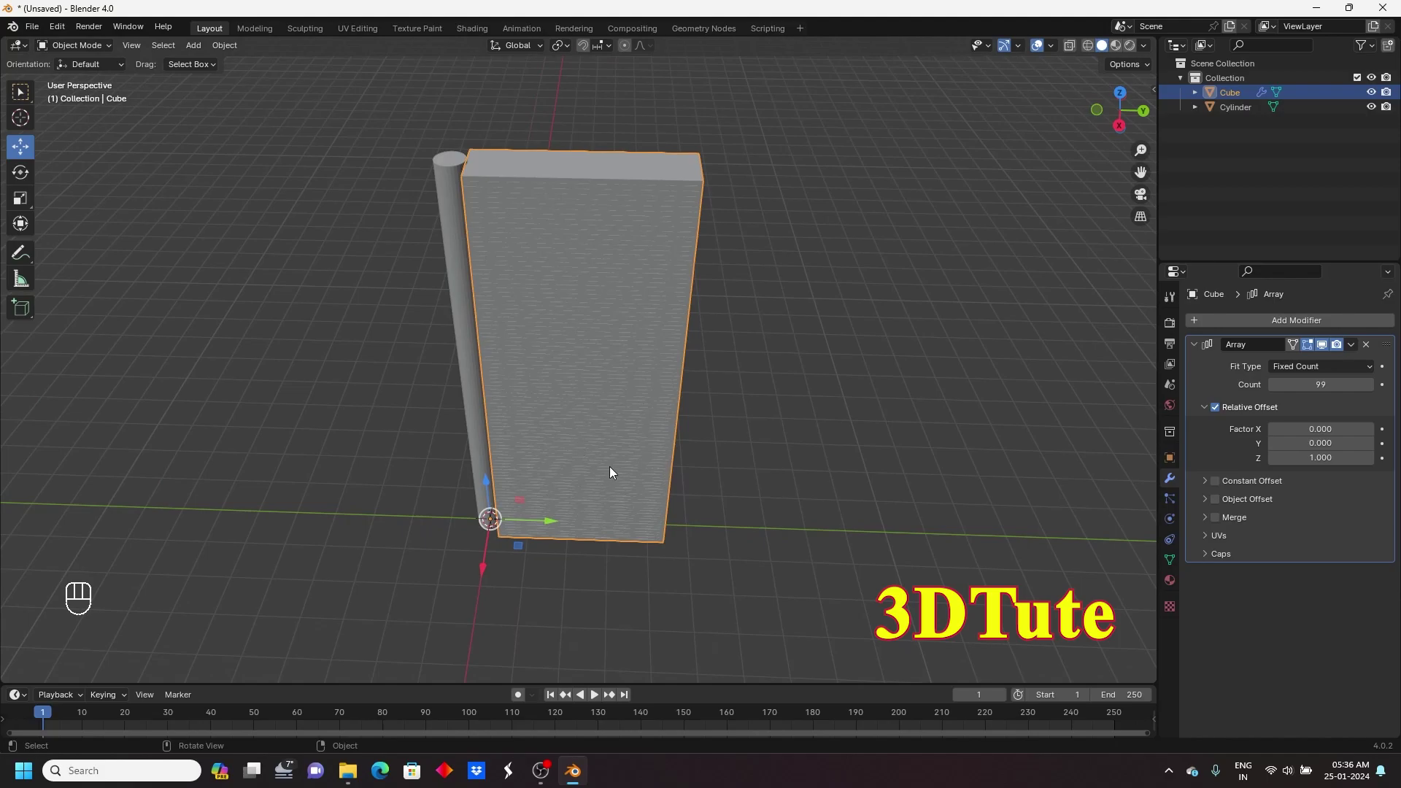
middle_click_drag(602, 478, 513, 532)
scroll(435, 594, "up", 3)
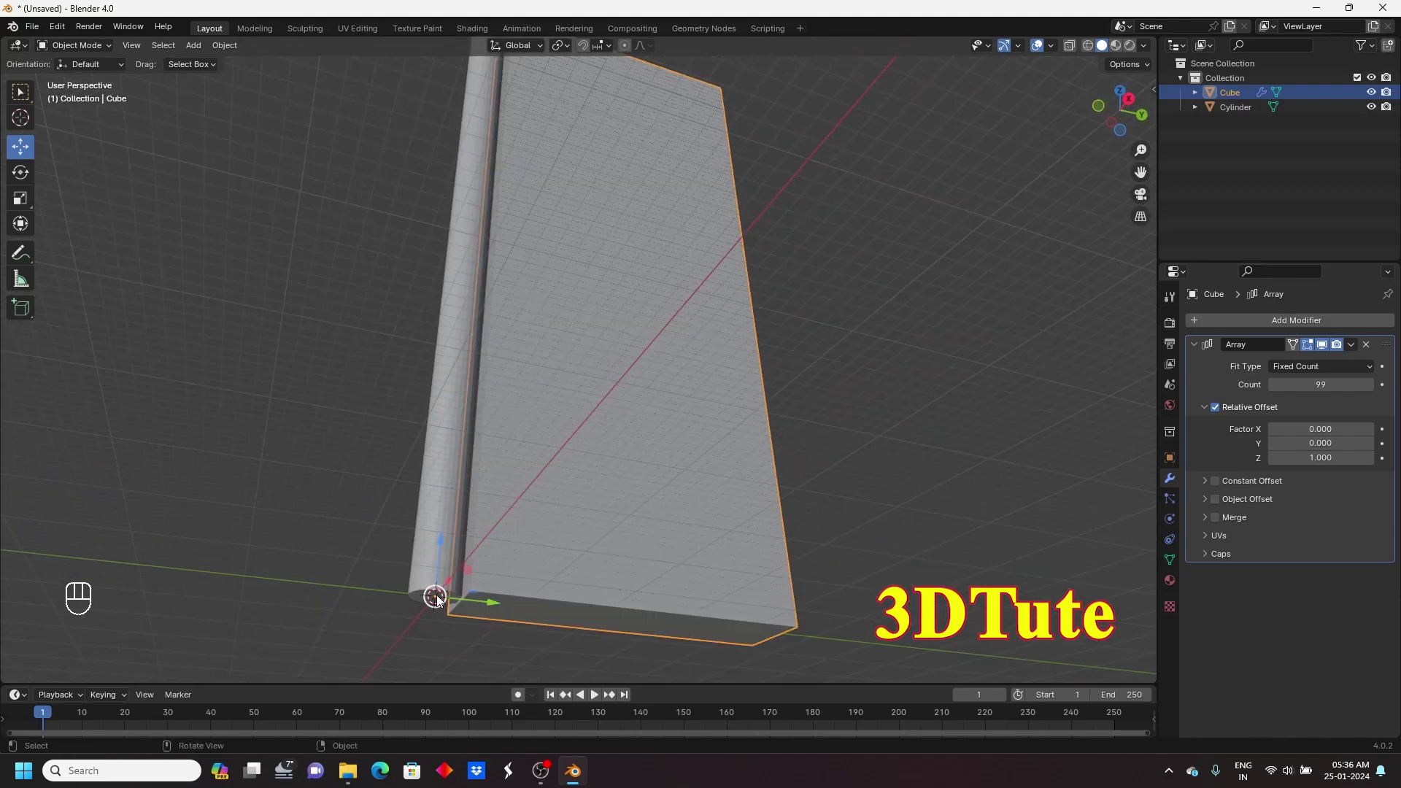
scroll(632, 494, "down", 3)
middle_click_drag(632, 494, 630, 419)
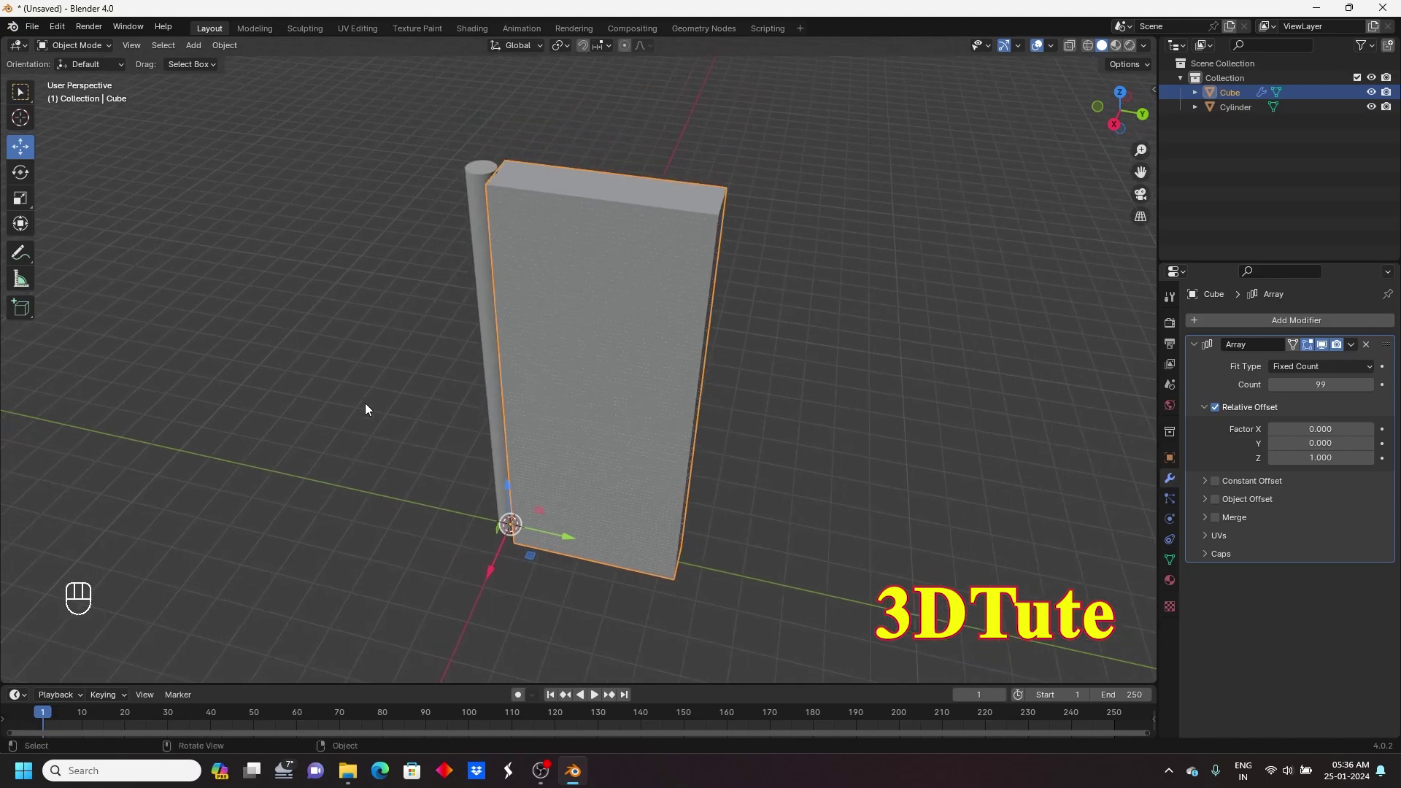
- Add a Plain Axes empty at the 3D cursor in the centre of the cylinder's base
key("shift+a")
mouse_move(358, 354)
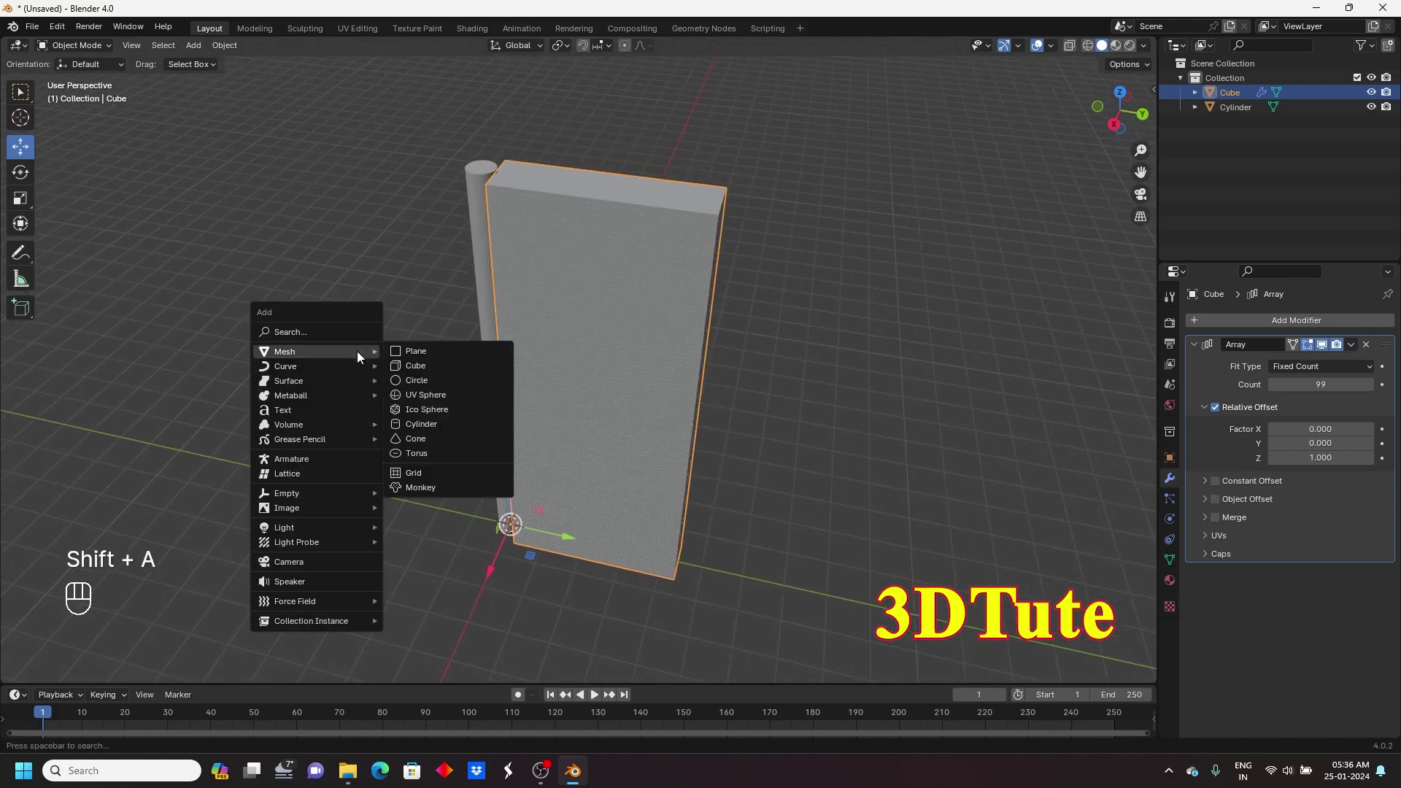
mouse_move(356, 496)
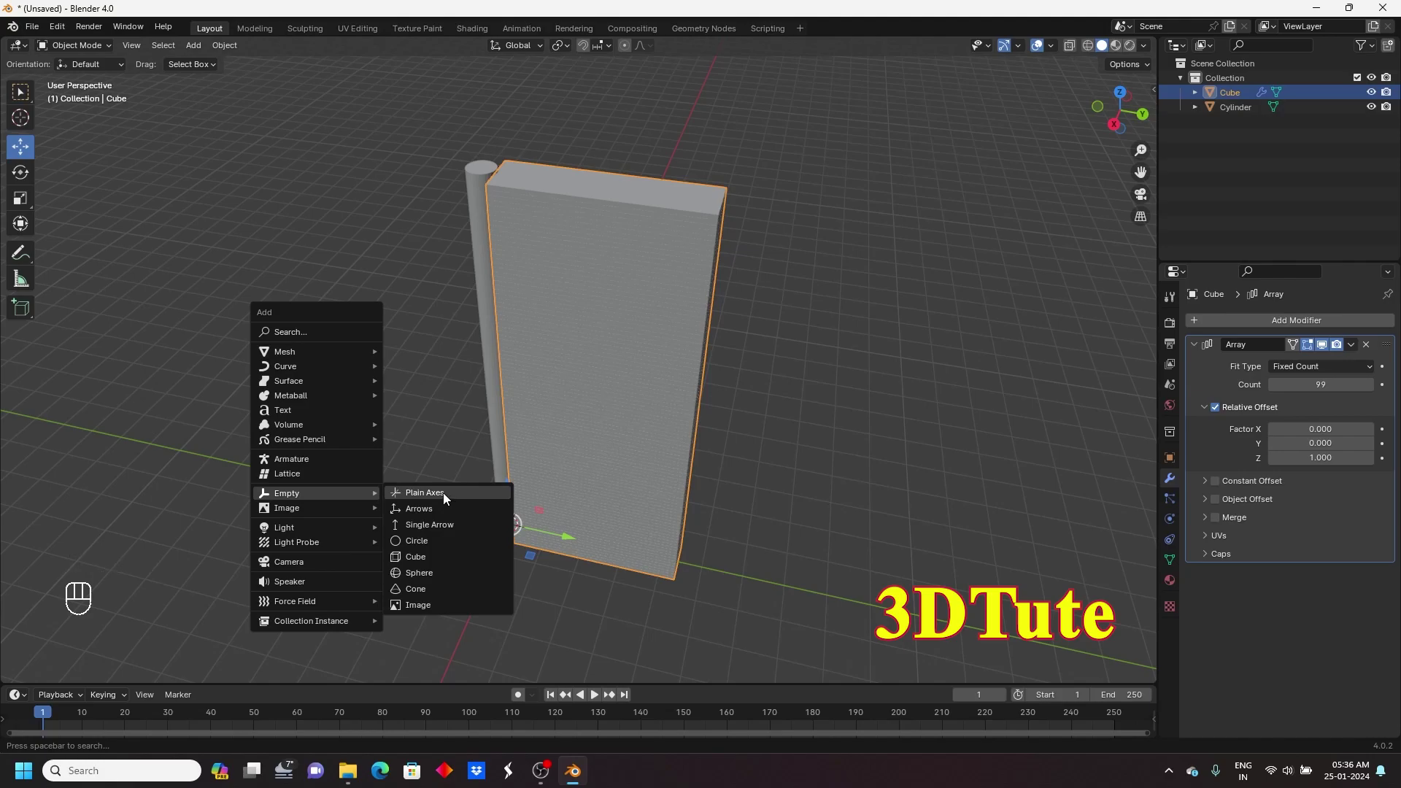
left_click(441, 492)
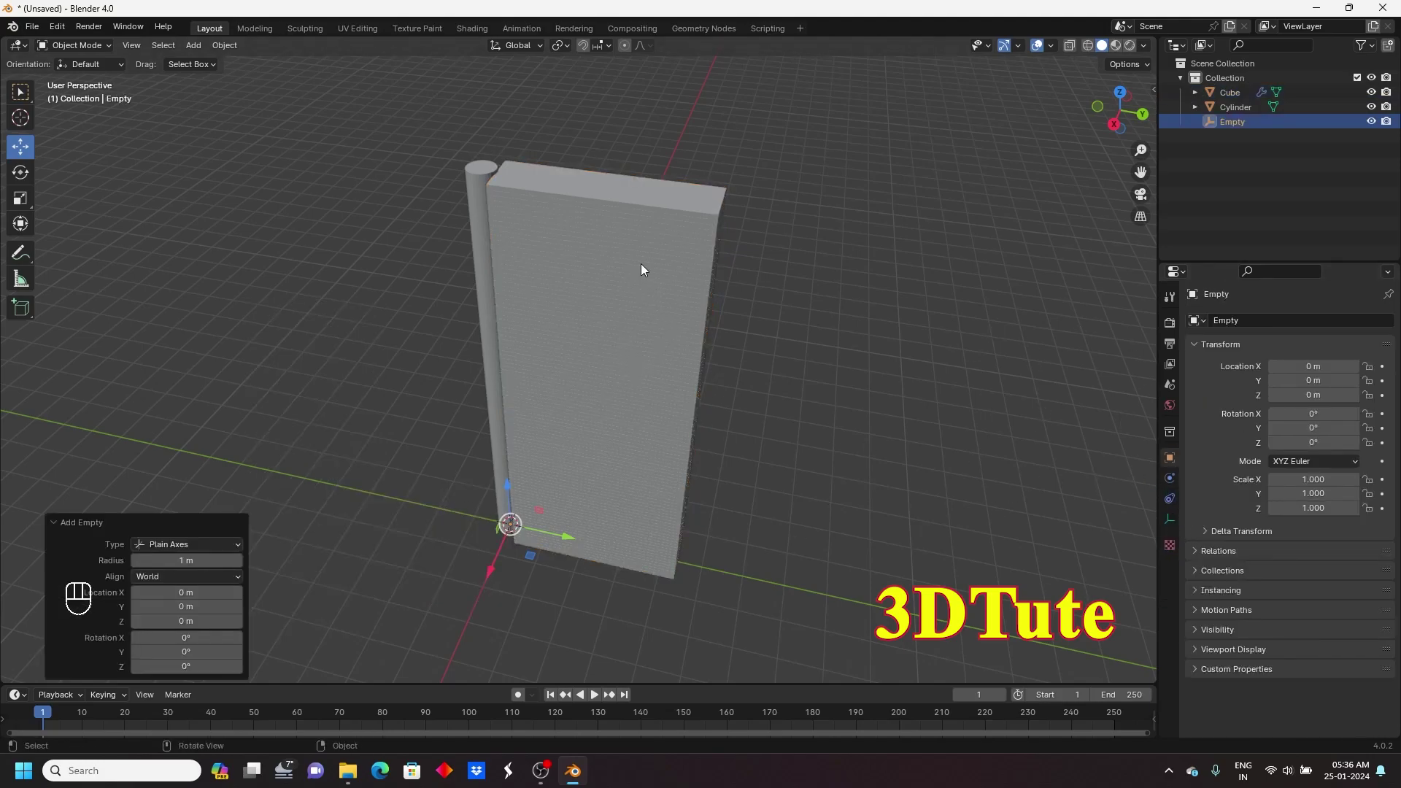
- Enable Object Offset in the plank's Array modifier and choose the Empty as the offset object
left_click(672, 220)
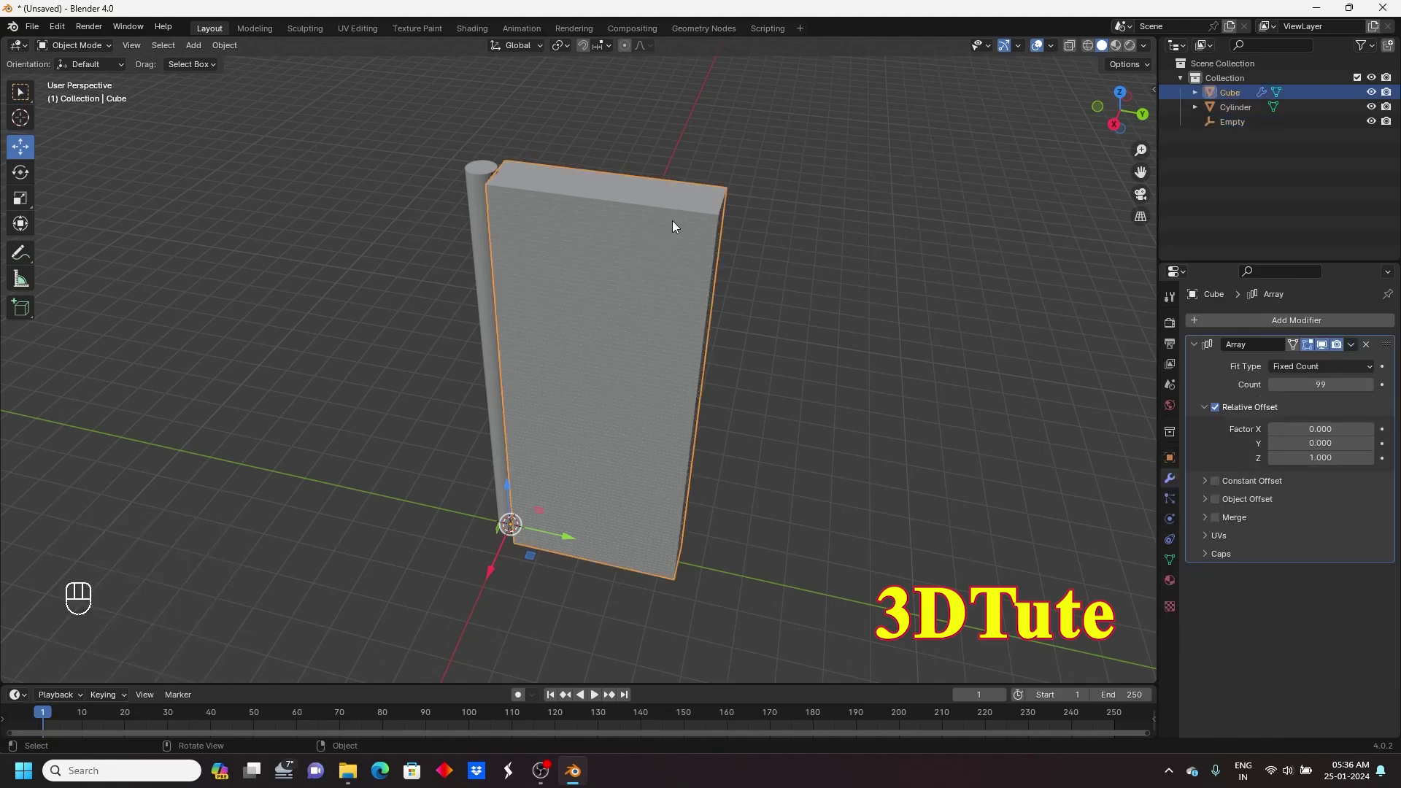
left_click(1207, 498)
left_click(1215, 501)
left_click(1277, 522)
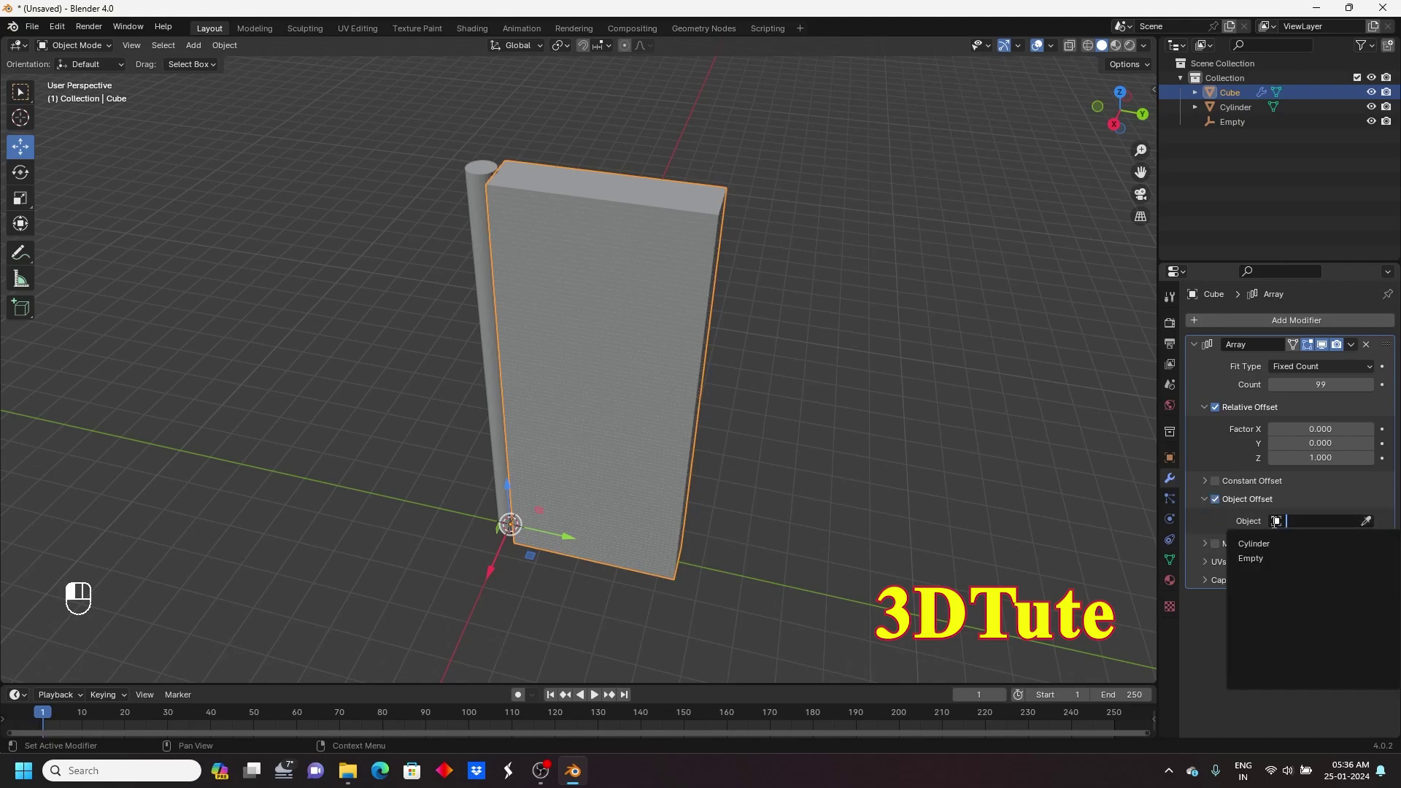
left_click(1266, 560)
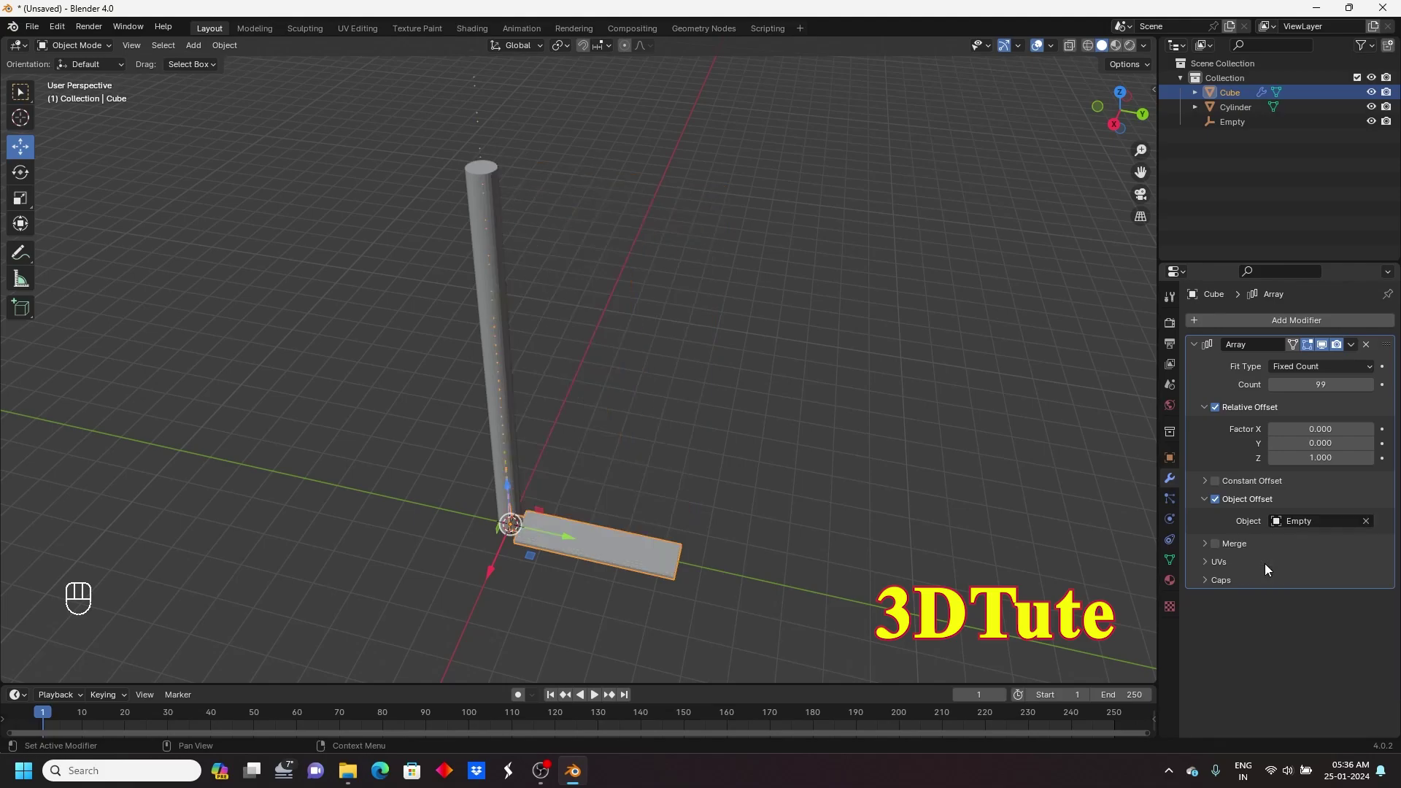
middle_click_drag(591, 524, 615, 490)
scroll(519, 360, "up", 3)
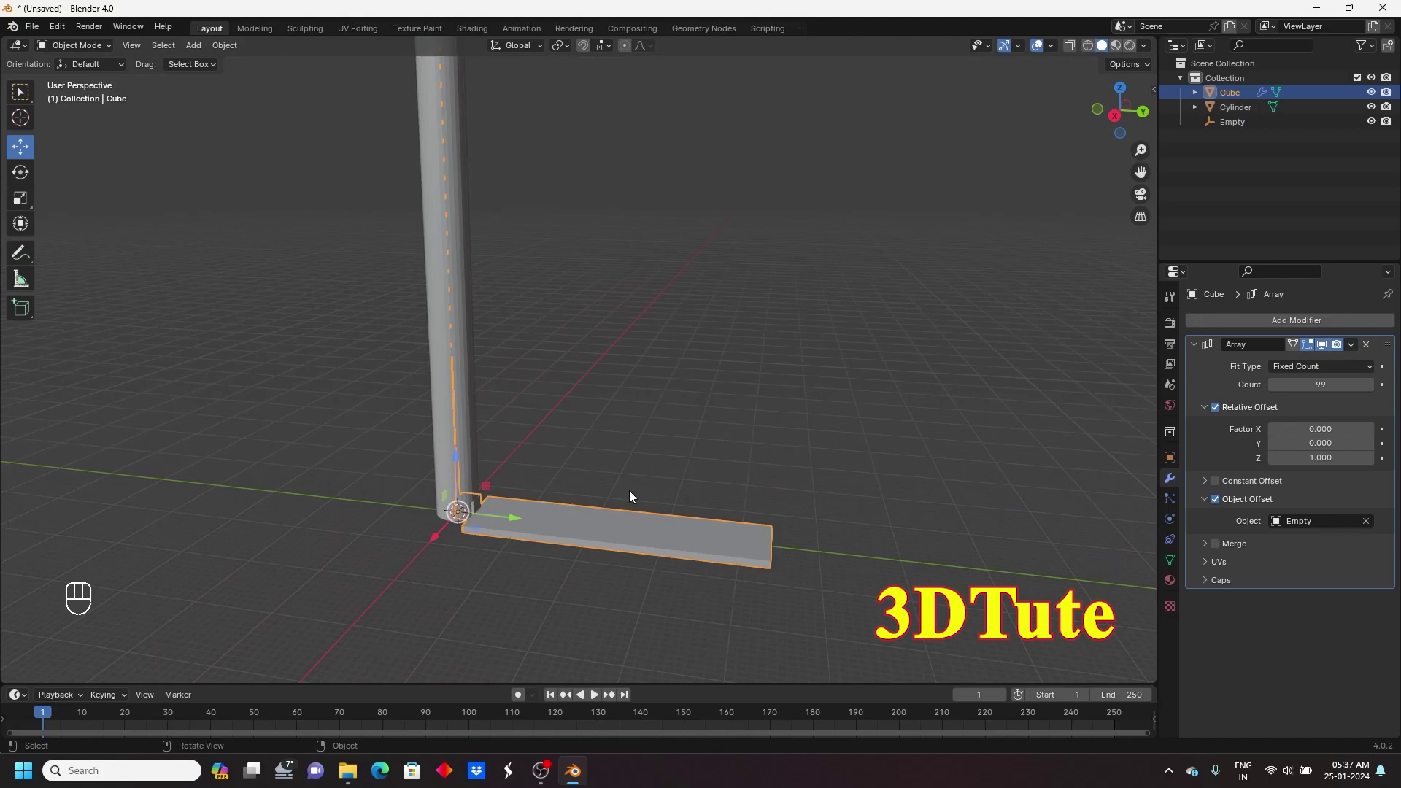
- Show the plank's transform values and apply its scale
key("n")
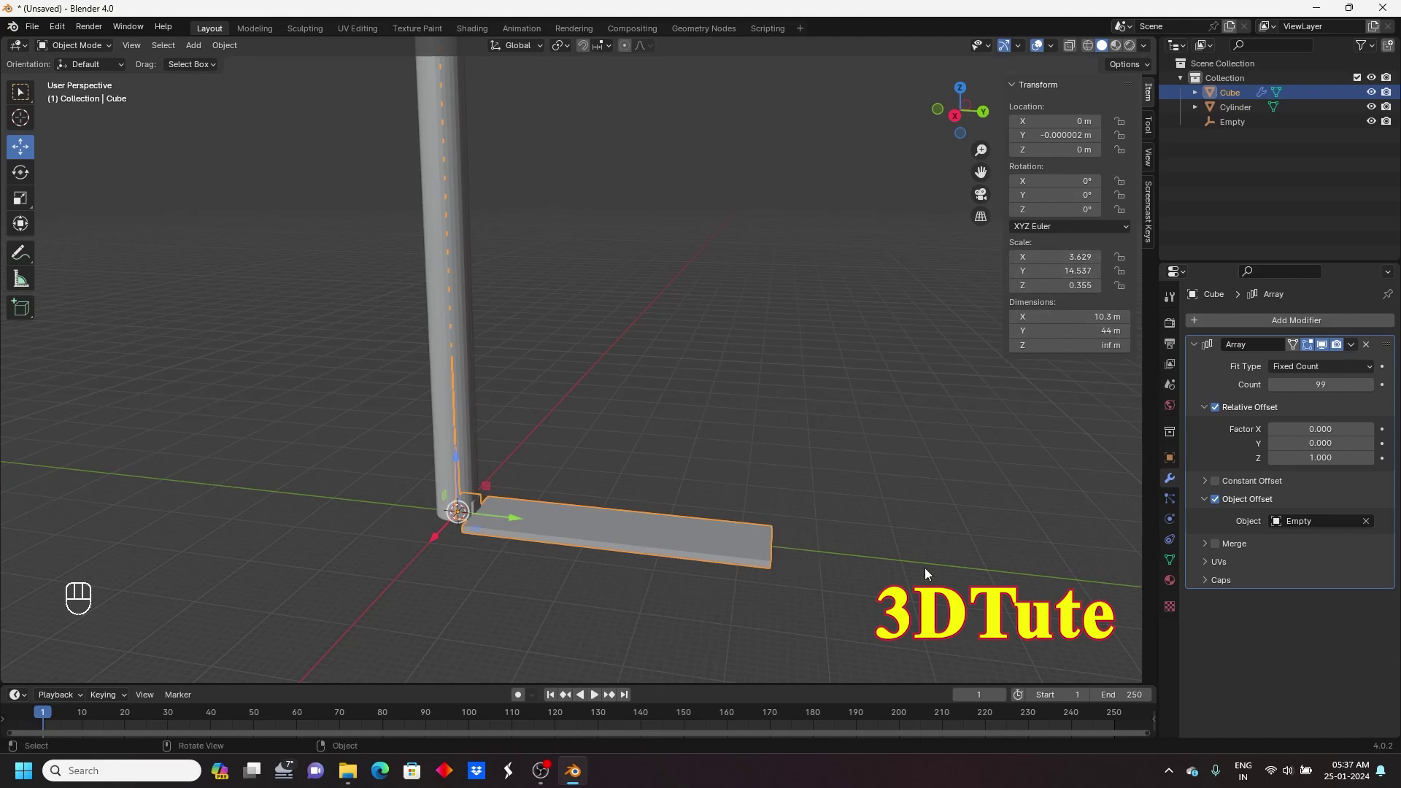
middle_click_drag(791, 322, 670, 377, "alt")
key("ctrl+a")
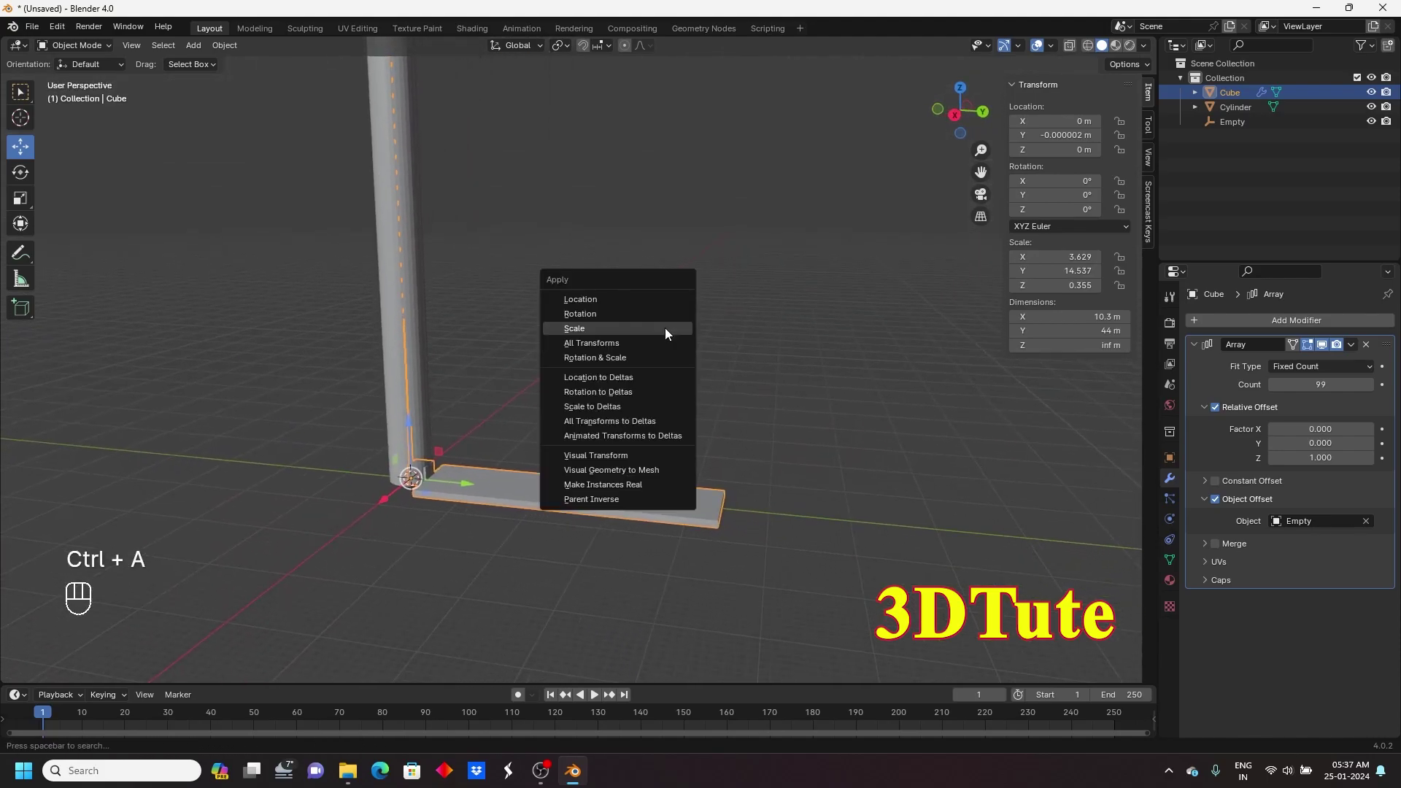
left_click(613, 329)
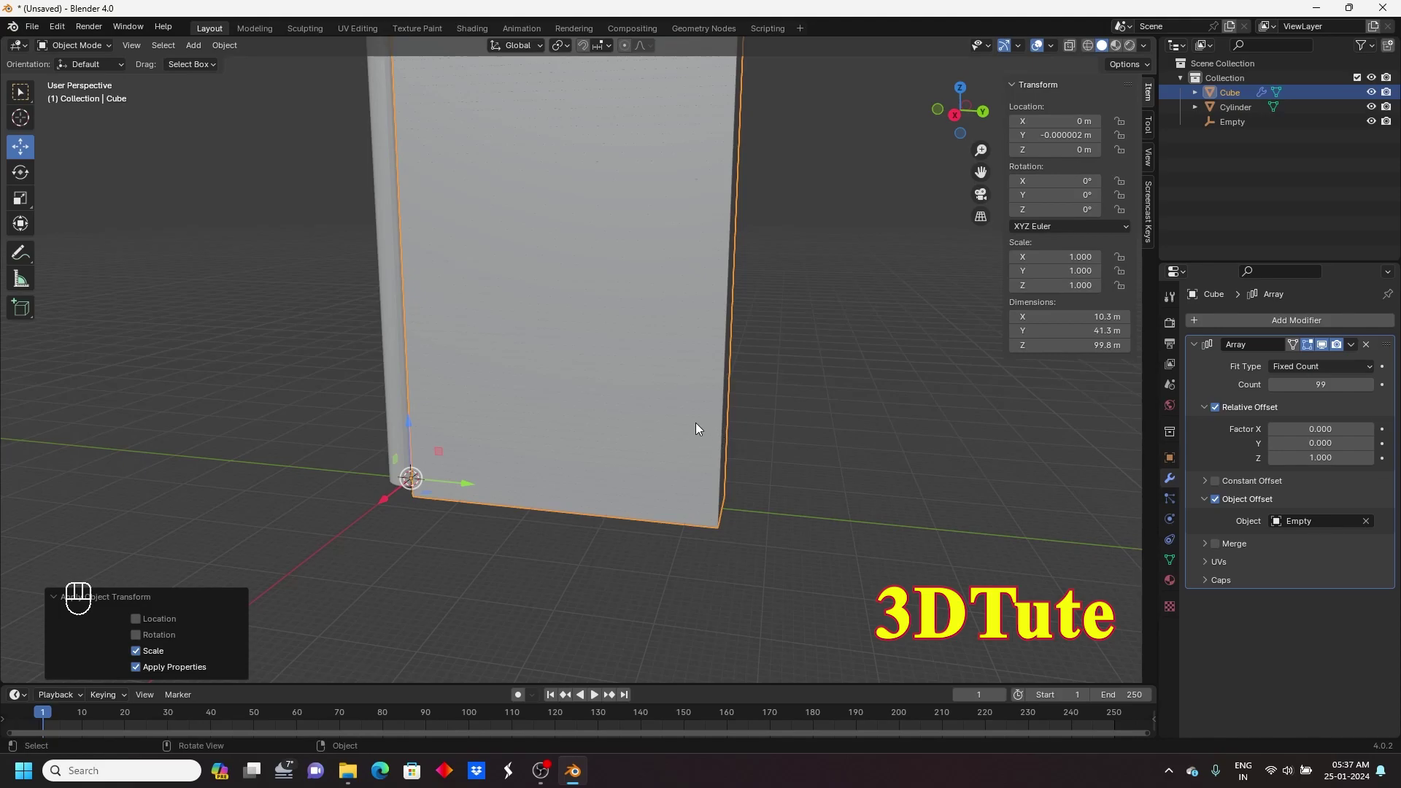
- Rotate the Empty about 9.54° around Z to fan the stacked planks into a spiral staircase
scroll(696, 426, "down", 4)
middle_click_drag(672, 318, 645, 396, "shift")
scroll(645, 395, "up", 3)
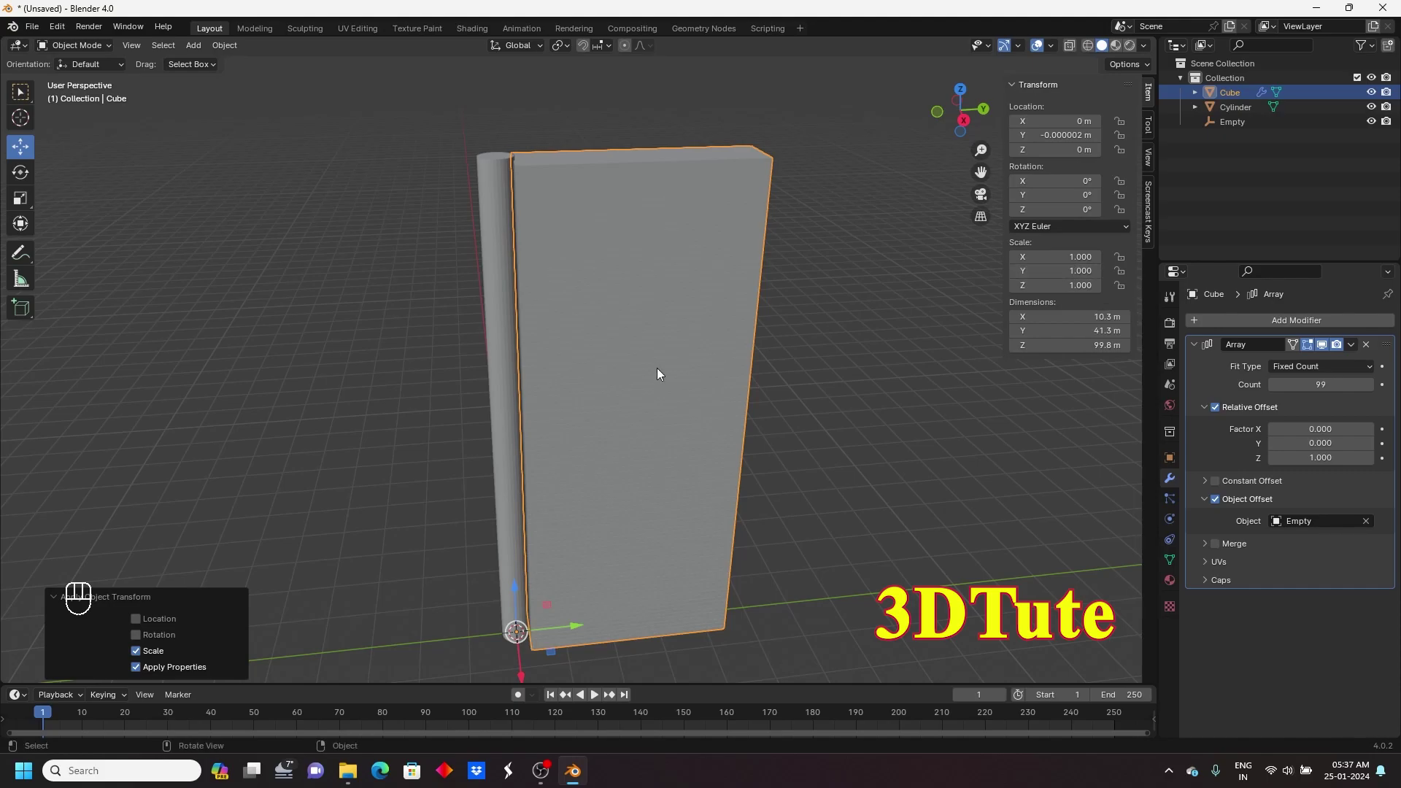
middle_click_drag(692, 485, 726, 406)
left_click(1234, 122)
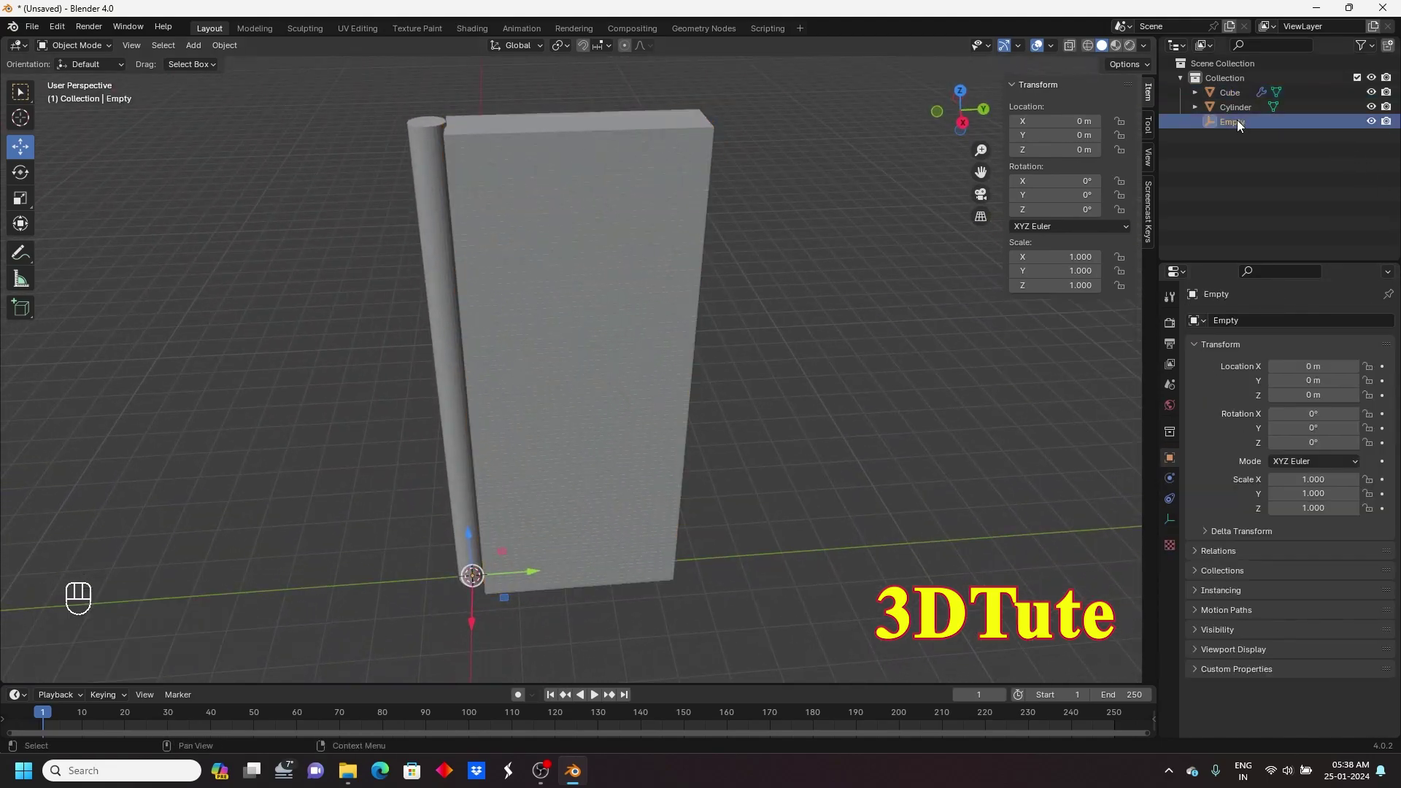
left_click(21, 172)
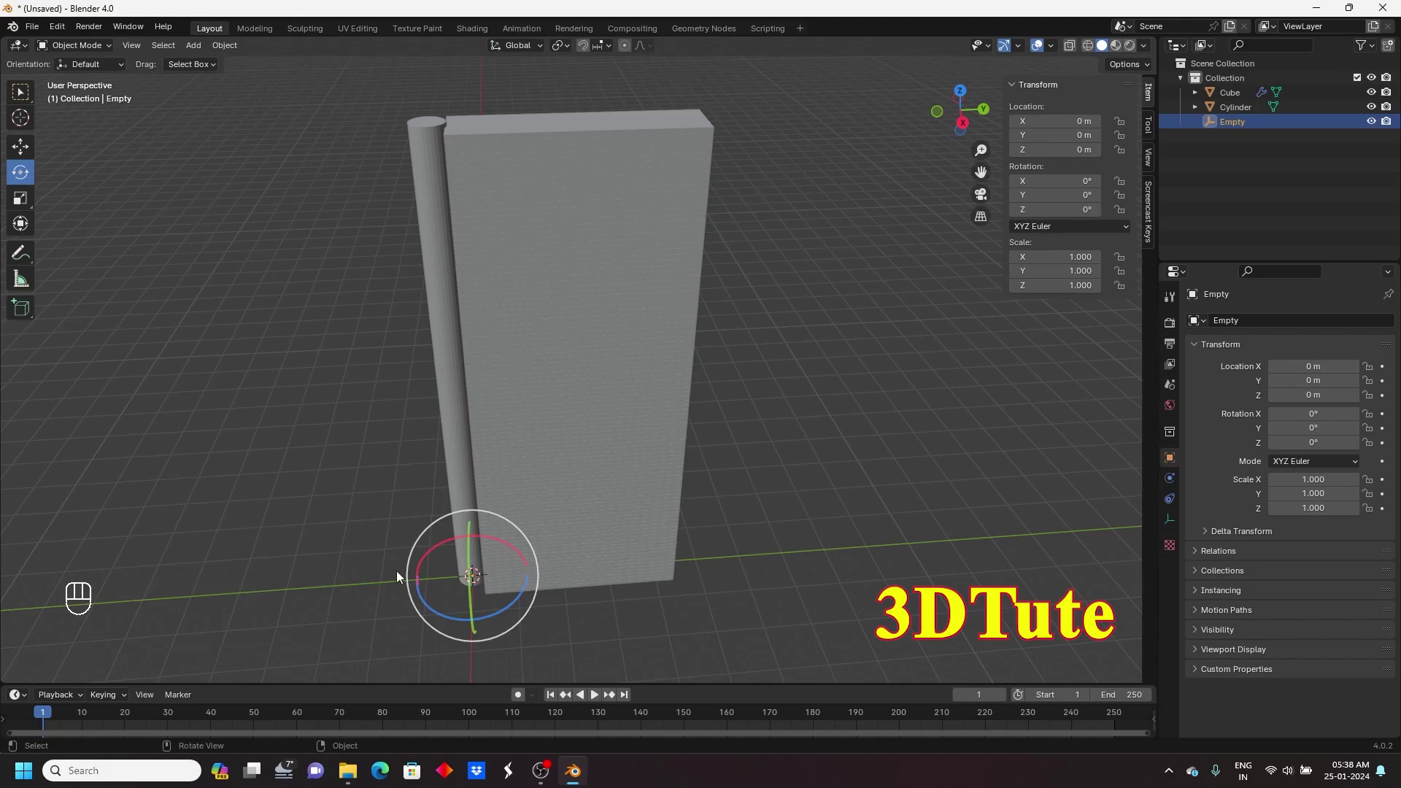
left_click_drag(435, 610, 447, 611)
middle_click_drag(501, 587, 664, 347)
scroll(603, 426, "down", 1)
scroll(701, 379, "up", 5)
middle_click_drag(746, 418, 598, 574)
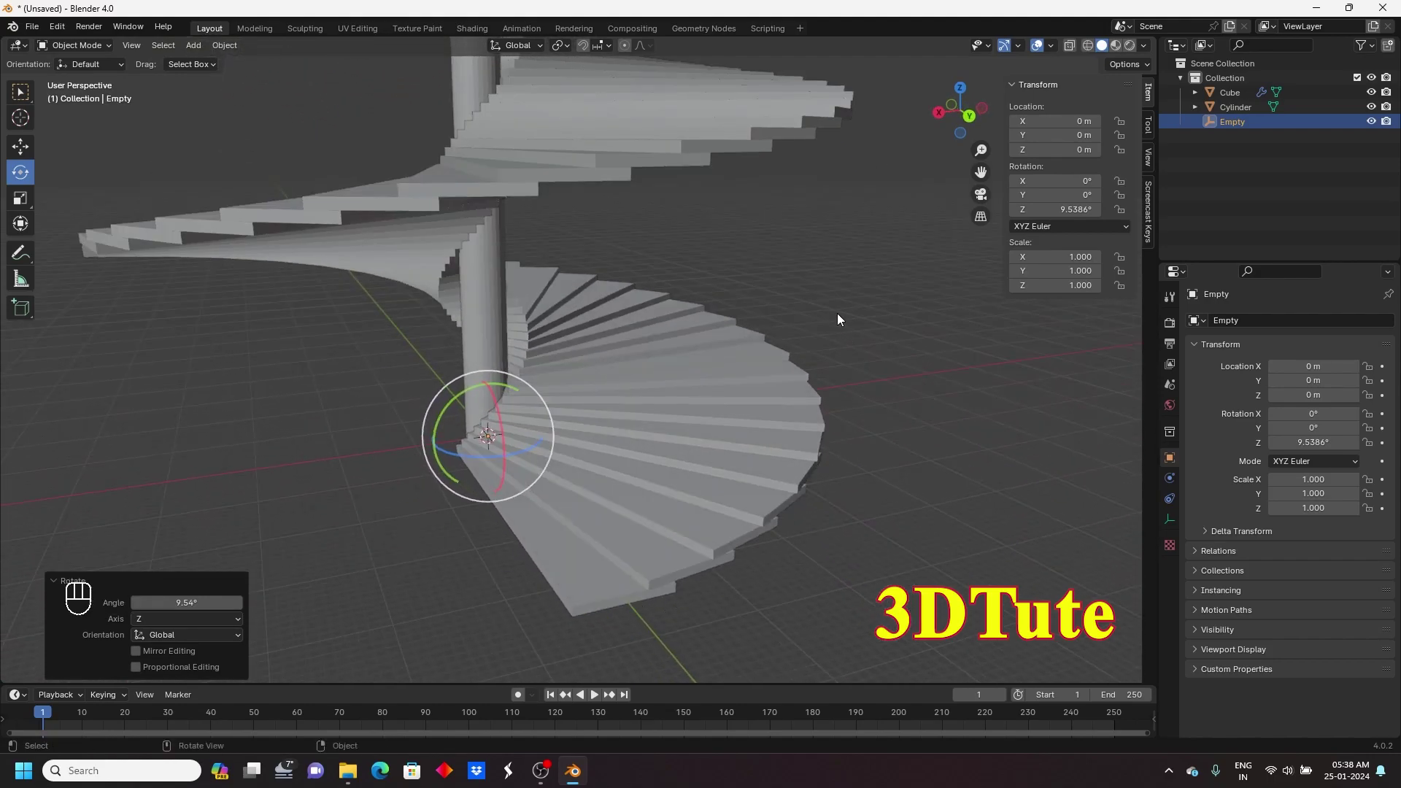
- Add a second cylinder as a railing post, 14 m deep and about 1.64 m in diameter
middle_click_drag(523, 353, 364, 375)
left_click(294, 381)
key("shift+a")
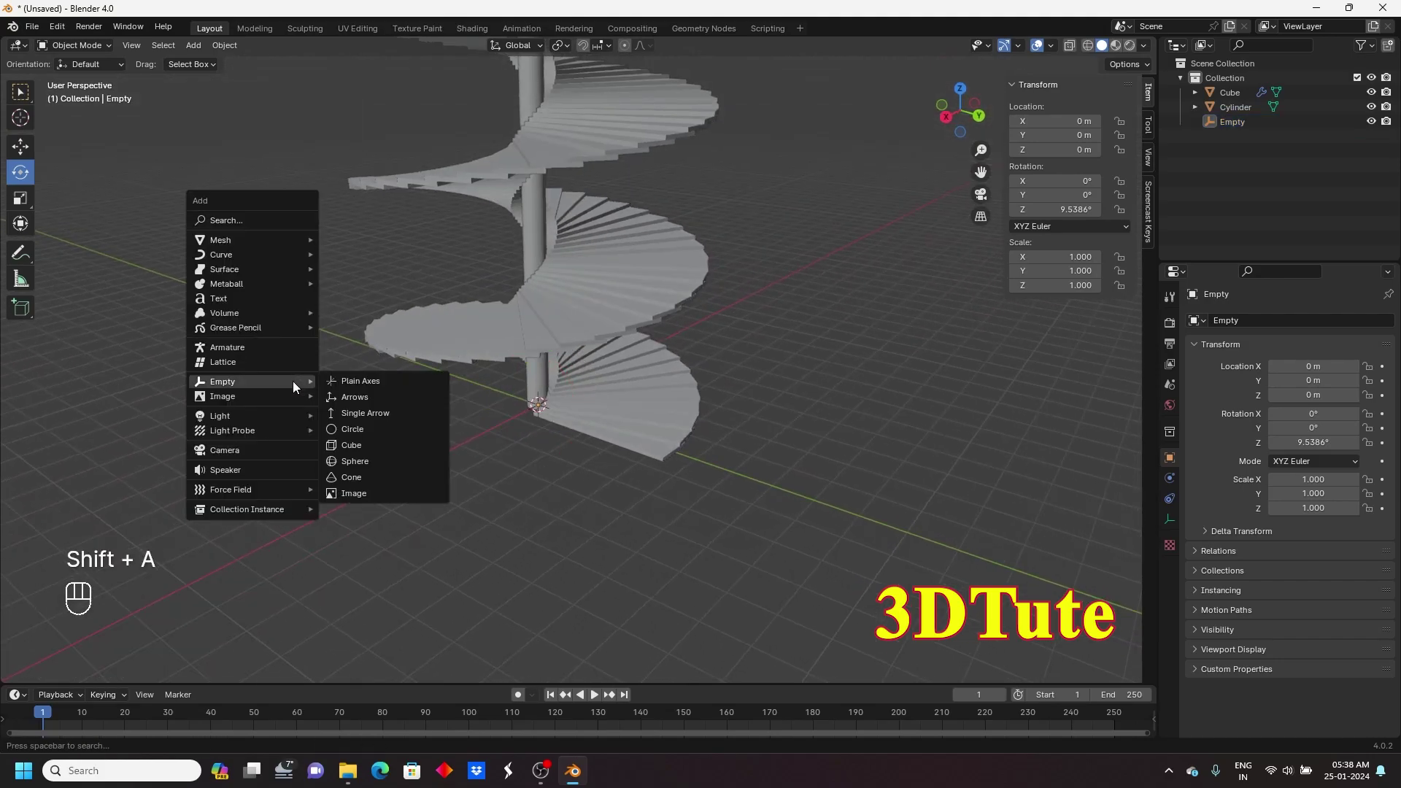
mouse_move(281, 237)
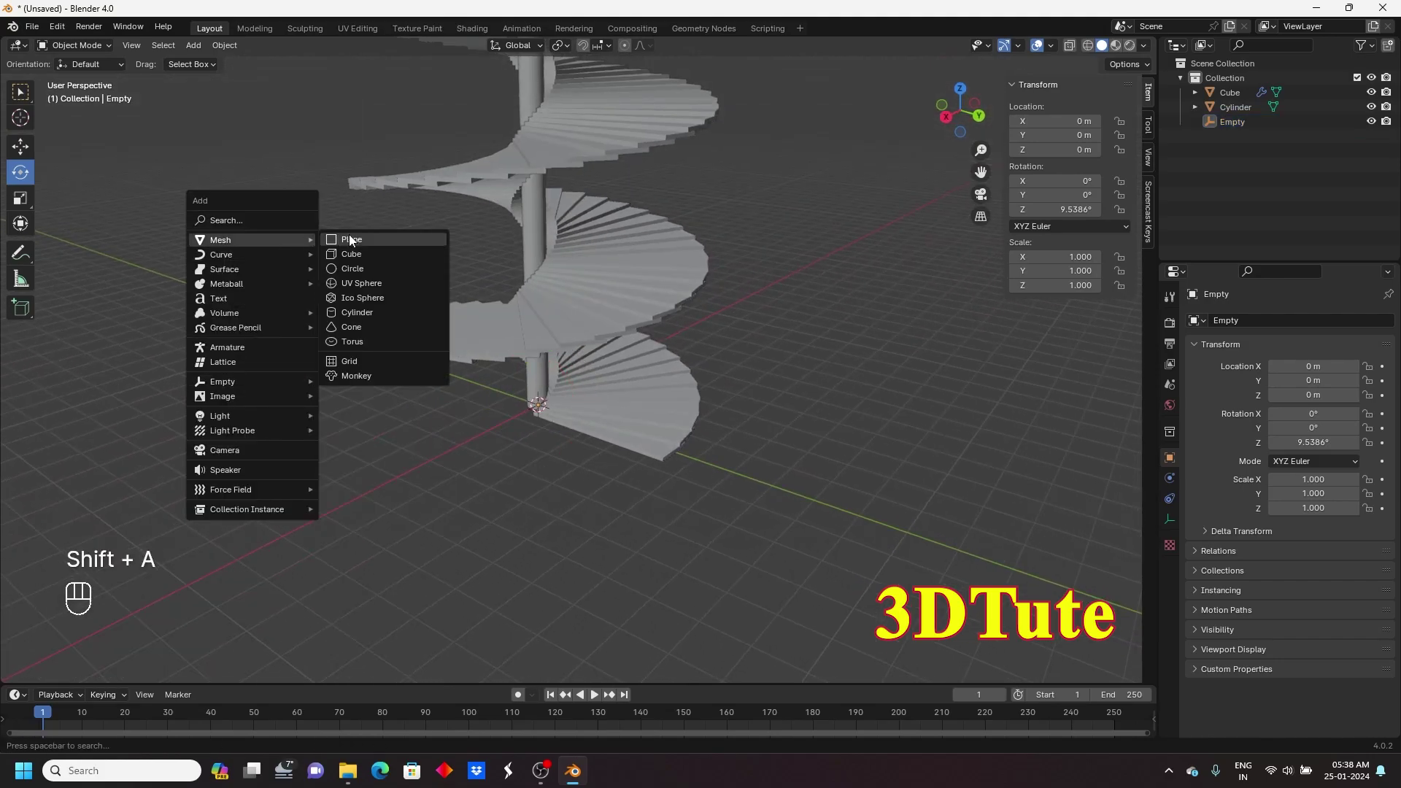
left_click(370, 313)
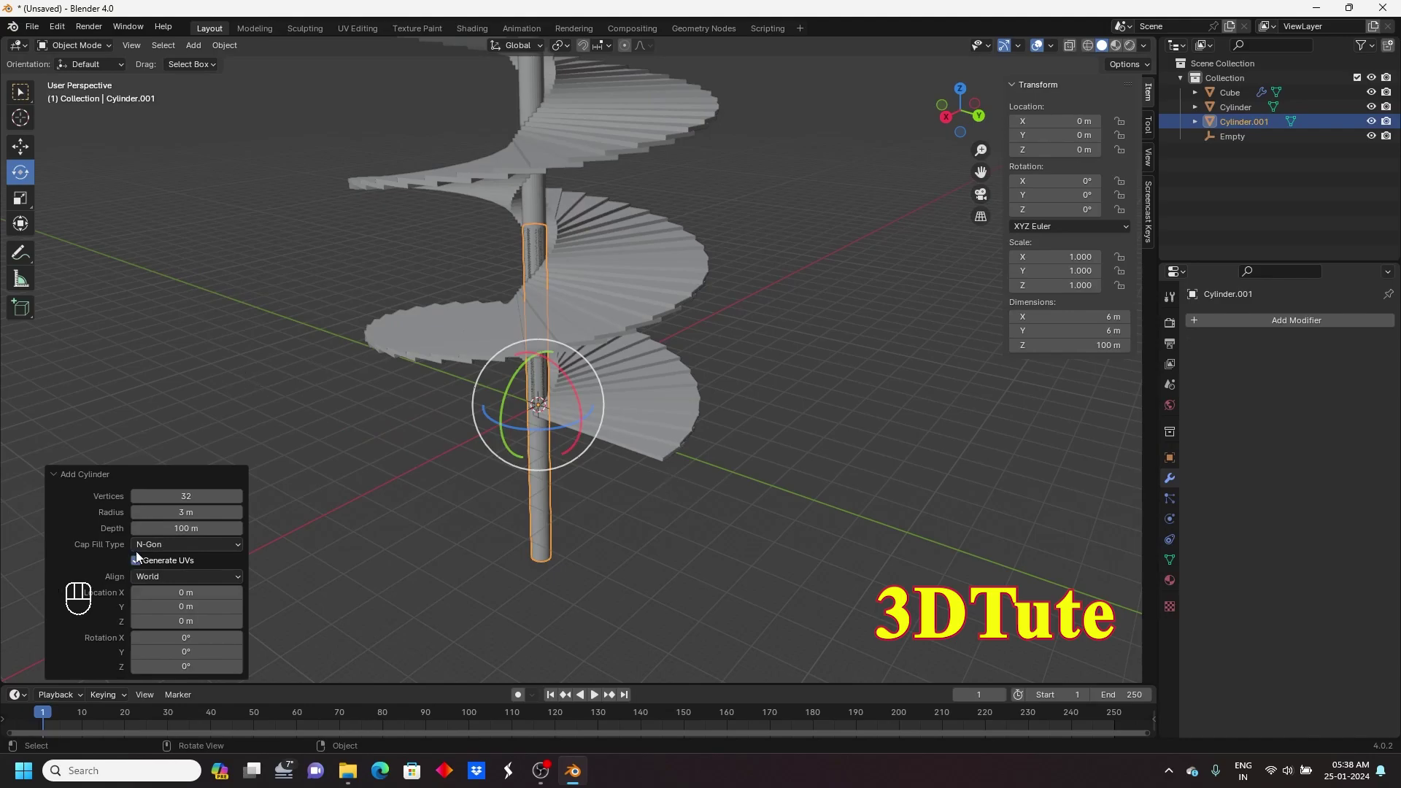
left_click_drag(194, 529, 199, 499)
scroll(560, 462, "up", 5)
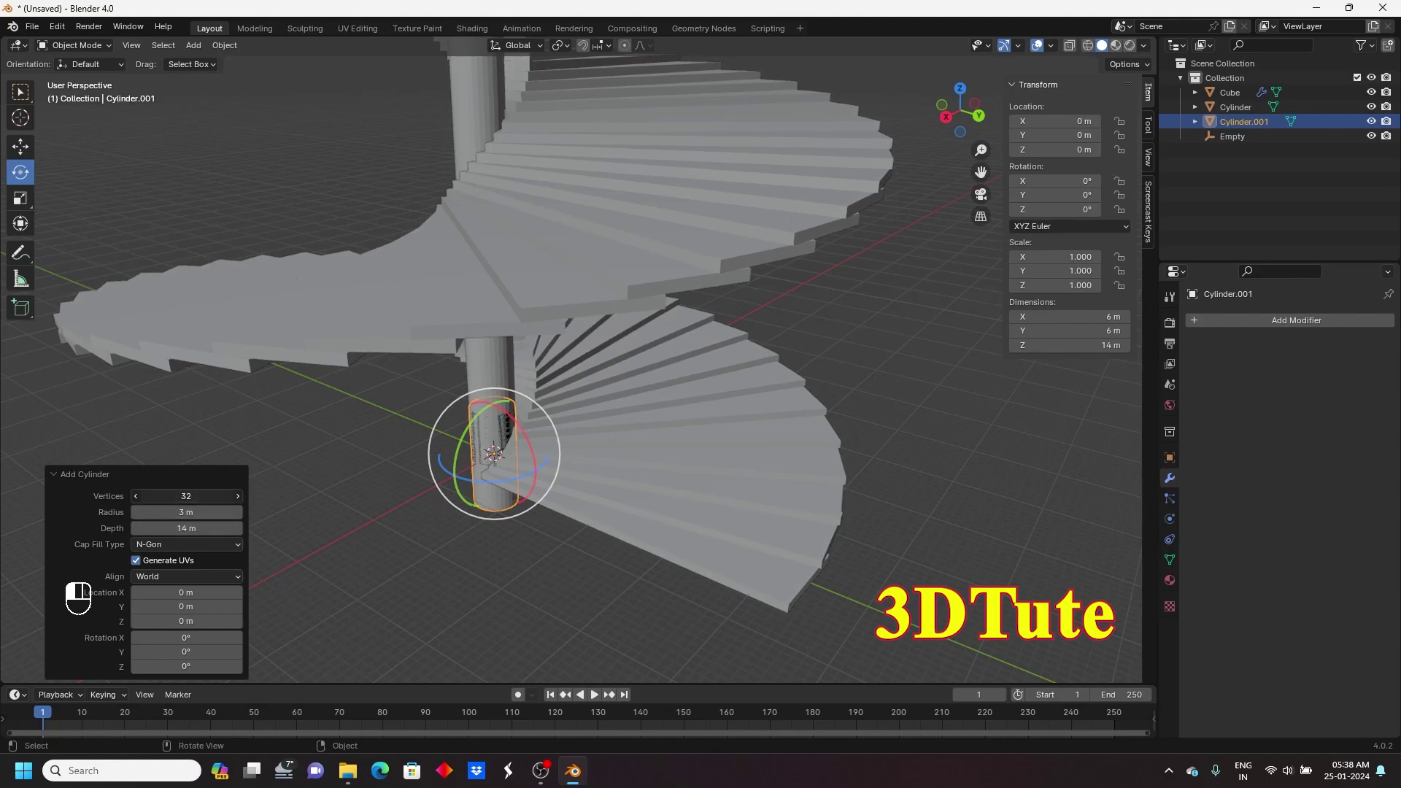
left_click_drag(188, 512, 151, 512)
- Move the post about 43.52 m along Y to the outer end of the lowest step
left_click(20, 146)
middle_click_drag(438, 511, 576, 457)
left_click_drag(577, 457, 840, 536)
middle_click_drag(839, 536, 743, 511)
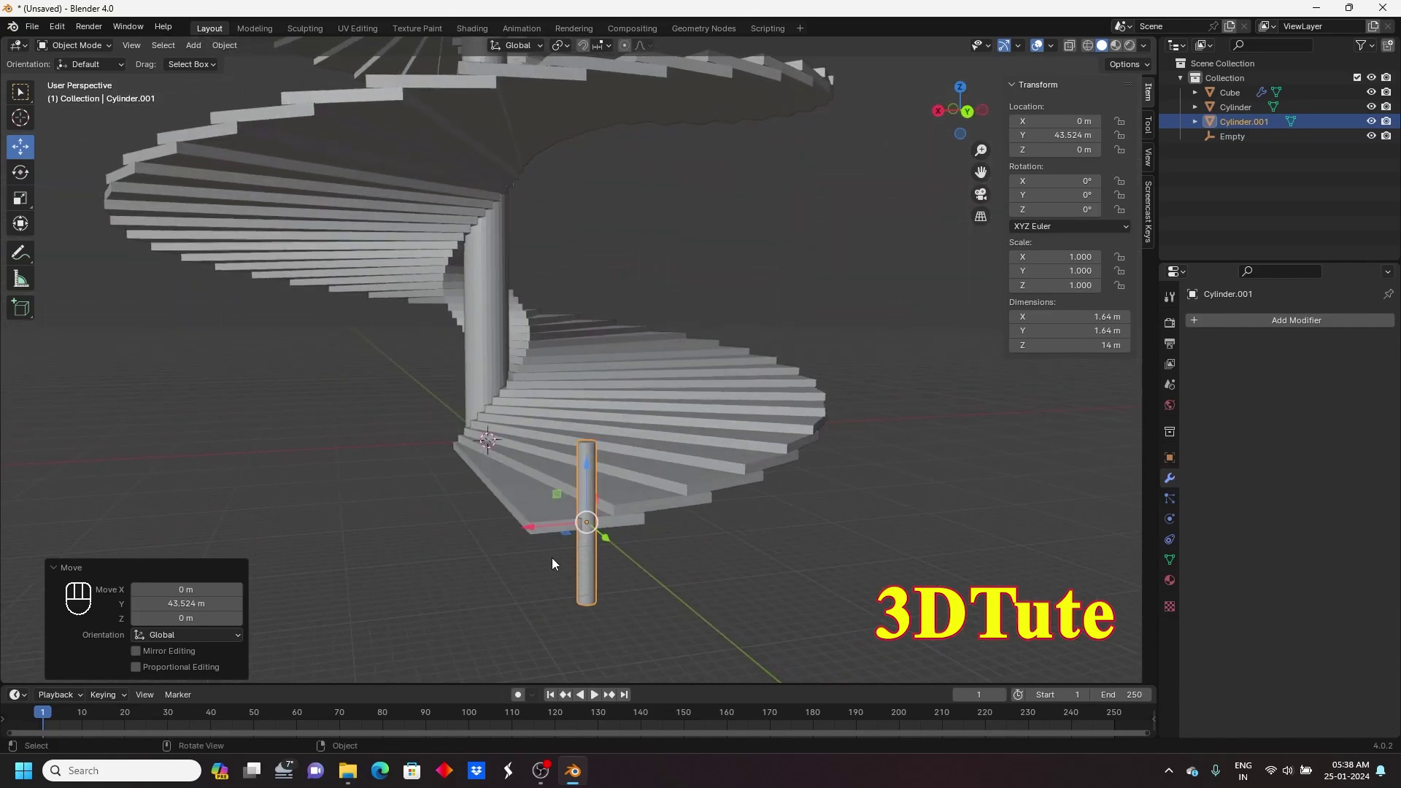
- Stand the post on the lowest step's outer end at about X 3.37 m, Y 42.14 m and Z 7.07 m
left_click_drag(546, 527, 494, 524)
middle_click_drag(610, 537, 690, 568)
left_click_drag(825, 585, 818, 578)
left_click_drag(778, 522, 772, 444)
middle_click_drag(773, 444, 804, 528)
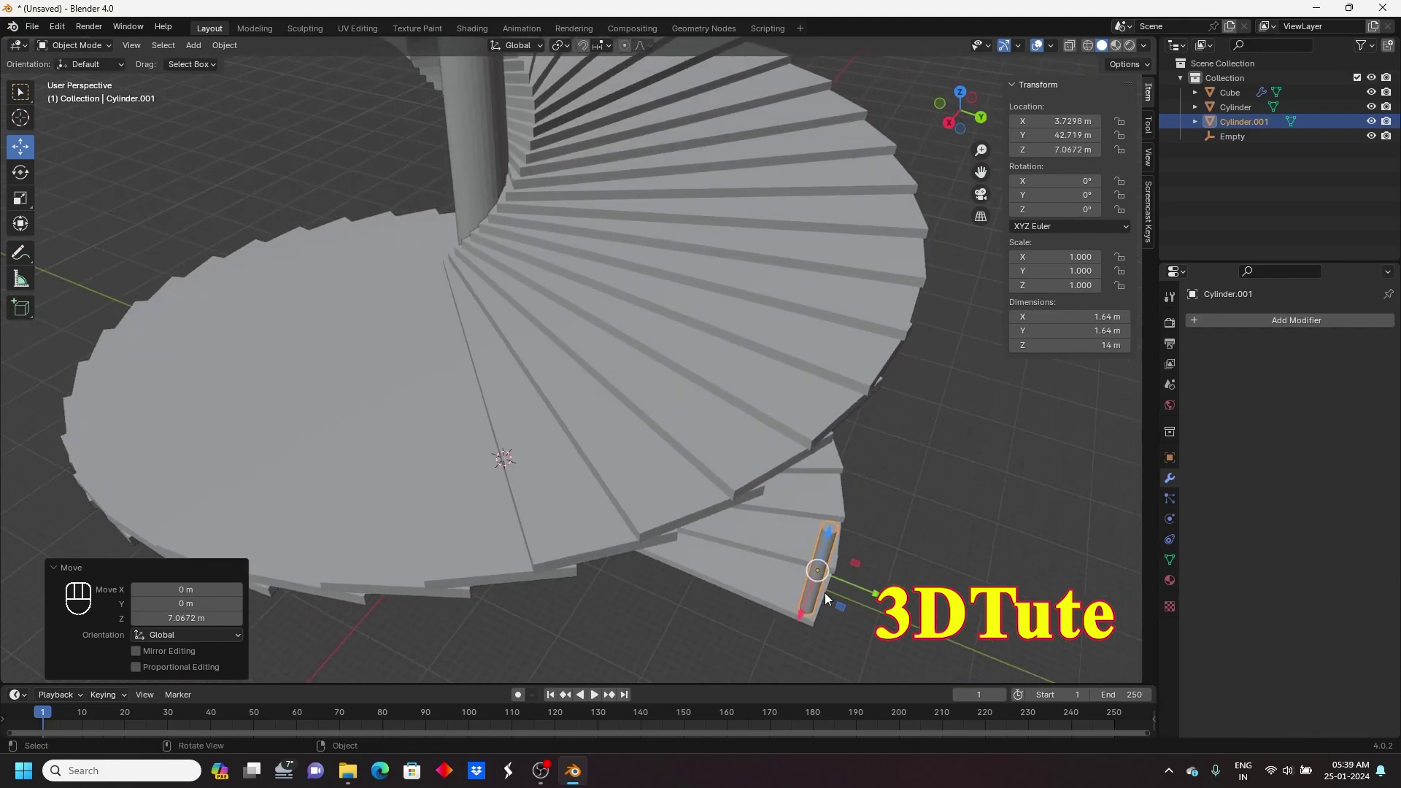
left_click_drag(859, 583, 805, 598)
middle_click_drag(868, 568, 790, 500)
middle_click_drag(698, 500, 735, 496)
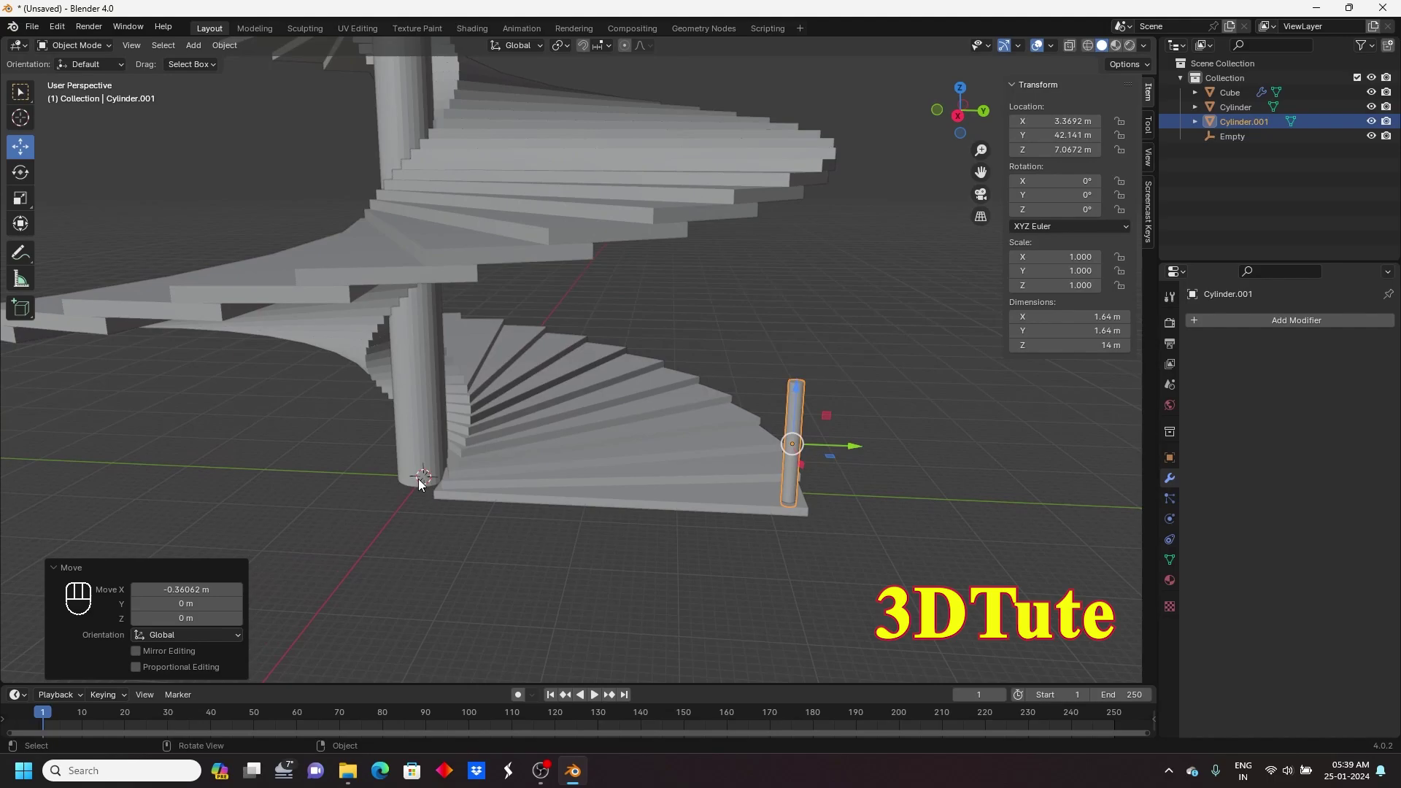
- Set the railing post's origin to the 3D cursor at the base of the central column
mouse_move(638, 512)
middle_mouse_down()
mouse_move(620, 512)
mouse_move(641, 511)
middle_mouse_up()
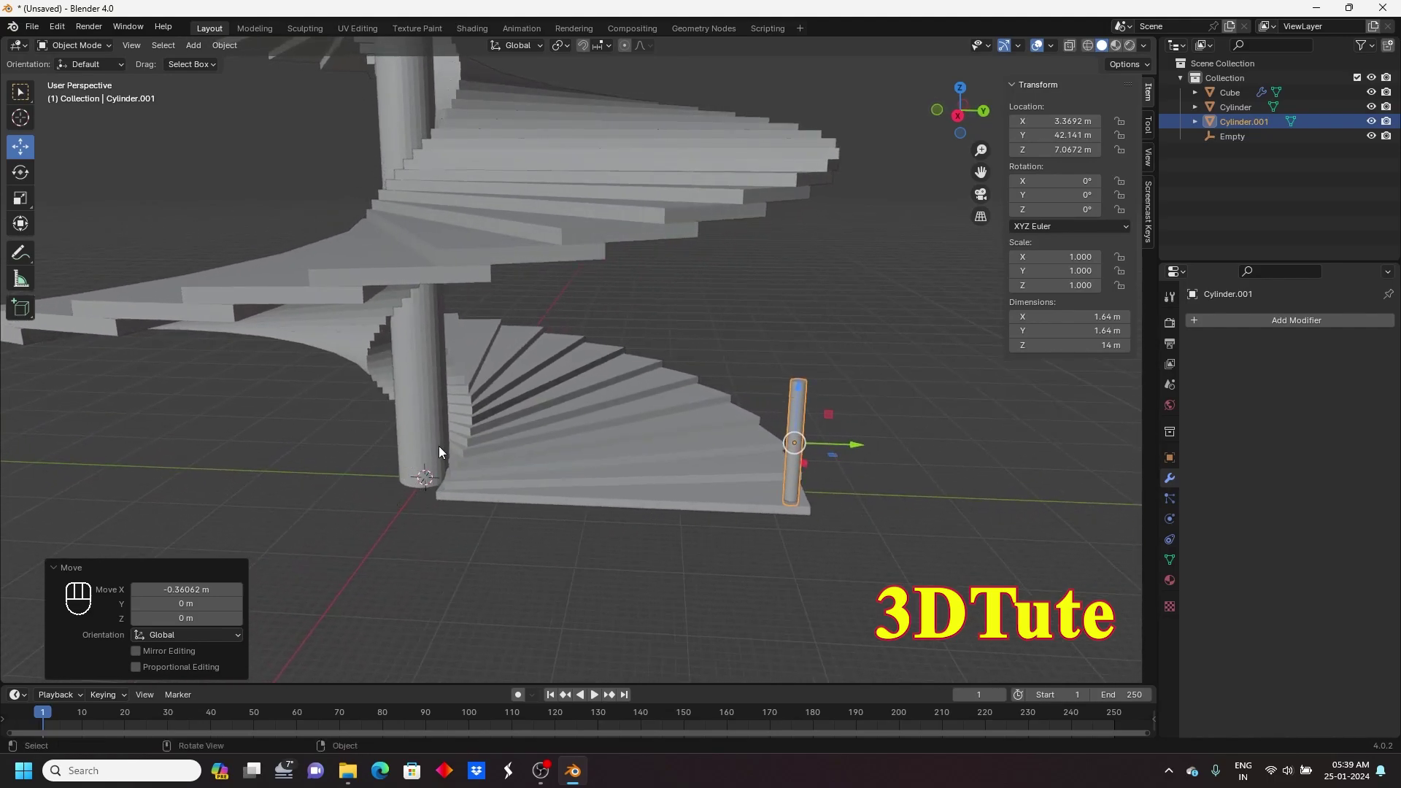
left_click(219, 47)
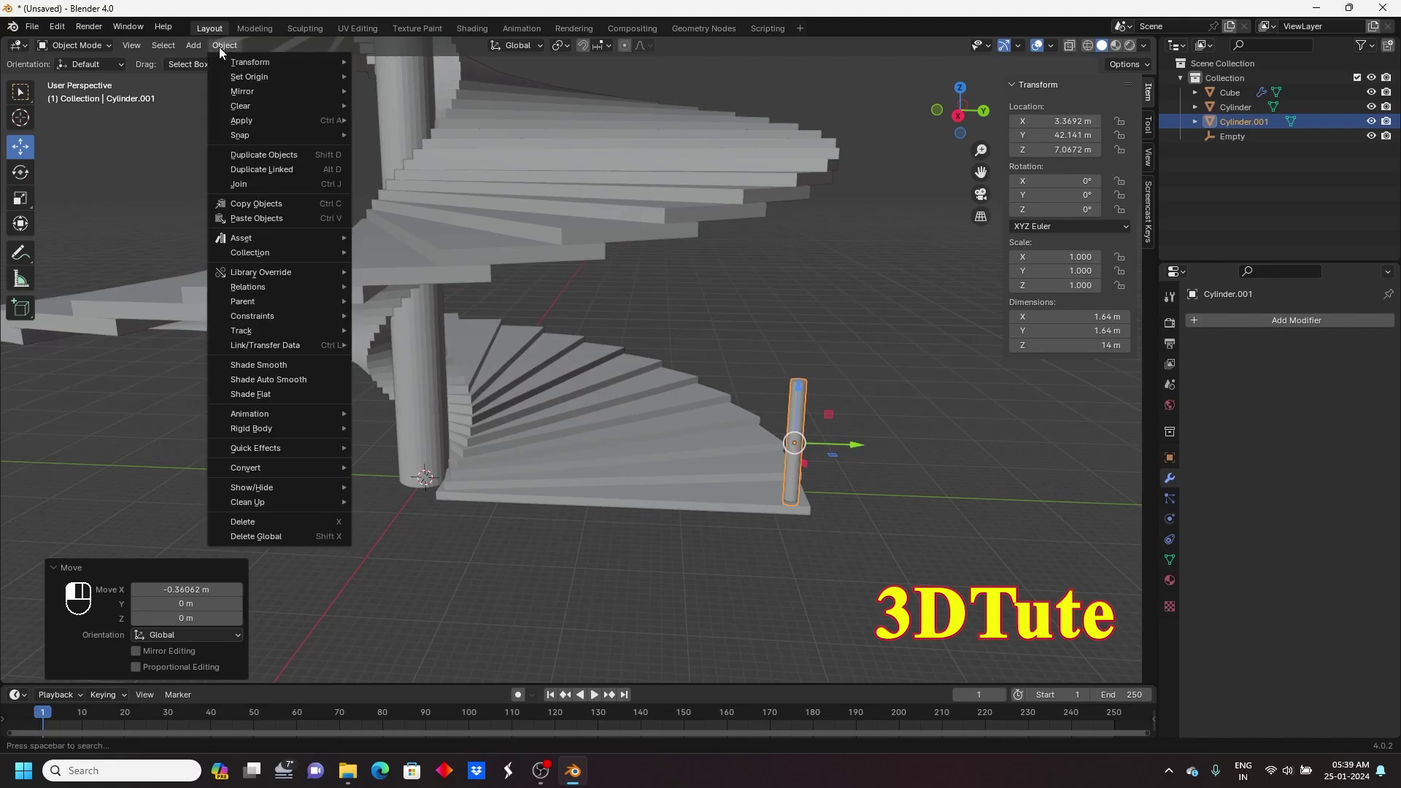
mouse_move(279, 75)
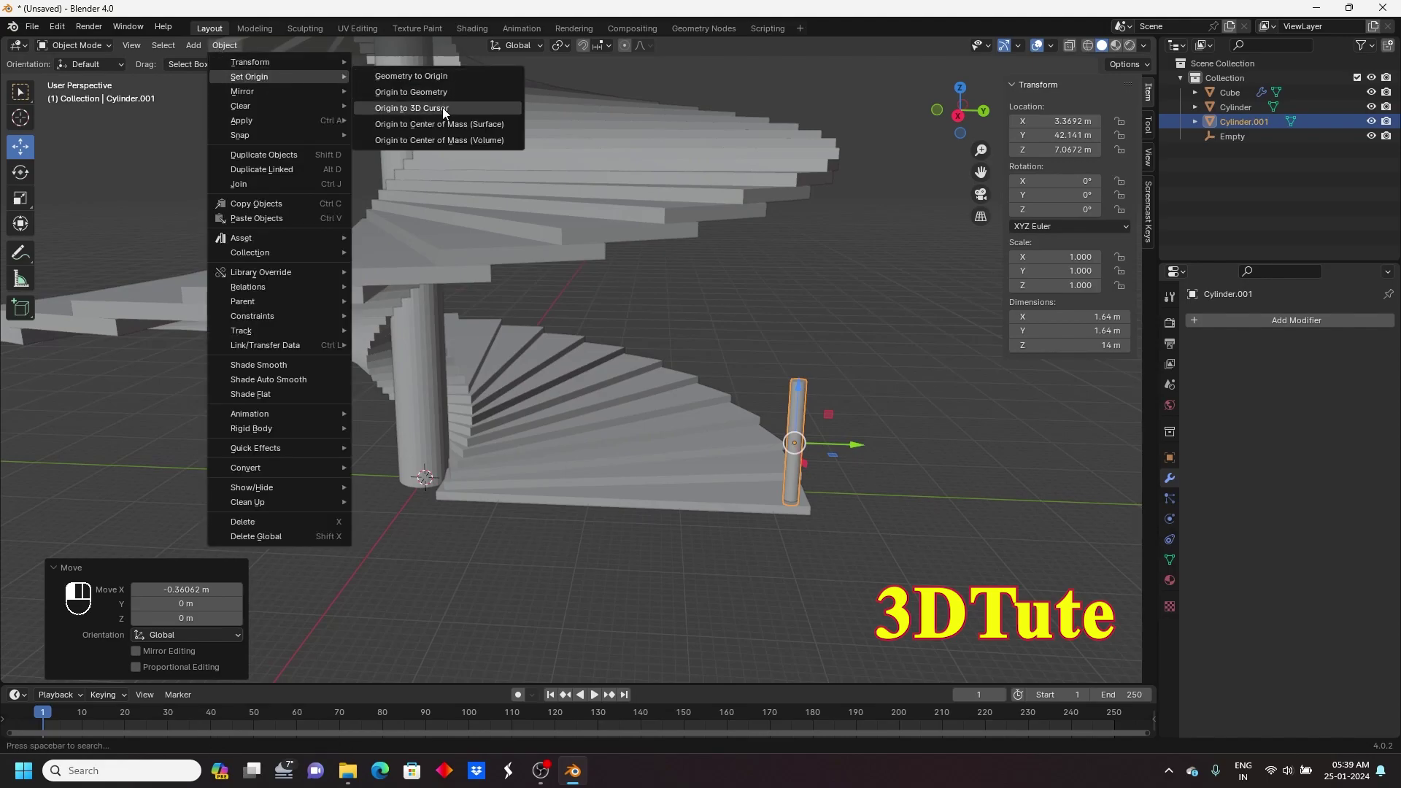
left_click(420, 108)
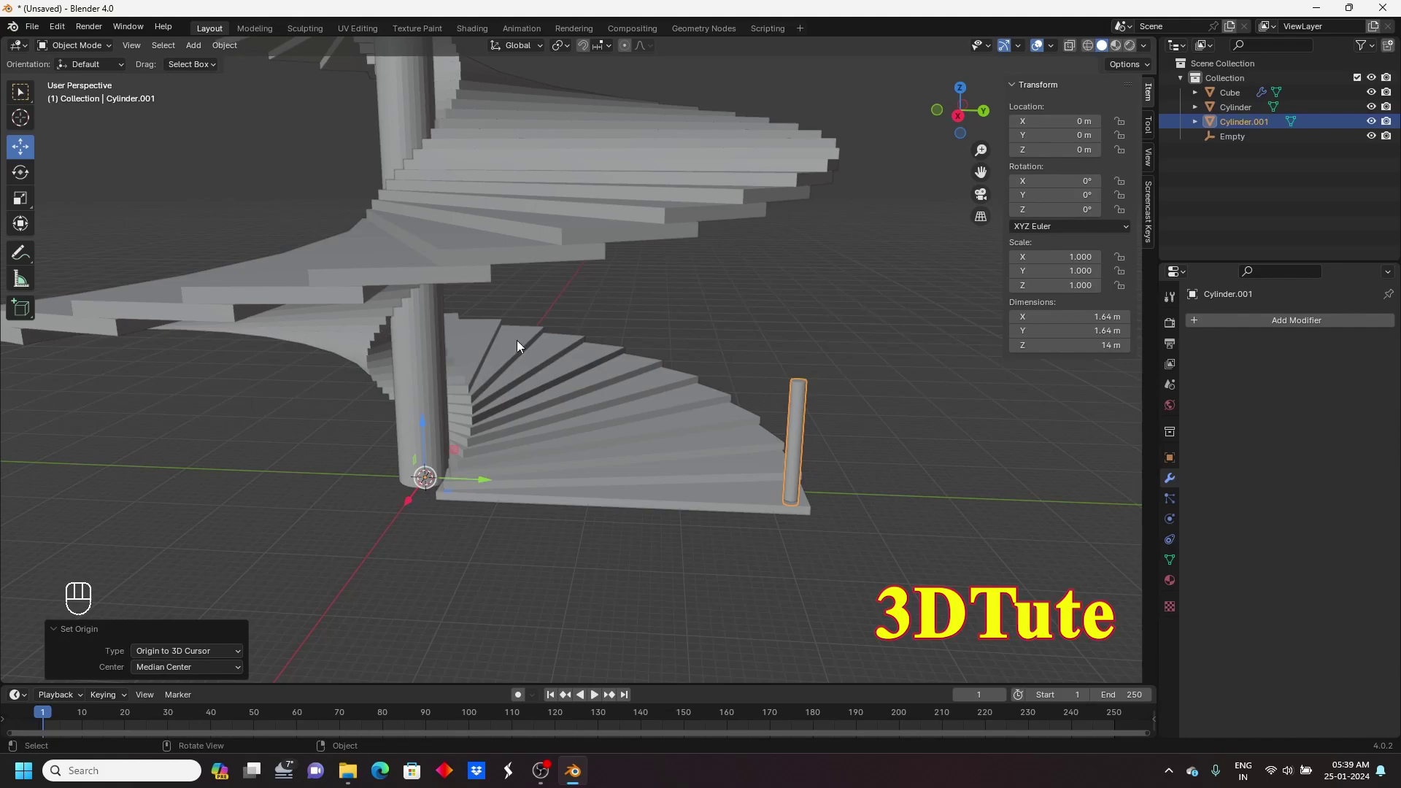
- Try rotating the railing post around the central column about Z, and undo the rotation
left_click(21, 173)
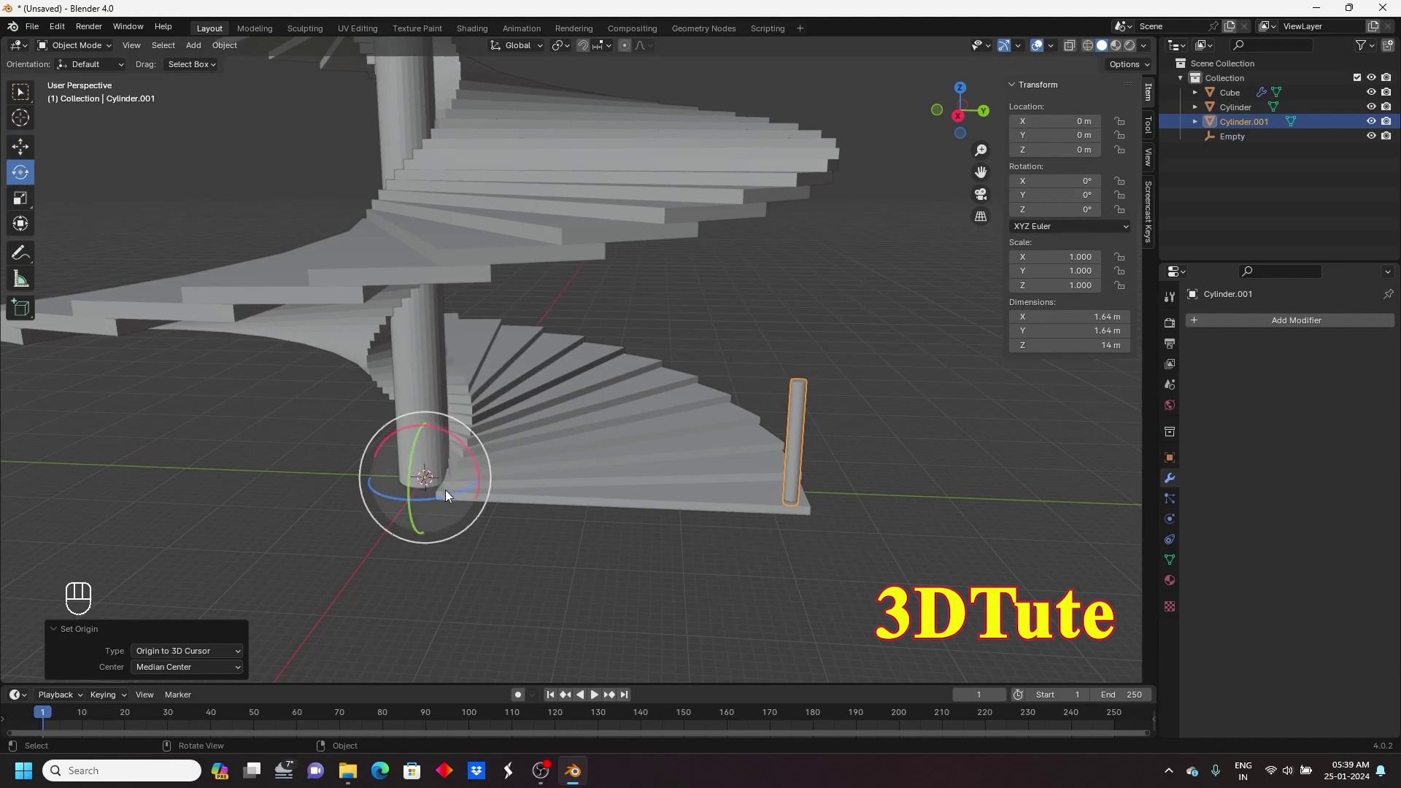
left_click_drag(447, 490, 479, 501)
key("ctrl+z")
left_click(22, 148)
- Check the array count on the staircase steps and reselect the railing post
middle_click_drag(406, 435, 667, 555)
scroll(669, 551, "down", 2)
middle_click_drag(687, 468, 690, 470)
scroll(692, 470, "up", 1)
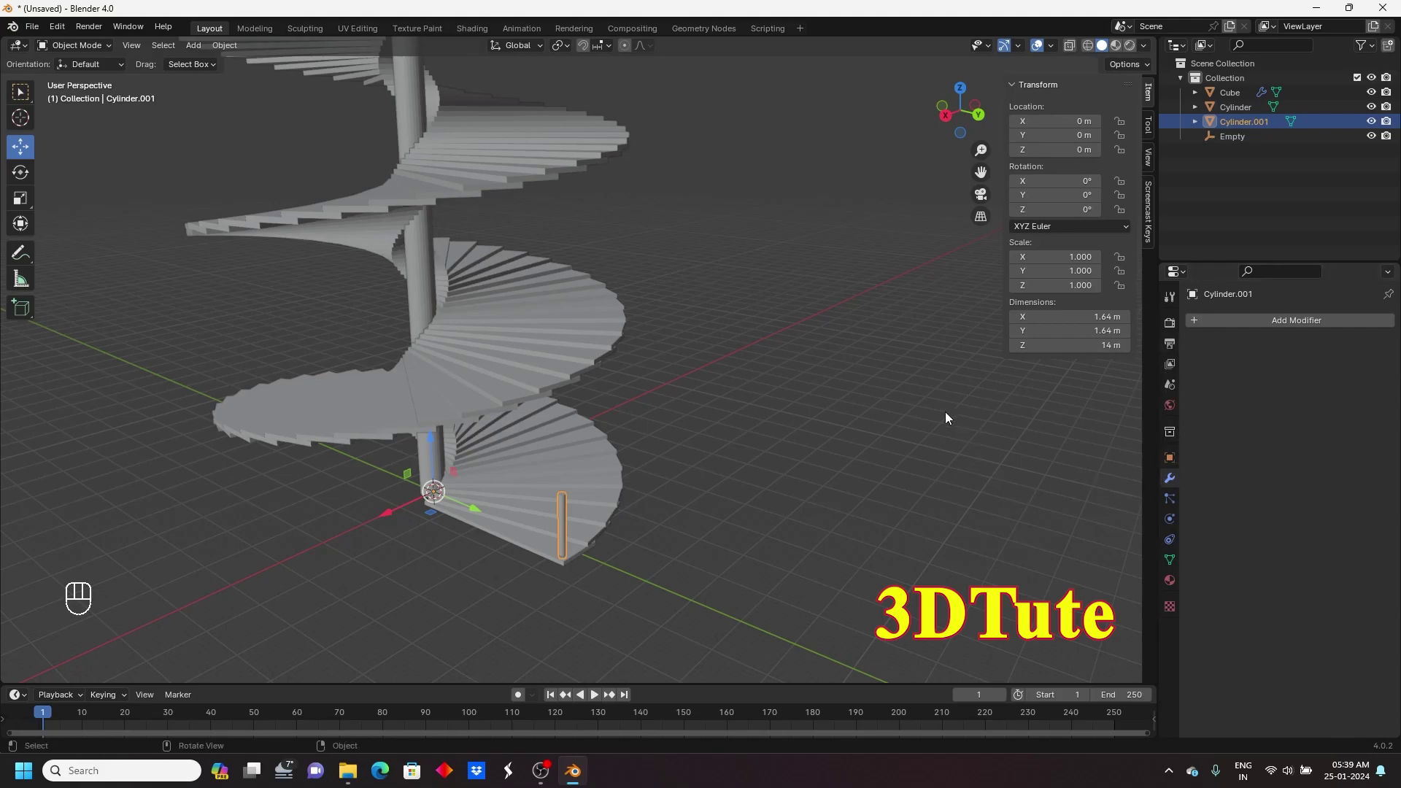
left_click(588, 339)
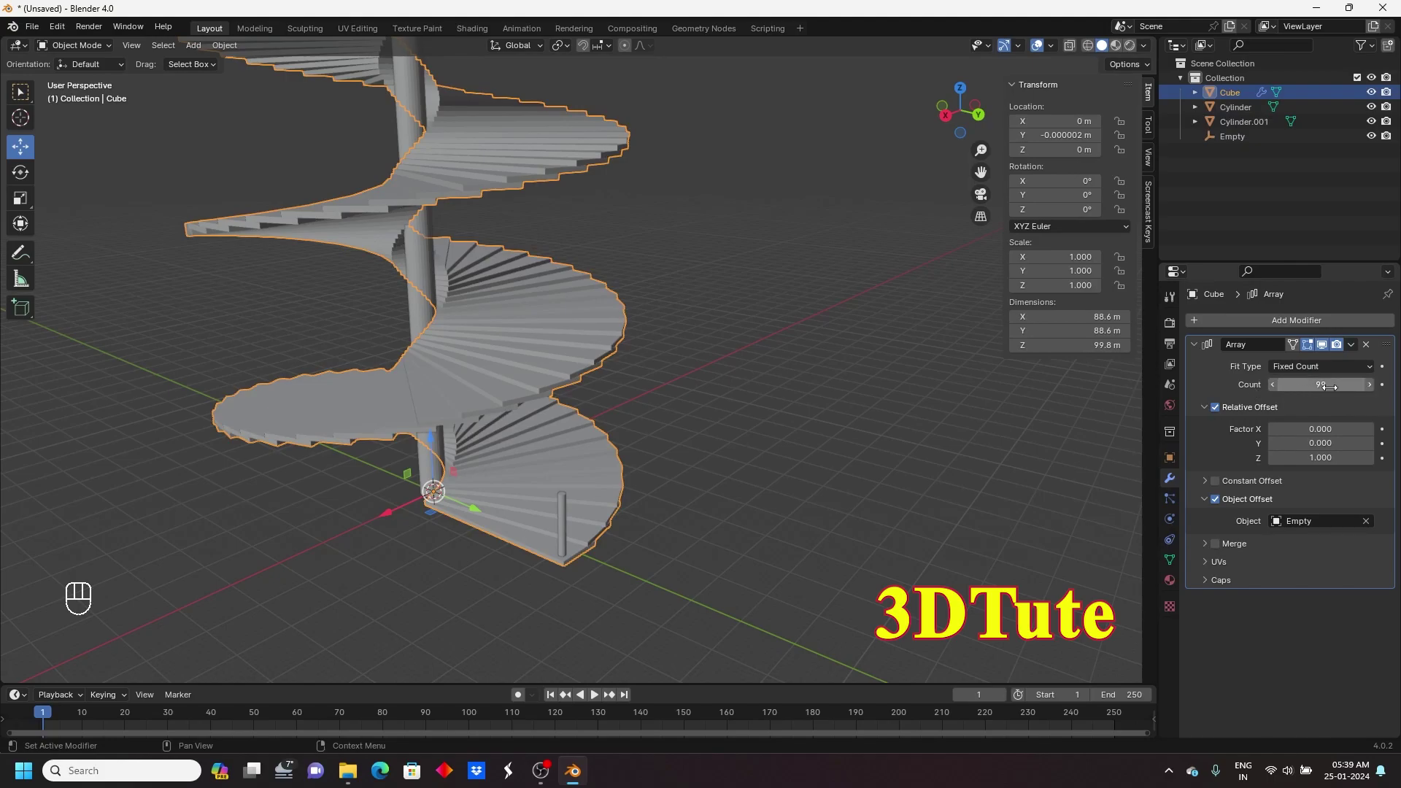
left_click(562, 506)
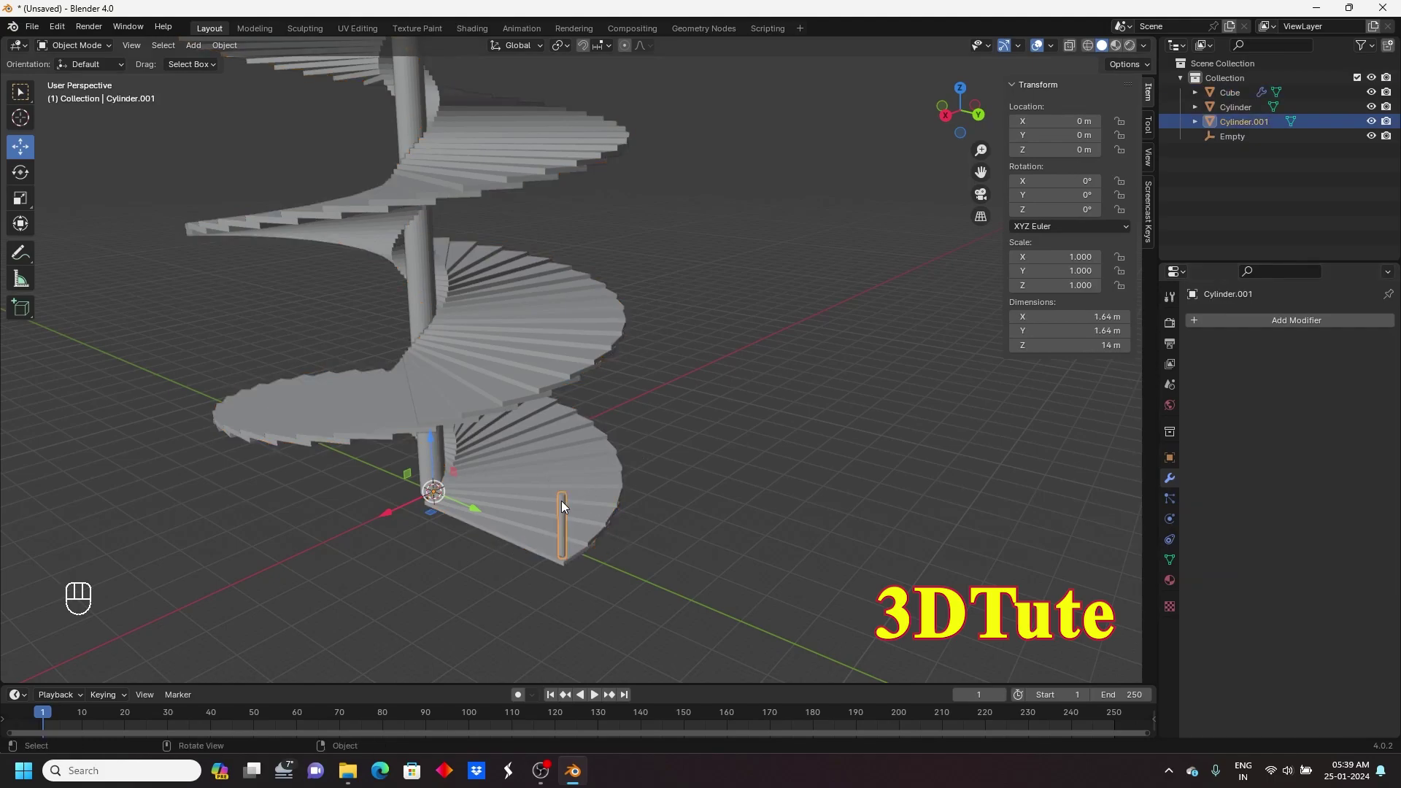
- Add an Array modifier to the railing post
middle_click_drag(754, 484, 725, 480)
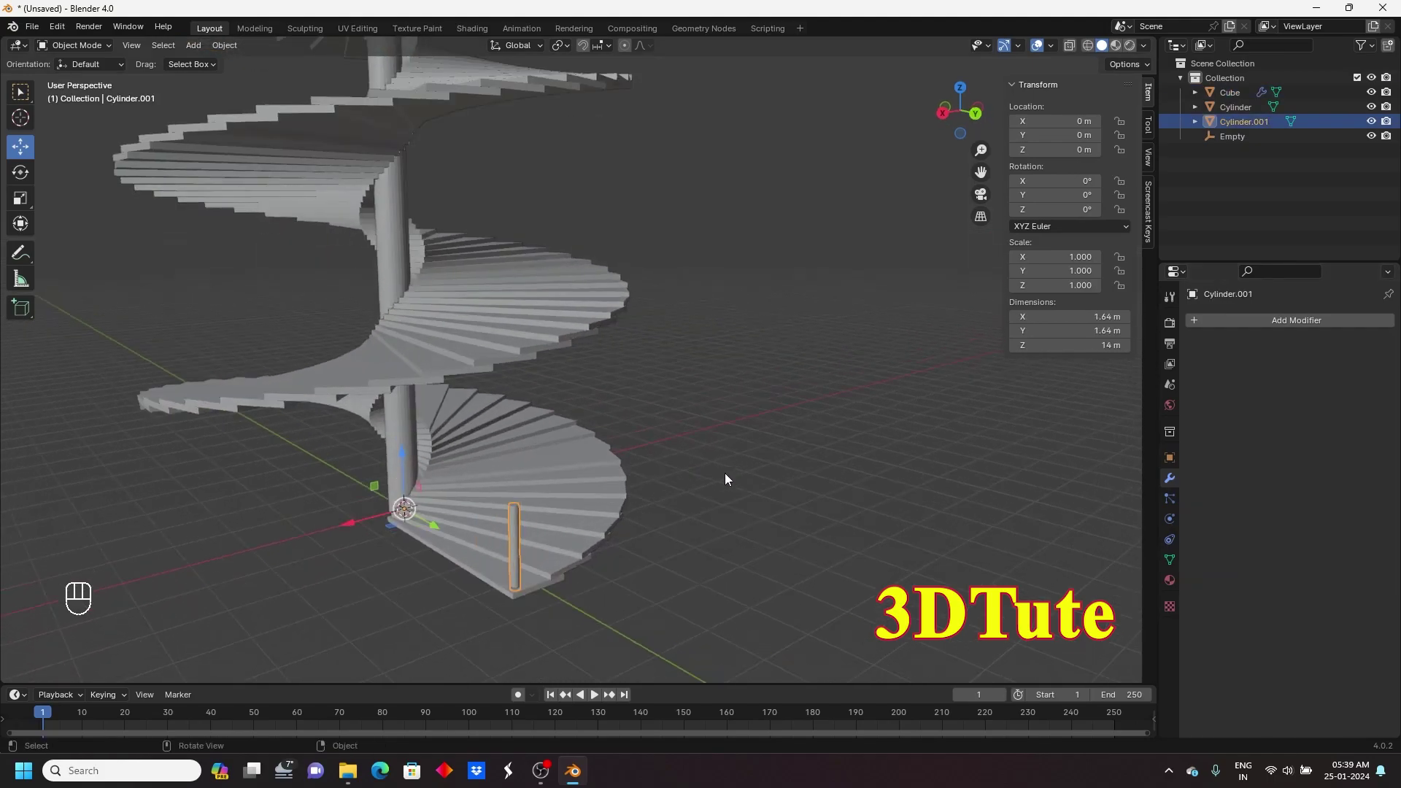
left_click(1282, 320)
mouse_move(1302, 318)
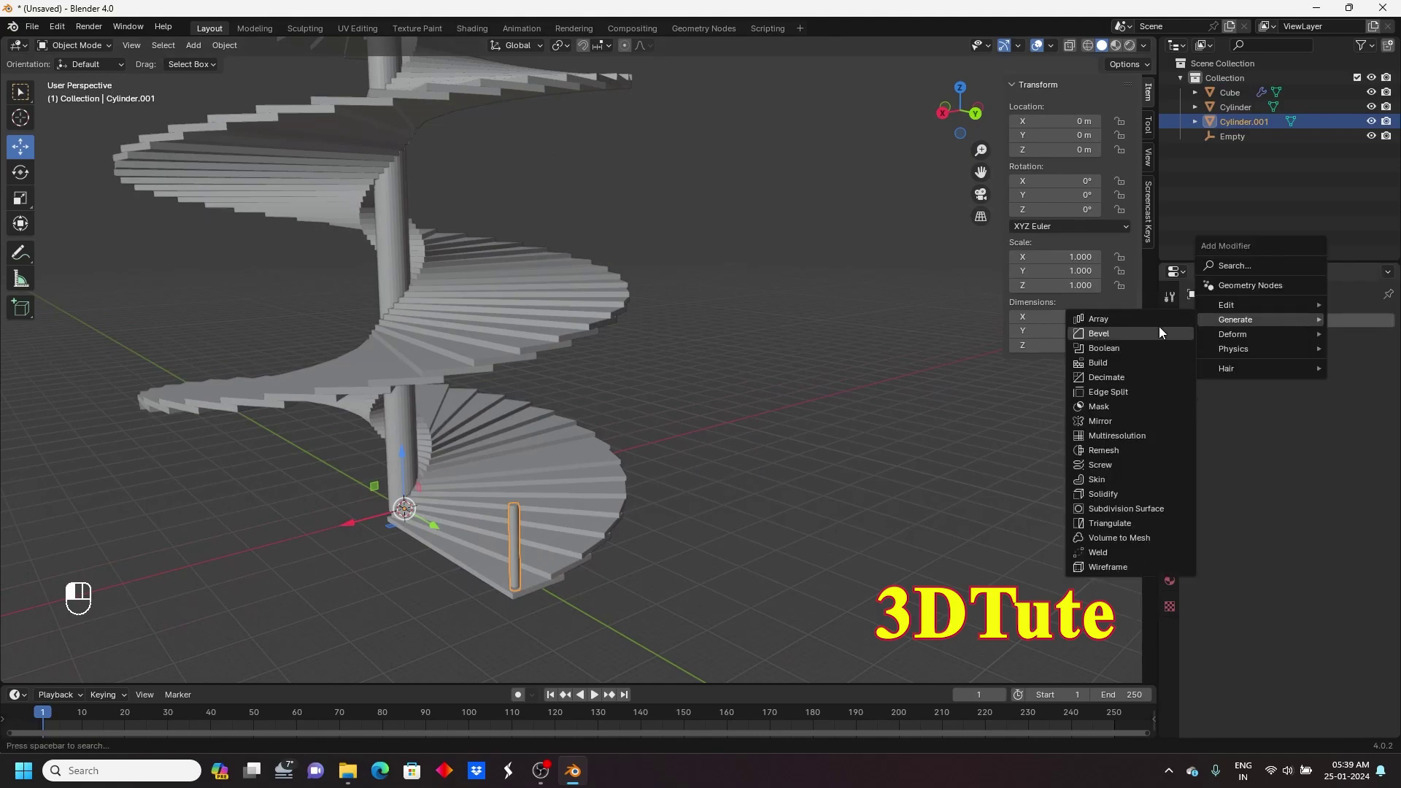
left_click(1110, 319)
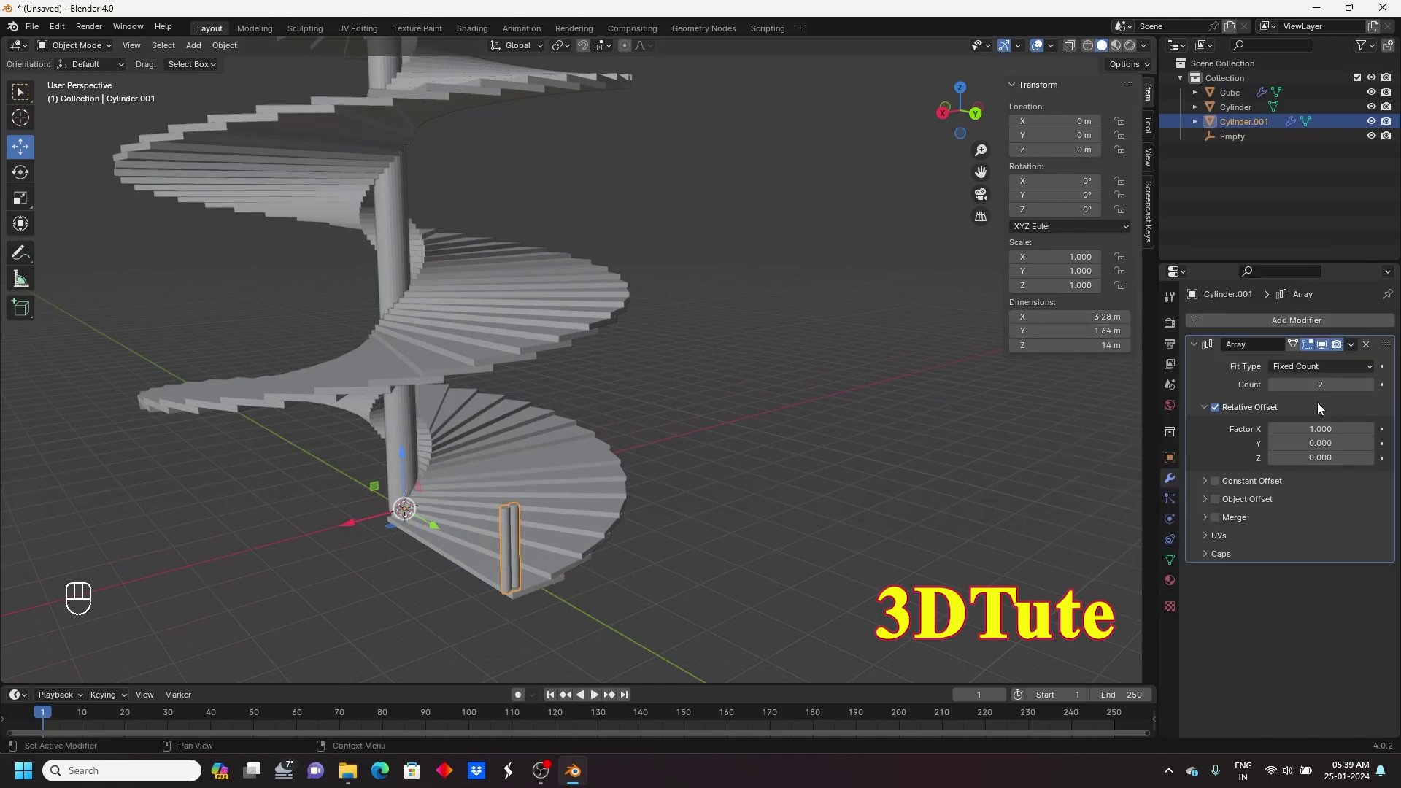
- Set the post array's relative offset factor to 0 in X and 1 in Z
left_click(1325, 431)
type("0")
key("Return")
left_click(1333, 459)
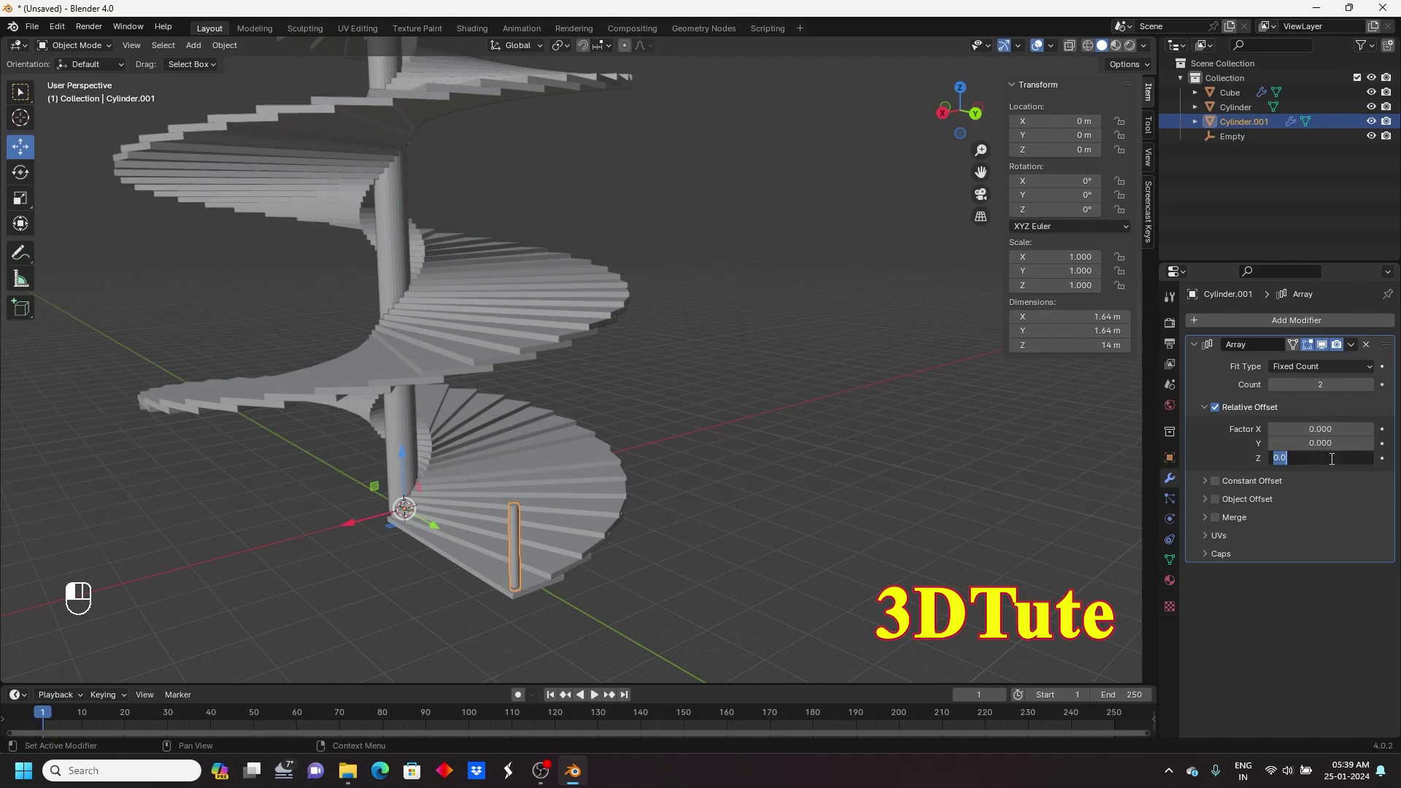
type("1")
key("Return")
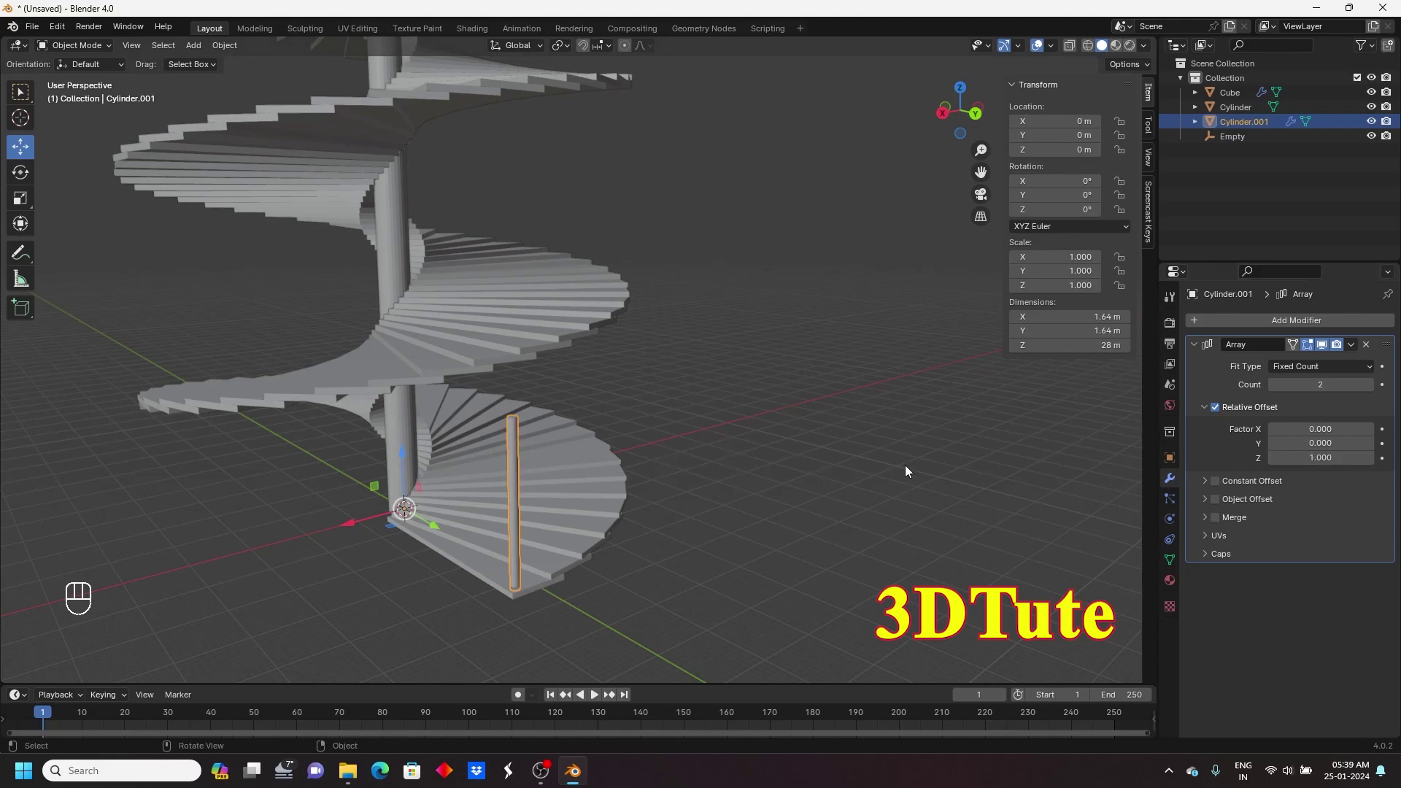
- Raise the post array's count to 7 and enable its object offset with the Empty as the object
middle_click_drag(770, 457, 746, 416)
mouse_move(1322, 385)
left_mouse_down()
mouse_move(1372, 384)
mouse_move(1314, 384)
mouse_move(1350, 385)
left_mouse_up()
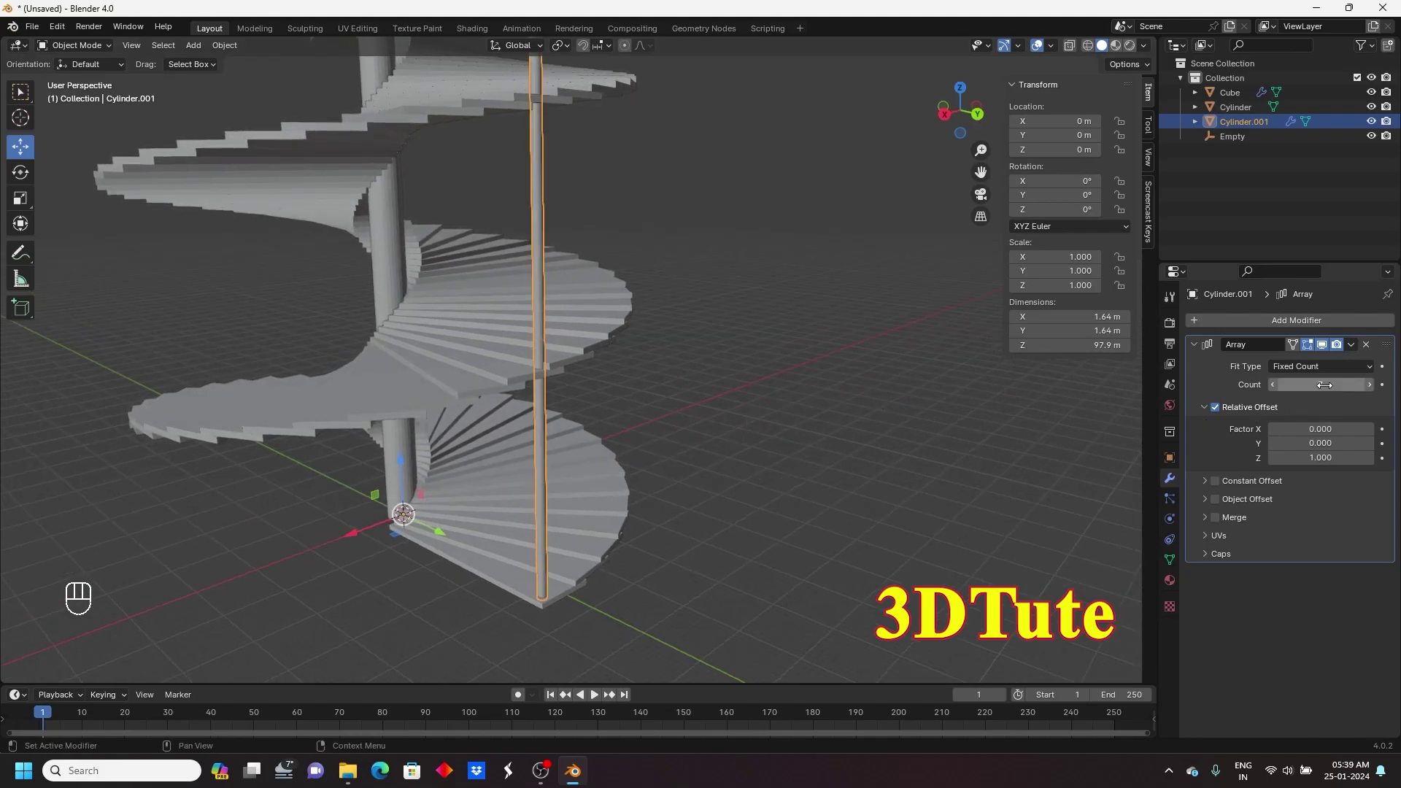
left_click(1206, 501)
left_click(1216, 499)
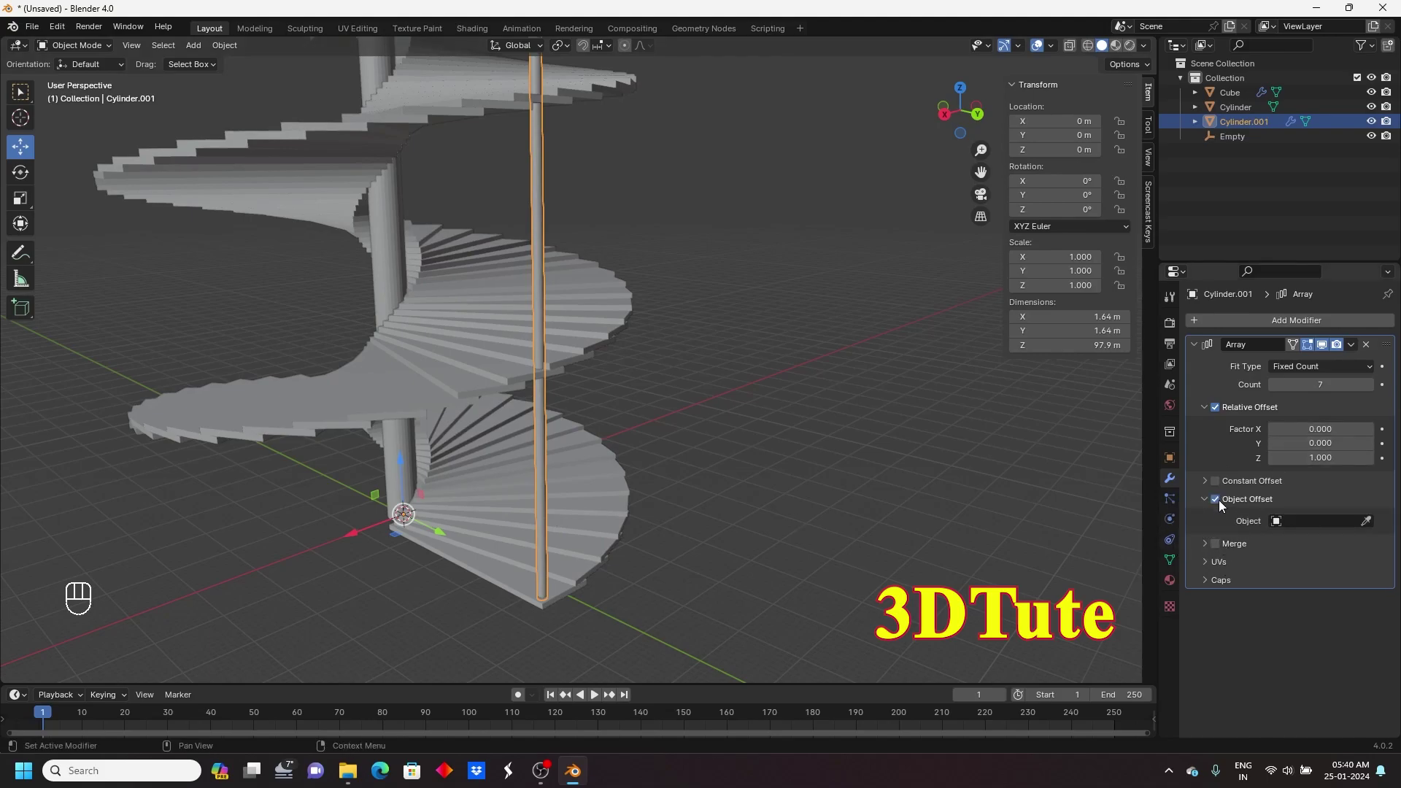
left_click(1277, 522)
left_click(1255, 574)
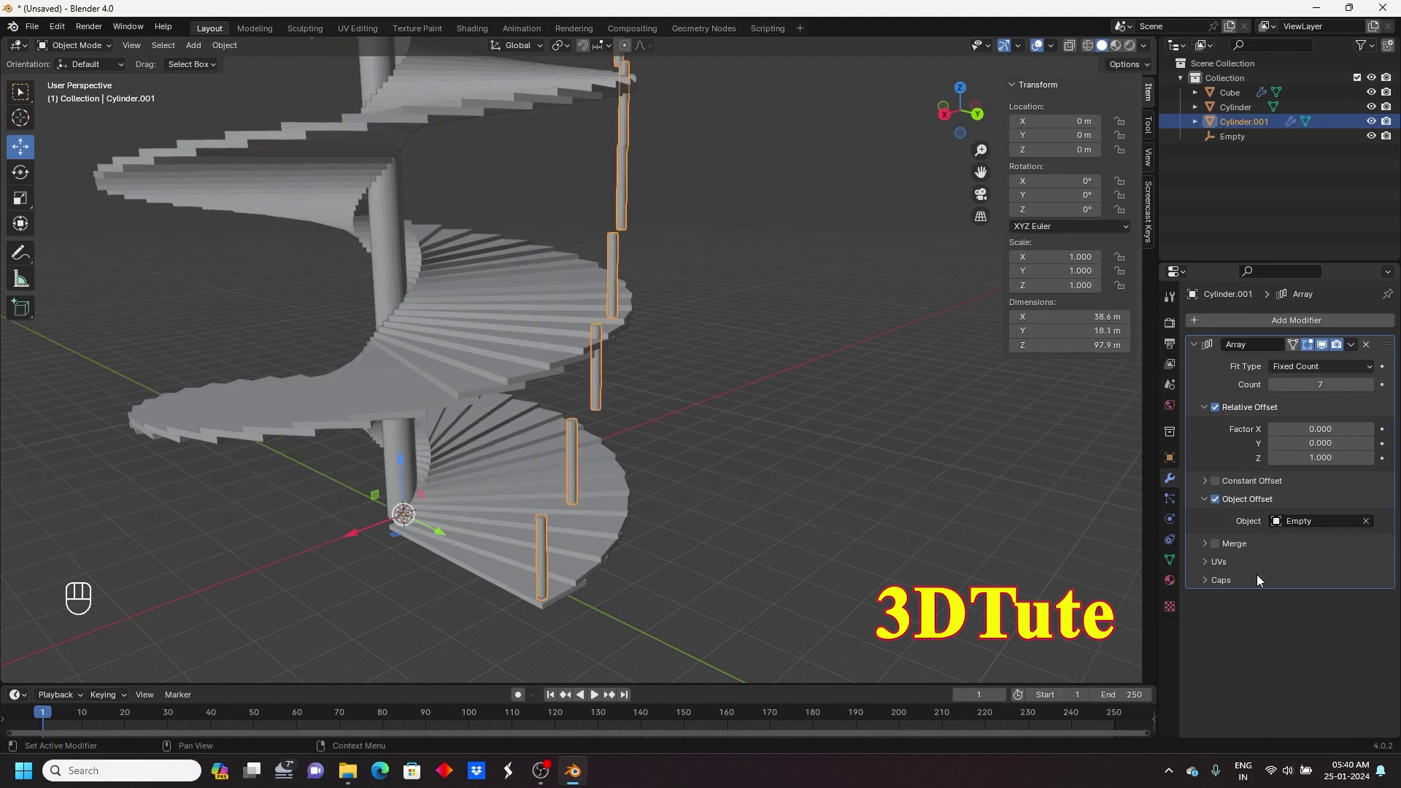
- Disable the post array's relative offset and enable its constant offset instead
middle_click_drag(611, 470, 598, 400)
scroll(591, 400, "up", 4)
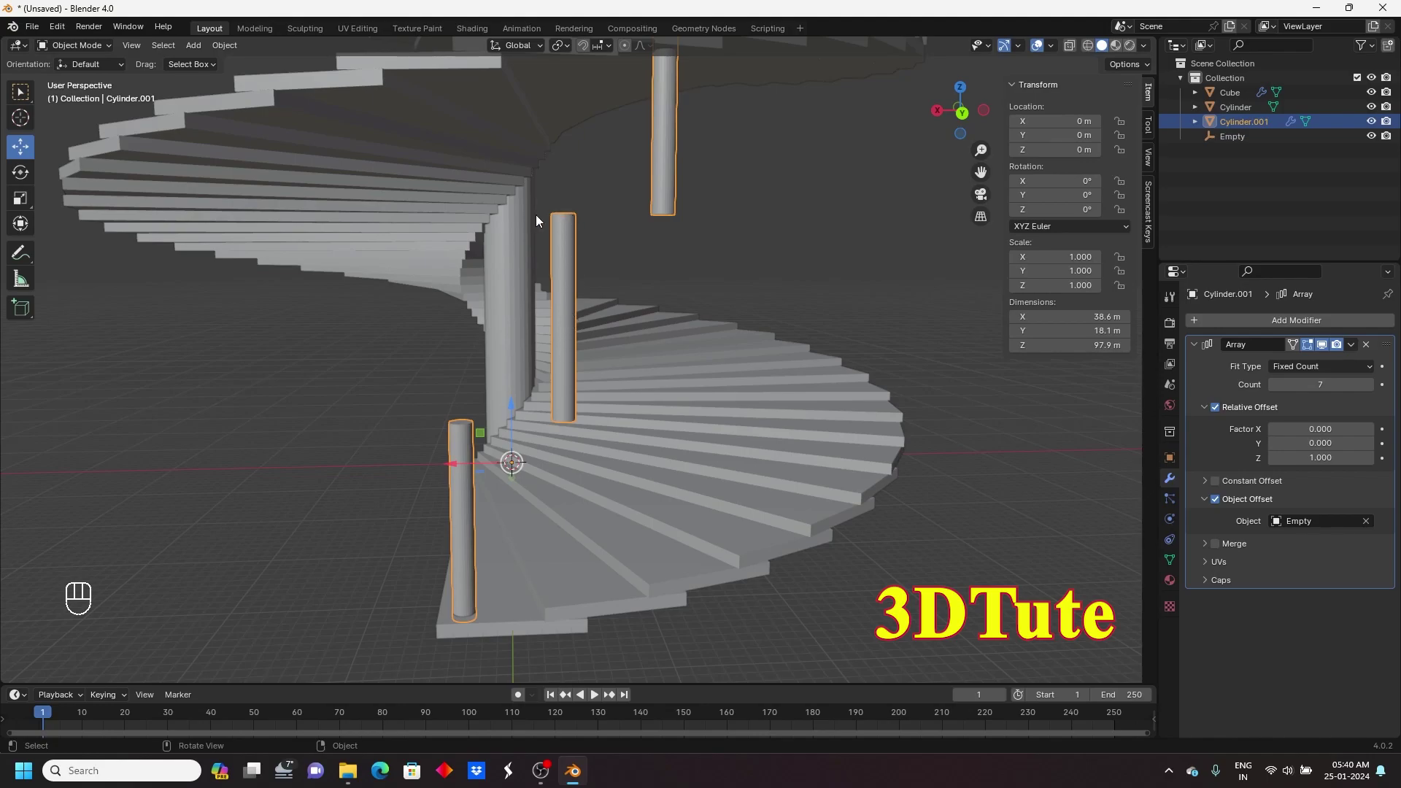
middle_click_drag(521, 545, 489, 303, "shift")
scroll(513, 459, "up", 5)
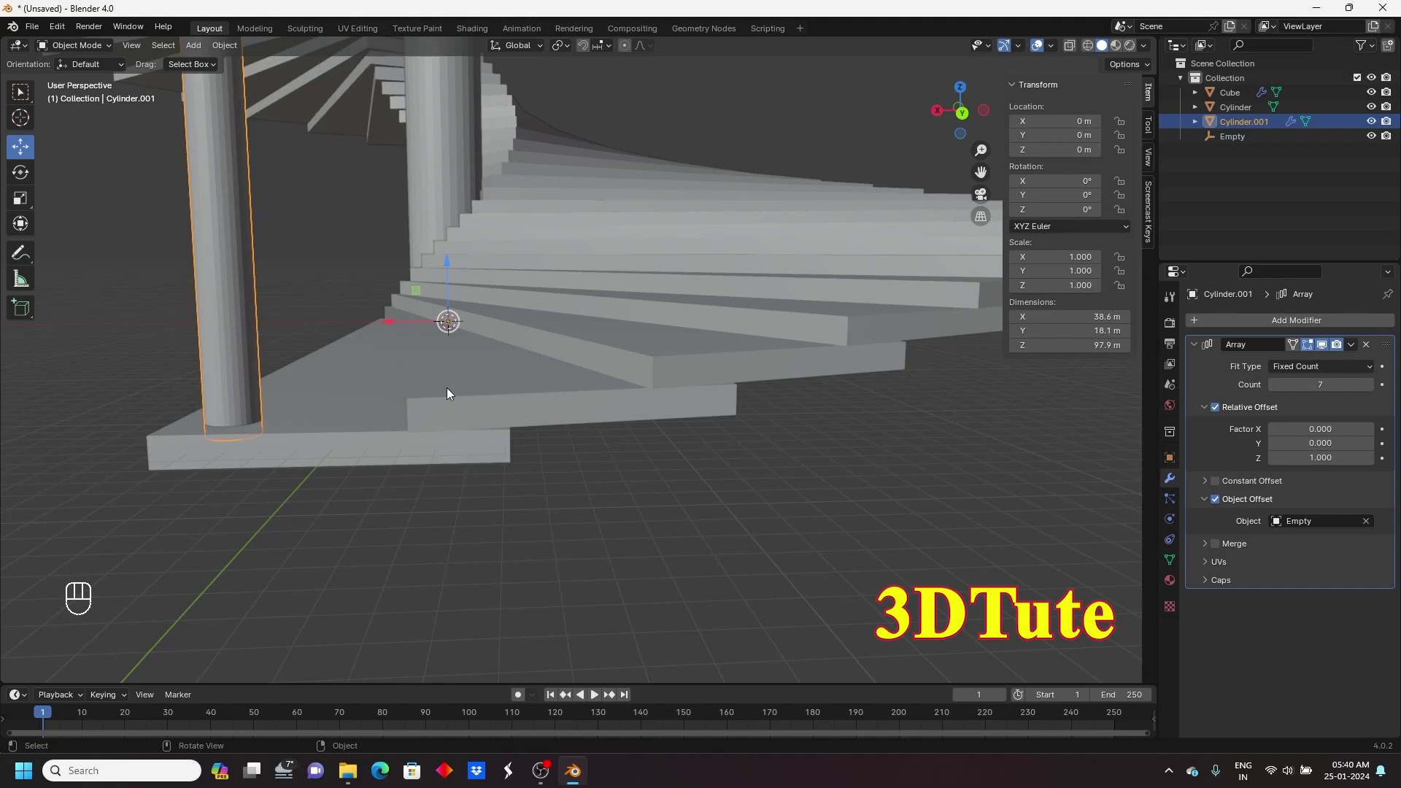
scroll(447, 387, "down", 8)
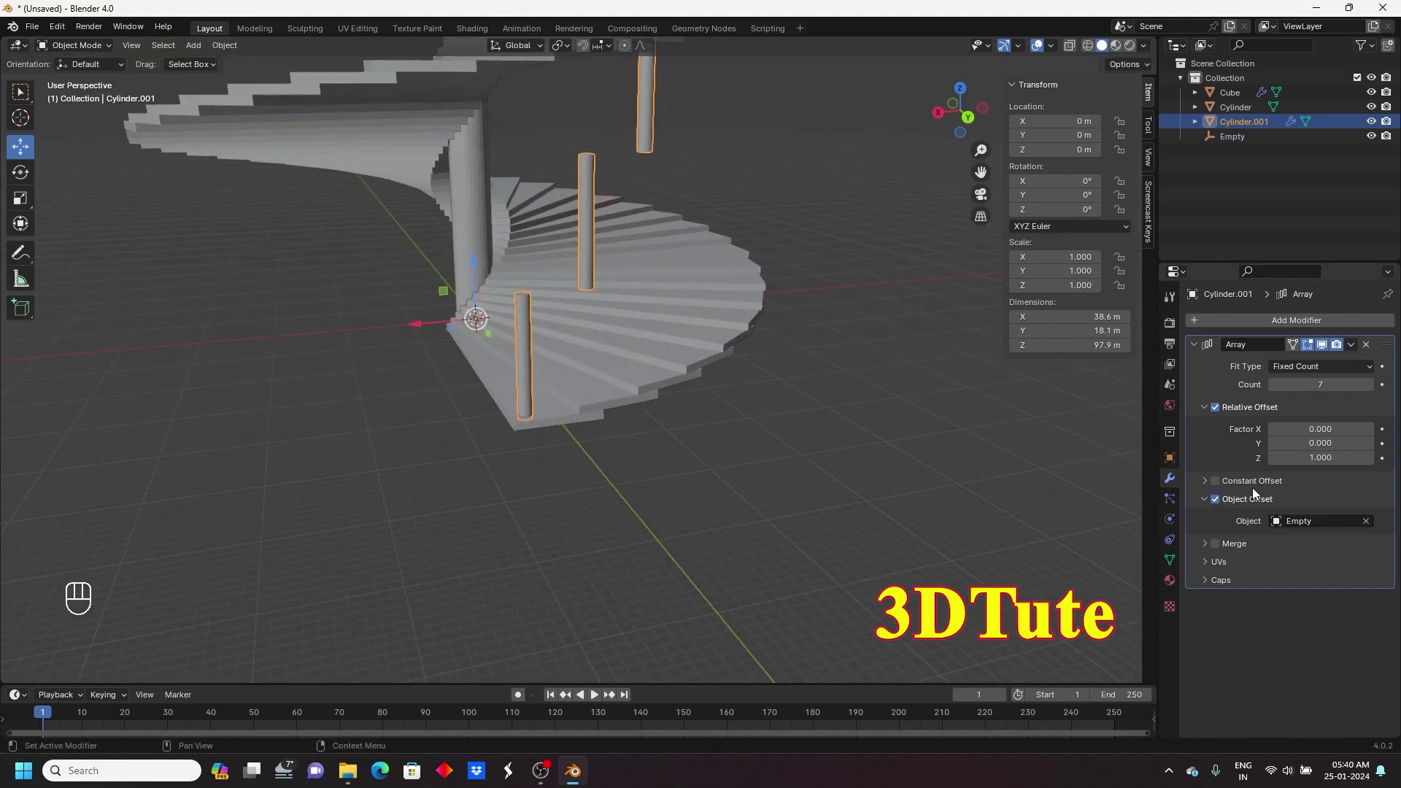
left_click(1215, 407)
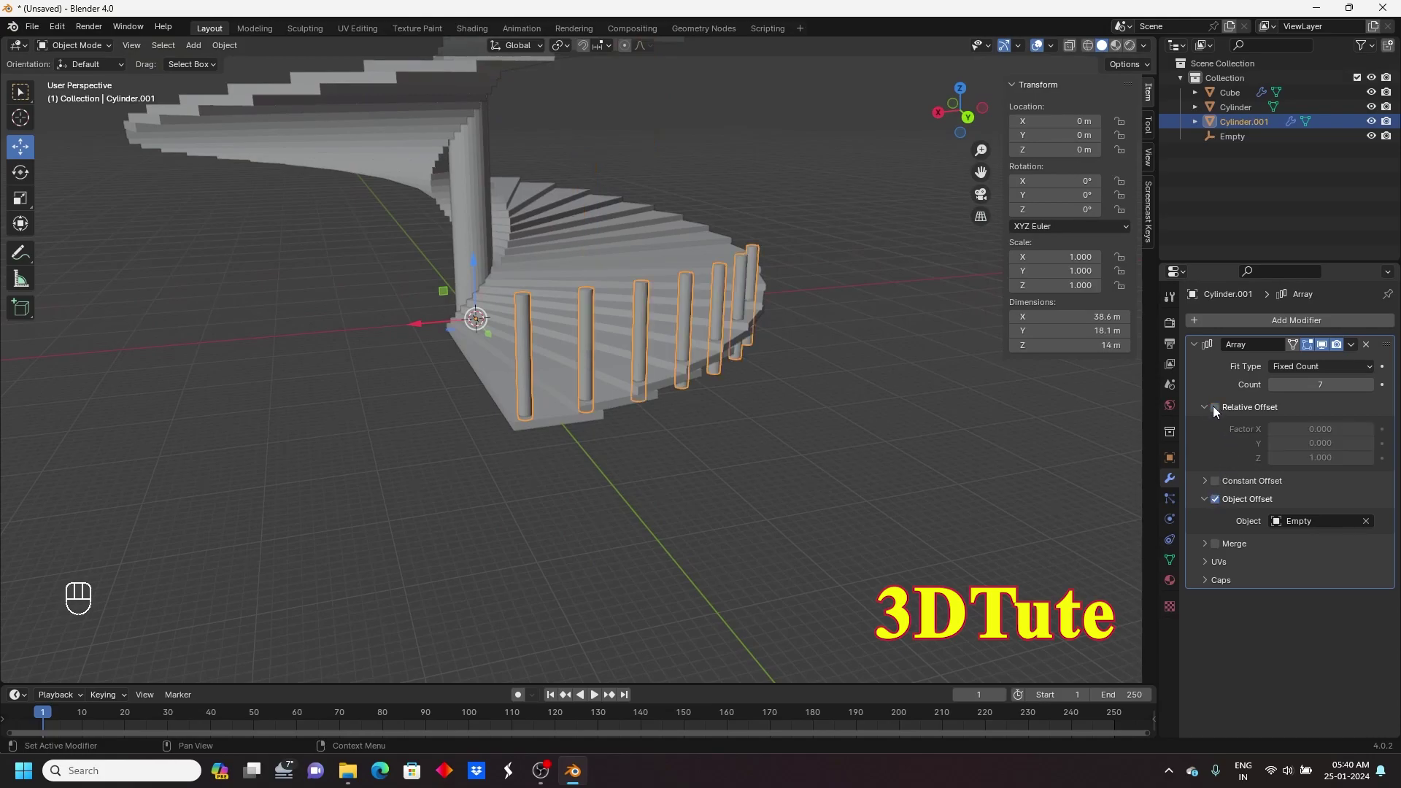
left_click(1216, 481)
- Set the post array's constant offset distance to 0 m in X and 1 m in Z
middle_click_drag(643, 467, 554, 462)
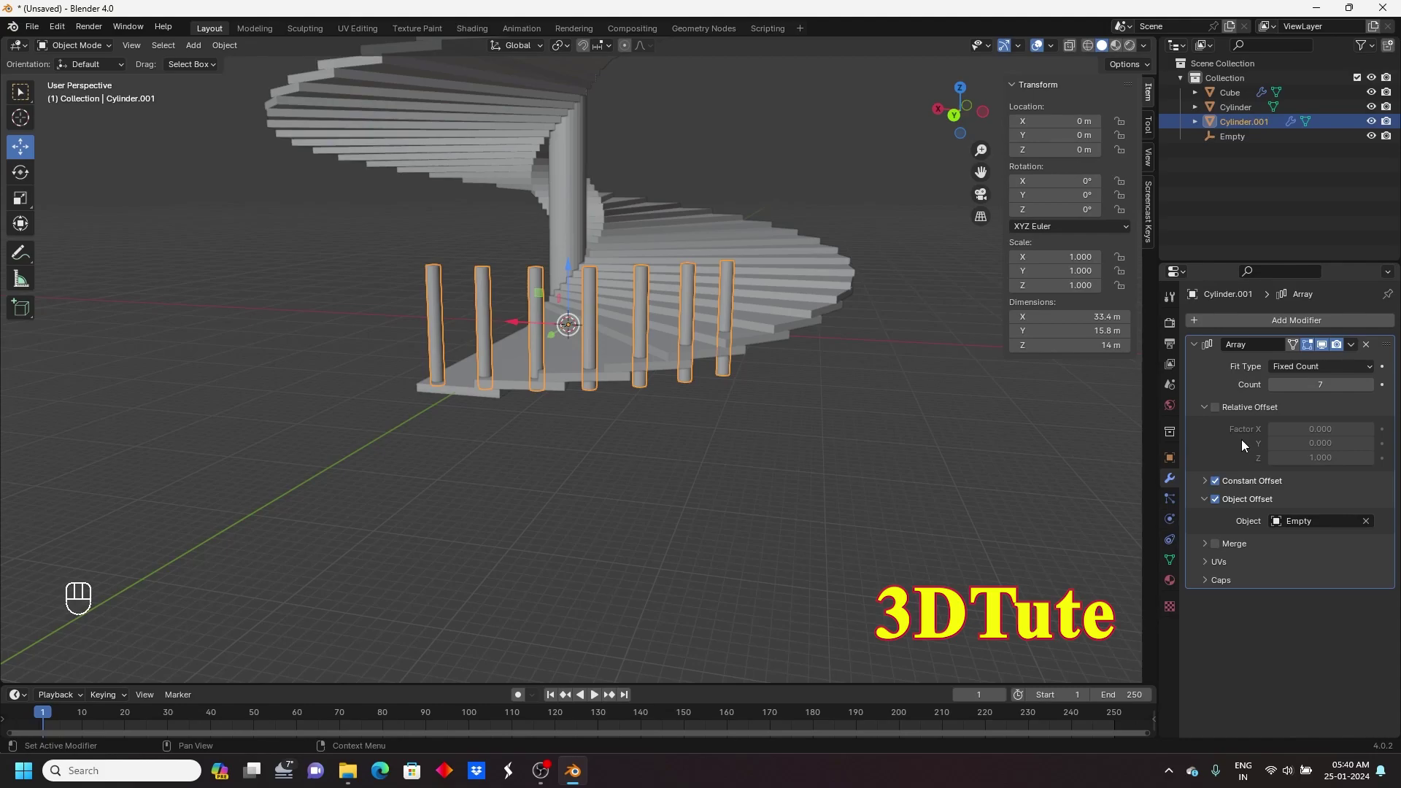
left_click(1207, 482)
left_click(1321, 503)
type("0")
key("Return")
type("1")
key("Return")
- Set the post array's count to 99
middle_click_drag(657, 494, 719, 473)
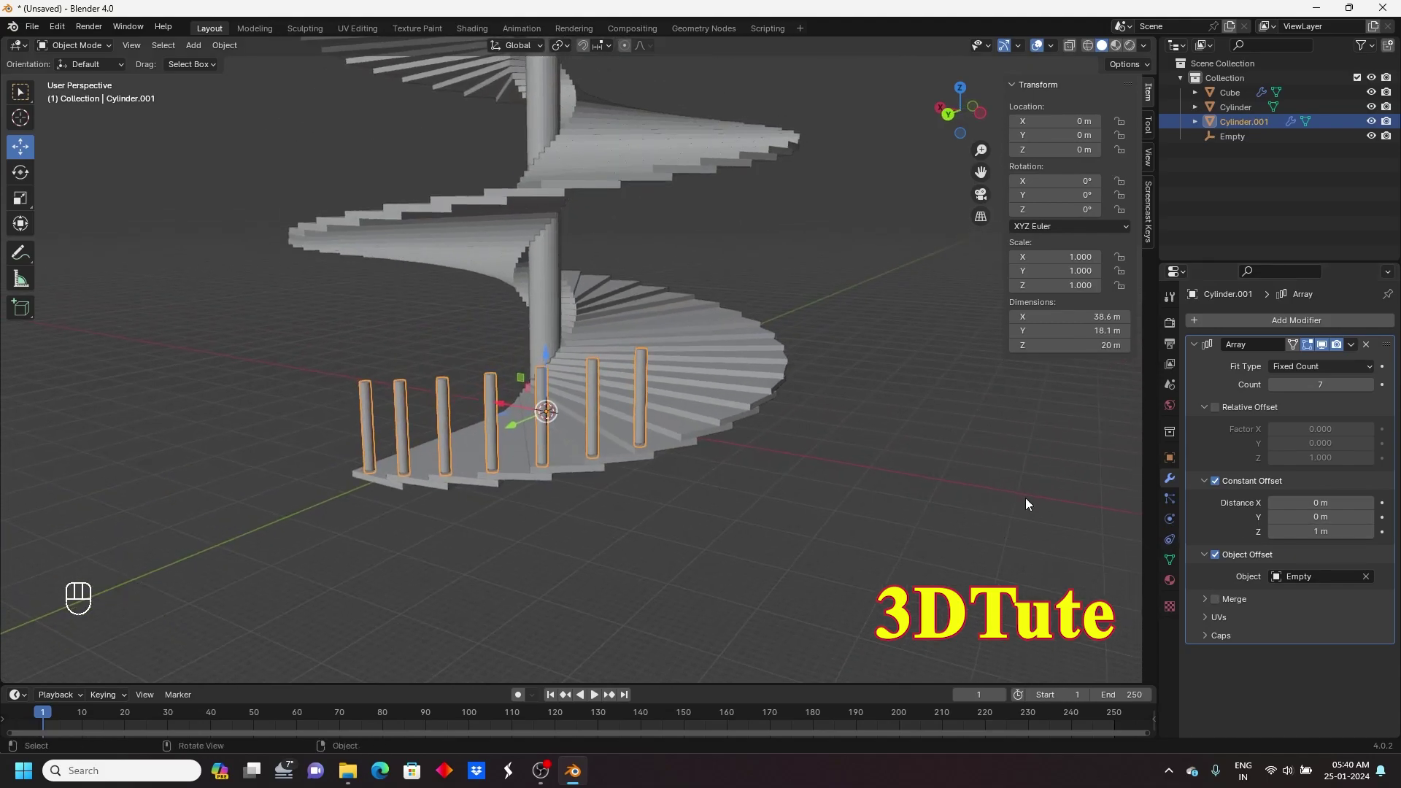
left_click(1322, 384)
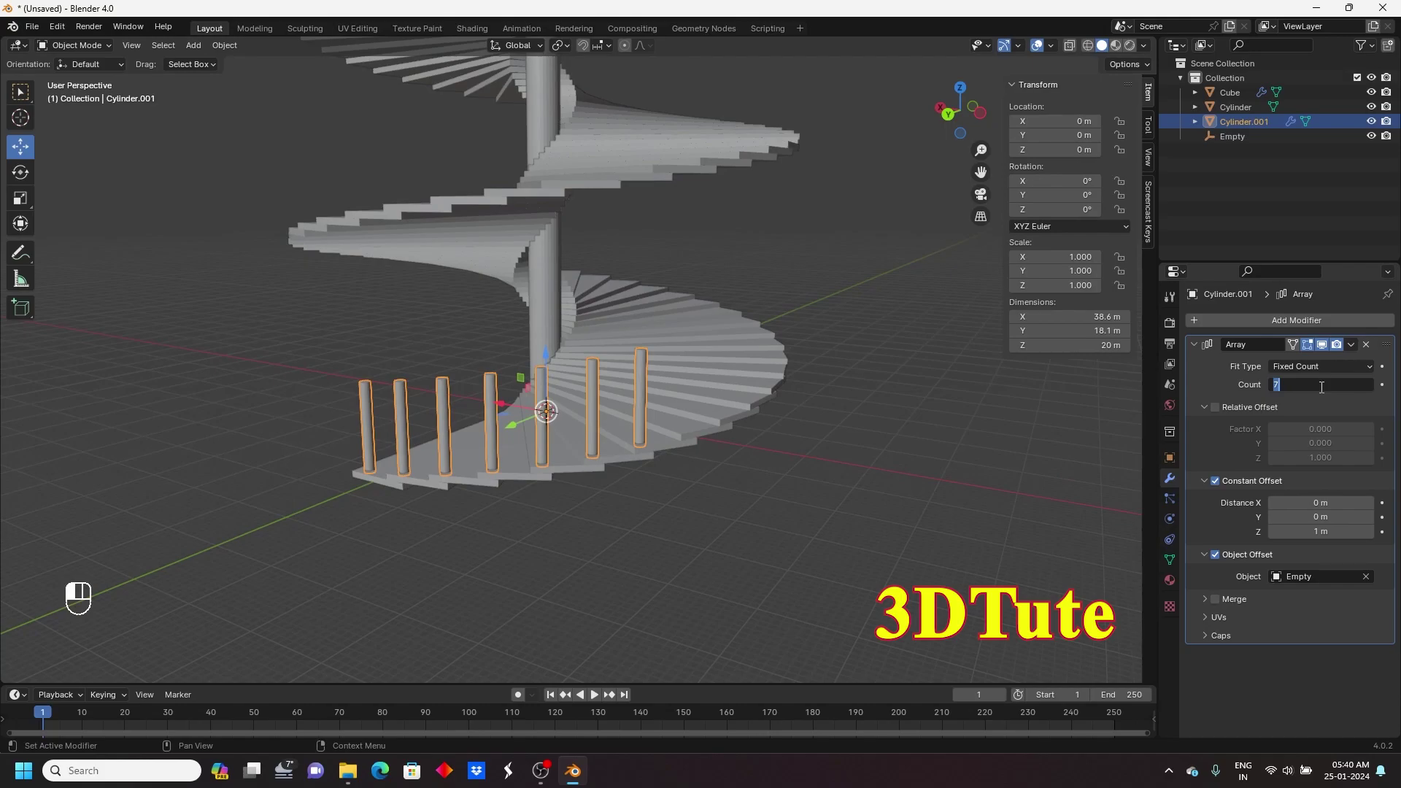
type("99")
left_click(1290, 396)
- Increase the post array's constant Z offset to 1.01 m and deselect the posts to inspect the whole railing
middle_click_drag(747, 382, 680, 562, "shift")
middle_click_drag(744, 262, 514, 276)
middle_click_drag(809, 274, 695, 333, "shift")
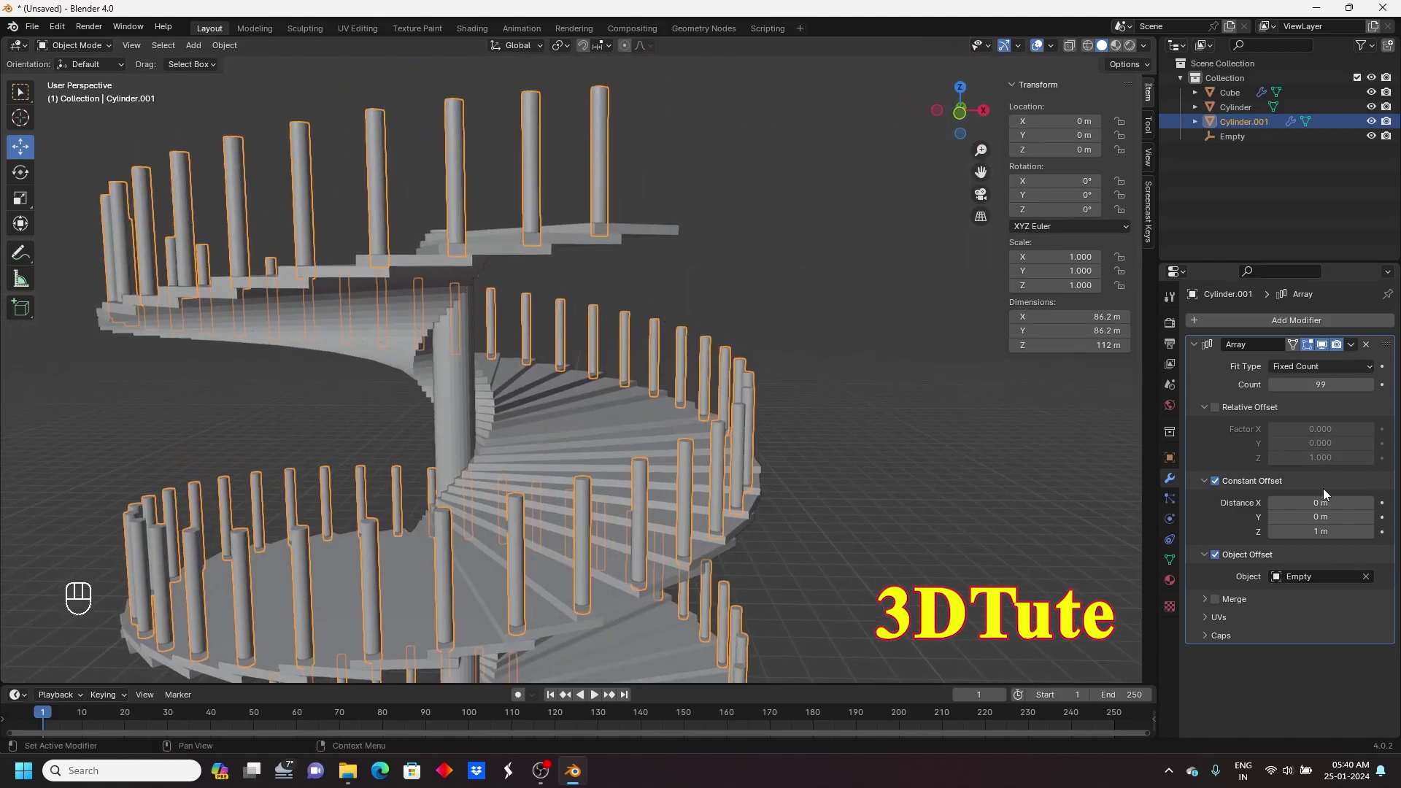
left_click(1368, 533)
left_click(794, 265)
middle_click_drag(794, 266, 549, 449)
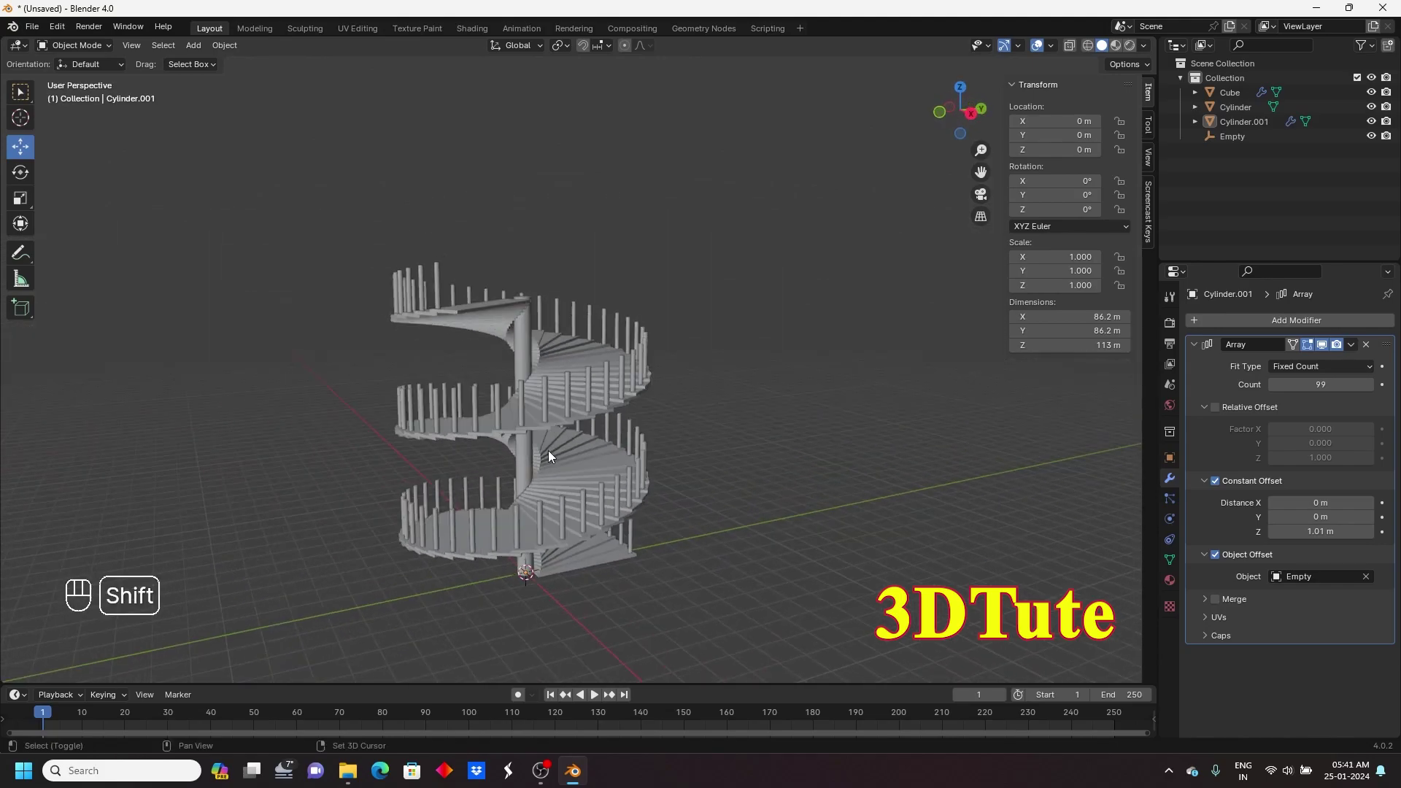
scroll(606, 346, "up", 5)
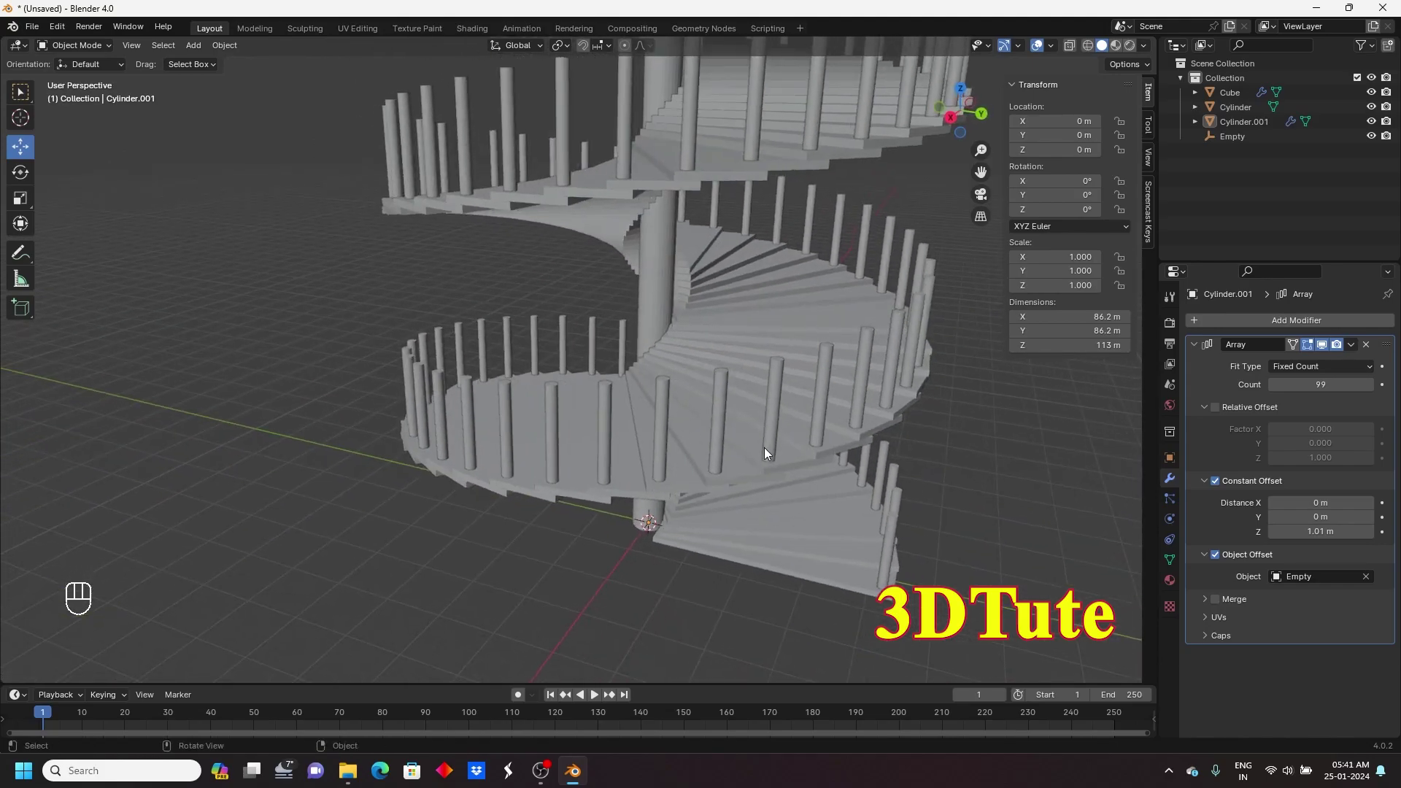
scroll(764, 452, "down", 3)
middle_click_drag(848, 388, 695, 458)
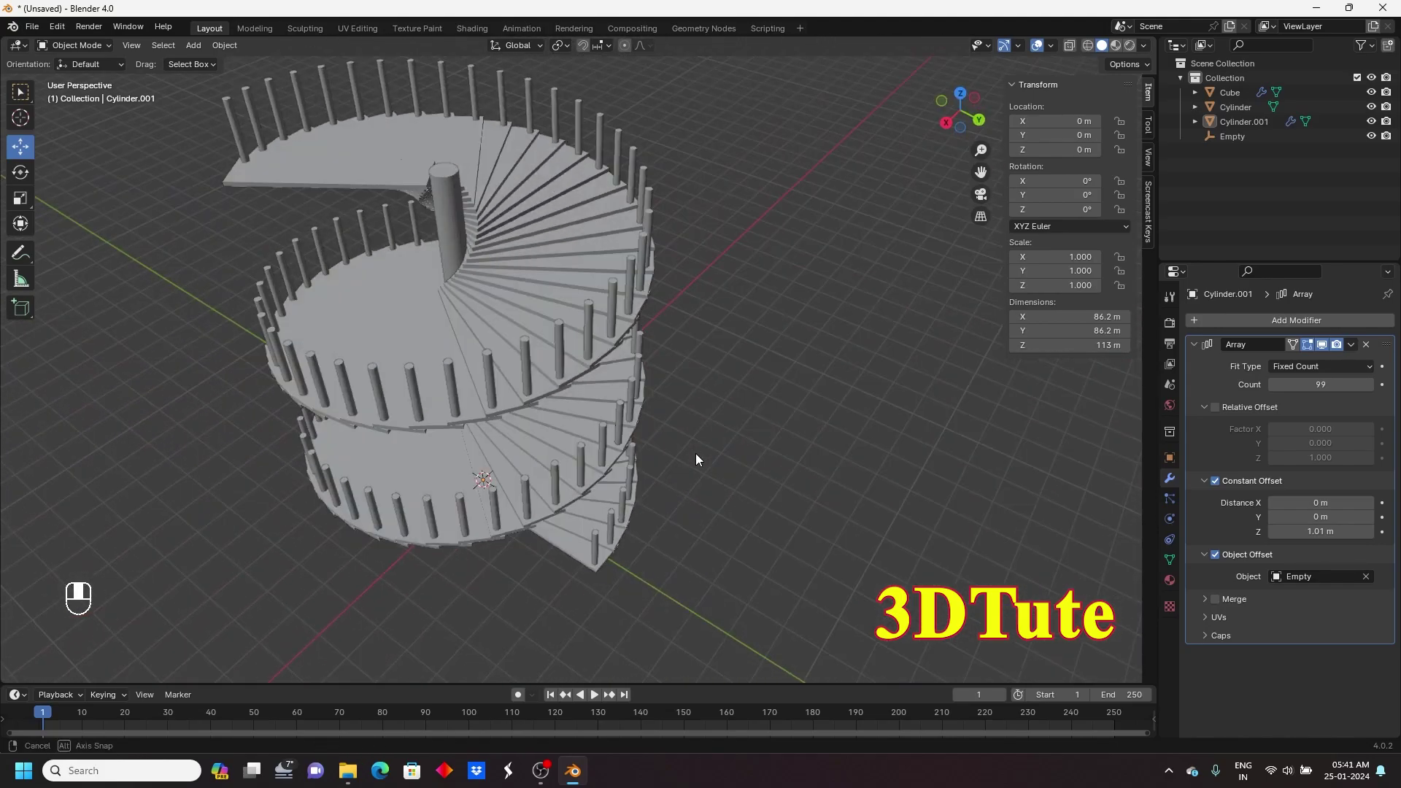
- Disable the Add Curve: Extra Objects add-on in the preferences and check which curve types can still be added
left_click(193, 45)
mouse_move(217, 77)
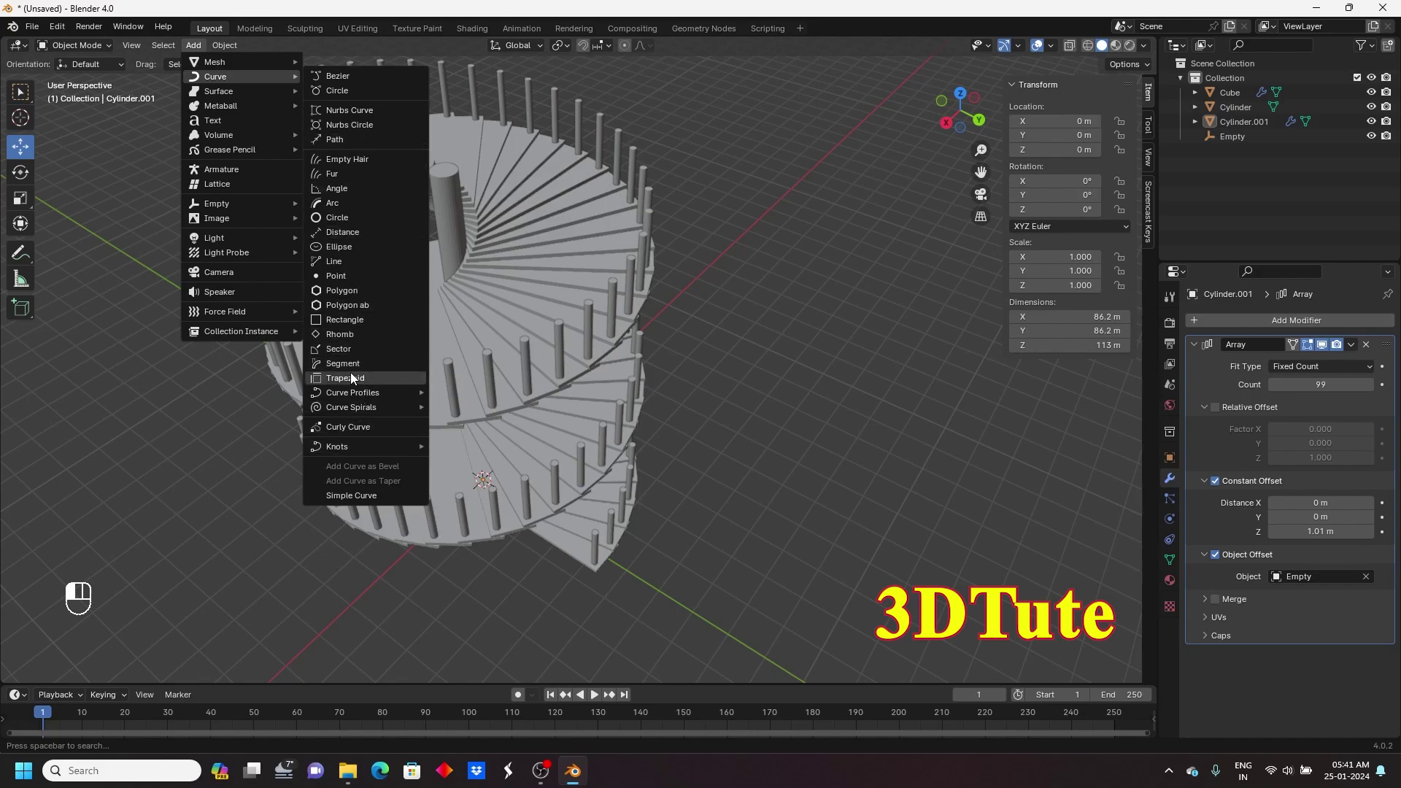
left_click(57, 27)
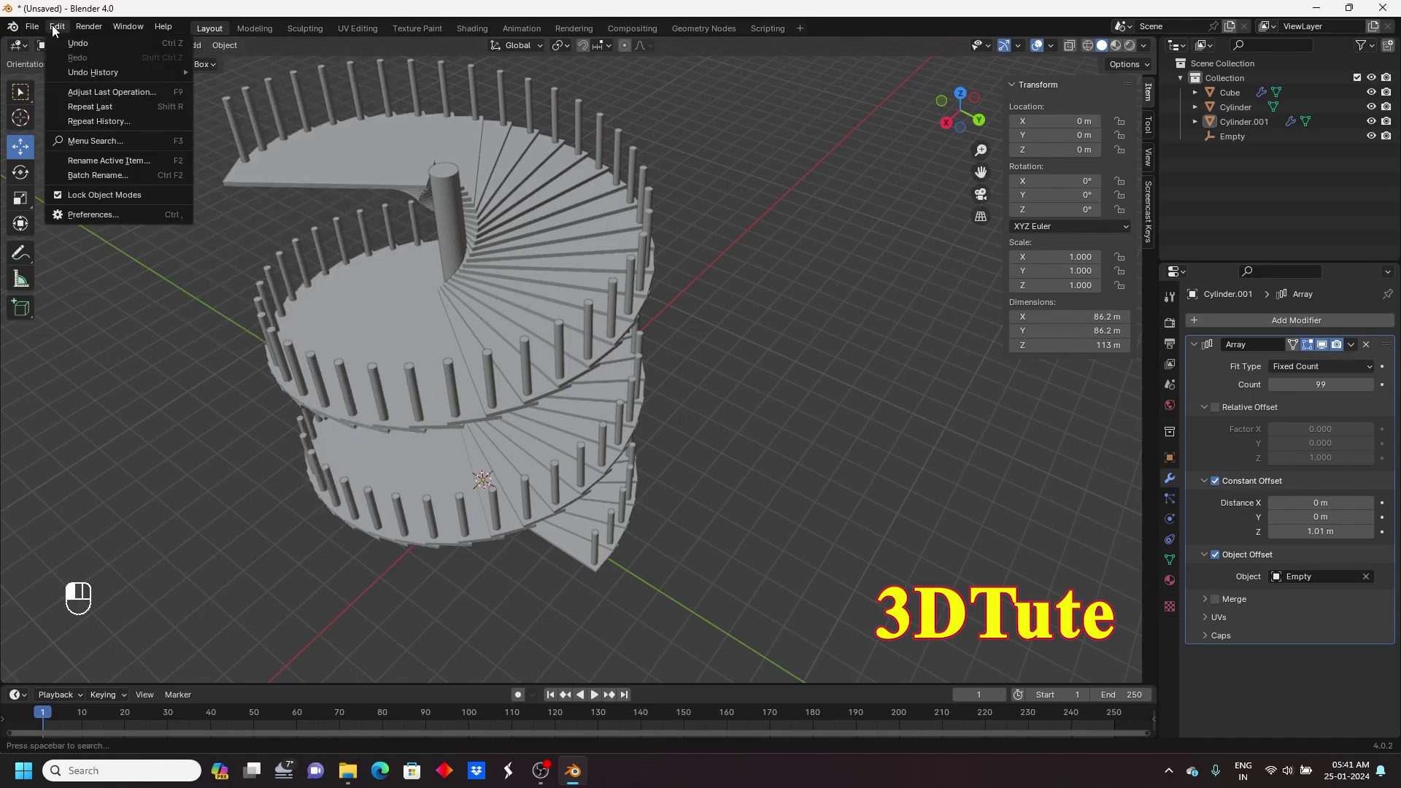
left_click(106, 216)
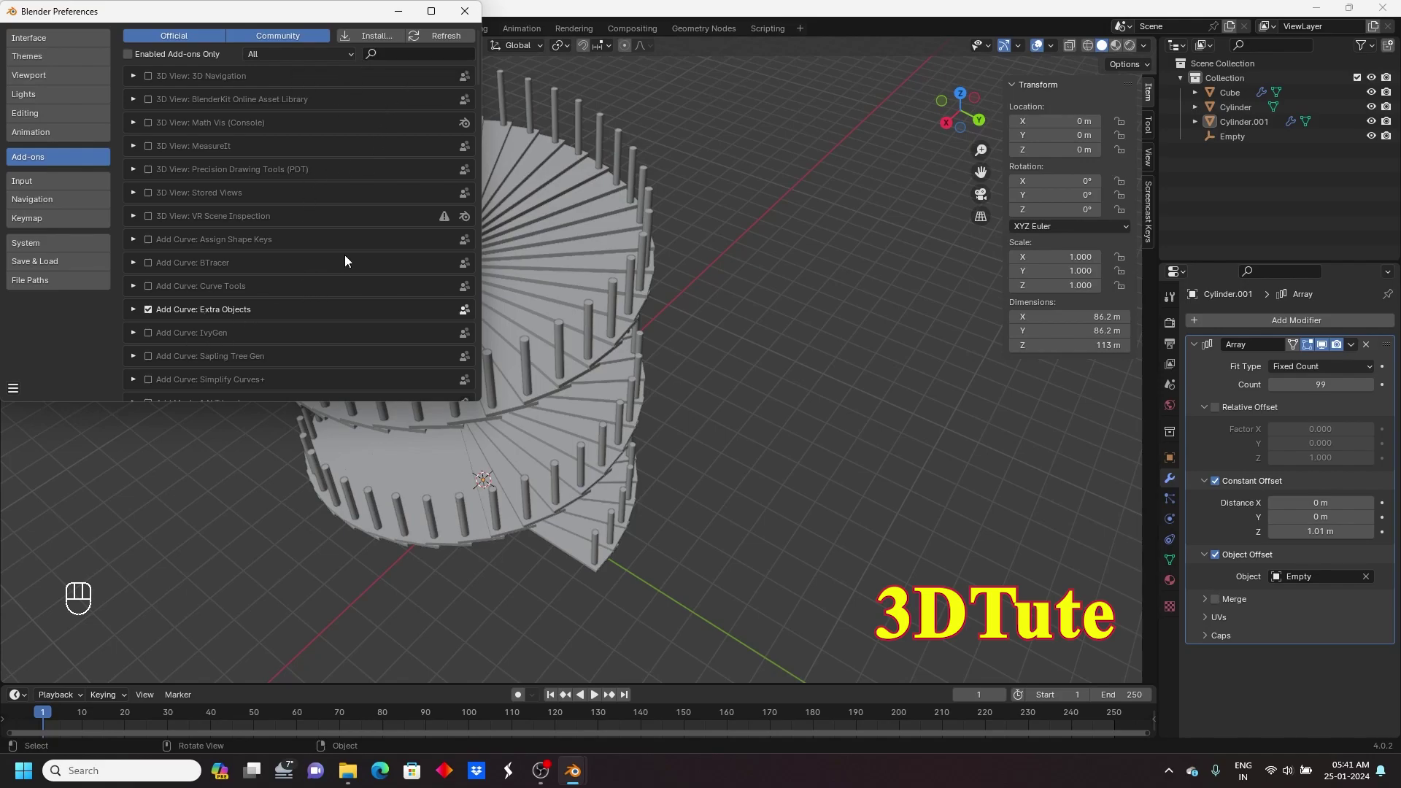
left_click(382, 51)
left_click(148, 310)
left_click(464, 11)
left_click(217, 50)
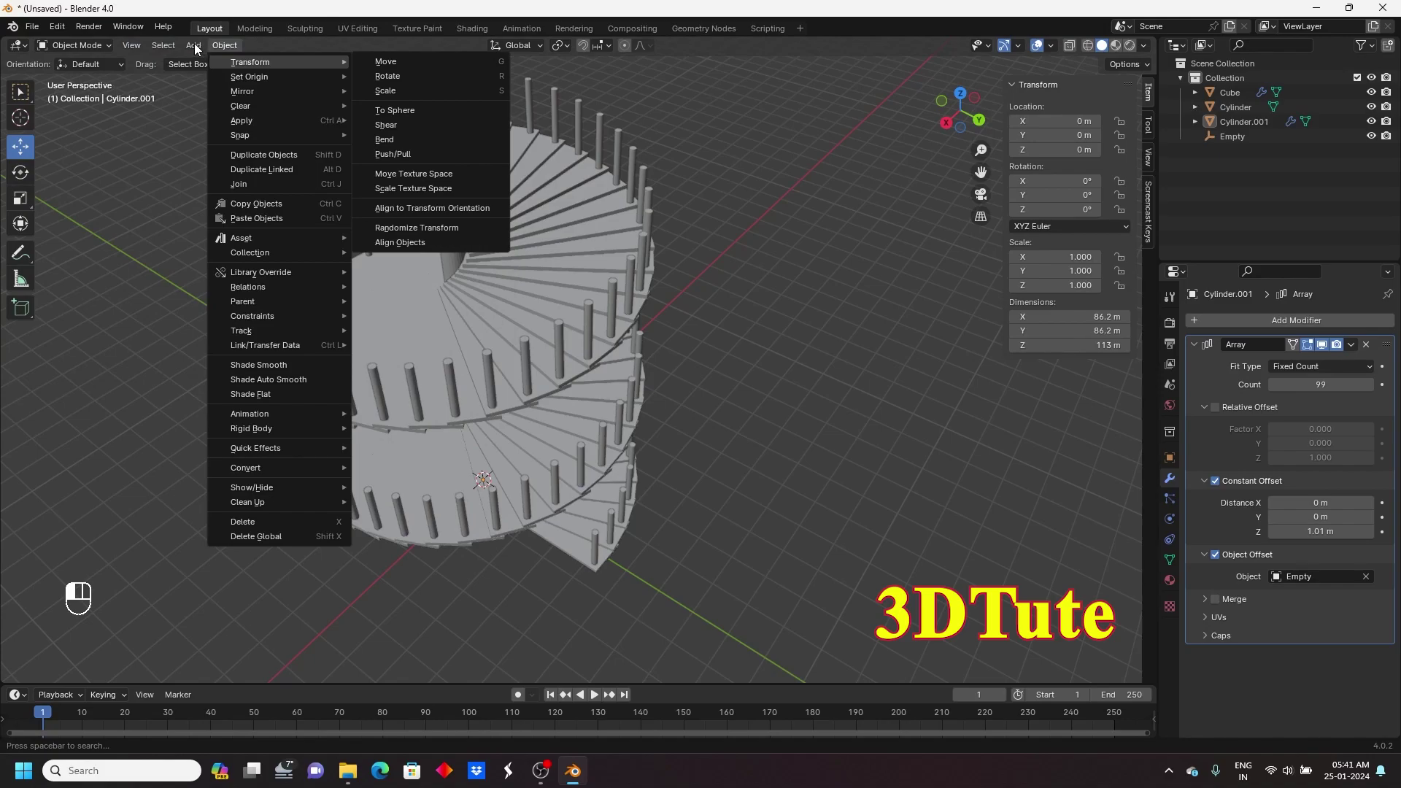
left_click(194, 44)
mouse_move(264, 77)
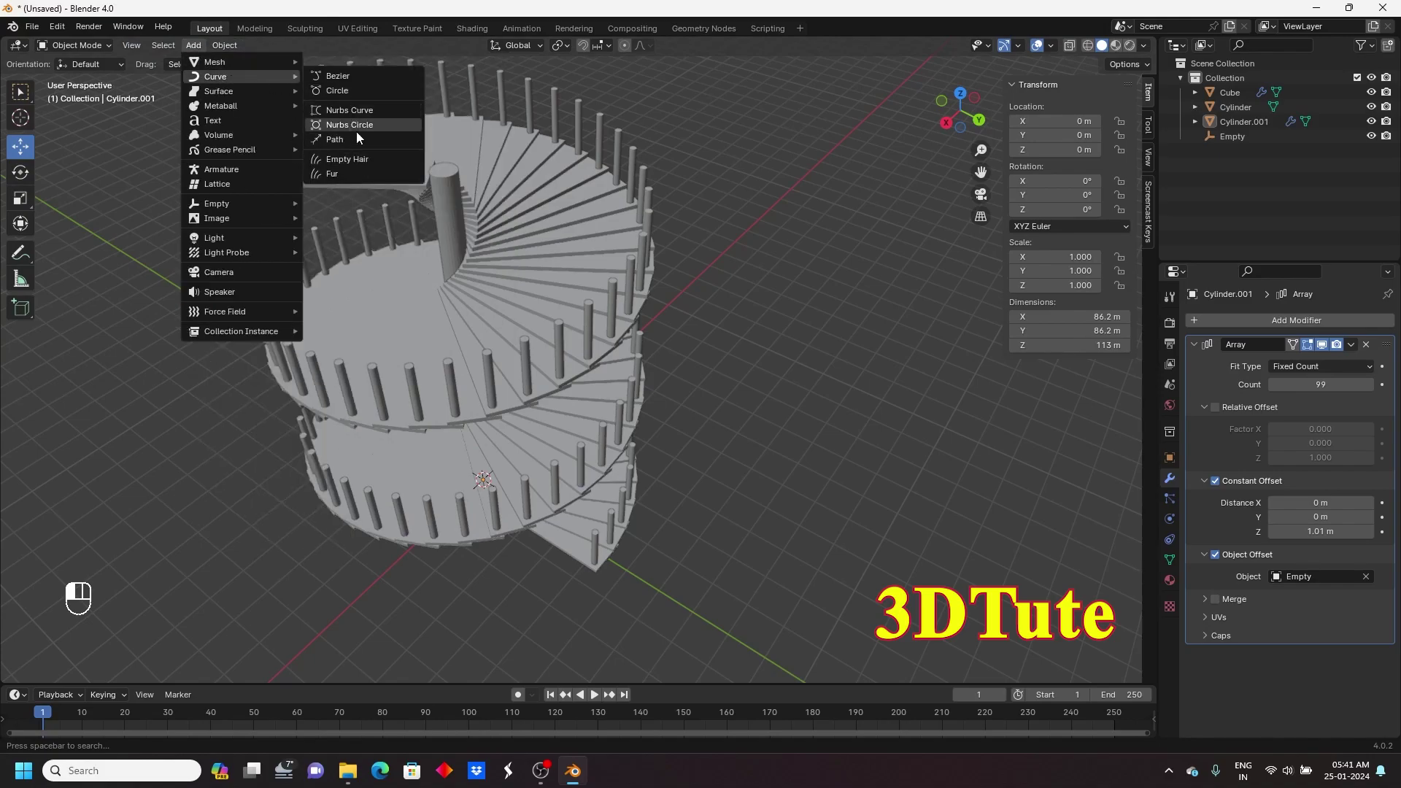
- Search the add-ons in the preferences for "curve" and enable Add Curve: Extra Objects
left_click(57, 28)
left_click(96, 213)
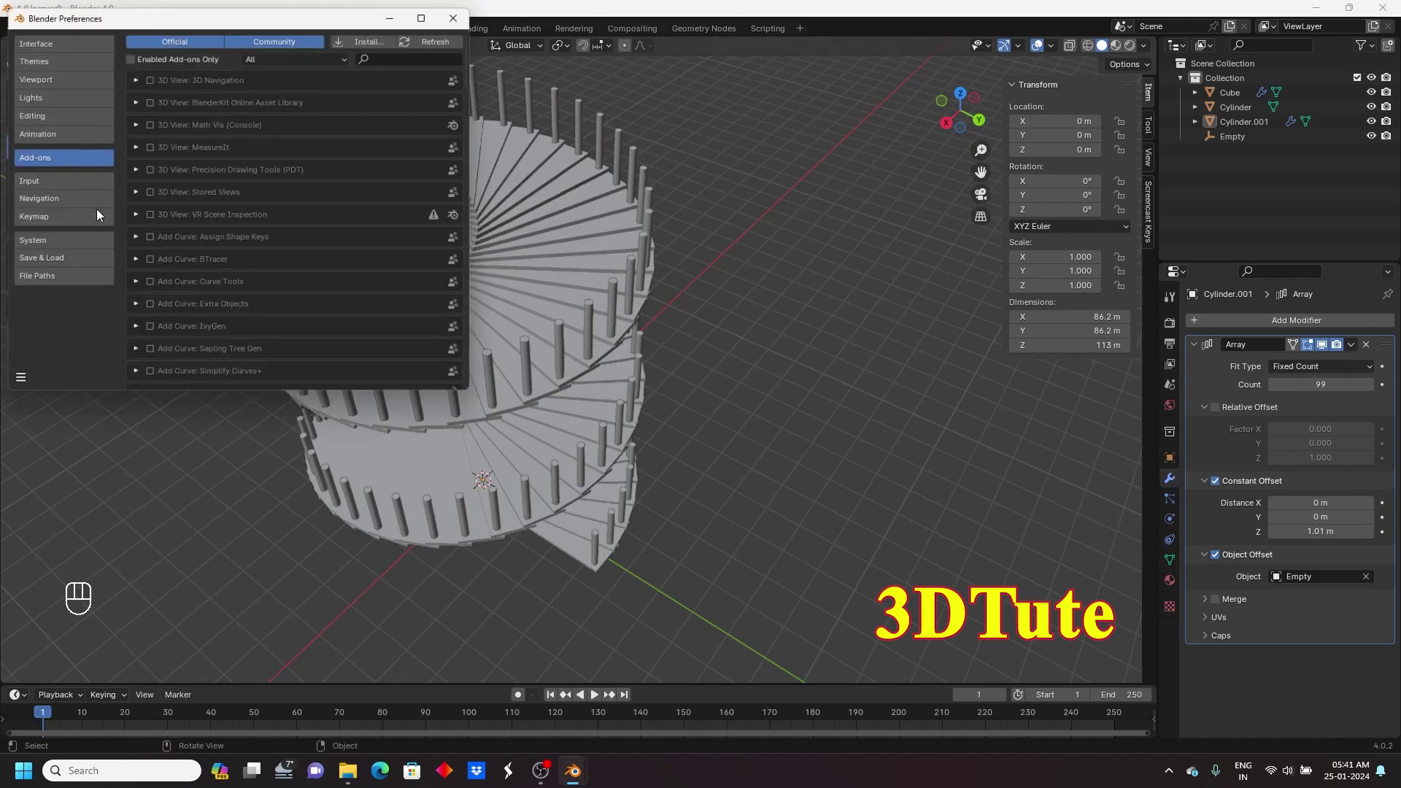
left_click(386, 53)
type("curve")
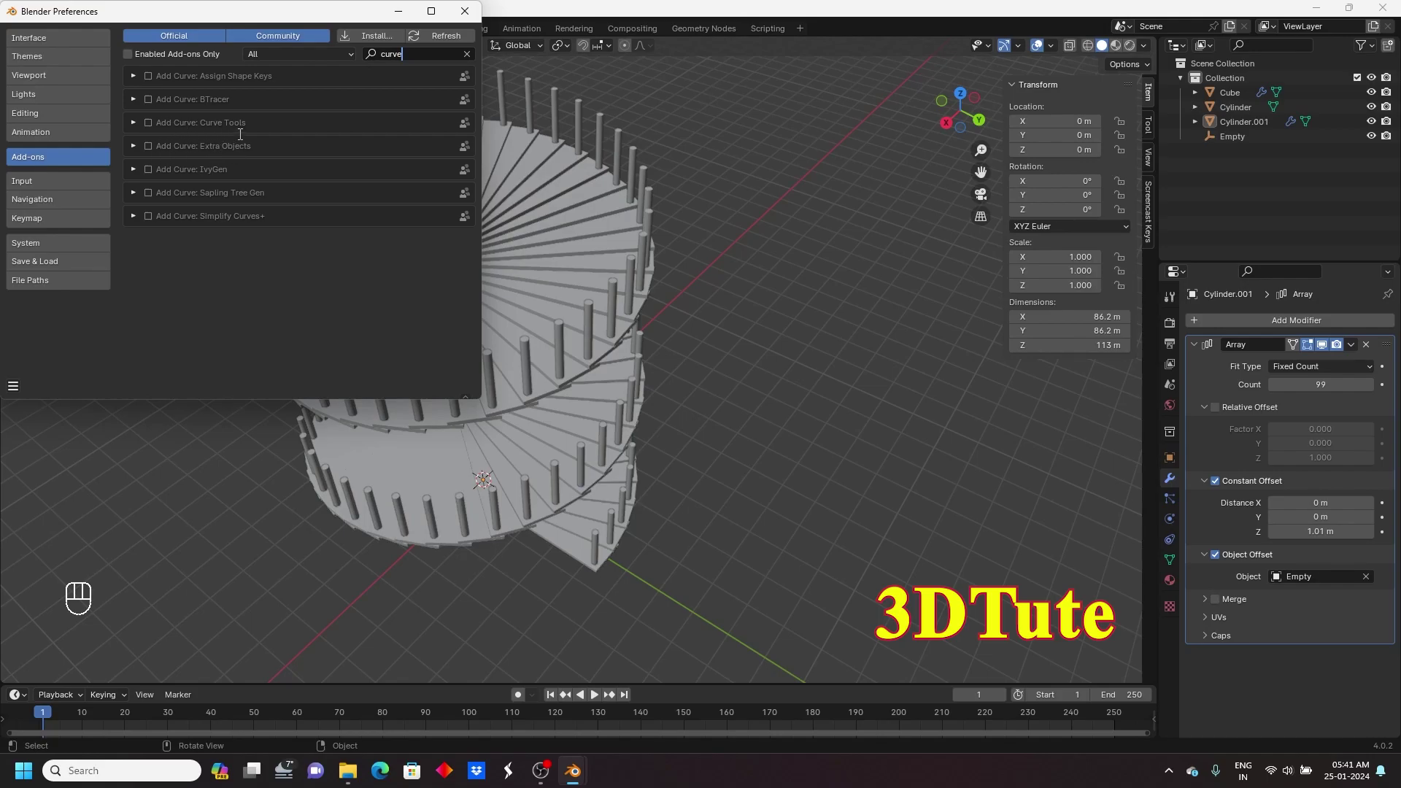
left_click(149, 147)
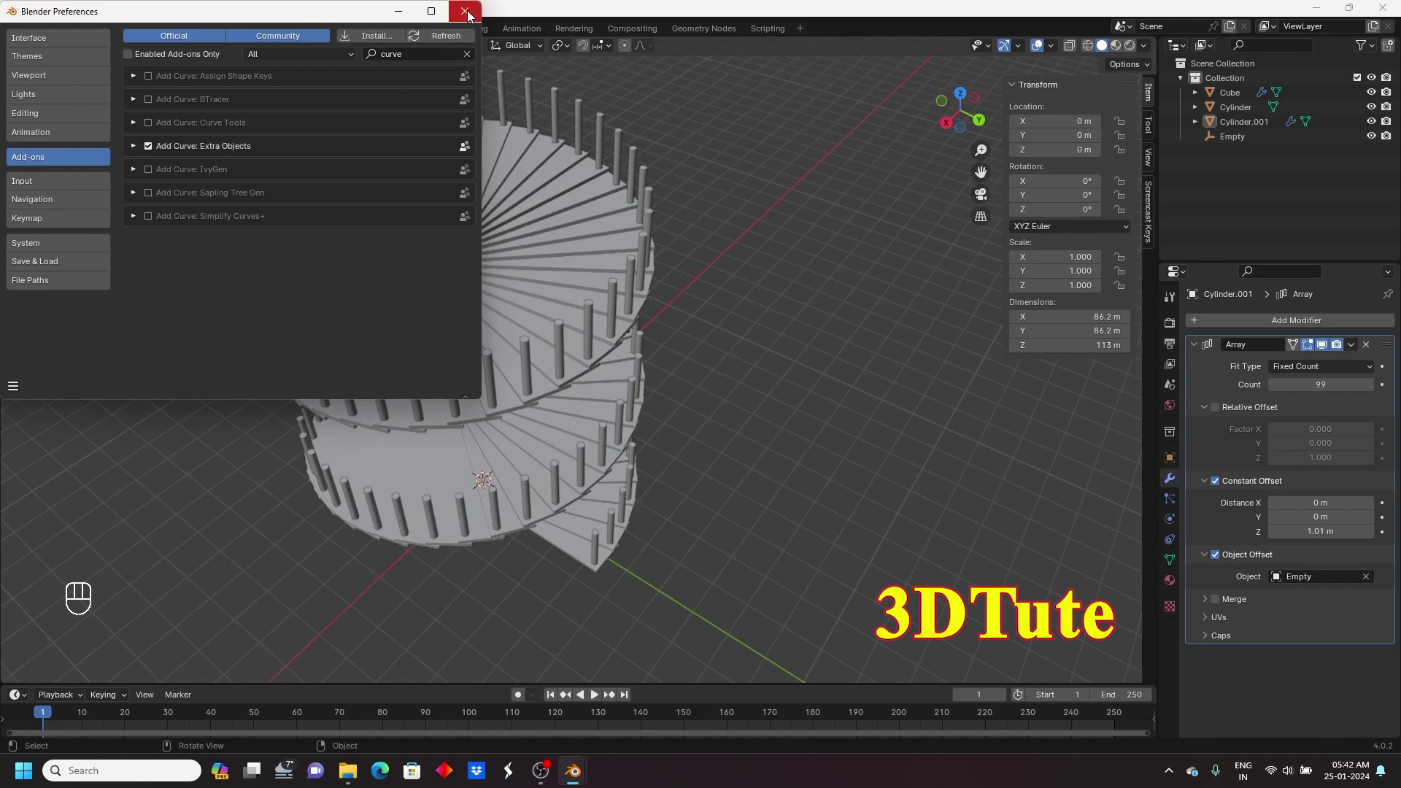
- Save the preferences and close the preferences window
left_click(14, 387)
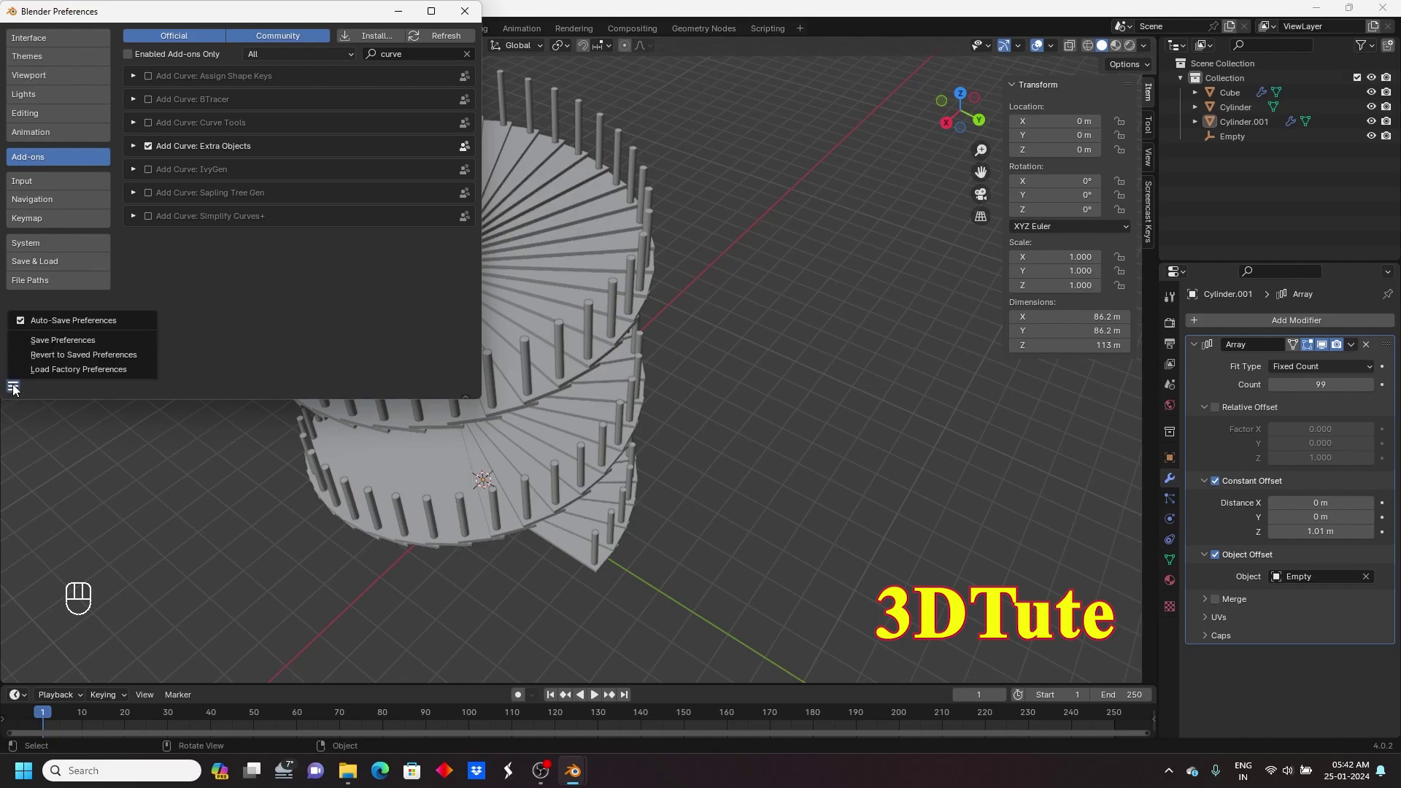
left_click(72, 340)
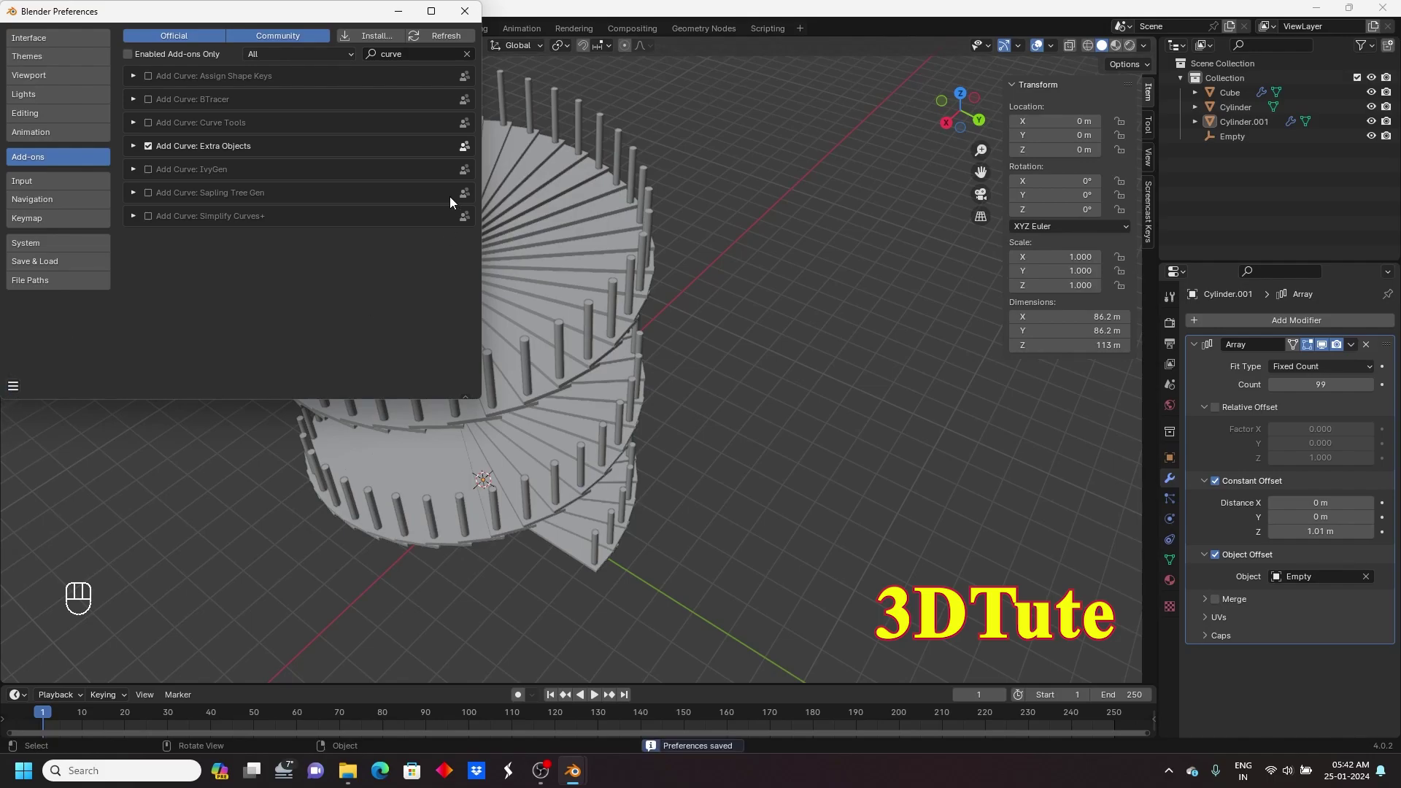
left_click(464, 11)
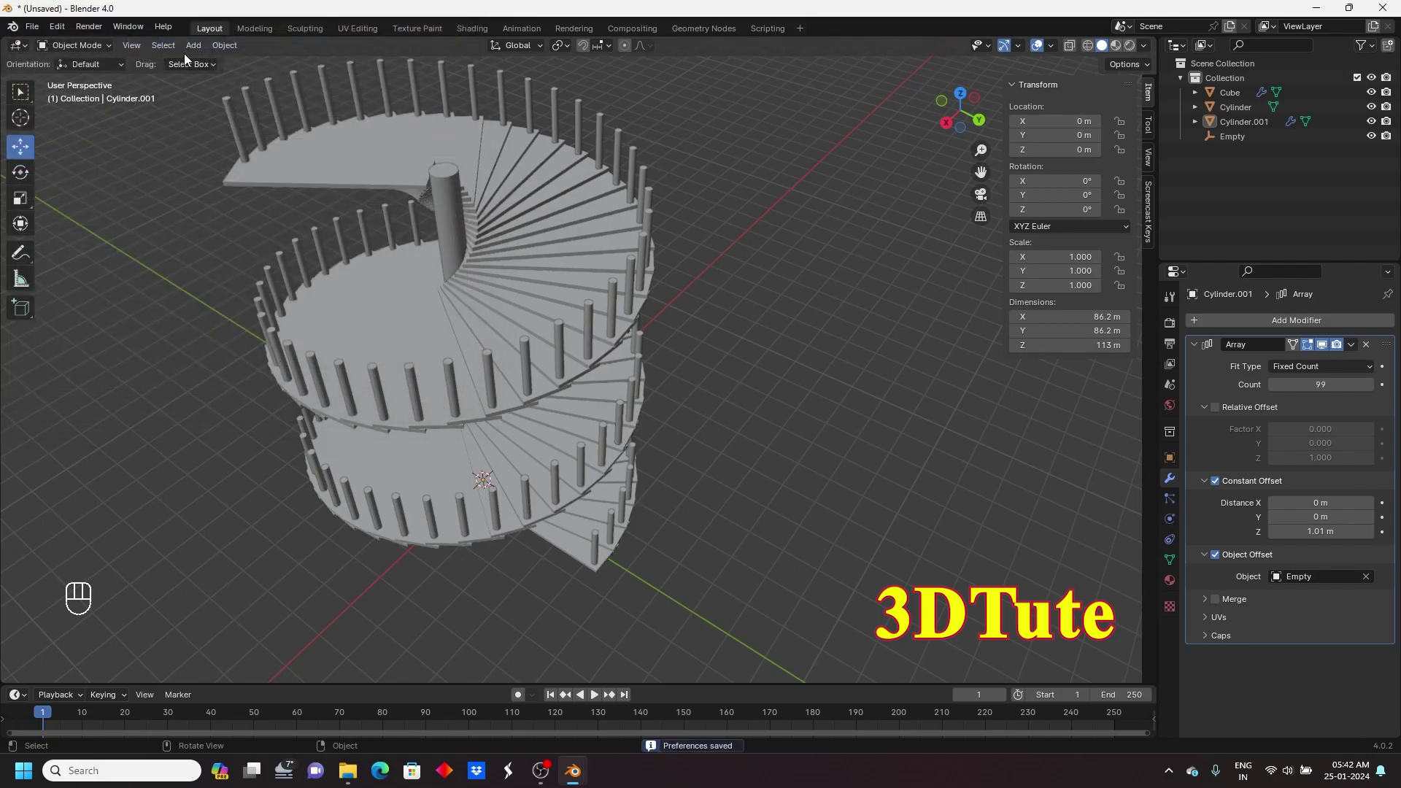
- Add an Archemedian curve spiral to the scene
left_click(192, 46)
mouse_move(239, 77)
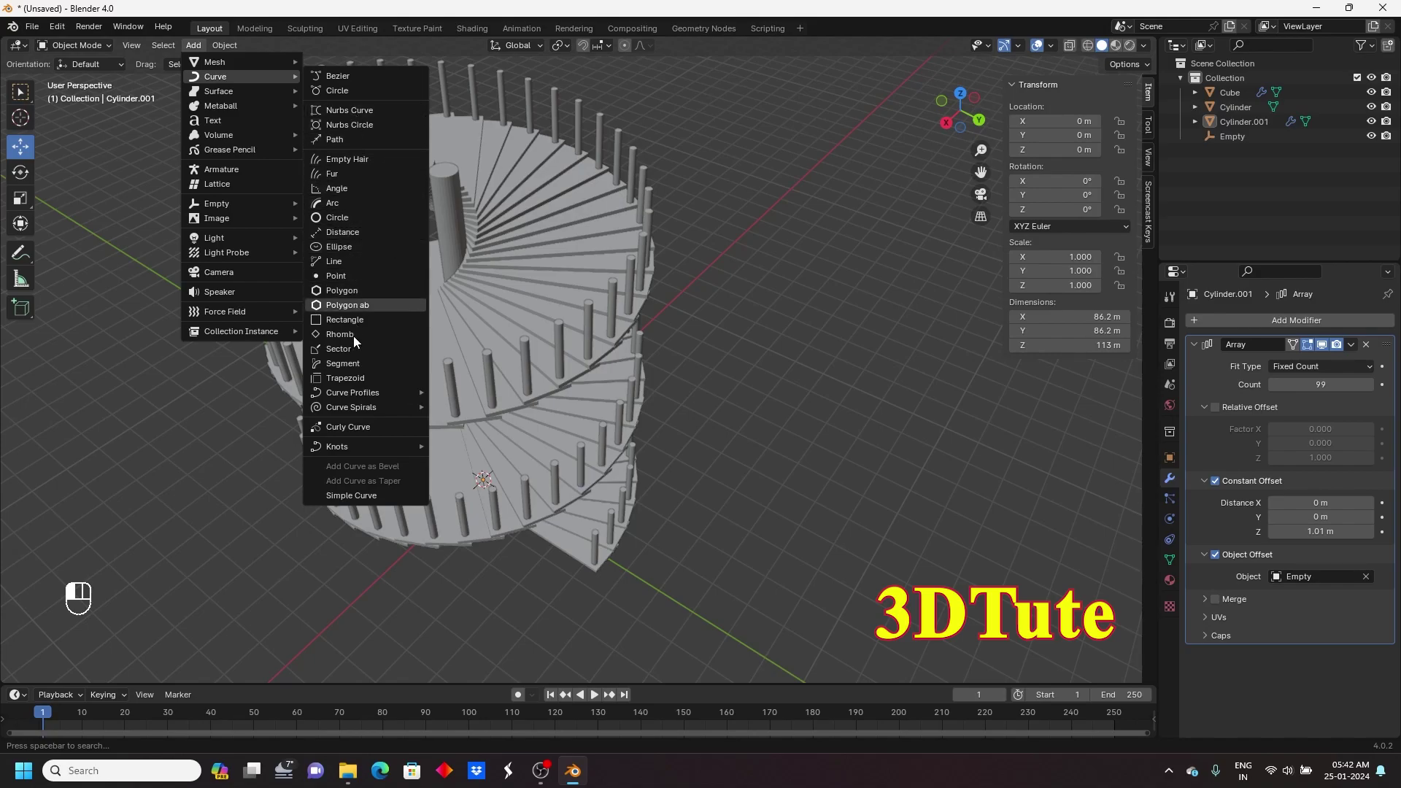
mouse_move(356, 408)
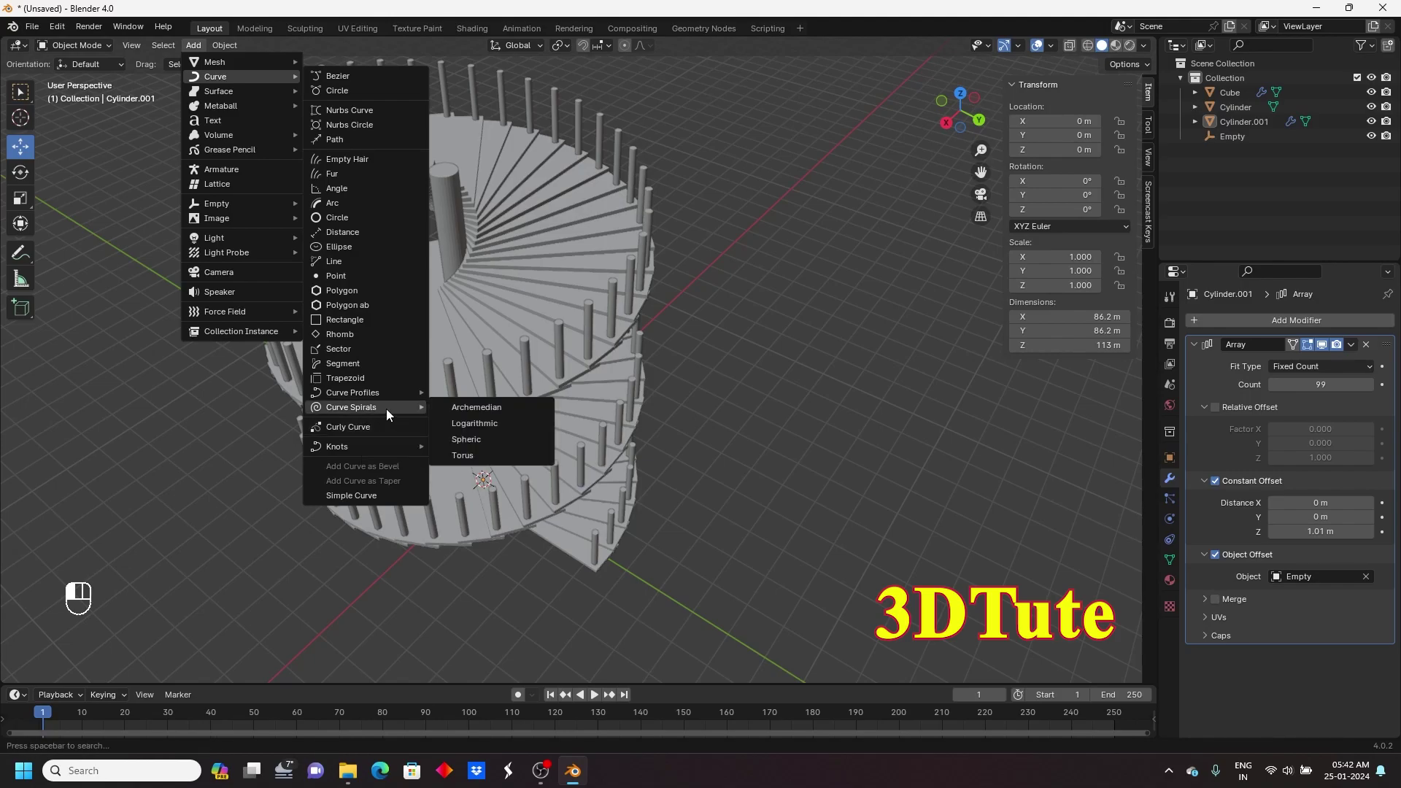
left_click(501, 407)
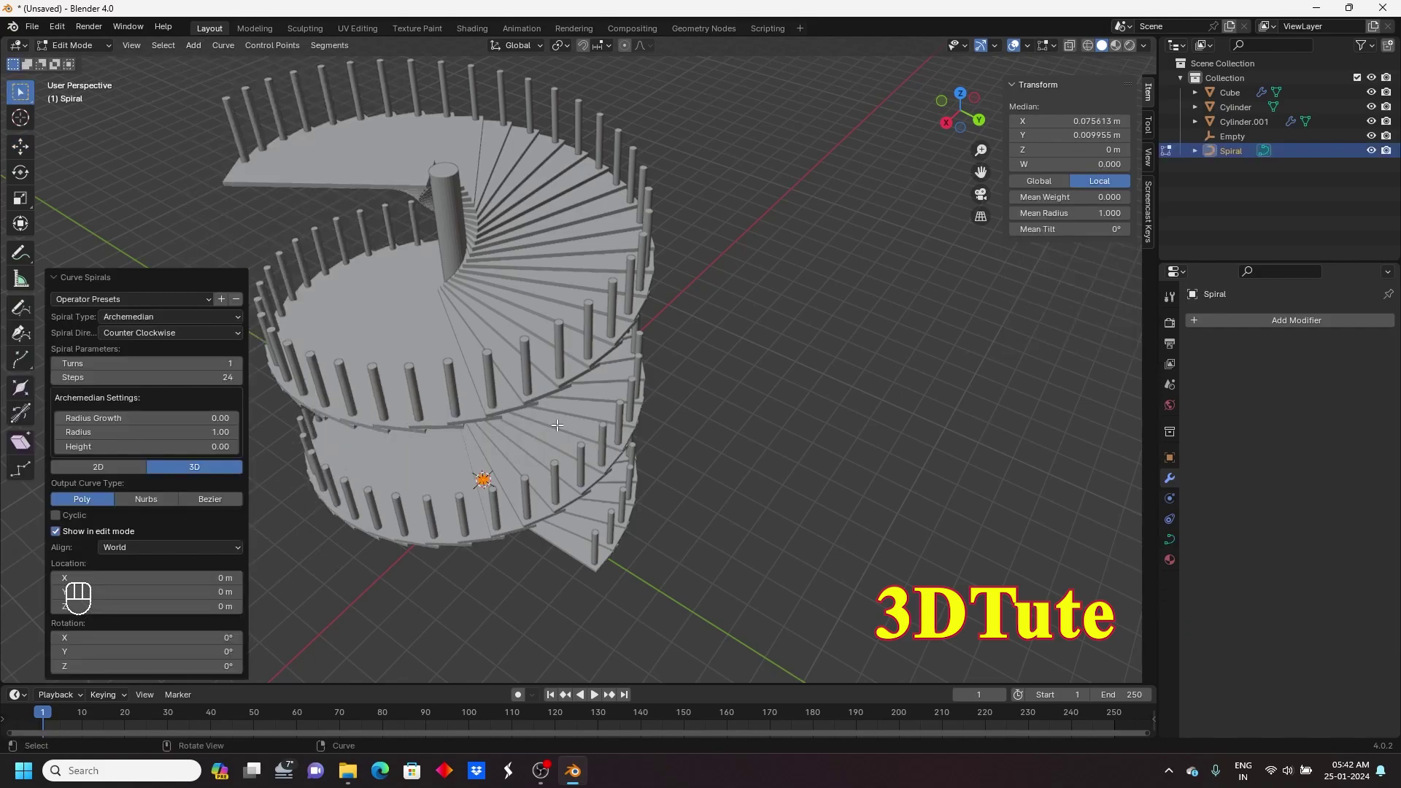
- Set the spiral's radius to 42.64 so it follows the ring of railing posts, checking it from above
middle_click_drag(600, 443, 562, 518)
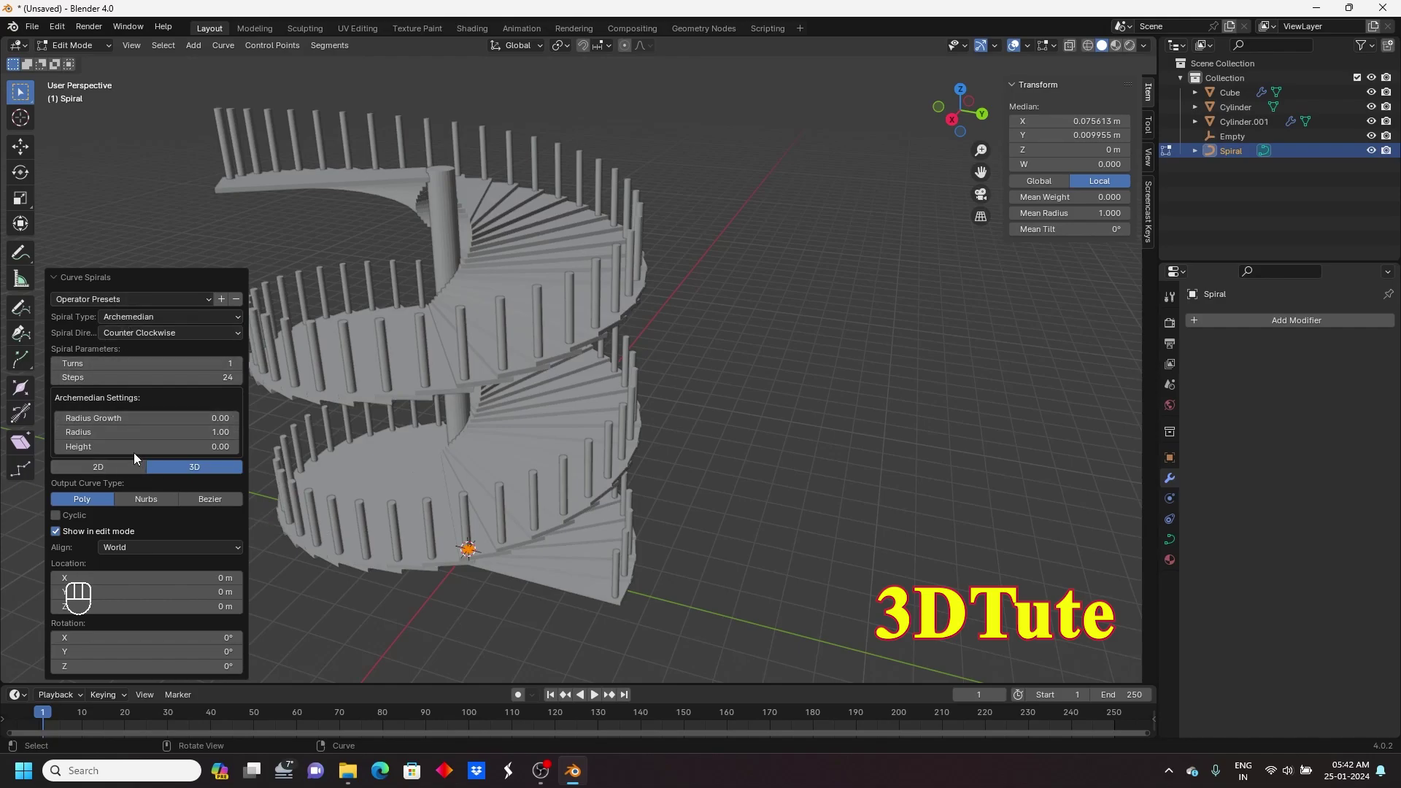
left_click_drag(125, 433, 1022, 438)
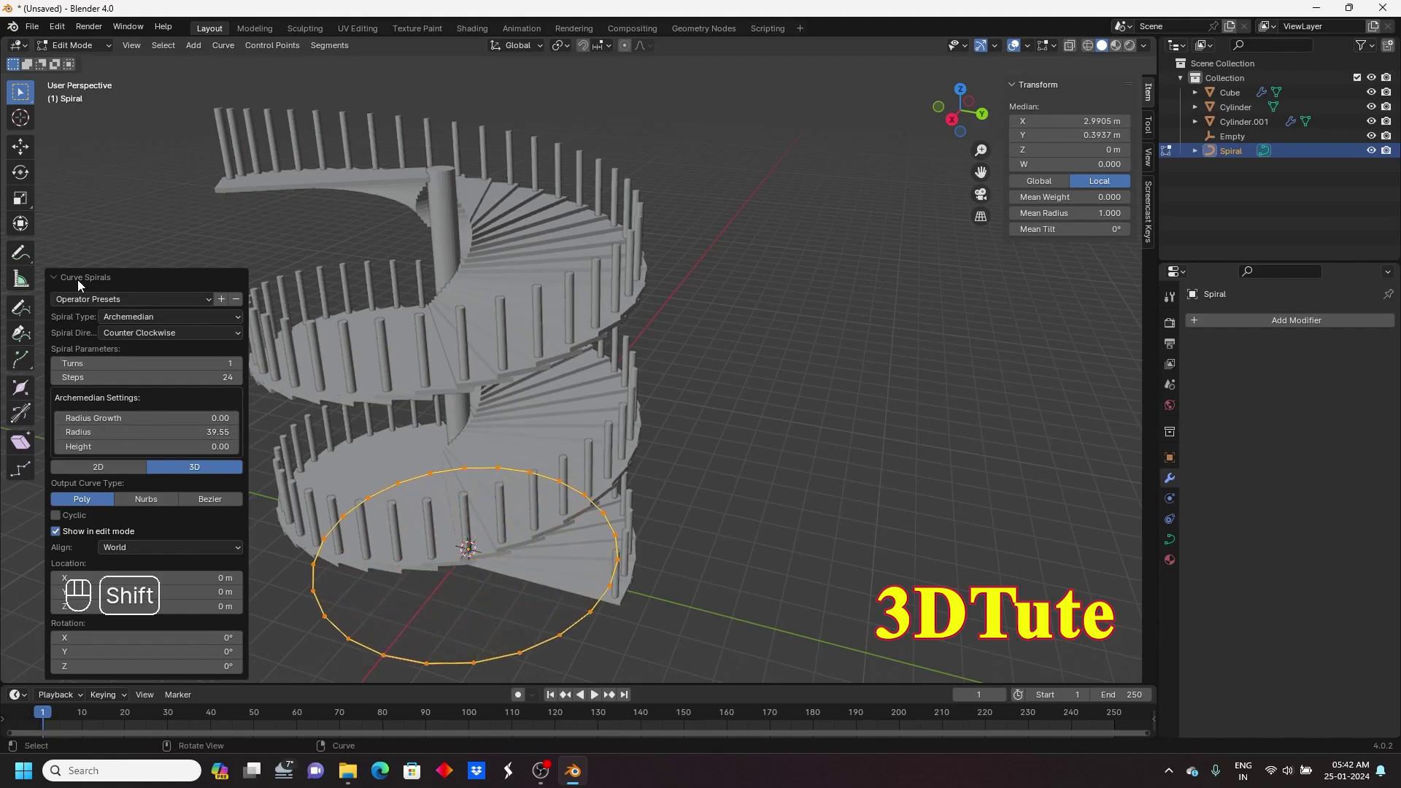
middle_click_drag(609, 250, 748, 217, "shift")
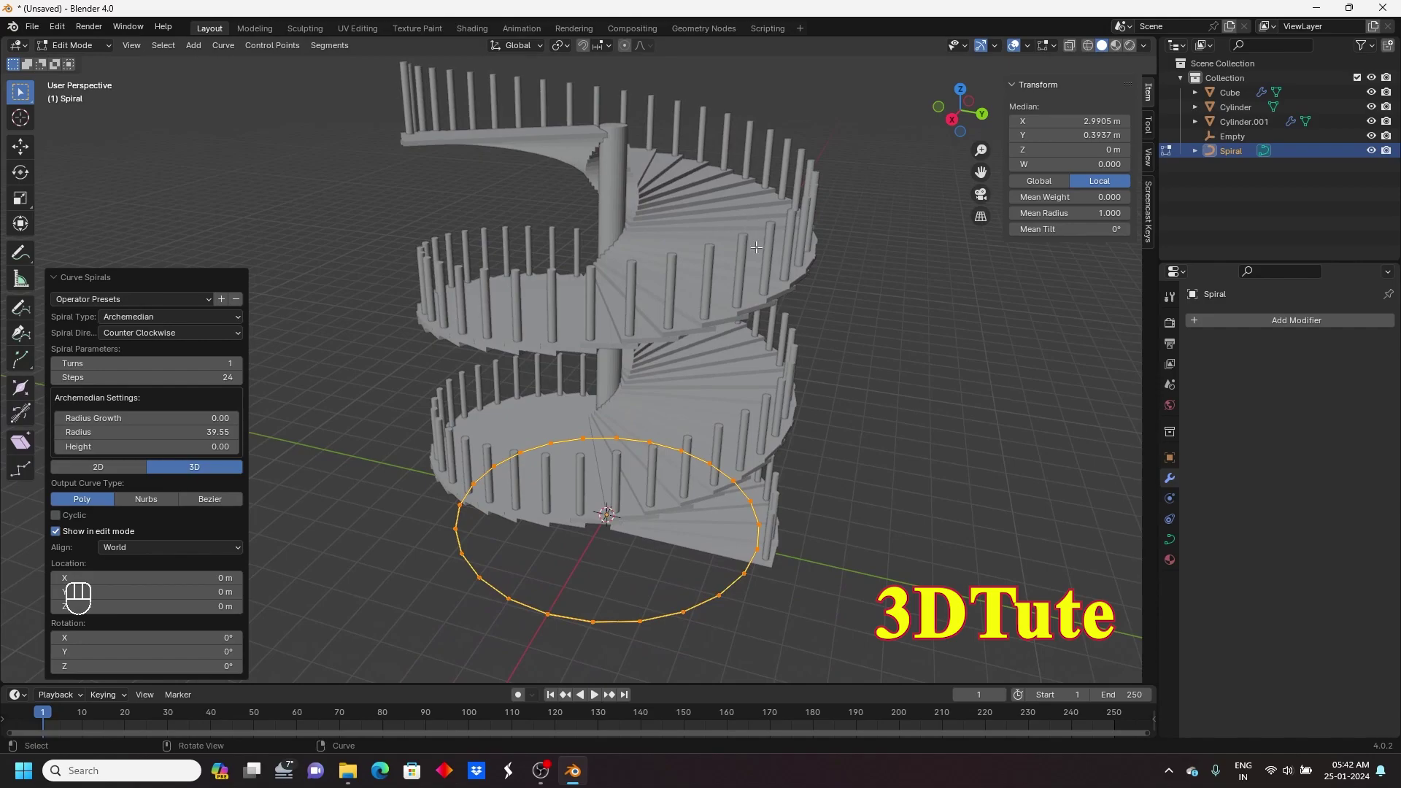
key("KP_7")
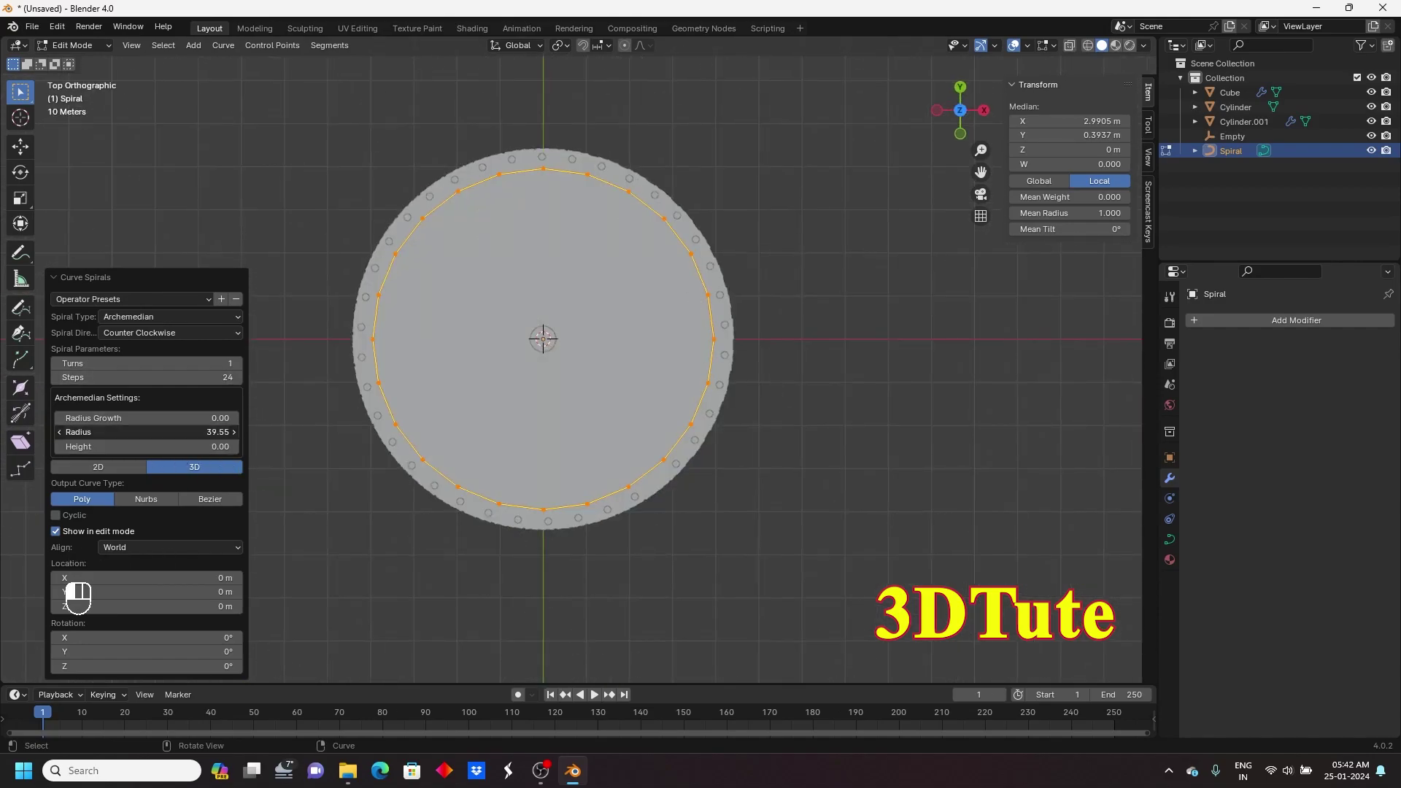
left_click_drag(1253, 435, 207, 439)
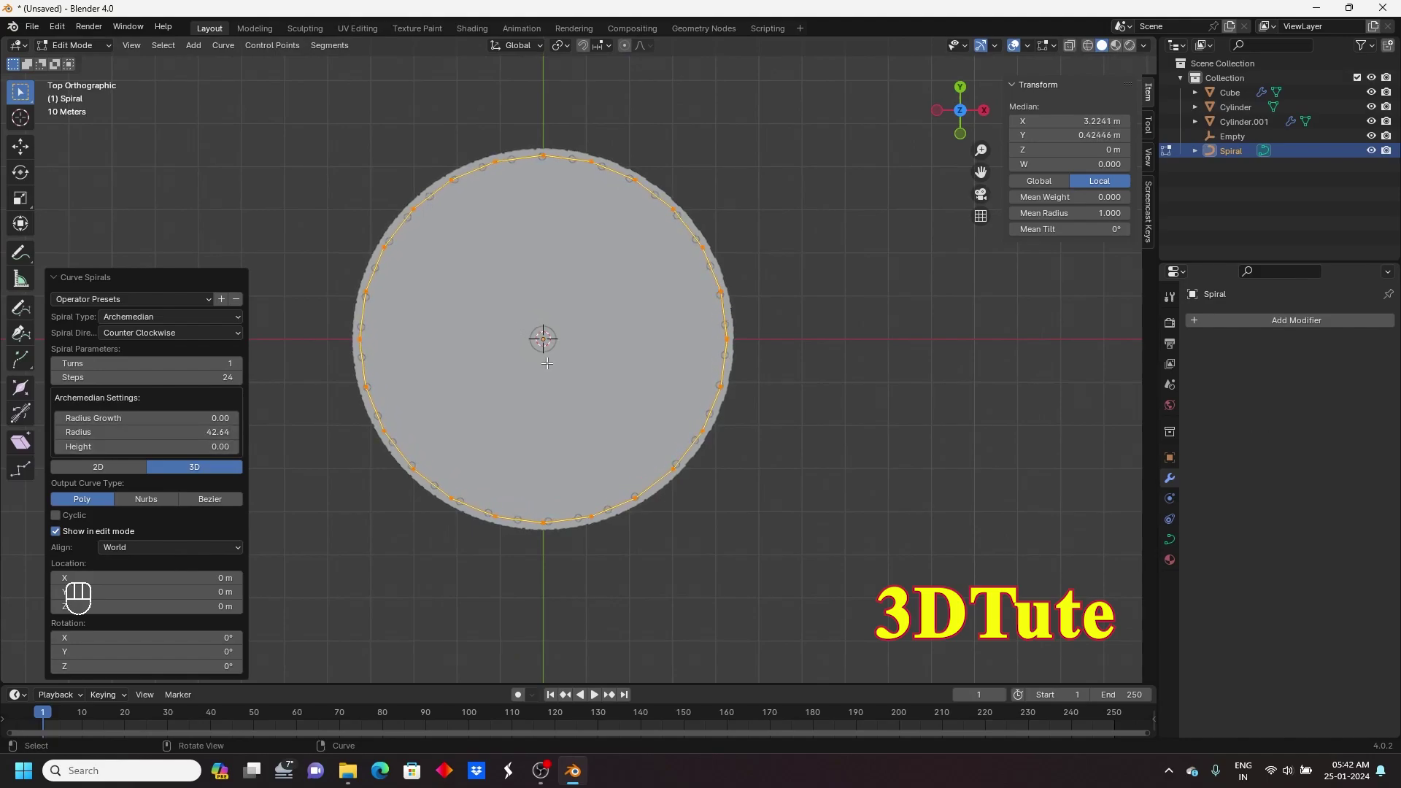
- Set the spiral's height to 83.34 and its turns to 2
middle_click_drag(693, 424, 835, 365)
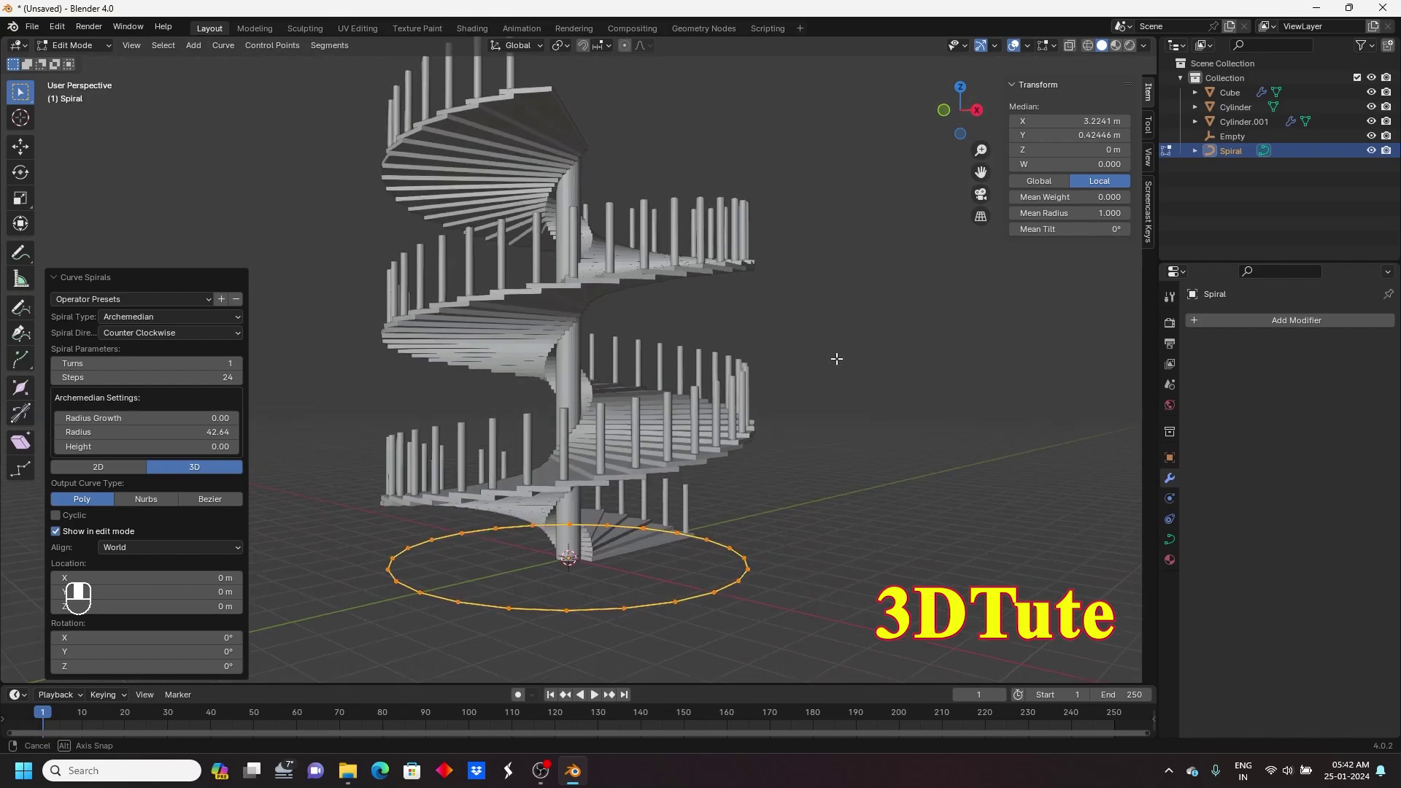
left_click_drag(145, 447, 1022, 467)
middle_click_drag(919, 462, 599, 526)
middle_click_drag(532, 591, 517, 433, "shift")
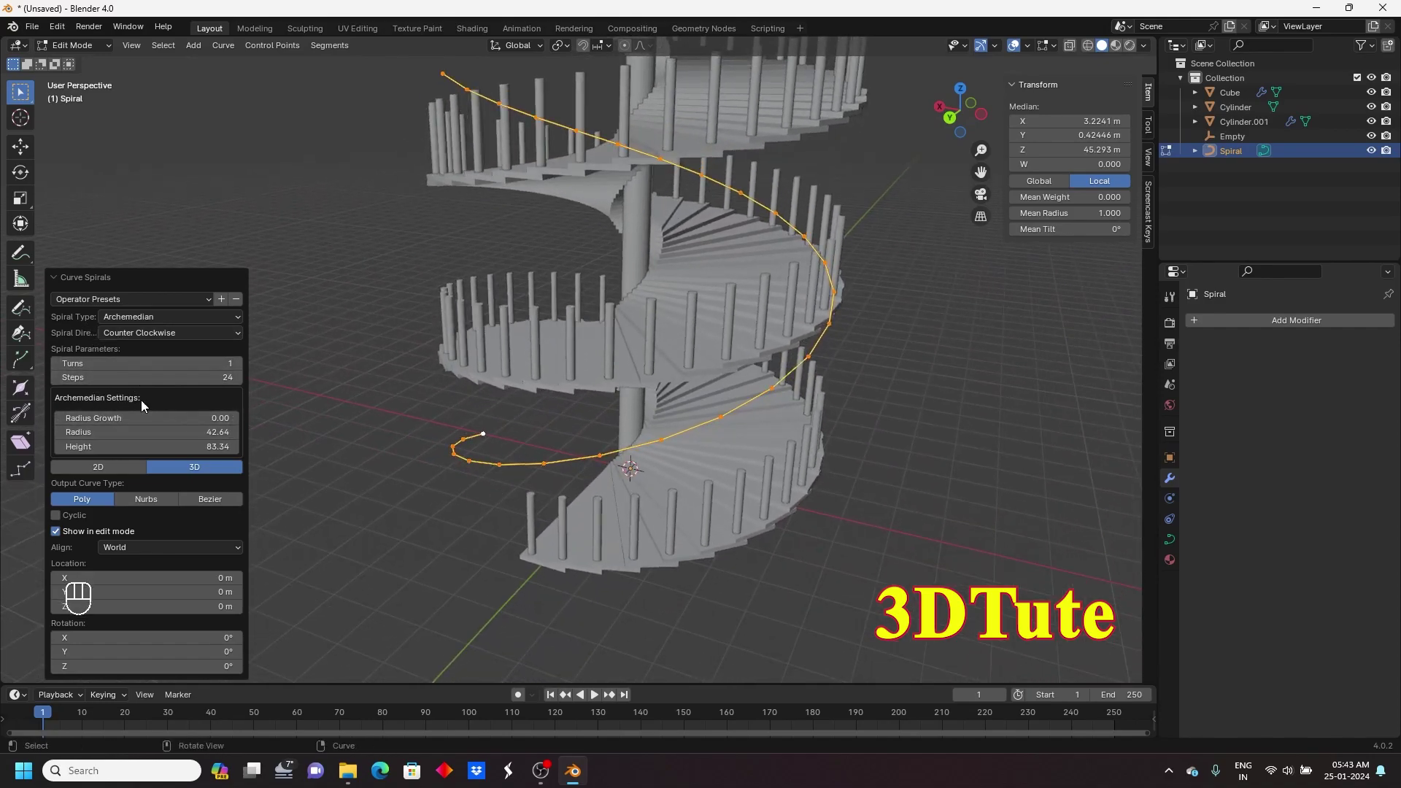
middle_click_drag(446, 492, 152, 418)
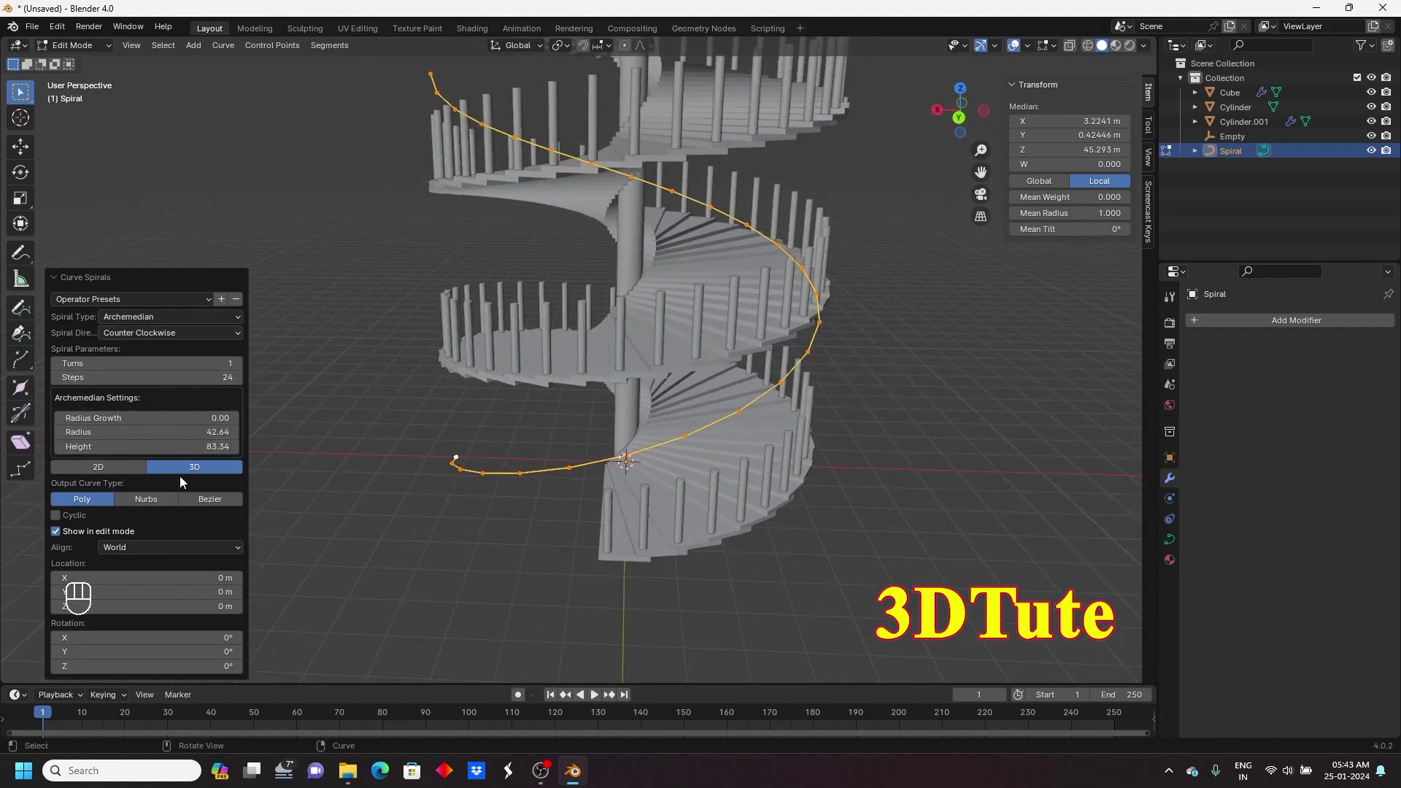
middle_click_drag(709, 411, 409, 394)
left_click(238, 363)
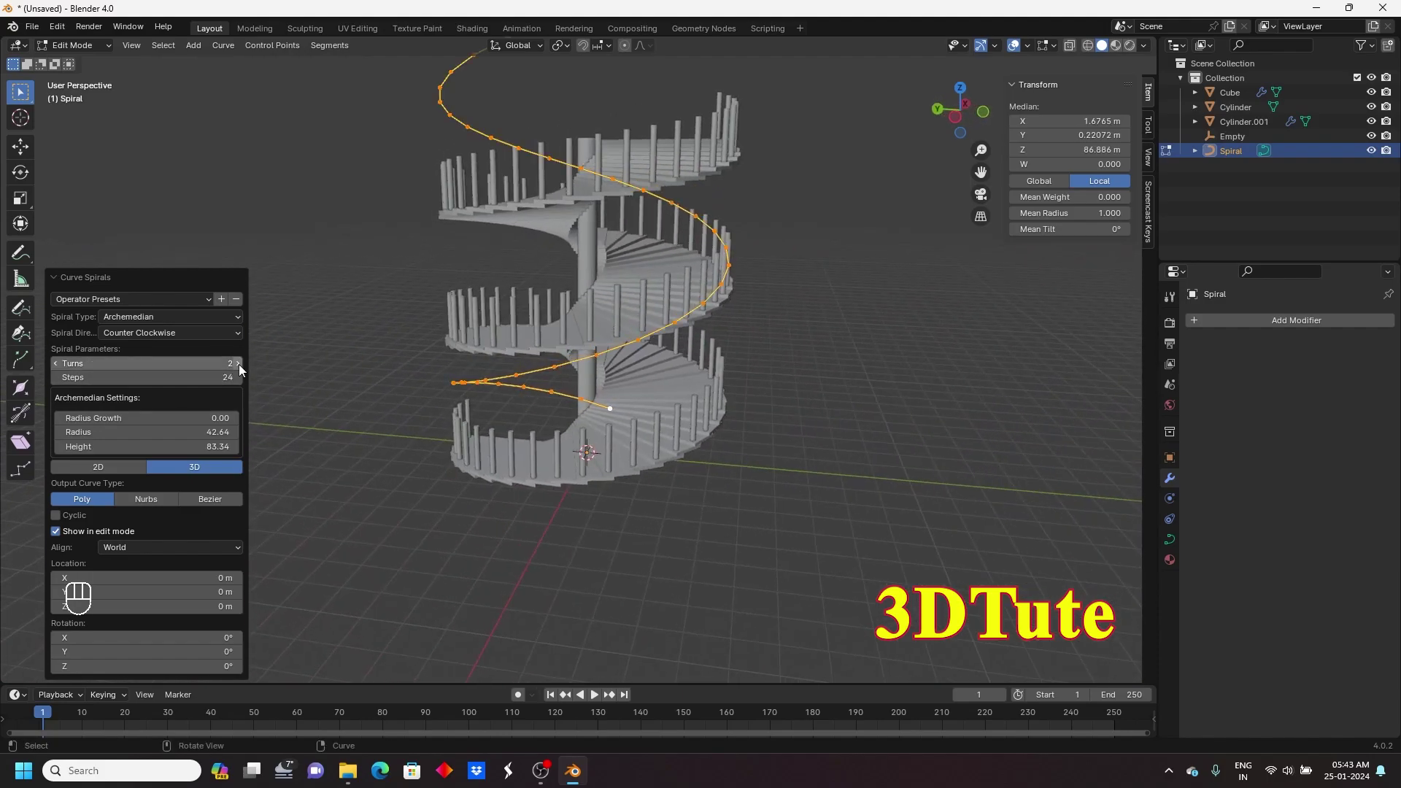
- Rotate the spiral 81° about Z to bring its lower end to the first post
middle_click_drag(562, 385, 617, 420)
scroll(620, 423, "up", 1)
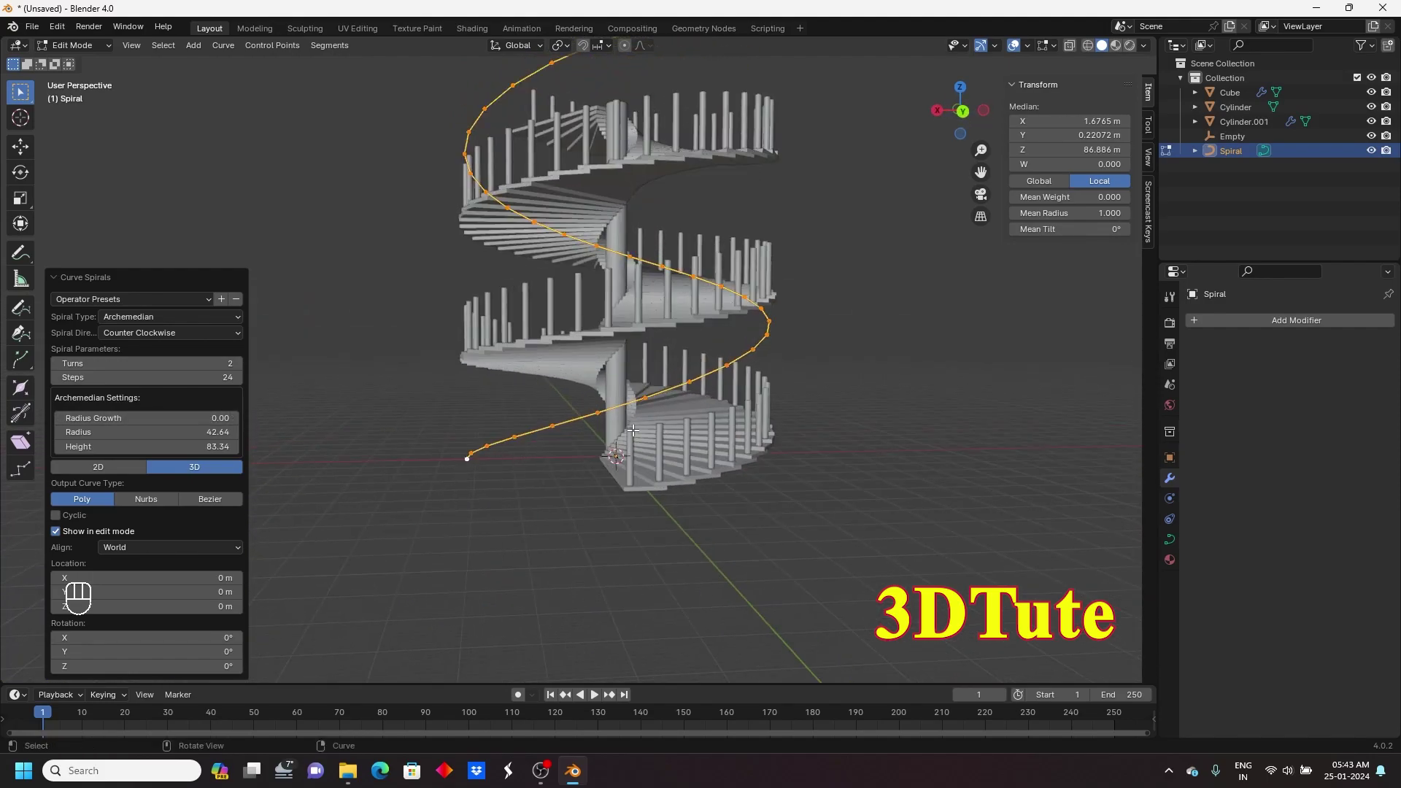
middle_click_drag(604, 550, 554, 555)
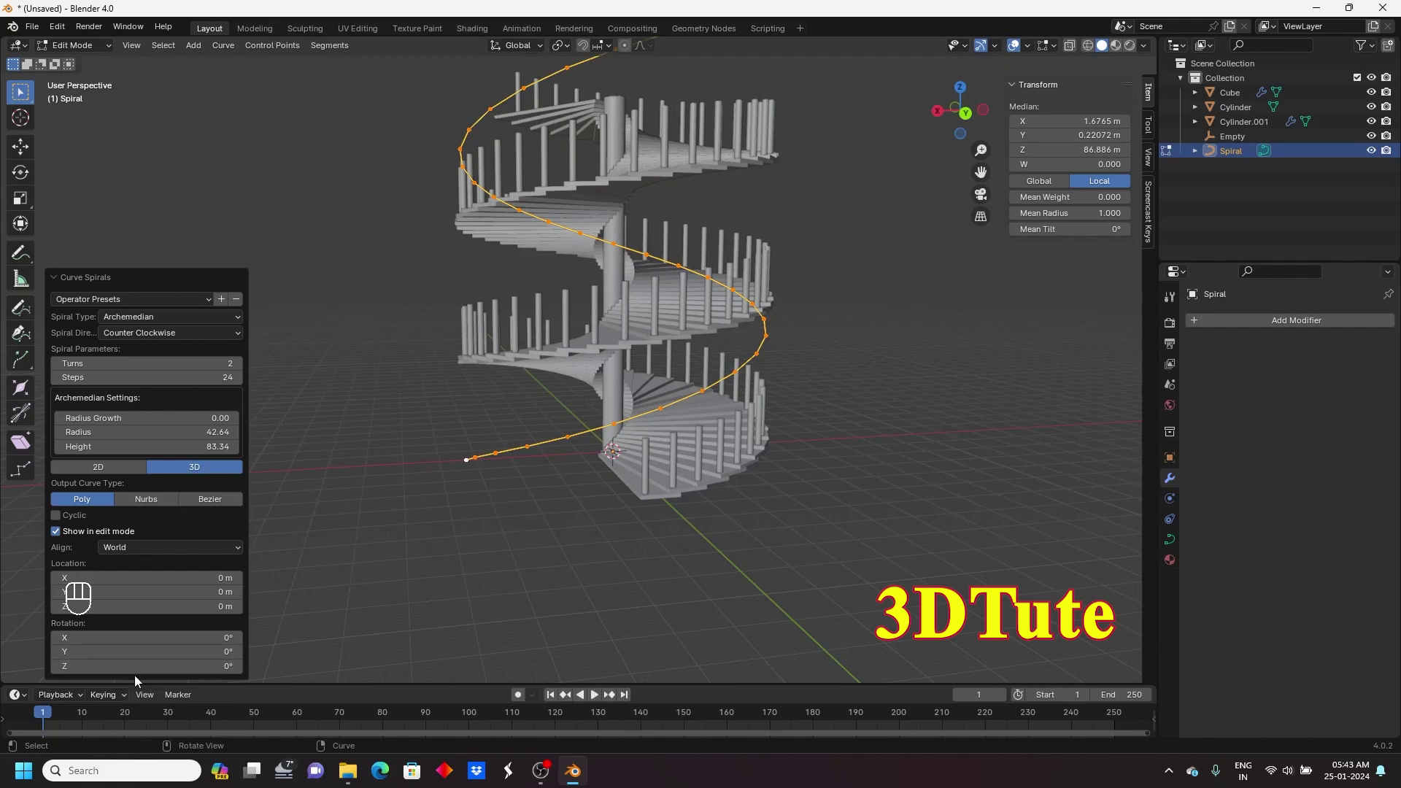
left_click_drag(129, 667, 982, 409)
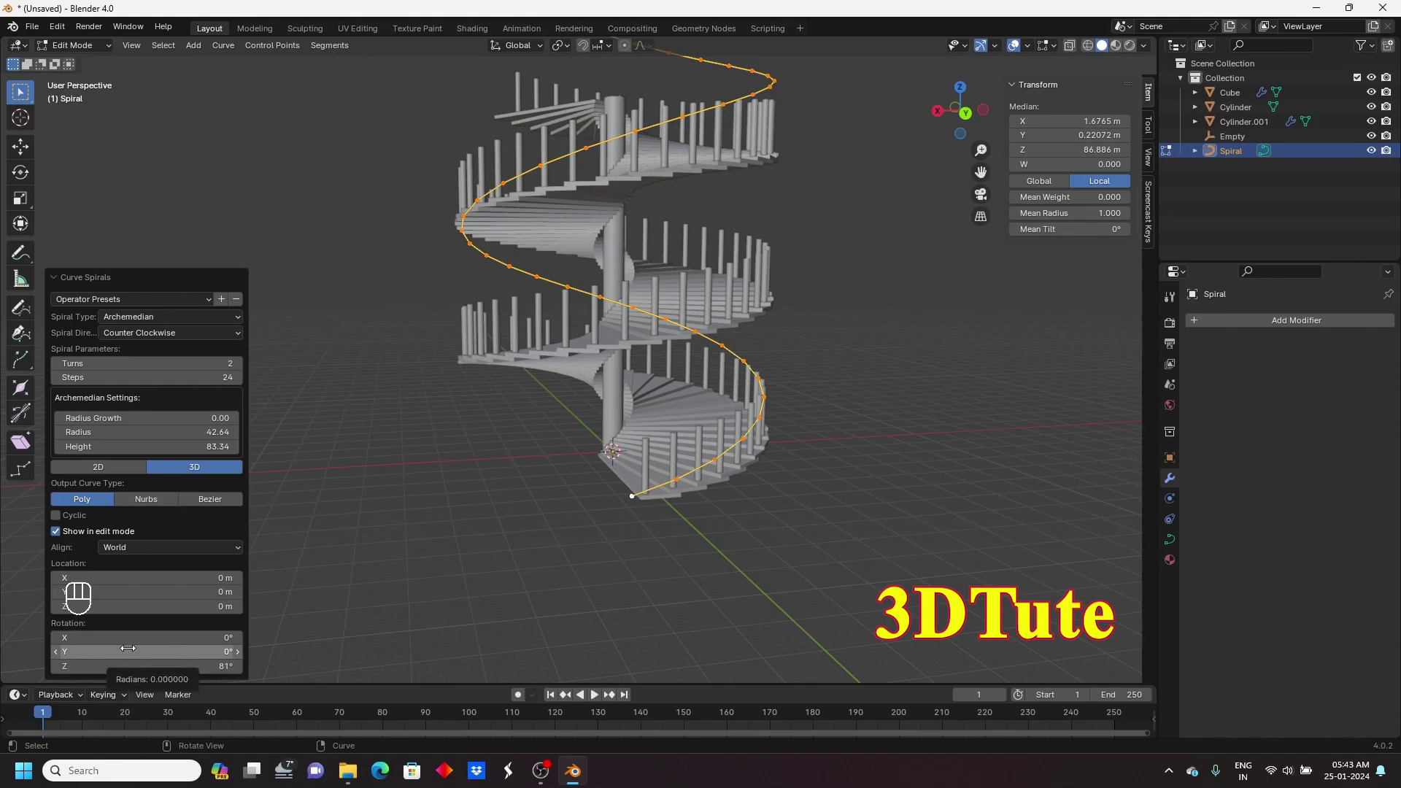
- Raise the spiral to a Z location of 13 m and set its Z rotation to 84°
mouse_move(696, 554)
middle_mouse_down()
mouse_move(651, 545)
mouse_move(682, 550)
mouse_move(676, 538)
middle_mouse_up()
scroll(676, 541, "up", 3)
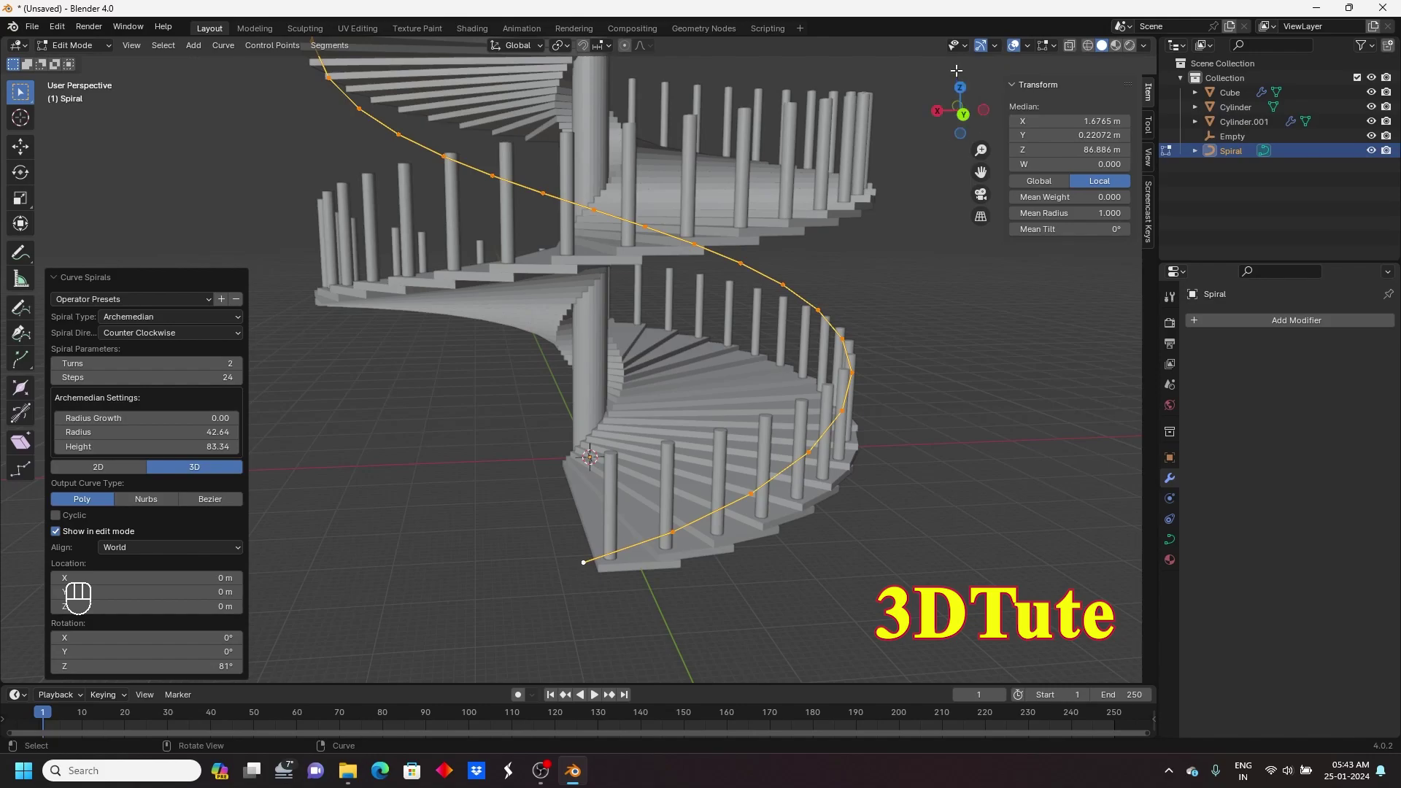
left_click_drag(133, 606, 230, 607)
left_click_drag(196, 664, 271, 209)
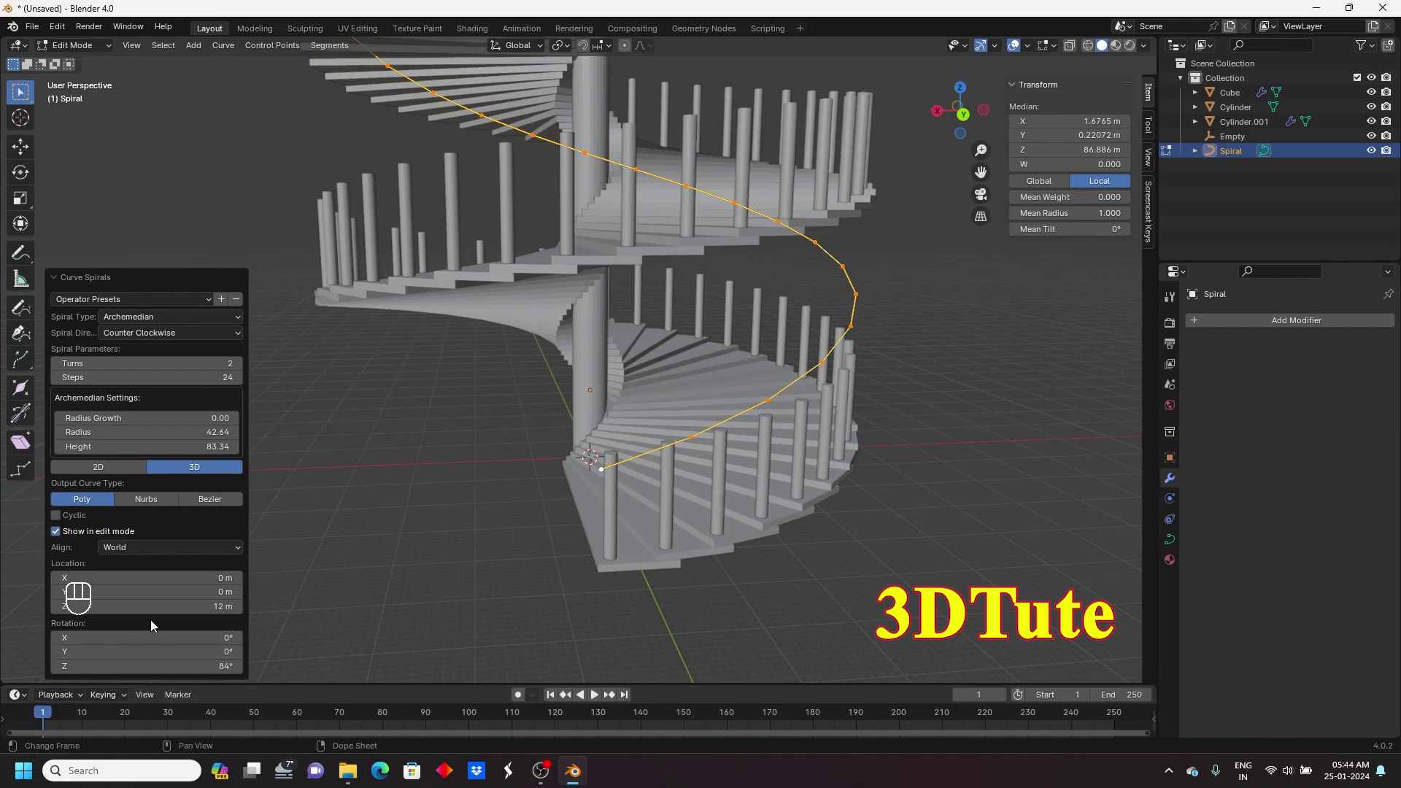
left_click_drag(149, 607, 248, 612)
- Lower the spiral's height to 37.32 to follow the post tops and set its turns to 3
middle_click_drag(640, 459, 711, 435)
left_click_drag(205, 447, 180, 515)
middle_click_drag(911, 397, 628, 377)
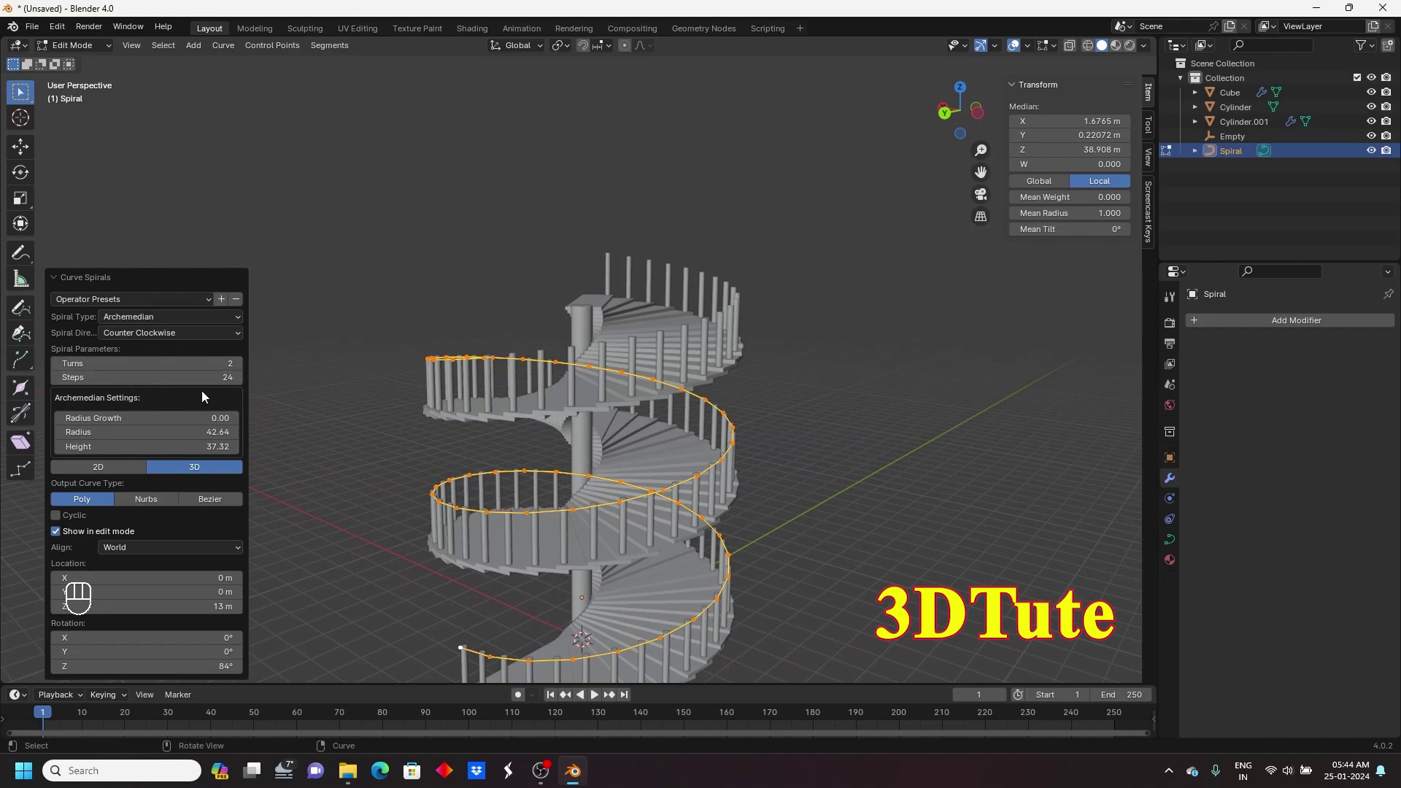
middle_click_drag(617, 421, 336, 431)
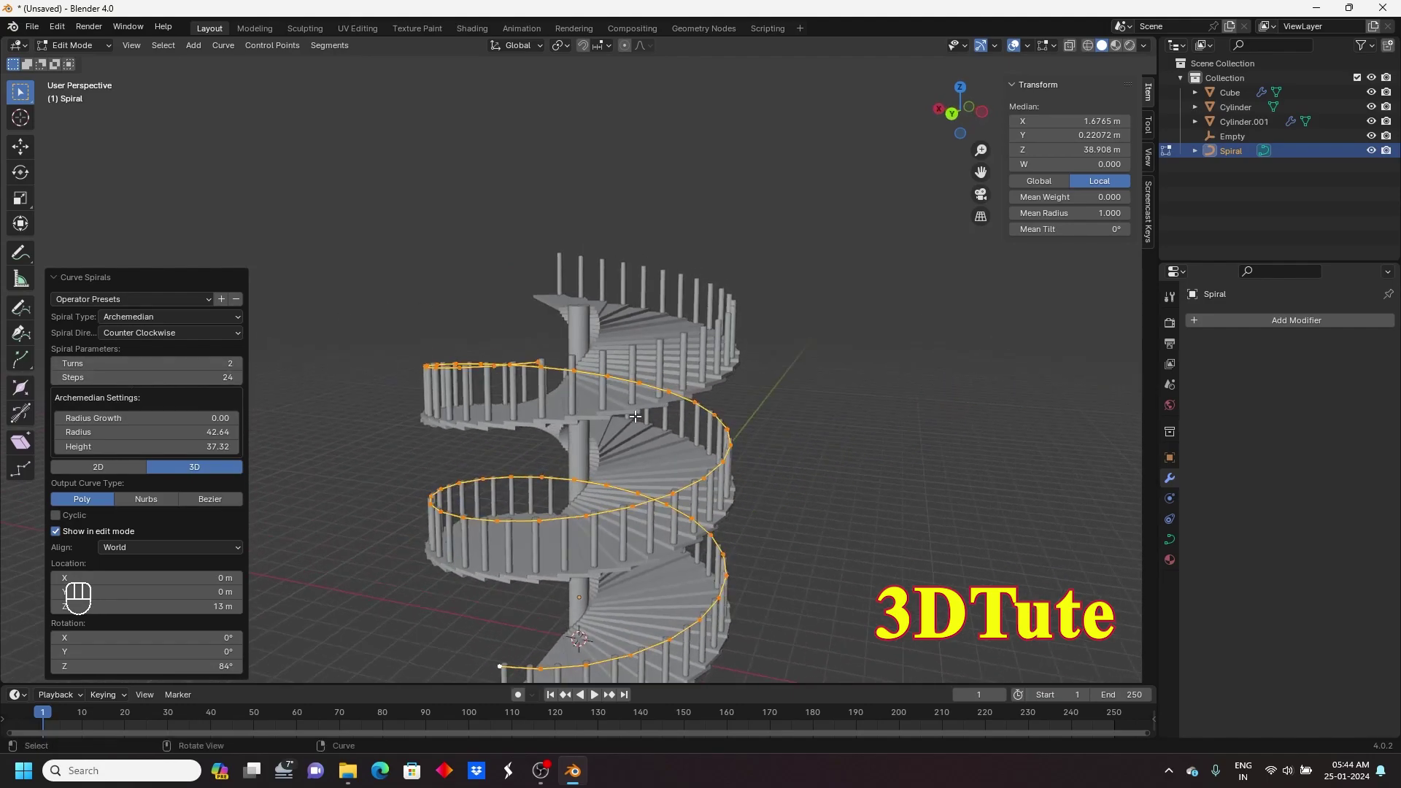
left_click(240, 363)
- Fine-tune the spiral's height to 37.68 so it meets the tops of the uppermost posts
middle_click_drag(401, 386, 645, 363)
scroll(627, 290, "up", 4)
middle_click_drag(627, 290, 695, 291)
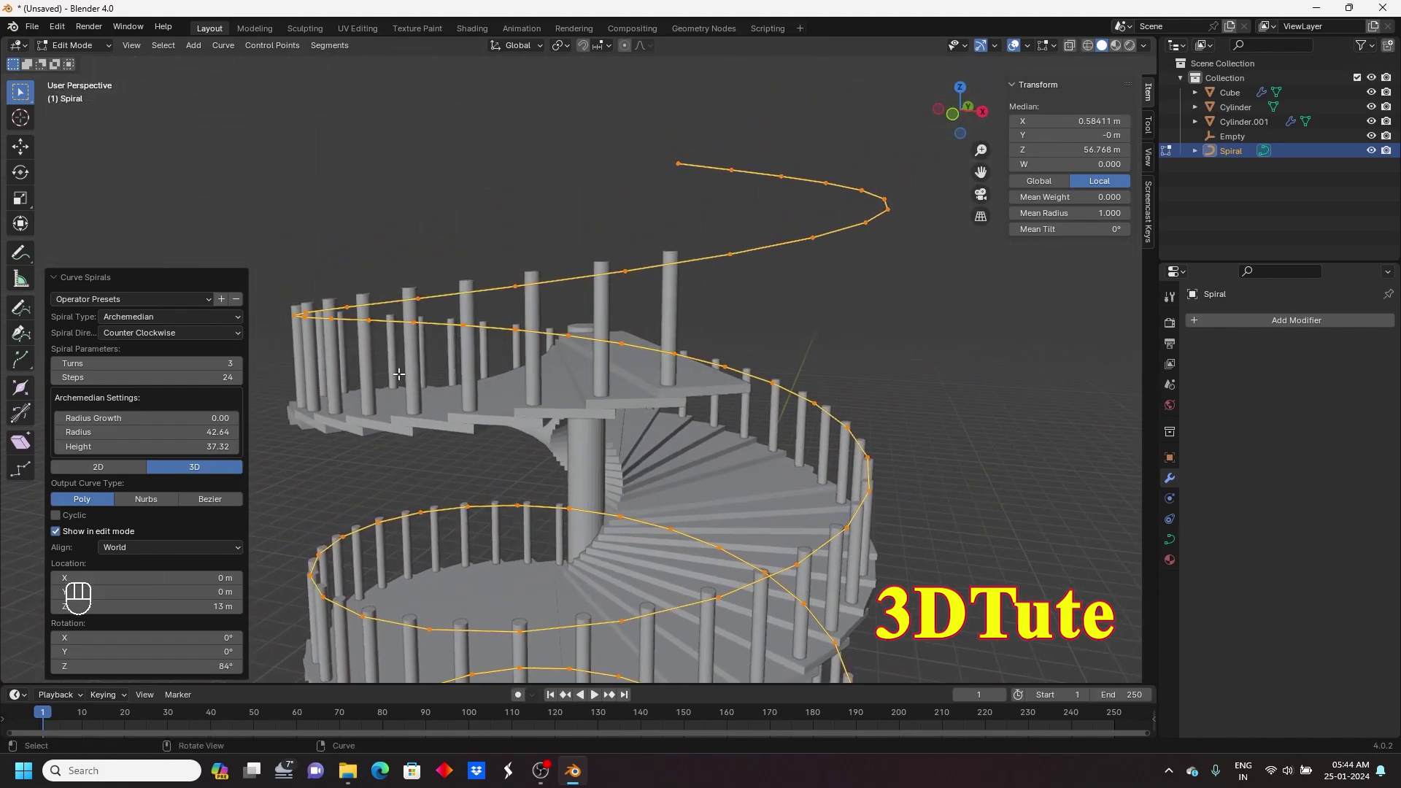
left_click_drag(234, 448, 234, 448)
left_click(234, 448)
left_click(234, 448)
left_click(234, 448)
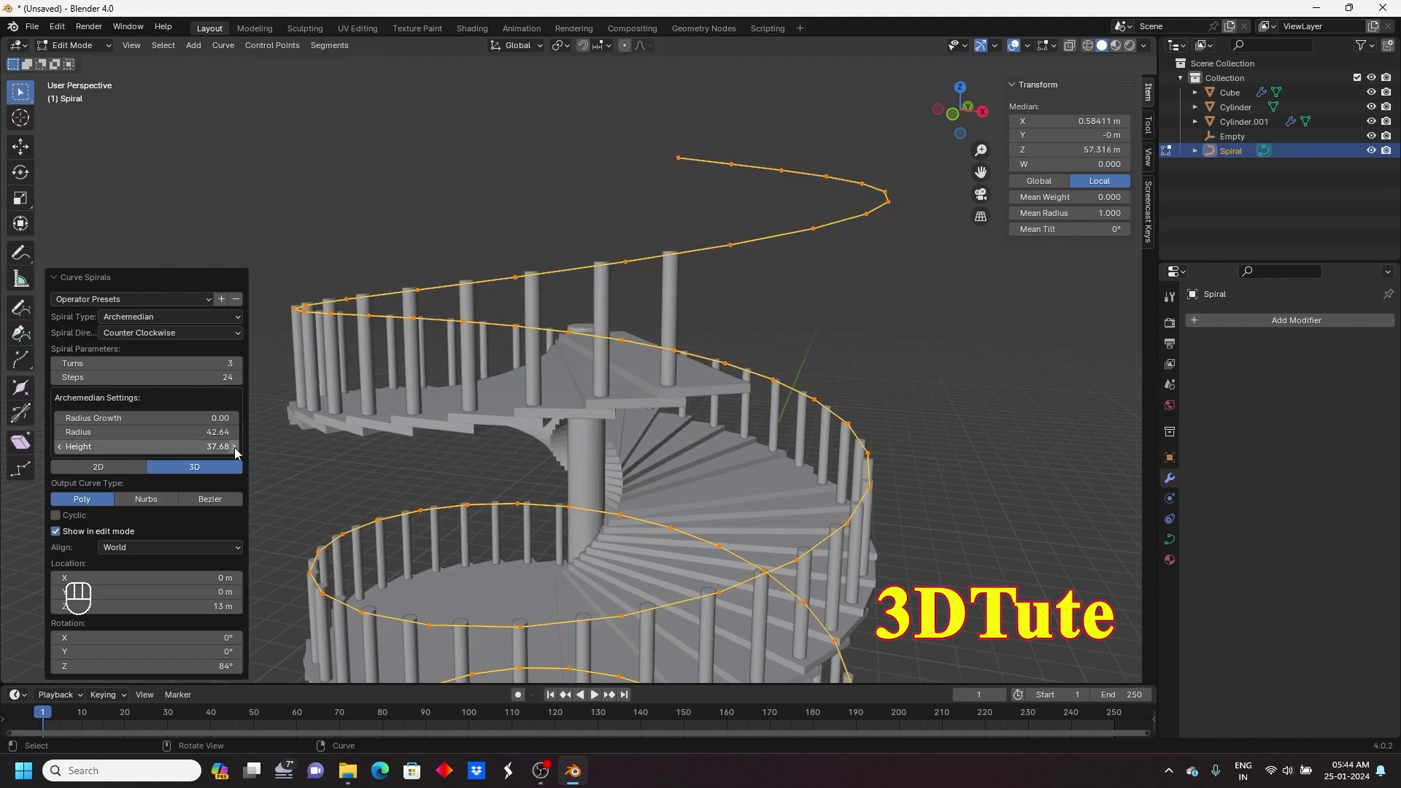
middle_click_drag(807, 306, 667, 312)
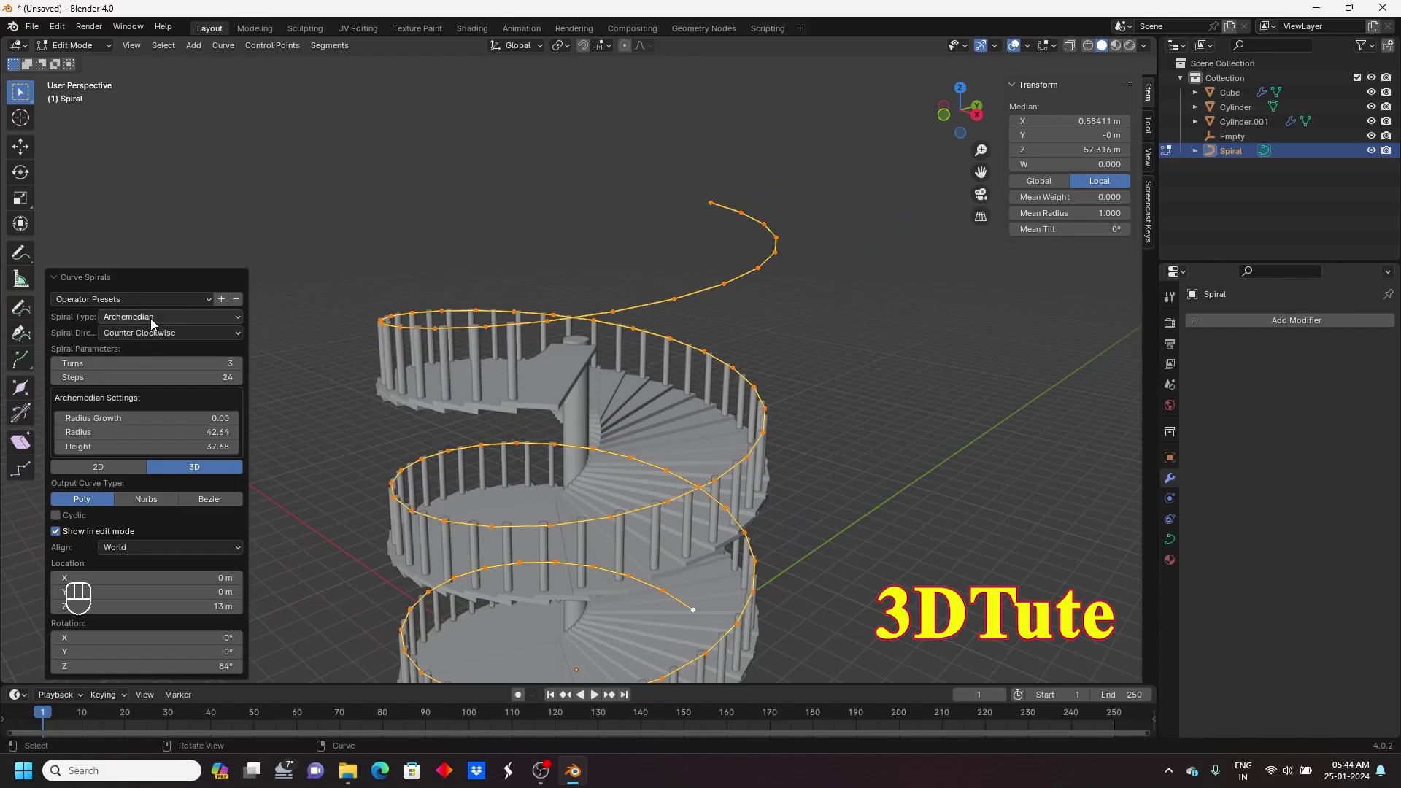
left_click(185, 316)
- Separate the spiral's surplus control points beyond the last upper post into their own curve
middle_click_drag(651, 337, 600, 281)
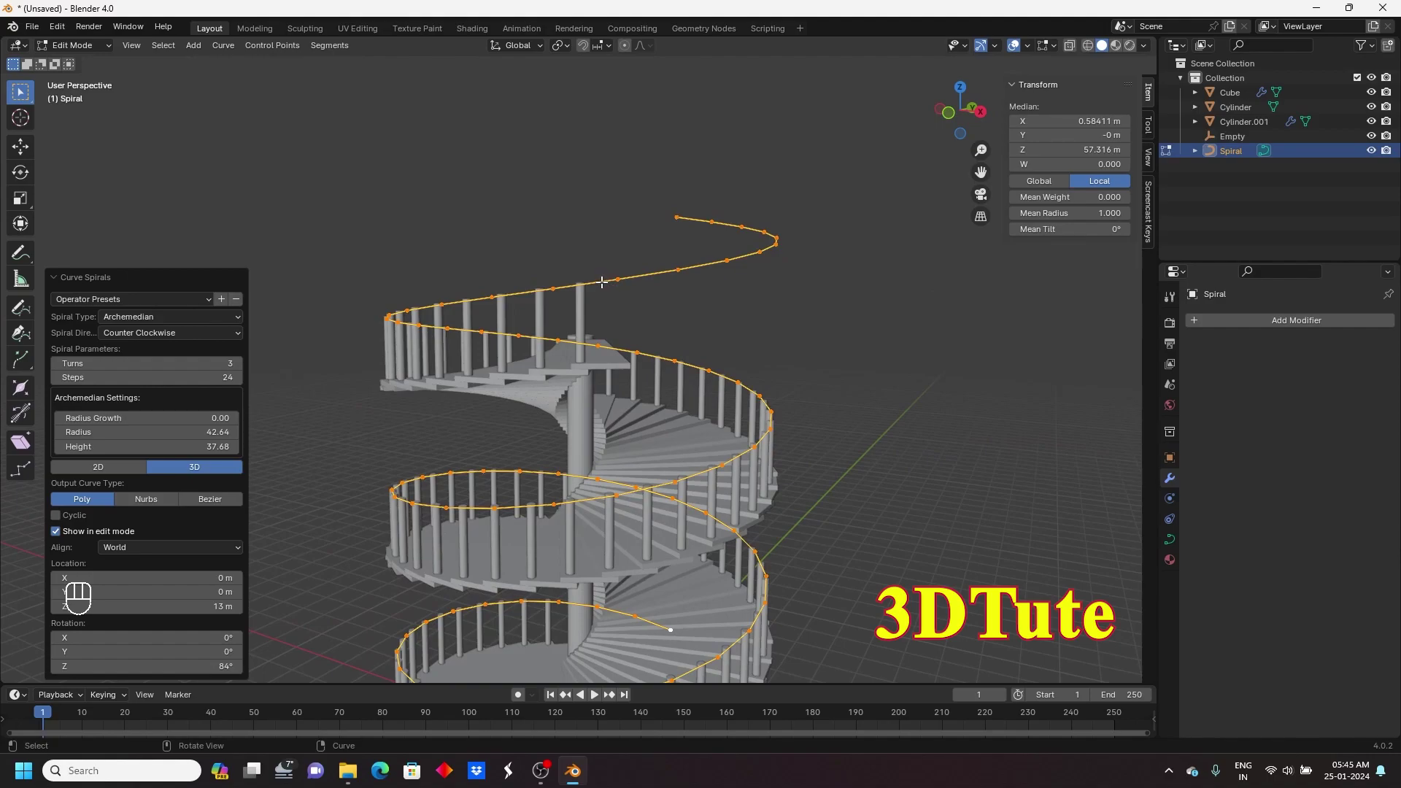
left_click(603, 282)
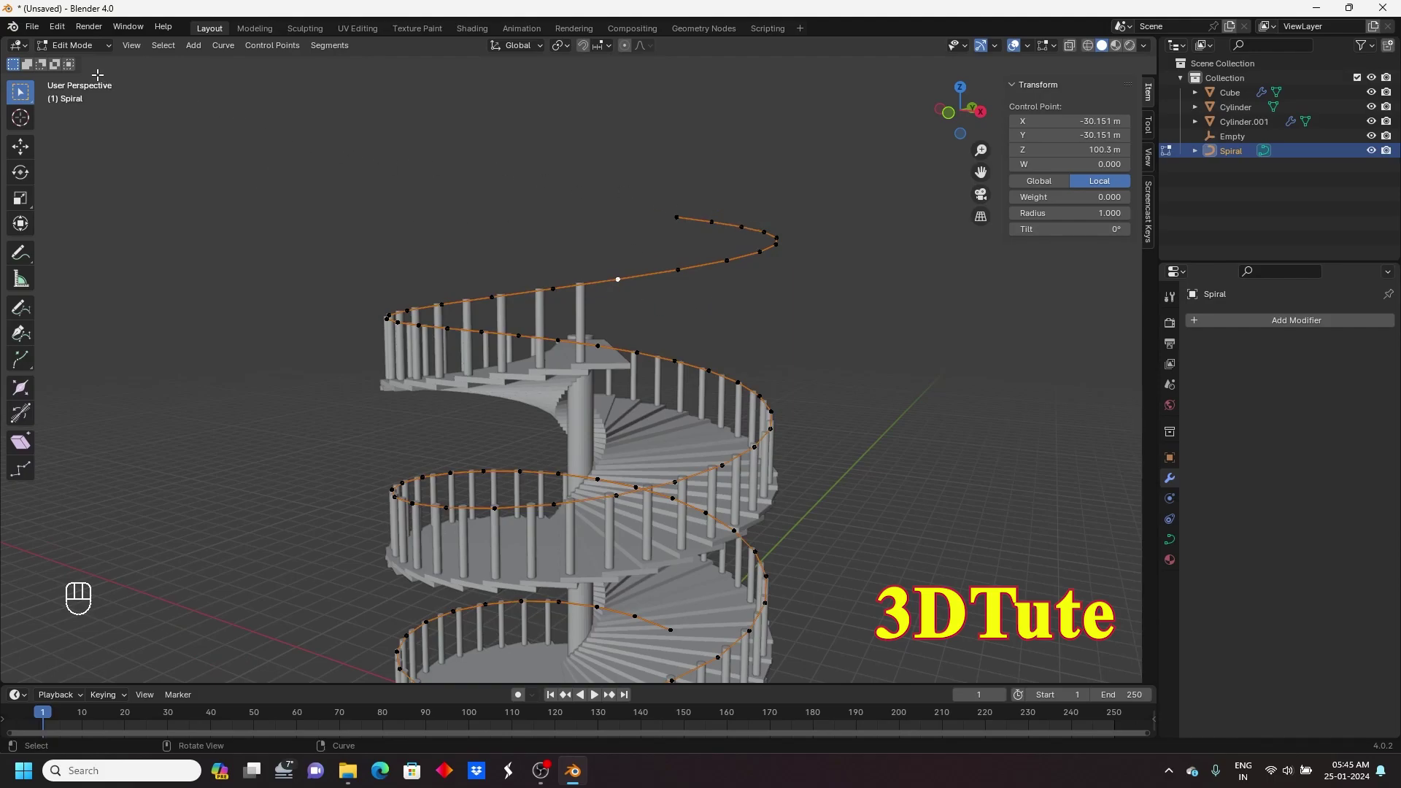
scroll(635, 309, "up", 5)
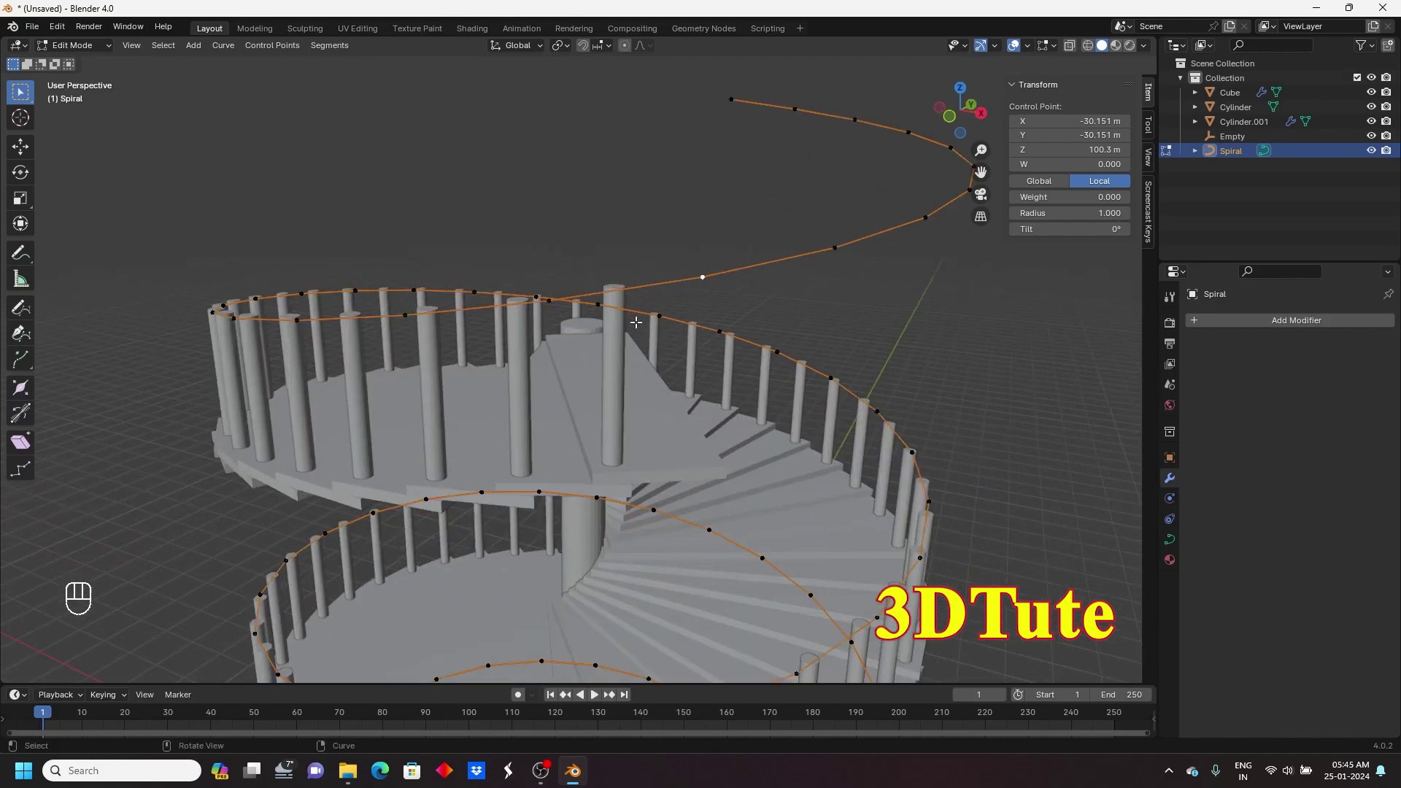
middle_click_drag(713, 287, 660, 213)
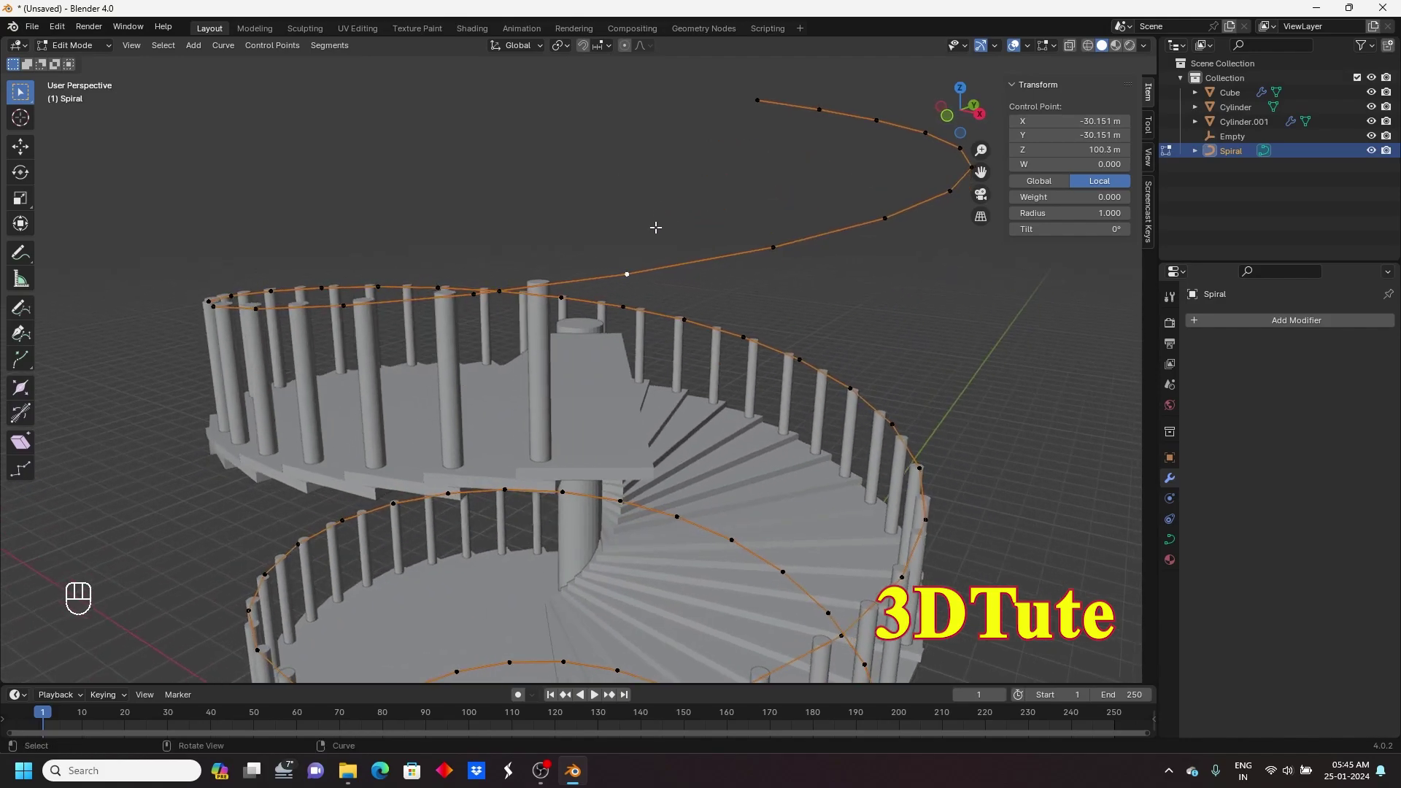
left_click_drag(574, 206, 878, 287)
middle_click_drag(900, 292, 885, 296)
left_click_drag(704, 91, 953, 296, "shift")
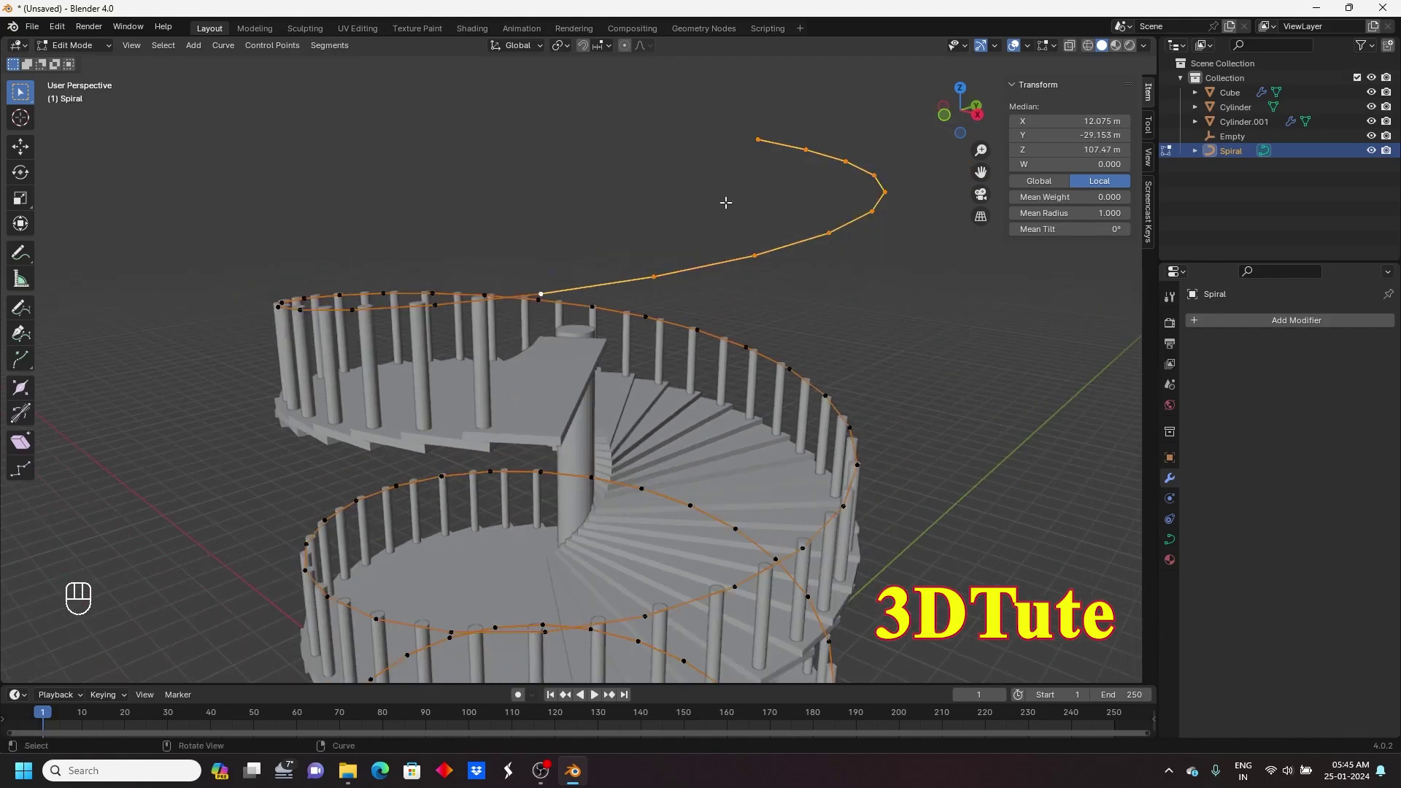
key("p")
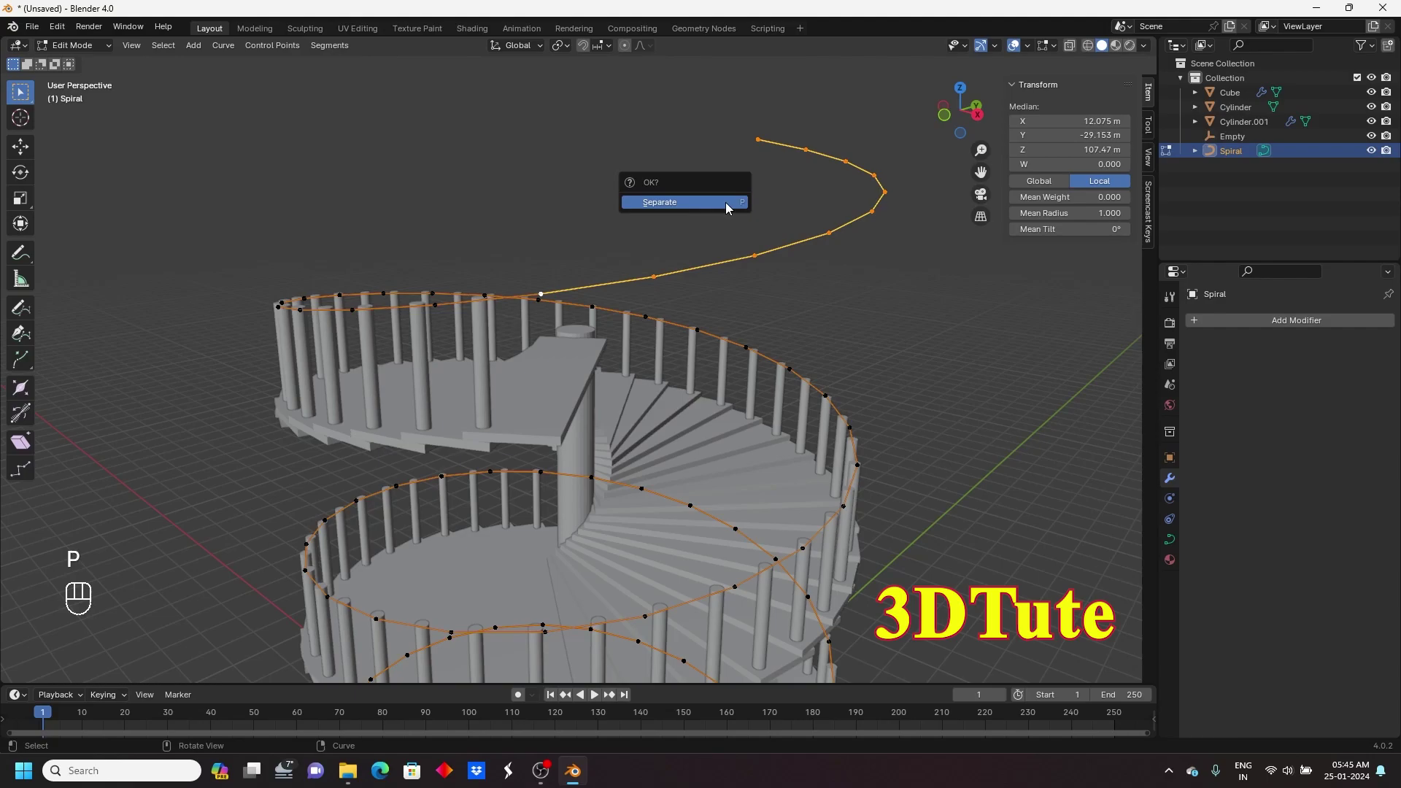
left_click(725, 203)
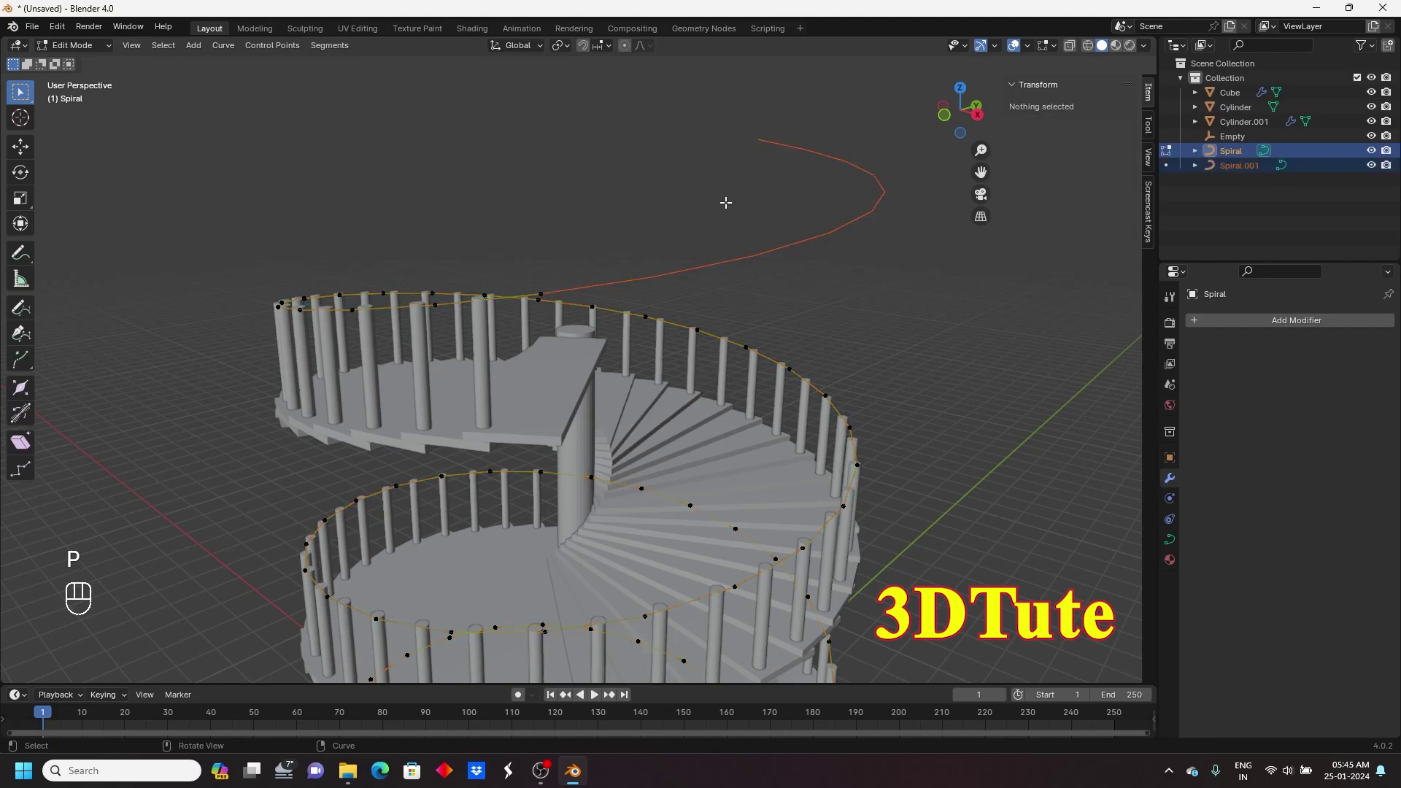
- Return to Object Mode and delete the separated surplus piece of the spiral
left_click(84, 49)
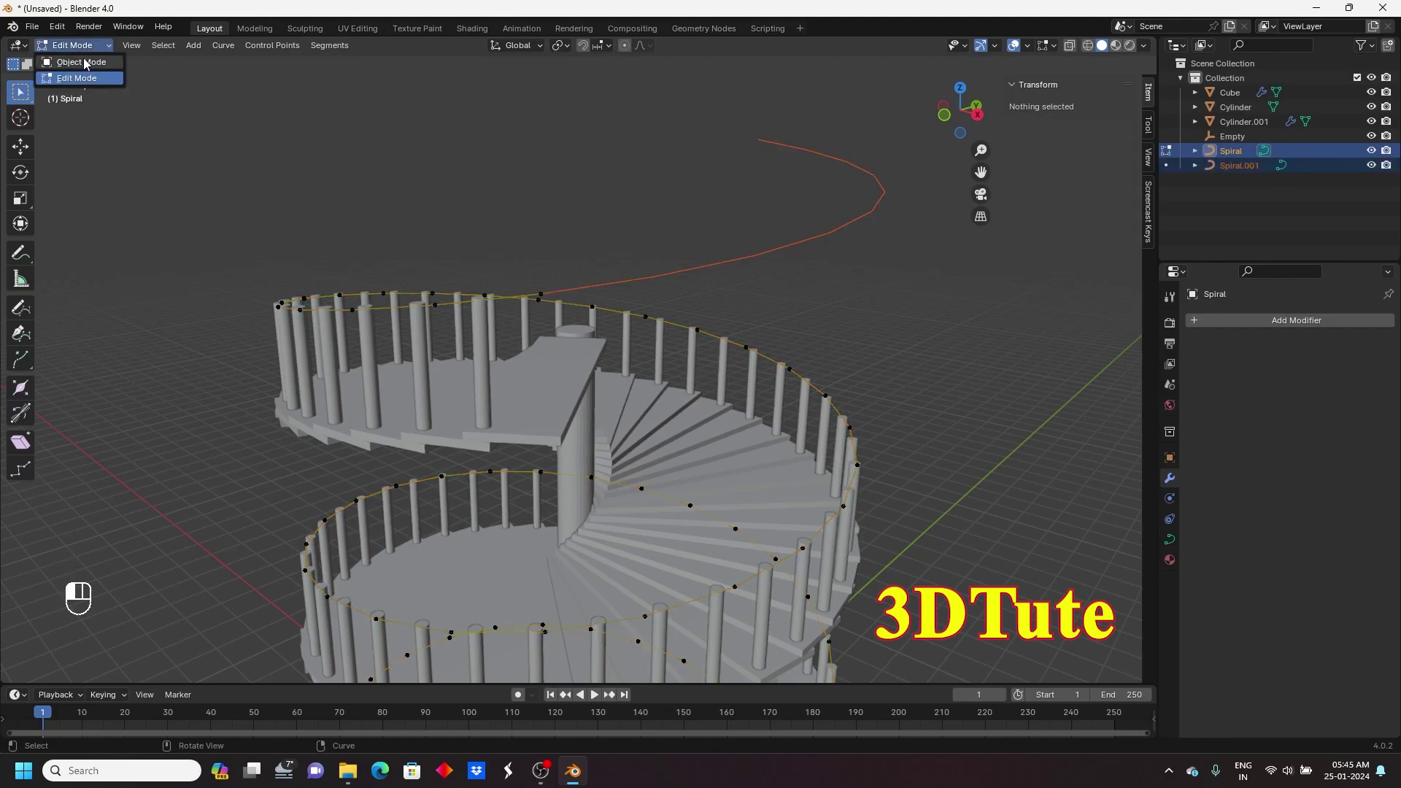
left_click(73, 63)
left_click_drag(742, 193, 945, 216)
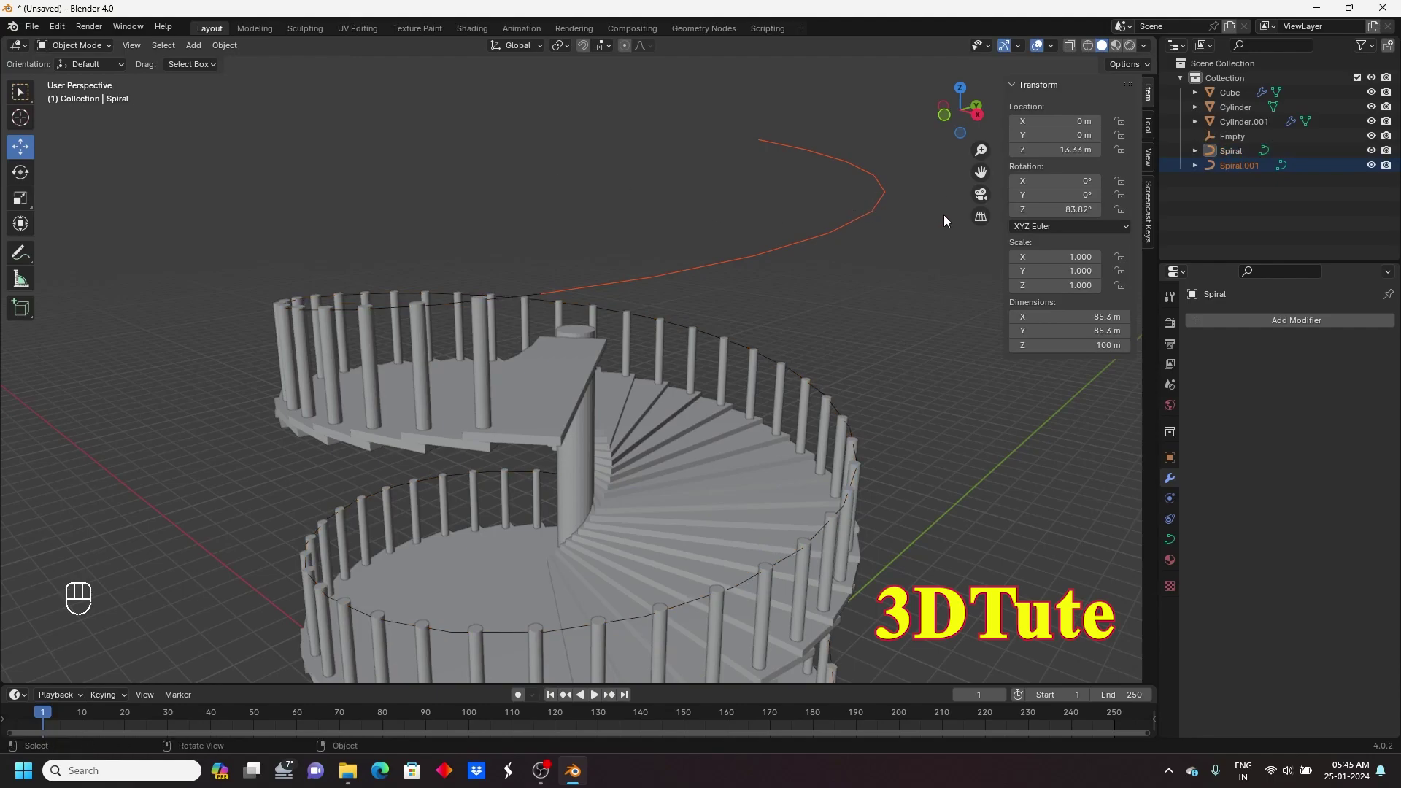
key("Delete")
- Select the spiral curve along the post tops and give it a round bevel with a depth of 1.86 m
middle_click_drag(901, 245, 727, 332)
left_click(633, 349)
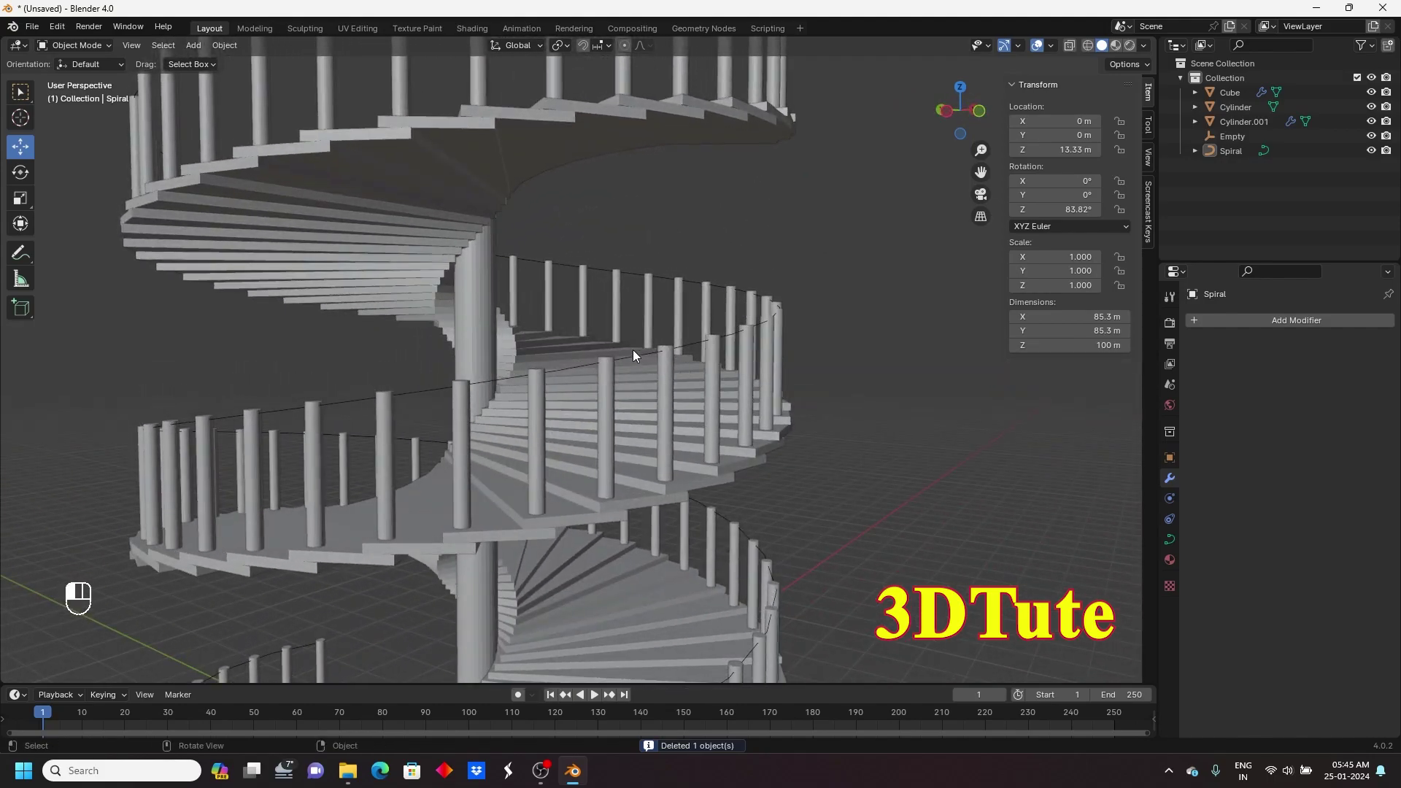
left_click(409, 394)
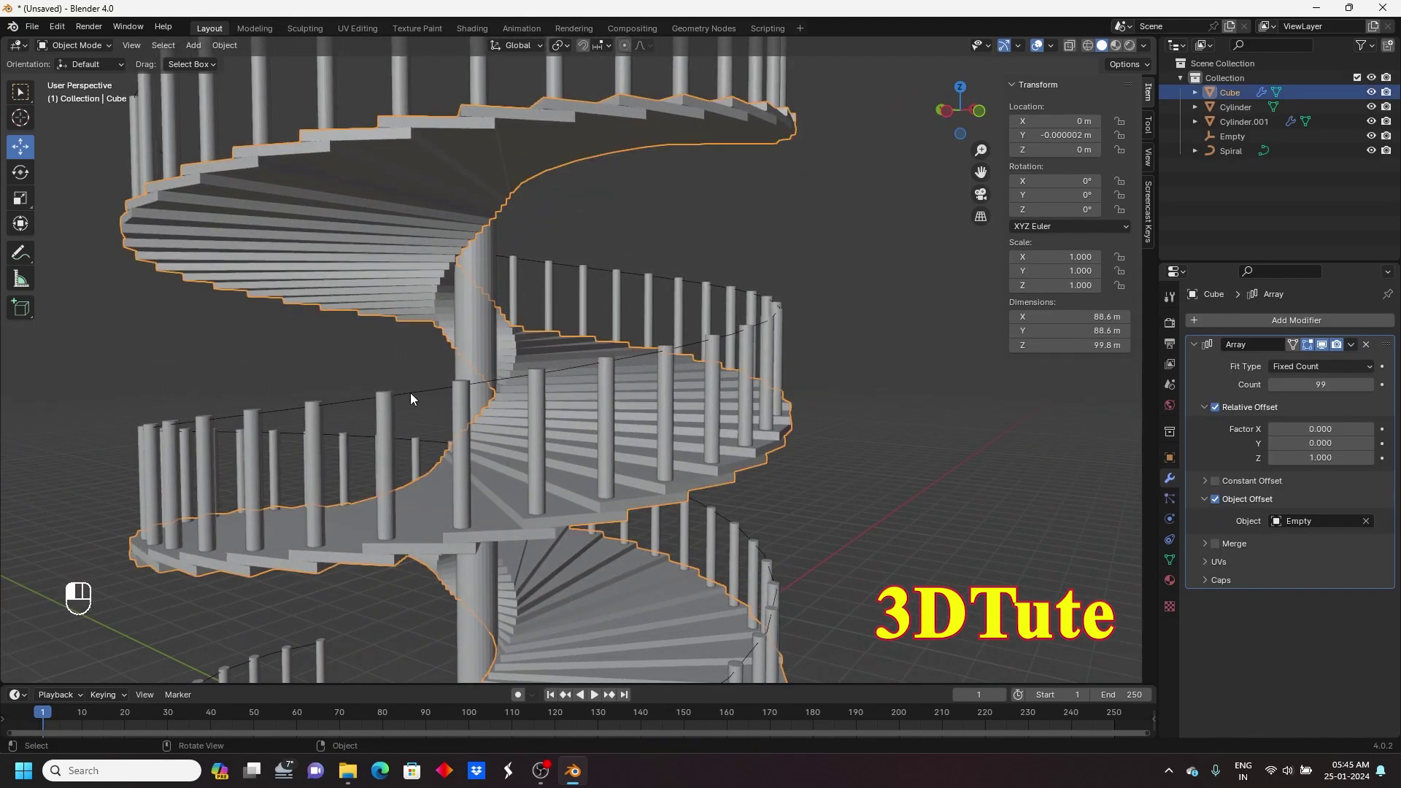
scroll(474, 410, "down", 5)
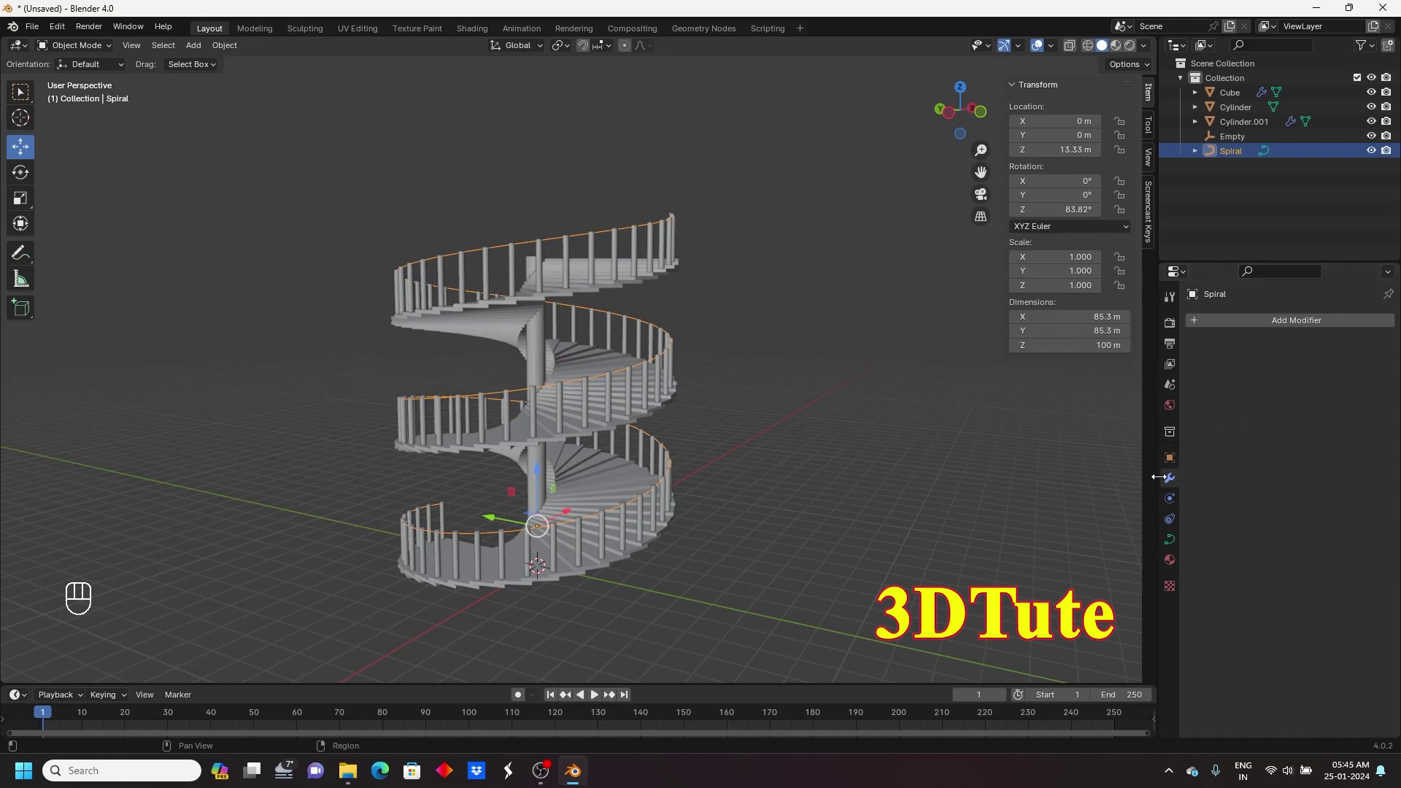
left_click(1171, 543)
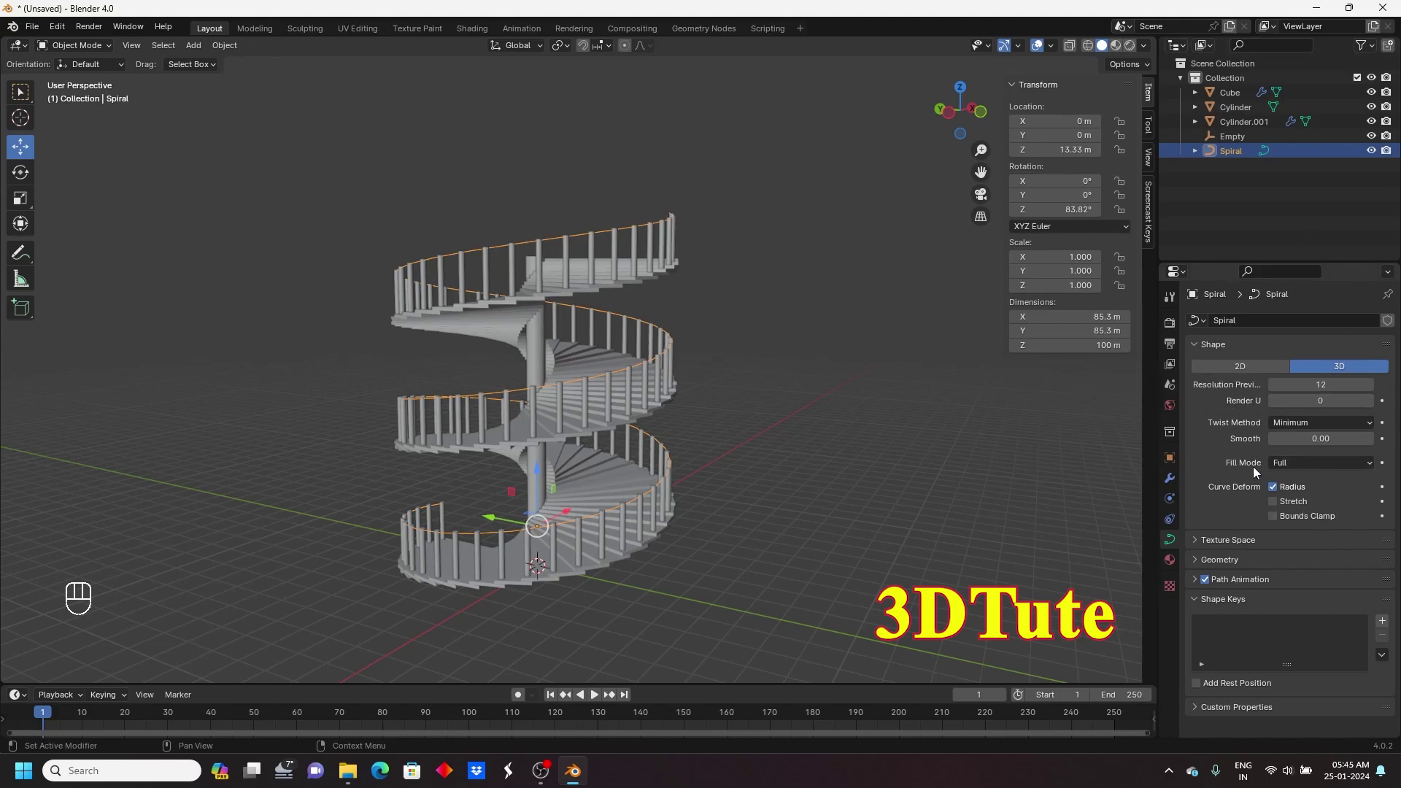
left_click(1197, 559)
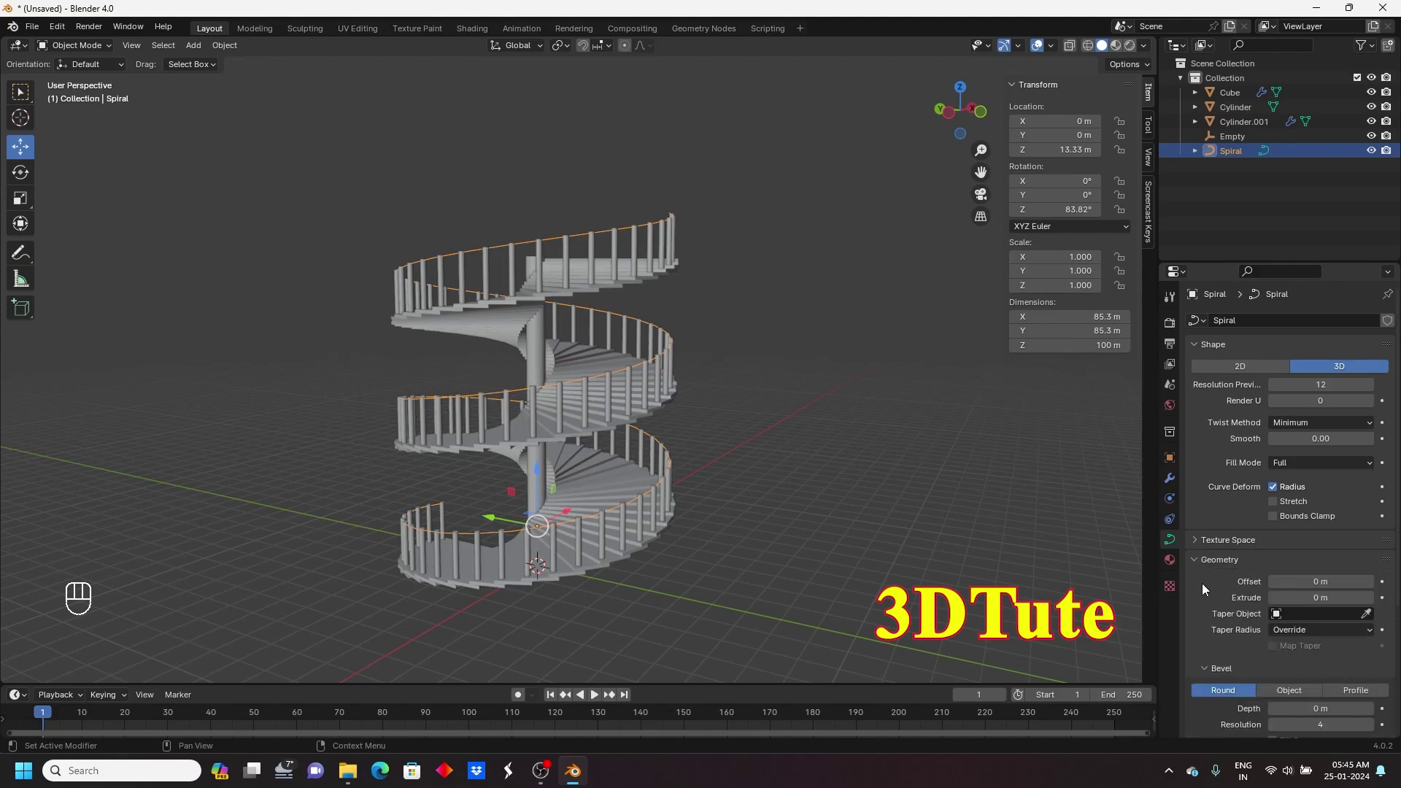
scroll(1202, 584, "down", 3)
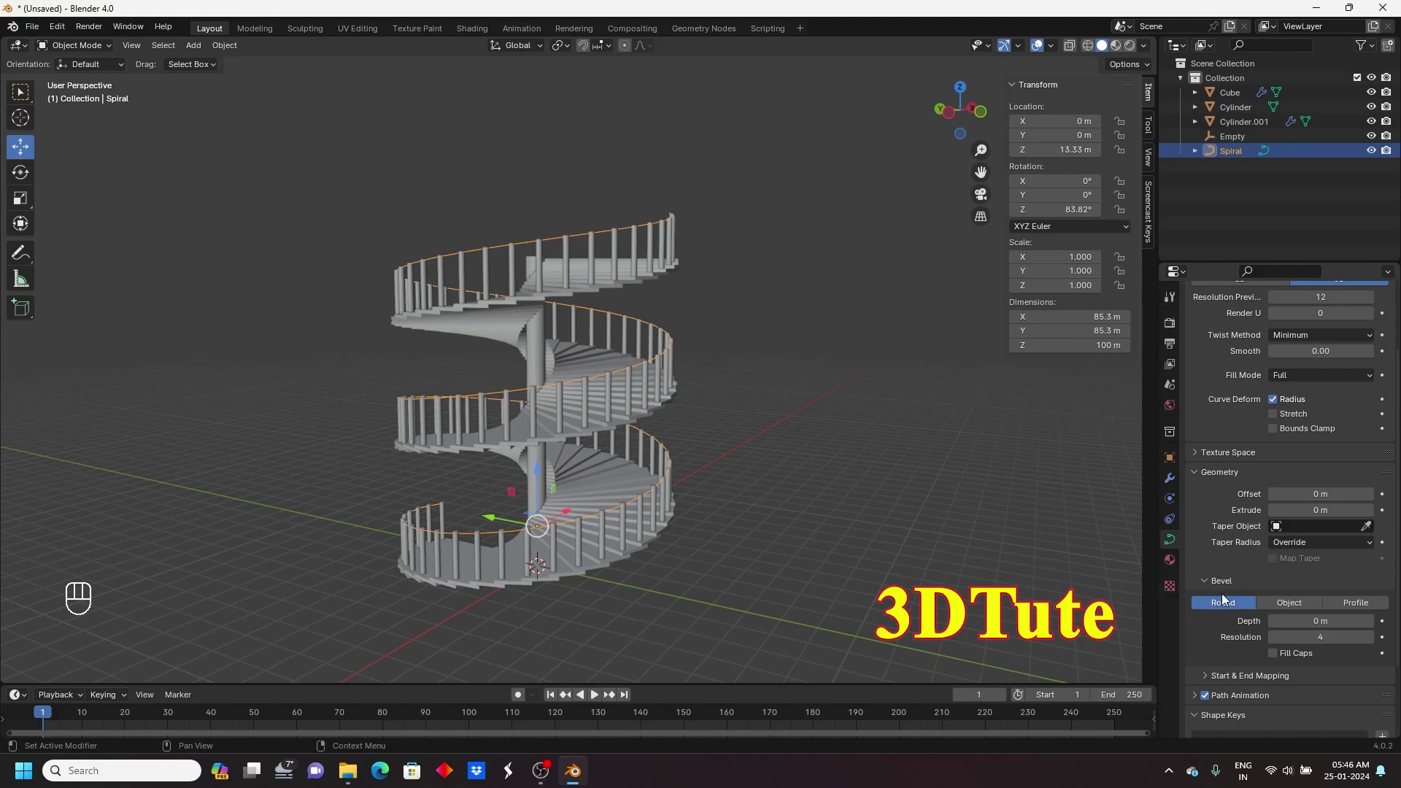
left_click_drag(1314, 621, 1372, 622)
left_click(824, 463)
middle_click_drag(823, 463, 774, 393)
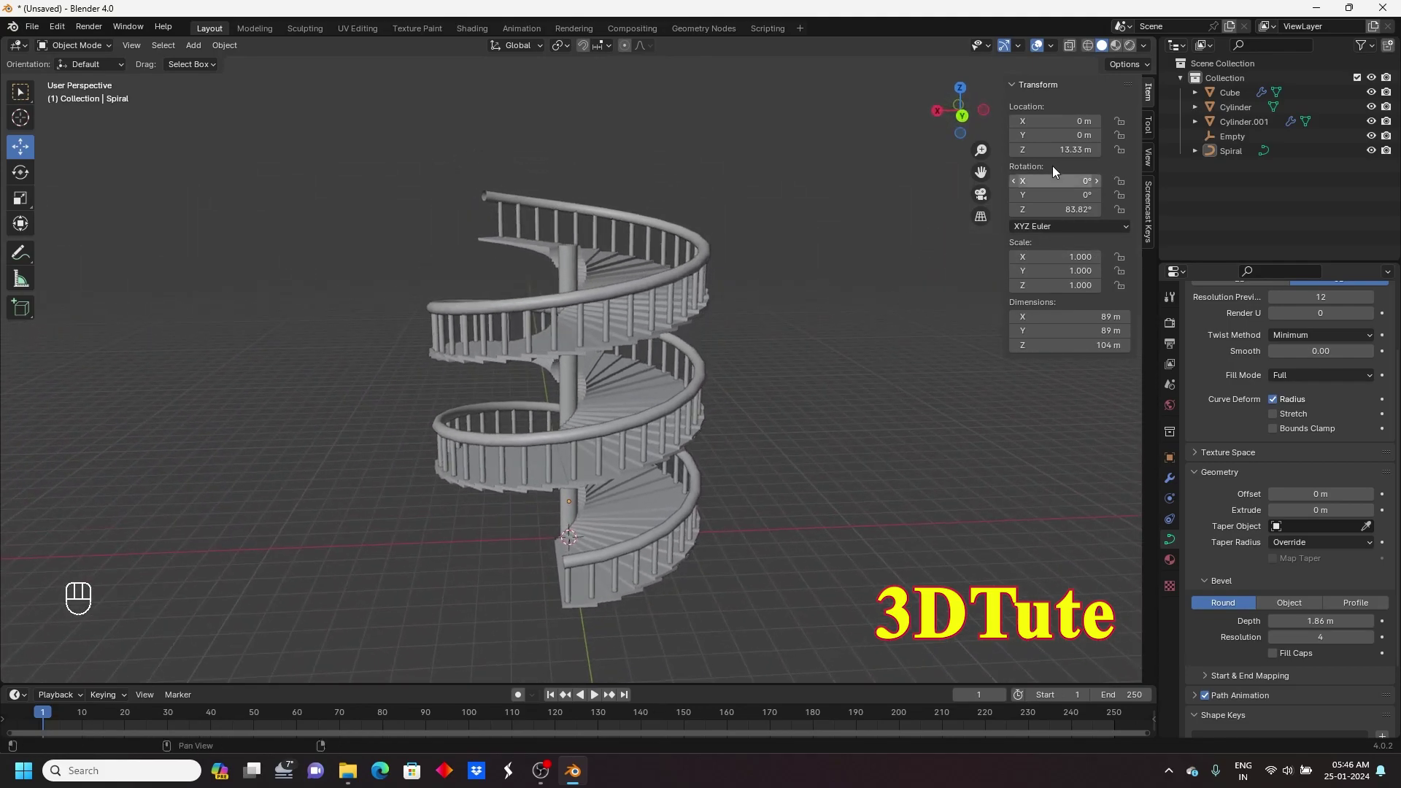
- Hide the transform sidebar and view the staircase with its handrail from several sides
key("n")
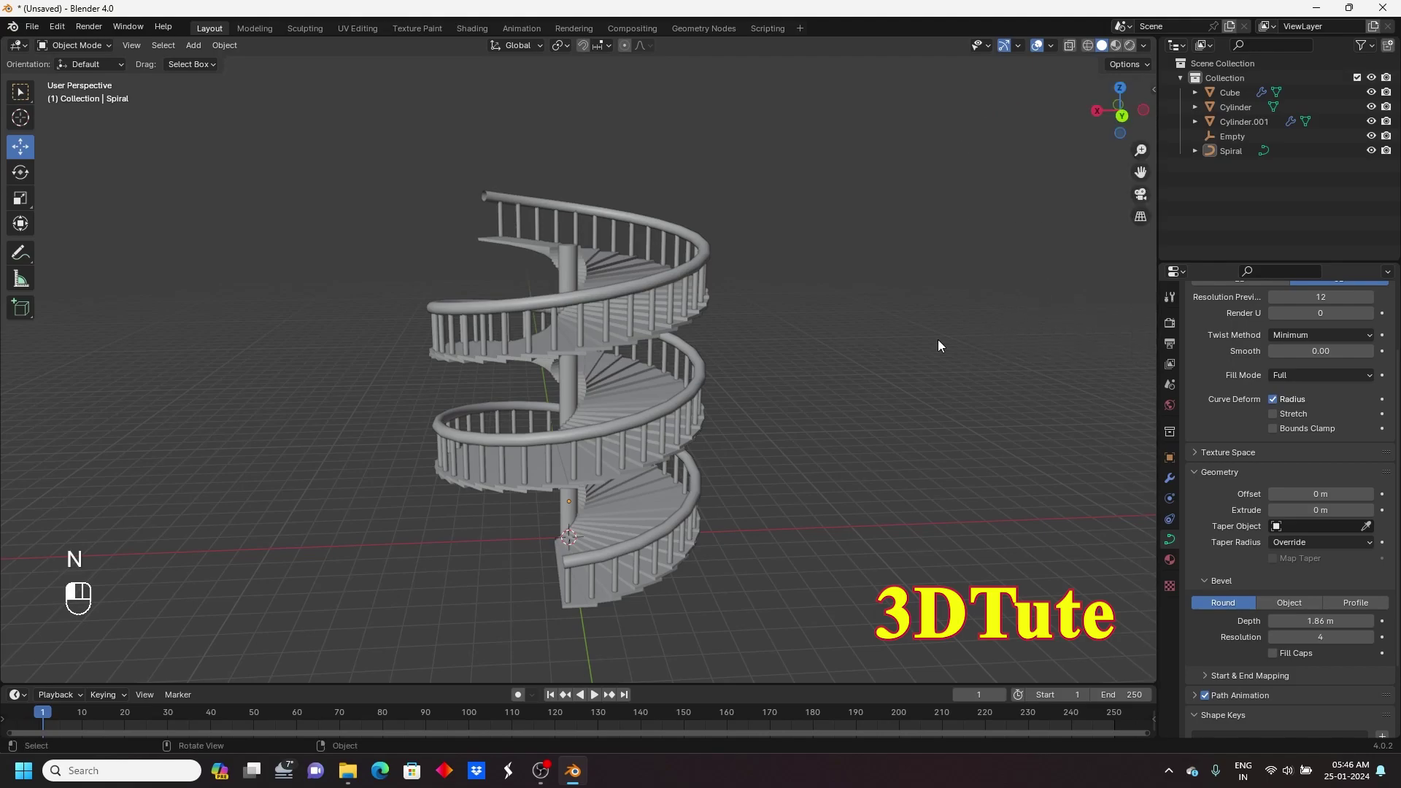
middle_click_drag(764, 431, 775, 430)
scroll(775, 431, "up", 2)
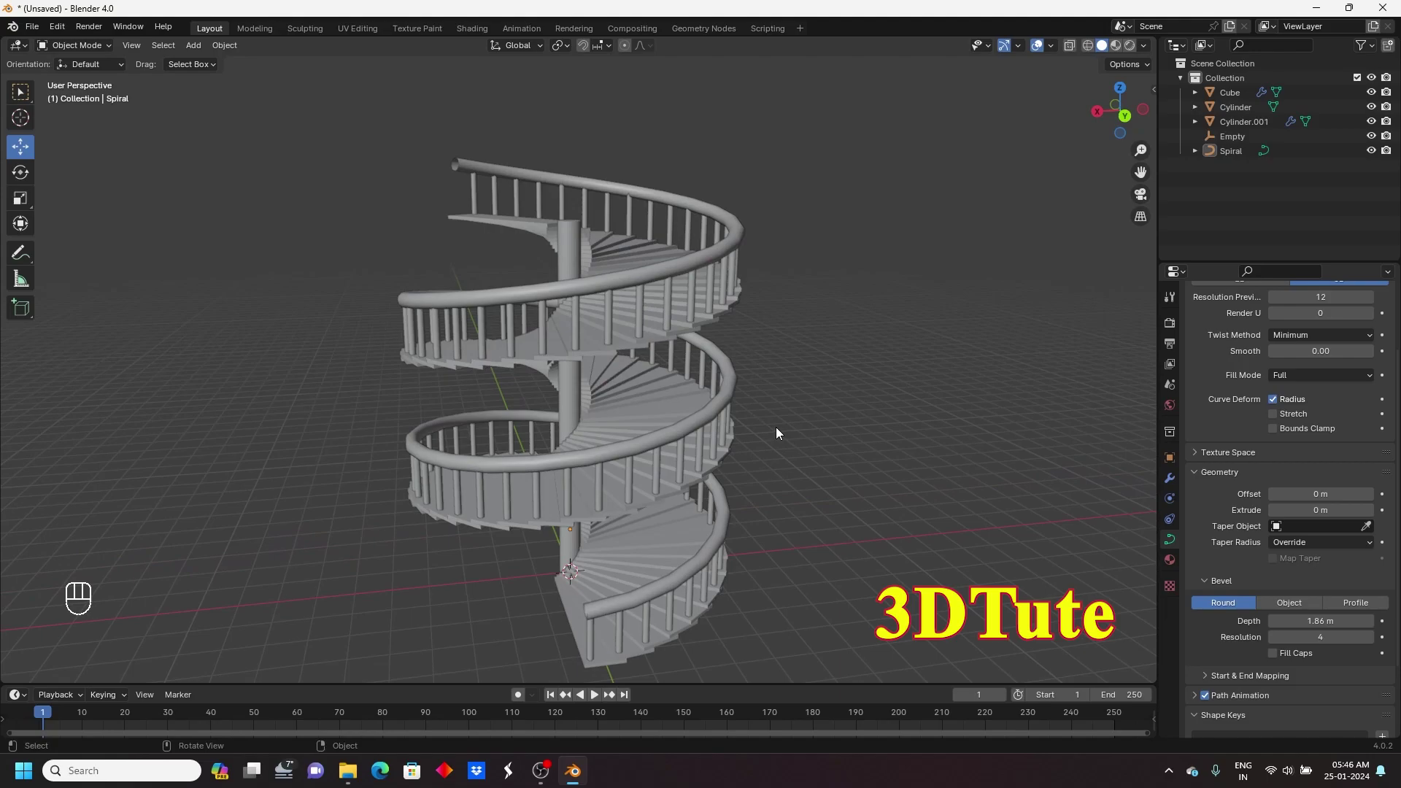
middle_click_drag(519, 581, 626, 531)
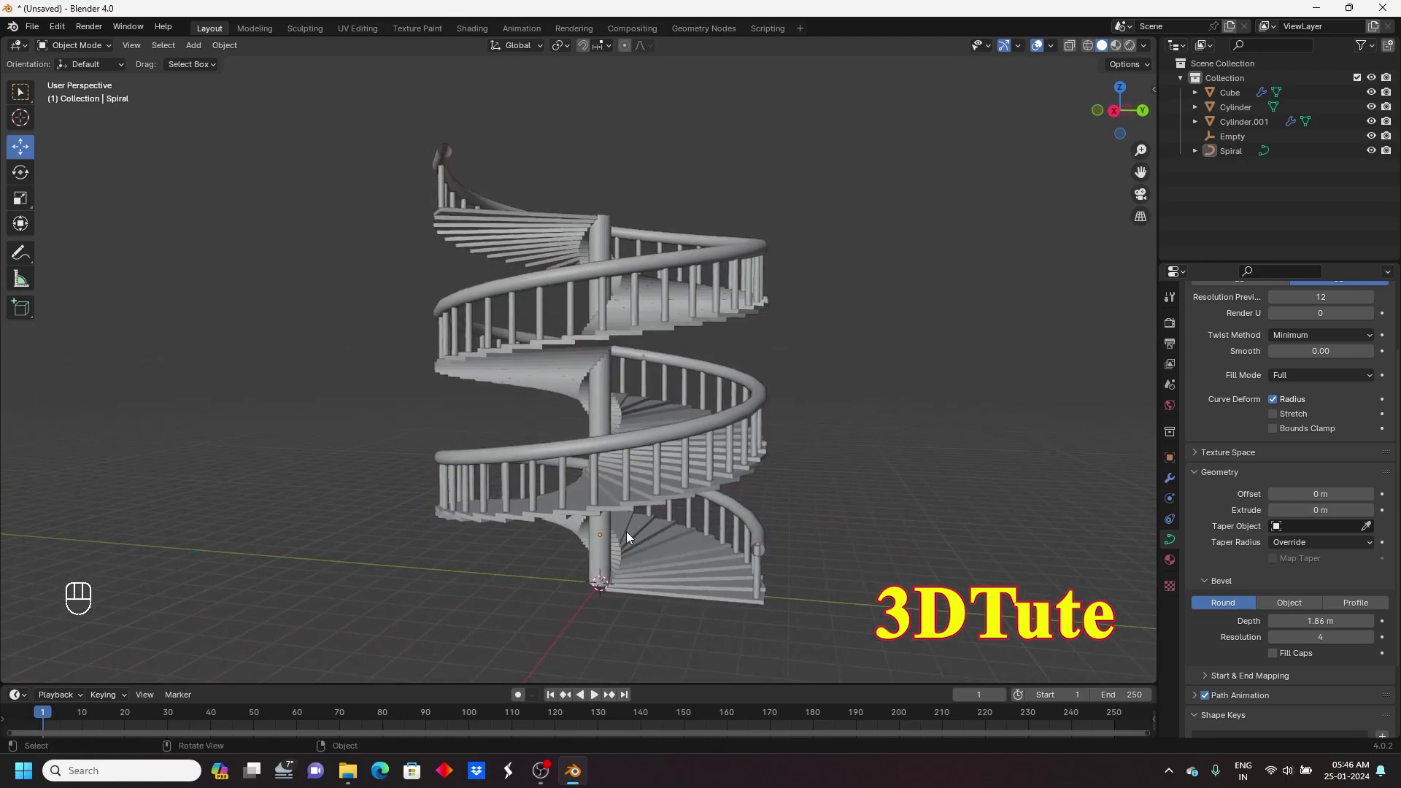
left_click(196, 46)
mouse_move(221, 96)
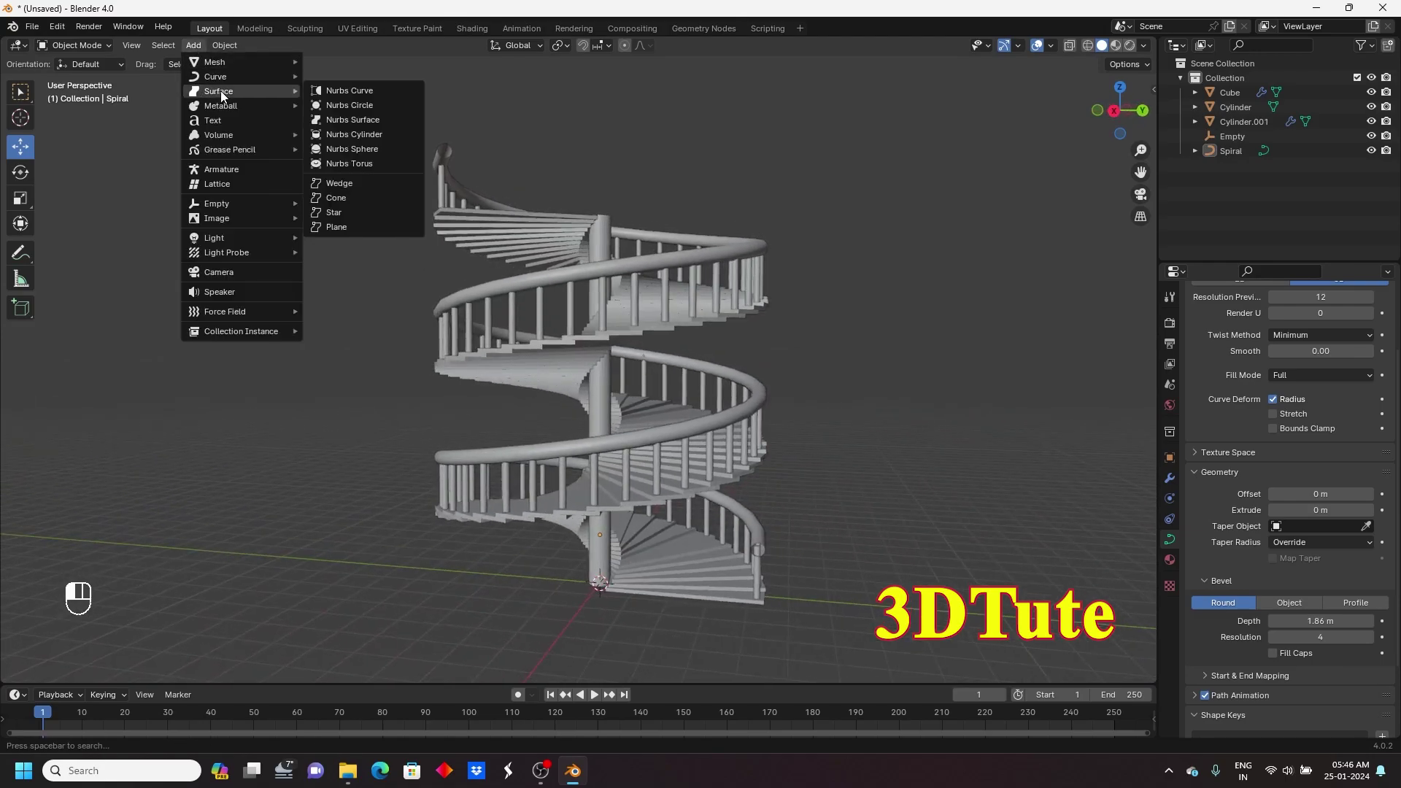
left_click(223, 44)
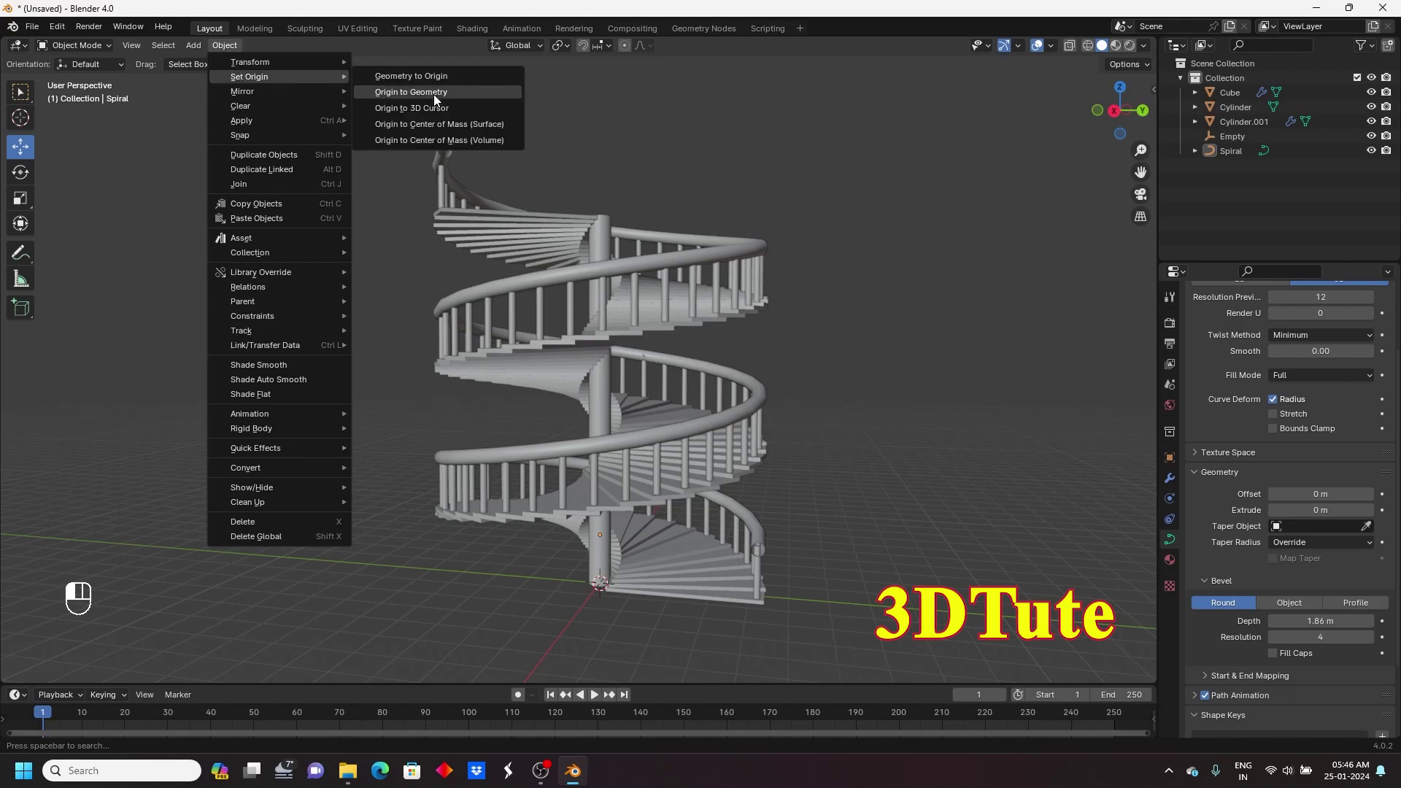
middle_click_drag(417, 265, 206, 167)
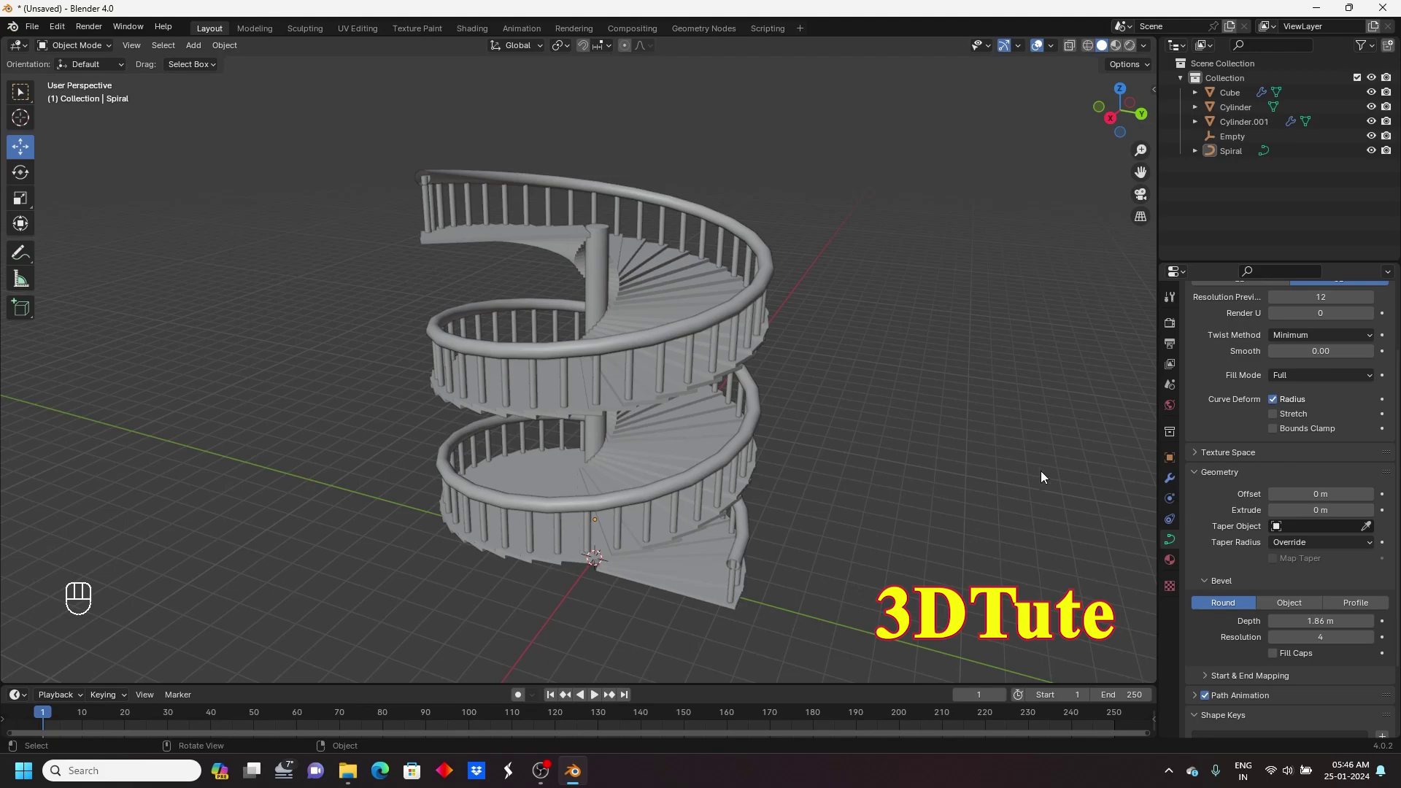
middle_click_drag(625, 440, 592, 340)
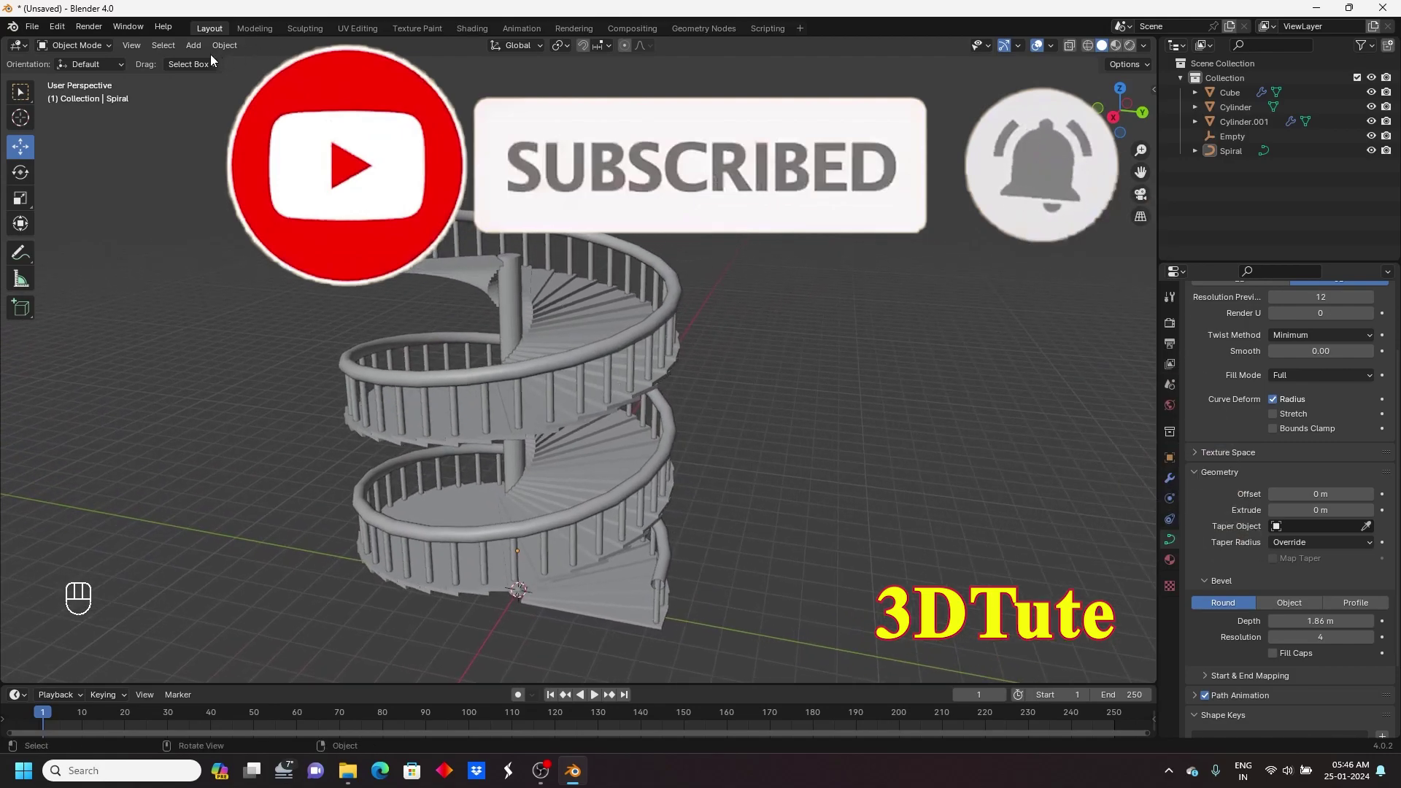
left_click(195, 45)
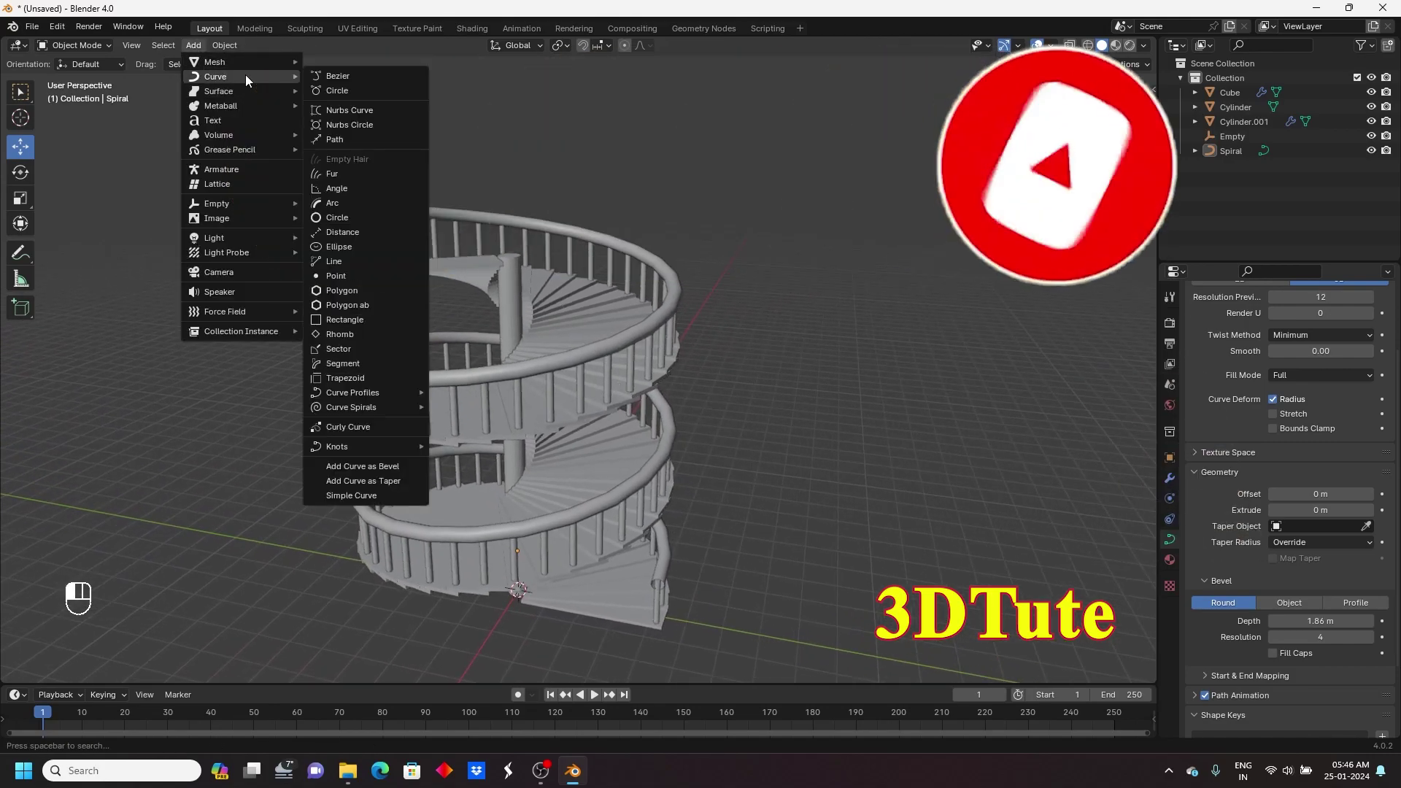
mouse_move(250, 62)
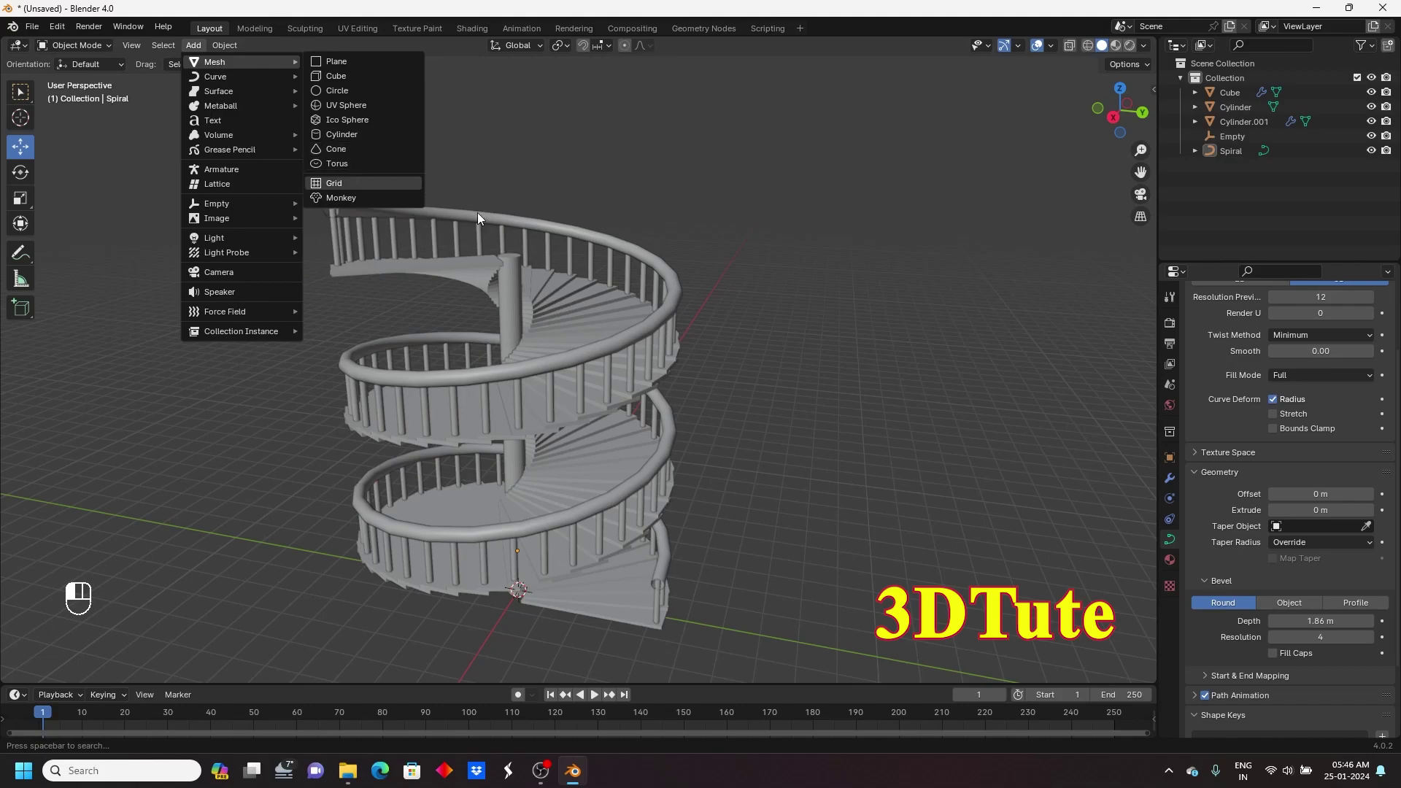